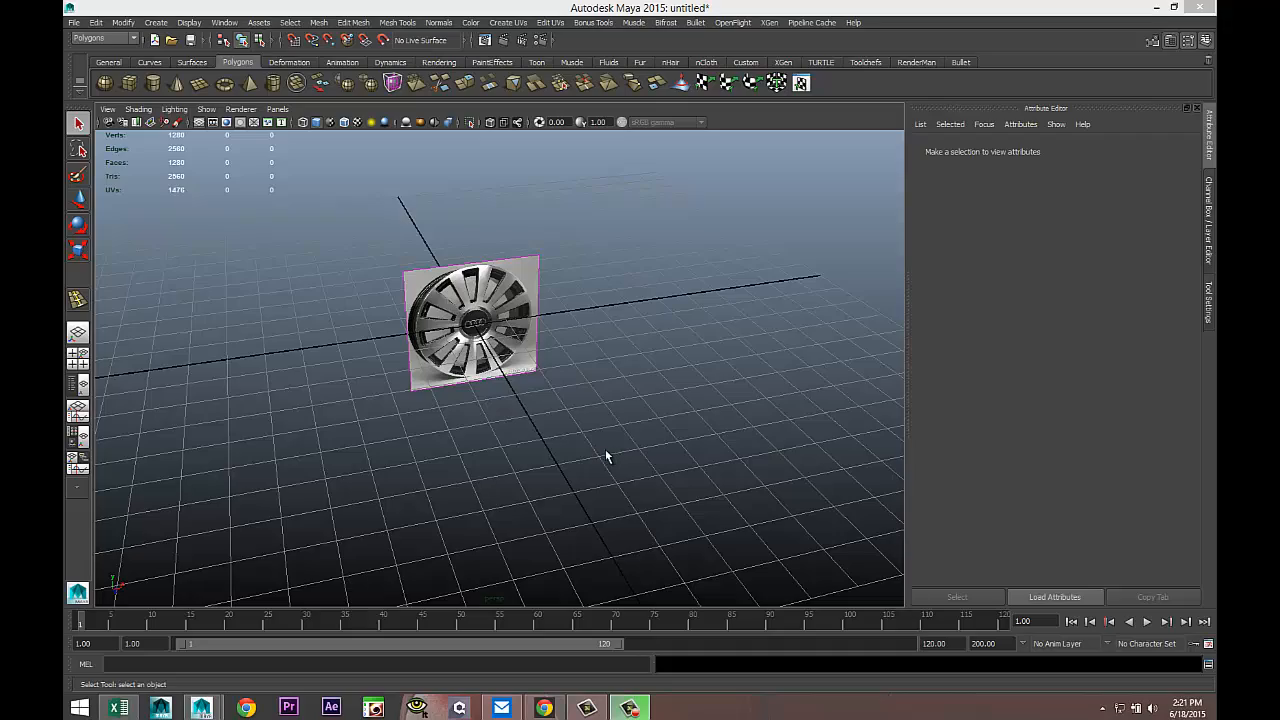
Examine the wheel reference image plane up close and from several angles
{"action": "mouse_move", "coordinate": [606, 457]}
{"action": "left_mouse_down", "text": "alt"}
{"action": "mouse_move", "coordinate": [586, 429]}
{"action": "mouse_move", "coordinate": [590, 442]}
{"action": "left_mouse_up", "text": "alt"}
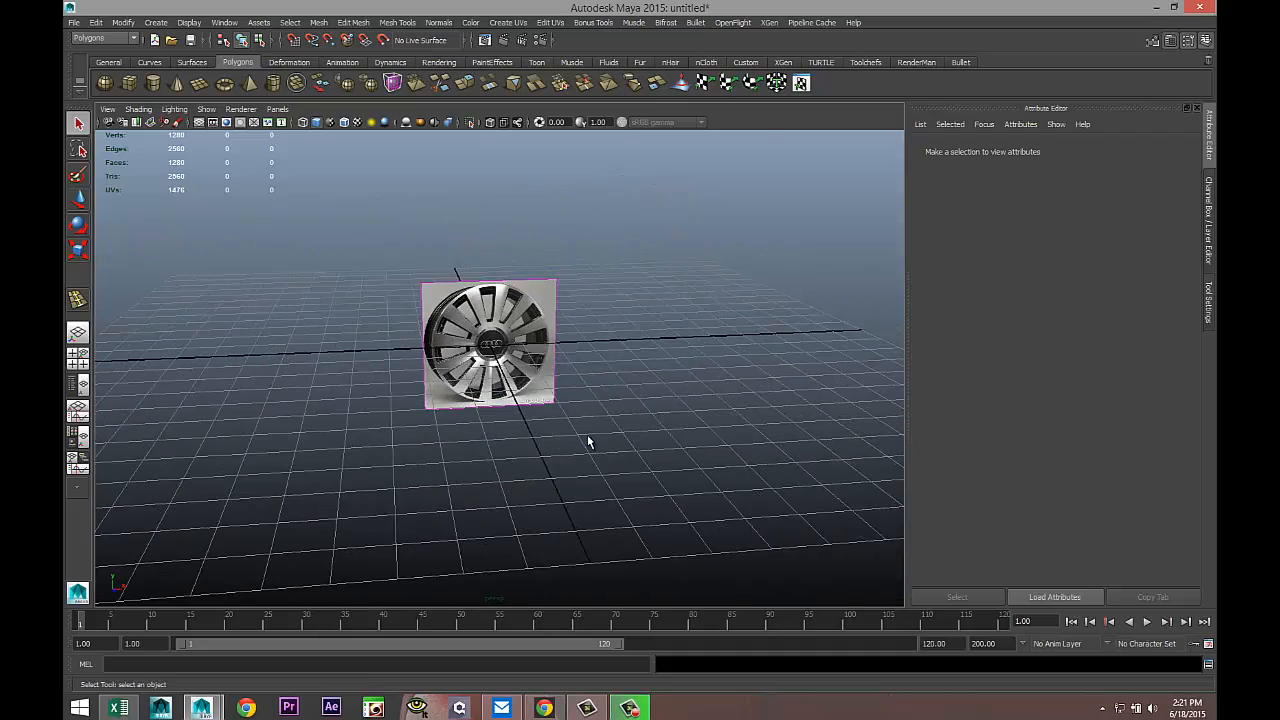
{"action": "scroll", "coordinate": [589, 438], "scroll_direction": "up", "scroll_amount": 8}
{"action": "middle_click_drag", "start_coordinate": [549, 383], "coordinate": [640, 476], "text": "alt"}
{"action": "scroll", "coordinate": [652, 461], "scroll_direction": "down", "scroll_amount": 4}
{"action": "scroll", "coordinate": [651, 453], "scroll_direction": "up", "scroll_amount": 3}
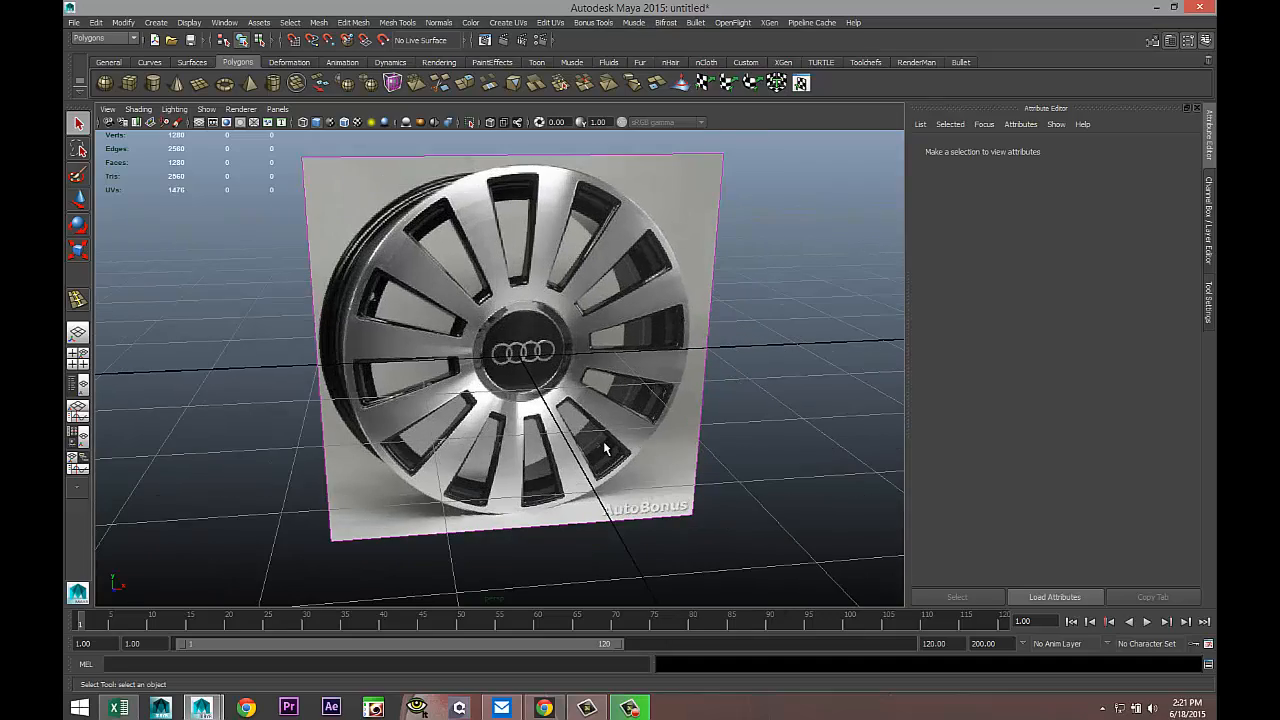
{"action": "left_click_drag", "start_coordinate": [603, 441], "coordinate": [605, 411], "text": "alt"}
{"action": "scroll", "coordinate": [617, 449], "scroll_direction": "down", "scroll_amount": 5}
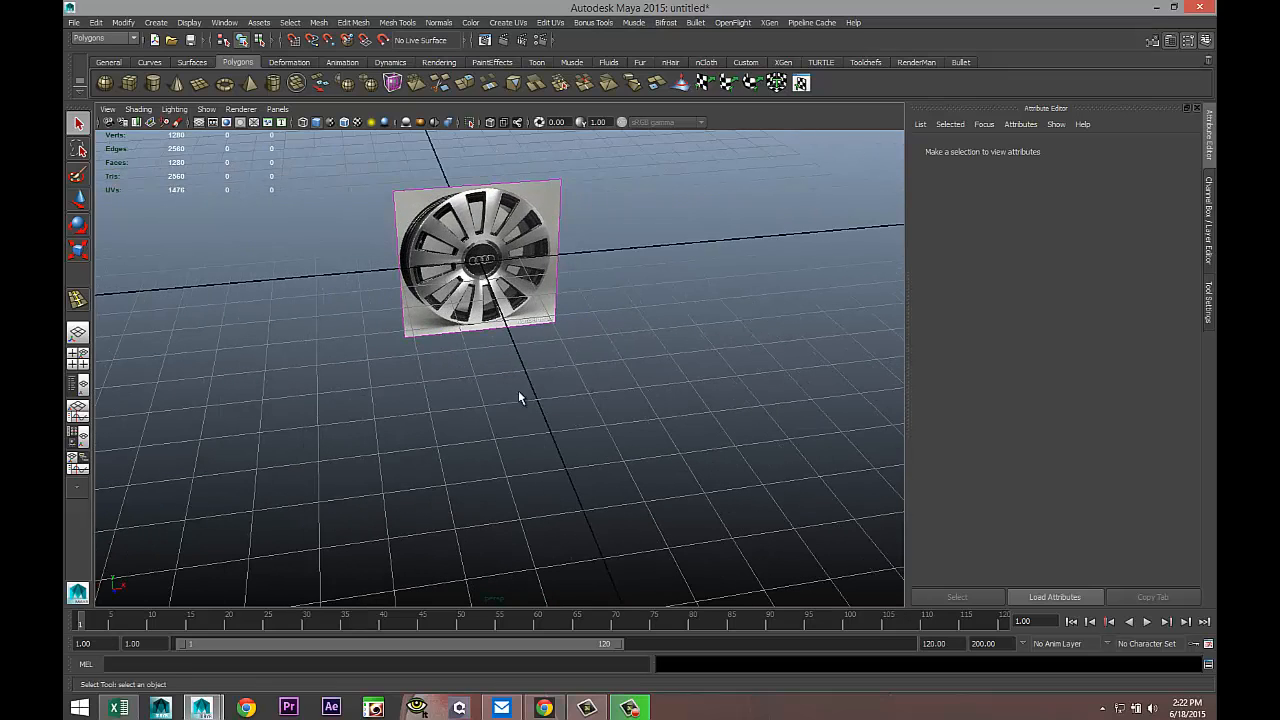
Create a polygon cylinder in front of the wheel image, about 2.08 in radius and 0.86 in height
{"action": "left_click", "coordinate": [152, 83]}
{"action": "left_click_drag", "start_coordinate": [530, 478], "coordinate": [664, 482]}
{"action": "left_click_drag", "start_coordinate": [664, 482], "coordinate": [694, 452]}
Rotate the cylinder upright by setting its X rotation to 90 degrees
{"action": "key", "text": "e"}
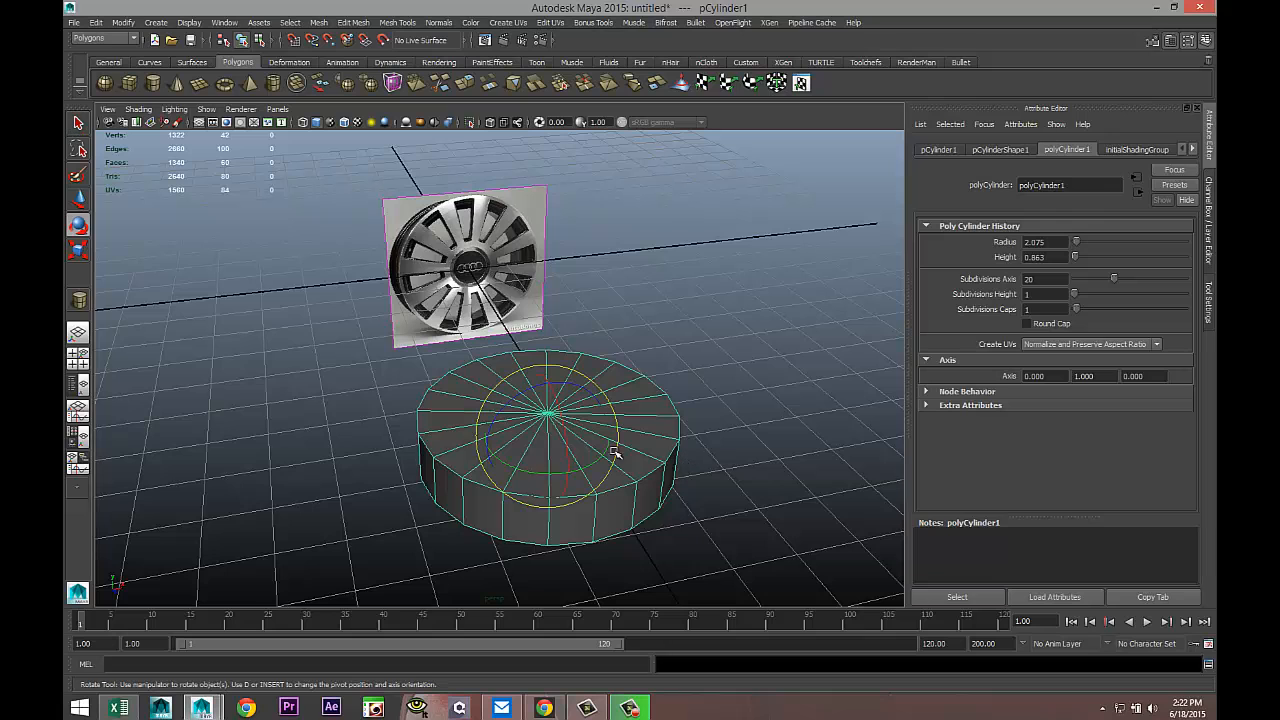
{"action": "left_click_drag", "start_coordinate": [553, 410], "coordinate": [566, 486]}
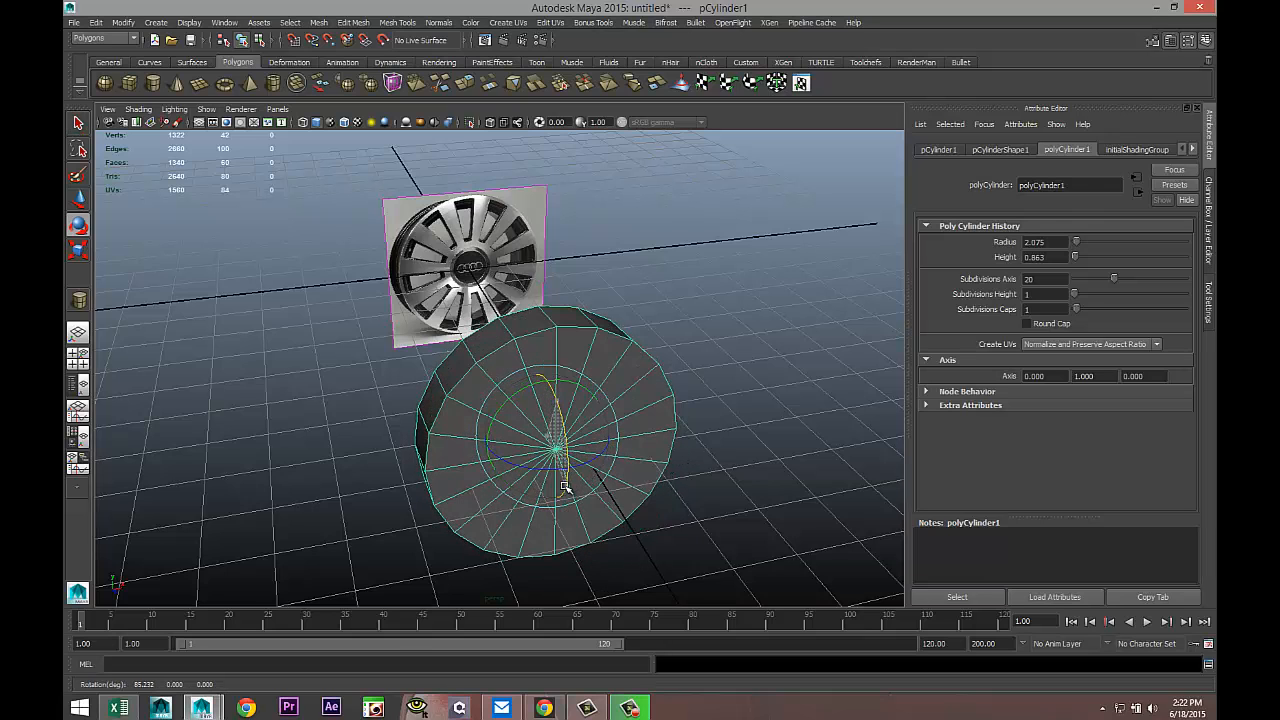
{"action": "left_click", "coordinate": [941, 149]}
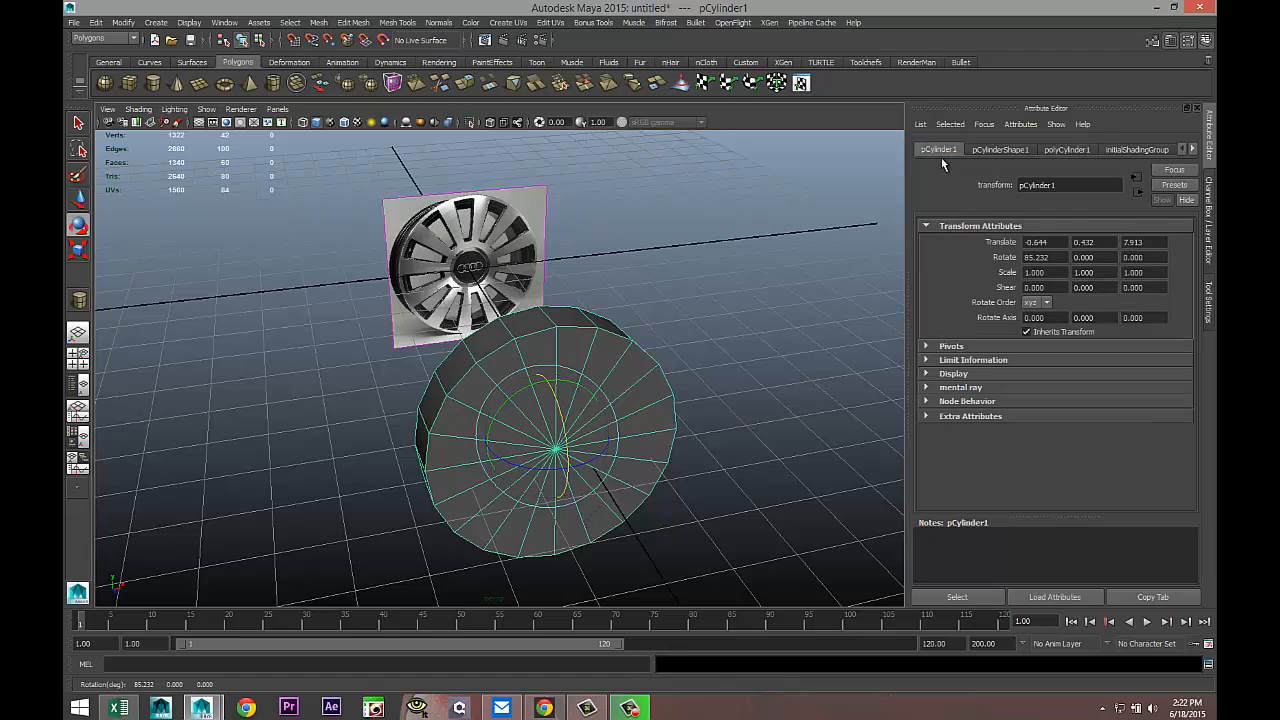
{"action": "left_click", "coordinate": [1058, 258]}
{"action": "type", "text": "90"}
{"action": "key", "text": "Return"}
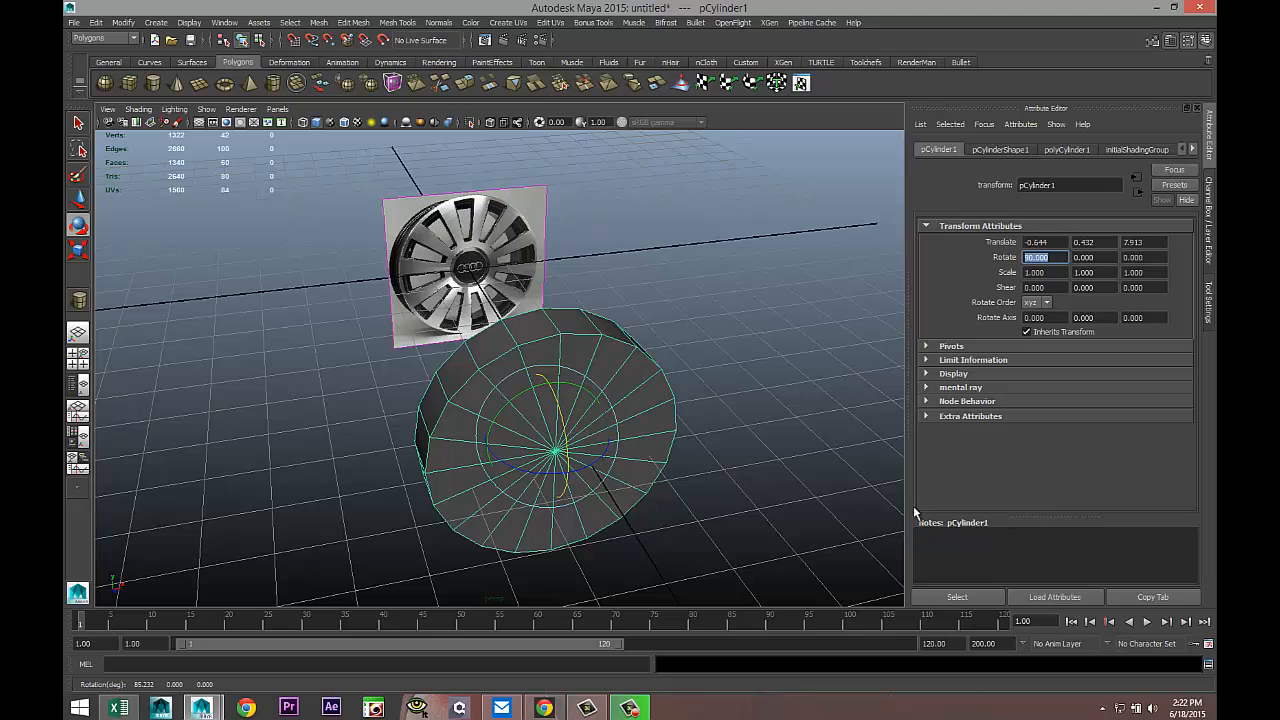
Compare the cylinder with the wheel's spokes and set its axis subdivisions to 48
{"action": "left_click_drag", "start_coordinate": [680, 418], "coordinate": [693, 393], "text": "alt"}
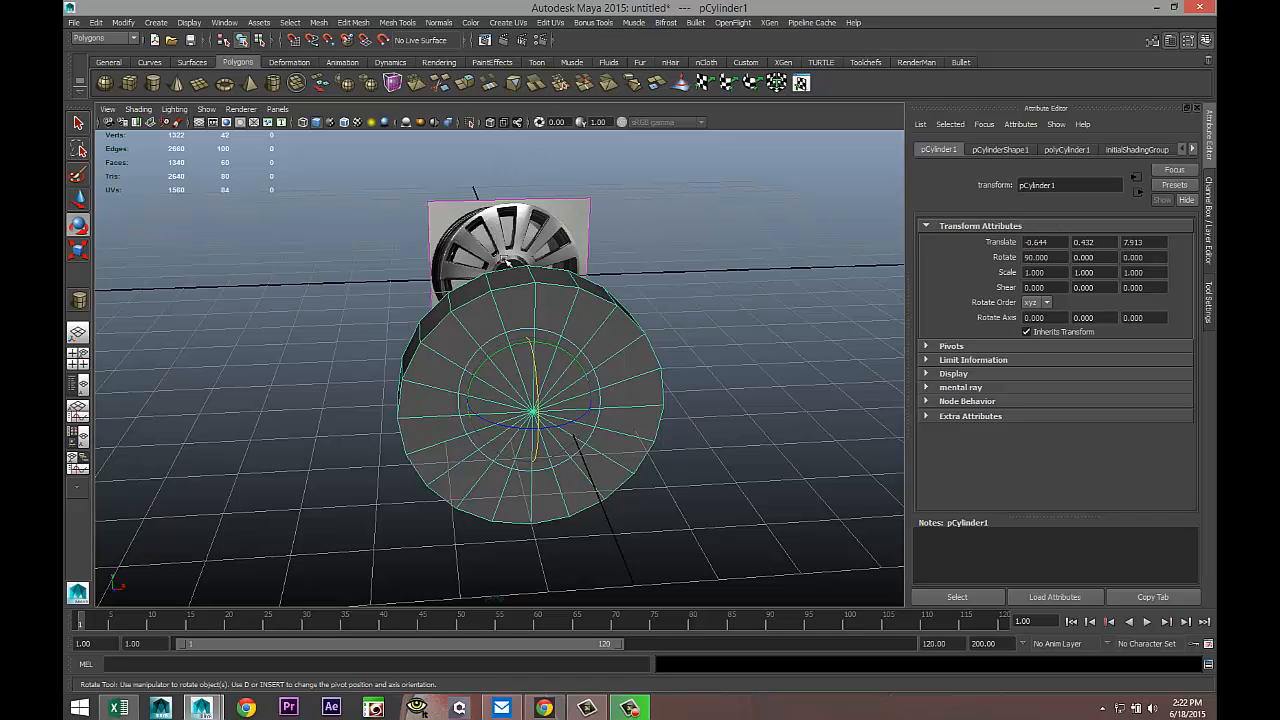
{"action": "scroll", "coordinate": [512, 285], "scroll_direction": "up", "scroll_amount": 10}
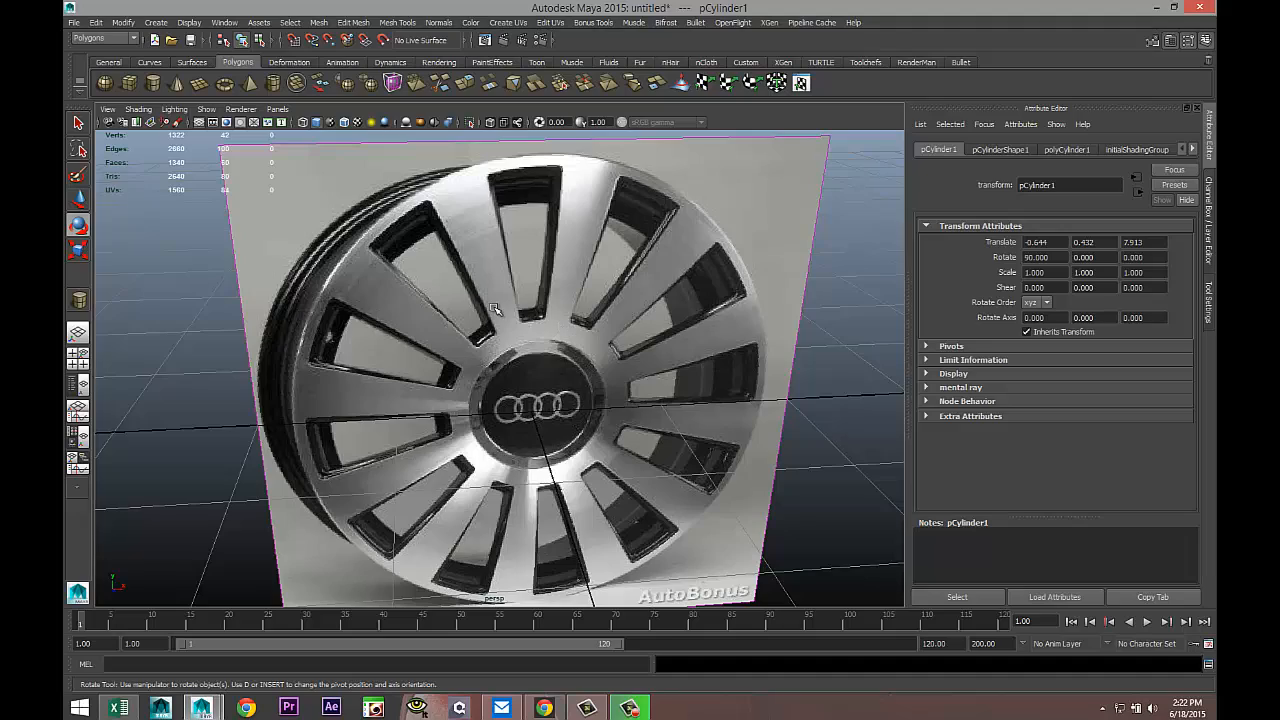
{"action": "scroll", "coordinate": [490, 340], "scroll_direction": "down", "scroll_amount": 6}
{"action": "middle_click_drag", "start_coordinate": [486, 362], "coordinate": [476, 344], "text": "alt"}
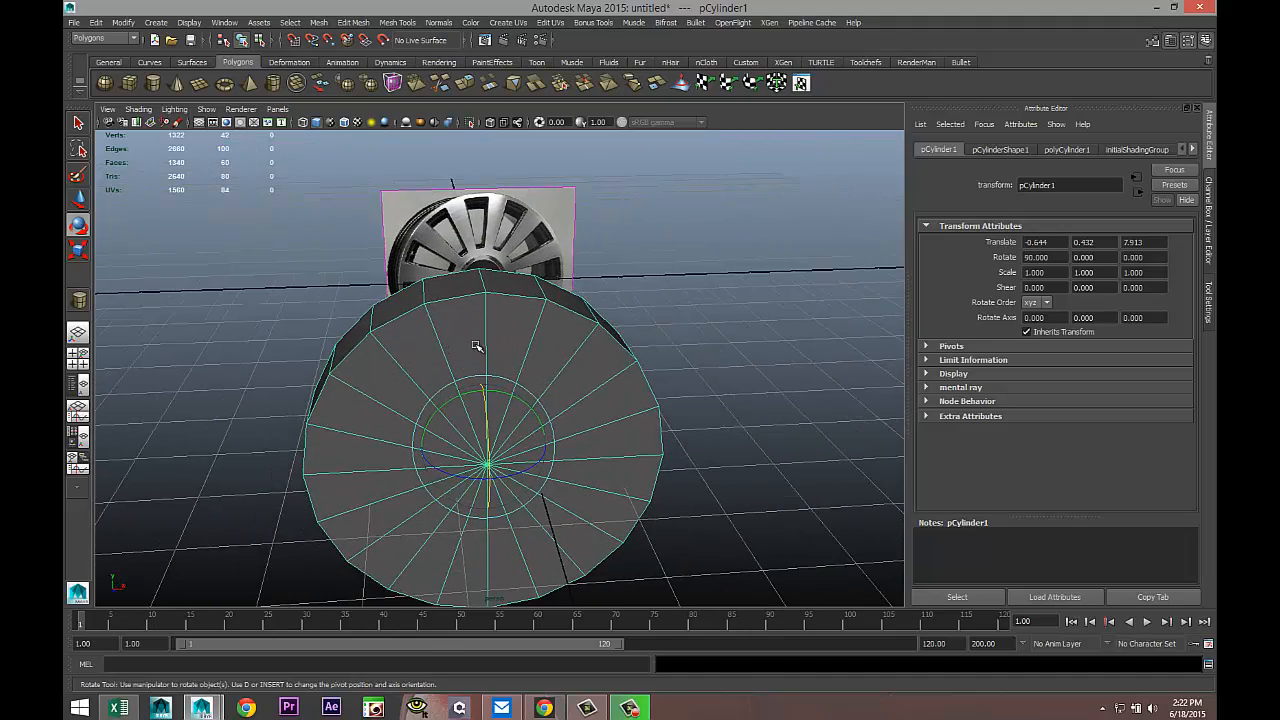
{"action": "left_click_drag", "start_coordinate": [467, 386], "coordinate": [481, 380], "text": "alt"}
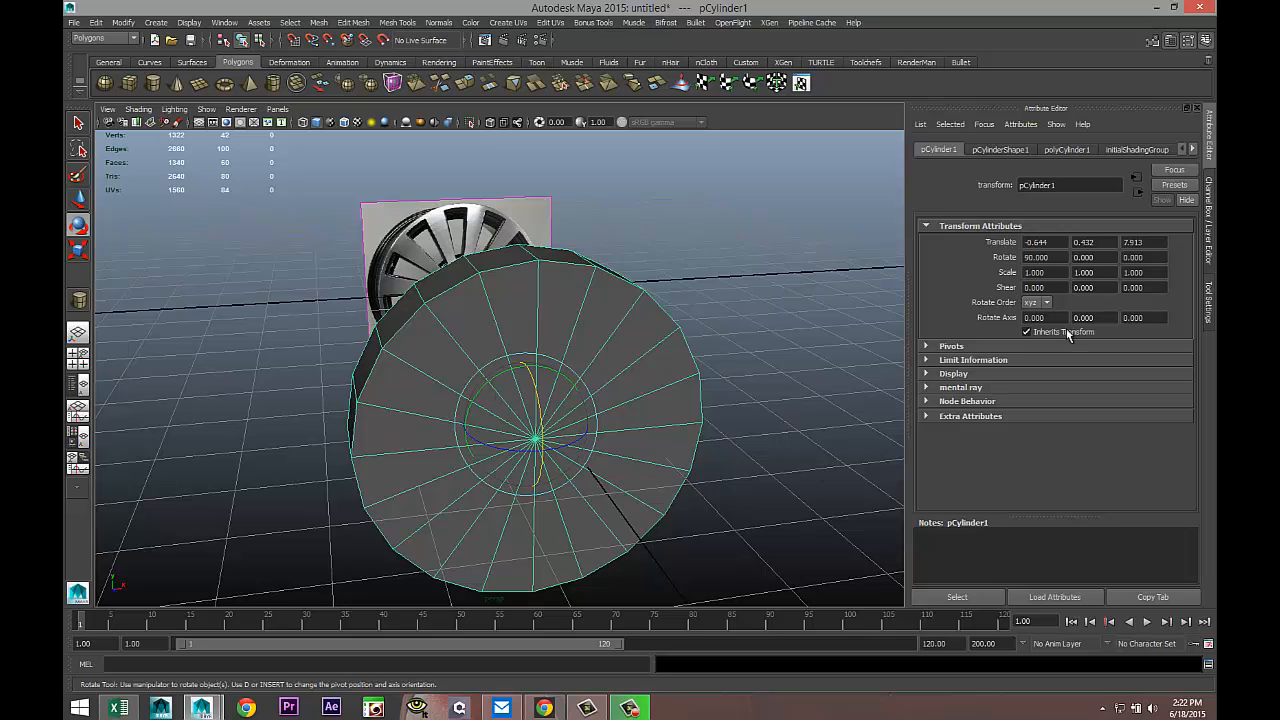
{"action": "left_click", "coordinate": [1066, 150]}
{"action": "left_click", "coordinate": [1040, 280]}
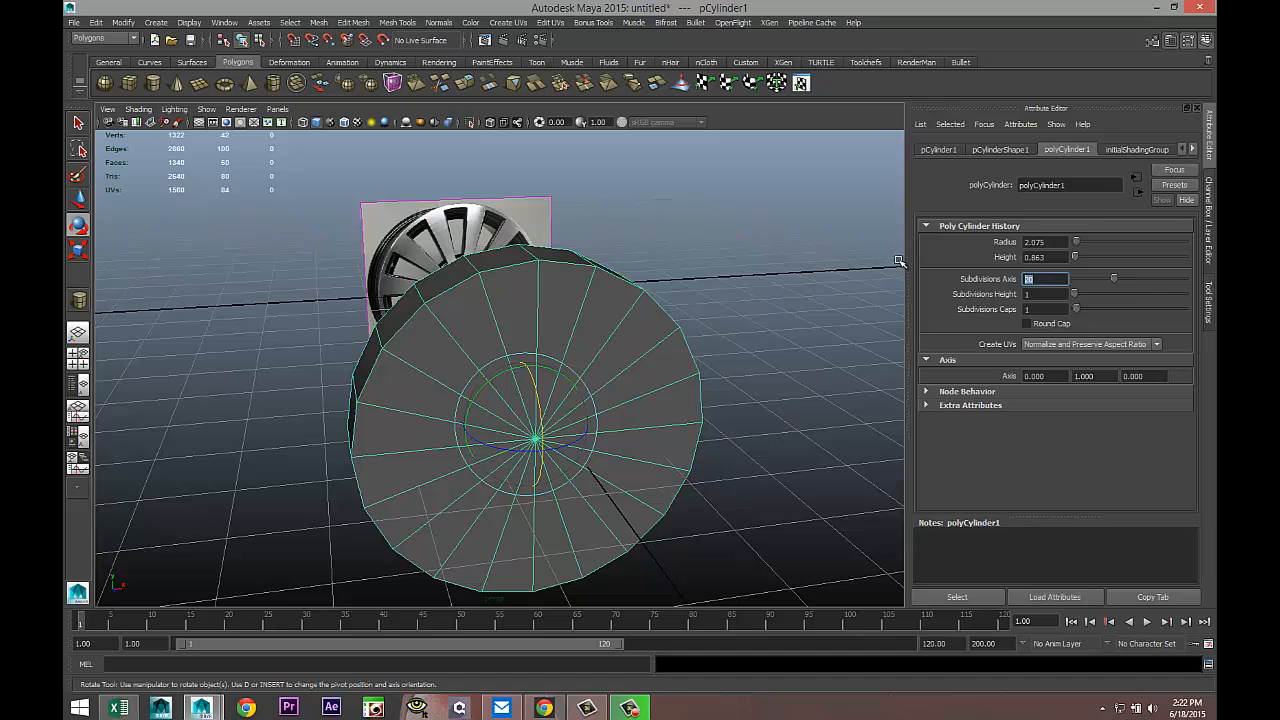
{"action": "type", "text": "60"}
{"action": "key", "text": "Return"}
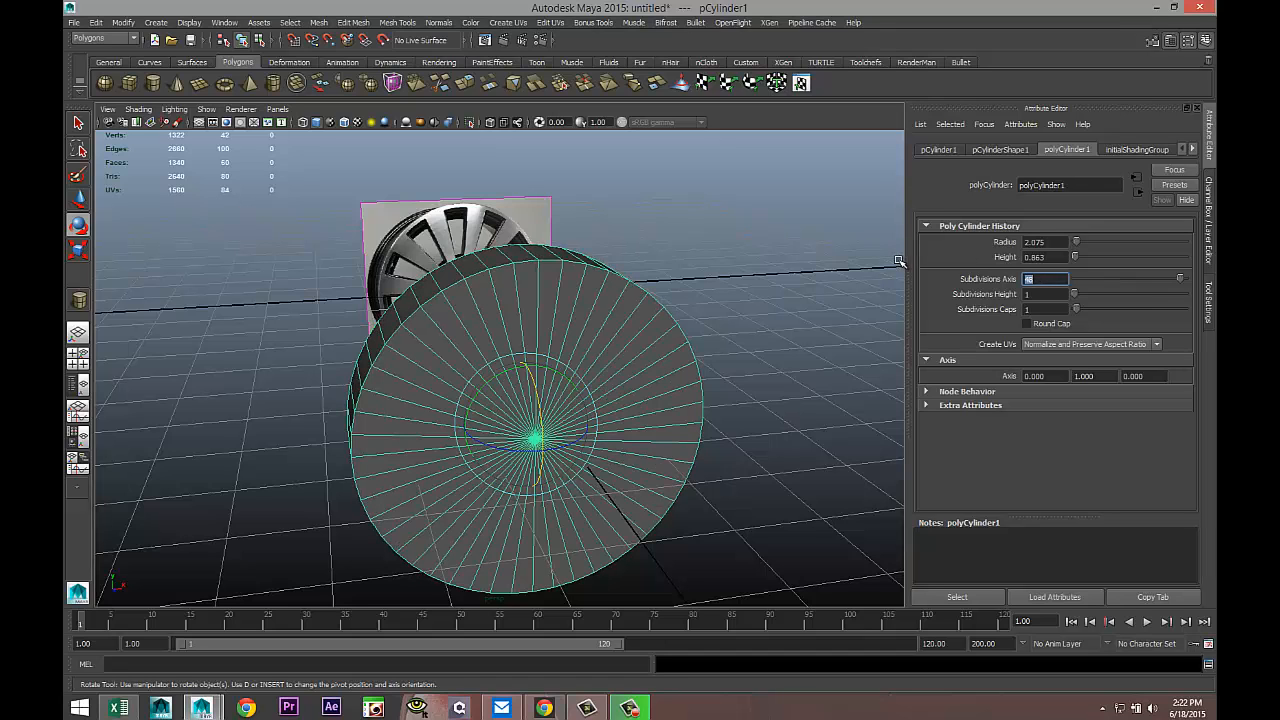
Set the cylinder's cap subdivisions to 4
{"action": "mouse_move", "coordinate": [668, 354]}
{"action": "left_mouse_down", "text": "alt"}
{"action": "mouse_move", "coordinate": [626, 337]}
{"action": "mouse_move", "coordinate": [666, 366]}
{"action": "left_mouse_up", "text": "alt"}
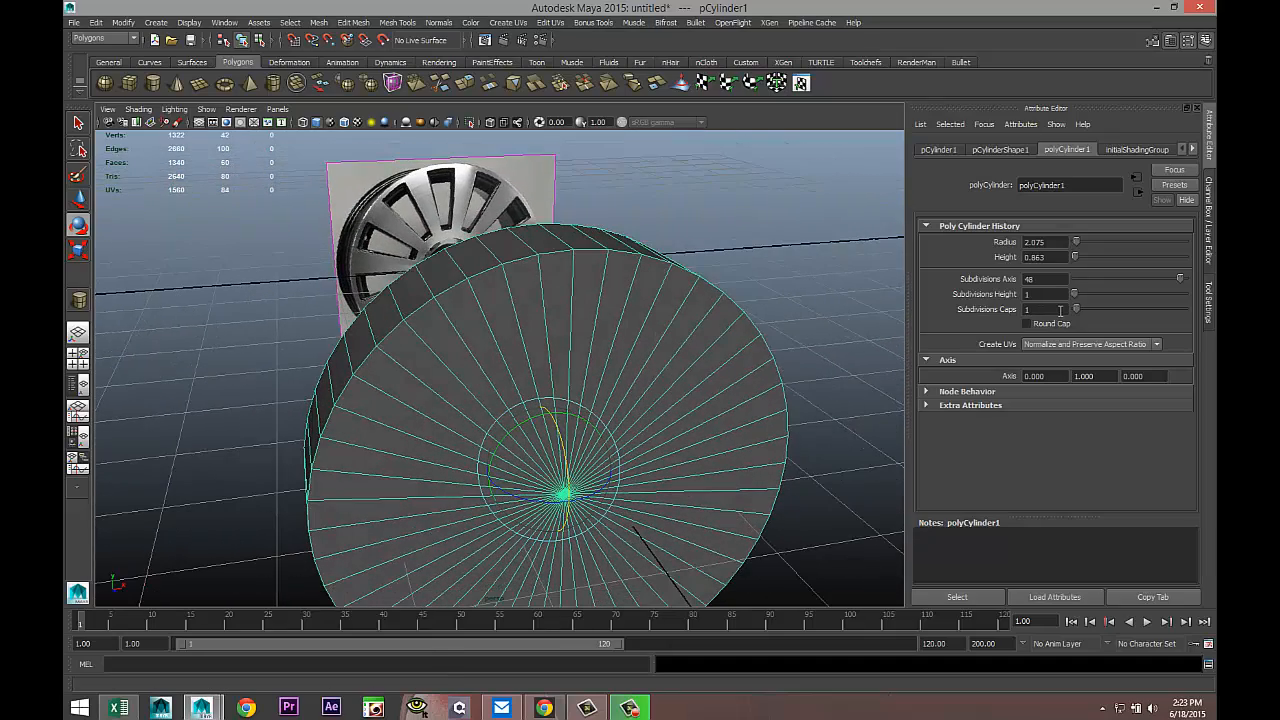
{"action": "left_click_drag", "start_coordinate": [1062, 310], "coordinate": [951, 310]}
{"action": "type", "text": "4"}
{"action": "key", "text": "Return"}
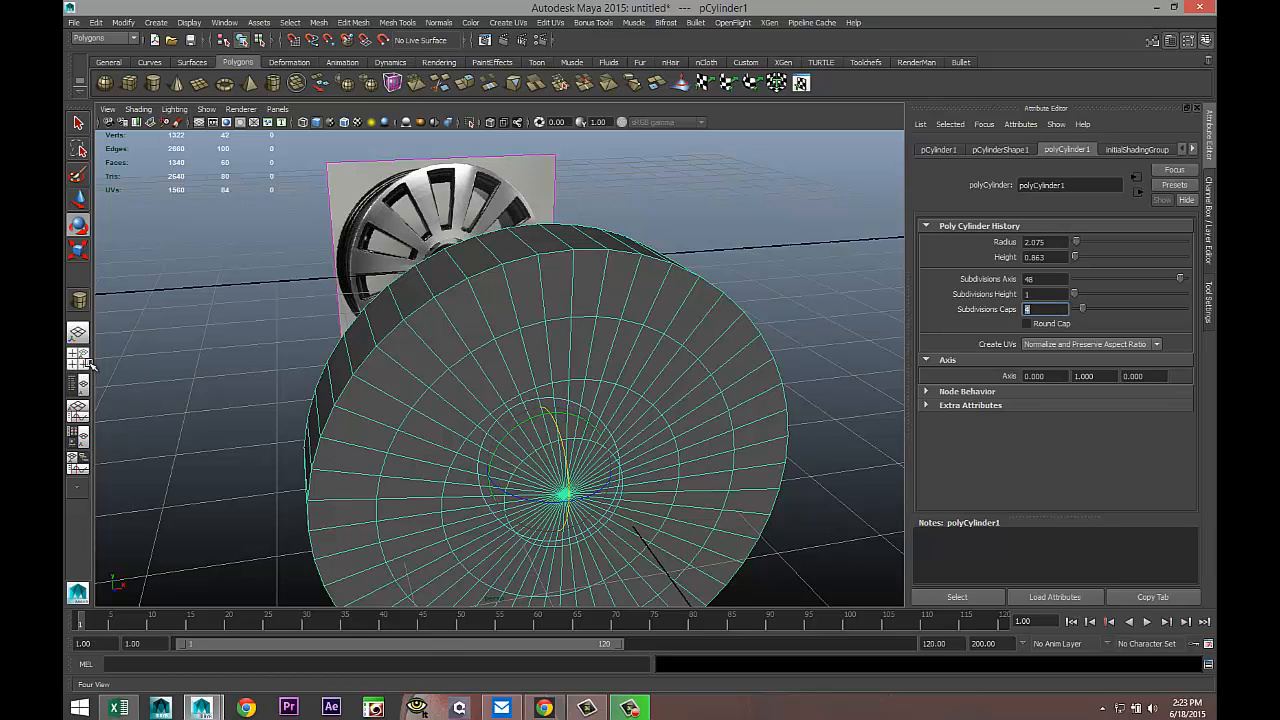
Select the full outer ring of faces on the cylinder's back cap in face mode and delete it
{"action": "left_click_drag", "start_coordinate": [286, 371], "coordinate": [603, 368], "text": "alt"}
{"action": "right_click", "coordinate": [657, 340]}
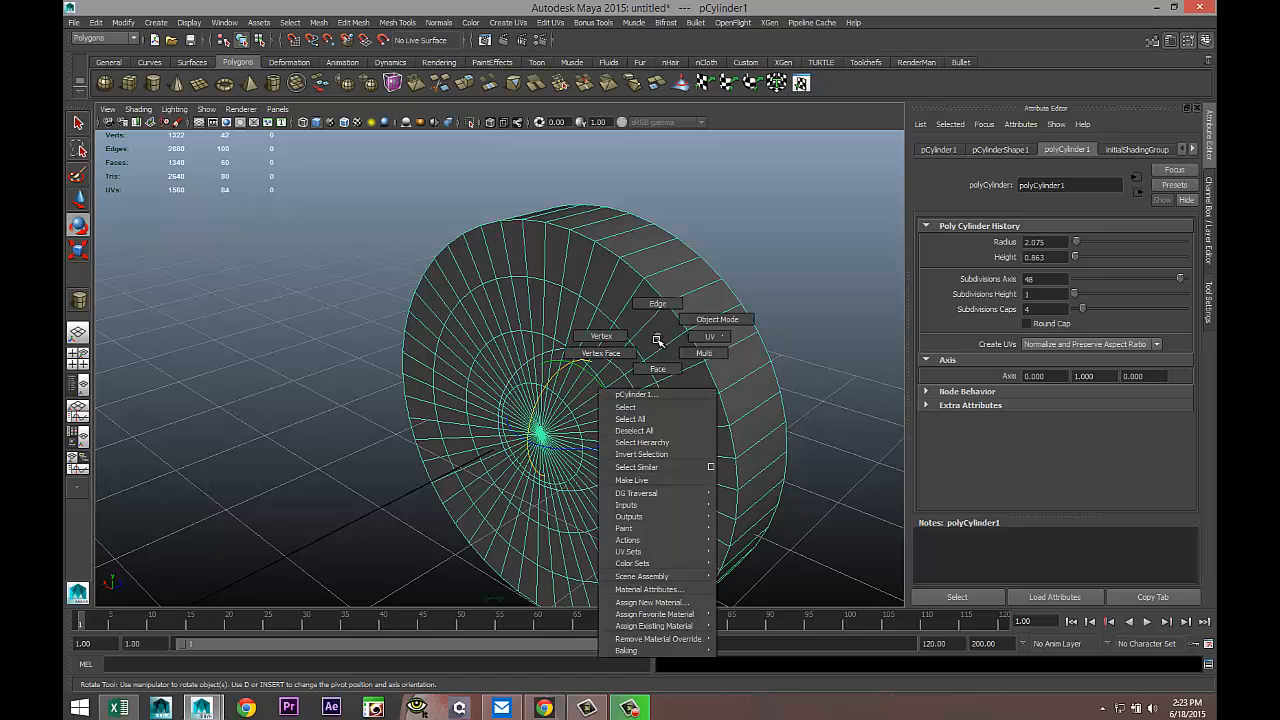
{"action": "left_click", "coordinate": [657, 368]}
{"action": "left_click", "coordinate": [640, 319]}
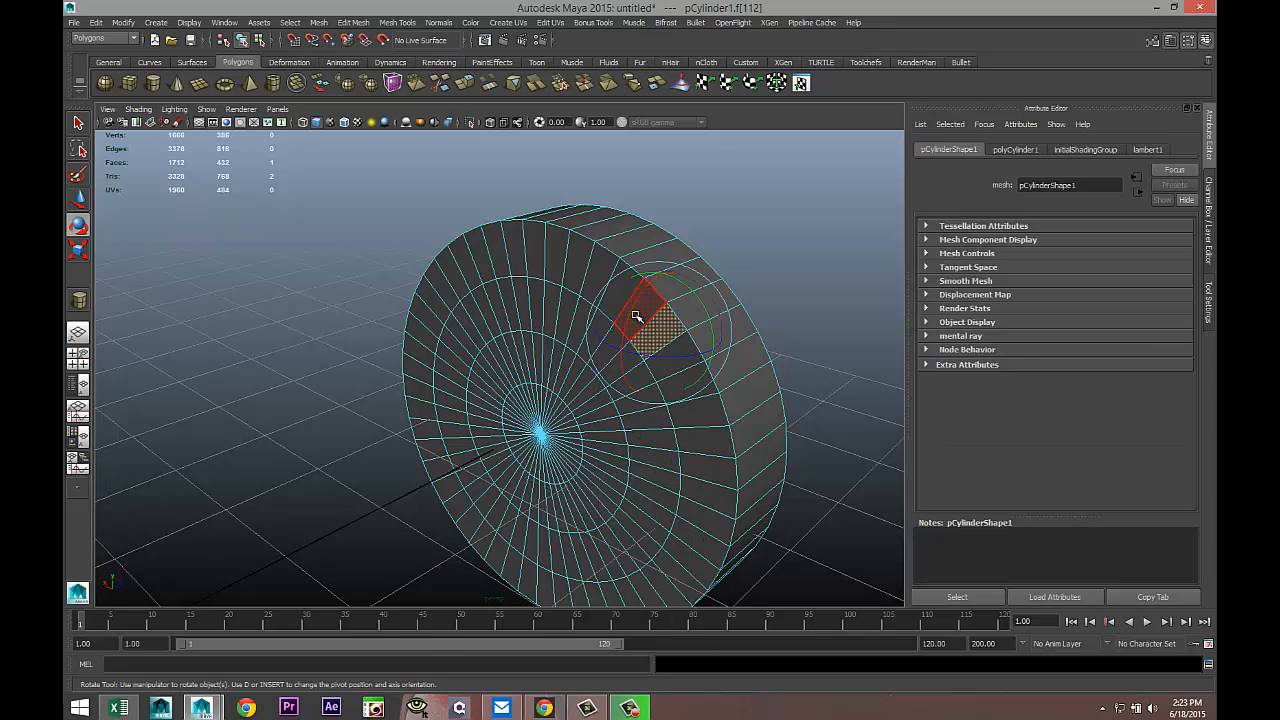
{"action": "left_click", "coordinate": [780, 240]}
{"action": "left_click", "coordinate": [680, 356]}
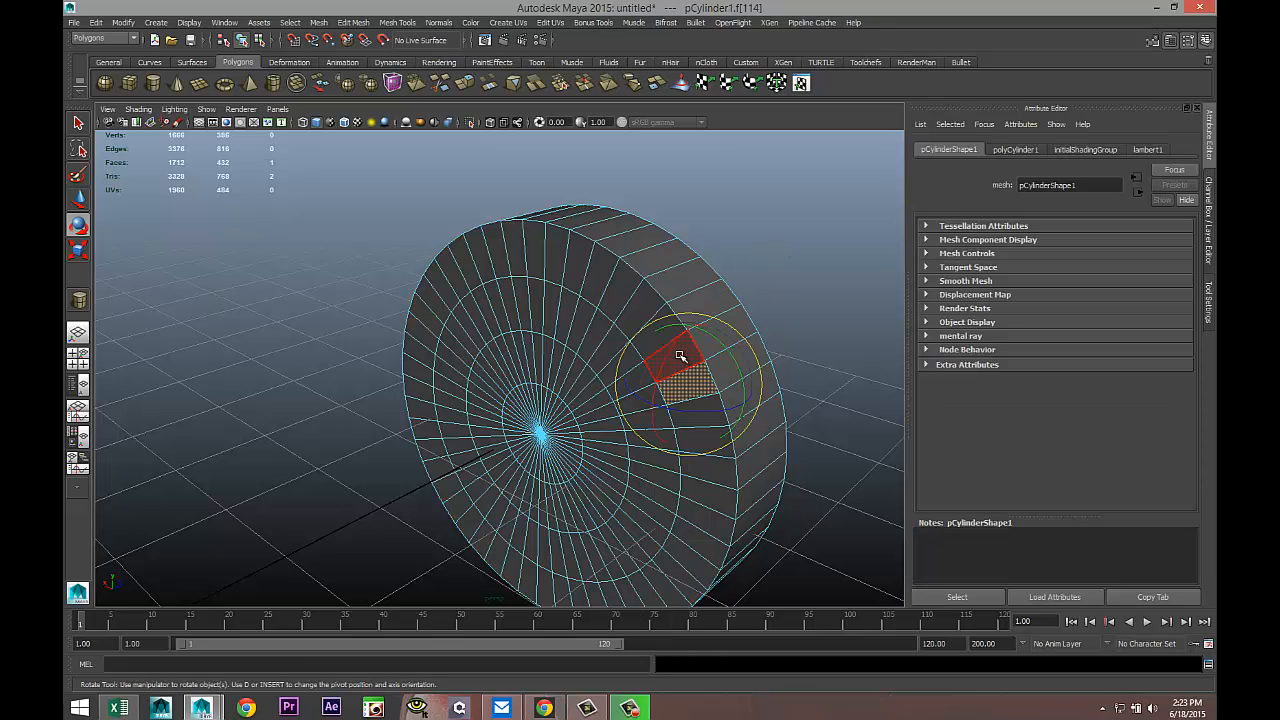
{"action": "double_click", "coordinate": [682, 356]}
{"action": "left_click", "coordinate": [690, 437]}
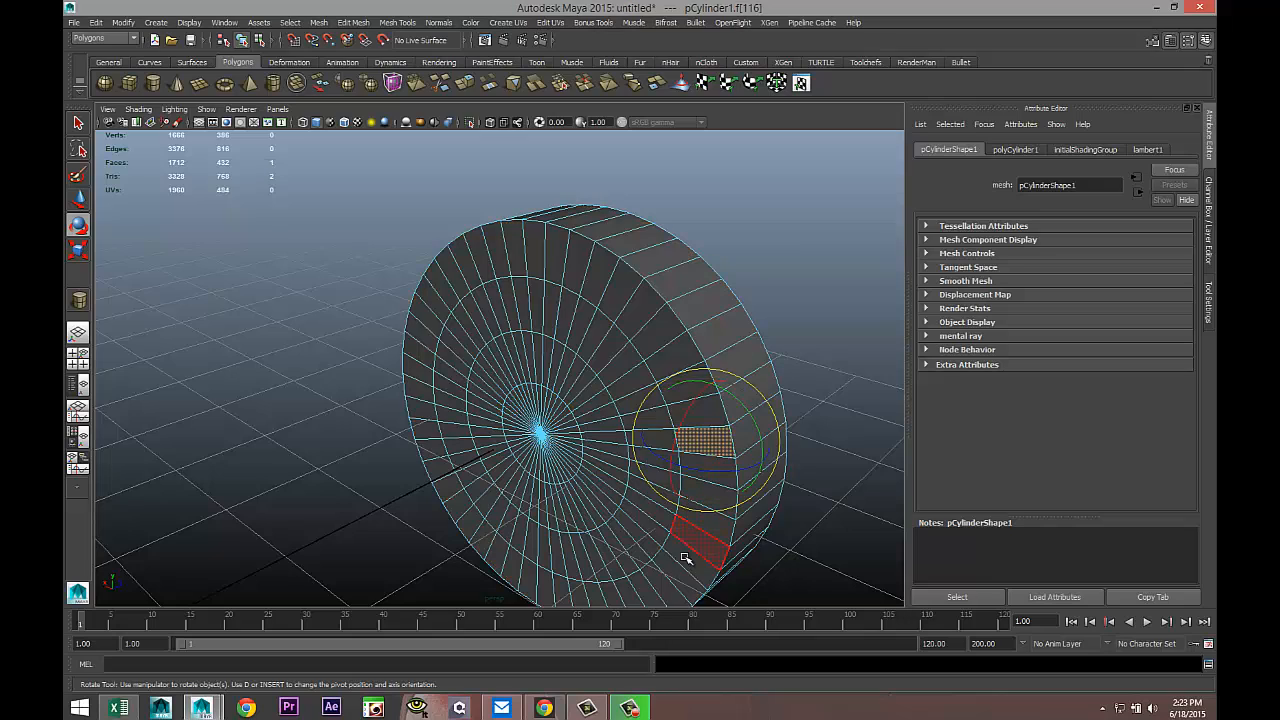
{"action": "double_click", "coordinate": [668, 583], "text": "shift"}
{"action": "left_click_drag", "start_coordinate": [605, 560], "coordinate": [587, 500], "text": "alt"}
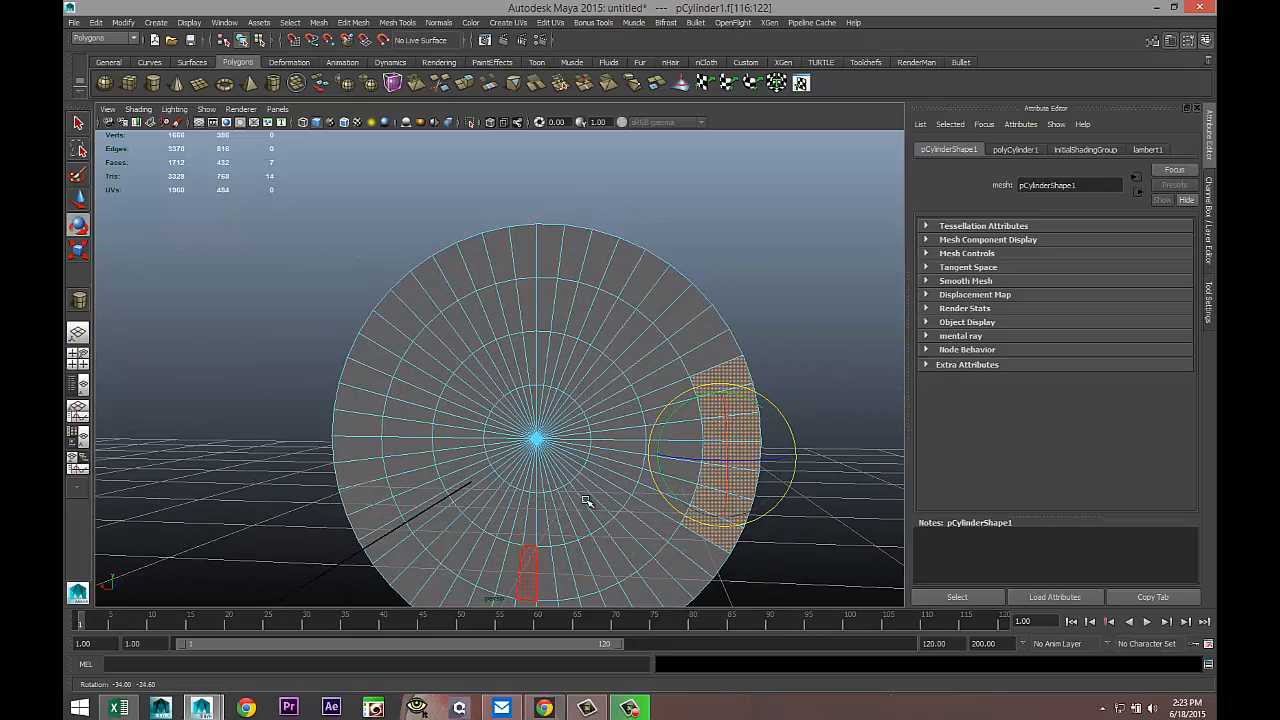
{"action": "double_click", "coordinate": [385, 493], "text": "shift"}
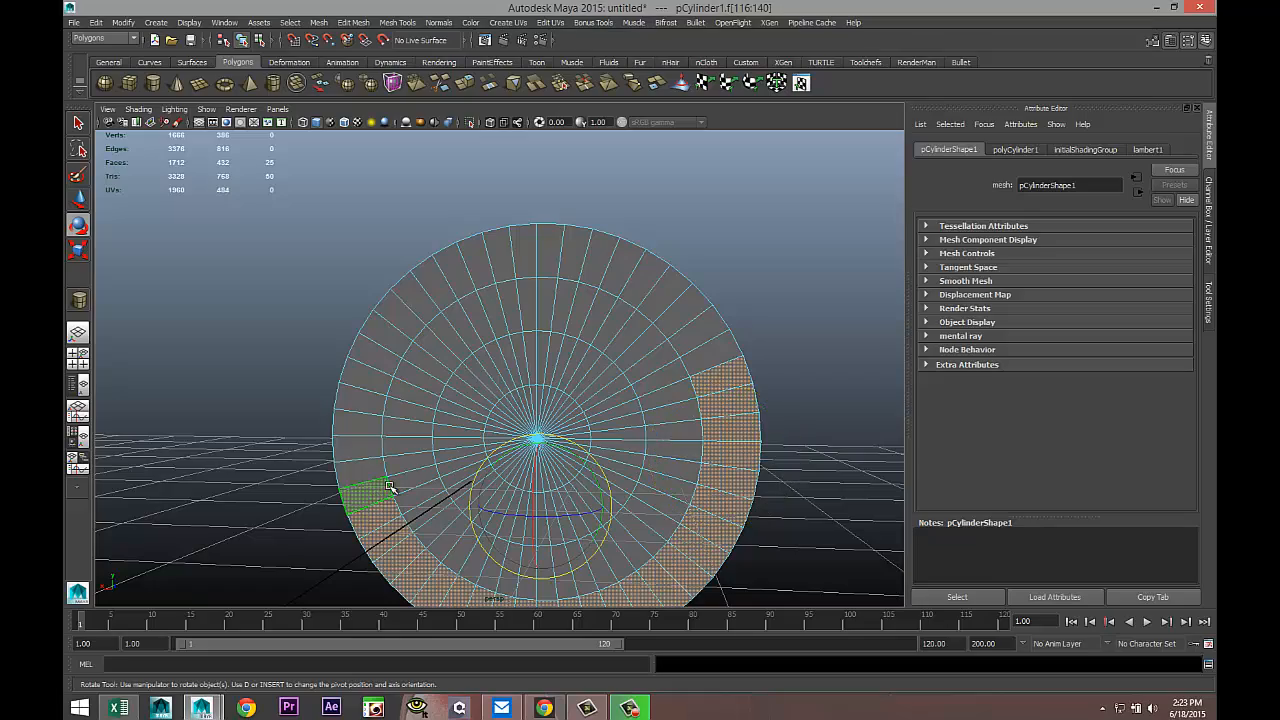
{"action": "double_click", "coordinate": [523, 245], "text": "shift"}
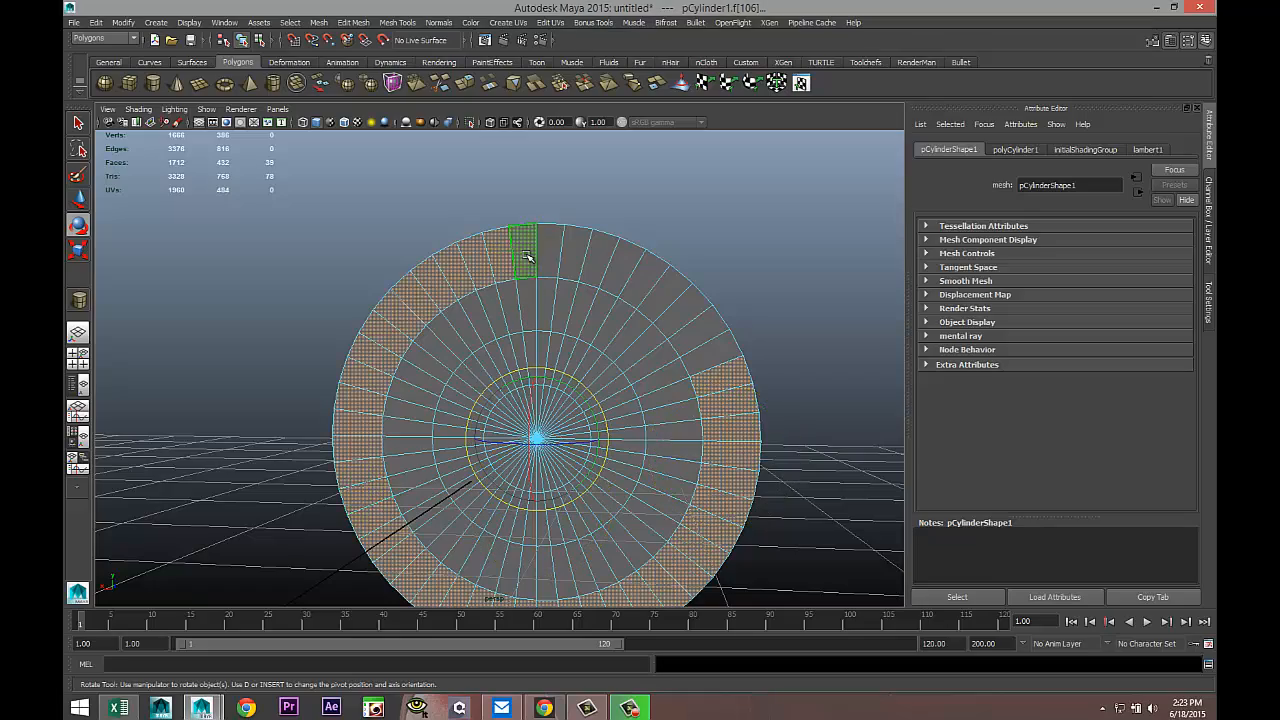
{"action": "double_click", "coordinate": [706, 359], "text": "shift"}
{"action": "left_click_drag", "start_coordinate": [729, 400], "coordinate": [652, 435], "text": "alt"}
{"action": "left_click", "coordinate": [652, 435]}
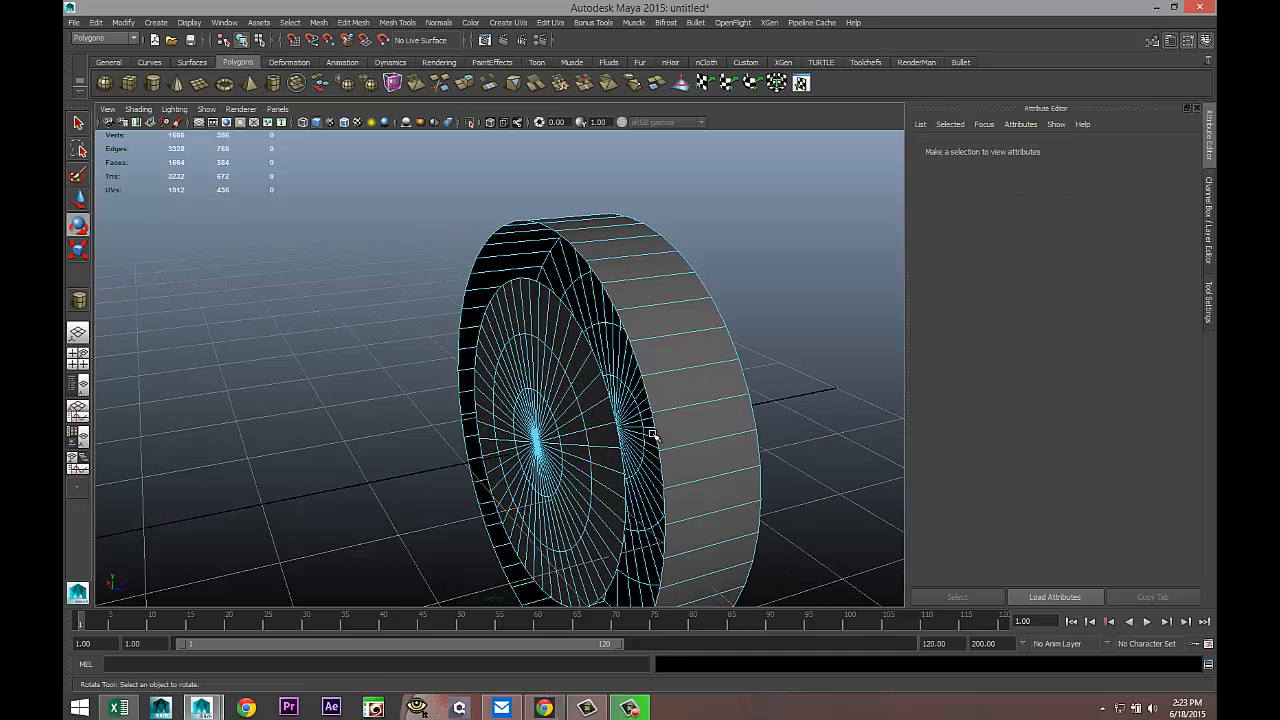
Delete the remaining connected faces inside the removed ring on the cylinder's back cap
{"action": "left_click_drag", "start_coordinate": [632, 348], "coordinate": [686, 361], "text": "alt"}
{"action": "double_click", "coordinate": [600, 342]}
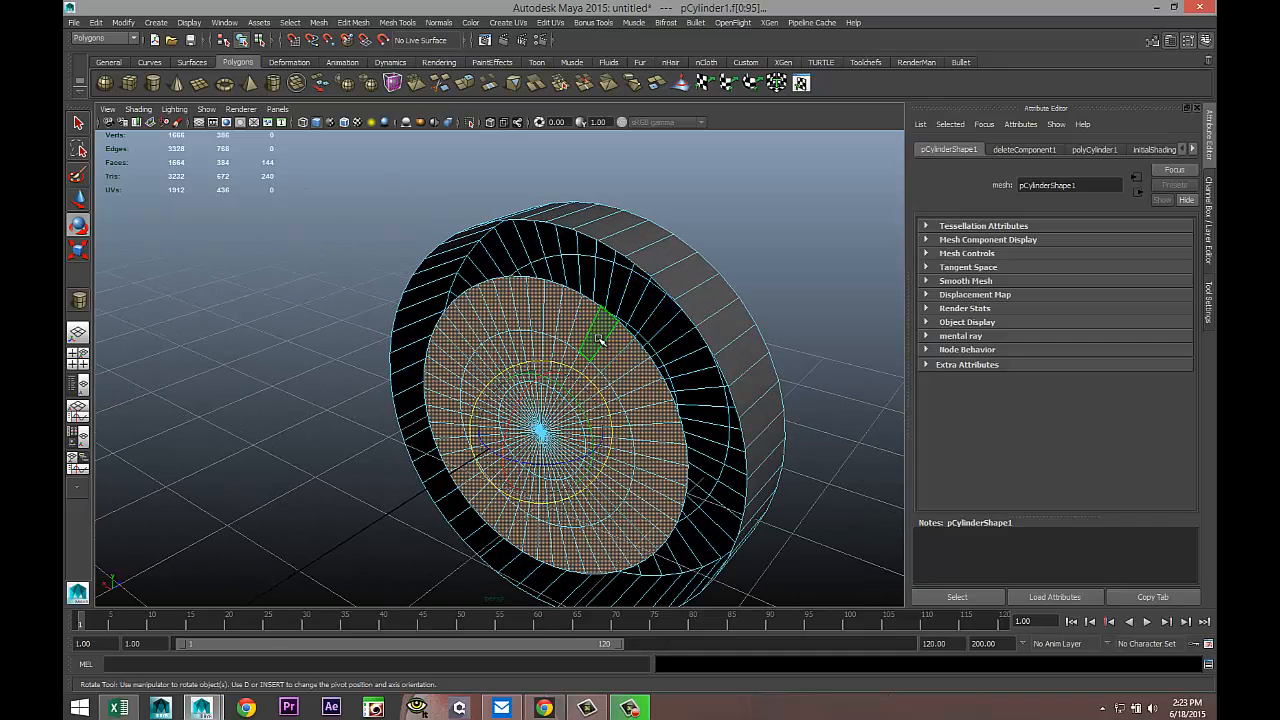
{"action": "key", "text": "Delete"}
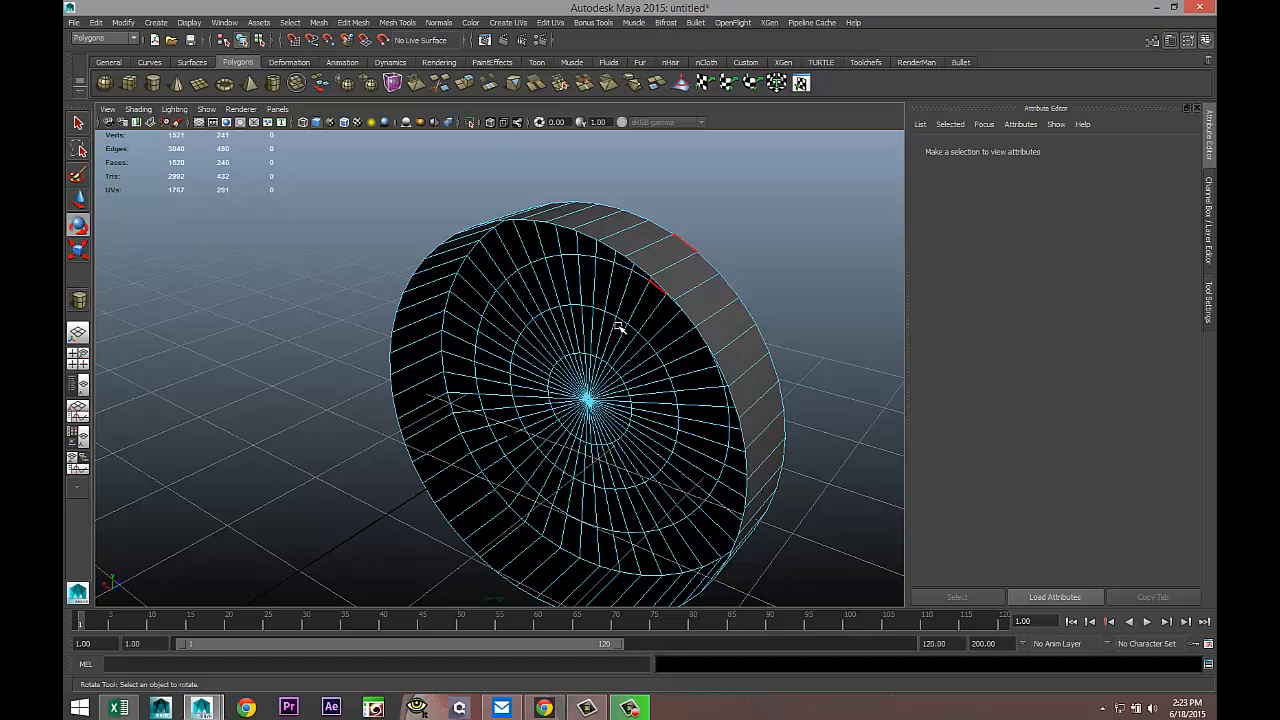
Switch to a full-size front view and return the cylinder to object mode
{"action": "scroll", "coordinate": [614, 345], "scroll_direction": "down", "scroll_amount": 3}
{"action": "left_click_drag", "start_coordinate": [723, 405], "coordinate": [502, 392], "text": "alt"}
{"action": "middle_click_drag", "start_coordinate": [541, 404], "coordinate": [558, 414], "text": "alt"}
{"action": "left_click", "coordinate": [77, 358]}
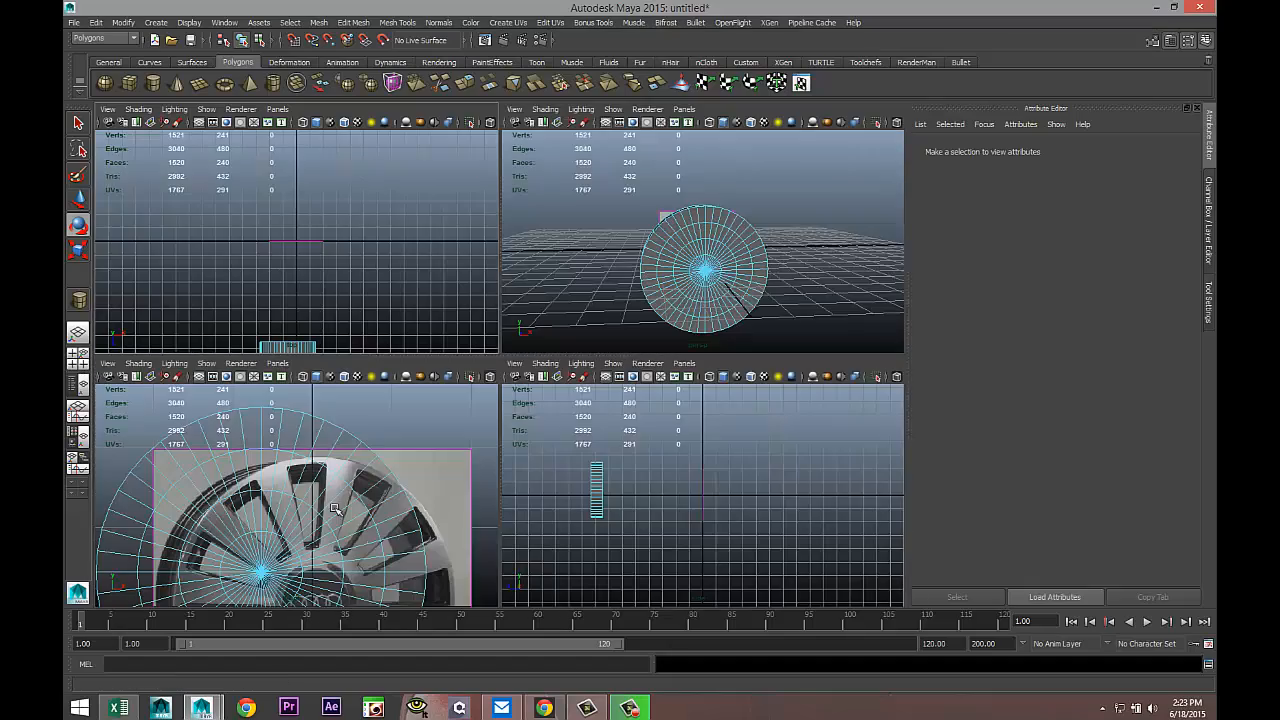
{"action": "key", "text": "space"}
{"action": "scroll", "coordinate": [460, 464], "scroll_direction": "down", "scroll_amount": 8}
{"action": "right_click_drag", "start_coordinate": [494, 388], "coordinate": [505, 376]}
{"action": "left_click", "coordinate": [513, 374]}
{"action": "scroll", "coordinate": [546, 501], "scroll_direction": "up", "scroll_amount": 6}
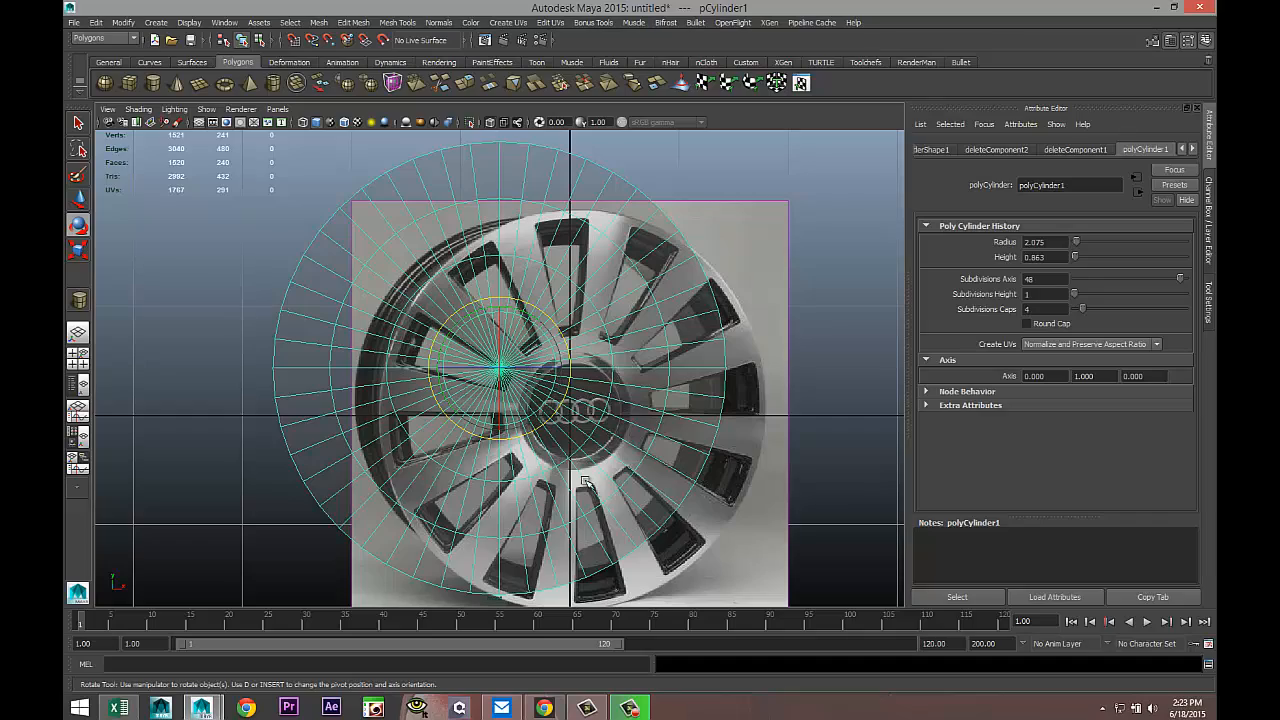
Move the cylinder so its centre sits on the hub of the reference wheel, at about X 0.048 and Y 0.016
{"action": "key", "text": "w"}
{"action": "left_click_drag", "start_coordinate": [505, 370], "coordinate": [580, 415]}
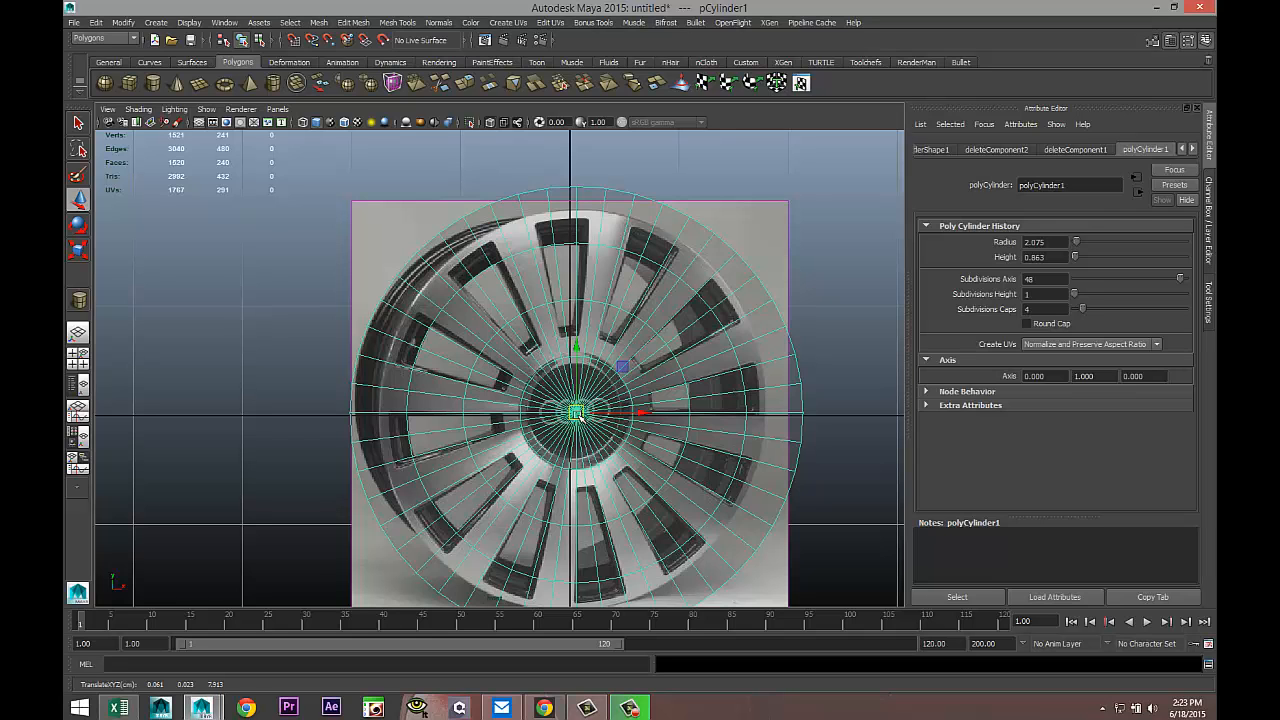
{"action": "middle_click_drag", "start_coordinate": [576, 513], "coordinate": [534, 451], "text": "alt"}
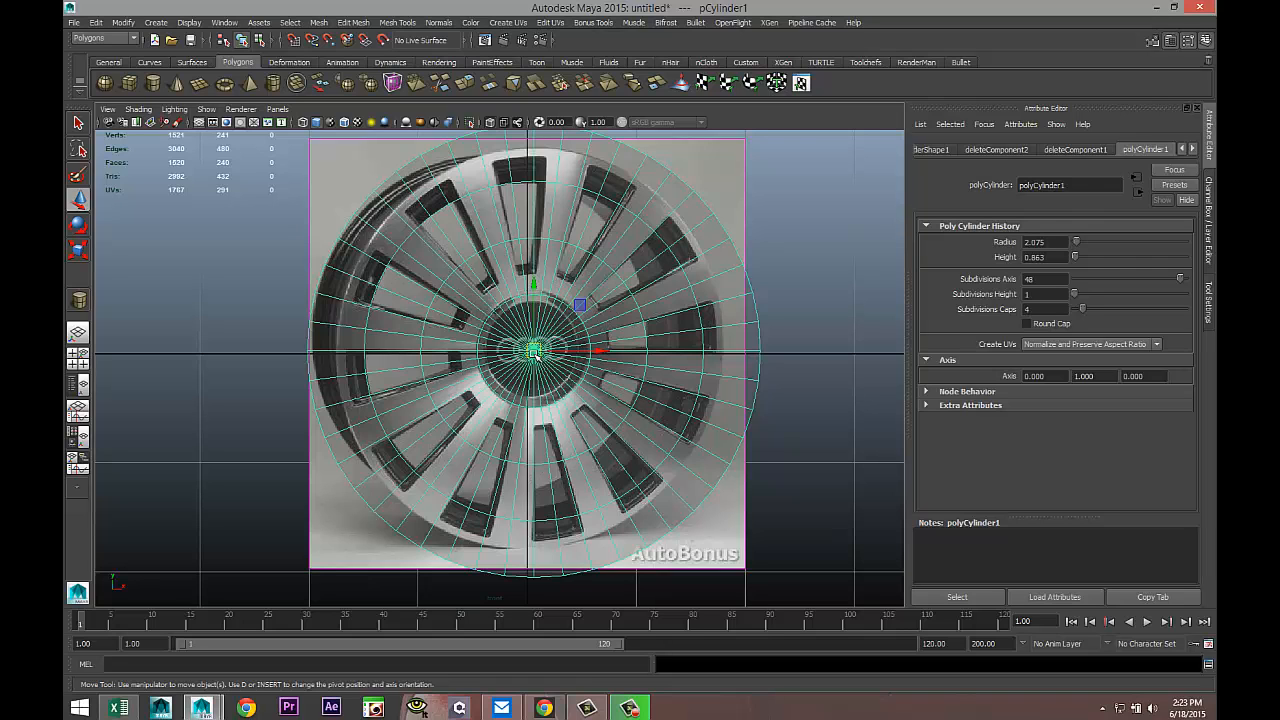
{"action": "left_click_drag", "start_coordinate": [536, 355], "coordinate": [533, 355]}
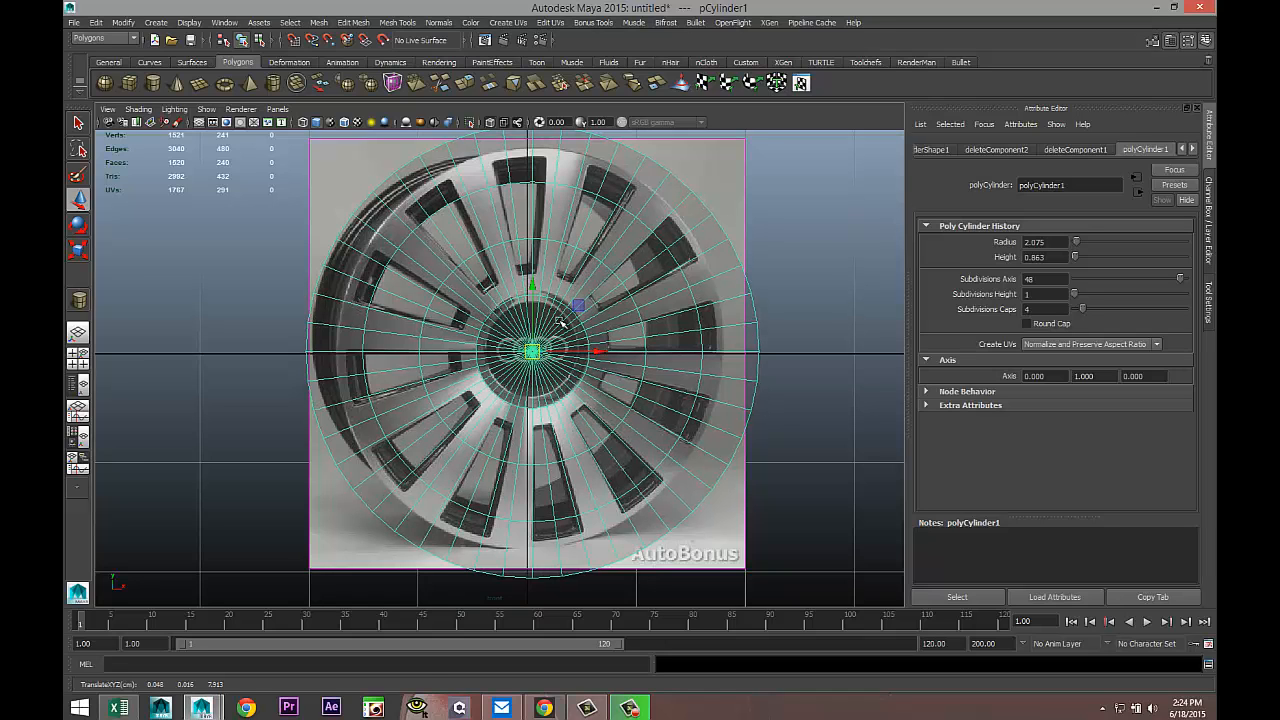
Scale the innermost edge loop down to match the reference wheel's centre cap, and return to object mode
{"action": "scroll", "coordinate": [560, 320], "scroll_direction": "up", "scroll_amount": 4}
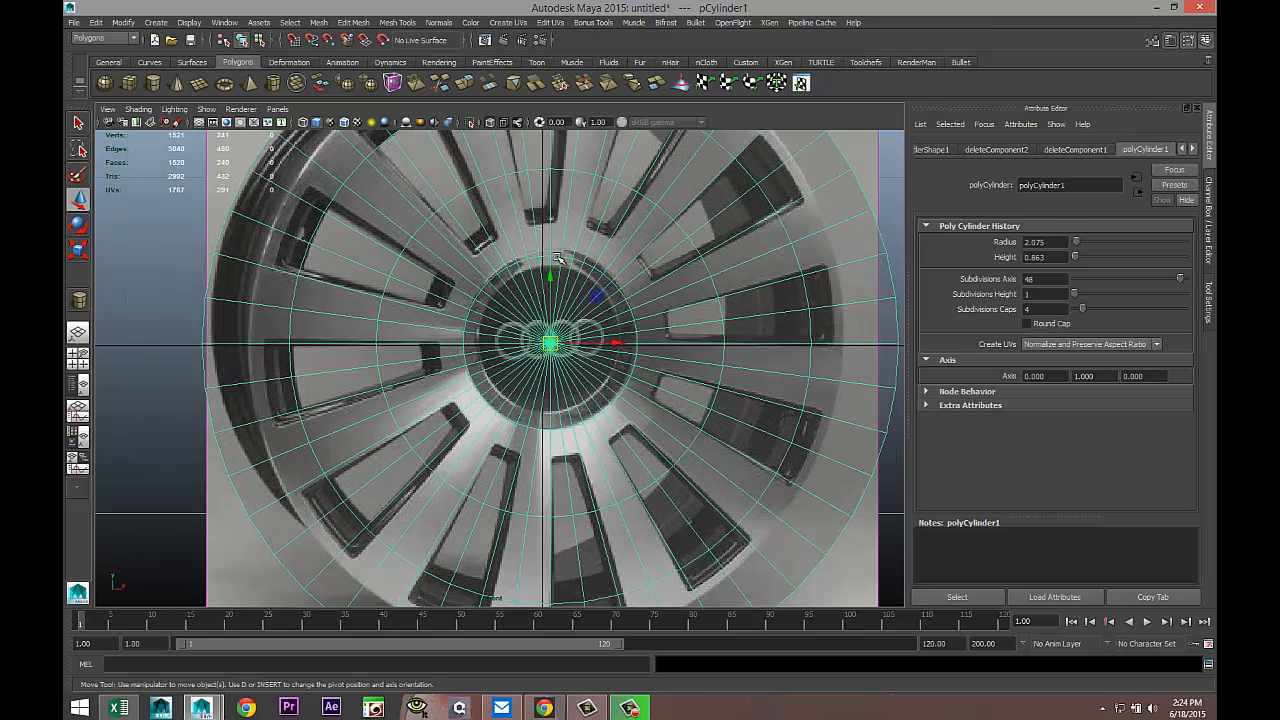
{"action": "right_click_drag", "start_coordinate": [558, 259], "coordinate": [549, 252]}
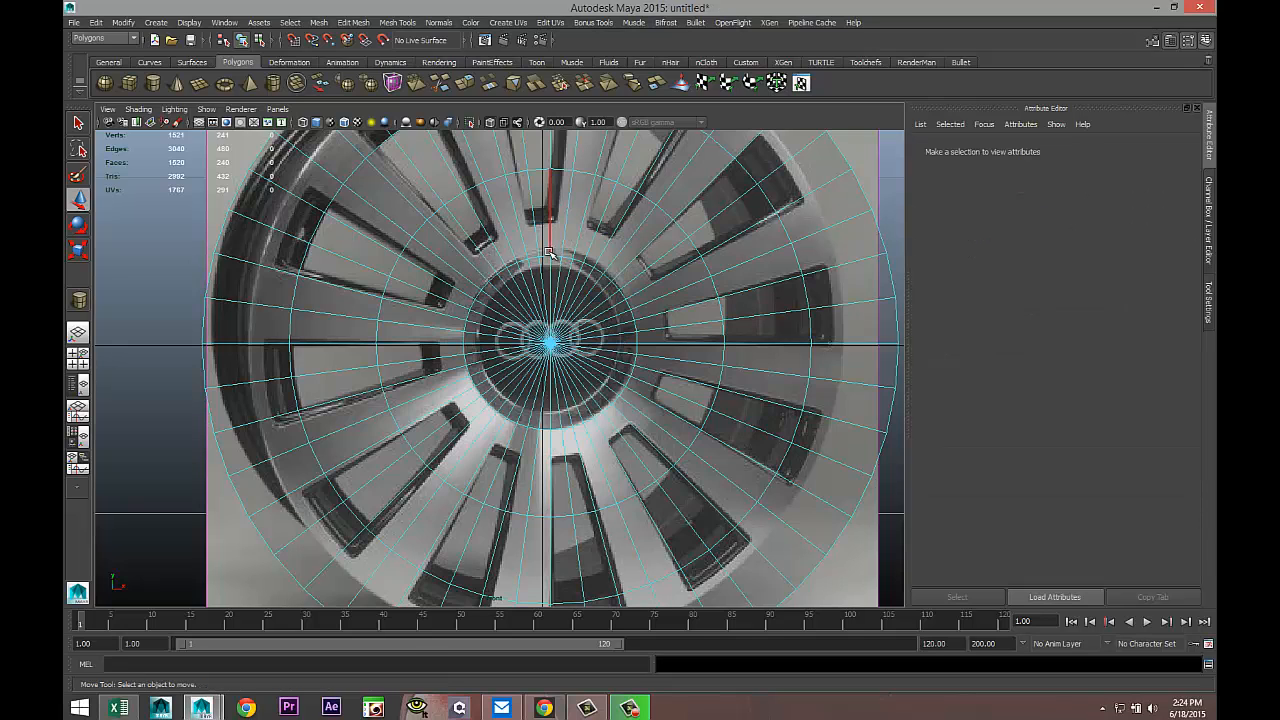
{"action": "double_click", "coordinate": [556, 258]}
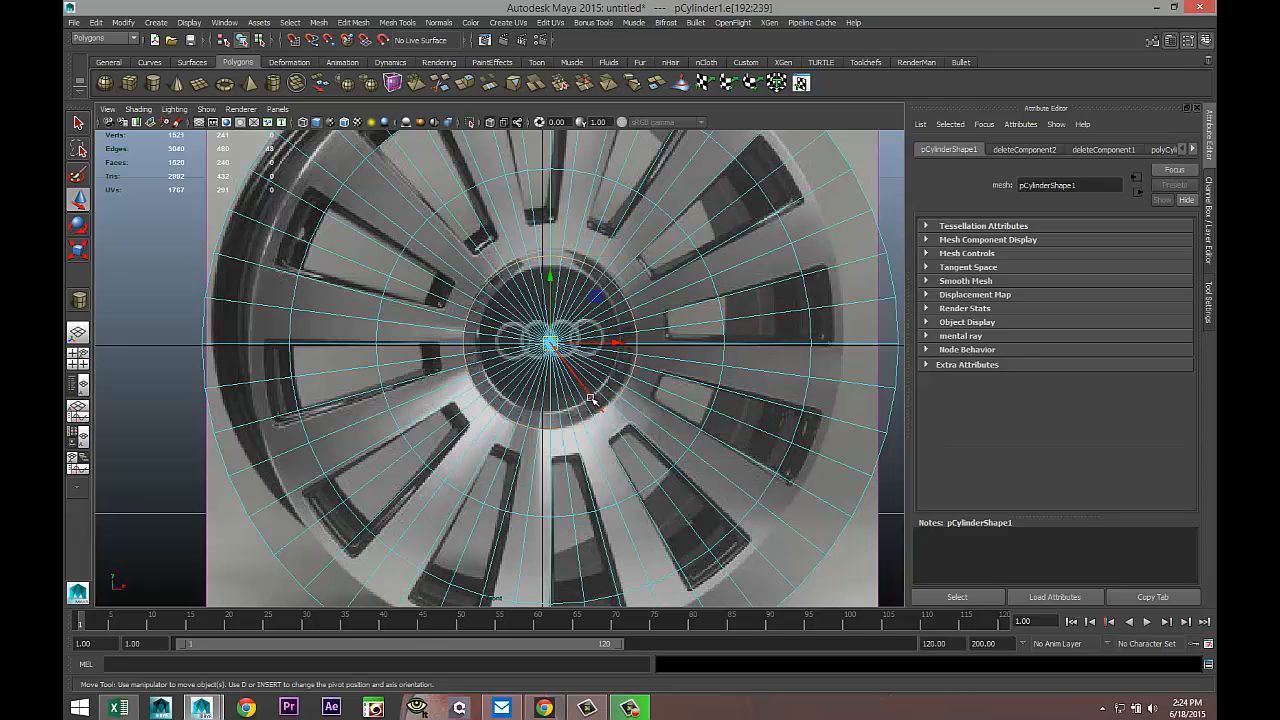
{"action": "key", "text": "r"}
{"action": "left_click_drag", "start_coordinate": [550, 342], "coordinate": [534, 345]}
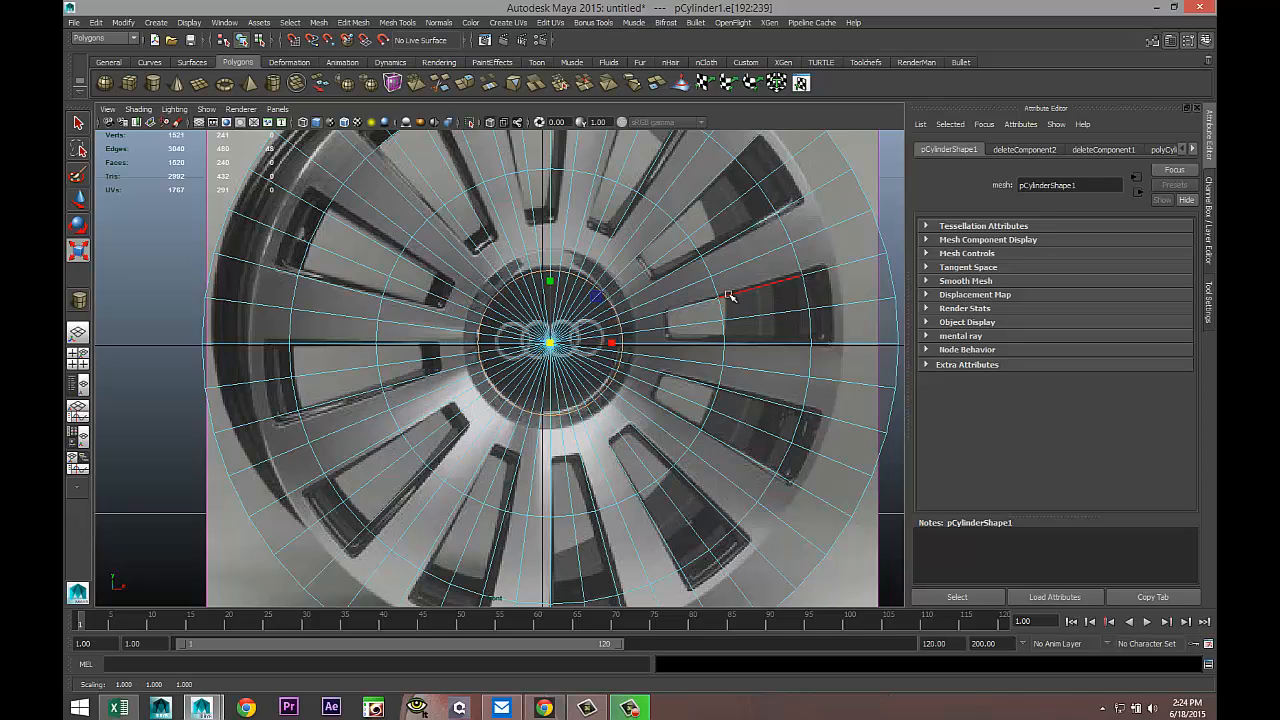
{"action": "right_click_drag", "start_coordinate": [737, 306], "coordinate": [766, 289]}
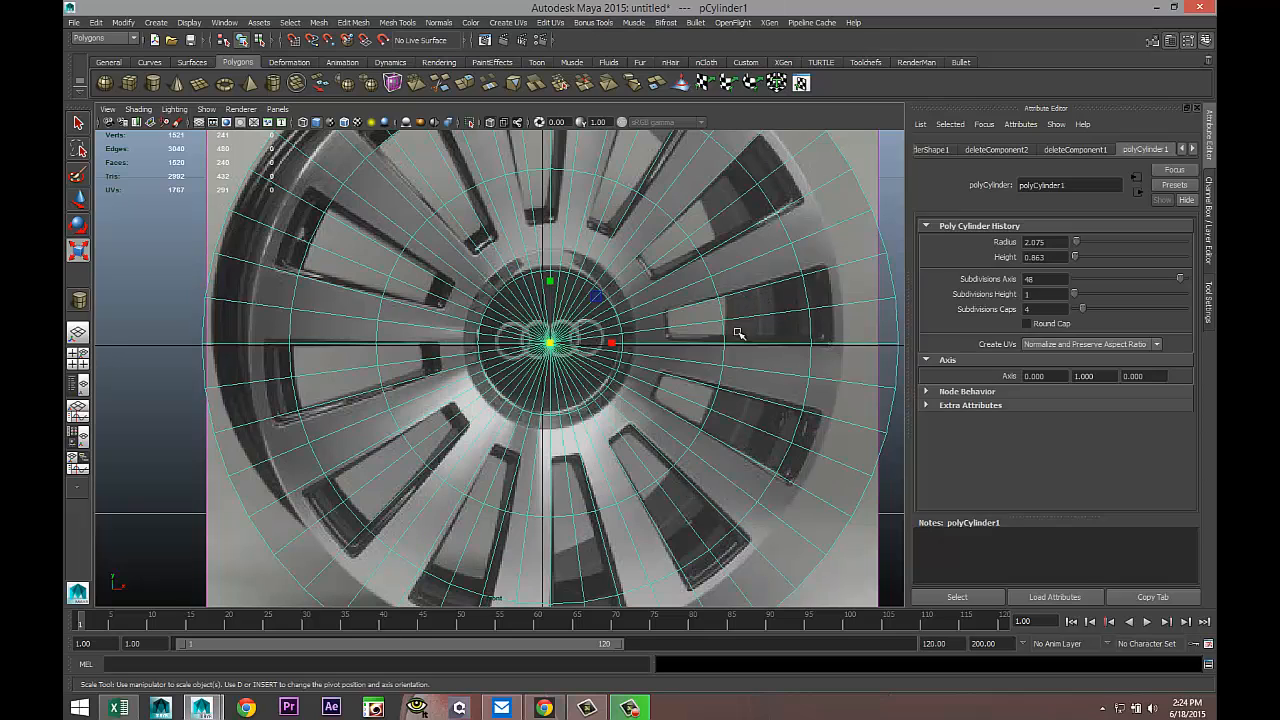
Move the cylinder up slightly to a Y translation of about 0.045 so it centres on the reference wheel's hub
{"action": "key", "text": "w"}
{"action": "left_click_drag", "start_coordinate": [549, 340], "coordinate": [549, 338]}
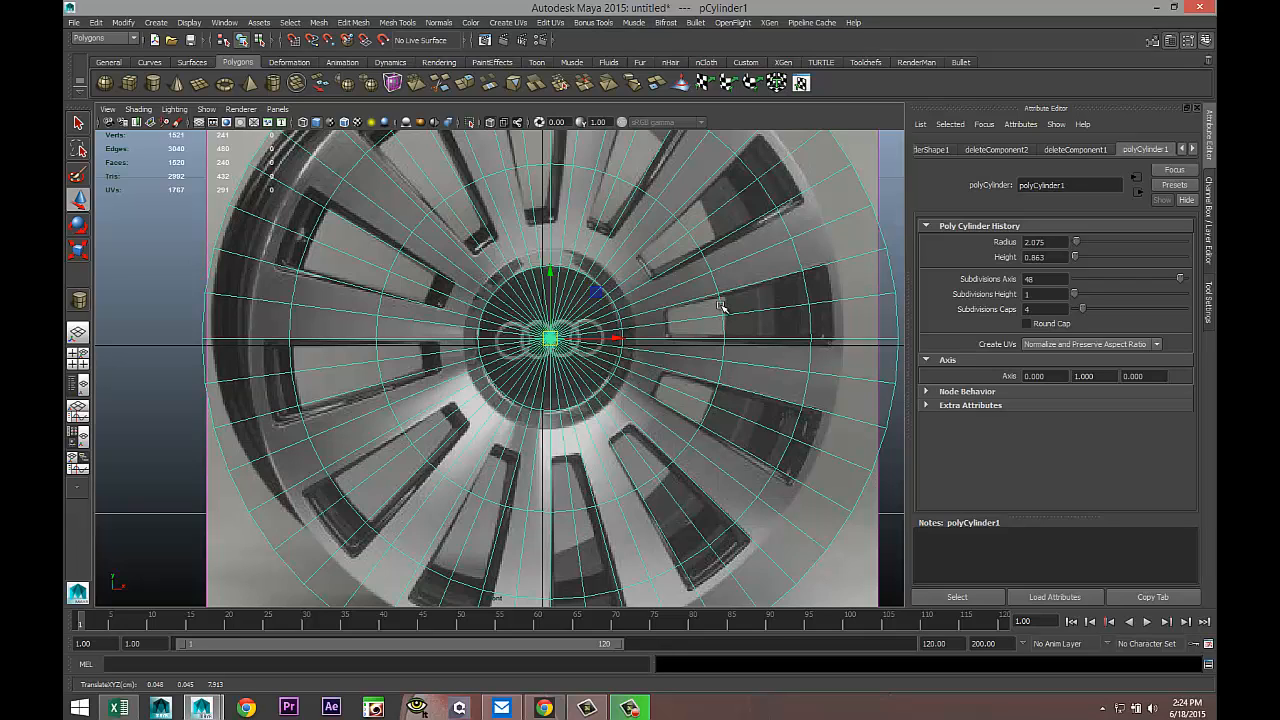
Scale the cap's next edge loop down to the reference hub's rim and the following loop to the inner ends of the spoke openings
{"action": "right_click_drag", "start_coordinate": [722, 303], "coordinate": [725, 276]}
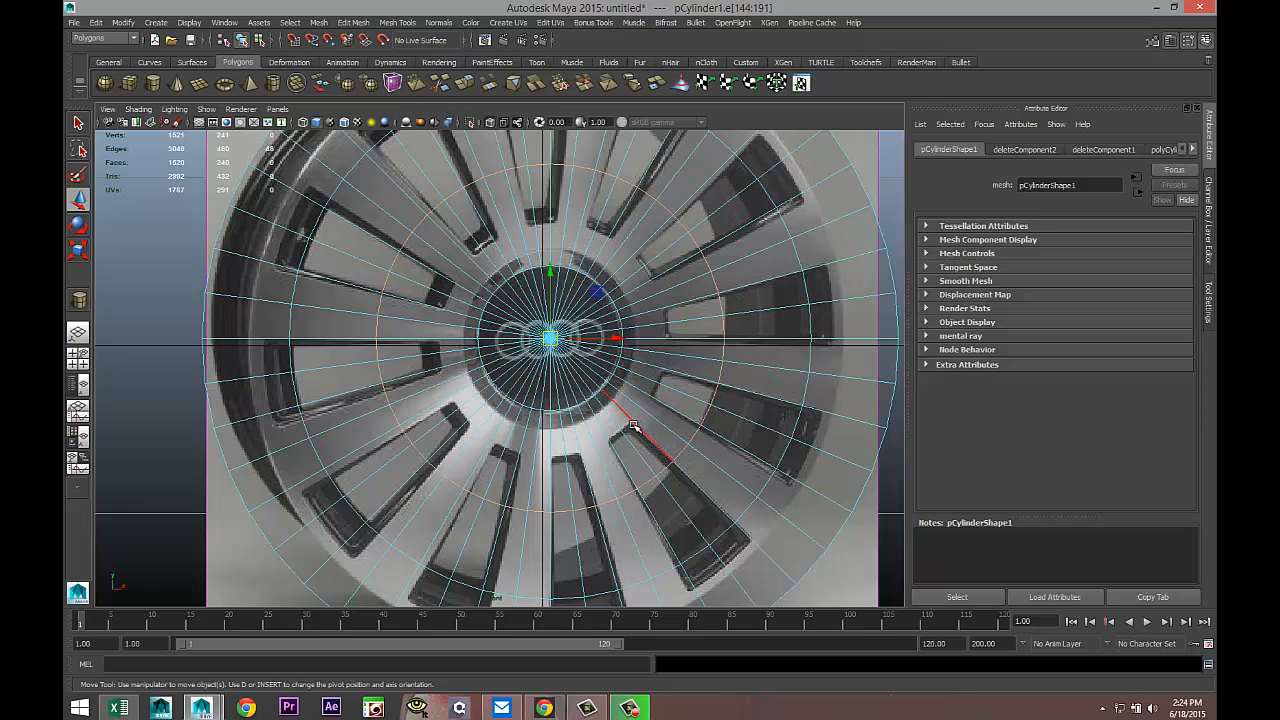
{"action": "key", "text": "r"}
{"action": "left_click_drag", "start_coordinate": [551, 340], "coordinate": [424, 349]}
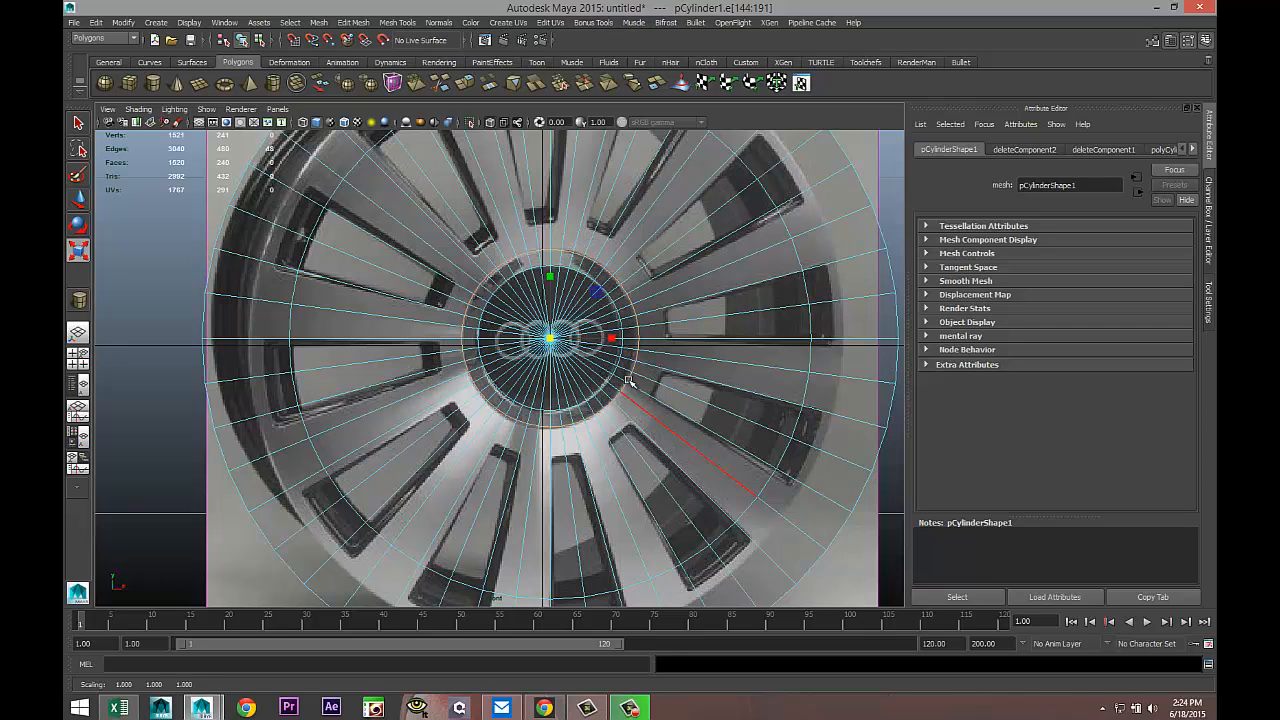
{"action": "double_click", "coordinate": [814, 324]}
{"action": "left_click_drag", "start_coordinate": [550, 338], "coordinate": [354, 349]}
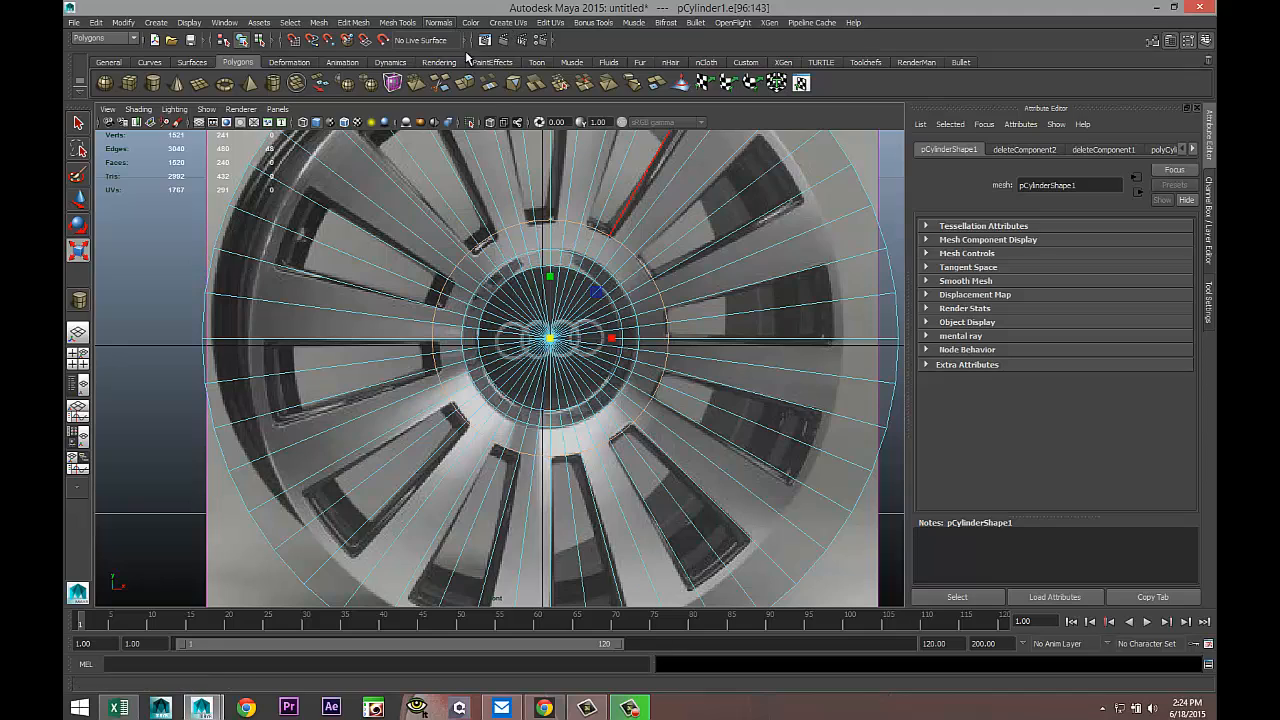
{"action": "key", "text": "q"}
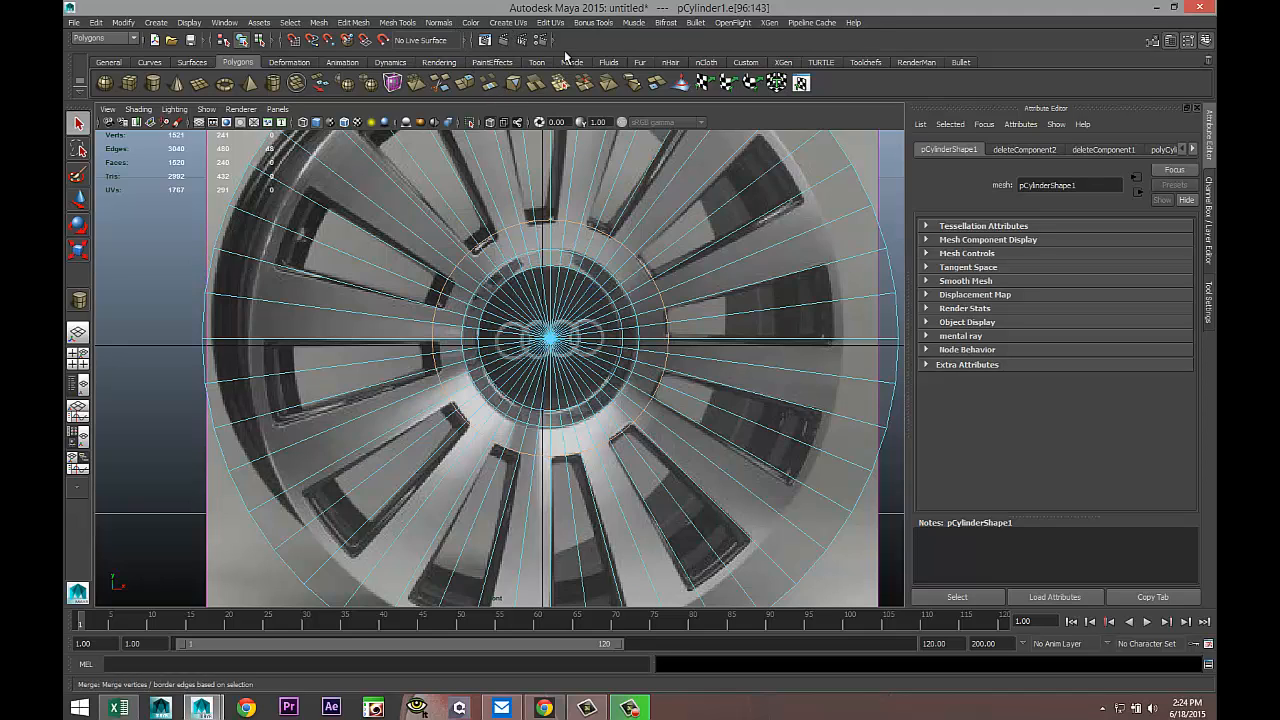
Insert an edge loop around the cap along the outer ends of the spoke openings, using equal distance from edge
{"action": "left_click", "coordinate": [405, 23]}
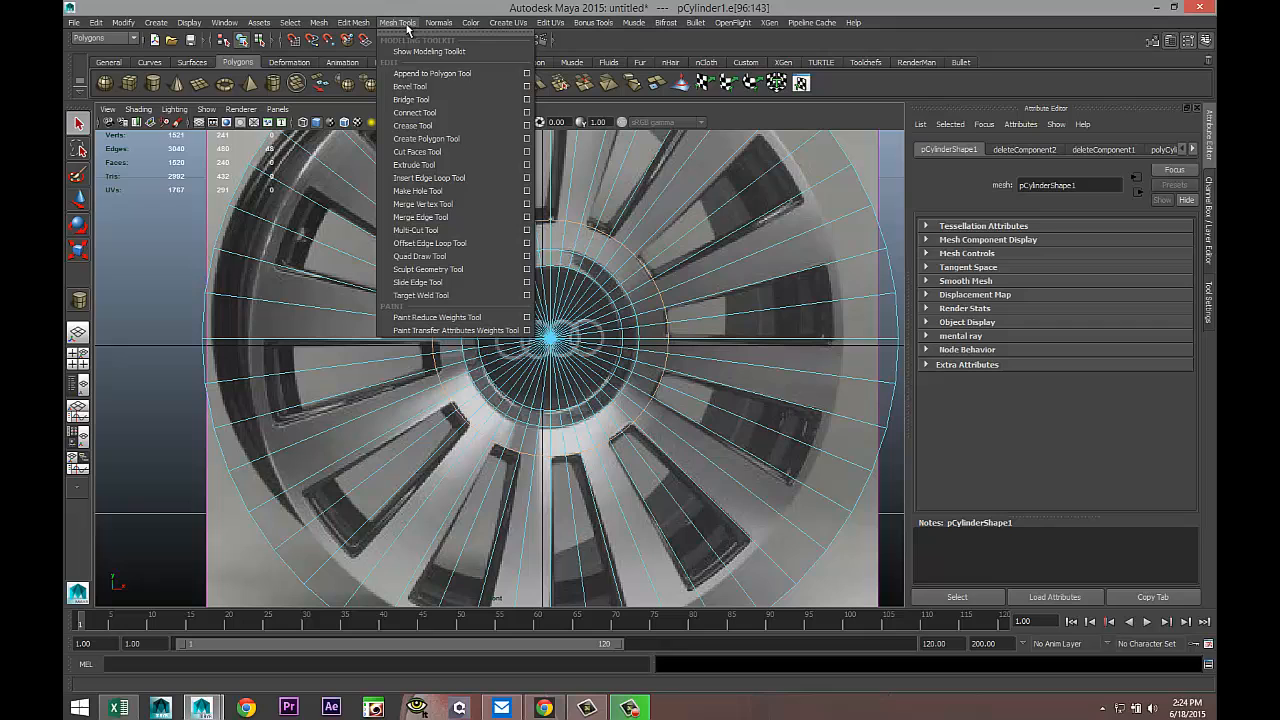
{"action": "left_click", "coordinate": [525, 178]}
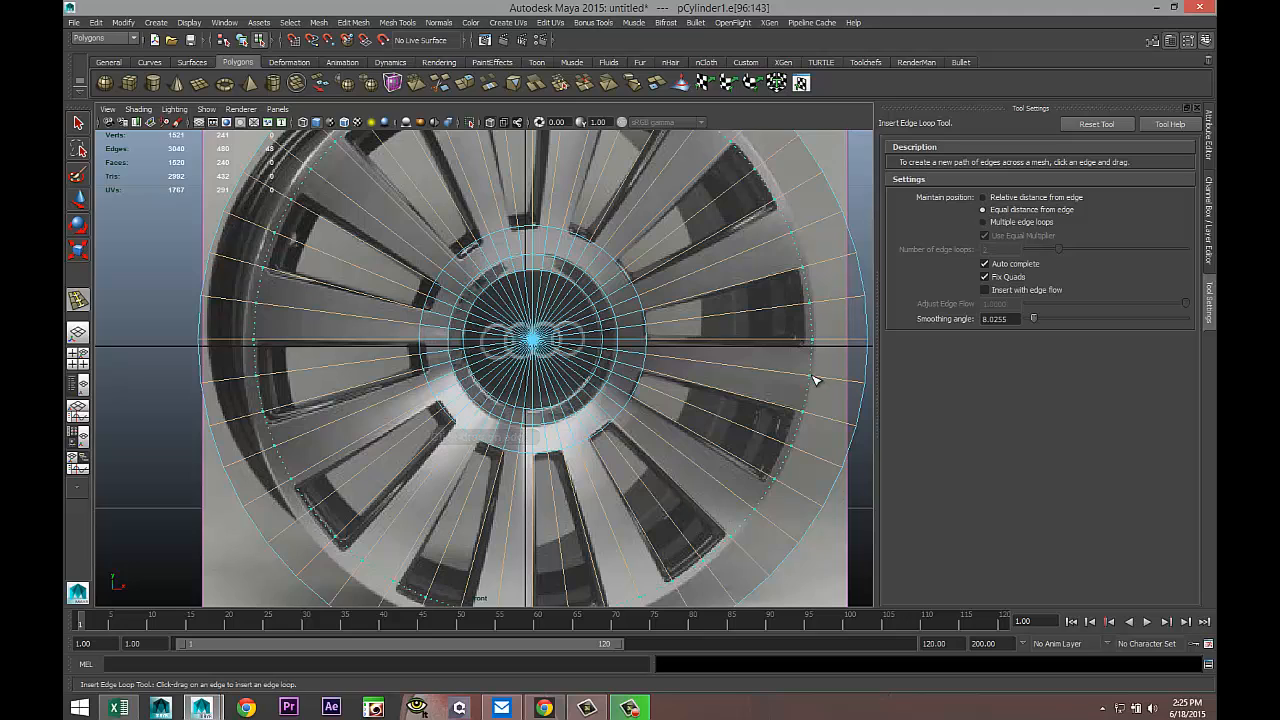
{"action": "left_click_drag", "start_coordinate": [814, 381], "coordinate": [810, 381]}
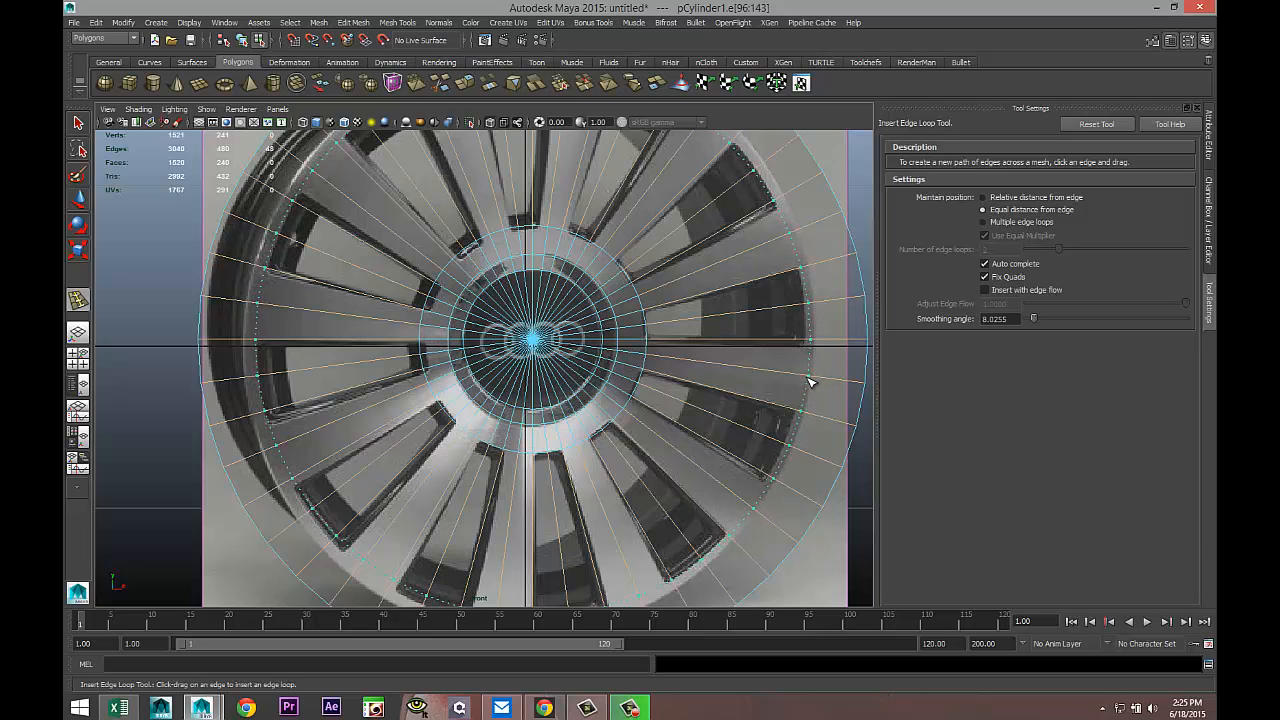
{"action": "left_click_drag", "start_coordinate": [810, 382], "coordinate": [812, 385]}
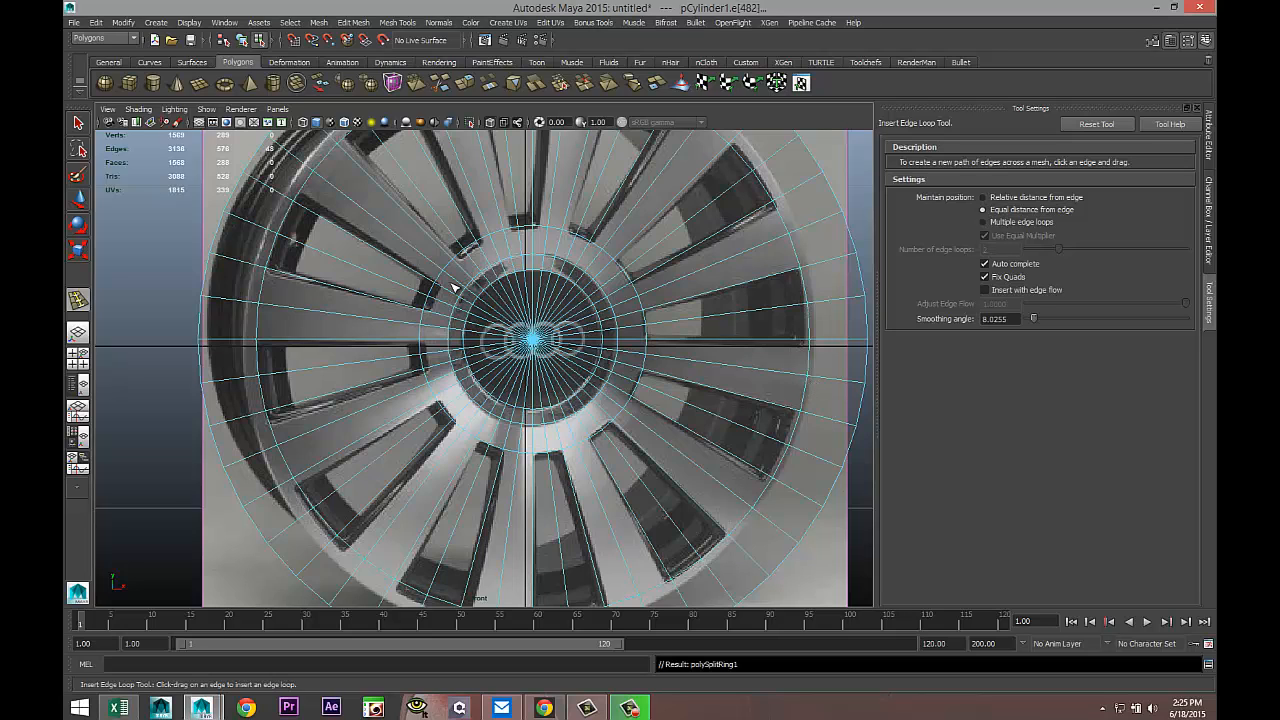
{"action": "key", "text": "q"}
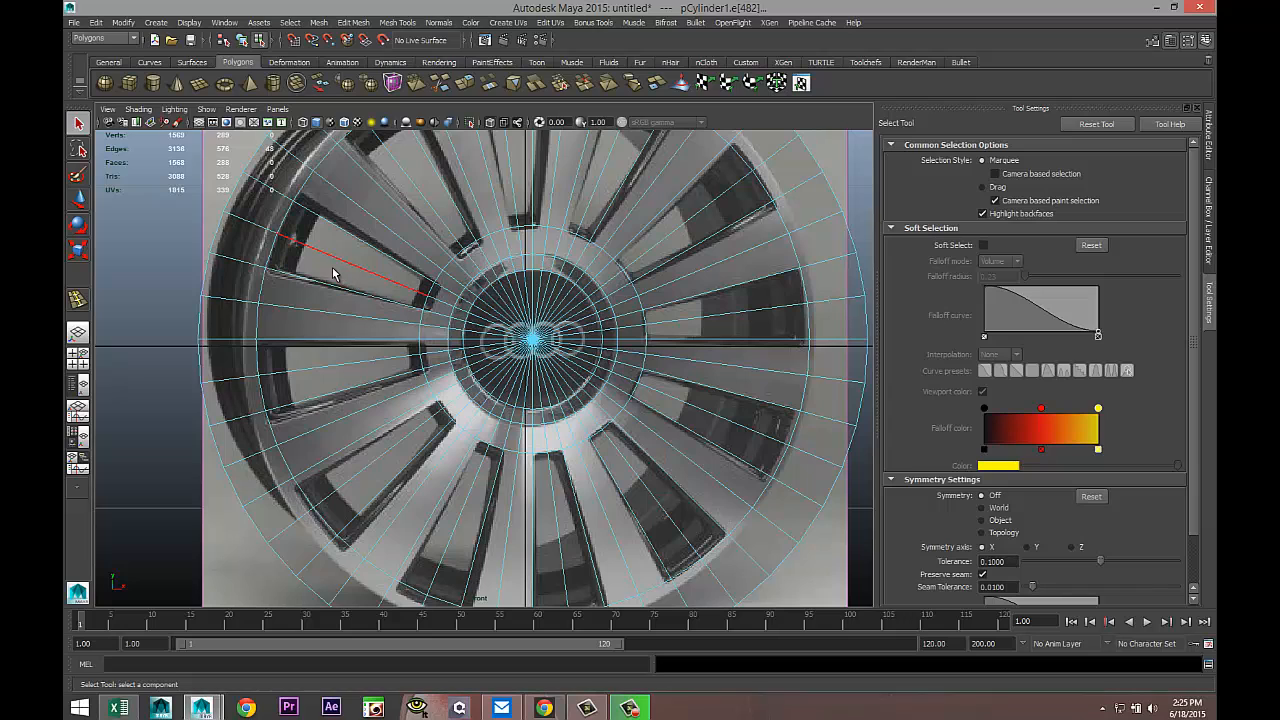
Select the two adjacent cap faces covering the spoke opening just above the horizontal axis at the wheel's left
{"action": "right_click_drag", "start_coordinate": [325, 276], "coordinate": [333, 298]}
{"action": "left_click", "coordinate": [325, 256]}
{"action": "left_click", "coordinate": [339, 249], "text": "shift"}
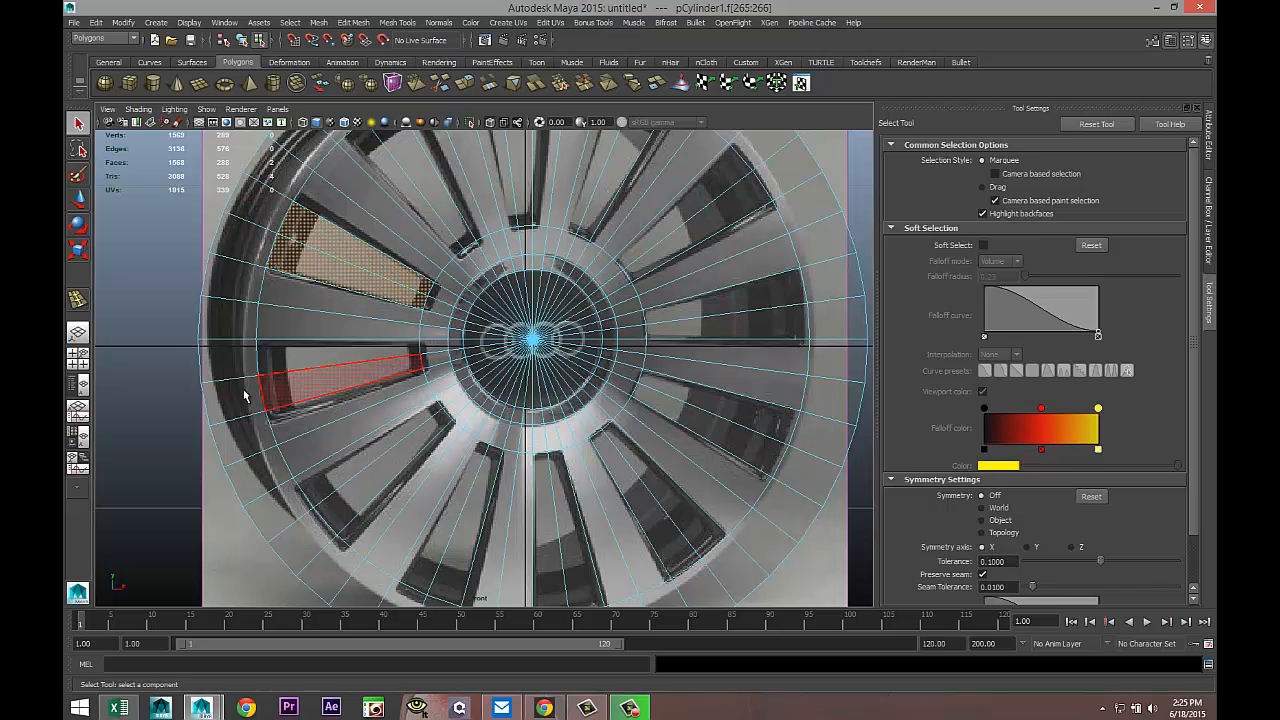
In a full-size perspective view, add the remaining eleven face pairs around the cap to the selection, leaving two faces between pairs
{"action": "left_click", "coordinate": [79, 360]}
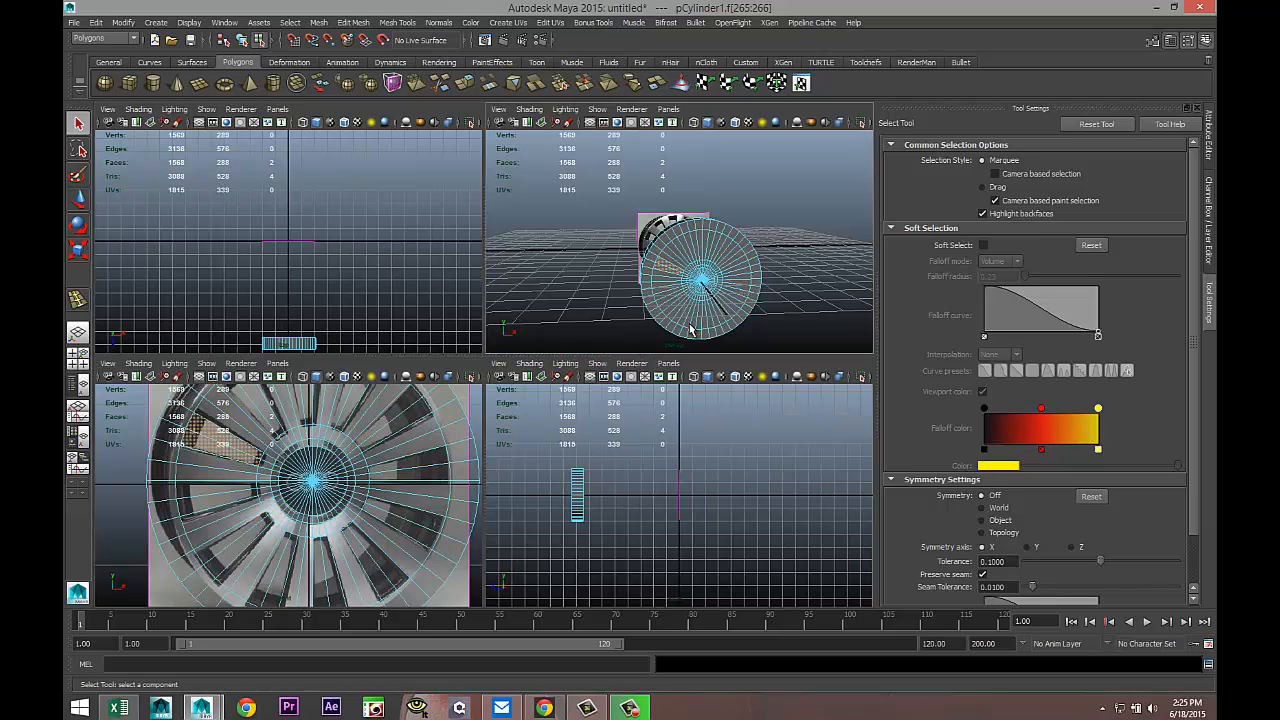
{"action": "key", "text": "space"}
{"action": "left_click_drag", "start_coordinate": [648, 365], "coordinate": [611, 243], "text": "alt"}
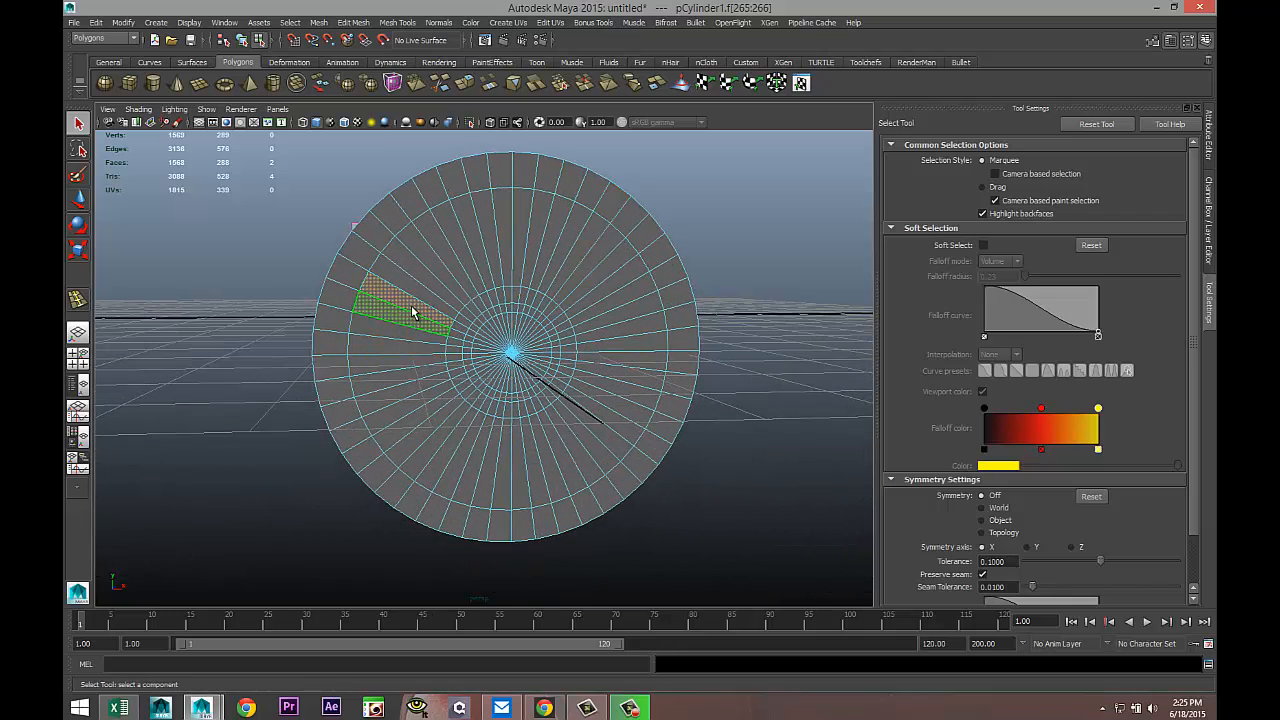
{"action": "left_click", "coordinate": [432, 265], "text": "shift"}
{"action": "left_click", "coordinate": [452, 245], "text": "shift"}
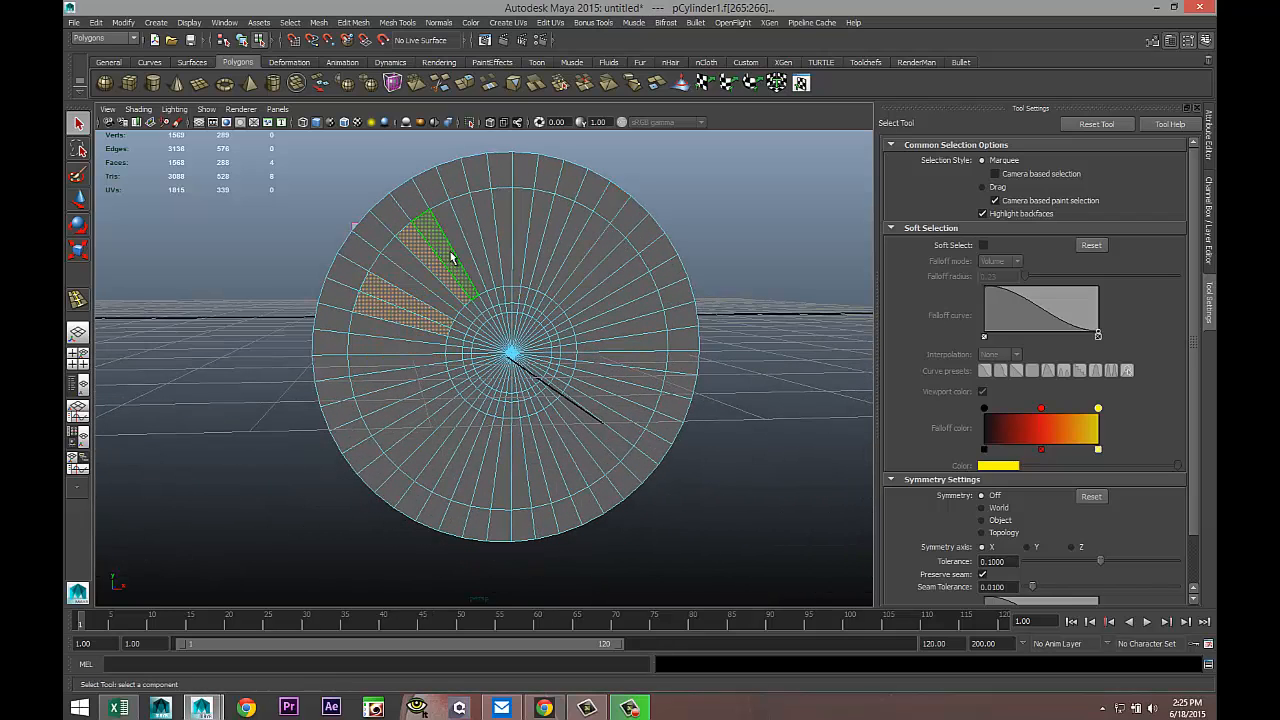
{"action": "left_click", "coordinate": [482, 240], "text": "shift"}
{"action": "left_click", "coordinate": [500, 238], "text": "shift"}
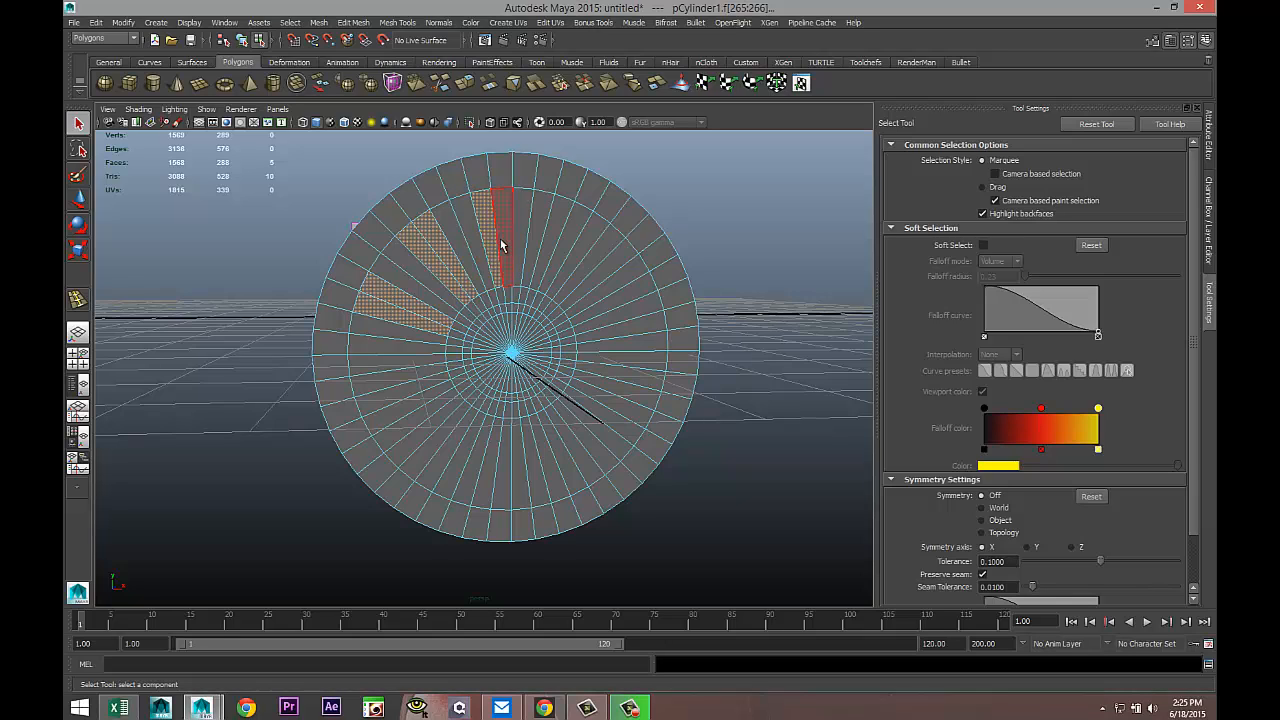
{"action": "left_click", "coordinate": [551, 251], "text": "shift"}
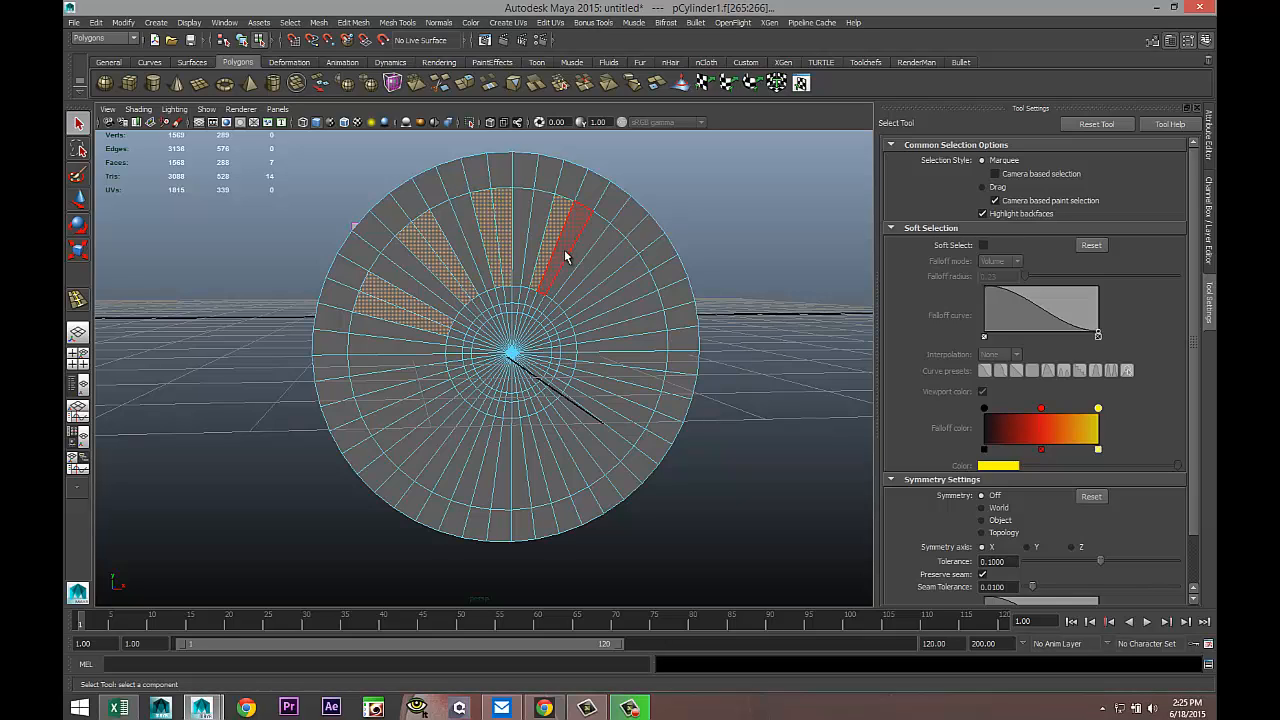
{"action": "left_click", "coordinate": [580, 262], "text": "shift"}
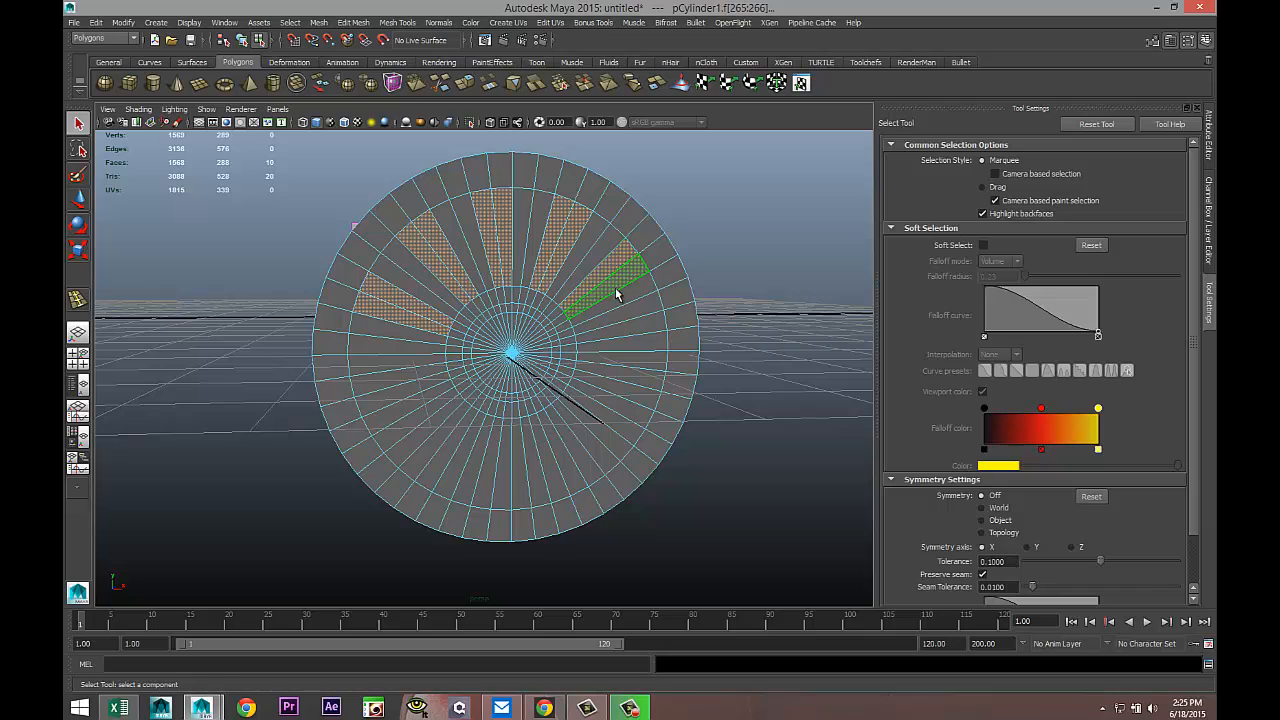
{"action": "left_click", "coordinate": [612, 285], "text": "shift"}
{"action": "left_click", "coordinate": [641, 335], "text": "shift"}
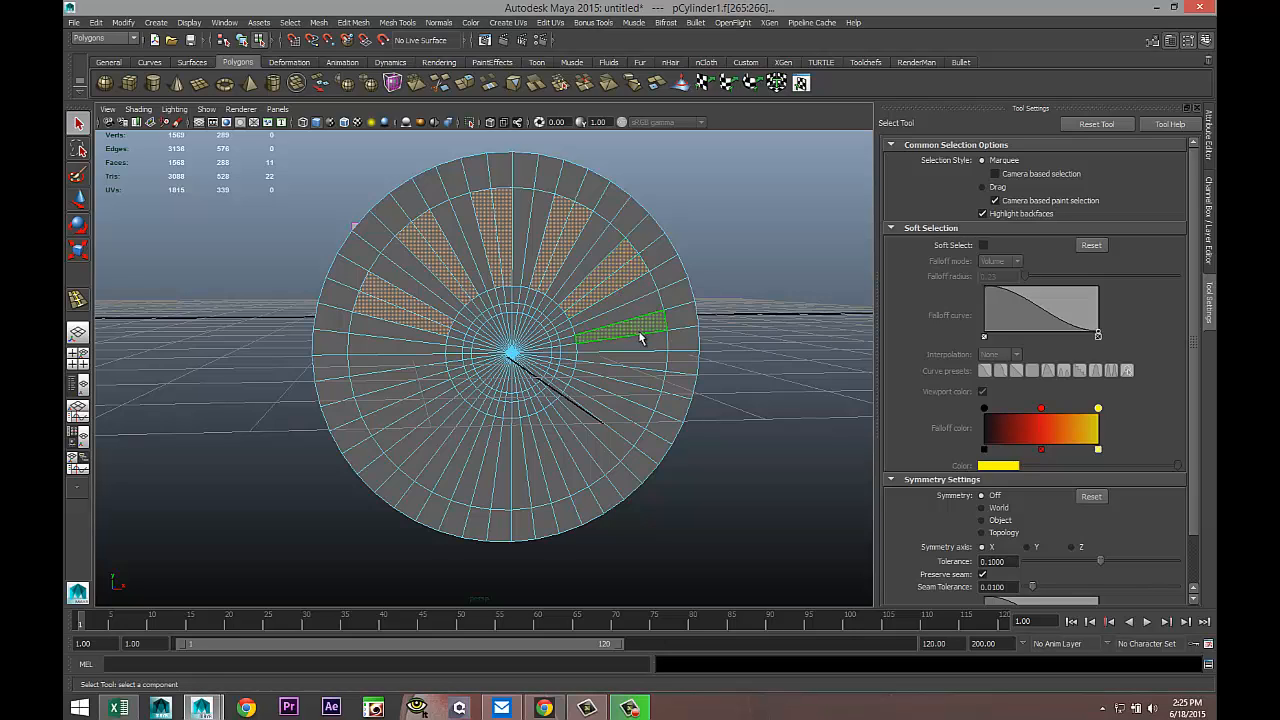
{"action": "left_click", "coordinate": [632, 397], "text": "shift"}
{"action": "left_click", "coordinate": [626, 413], "text": "shift"}
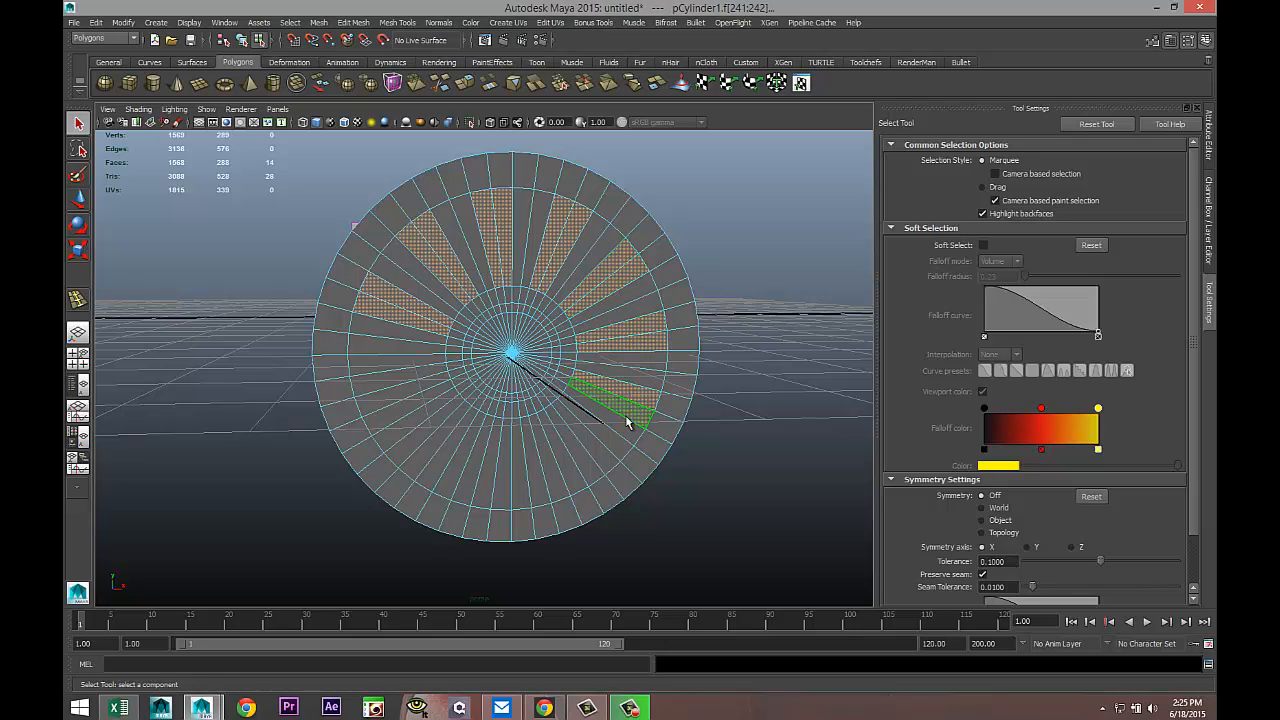
{"action": "left_click", "coordinate": [600, 455], "text": "shift"}
{"action": "left_click", "coordinate": [580, 468], "text": "shift"}
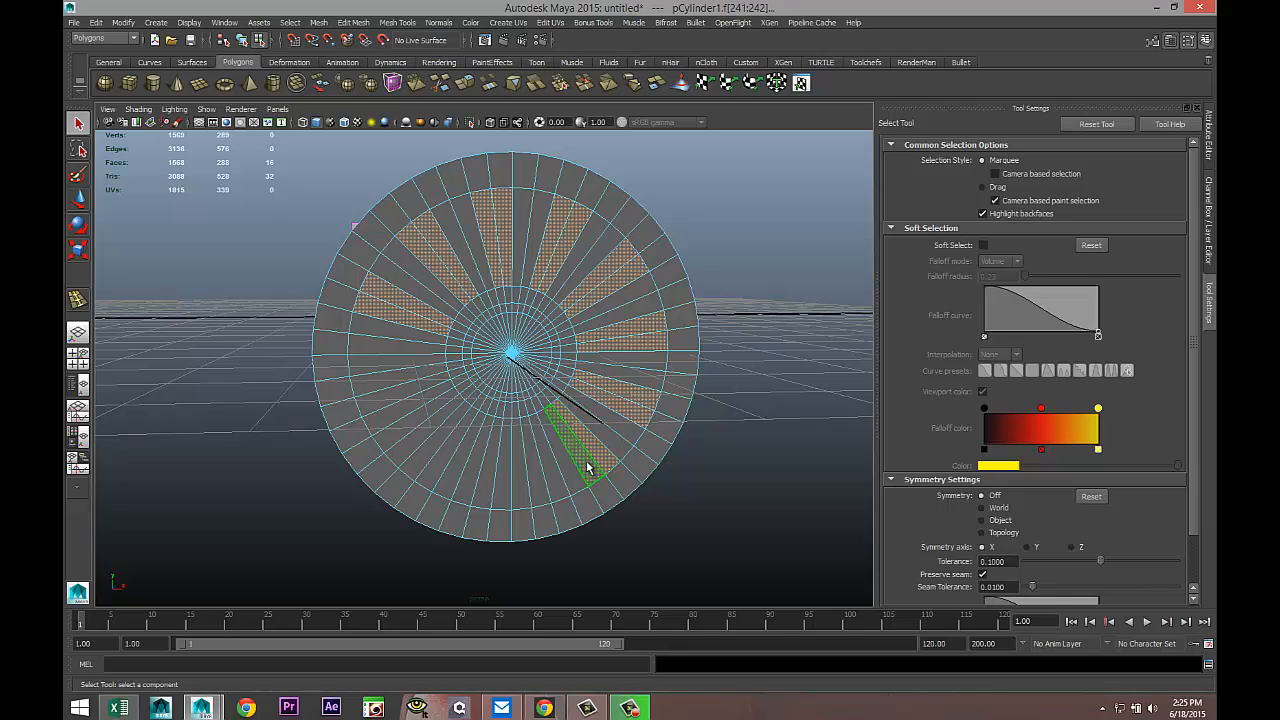
{"action": "left_click", "coordinate": [545, 495], "text": "shift"}
{"action": "left_click", "coordinate": [529, 494], "text": "shift"}
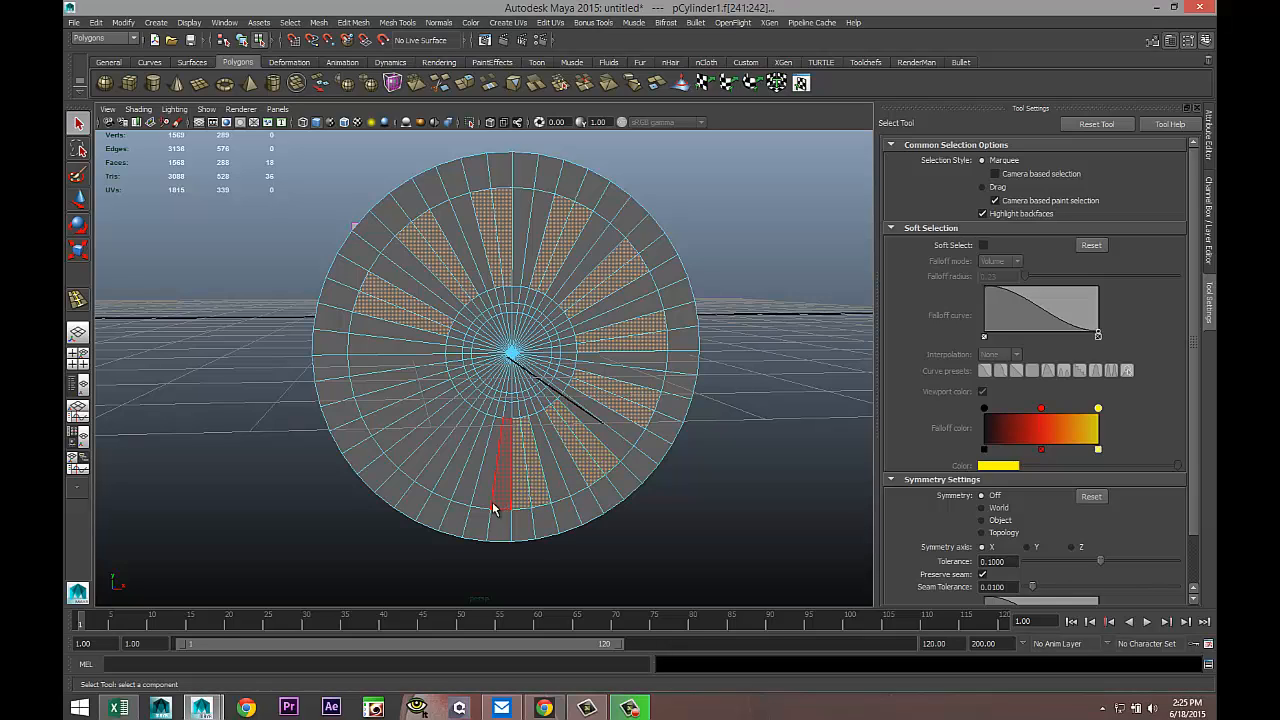
{"action": "left_click", "coordinate": [494, 506], "text": "shift"}
{"action": "left_click", "coordinate": [455, 497], "text": "shift"}
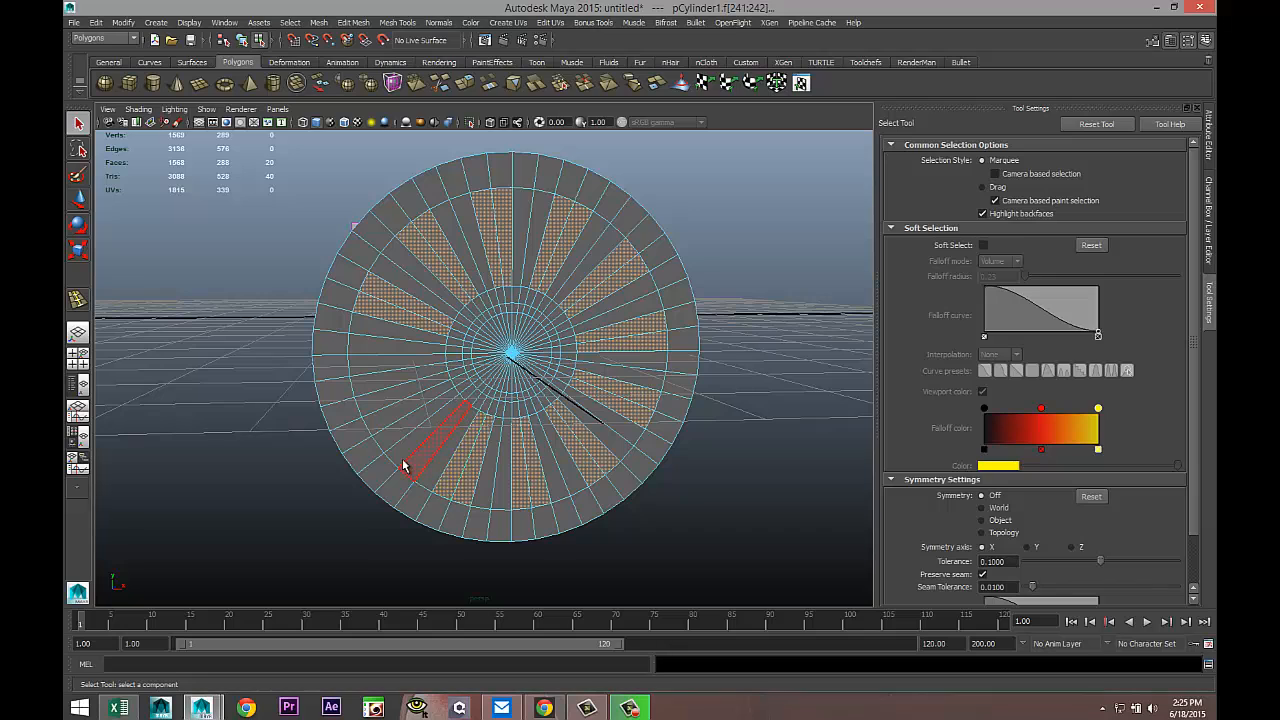
{"action": "left_click", "coordinate": [398, 455], "text": "shift"}
{"action": "left_click", "coordinate": [384, 440], "text": "shift"}
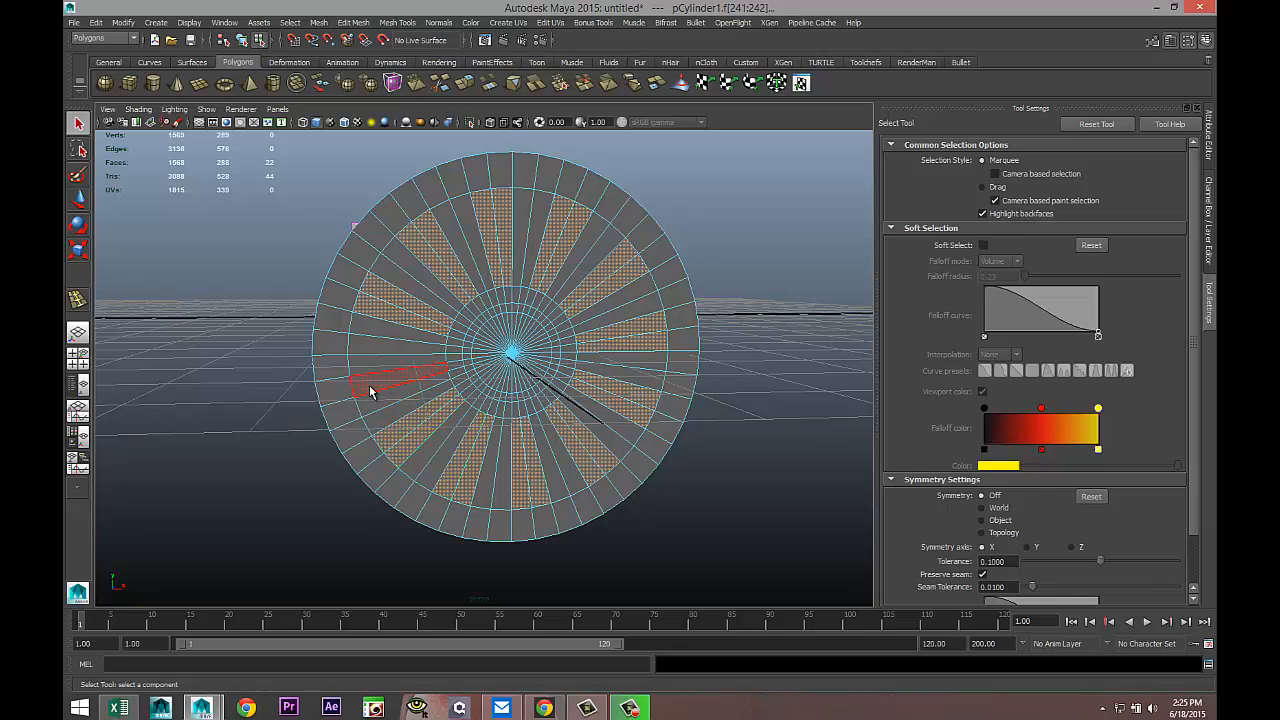
{"action": "left_click", "coordinate": [369, 385], "text": "shift"}
{"action": "left_click", "coordinate": [366, 365], "text": "shift"}
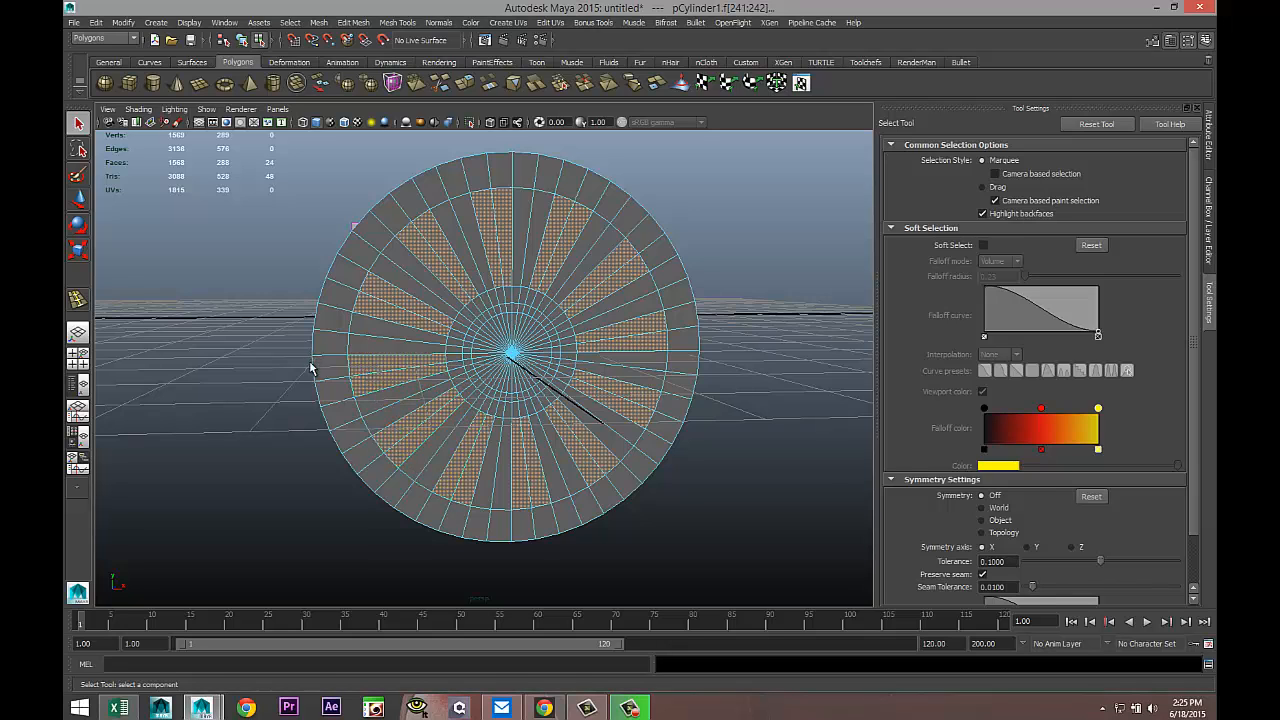
Compare the selected faces with the reference wheel's openings in the front view, and return to the perspective view
{"action": "scroll", "coordinate": [308, 366], "scroll_direction": "down", "scroll_amount": 2}
{"action": "scroll", "coordinate": [307, 365], "scroll_direction": "up", "scroll_amount": 2}
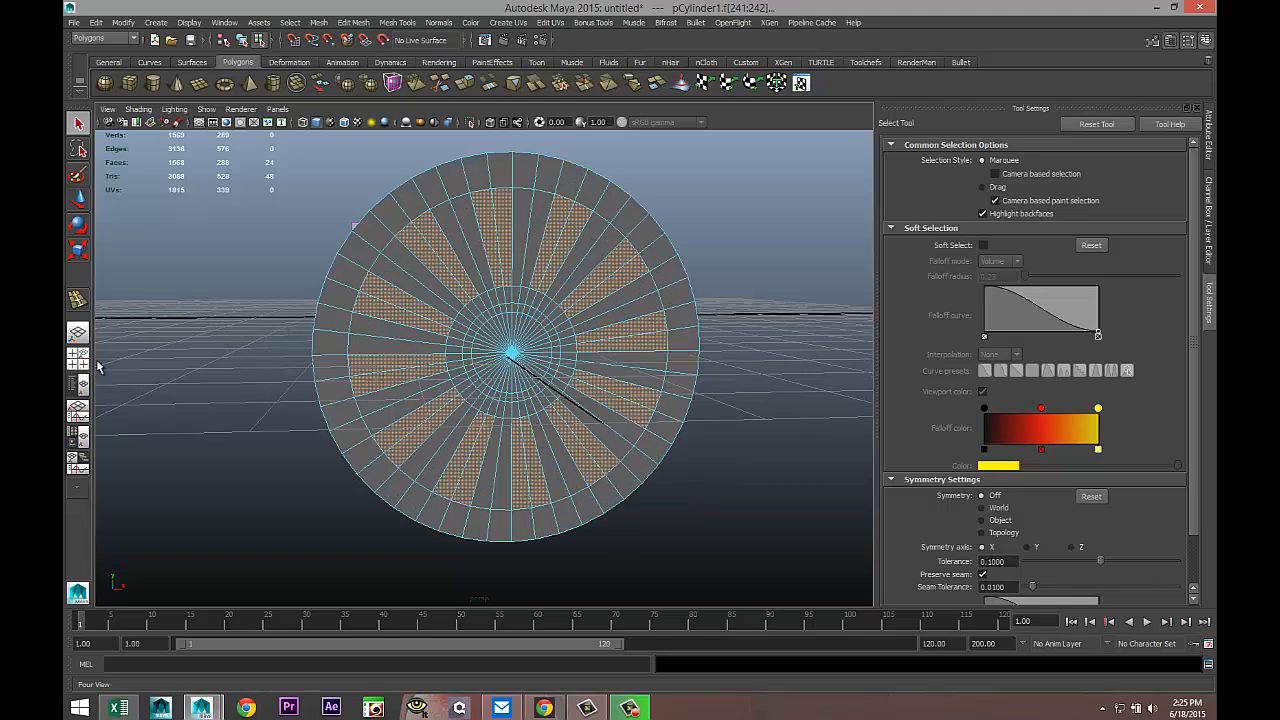
{"action": "left_click", "coordinate": [86, 360]}
{"action": "key", "text": "space"}
{"action": "scroll", "coordinate": [441, 457], "scroll_direction": "down", "scroll_amount": 5}
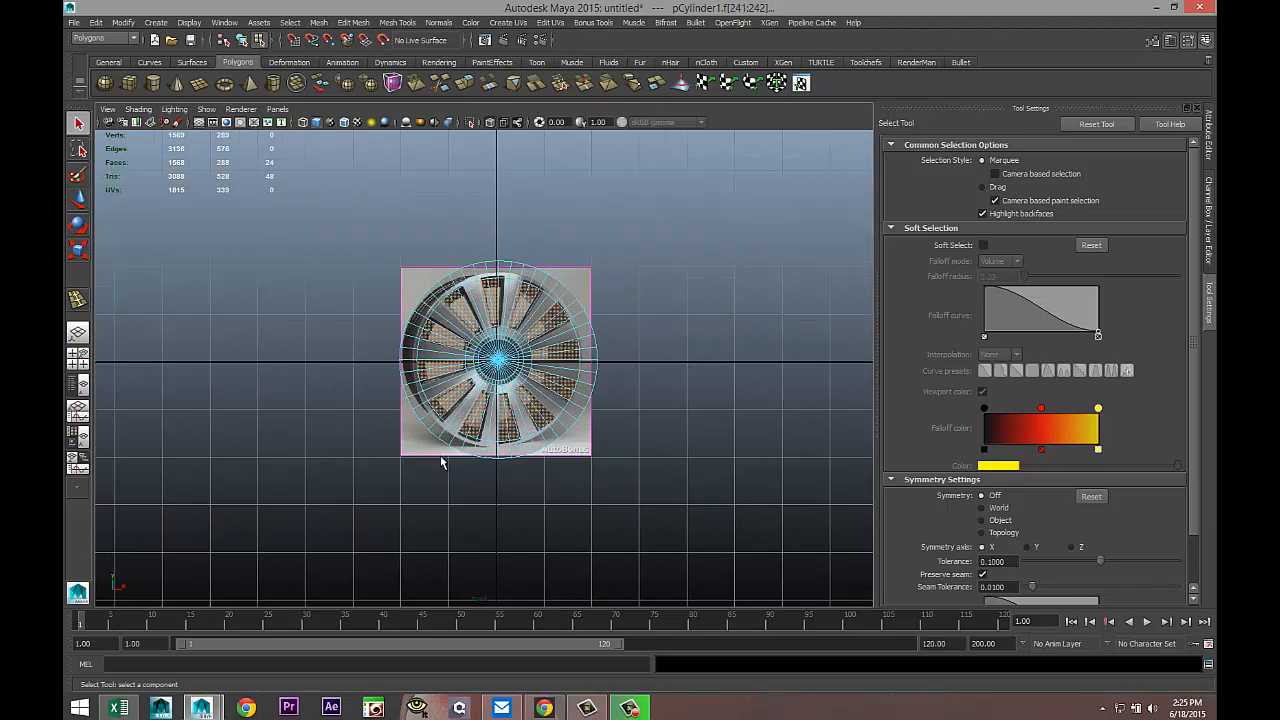
{"action": "scroll", "coordinate": [440, 462], "scroll_direction": "up", "scroll_amount": 5}
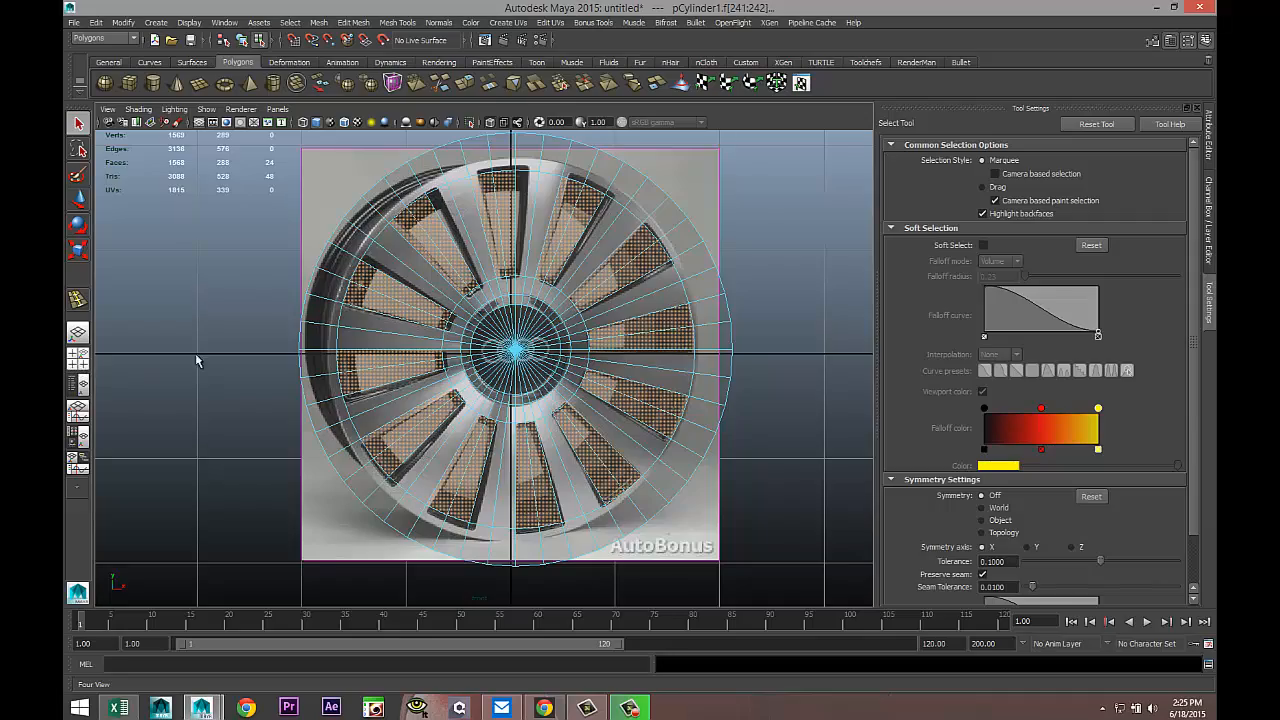
{"action": "left_click", "coordinate": [79, 359]}
{"action": "key", "text": "space"}
Extrude the selected spoke-opening faces with an offset of 0.03
{"action": "scroll", "coordinate": [654, 372], "scroll_direction": "up", "scroll_amount": 3}
{"action": "left_click_drag", "start_coordinate": [641, 384], "coordinate": [663, 381], "text": "alt"}
{"action": "middle_click_drag", "start_coordinate": [663, 381], "coordinate": [636, 403], "text": "alt"}
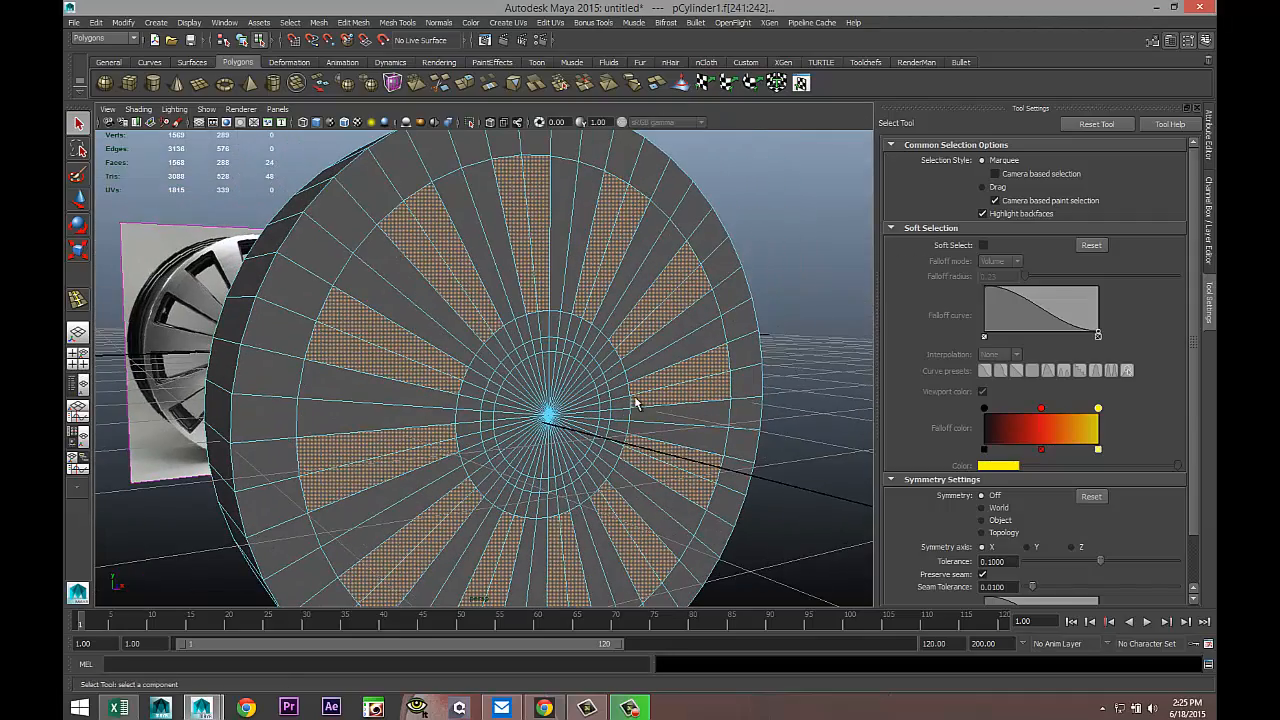
{"action": "left_click", "coordinate": [352, 23]}
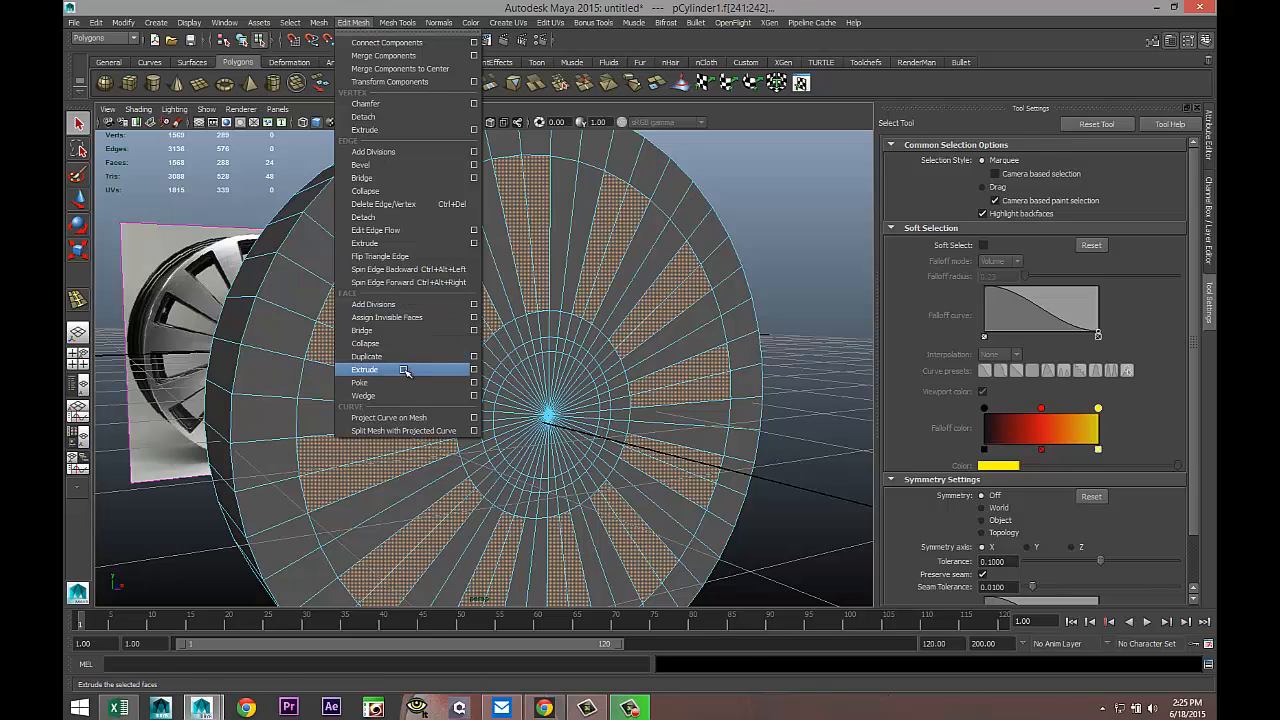
{"action": "left_click", "coordinate": [365, 370]}
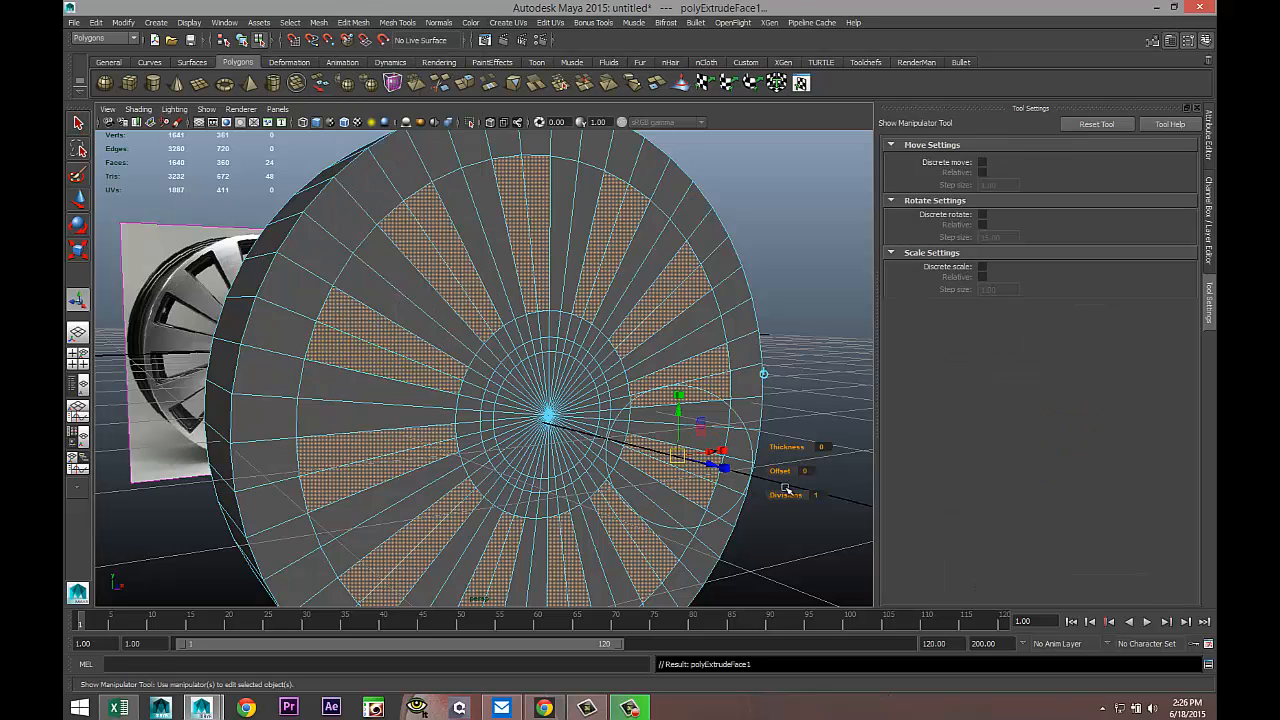
{"action": "mouse_move", "coordinate": [789, 470]}
{"action": "left_mouse_down"}
{"action": "mouse_move", "coordinate": [830, 470]}
{"action": "mouse_move", "coordinate": [790, 470]}
{"action": "left_mouse_up"}
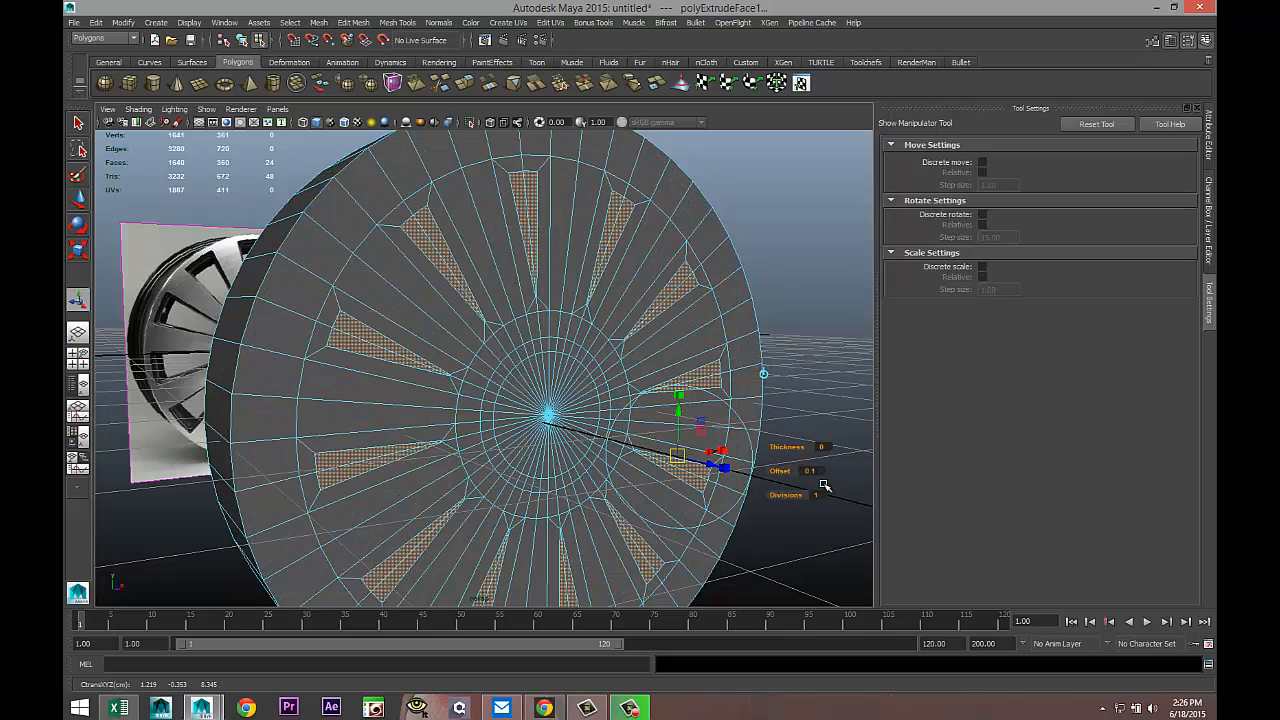
{"action": "left_click", "coordinate": [818, 471]}
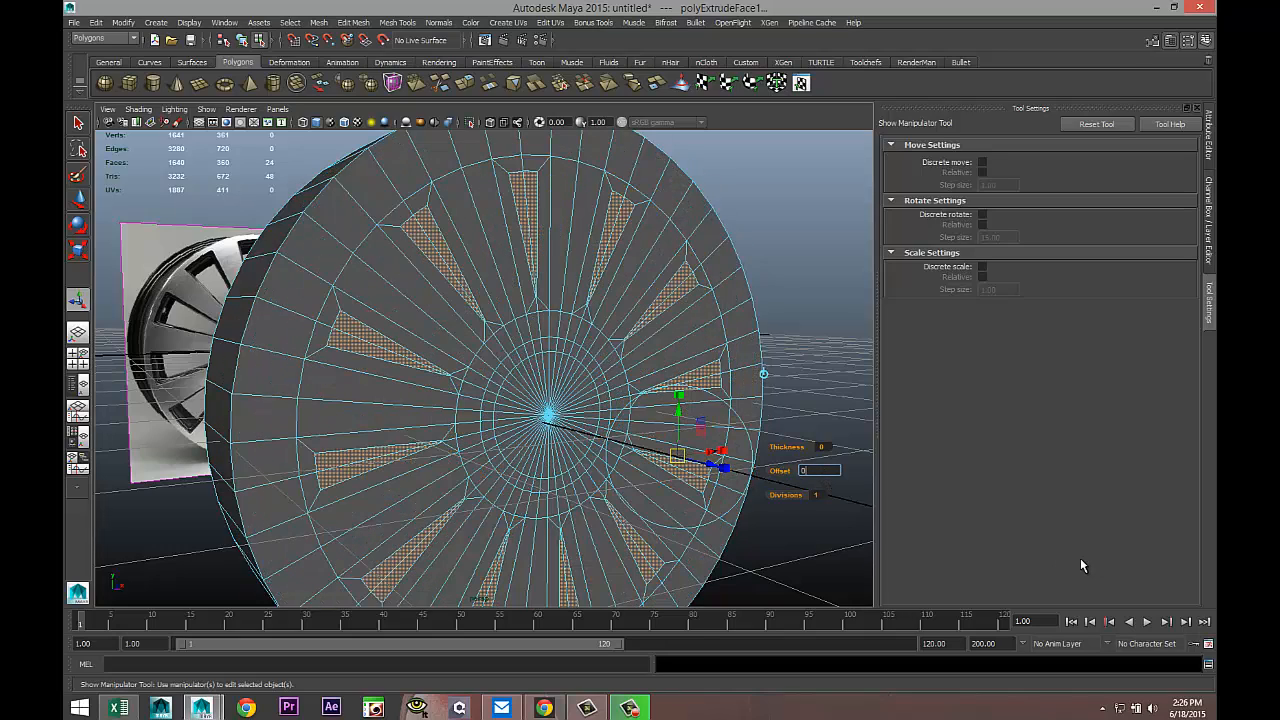
{"action": "key", "text": "Return"}
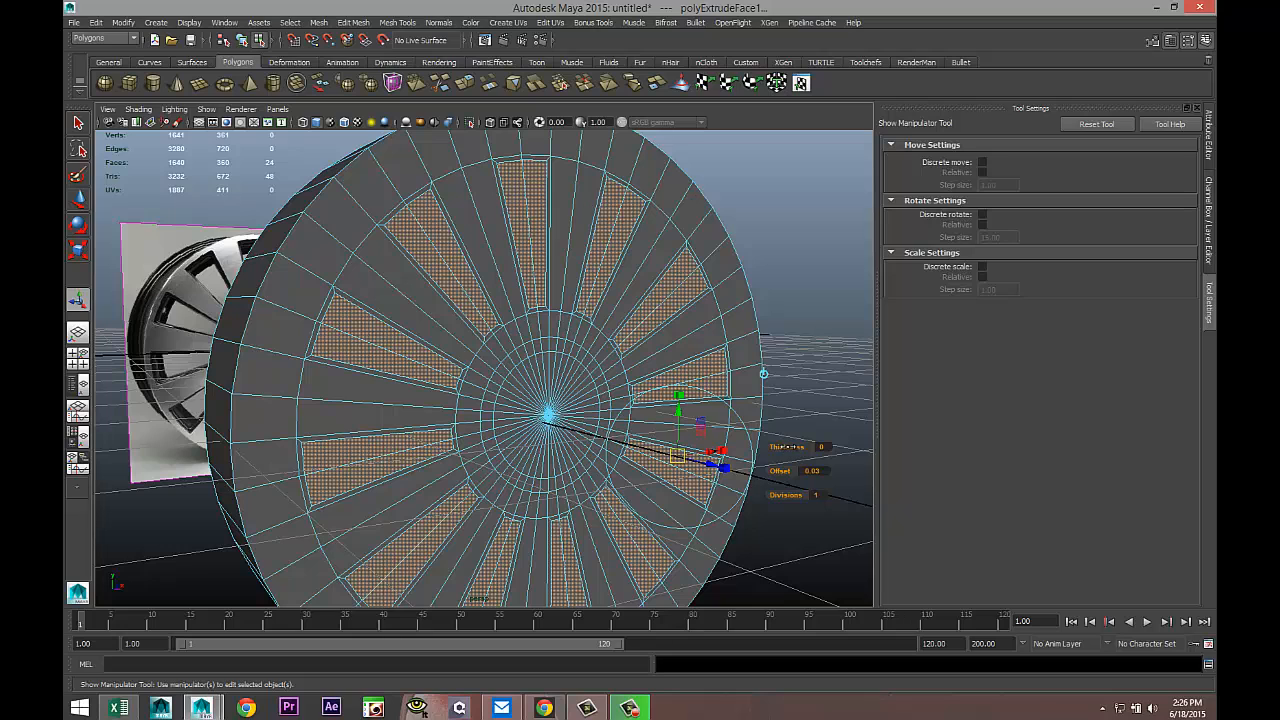
Set the spoke-opening extrusion's thickness to -0.07 to recess the openings into the wheel
{"action": "left_click_drag", "start_coordinate": [786, 447], "coordinate": [789, 449]}
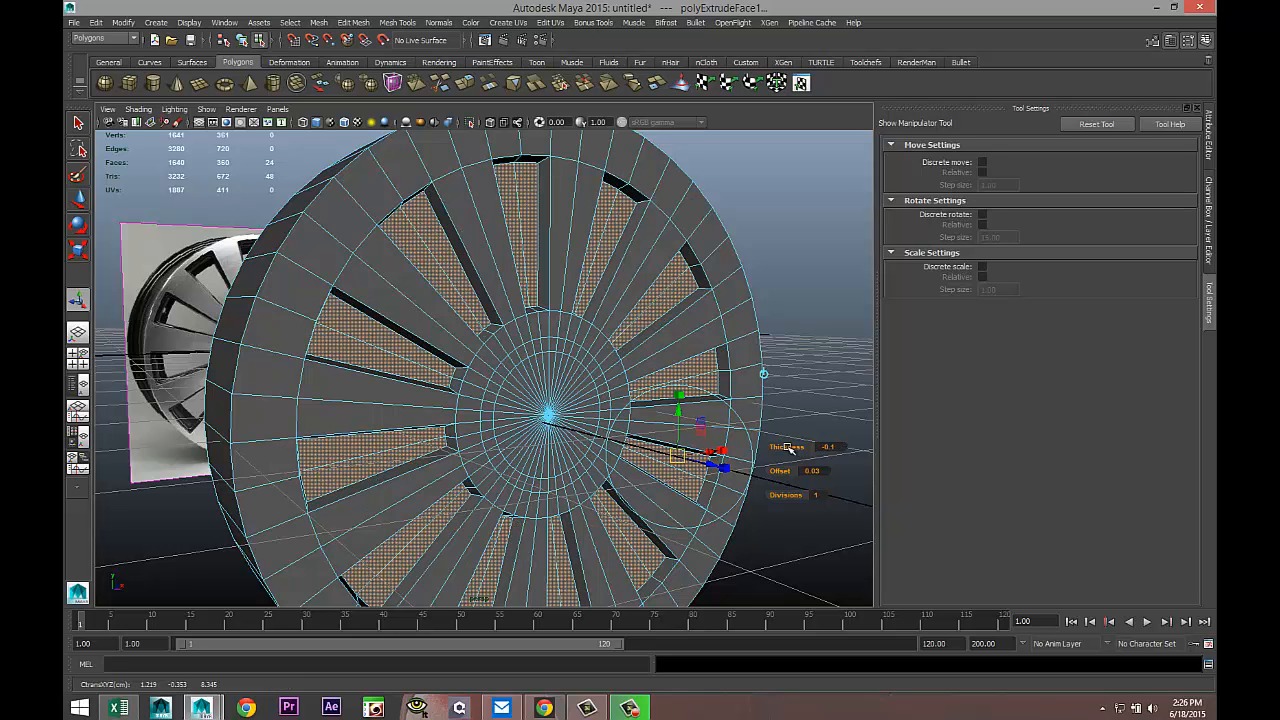
{"action": "left_click", "coordinate": [834, 447]}
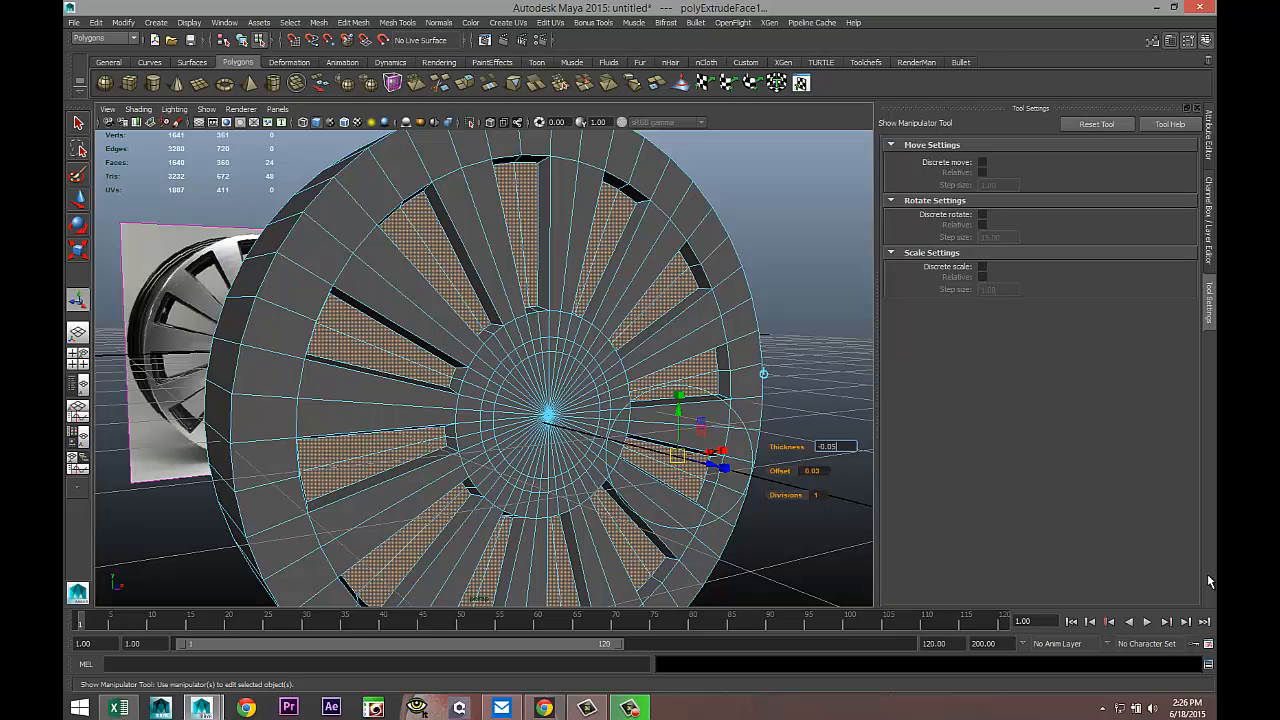
{"action": "key", "text": "Return"}
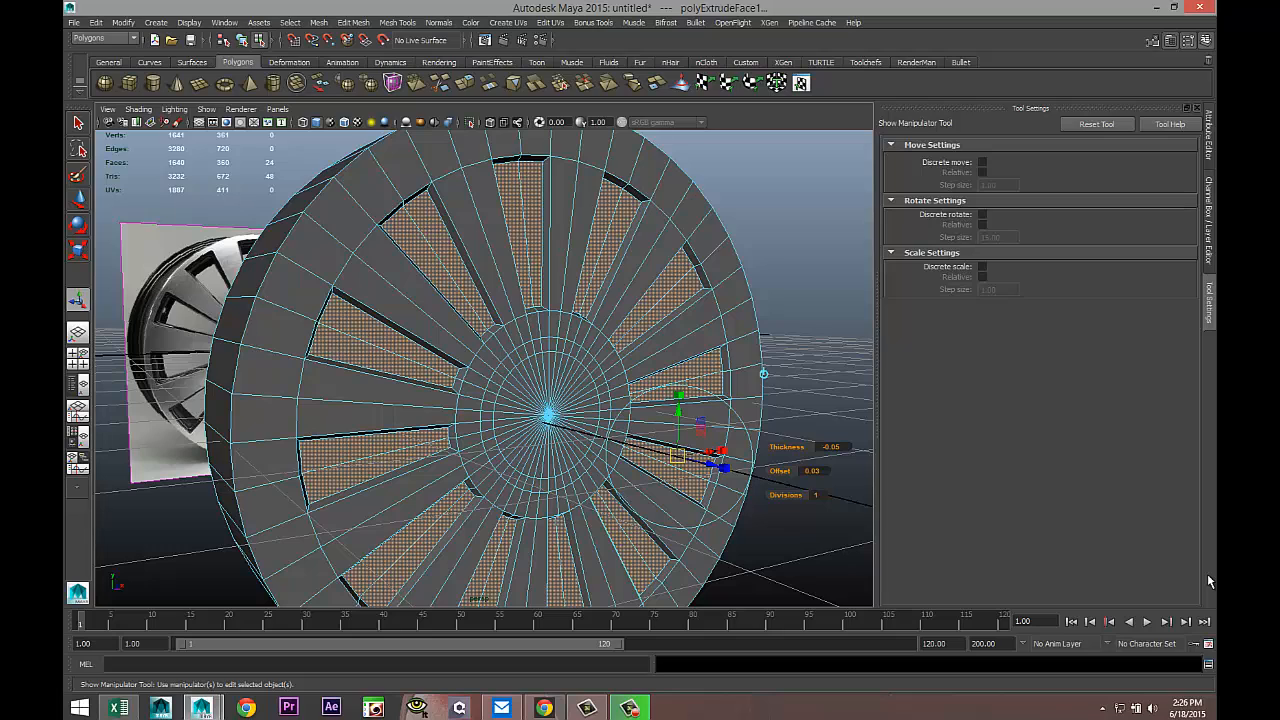
{"action": "left_click", "coordinate": [843, 447]}
{"action": "type", "text": "-0.07"}
{"action": "key", "text": "Return"}
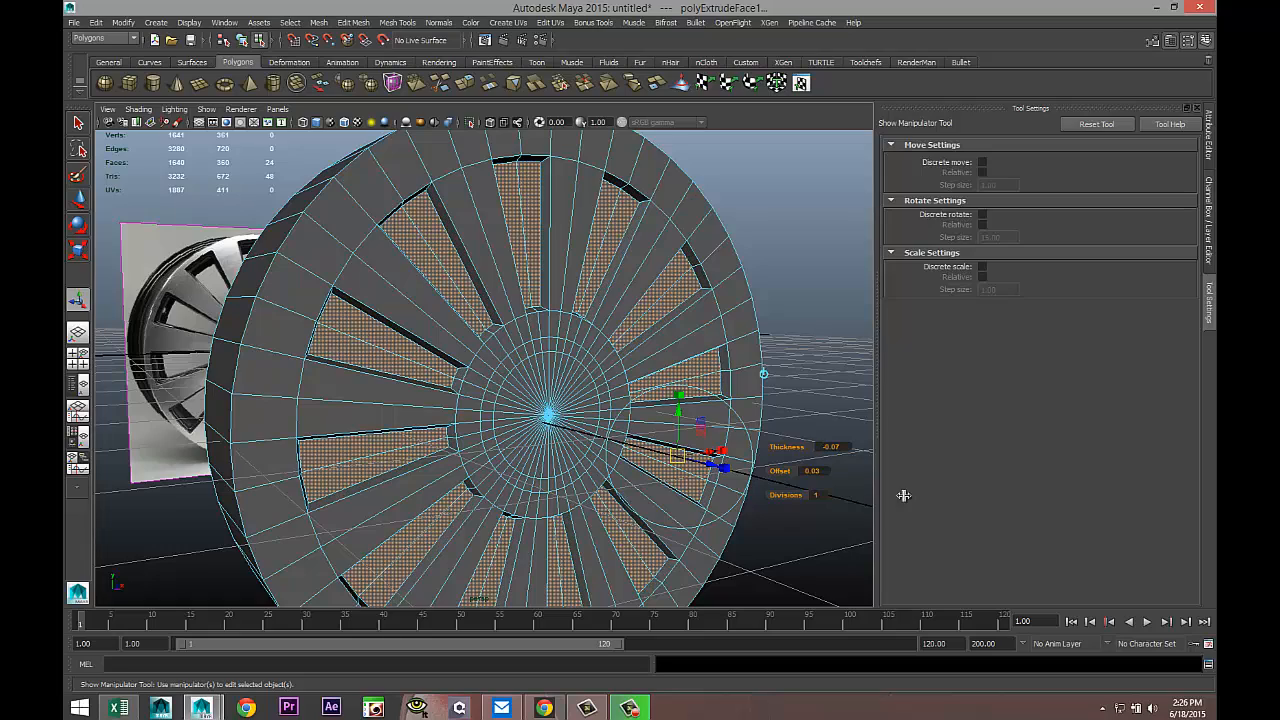
Select the full ring of faces between the two edge loops around the hub and extrude it
{"action": "left_click_drag", "start_coordinate": [560, 400], "coordinate": [575, 425], "text": "alt"}
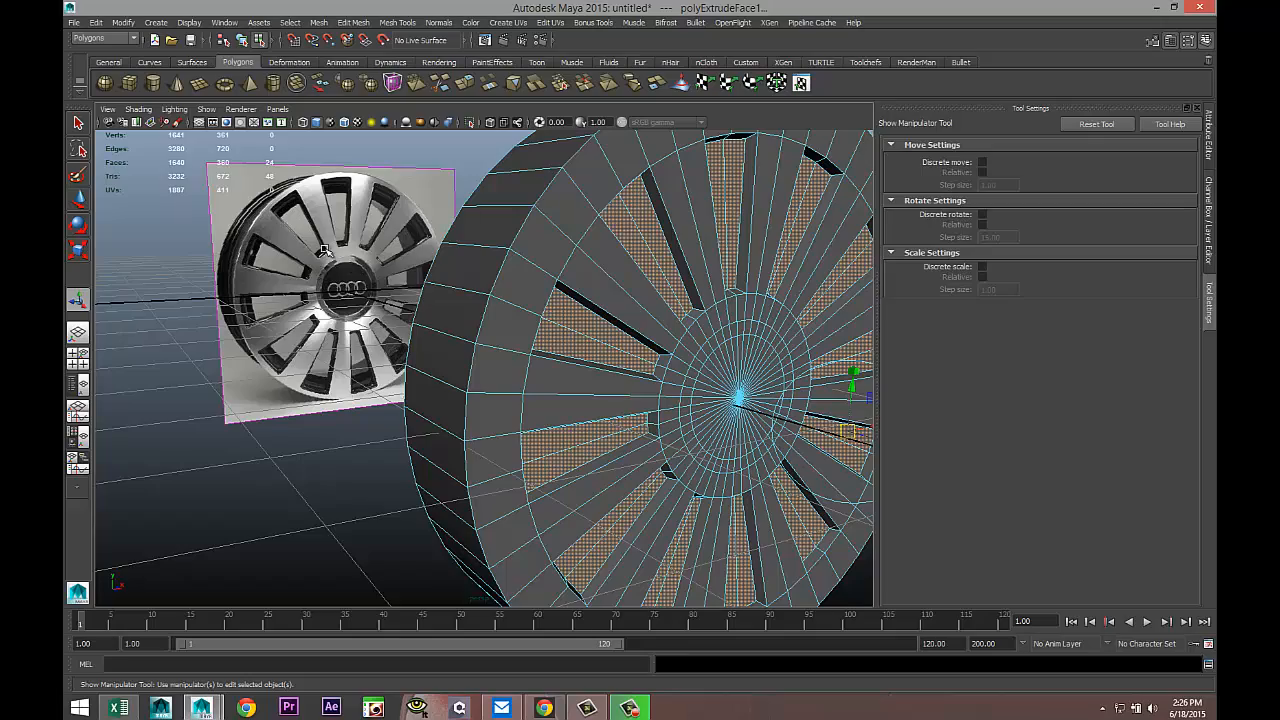
{"action": "middle_click_drag", "start_coordinate": [392, 345], "coordinate": [273, 334], "text": "alt"}
{"action": "scroll", "coordinate": [618, 341], "scroll_direction": "up", "scroll_amount": 5}
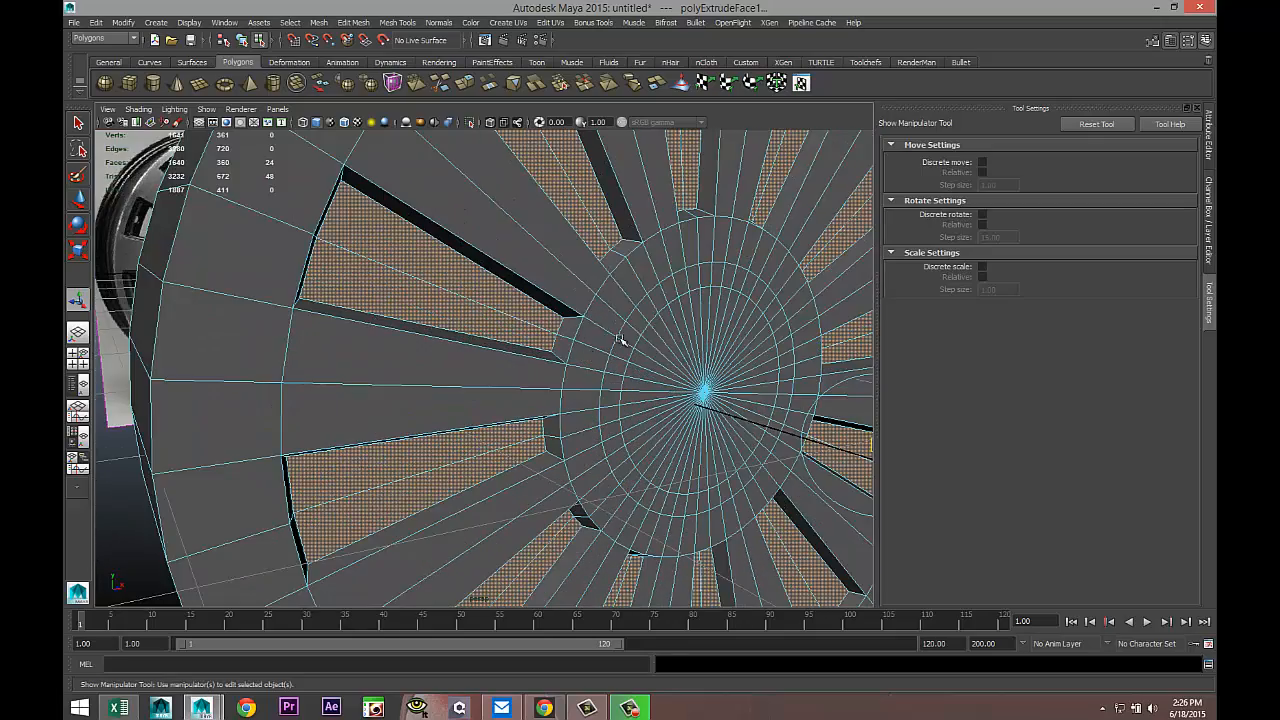
{"action": "left_click", "coordinate": [645, 307]}
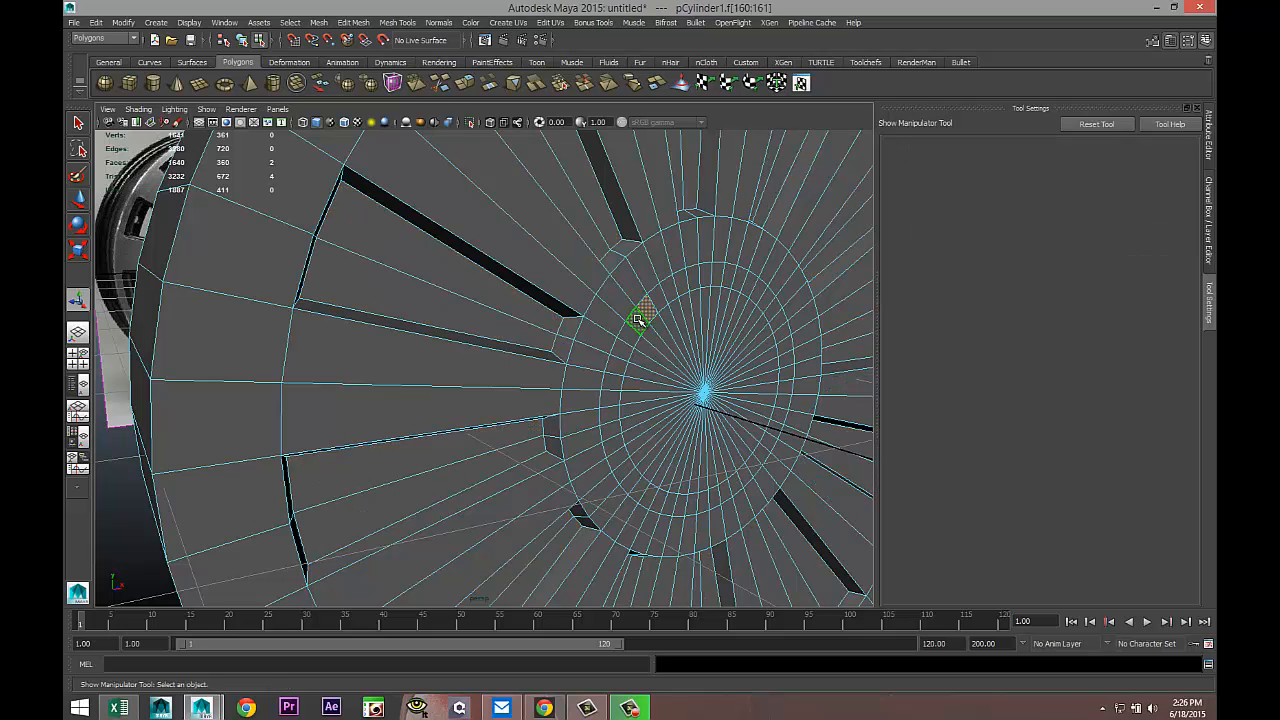
{"action": "double_click", "coordinate": [637, 320], "text": "shift"}
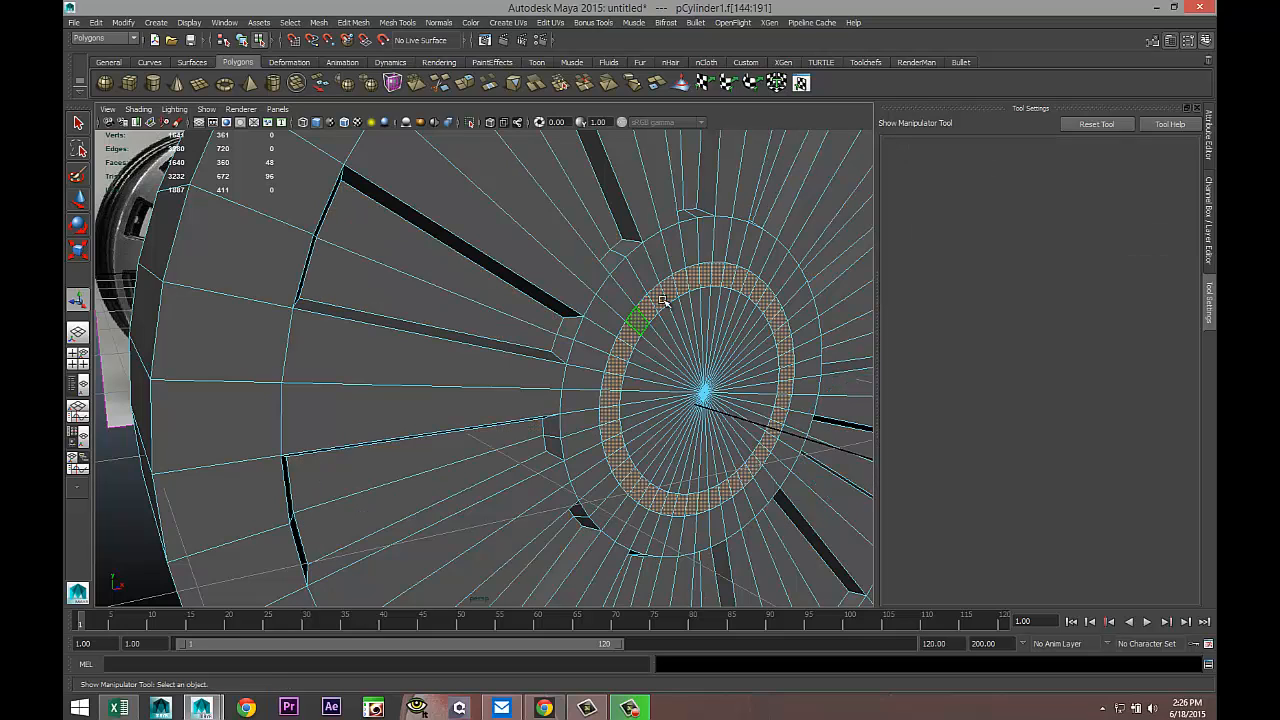
{"action": "left_click", "coordinate": [396, 22]}
{"action": "left_click", "coordinate": [353, 22]}
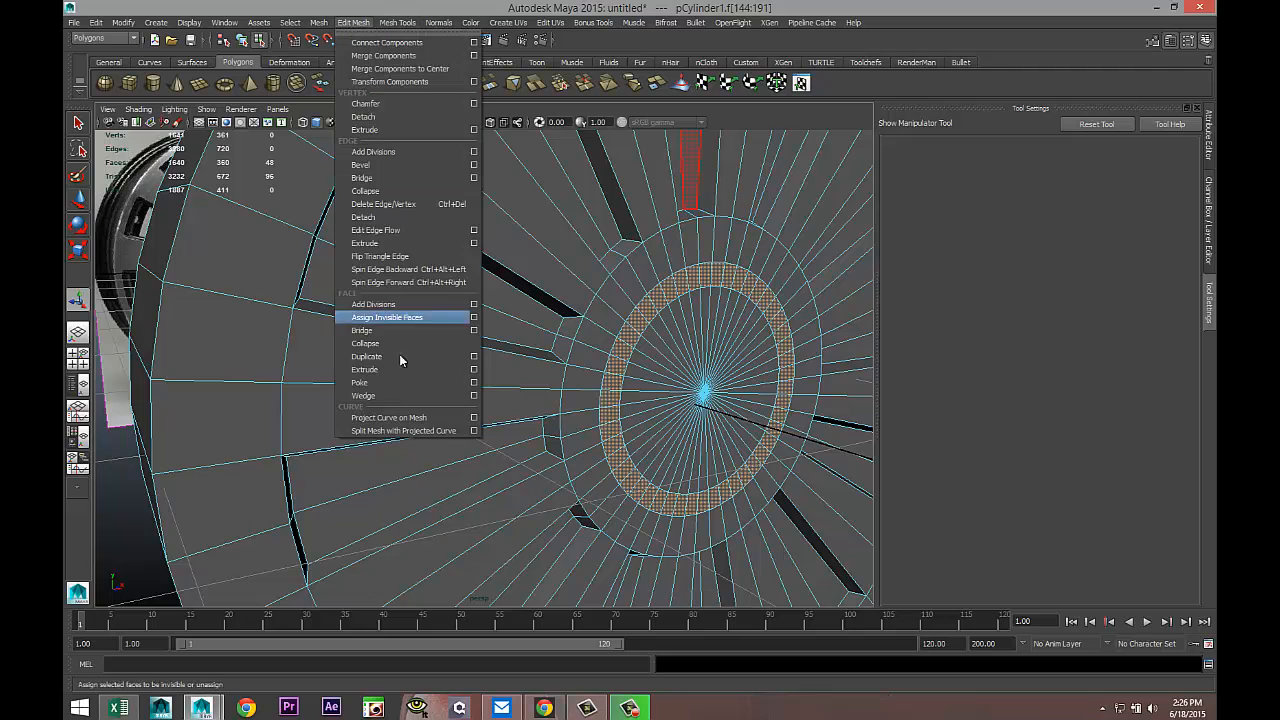
{"action": "left_click", "coordinate": [402, 370]}
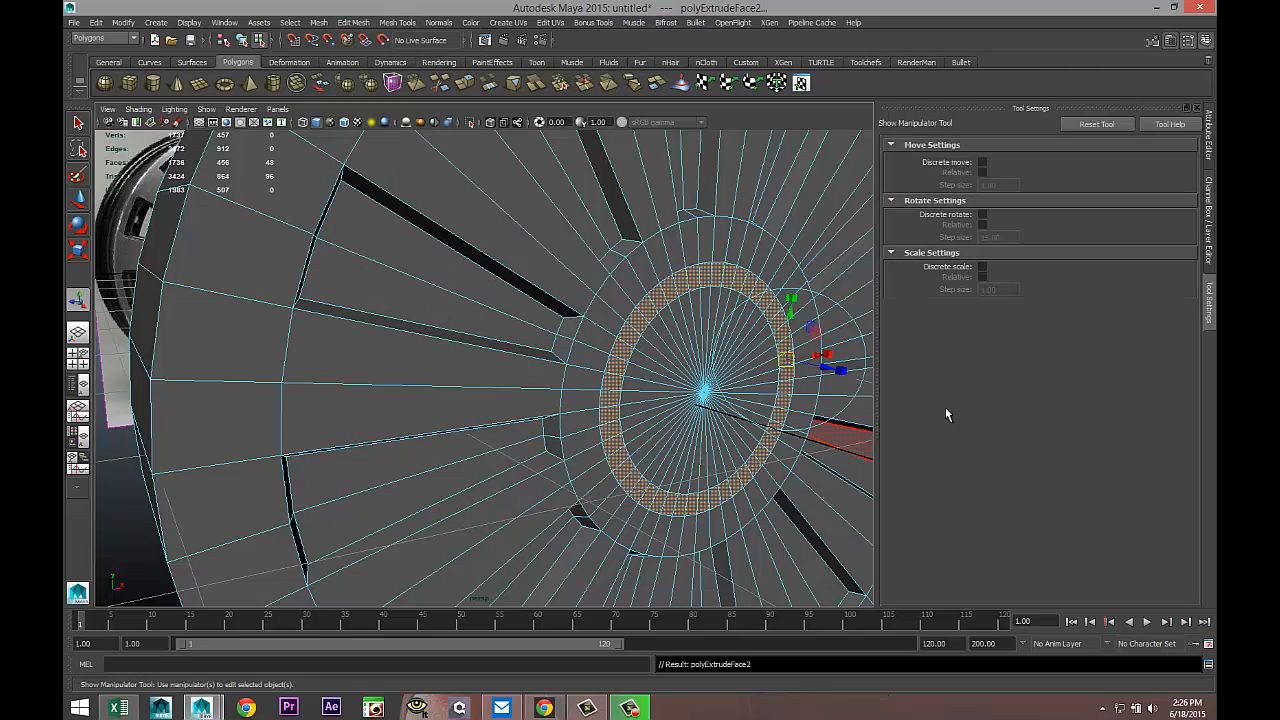
Set the hub ring extrusion's offset to 0.01
{"action": "scroll", "coordinate": [780, 380], "scroll_direction": "down", "scroll_amount": 4}
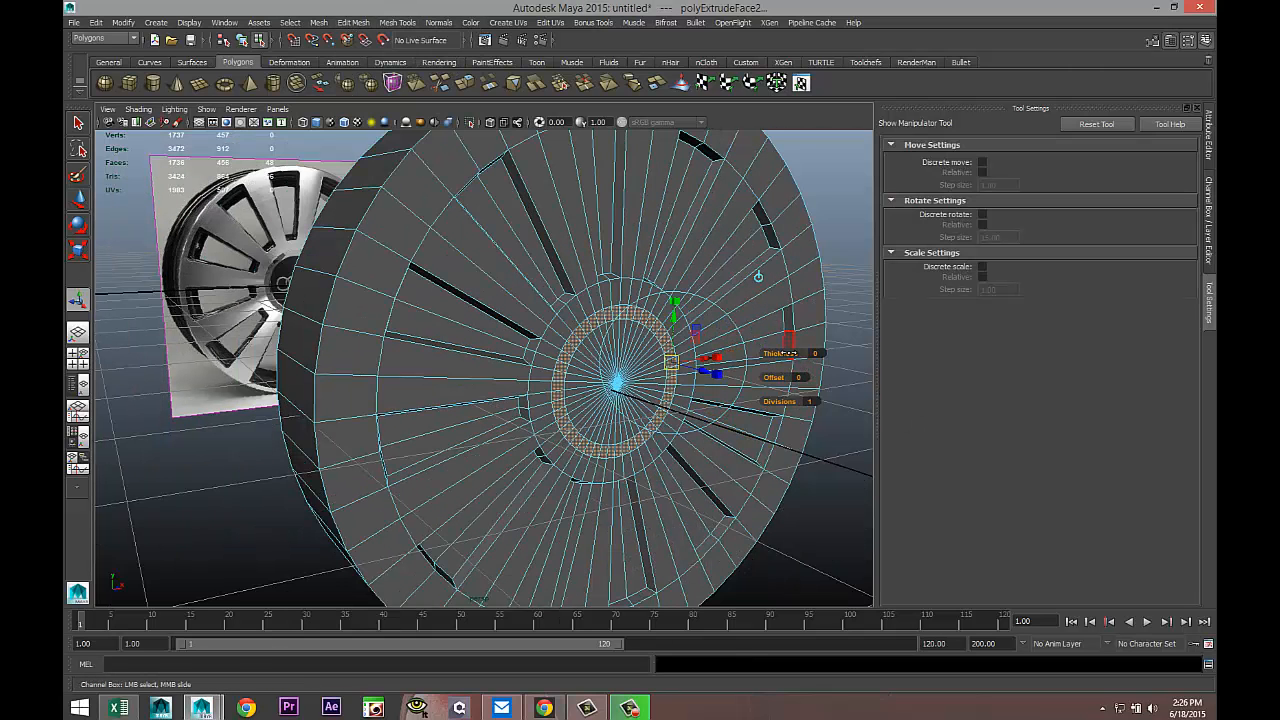
{"action": "left_click_drag", "start_coordinate": [787, 353], "coordinate": [789, 353]}
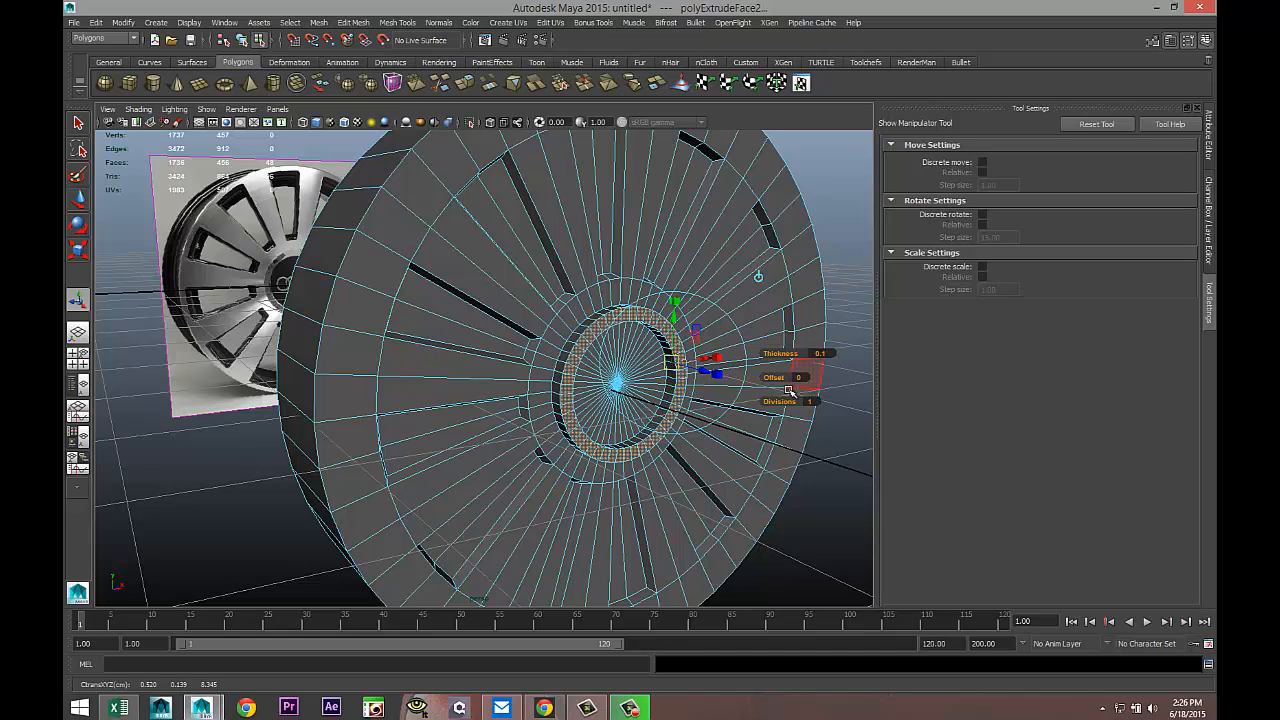
{"action": "key", "text": "ctrl+z"}
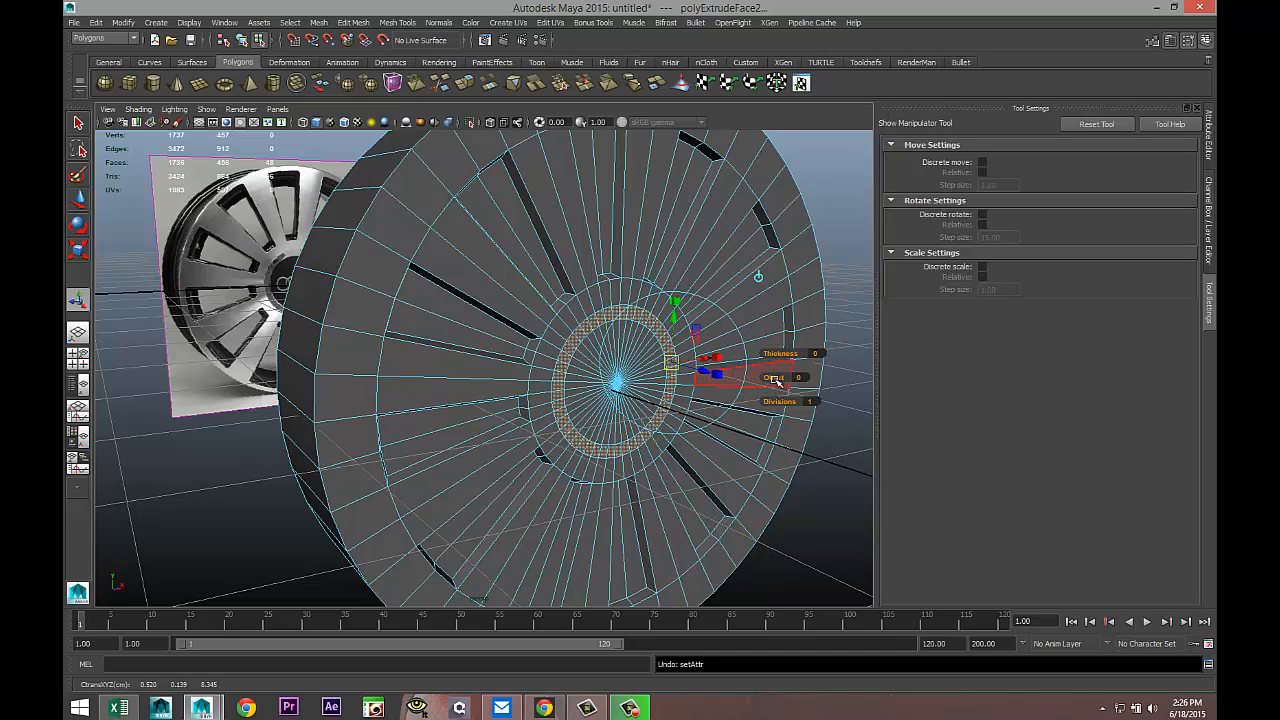
{"action": "left_click", "coordinate": [797, 377]}
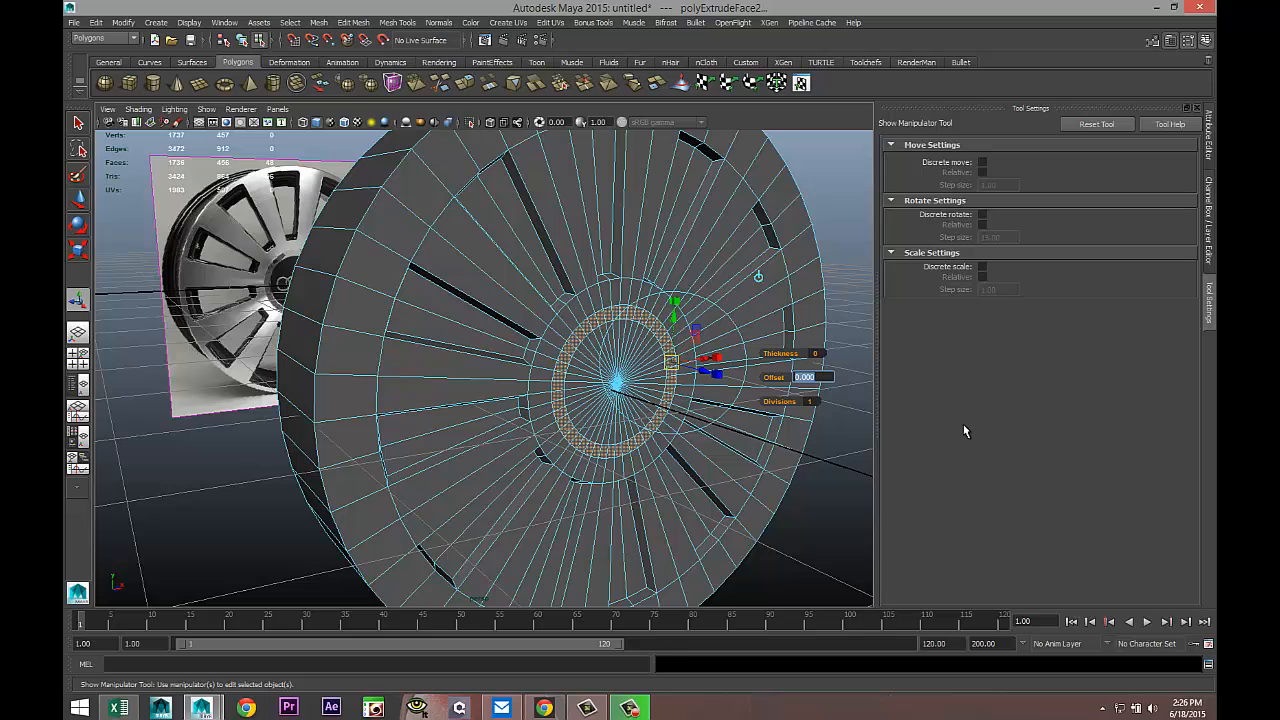
{"action": "type", "text": "0.02"}
{"action": "key", "text": "Return"}
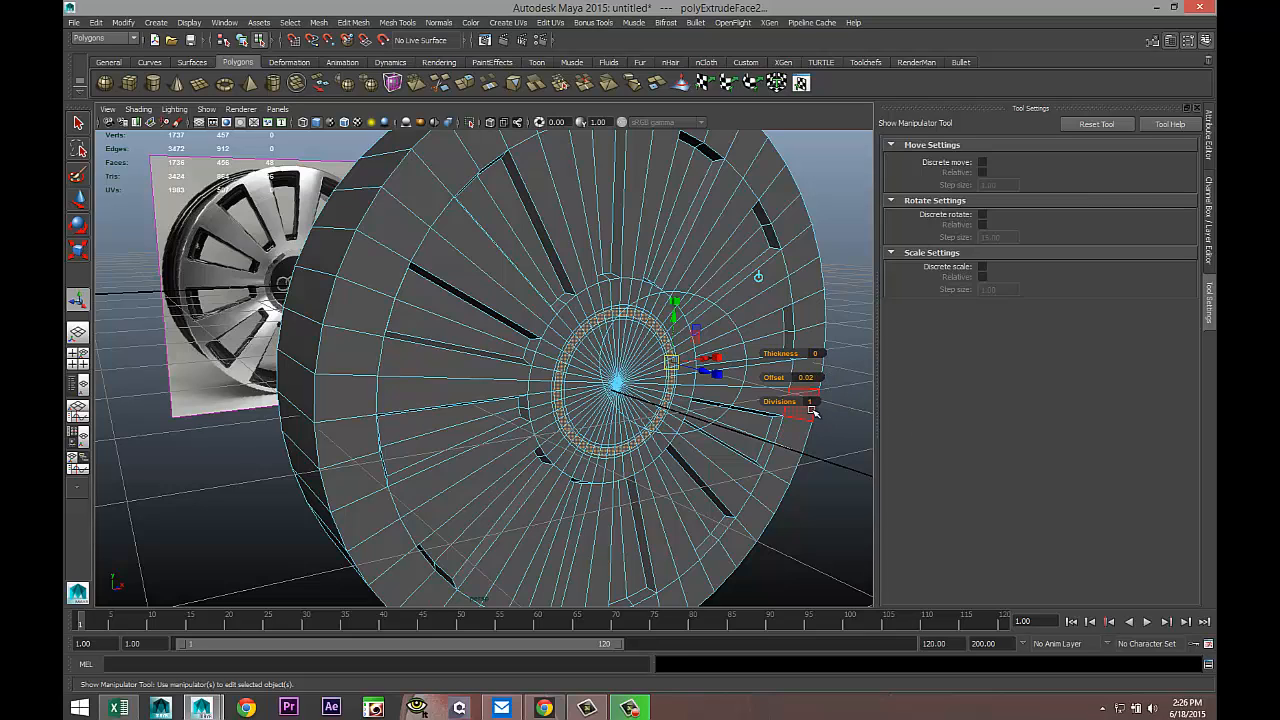
{"action": "left_click", "coordinate": [800, 377]}
{"action": "type", "text": "0.01"}
{"action": "key", "text": "Return"}
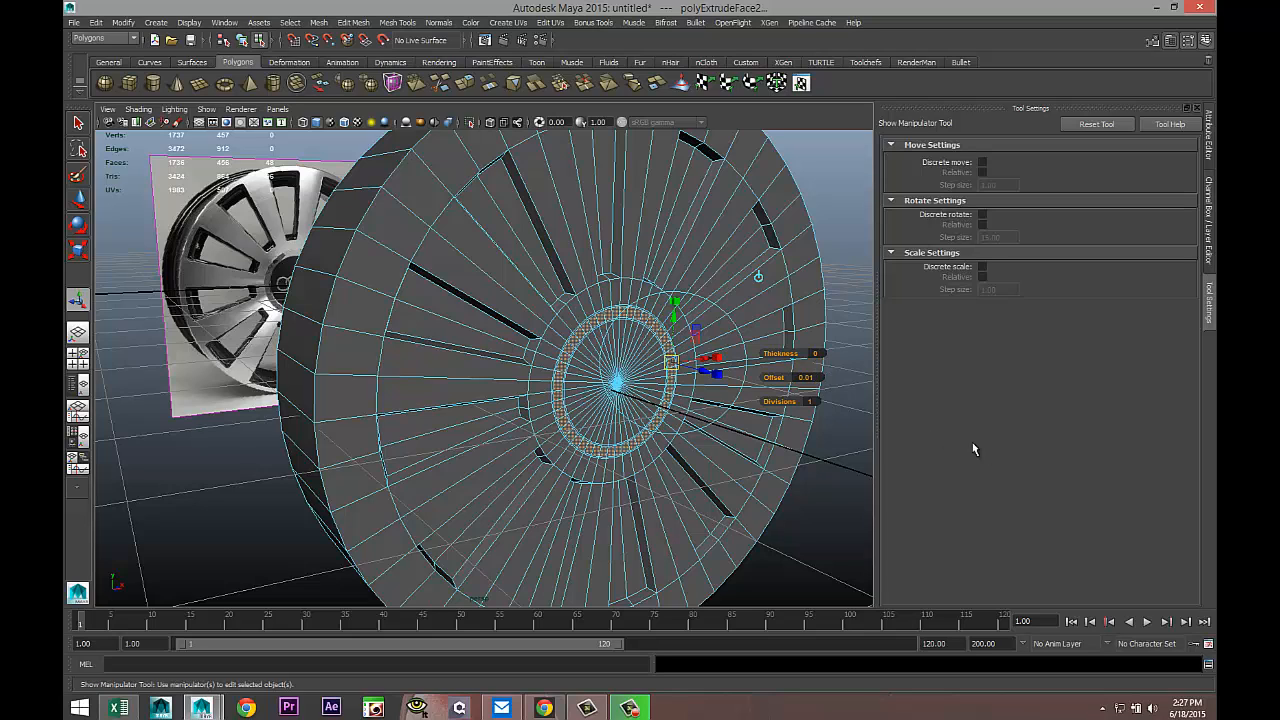
Set the hub ring extrusion's thickness to -0.02 to form a shallow groove
{"action": "left_click", "coordinate": [817, 353]}
{"action": "key", "text": "Return"}
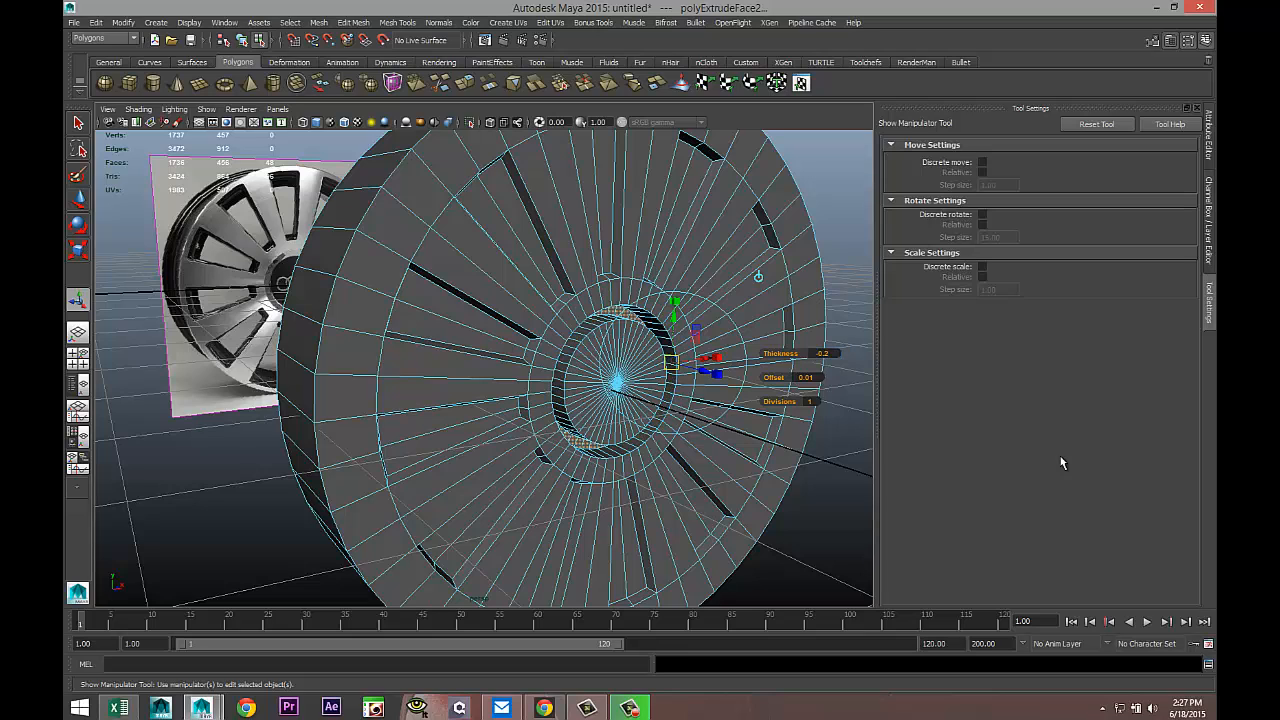
{"action": "left_click", "coordinate": [825, 353]}
{"action": "key", "text": "Return"}
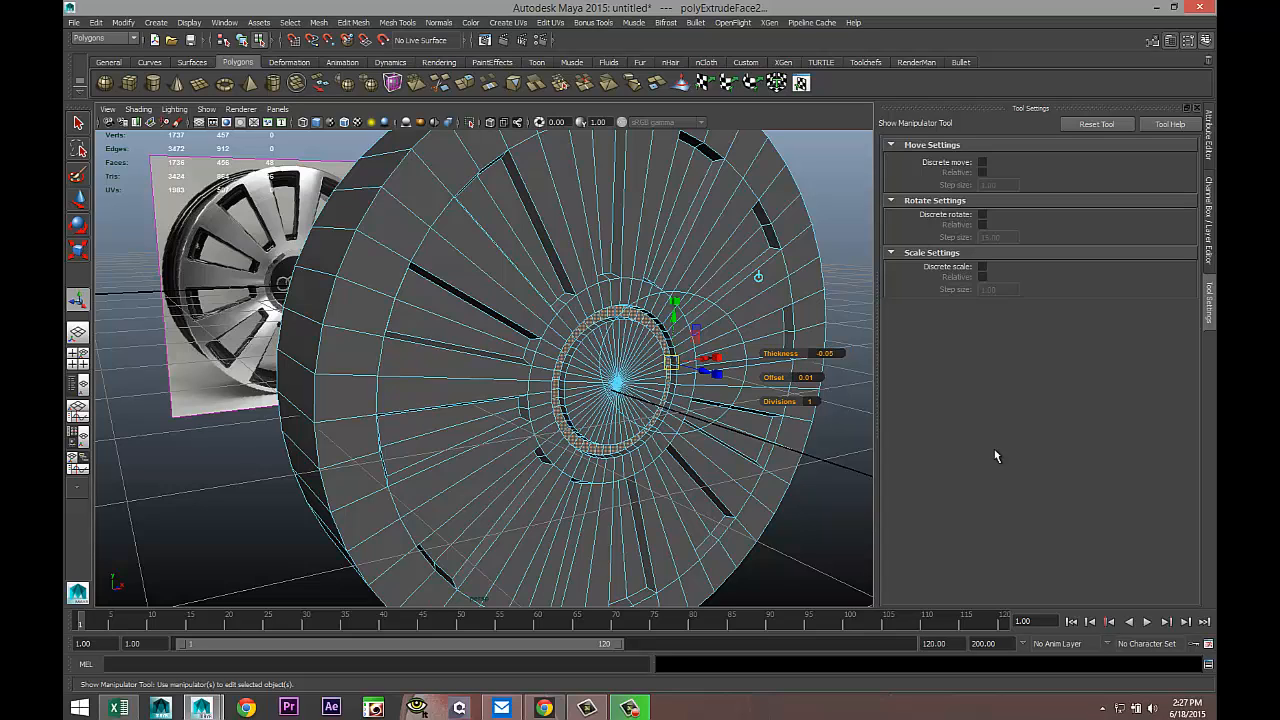
{"action": "left_click", "coordinate": [836, 353]}
{"action": "type", "text": "-0.02"}
{"action": "key", "text": "Return"}
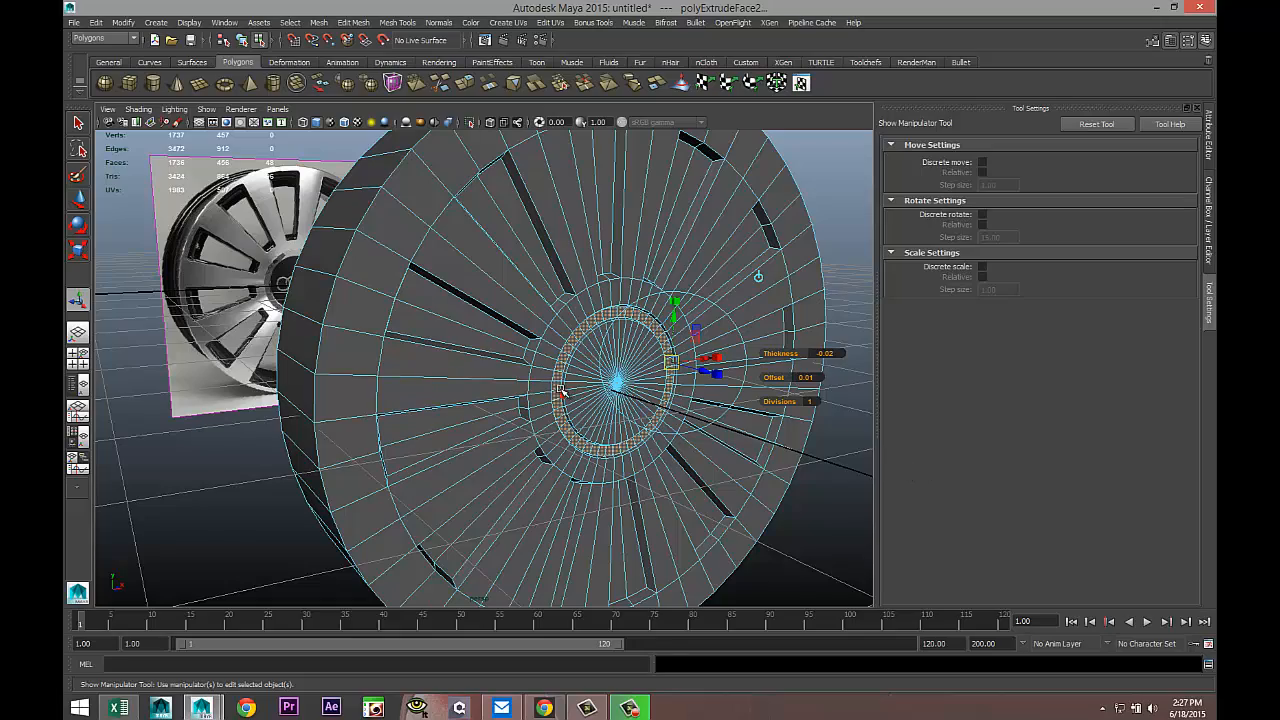
In the front view, scale the wheel's outermost edge loops uniformly to about 0.86 to match the reference rim's outer edge
{"action": "scroll", "coordinate": [558, 390], "scroll_direction": "up", "scroll_amount": 1}
{"action": "left_click_drag", "start_coordinate": [547, 379], "coordinate": [516, 343], "text": "alt"}
{"action": "middle_click_drag", "start_coordinate": [519, 363], "coordinate": [587, 489], "text": "alt"}
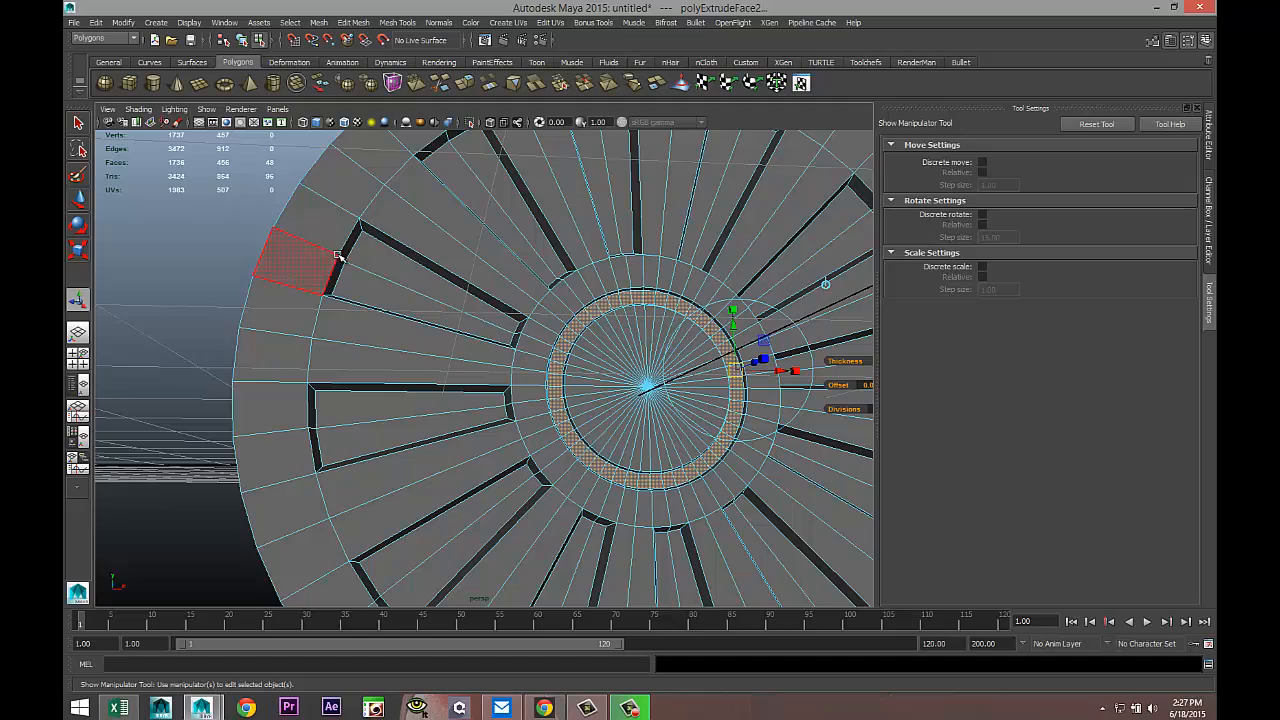
{"action": "left_click", "coordinate": [80, 362]}
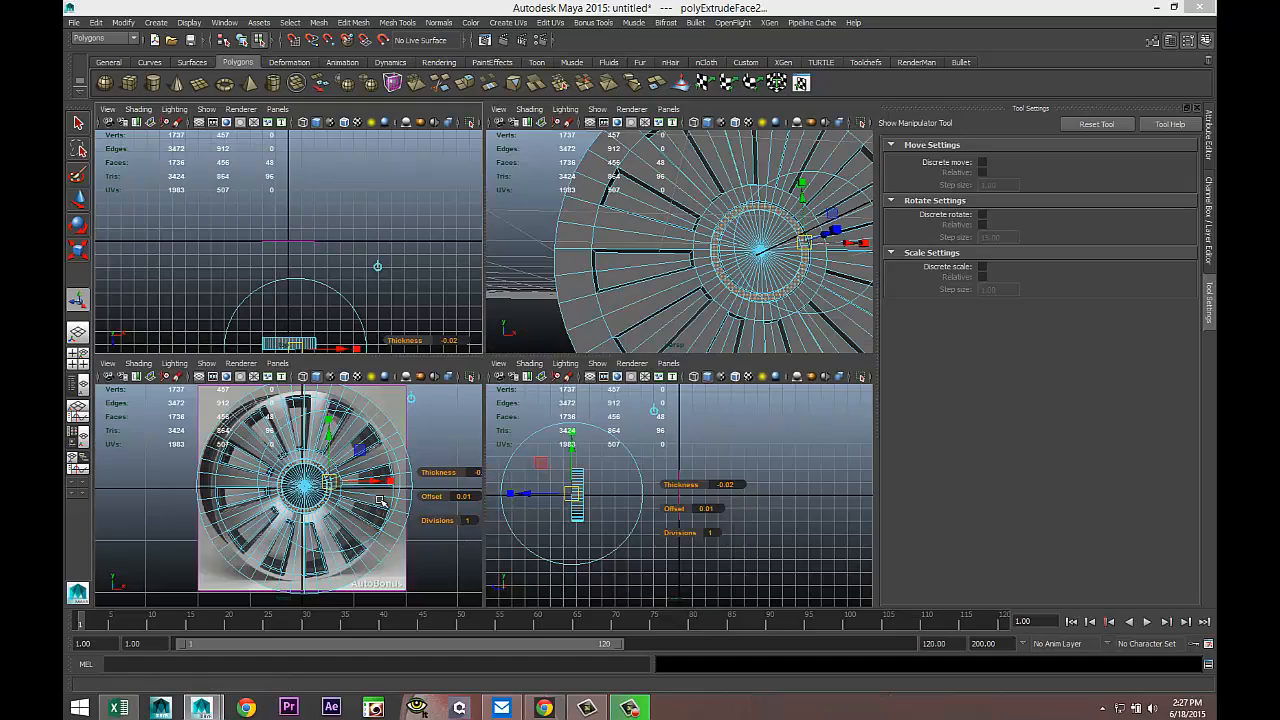
{"action": "key", "text": "space"}
{"action": "scroll", "coordinate": [535, 440], "scroll_direction": "up", "scroll_amount": 2}
{"action": "middle_click_drag", "start_coordinate": [537, 440], "coordinate": [461, 530], "text": "alt"}
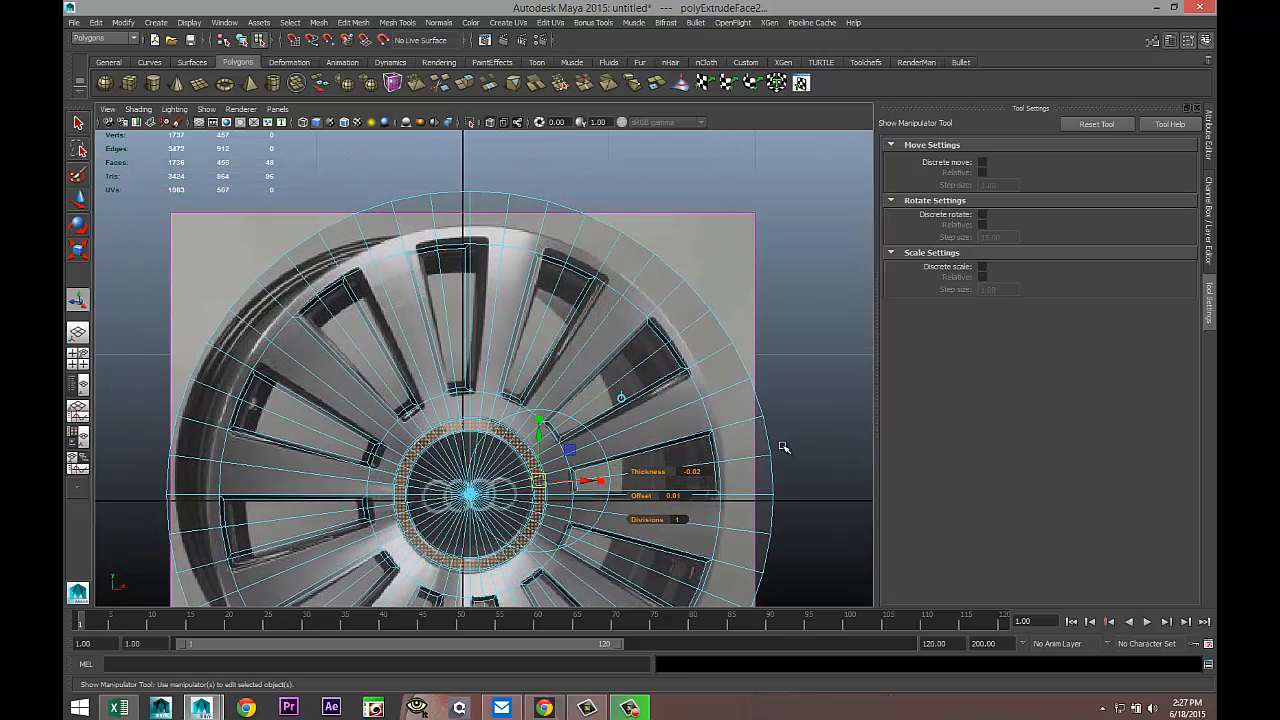
{"action": "right_click_drag", "start_coordinate": [770, 450], "coordinate": [757, 366]}
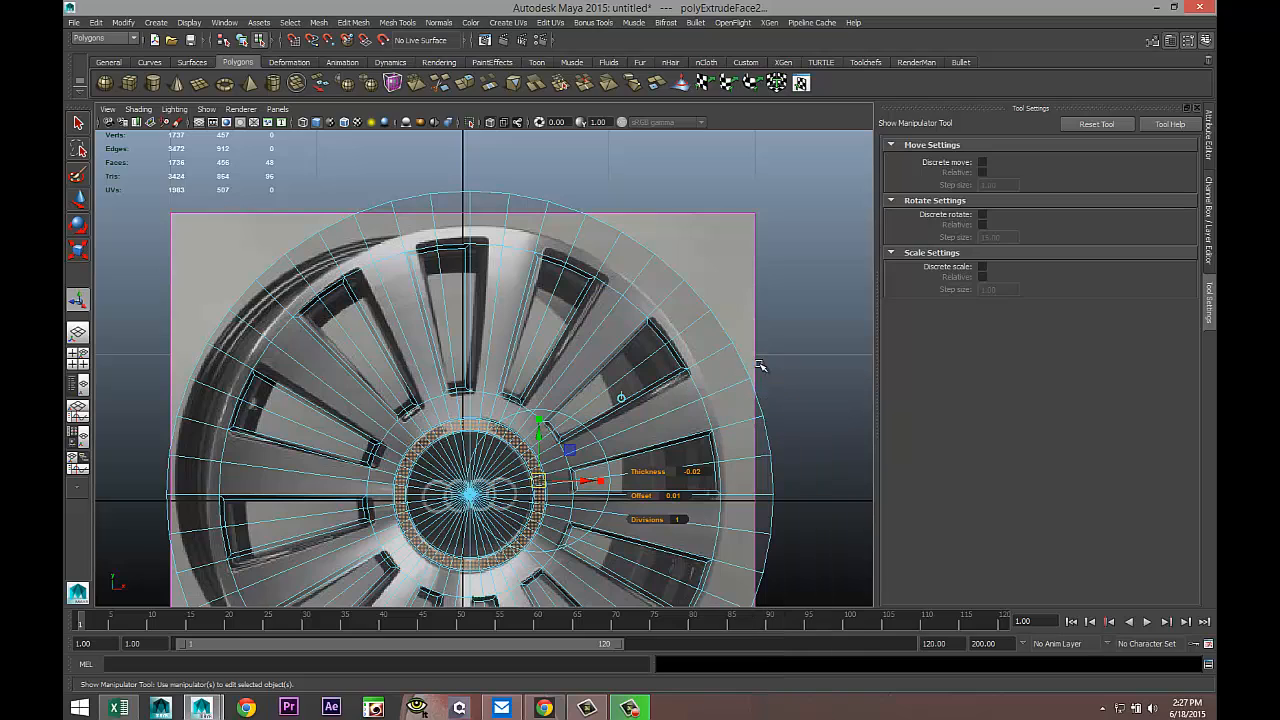
{"action": "double_click", "coordinate": [770, 443]}
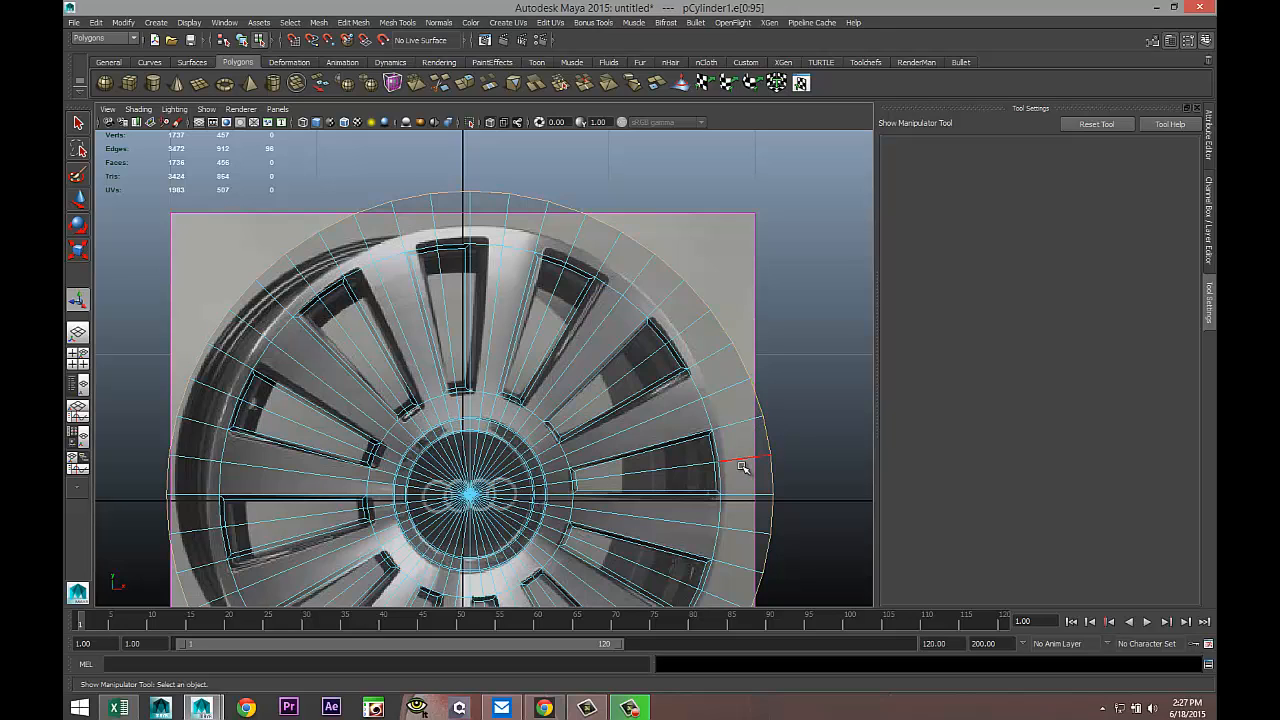
{"action": "key", "text": "r"}
{"action": "left_click_drag", "start_coordinate": [469, 494], "coordinate": [416, 494]}
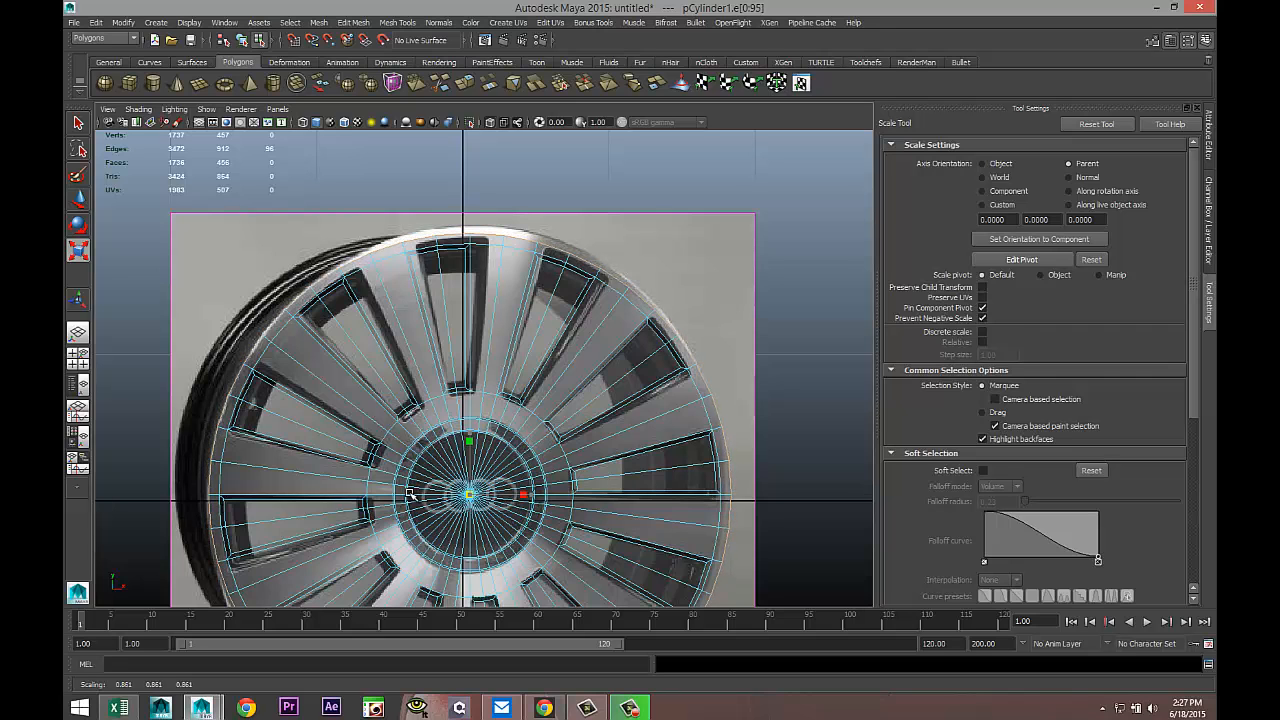
{"action": "key", "text": "ctrl+z"}
Return to a full-size perspective view of the whole wheel and clear the edge selection
{"action": "left_click", "coordinate": [77, 357]}
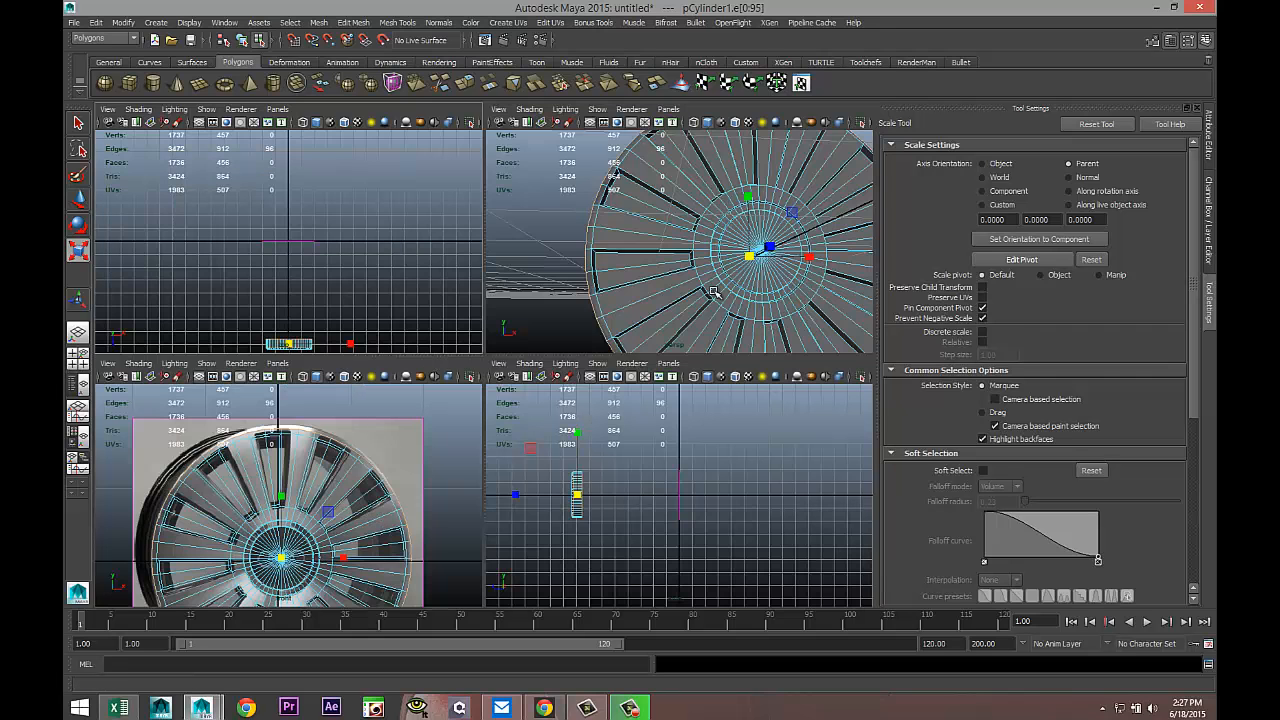
{"action": "key", "text": "space"}
{"action": "scroll", "coordinate": [504, 401], "scroll_direction": "down", "scroll_amount": 4}
{"action": "left_click_drag", "start_coordinate": [428, 406], "coordinate": [509, 428], "text": "alt"}
{"action": "left_click", "coordinate": [713, 186]}
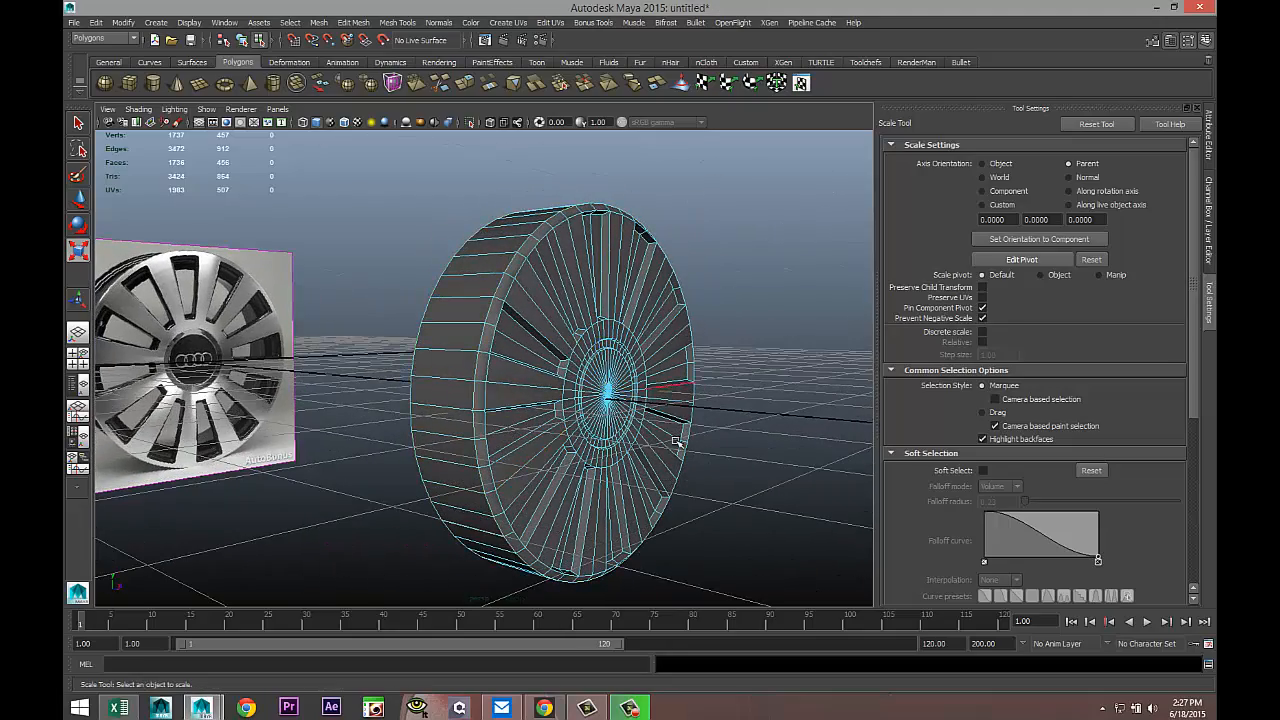
Select the recessed face pairs of four adjacent spoke openings, from the wheel's upper left down to its lower left
{"action": "scroll", "coordinate": [683, 466], "scroll_direction": "up", "scroll_amount": 4}
{"action": "left_click_drag", "start_coordinate": [645, 469], "coordinate": [568, 462], "text": "alt"}
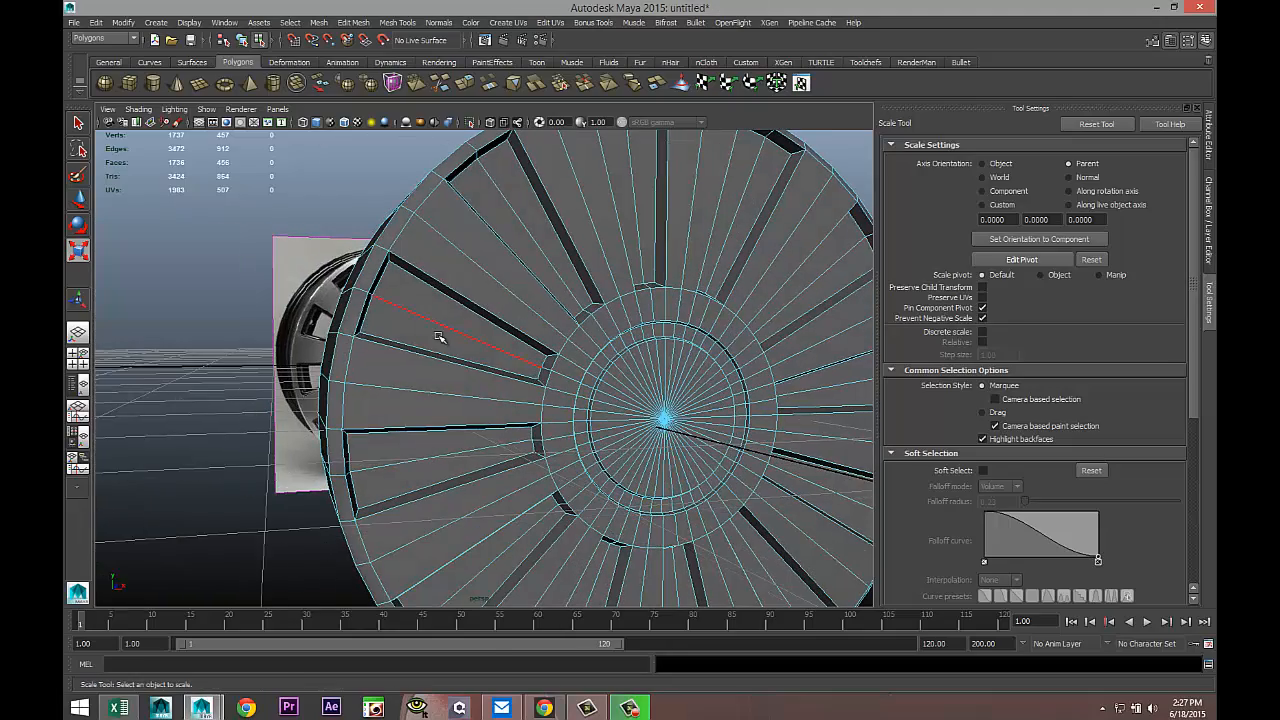
{"action": "right_click_drag", "start_coordinate": [440, 337], "coordinate": [432, 338]}
{"action": "left_click", "coordinate": [432, 325]}
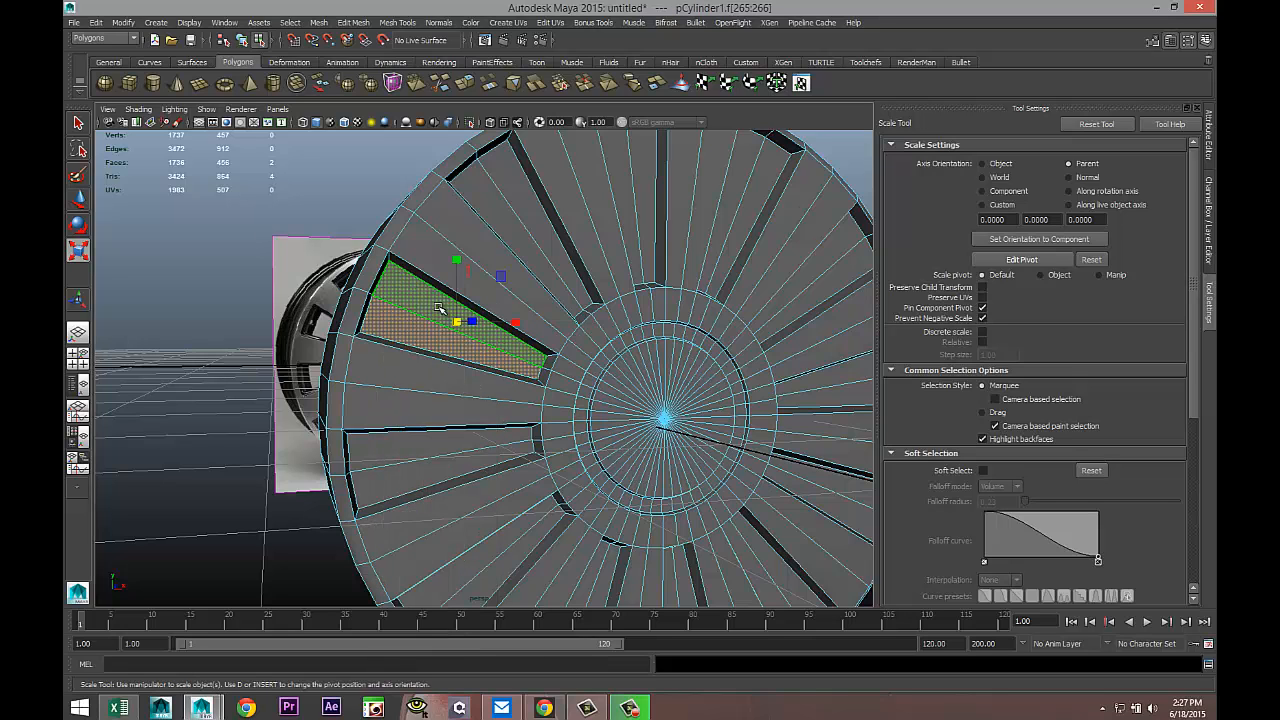
{"action": "left_click", "coordinate": [515, 234], "text": "shift"}
{"action": "left_click", "coordinate": [525, 203], "text": "shift"}
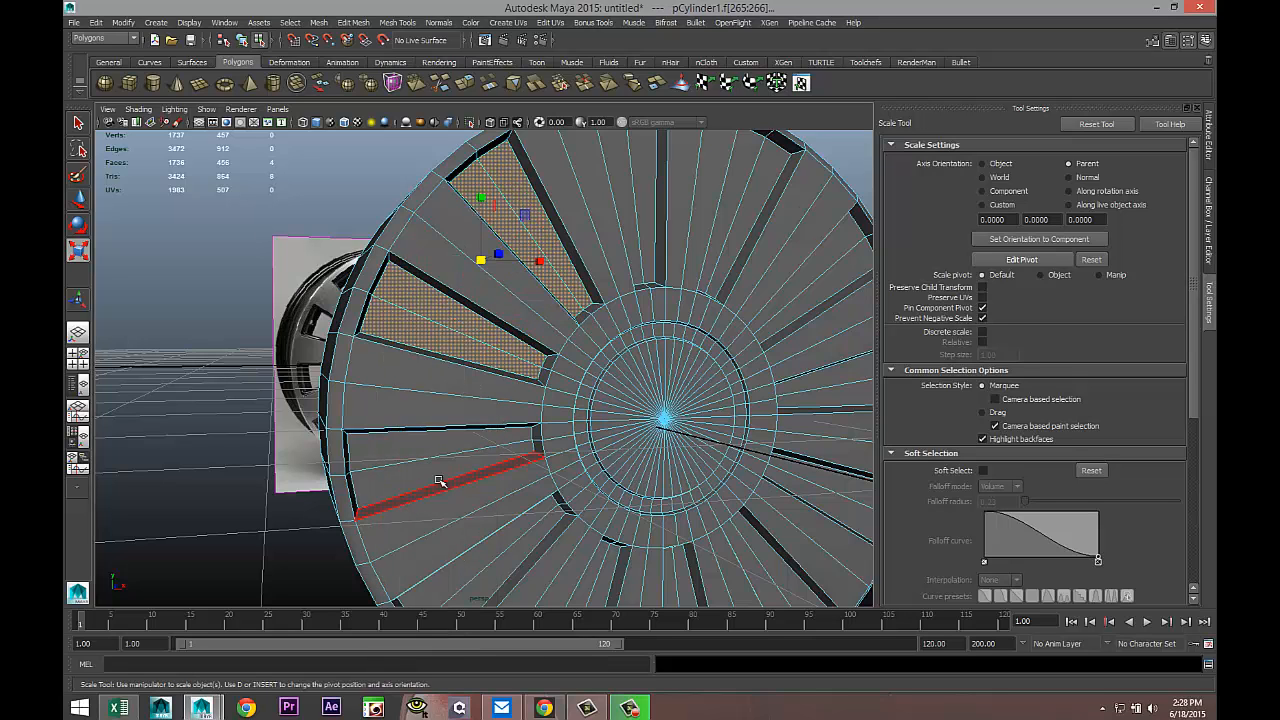
{"action": "left_click", "coordinate": [416, 456], "text": "shift"}
{"action": "left_click", "coordinate": [416, 480], "text": "shift"}
{"action": "middle_click_drag", "start_coordinate": [455, 500], "coordinate": [346, 336], "text": "alt"}
{"action": "left_click", "coordinate": [353, 396], "text": "shift"}
{"action": "left_click", "coordinate": [357, 426], "text": "shift"}
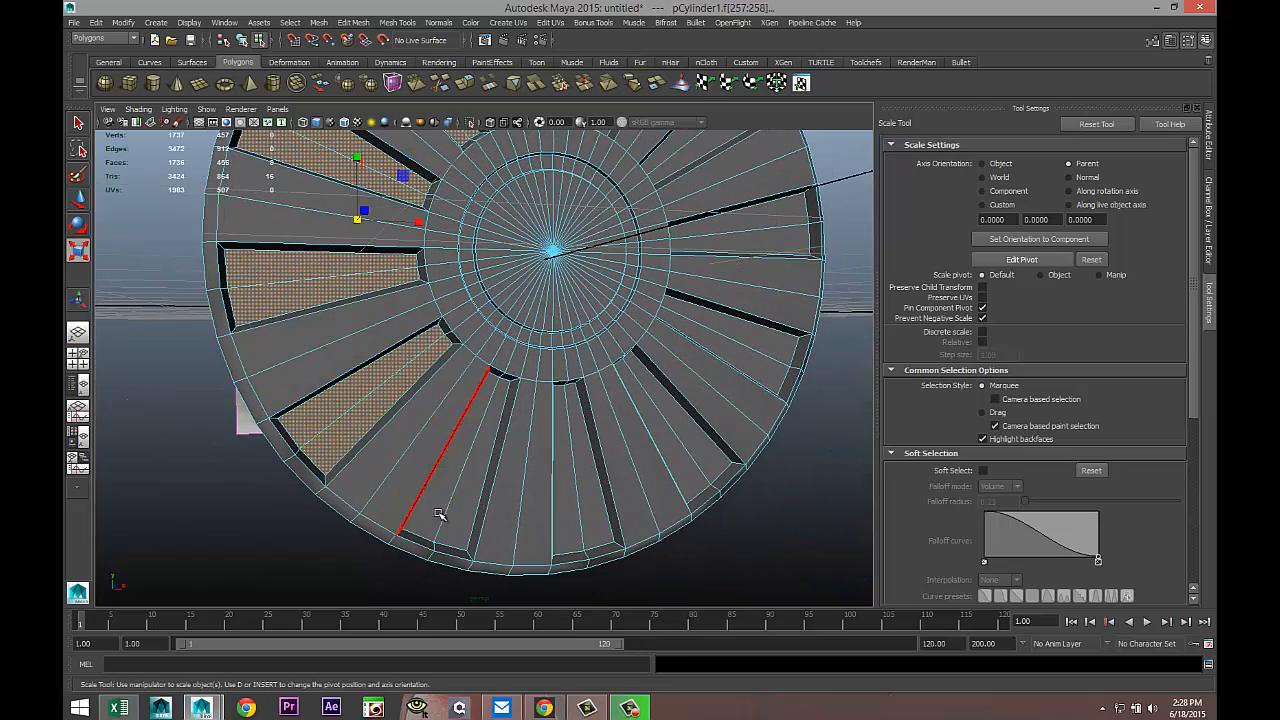
Add the recessed face pairs of the three openings along the wheel's underside to the selection
{"action": "left_click", "coordinate": [443, 514], "text": "shift"}
{"action": "left_click", "coordinate": [467, 525], "text": "shift"}
{"action": "left_click", "coordinate": [569, 535], "text": "shift"}
{"action": "left_click", "coordinate": [600, 529], "text": "shift"}
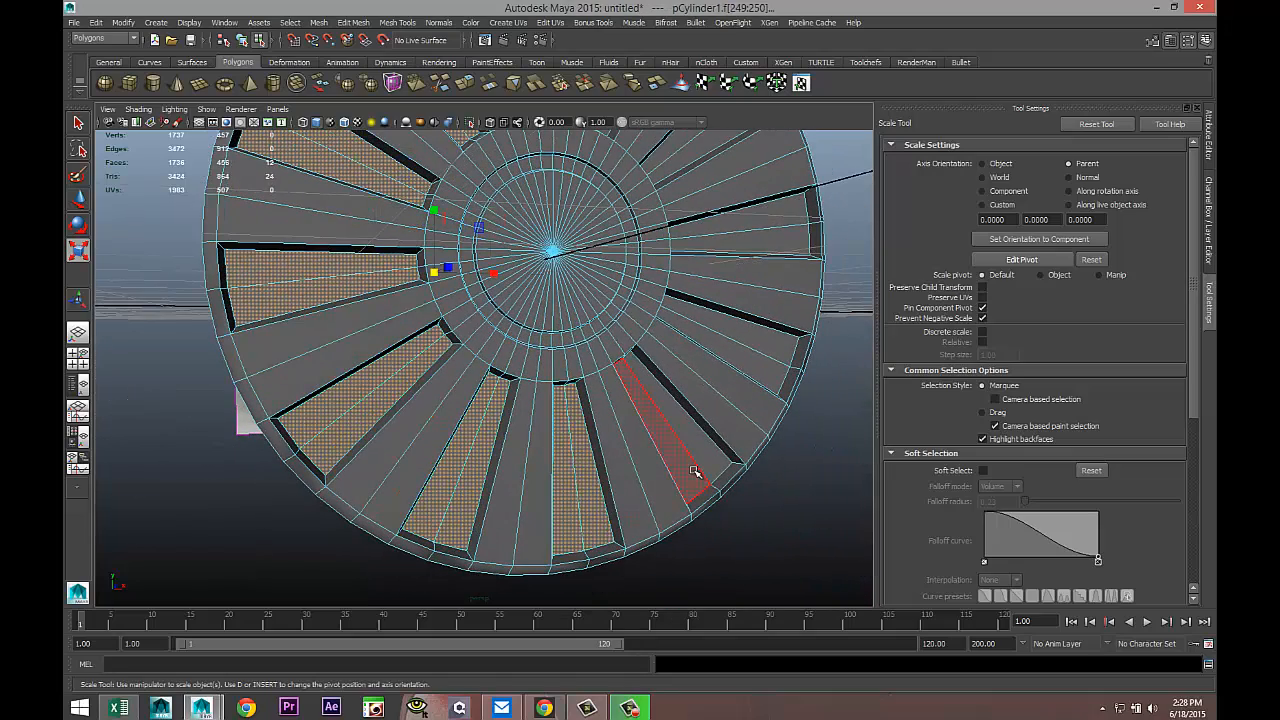
{"action": "left_click", "coordinate": [694, 474], "text": "shift"}
{"action": "left_click", "coordinate": [711, 460], "text": "shift"}
Add the recessed face pairs of the spoke openings along the wheel's lower right and right side to the selection
{"action": "left_click_drag", "start_coordinate": [743, 511], "coordinate": [698, 504], "text": "alt"}
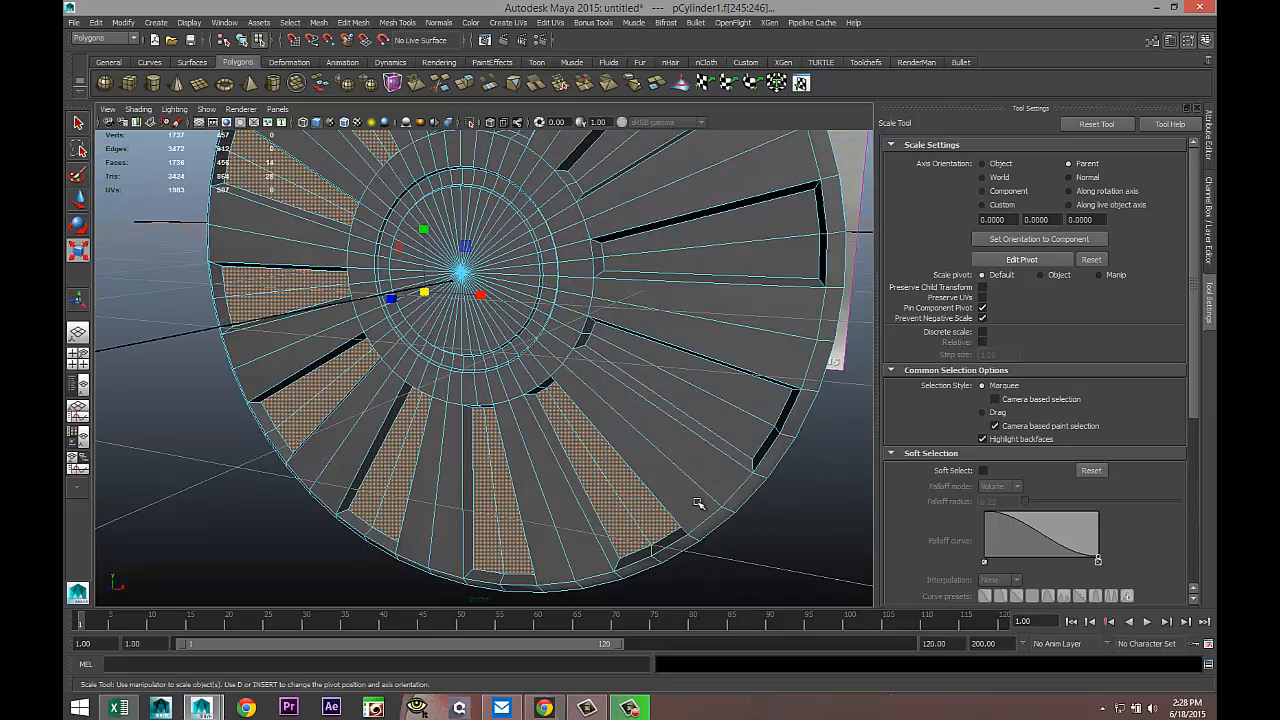
{"action": "left_click", "coordinate": [745, 420], "text": "shift"}
{"action": "left_click", "coordinate": [757, 345], "text": "shift"}
{"action": "left_click_drag", "start_coordinate": [790, 427], "coordinate": [794, 286], "text": "alt"}
{"action": "middle_click_drag", "start_coordinate": [673, 369], "coordinate": [675, 515], "text": "alt"}
{"action": "left_click", "coordinate": [747, 309], "text": "shift"}
{"action": "left_click", "coordinate": [711, 272], "text": "shift"}
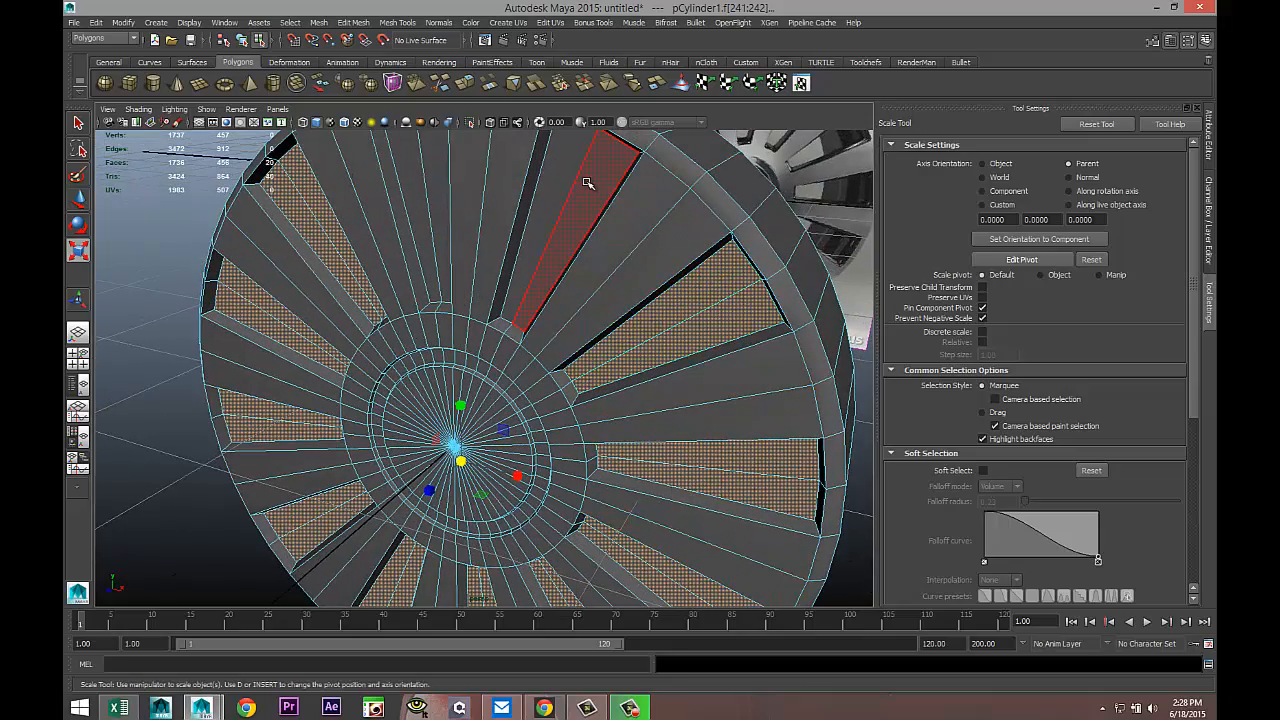
Add the face pairs of the last two openings at the wheel's upper part and delete all selected faces to cut the openings through
{"action": "left_click", "coordinate": [588, 184], "text": "shift"}
{"action": "left_click", "coordinate": [557, 178], "text": "shift"}
{"action": "left_click_drag", "start_coordinate": [434, 283], "coordinate": [479, 279], "text": "alt"}
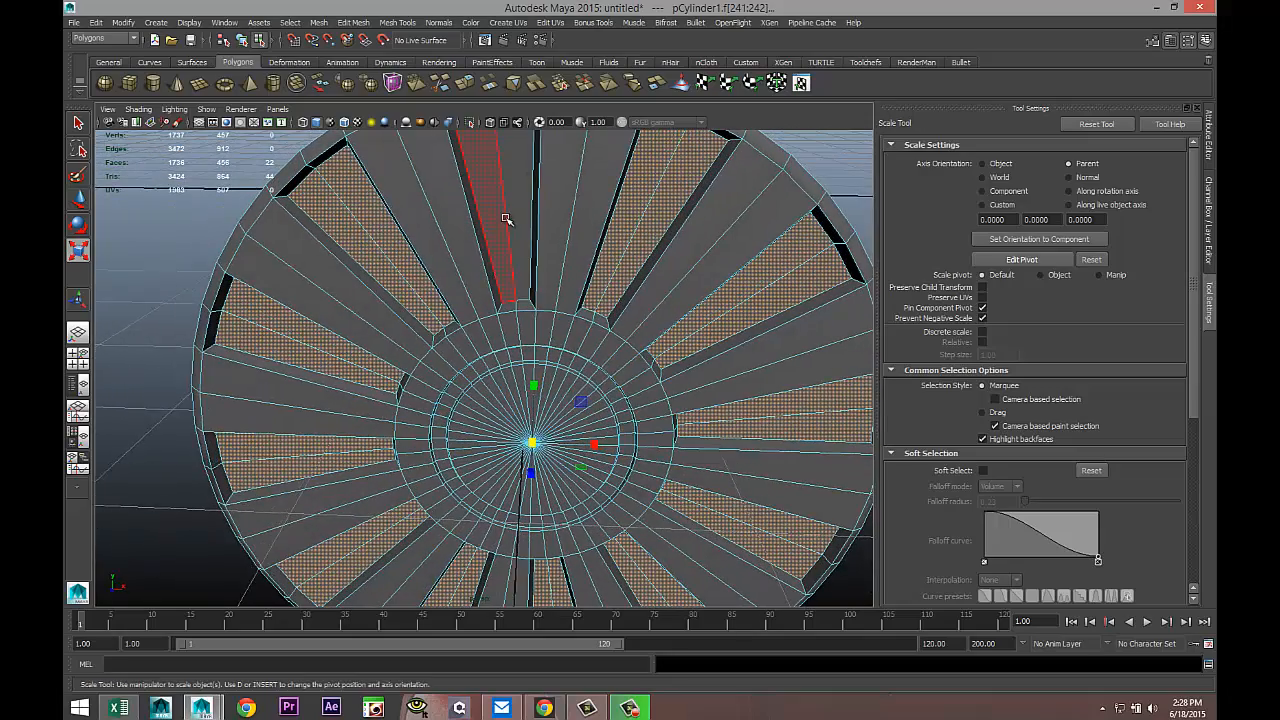
{"action": "left_click", "coordinate": [505, 215], "text": "shift"}
{"action": "left_click", "coordinate": [520, 213], "text": "shift"}
{"action": "scroll", "coordinate": [603, 424], "scroll_direction": "down", "scroll_amount": 10}
{"action": "left_click_drag", "start_coordinate": [603, 424], "coordinate": [731, 399], "text": "alt"}
{"action": "key", "text": "Delete"}
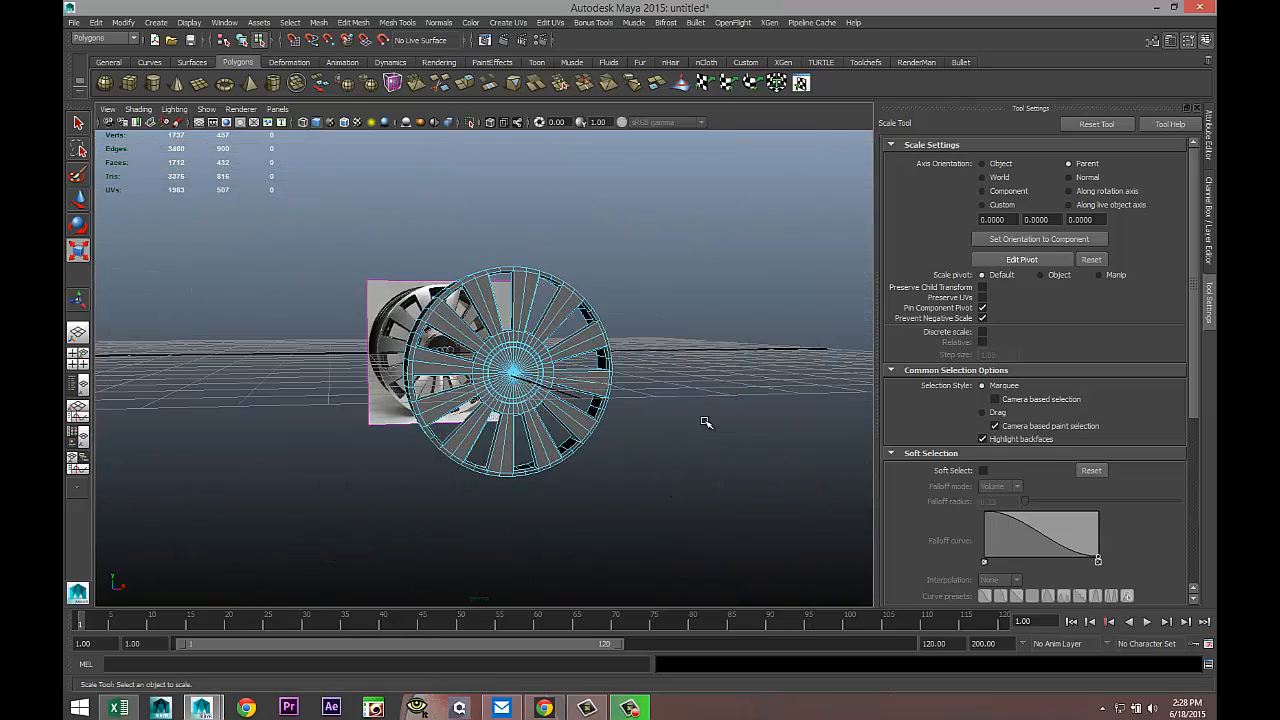
Select the open border edge loop on the wheel's back side and move it backward along the wheel's axis to deepen the barrel
{"action": "scroll", "coordinate": [690, 442], "scroll_direction": "up", "scroll_amount": 3}
{"action": "left_click_drag", "start_coordinate": [656, 415], "coordinate": [520, 420], "text": "alt"}
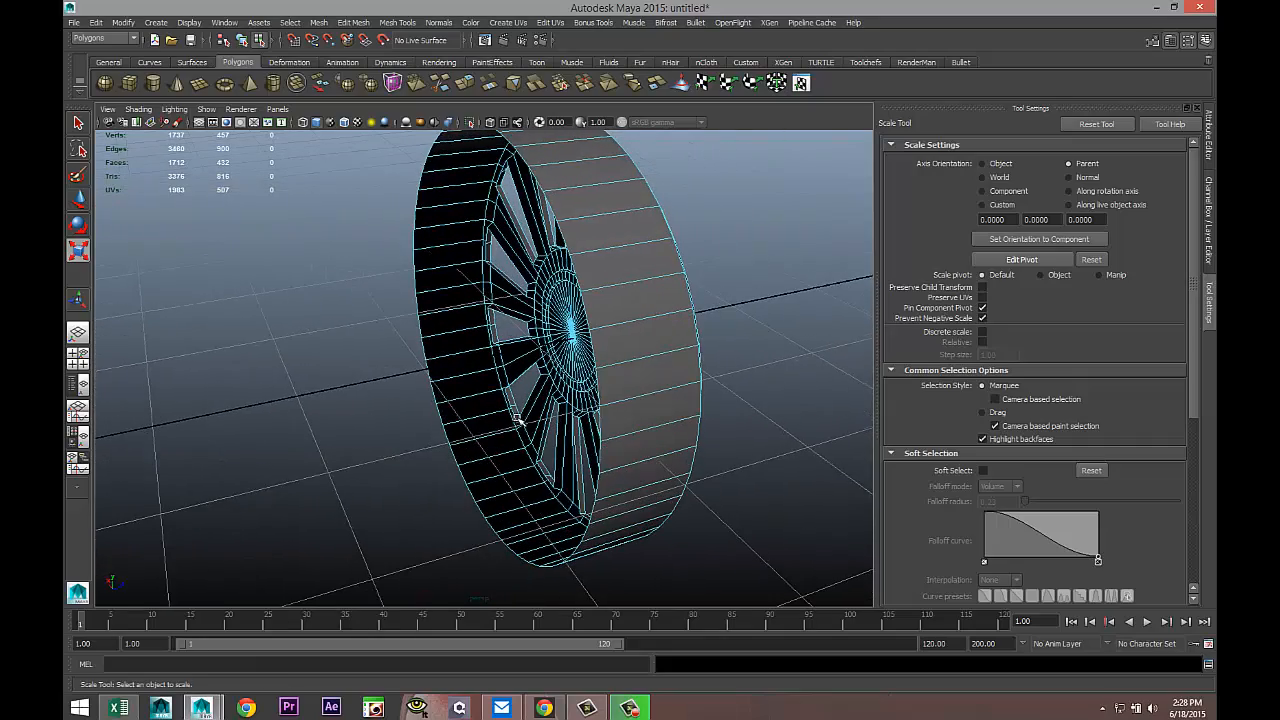
{"action": "right_click", "coordinate": [598, 386]}
{"action": "right_click_drag", "start_coordinate": [598, 386], "coordinate": [597, 376]}
{"action": "double_click", "coordinate": [598, 382]}
{"action": "scroll", "coordinate": [412, 433], "scroll_direction": "down", "scroll_amount": 5}
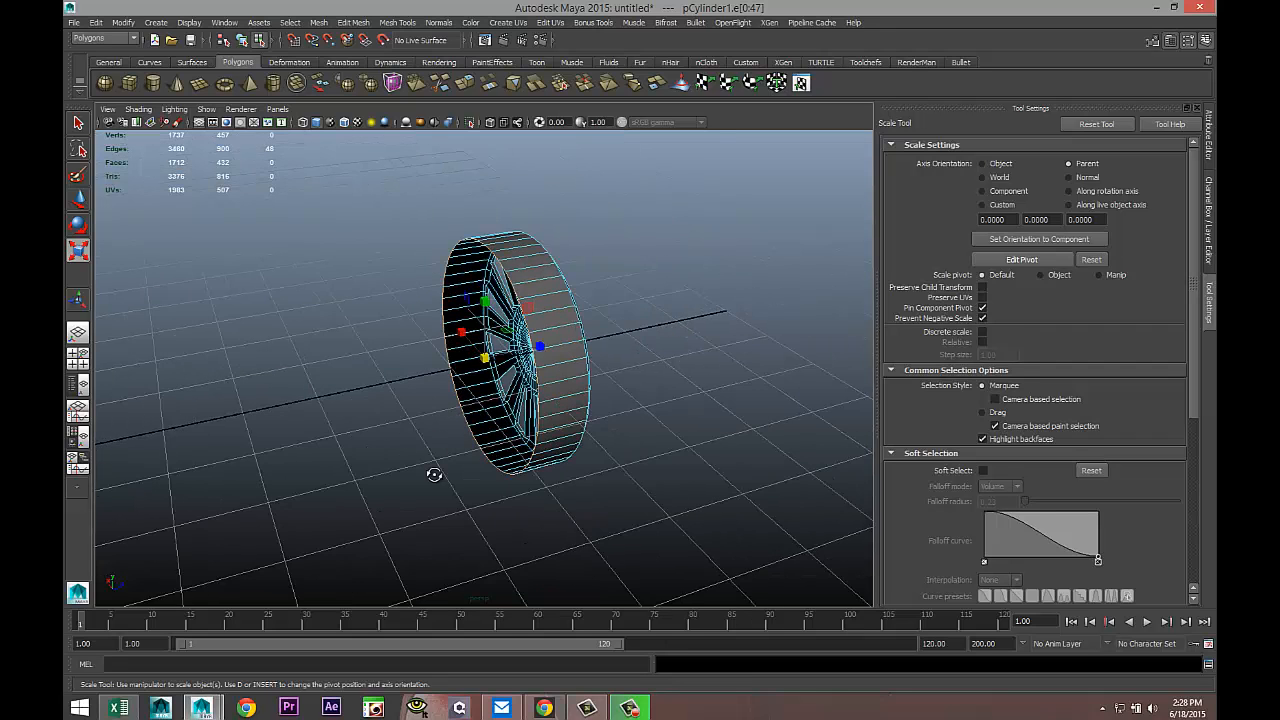
{"action": "left_click_drag", "start_coordinate": [434, 474], "coordinate": [424, 482], "text": "alt"}
{"action": "key", "text": "w"}
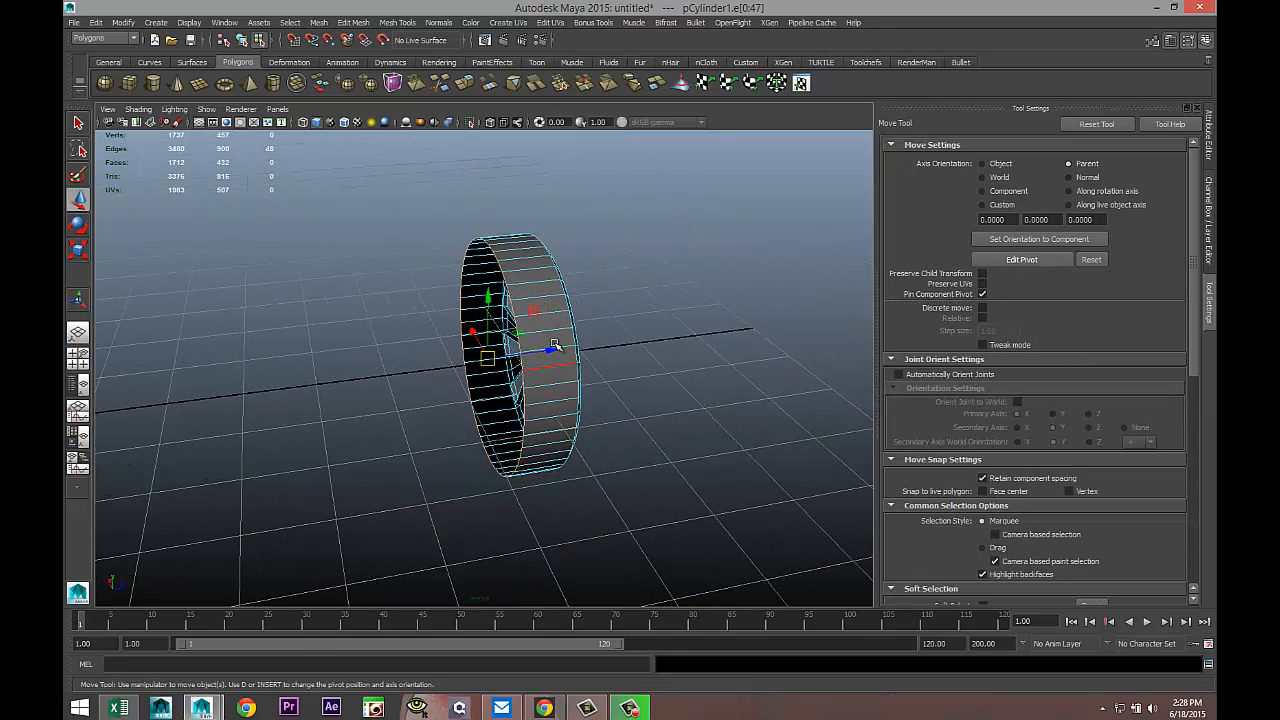
{"action": "left_click_drag", "start_coordinate": [556, 350], "coordinate": [507, 354]}
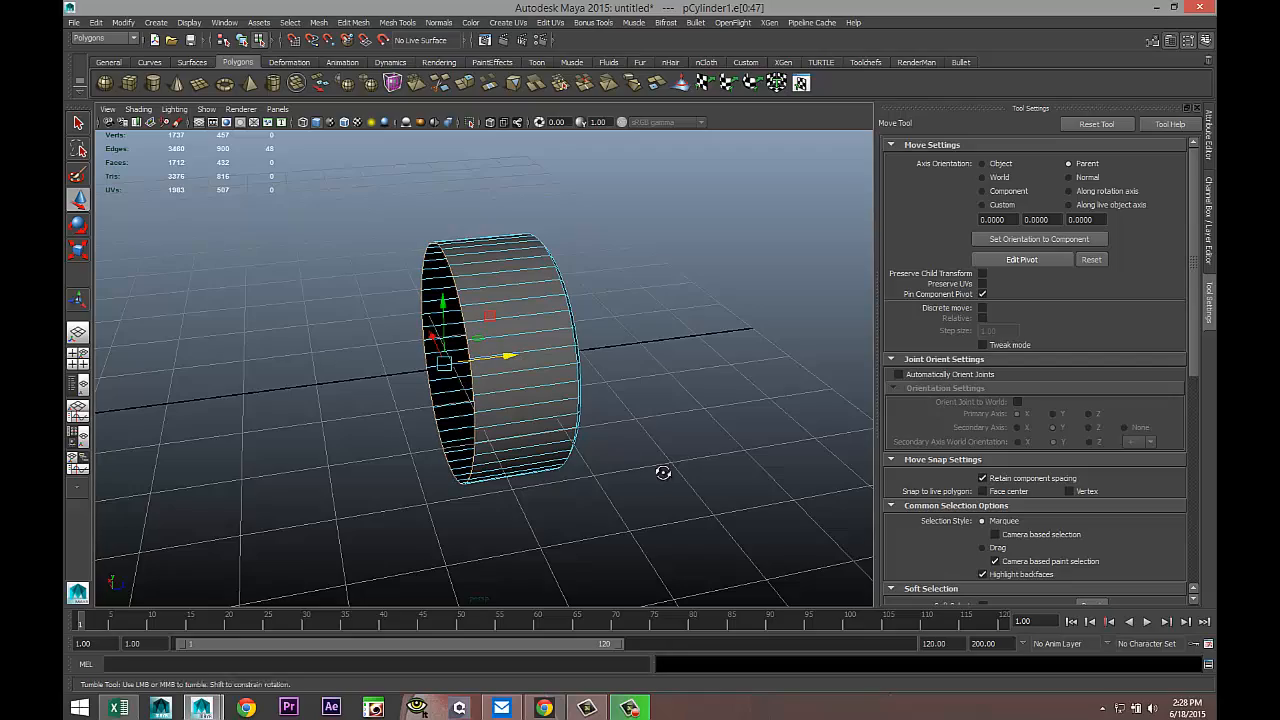
Insert 2 edge loops around the outer barrel in multiple-loop mode and scale them apart along the axis, close to its two edges
{"action": "left_click_drag", "start_coordinate": [663, 469], "coordinate": [491, 466], "text": "alt"}
{"action": "left_click", "coordinate": [679, 551]}
{"action": "scroll", "coordinate": [679, 551], "scroll_direction": "up", "scroll_amount": 3}
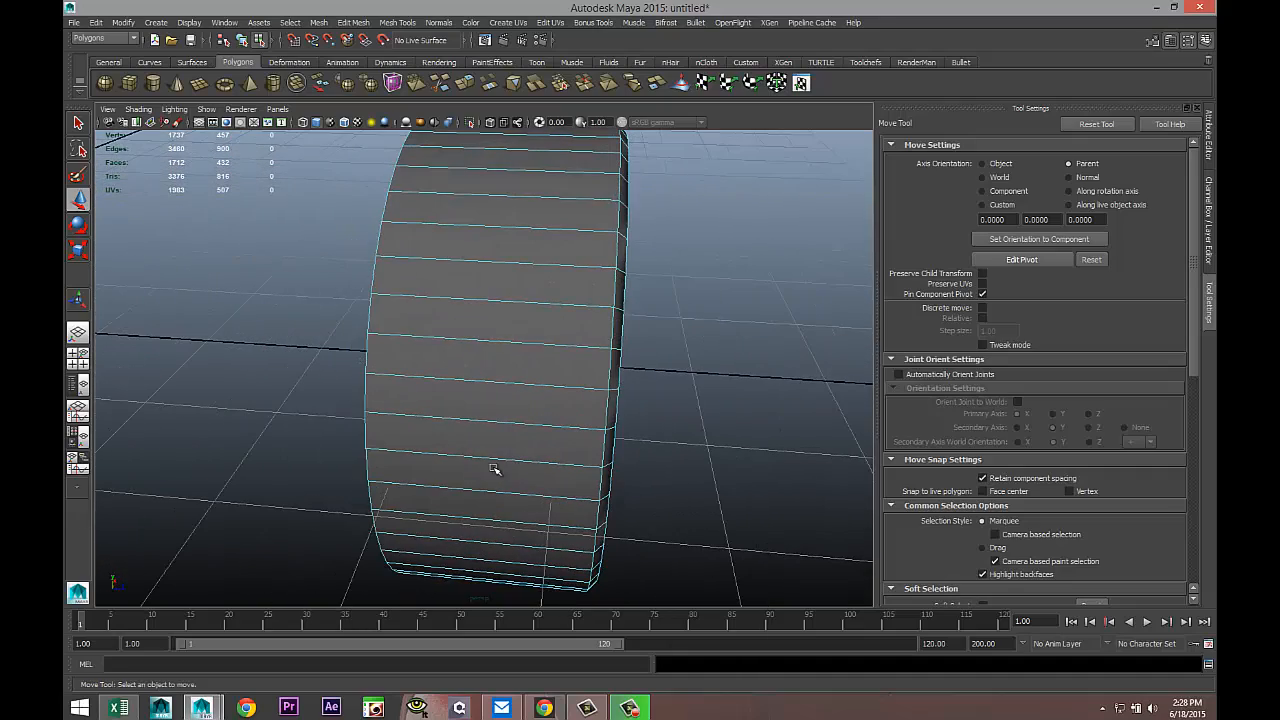
{"action": "left_click", "coordinate": [398, 23]}
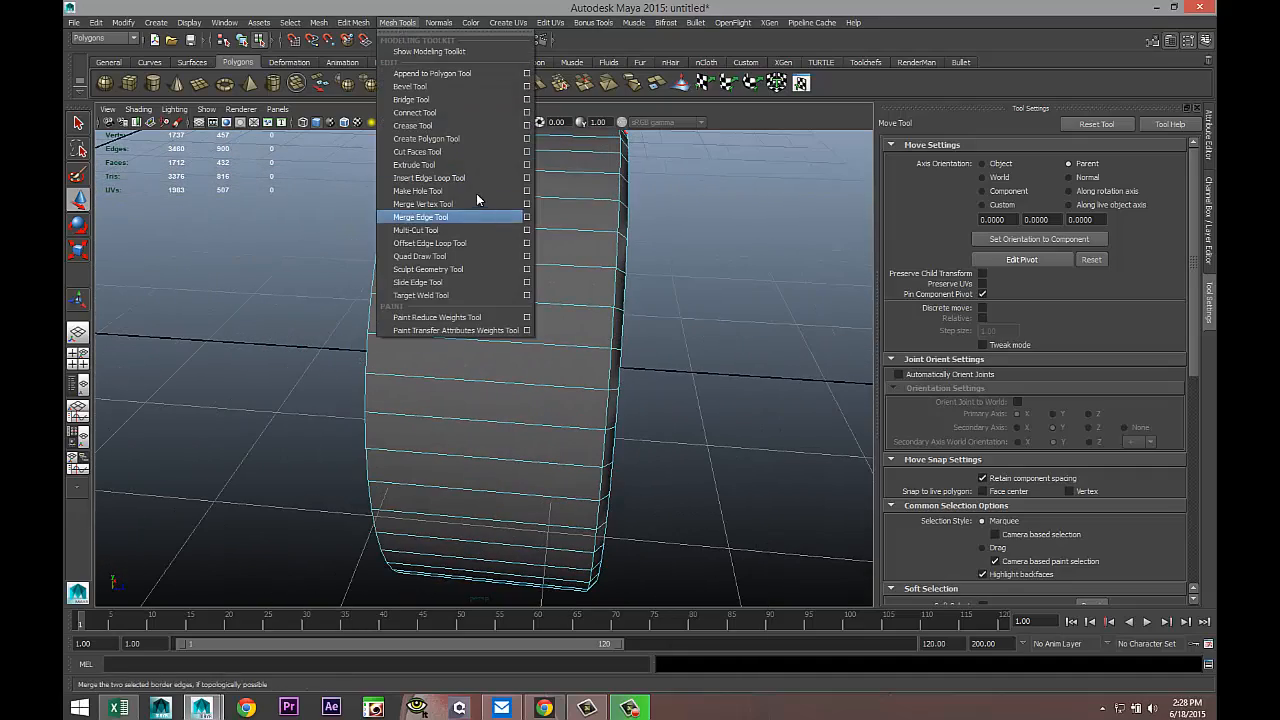
{"action": "left_click", "coordinate": [528, 178]}
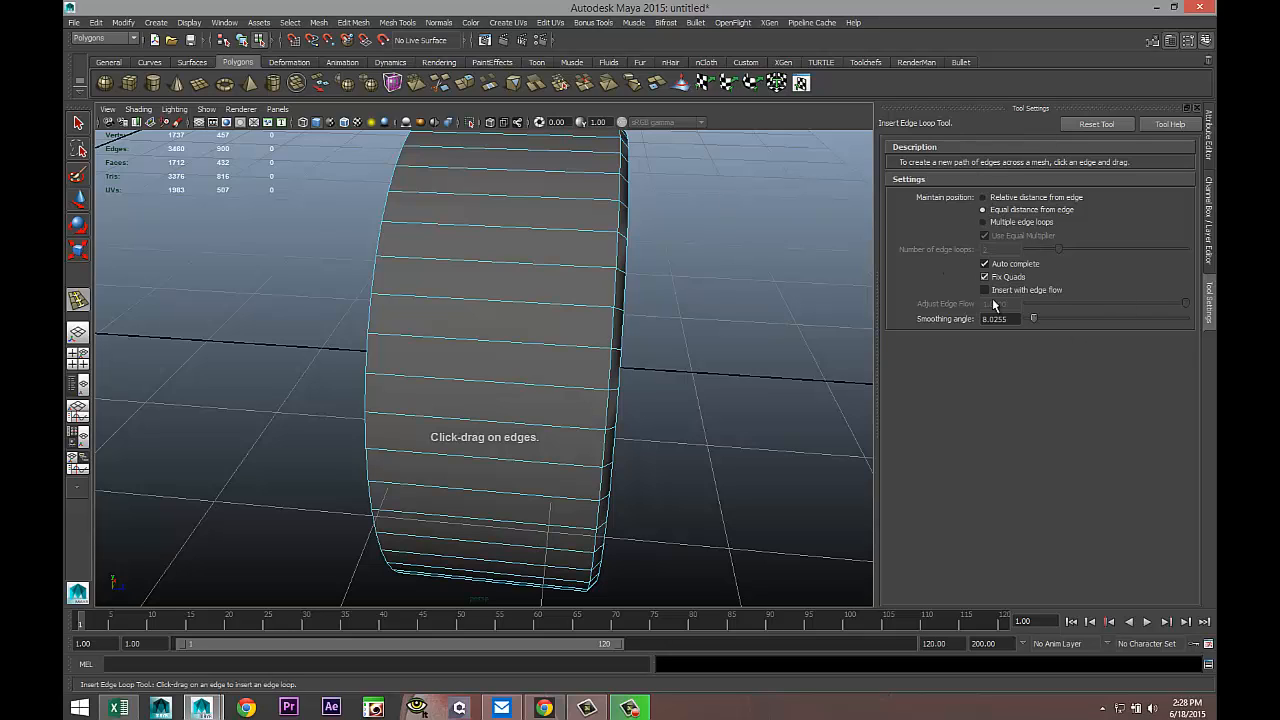
{"action": "left_click", "coordinate": [992, 222]}
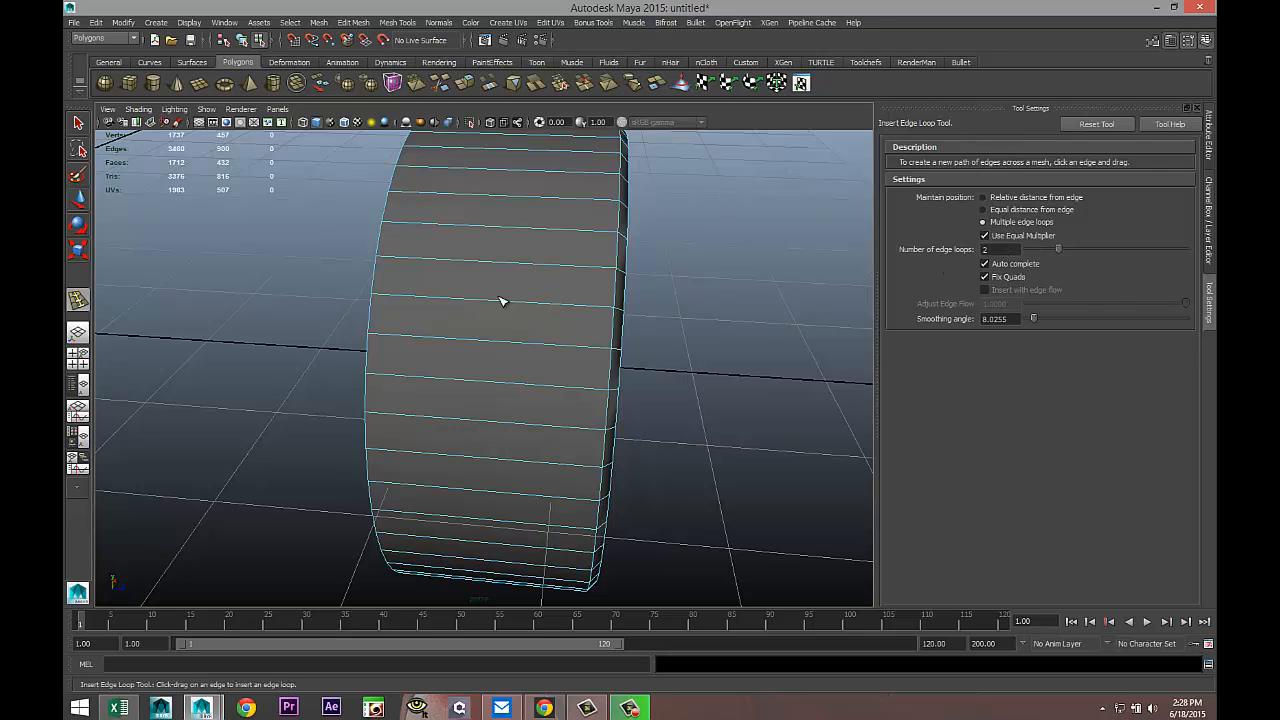
{"action": "left_click_drag", "start_coordinate": [492, 268], "coordinate": [492, 270]}
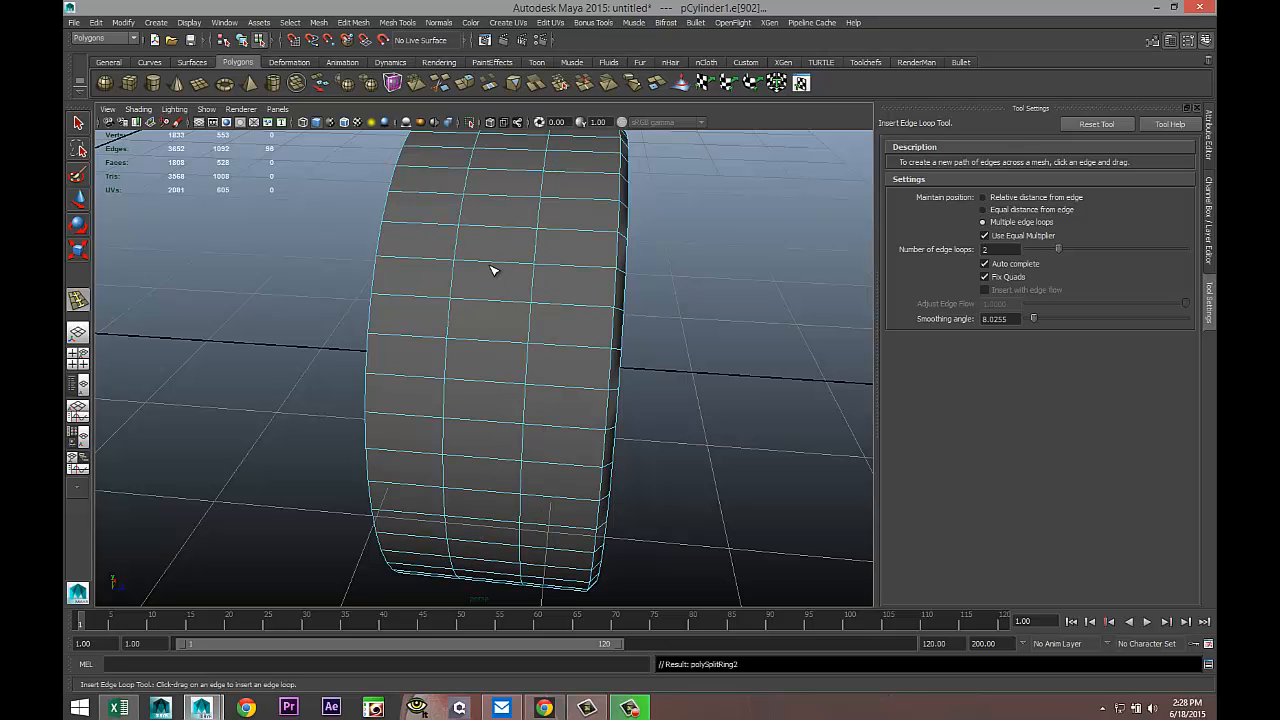
{"action": "key", "text": "r"}
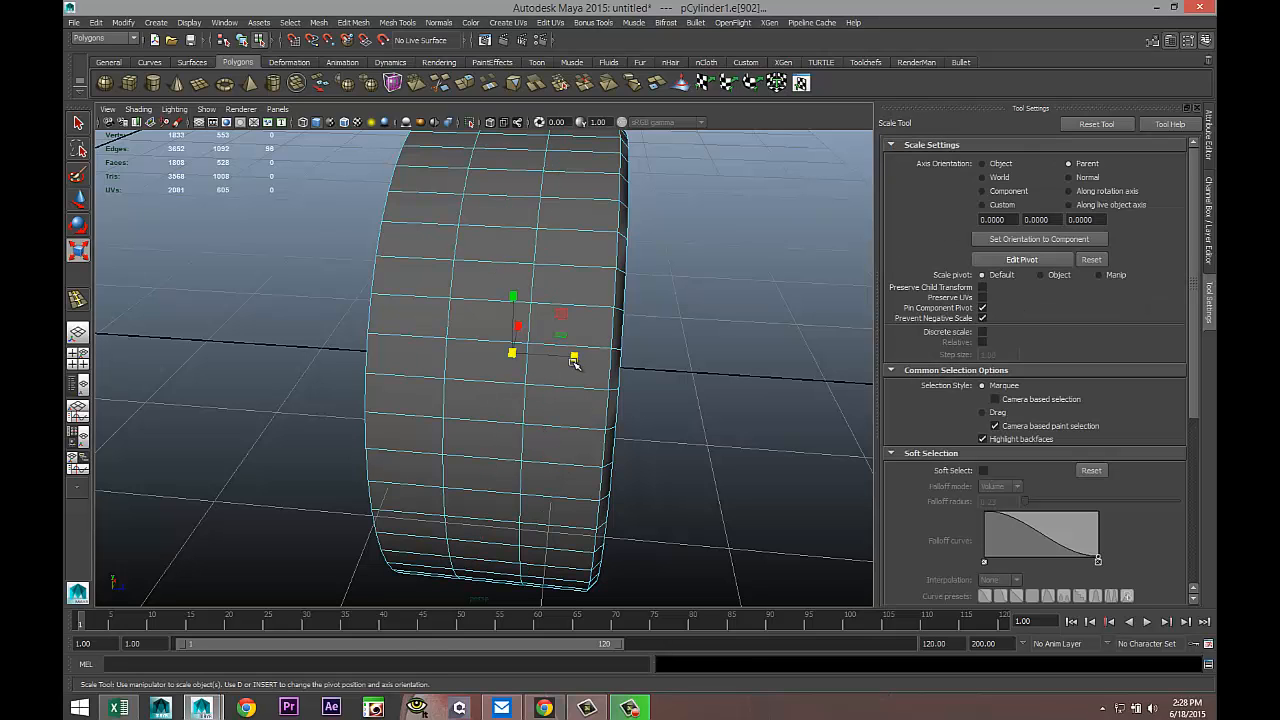
{"action": "left_click_drag", "start_coordinate": [575, 357], "coordinate": [681, 384]}
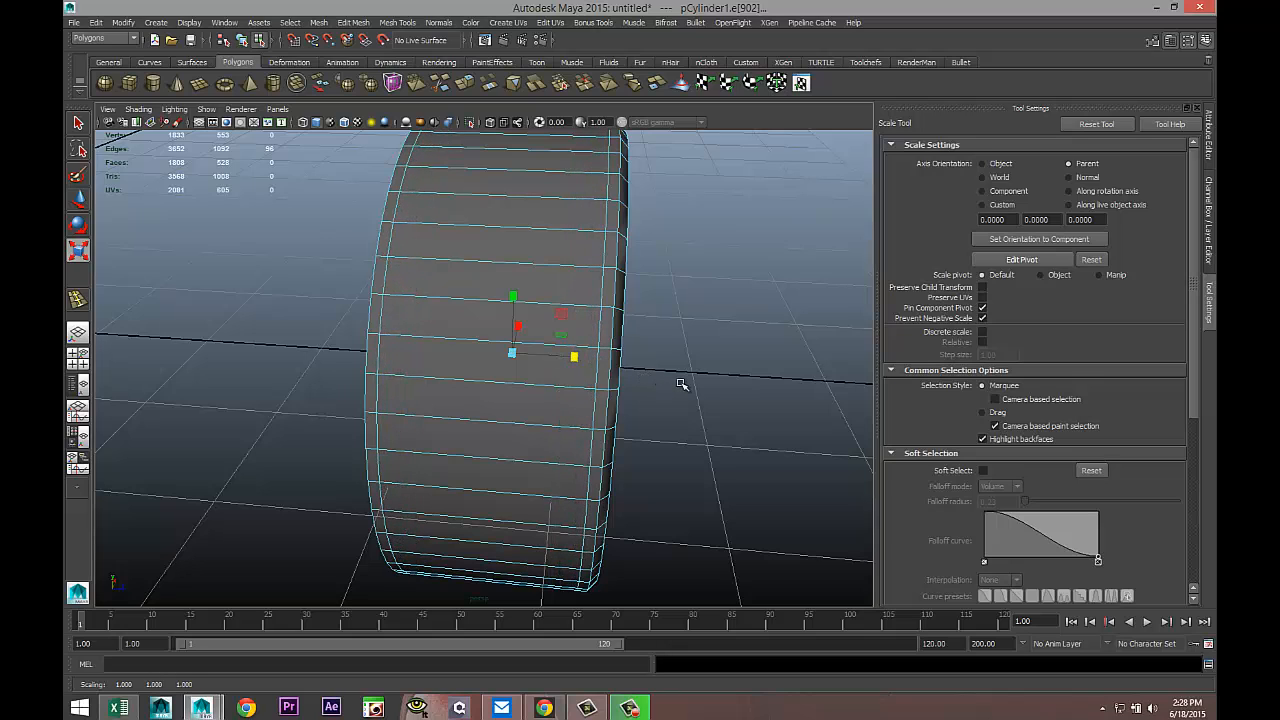
Select the complete ring of wide barrel faces between the two inserted edge loops and extrude it
{"action": "key", "text": "q"}
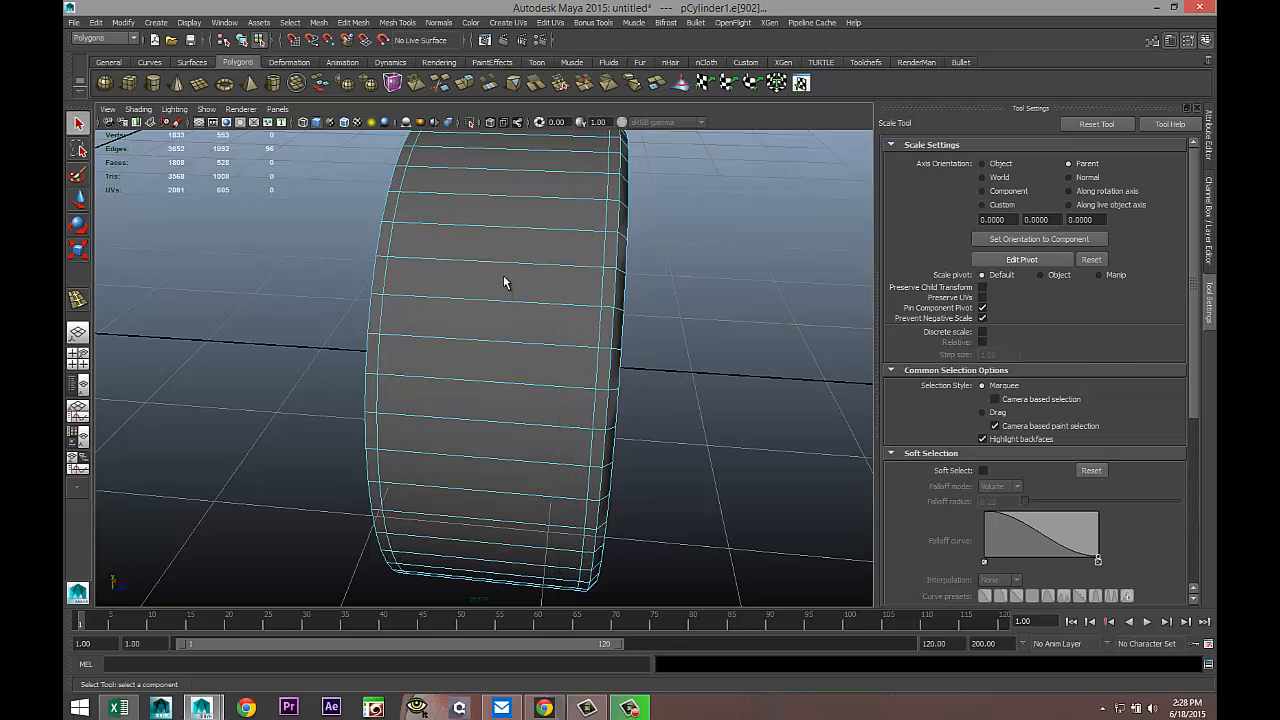
{"action": "right_click_drag", "start_coordinate": [500, 241], "coordinate": [508, 268]}
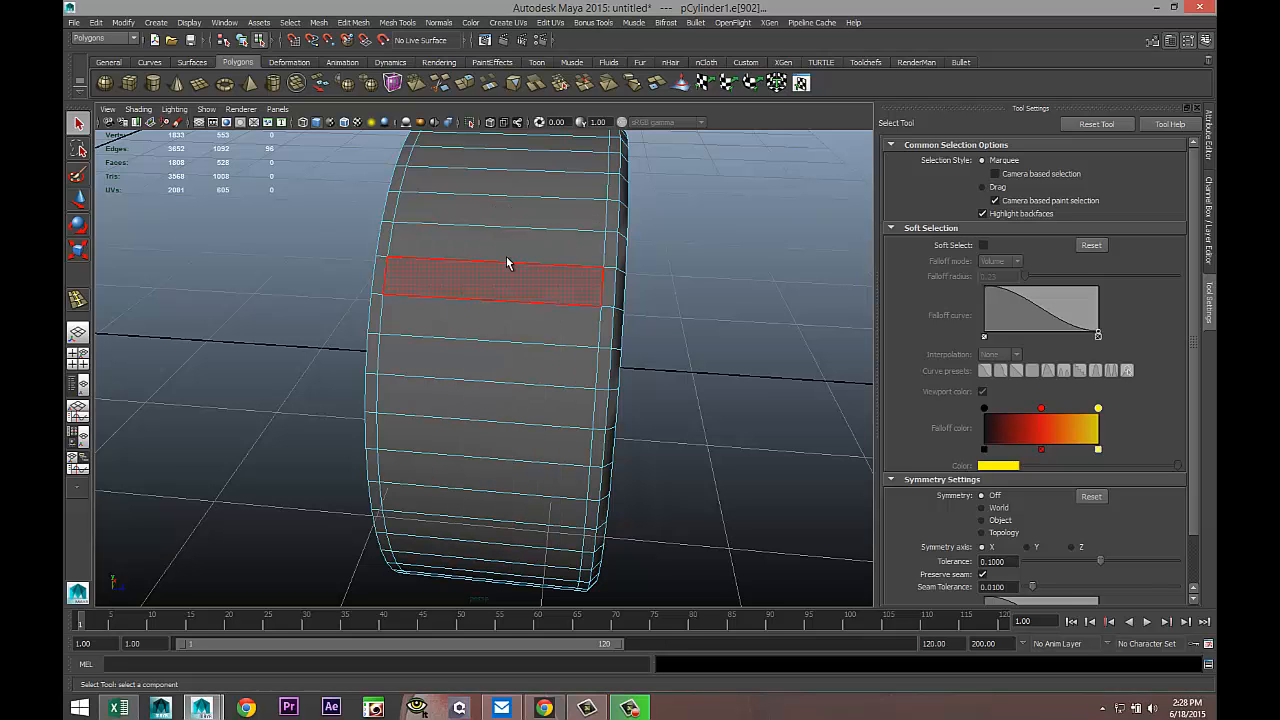
{"action": "left_click", "coordinate": [506, 258]}
{"action": "double_click", "coordinate": [504, 288], "text": "shift"}
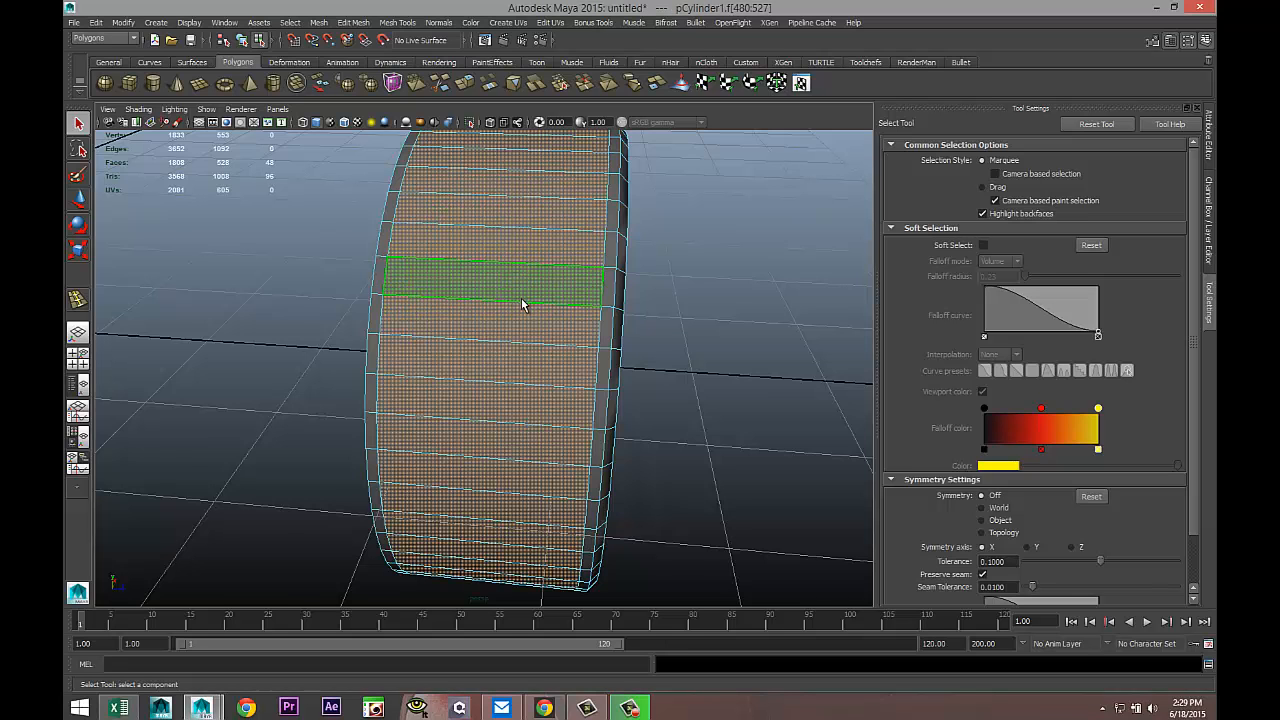
{"action": "scroll", "coordinate": [576, 367], "scroll_direction": "down", "scroll_amount": 4}
{"action": "mouse_move", "coordinate": [638, 389]}
{"action": "left_mouse_down", "text": "alt"}
{"action": "mouse_move", "coordinate": [620, 375]}
{"action": "mouse_move", "coordinate": [640, 365]}
{"action": "left_mouse_up", "text": "alt"}
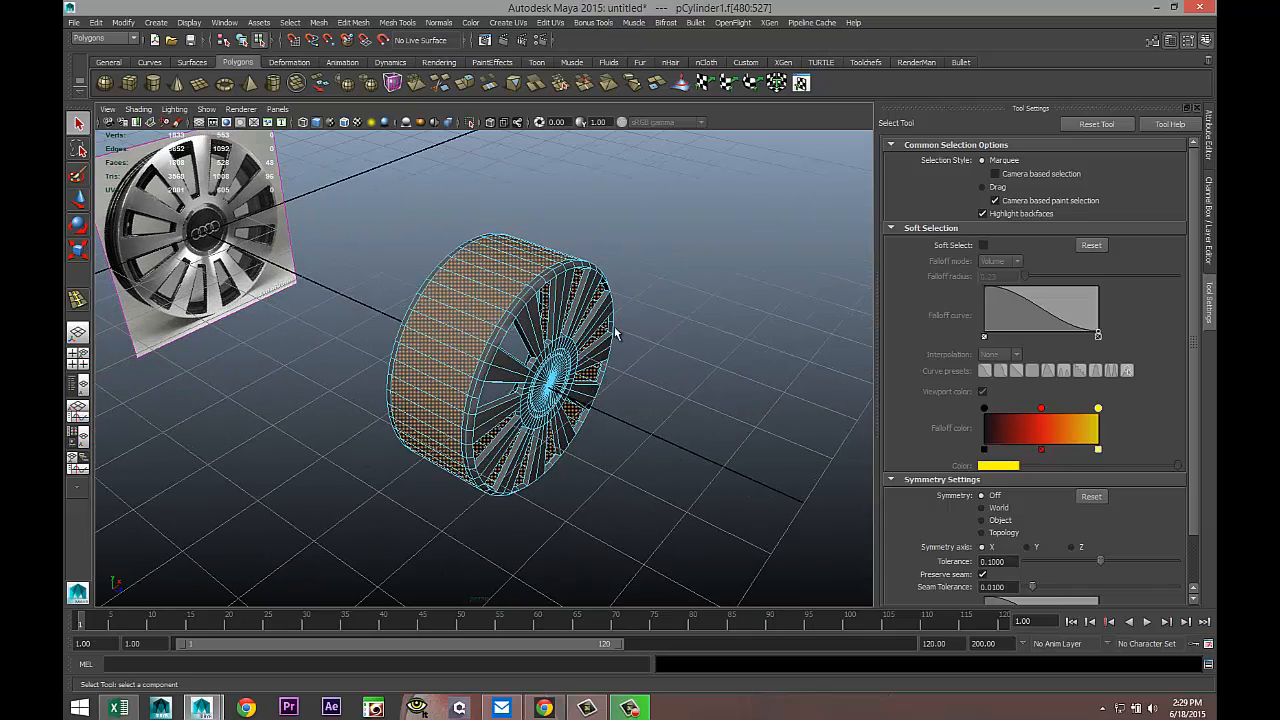
{"action": "left_click", "coordinate": [352, 22]}
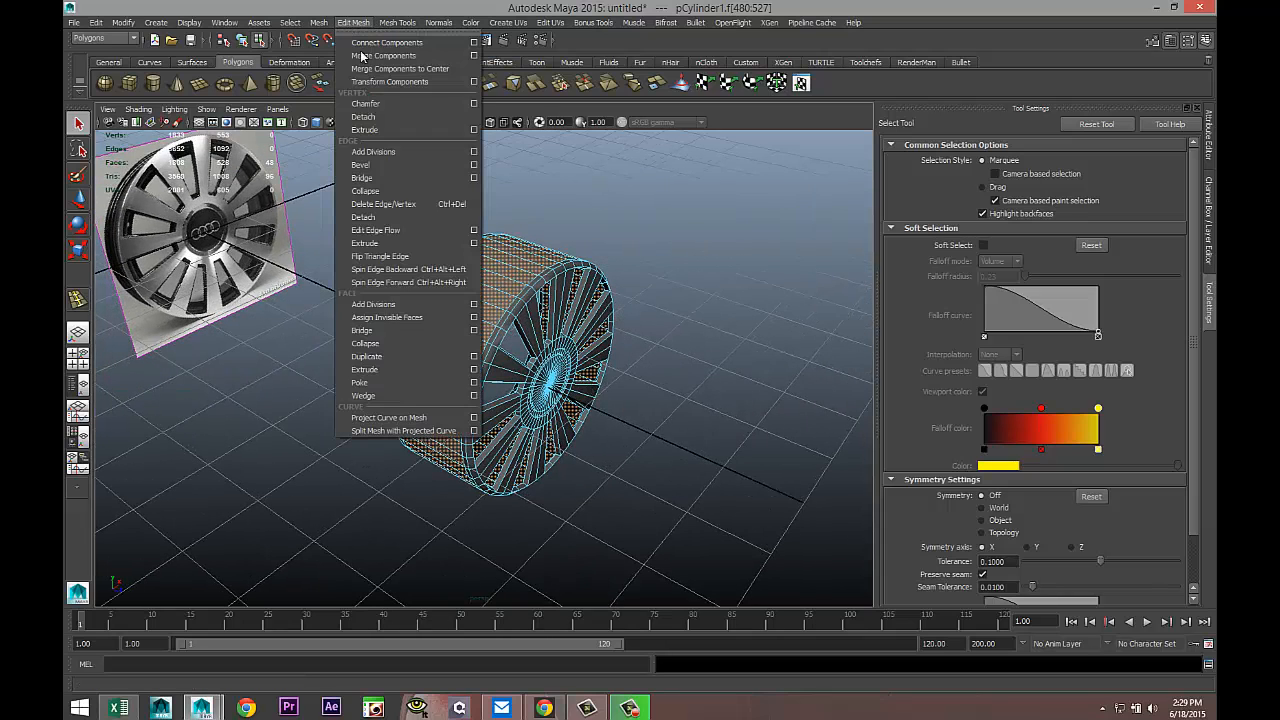
{"action": "left_click", "coordinate": [410, 369]}
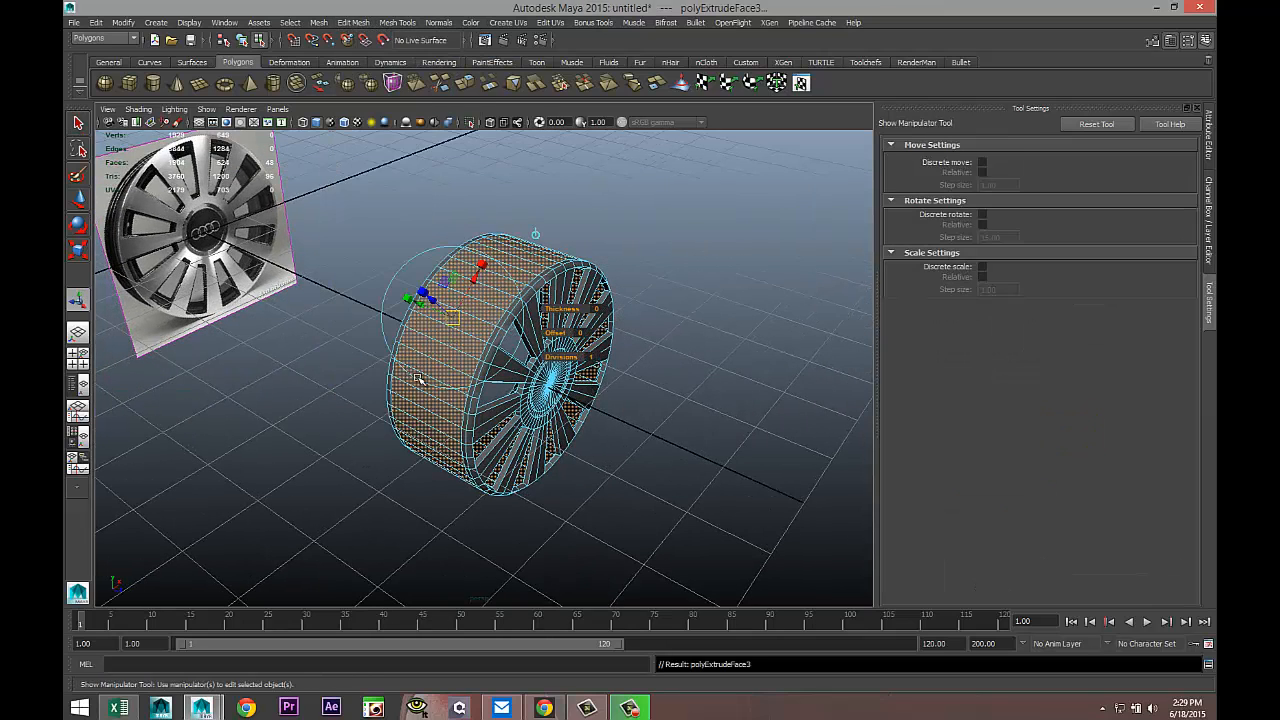
Try an offset of 0.02 on the barrel face extrusion, and set it to 0.05
{"action": "scroll", "coordinate": [530, 320], "scroll_direction": "up", "scroll_amount": 3}
{"action": "left_click_drag", "start_coordinate": [538, 297], "coordinate": [537, 302]}
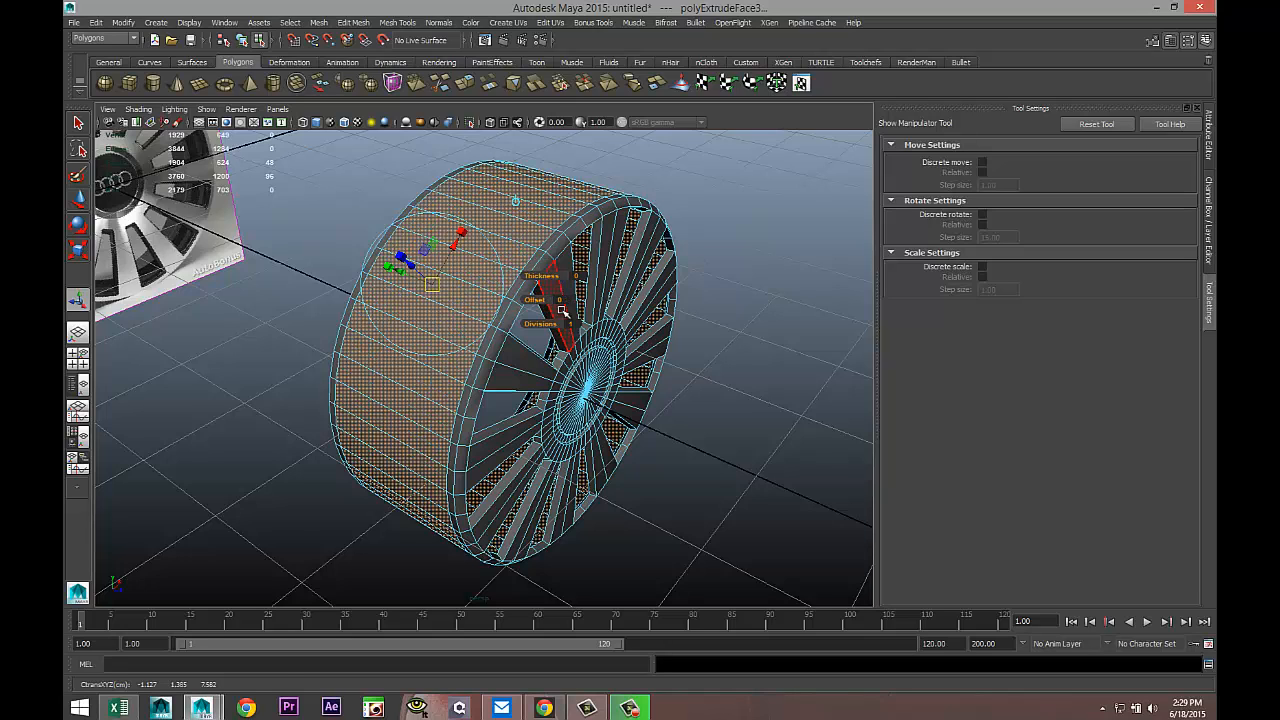
{"action": "left_click", "coordinate": [565, 300]}
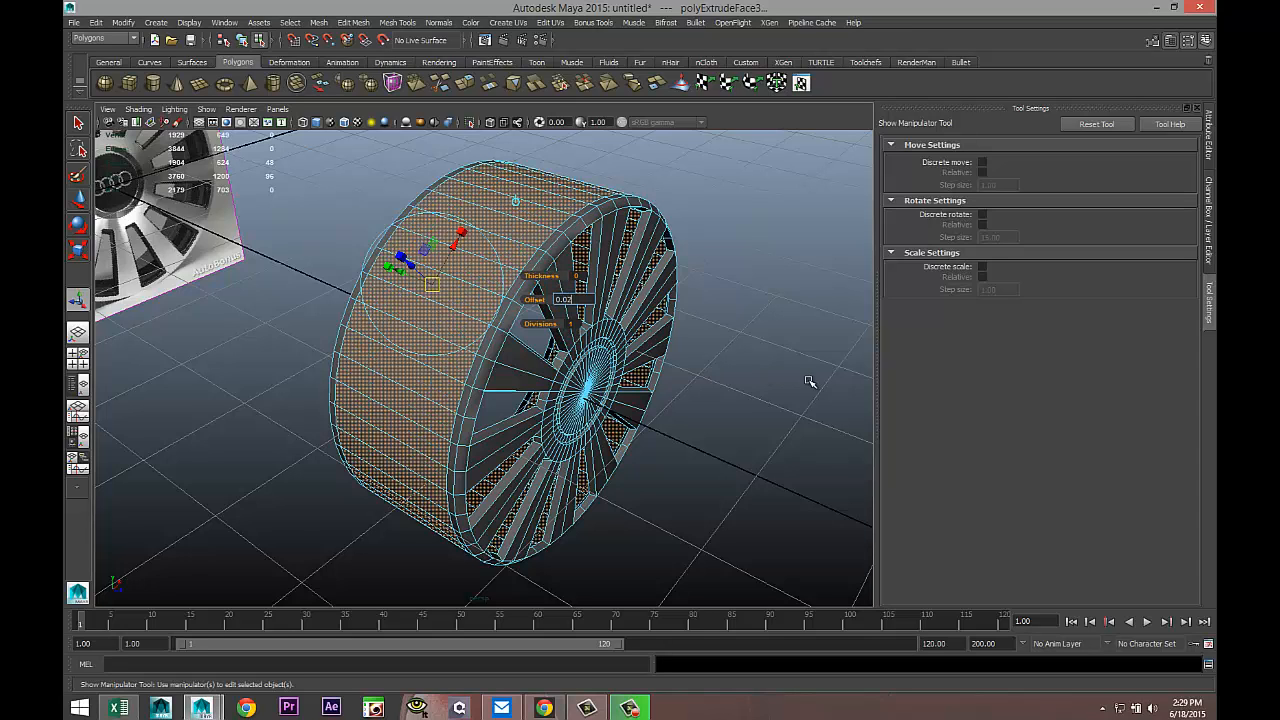
{"action": "key", "text": "Return"}
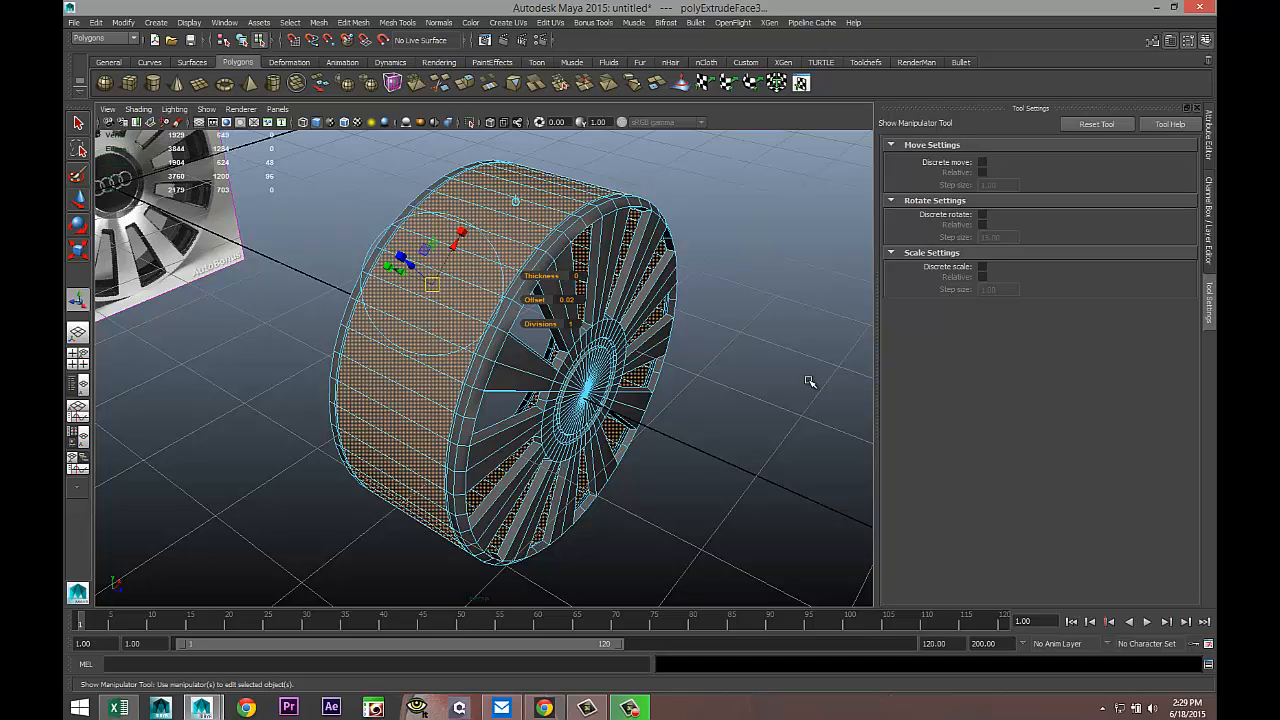
{"action": "left_click", "coordinate": [565, 300]}
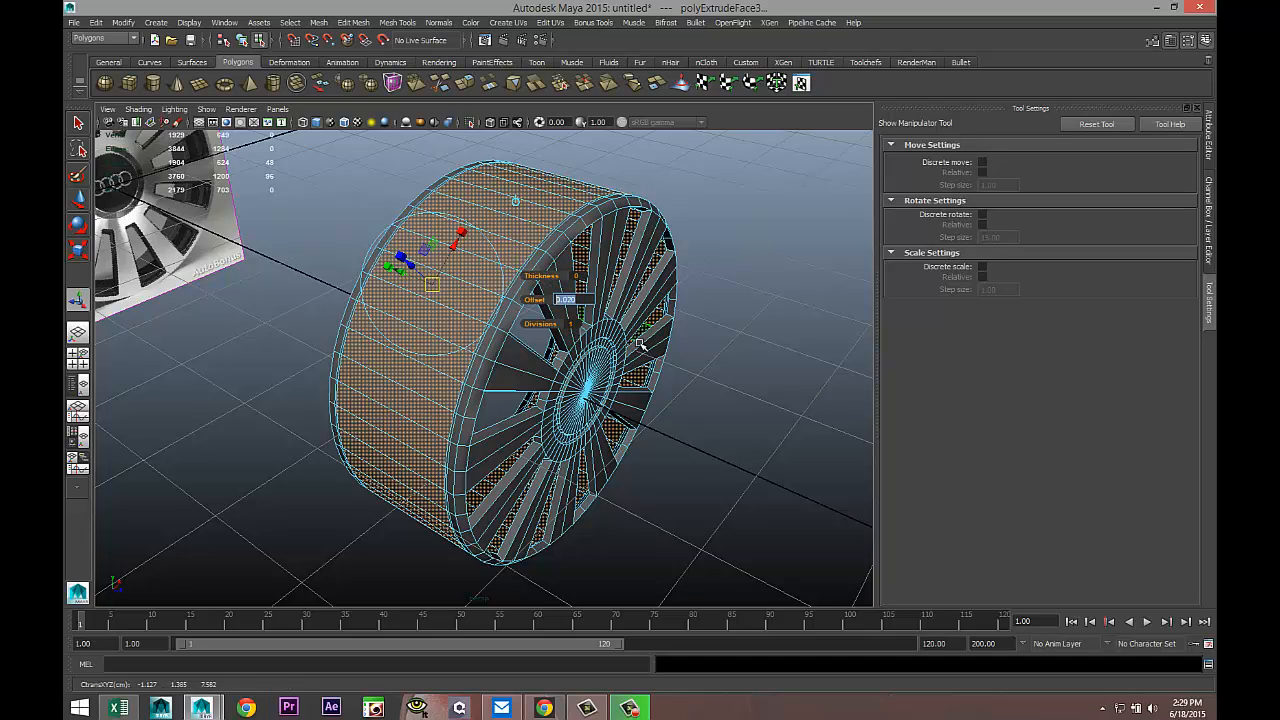
{"action": "key", "text": "Return"}
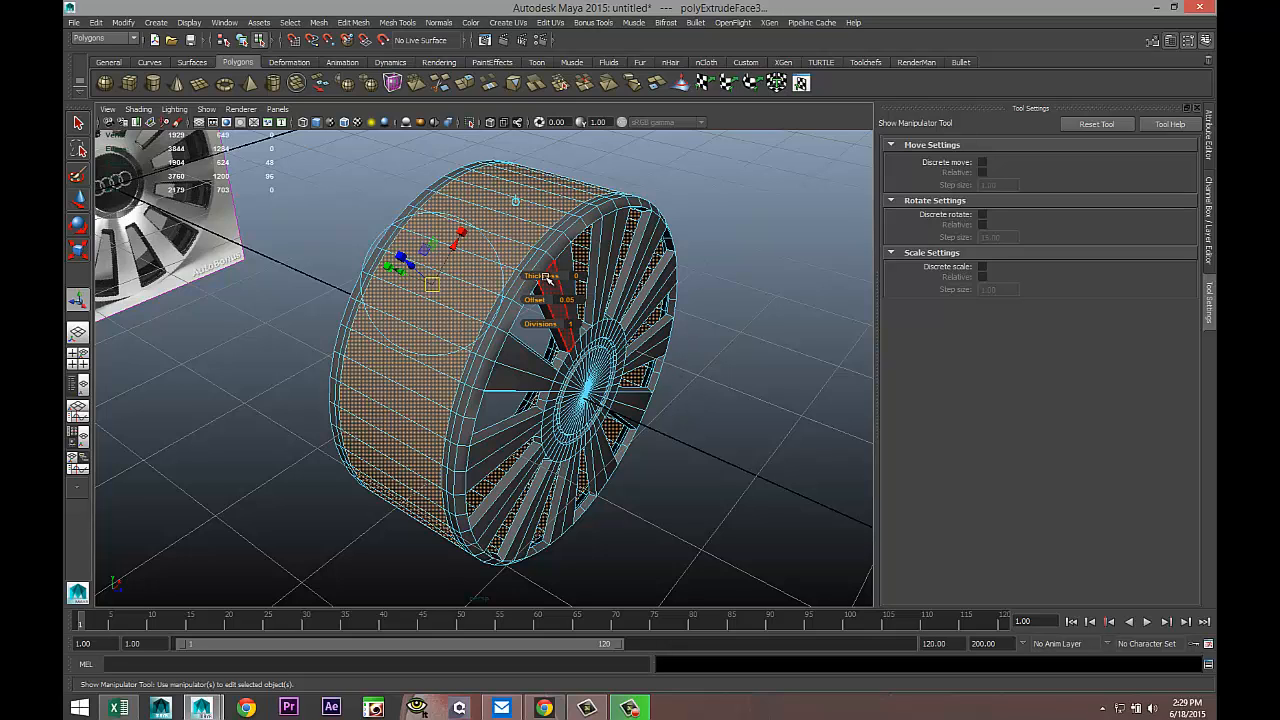
Set the barrel extrusion's thickness to -0.04 to recess the ring, and clear the selection
{"action": "left_click_drag", "start_coordinate": [545, 279], "coordinate": [549, 282]}
{"action": "left_click", "coordinate": [586, 279]}
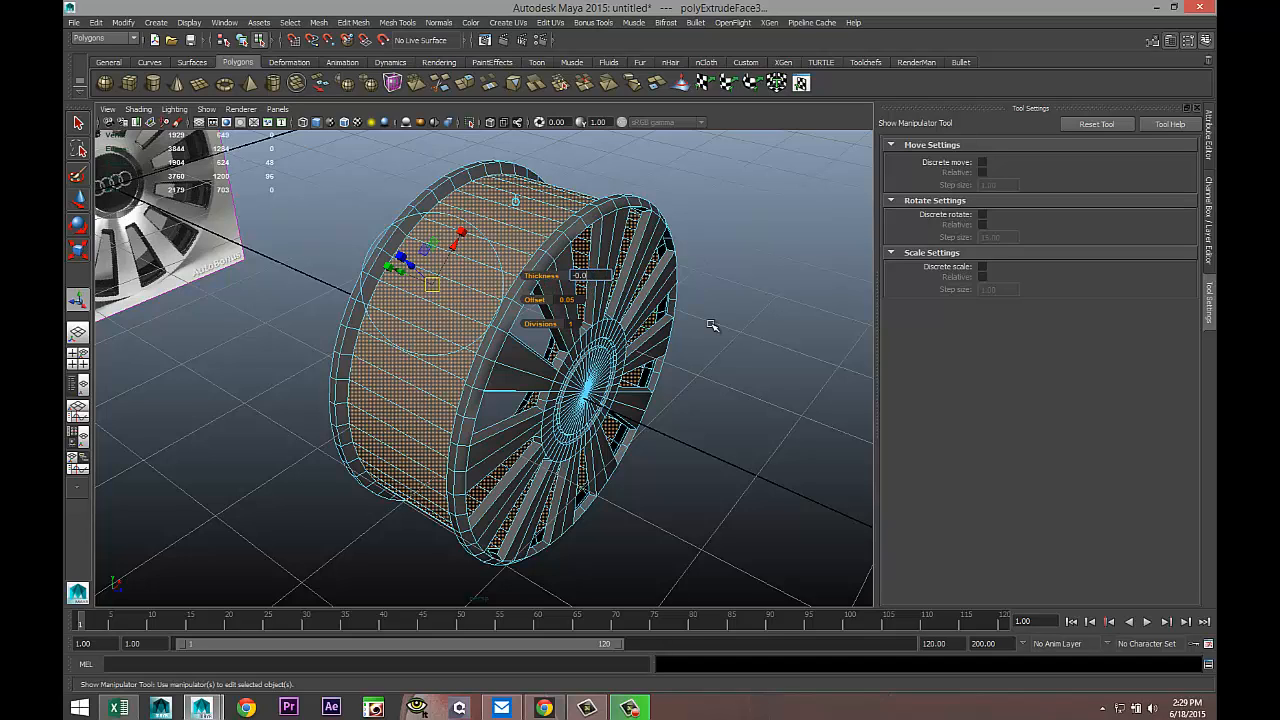
{"action": "type", "text": "-0.04"}
{"action": "key", "text": "Return"}
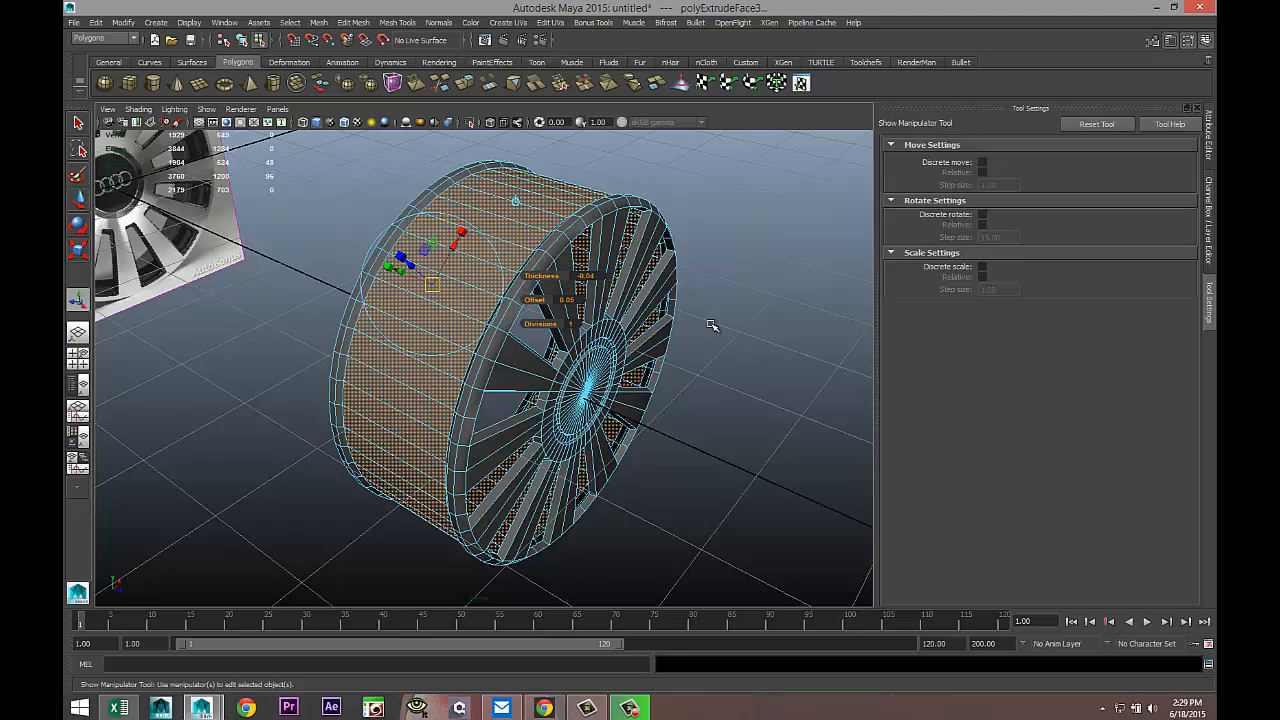
{"action": "left_click", "coordinate": [726, 487]}
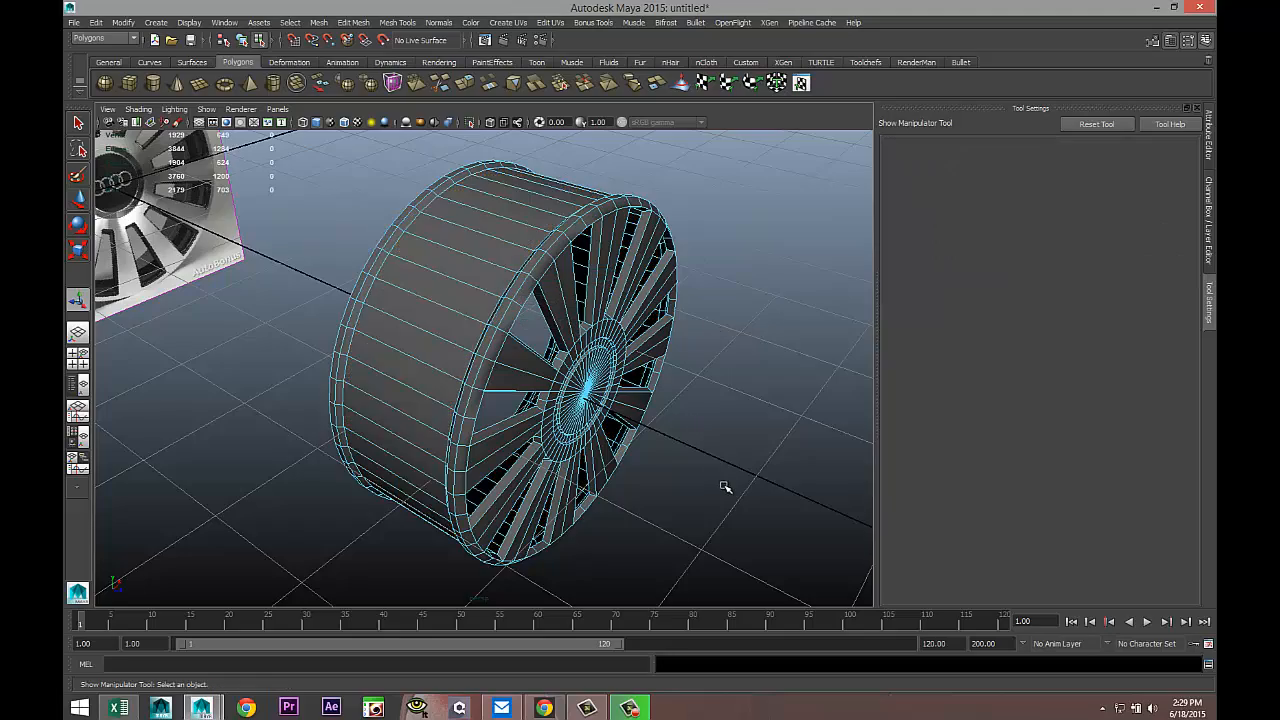
Insert 2 edge loops around the recessed barrel surface and scale them slightly apart along the wheel's axis
{"action": "scroll", "coordinate": [670, 499], "scroll_direction": "up", "scroll_amount": 3}
{"action": "left_click_drag", "start_coordinate": [677, 500], "coordinate": [755, 481], "text": "alt"}
{"action": "middle_click_drag", "start_coordinate": [712, 497], "coordinate": [651, 548], "text": "alt"}
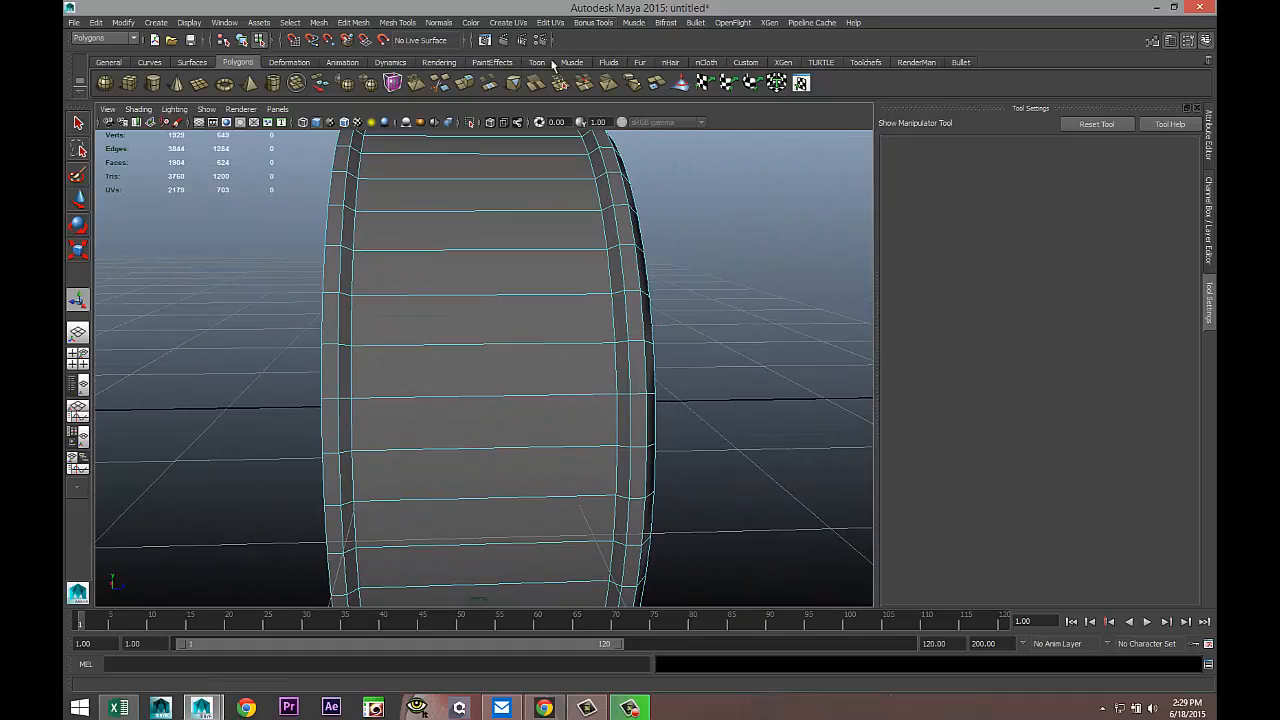
{"action": "left_click", "coordinate": [397, 22]}
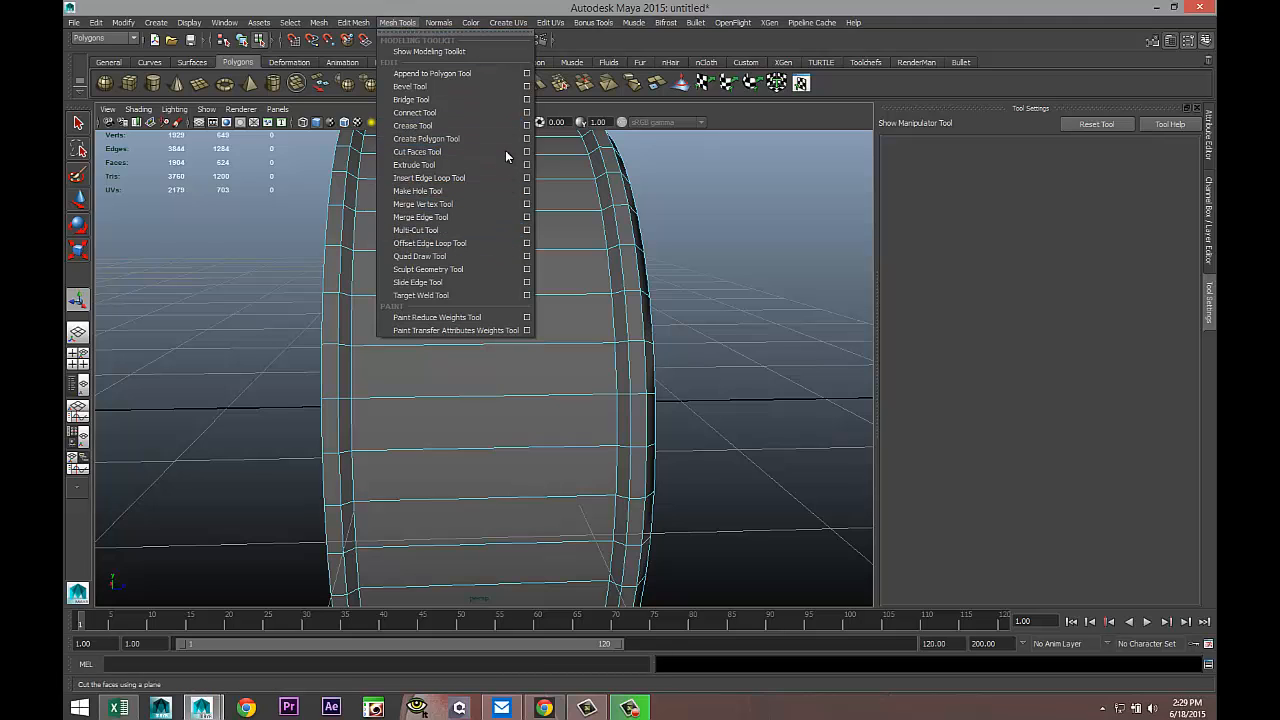
{"action": "left_click", "coordinate": [508, 177]}
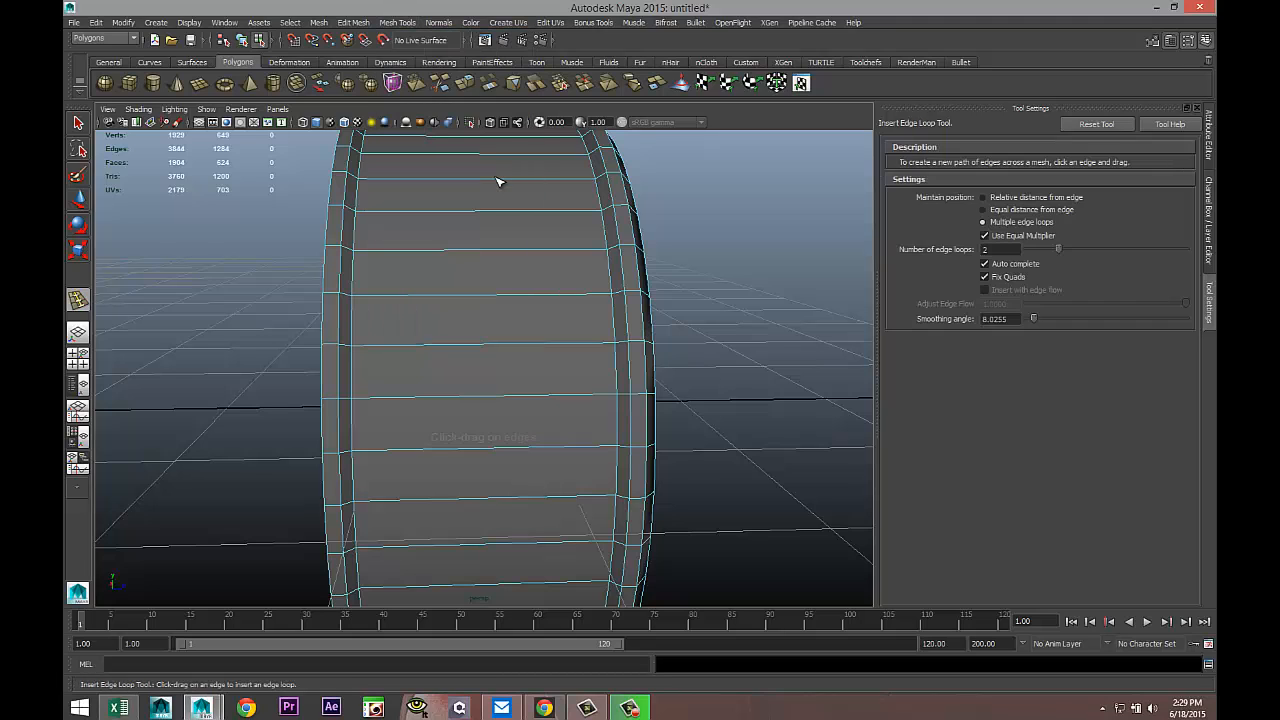
{"action": "left_click", "coordinate": [508, 255]}
{"action": "scroll", "coordinate": [614, 362], "scroll_direction": "down", "scroll_amount": 4}
{"action": "scroll", "coordinate": [617, 371], "scroll_direction": "up", "scroll_amount": 2}
{"action": "key", "text": "r"}
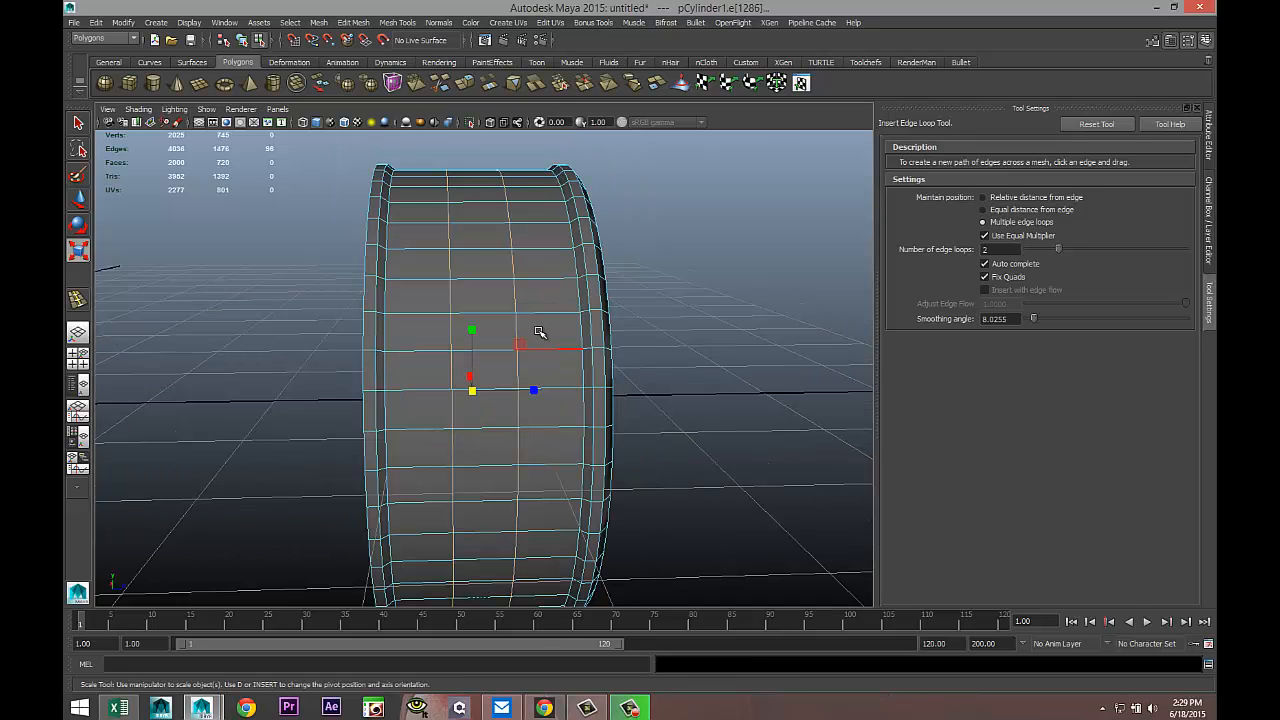
{"action": "left_click_drag", "start_coordinate": [535, 393], "coordinate": [577, 408]}
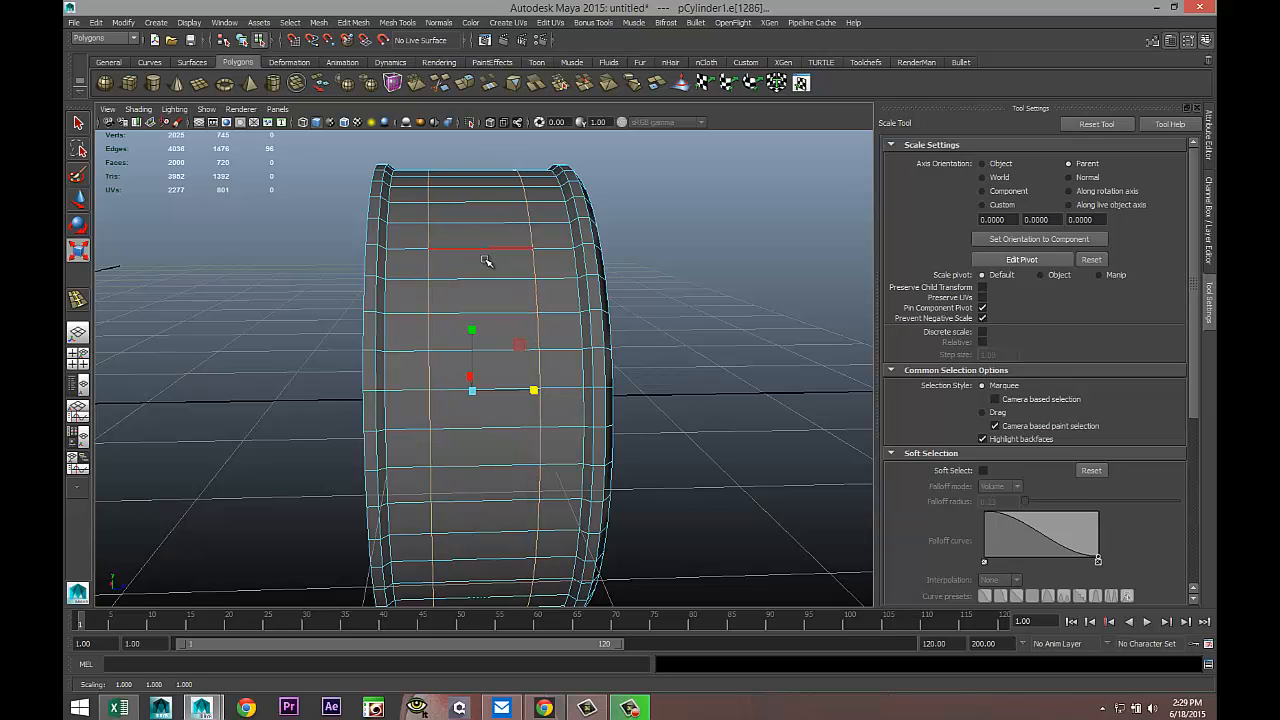
Extrude the full ring of barrel faces between the two new edge loops, scale it slightly inward, and clear the selection
{"action": "key", "text": "q"}
{"action": "right_click_drag", "start_coordinate": [486, 266], "coordinate": [486, 290]}
{"action": "left_click", "coordinate": [495, 268]}
{"action": "double_click", "coordinate": [495, 242], "text": "shift"}
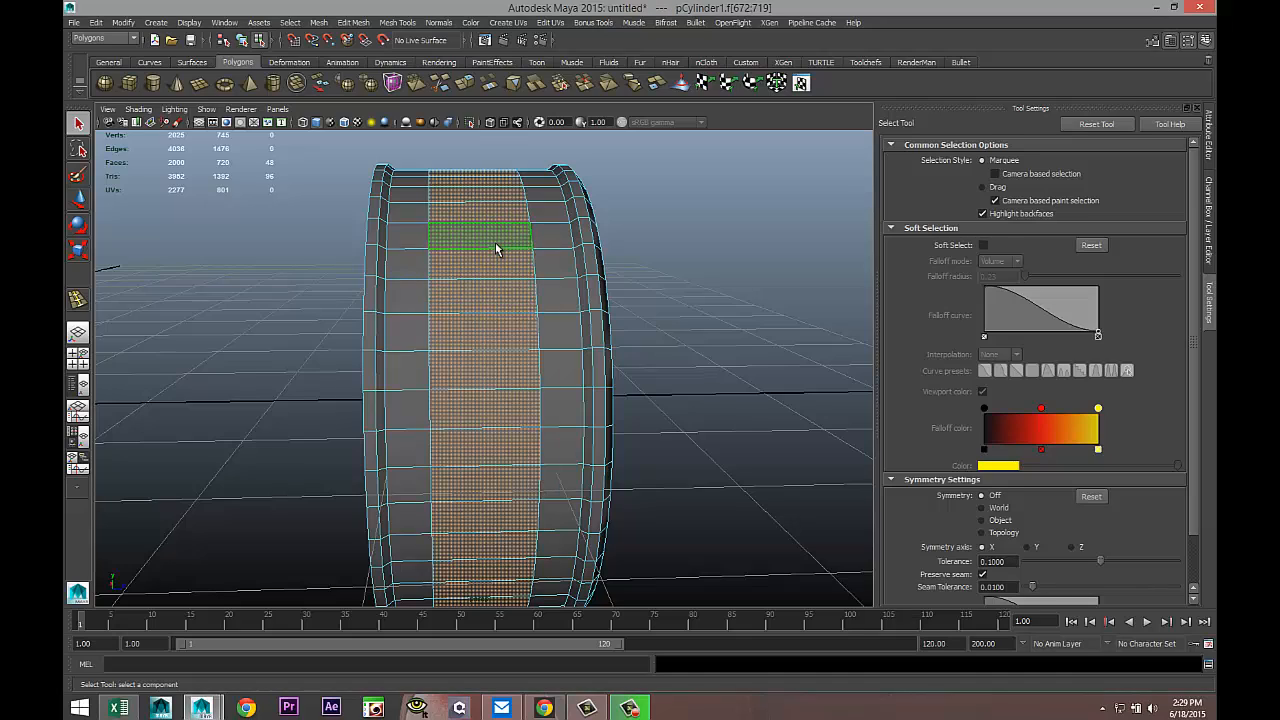
{"action": "left_click_drag", "start_coordinate": [686, 350], "coordinate": [644, 378], "text": "alt"}
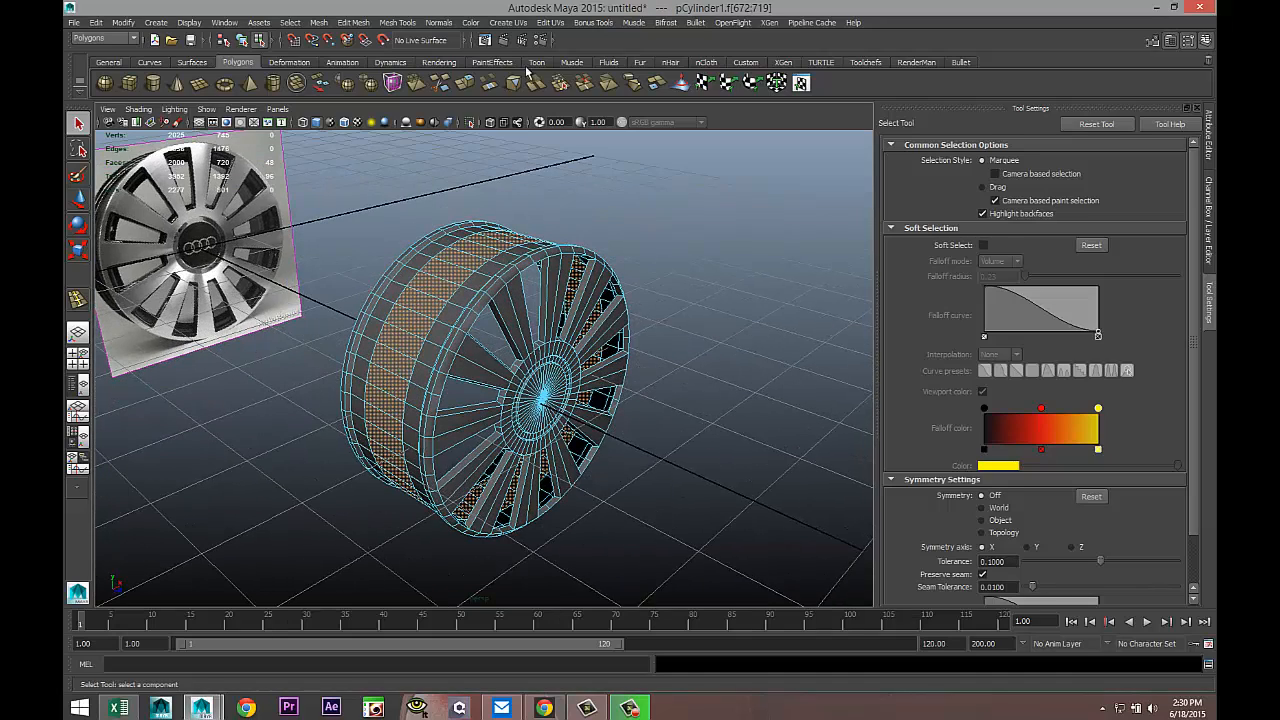
{"action": "left_click", "coordinate": [353, 22]}
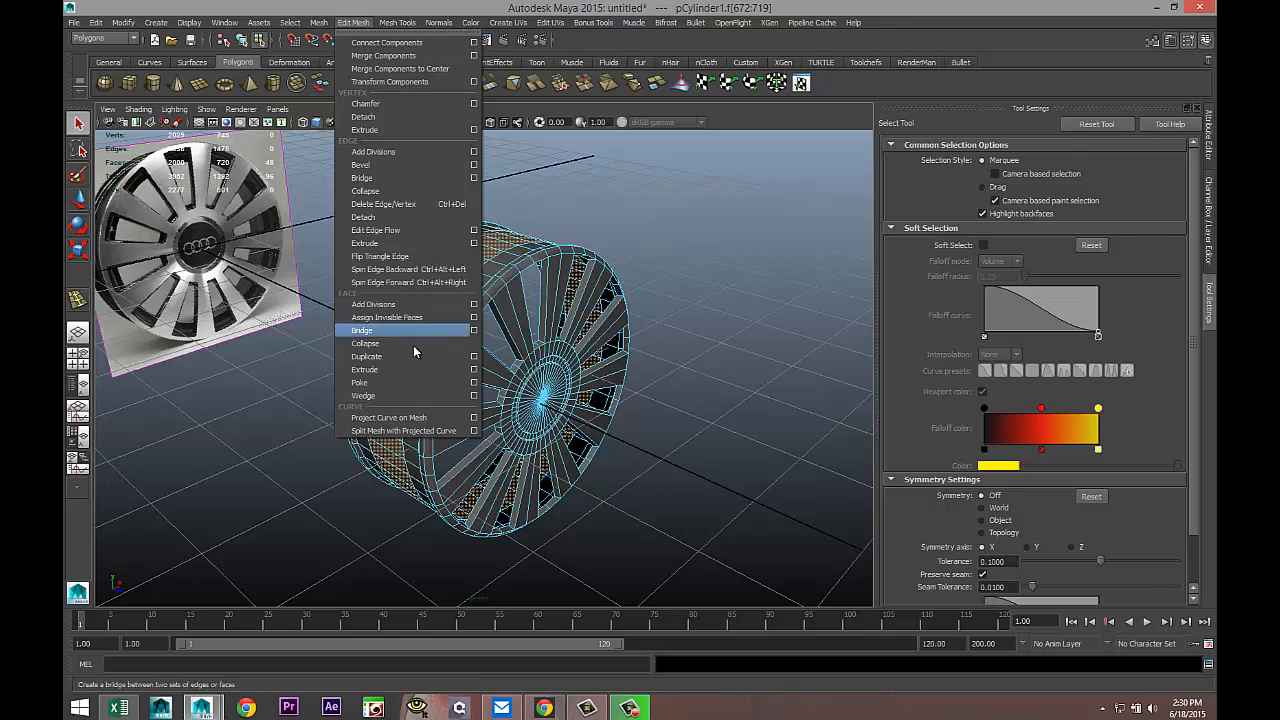
{"action": "left_click", "coordinate": [423, 370]}
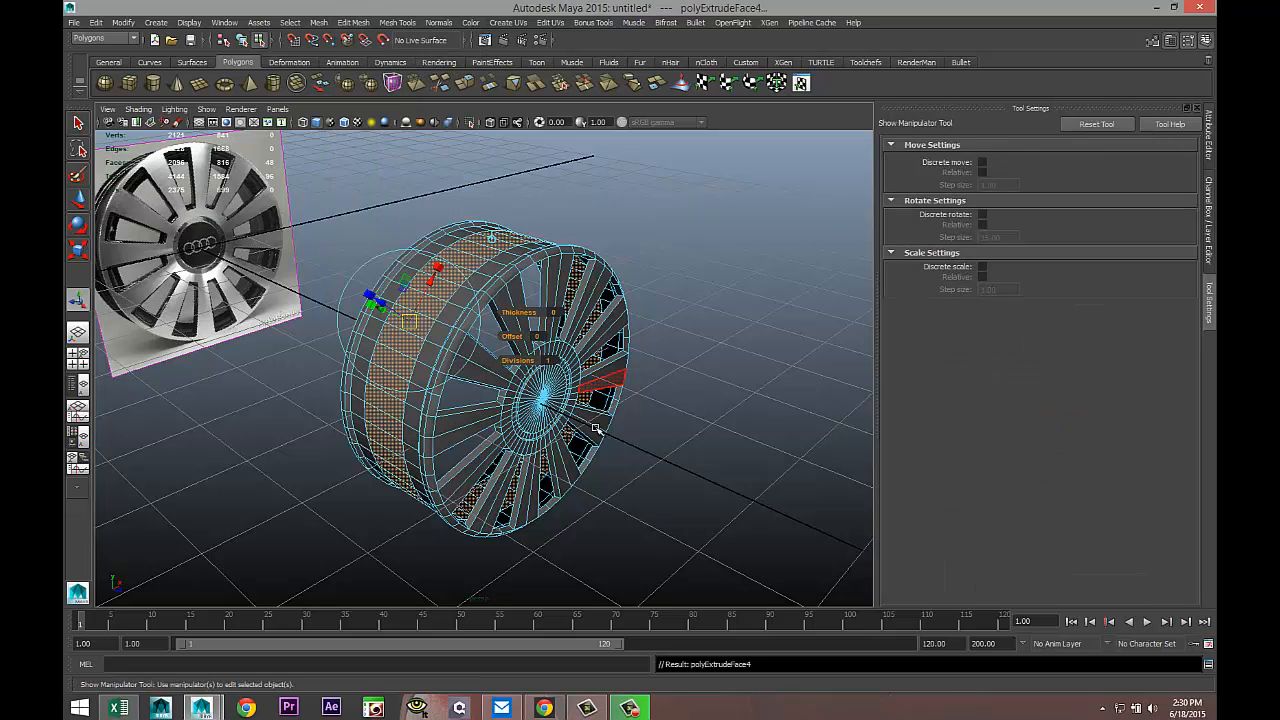
{"action": "key", "text": "r"}
{"action": "left_click_drag", "start_coordinate": [499, 378], "coordinate": [498, 379]}
{"action": "left_click", "coordinate": [600, 150]}
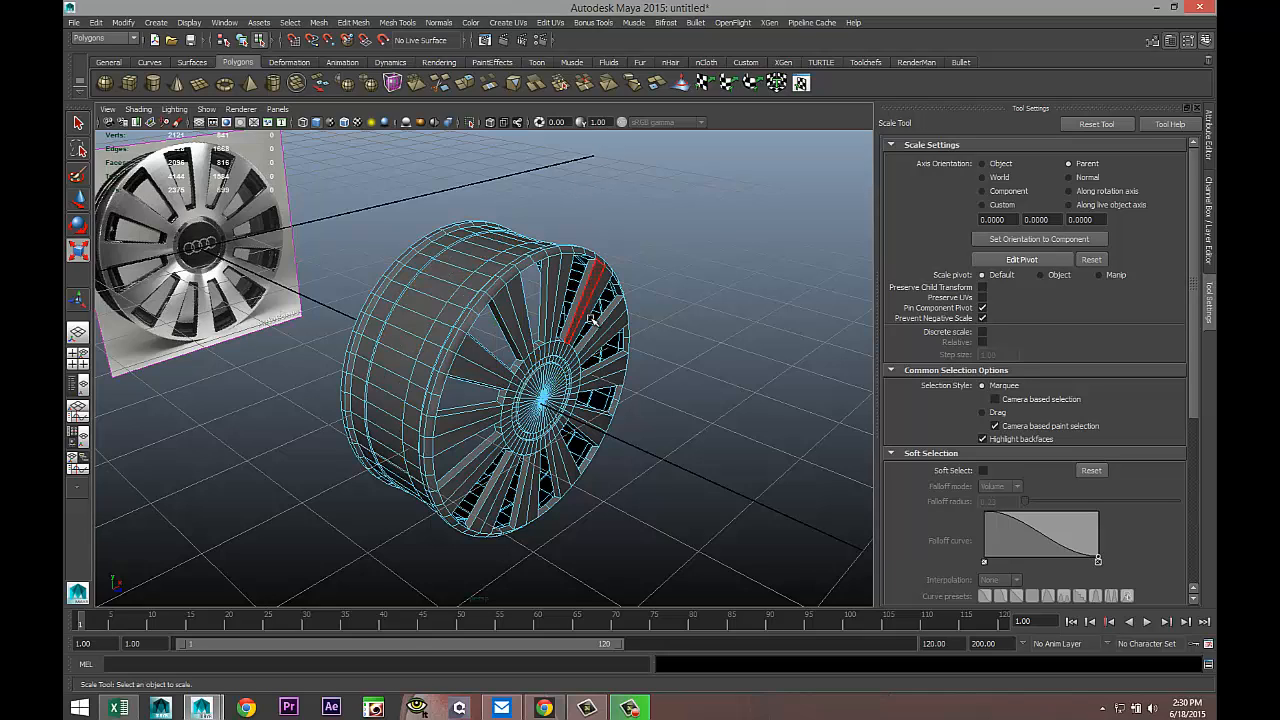
Examine the wheel rim's barrel, spokes and hub from several angles against the reference image
{"action": "scroll", "coordinate": [592, 320], "scroll_direction": "up", "scroll_amount": 5}
{"action": "scroll", "coordinate": [592, 324], "scroll_direction": "down", "scroll_amount": 4}
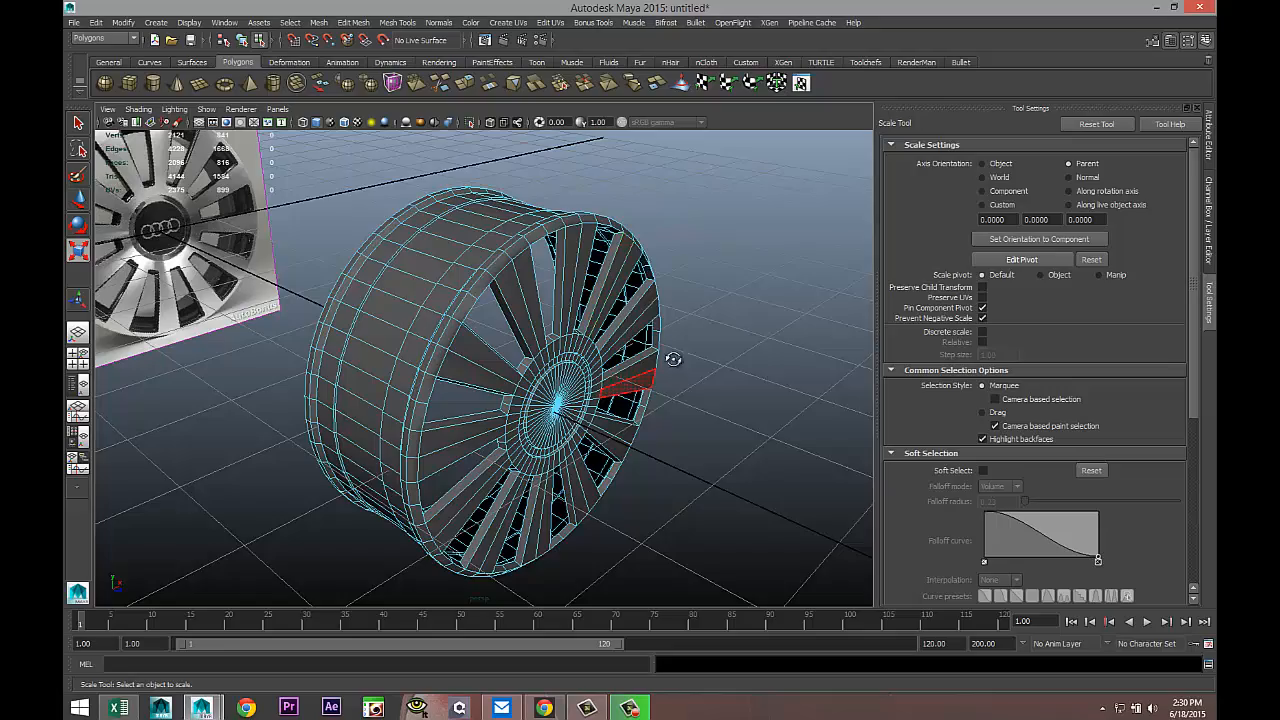
{"action": "left_click_drag", "start_coordinate": [672, 358], "coordinate": [649, 371], "text": "alt"}
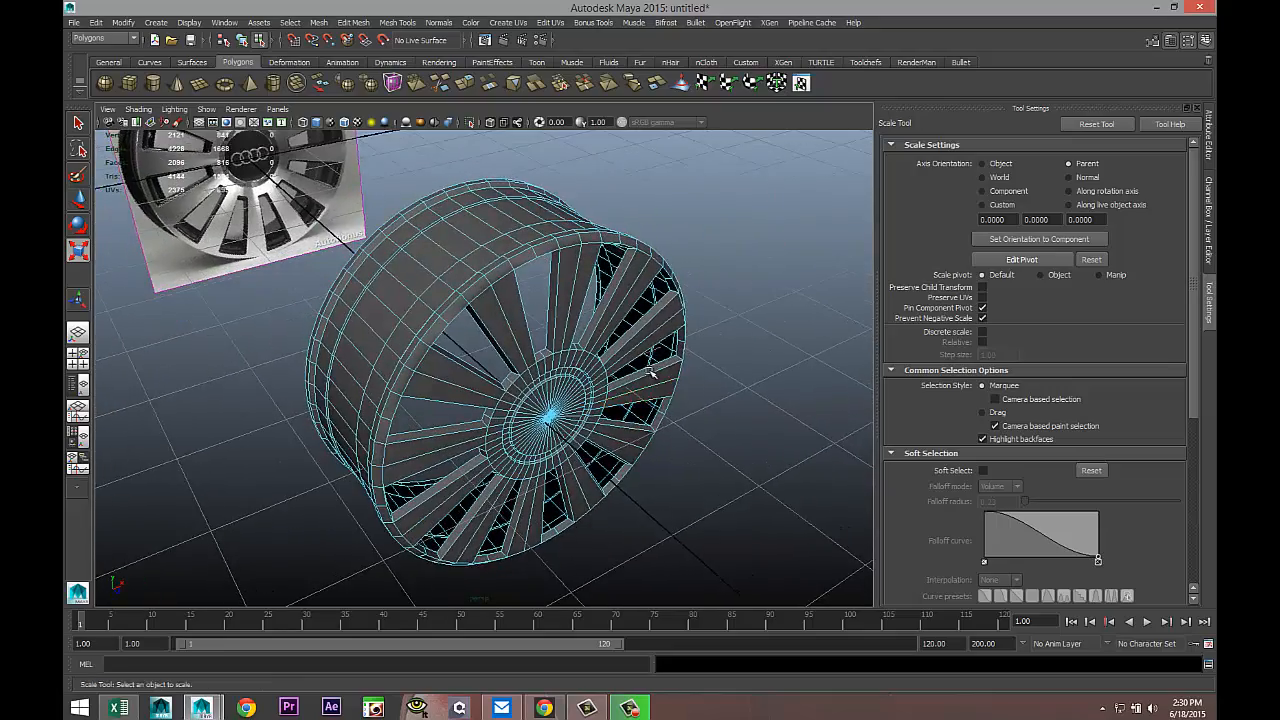
{"action": "middle_click_drag", "start_coordinate": [649, 371], "coordinate": [549, 310], "text": "alt"}
{"action": "scroll", "coordinate": [608, 328], "scroll_direction": "down", "scroll_amount": 3}
{"action": "left_click_drag", "start_coordinate": [643, 352], "coordinate": [633, 382], "text": "alt"}
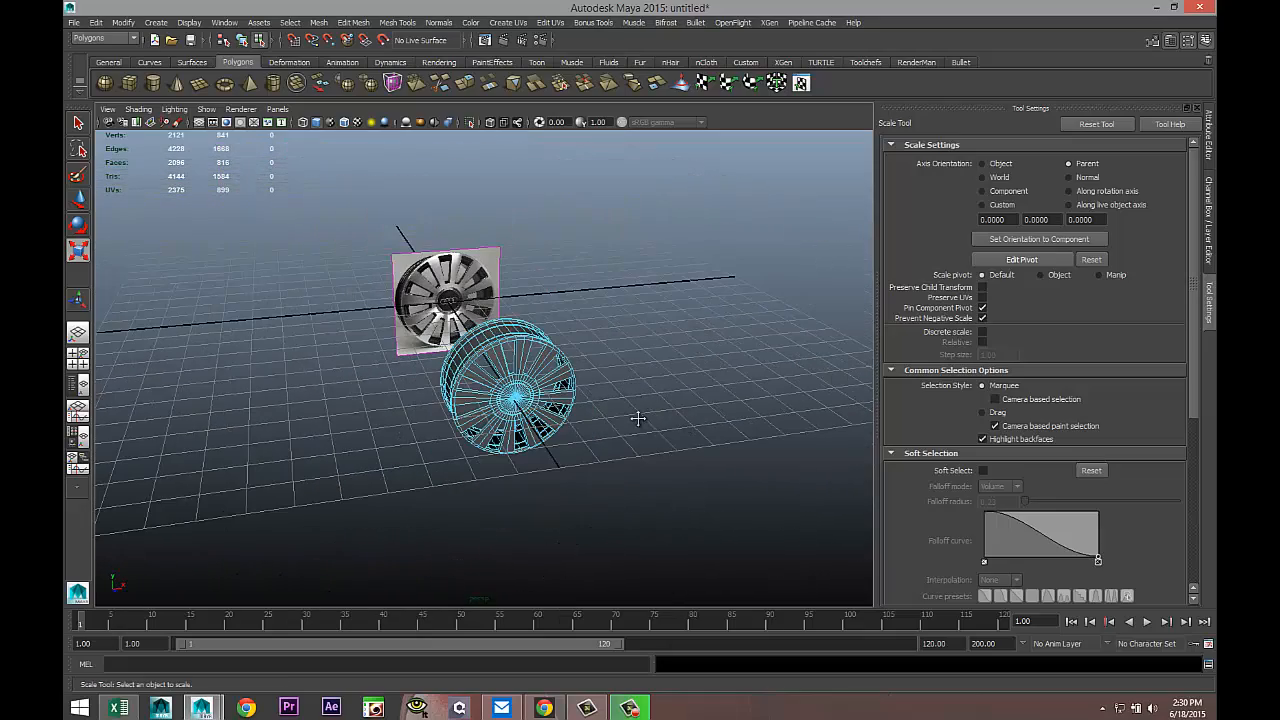
{"action": "middle_click_drag", "start_coordinate": [638, 418], "coordinate": [571, 372], "text": "alt"}
{"action": "scroll", "coordinate": [571, 374], "scroll_direction": "up", "scroll_amount": 3}
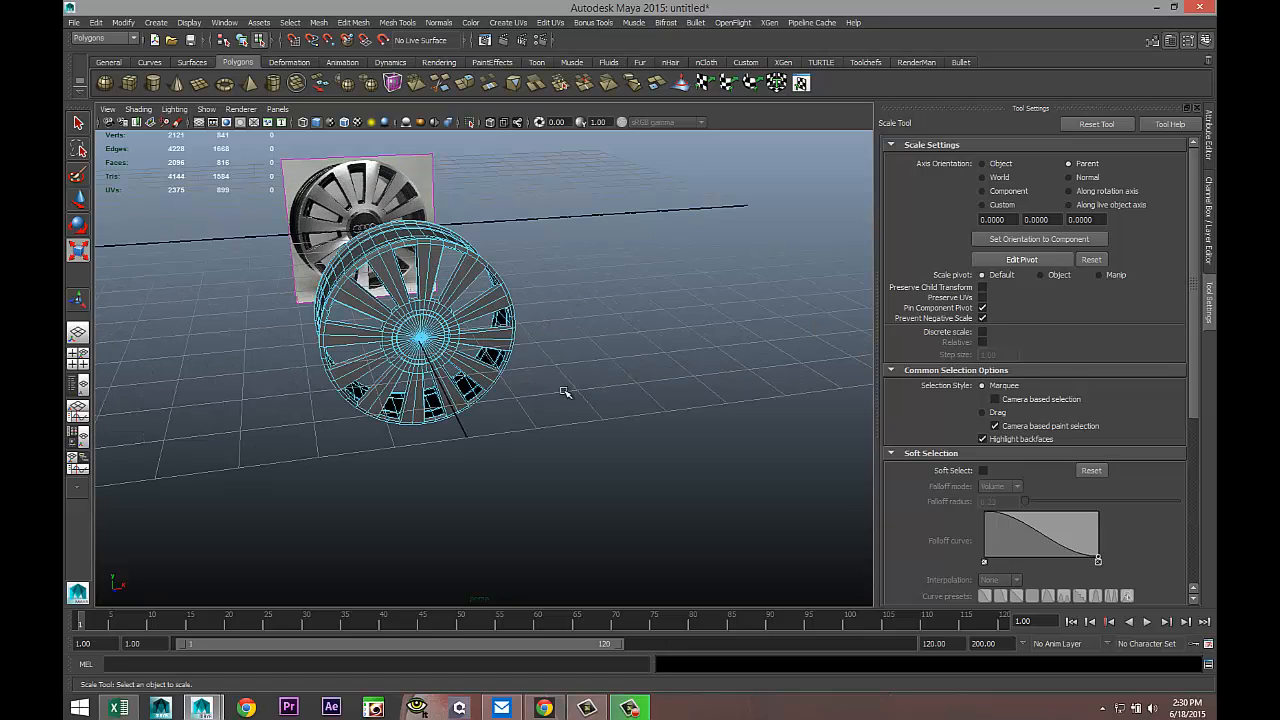
Import audi logo.jpg from the Desktop as an image plane in the front view, and deselect it in the perspective view
{"action": "left_click", "coordinate": [79, 362]}
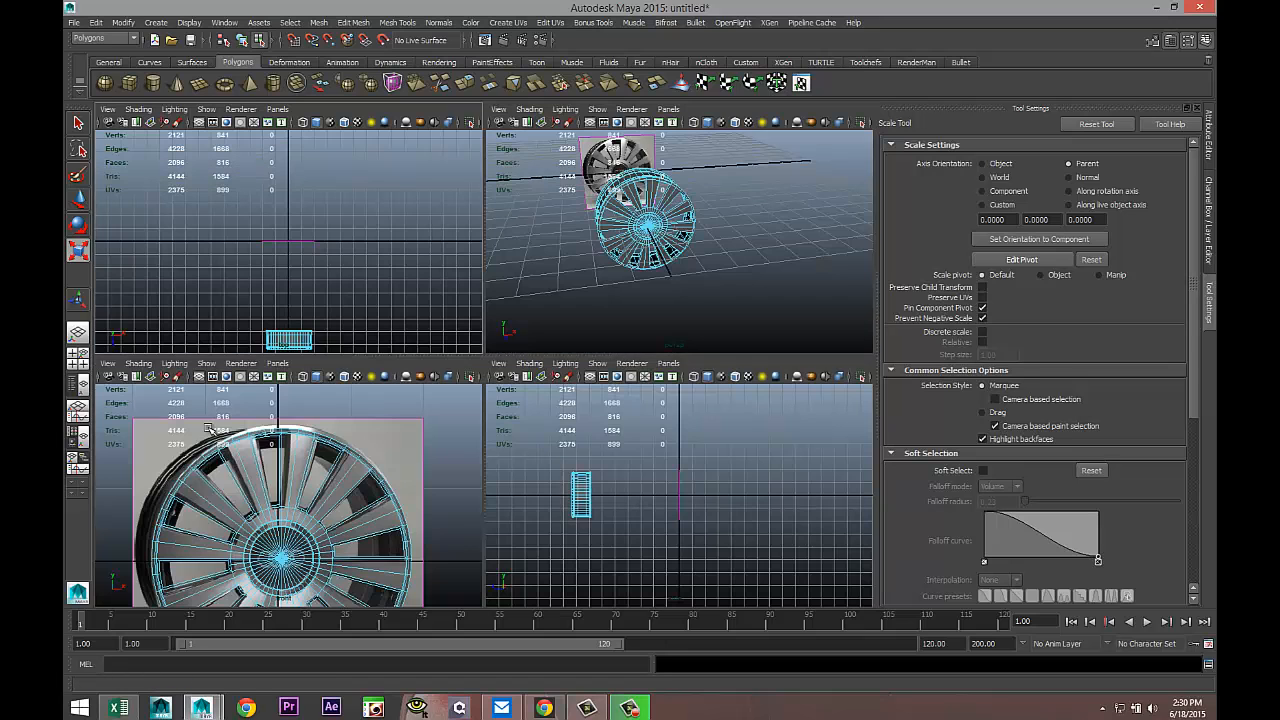
{"action": "left_click", "coordinate": [107, 363]}
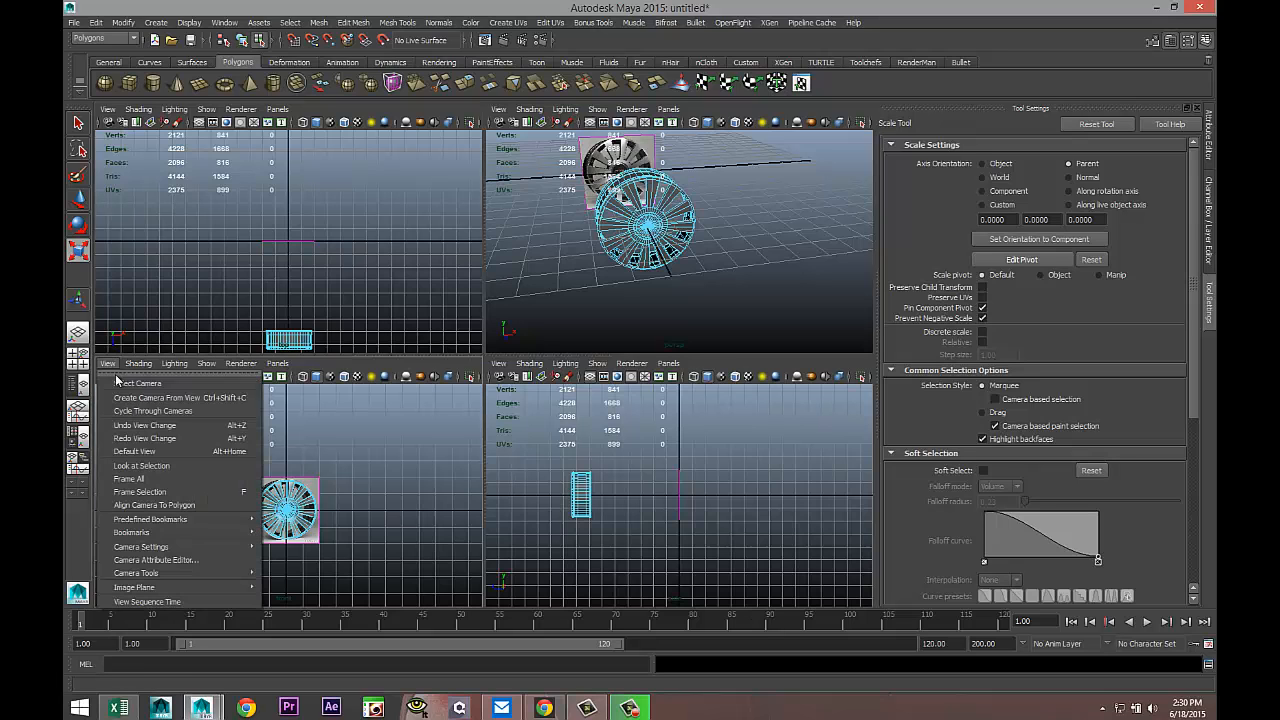
{"action": "mouse_move", "coordinate": [210, 548]}
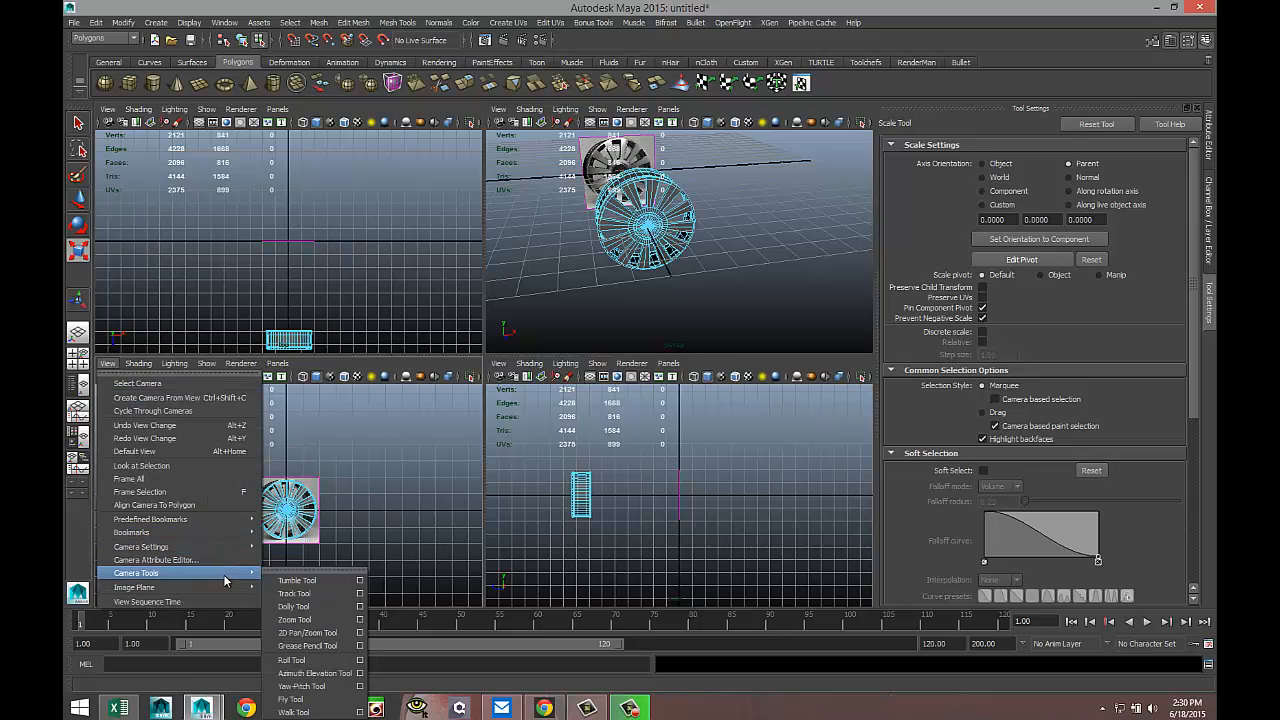
{"action": "mouse_move", "coordinate": [255, 587]}
{"action": "left_click", "coordinate": [296, 598]}
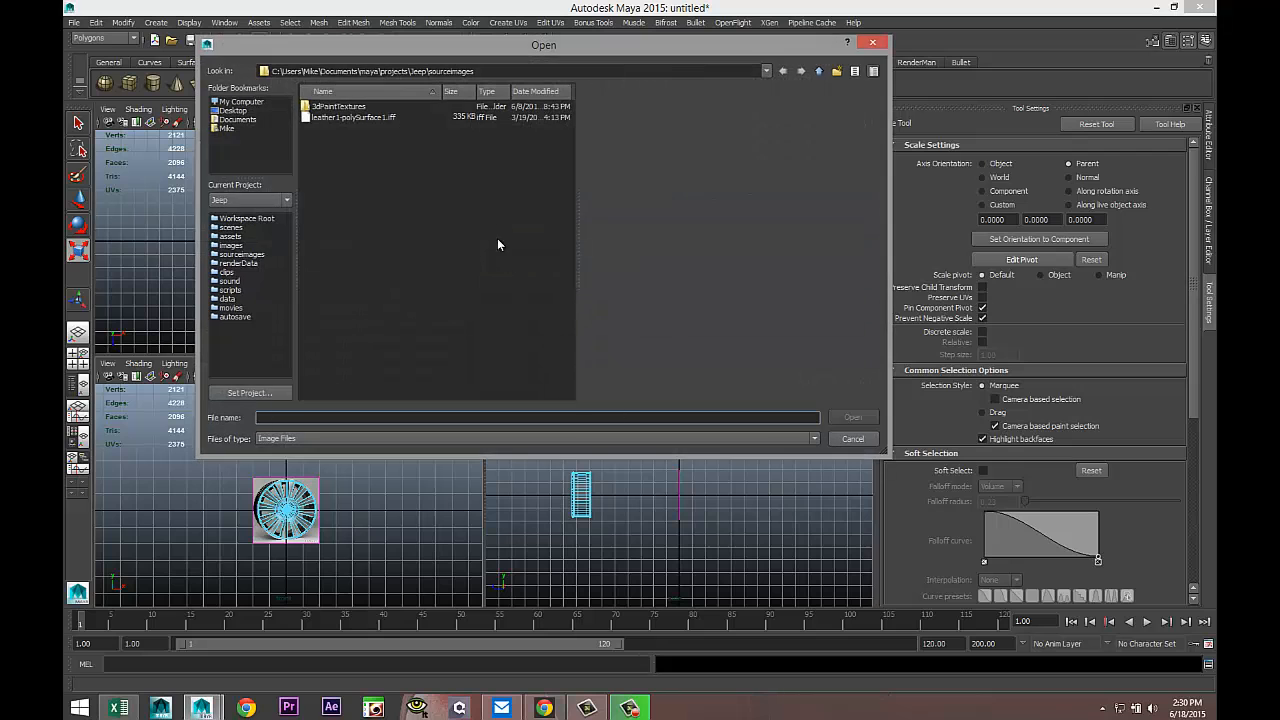
{"action": "left_click", "coordinate": [248, 111]}
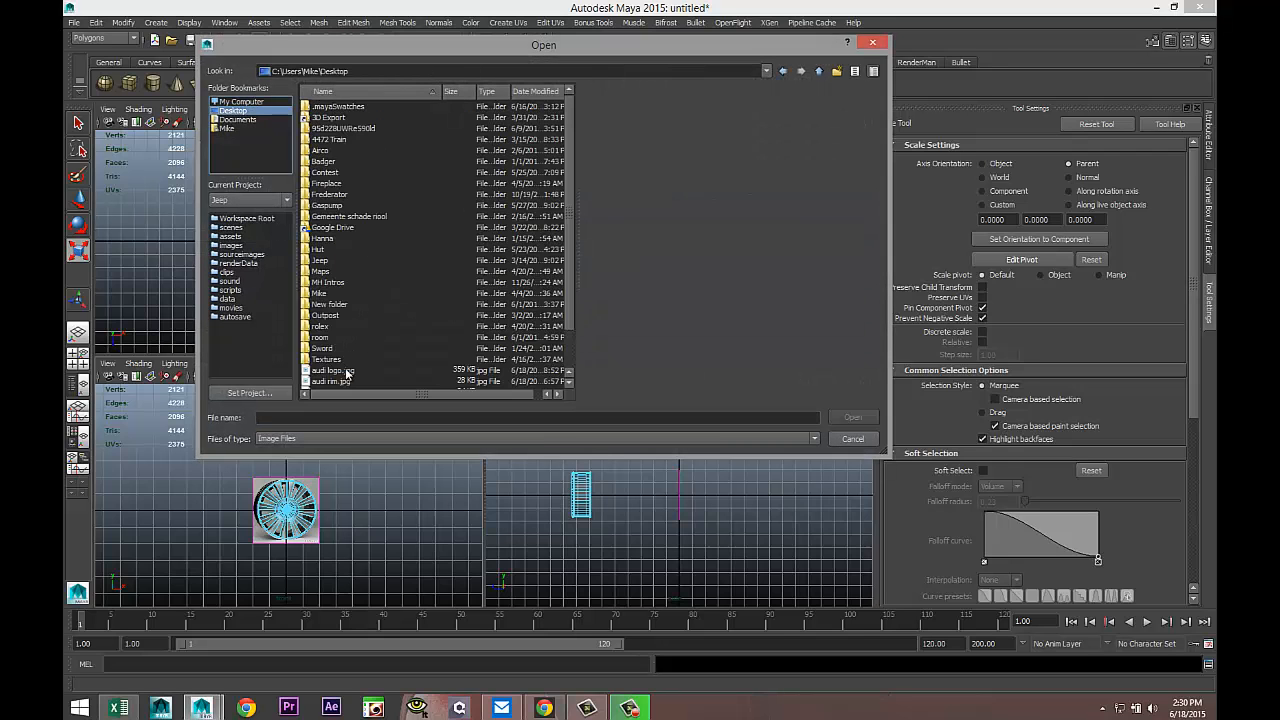
{"action": "left_click", "coordinate": [336, 371]}
{"action": "left_click", "coordinate": [850, 418]}
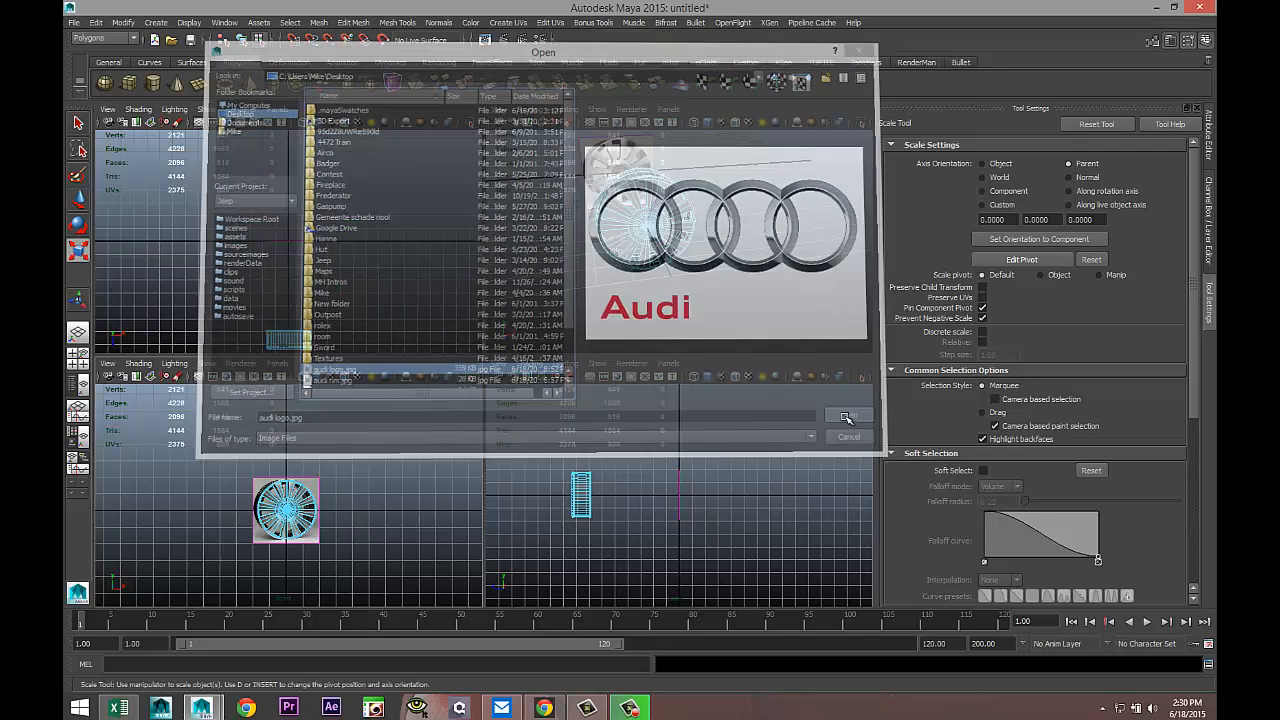
{"action": "key", "text": "space"}
{"action": "scroll", "coordinate": [605, 360], "scroll_direction": "down", "scroll_amount": 5}
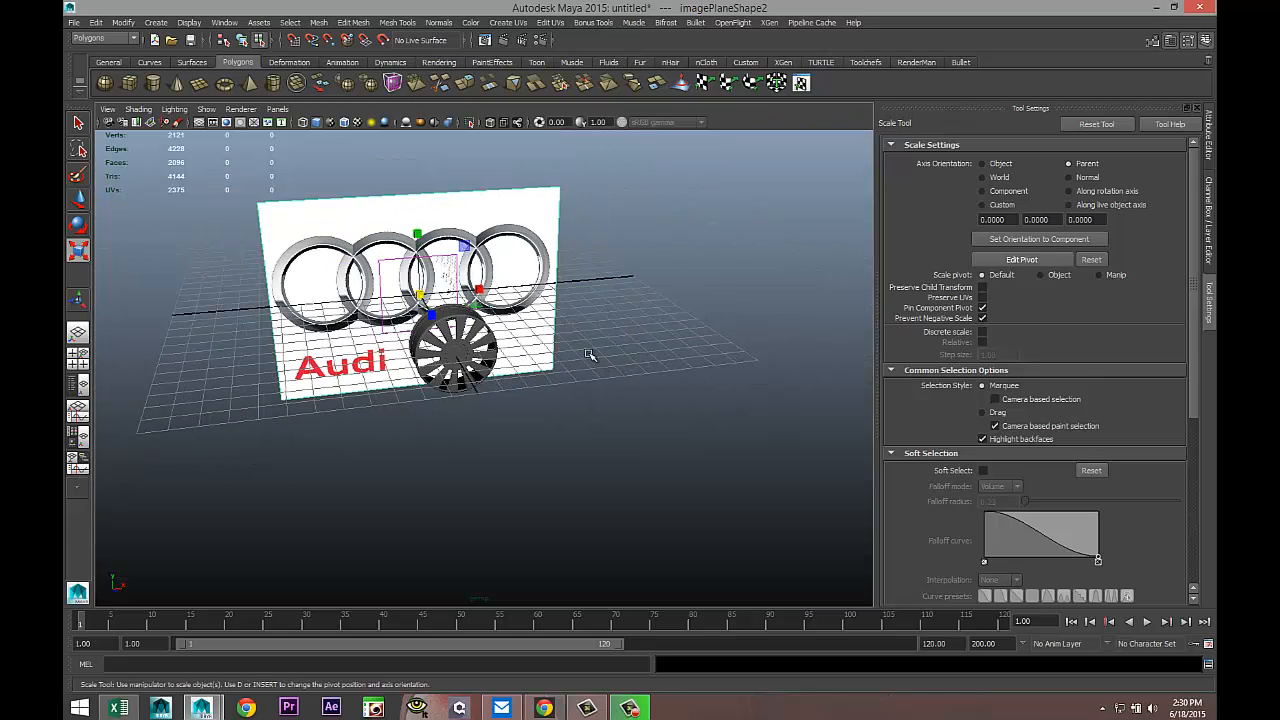
{"action": "left_click_drag", "start_coordinate": [580, 339], "coordinate": [600, 377], "text": "alt"}
{"action": "middle_click_drag", "start_coordinate": [600, 377], "coordinate": [594, 411], "text": "alt"}
{"action": "scroll", "coordinate": [594, 411], "scroll_direction": "up", "scroll_amount": 1}
{"action": "scroll", "coordinate": [594, 411], "scroll_direction": "up", "scroll_amount": 3}
{"action": "left_click", "coordinate": [657, 290]}
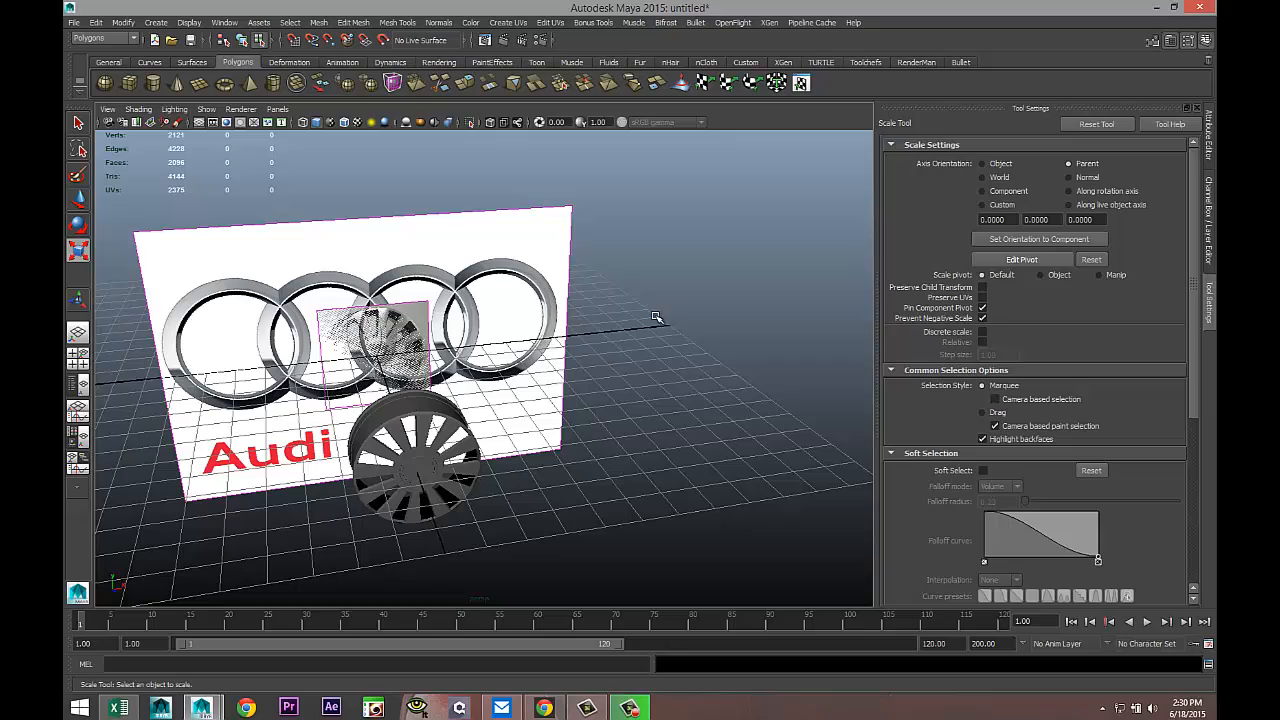
Open the attributes of the Audi logo image plane and return the wheel rim to object selection mode
{"action": "scroll", "coordinate": [655, 320], "scroll_direction": "down", "scroll_amount": 3}
{"action": "left_click_drag", "start_coordinate": [494, 437], "coordinate": [540, 423], "text": "alt"}
{"action": "key", "text": "w"}
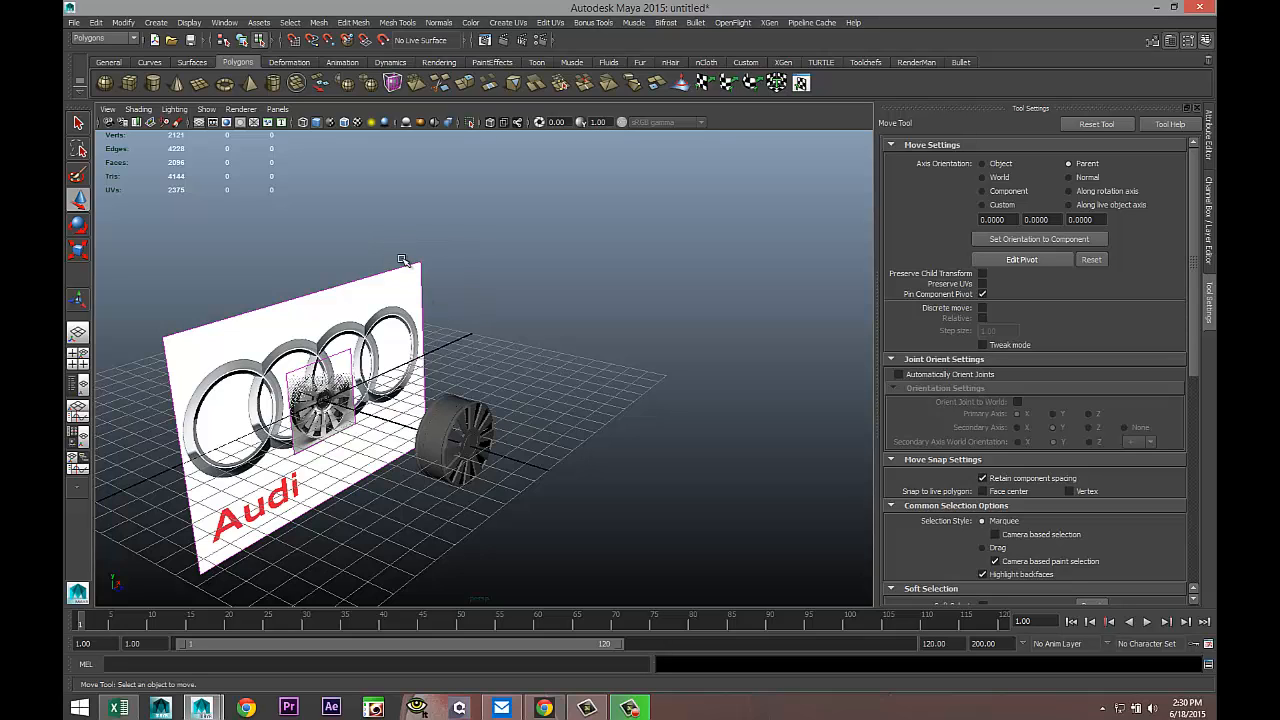
{"action": "right_click_drag", "start_coordinate": [404, 269], "coordinate": [440, 273]}
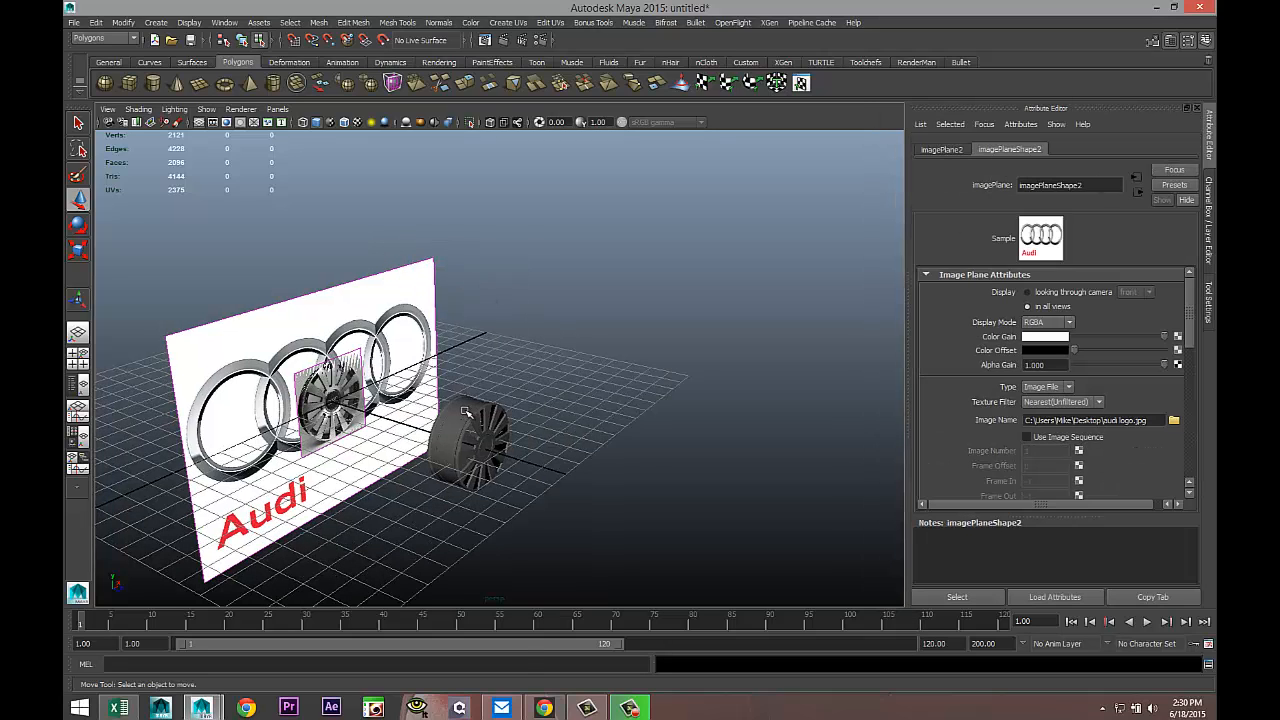
{"action": "right_click_drag", "start_coordinate": [467, 410], "coordinate": [513, 386]}
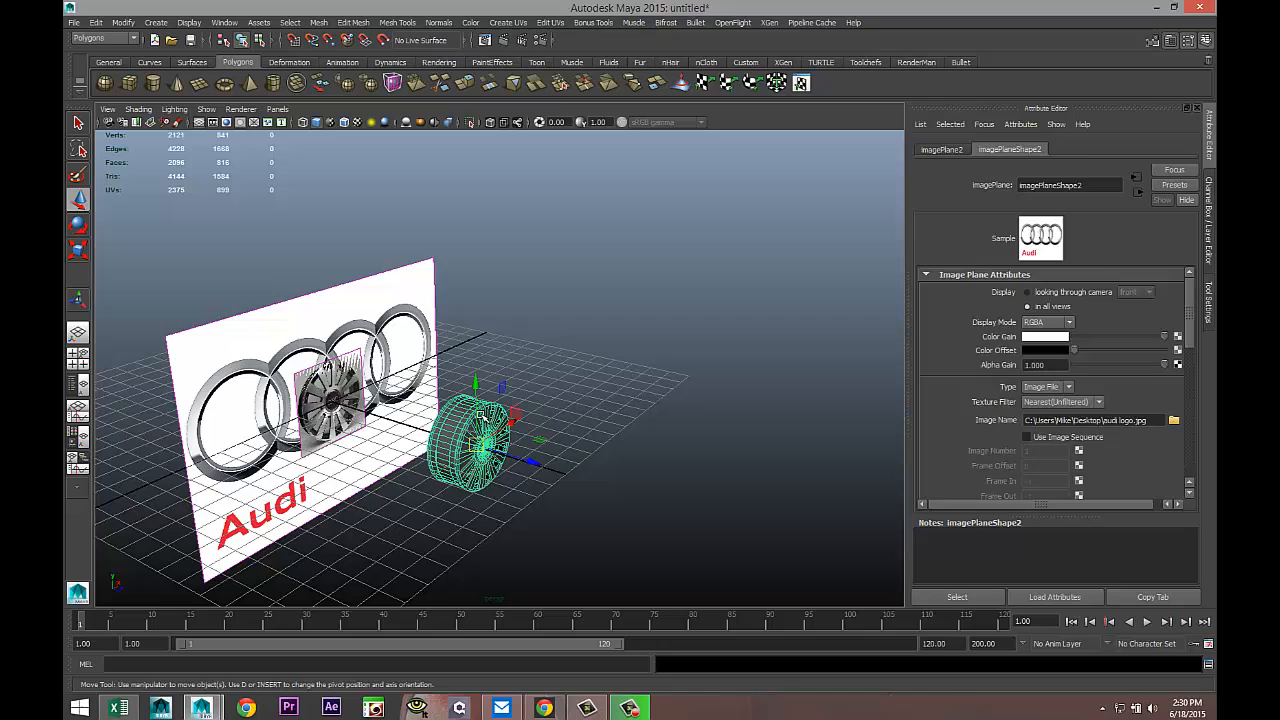
Move the Audi logo image plane back along Z away from the wheel, and shift the rim reference image about 53.5 along X
{"action": "left_click", "coordinate": [397, 281]}
{"action": "left_click", "coordinate": [397, 281]}
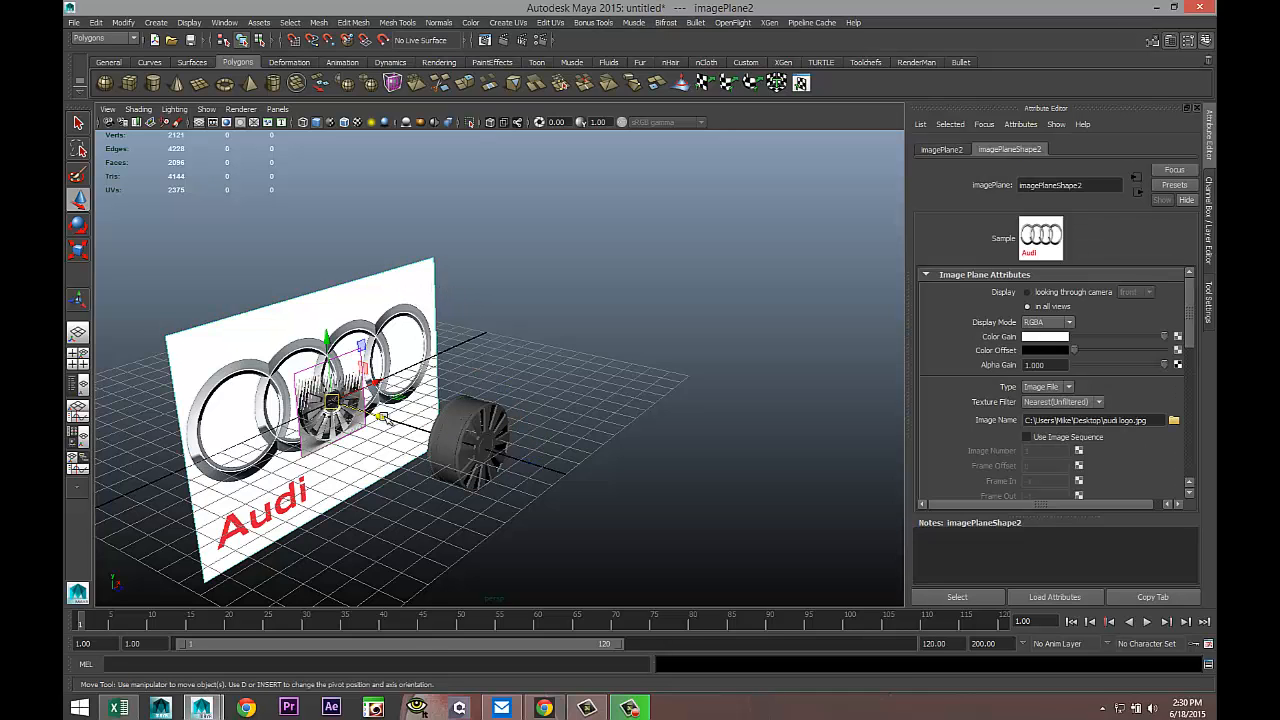
{"action": "left_click_drag", "start_coordinate": [385, 418], "coordinate": [312, 398]}
{"action": "left_click", "coordinate": [360, 390]}
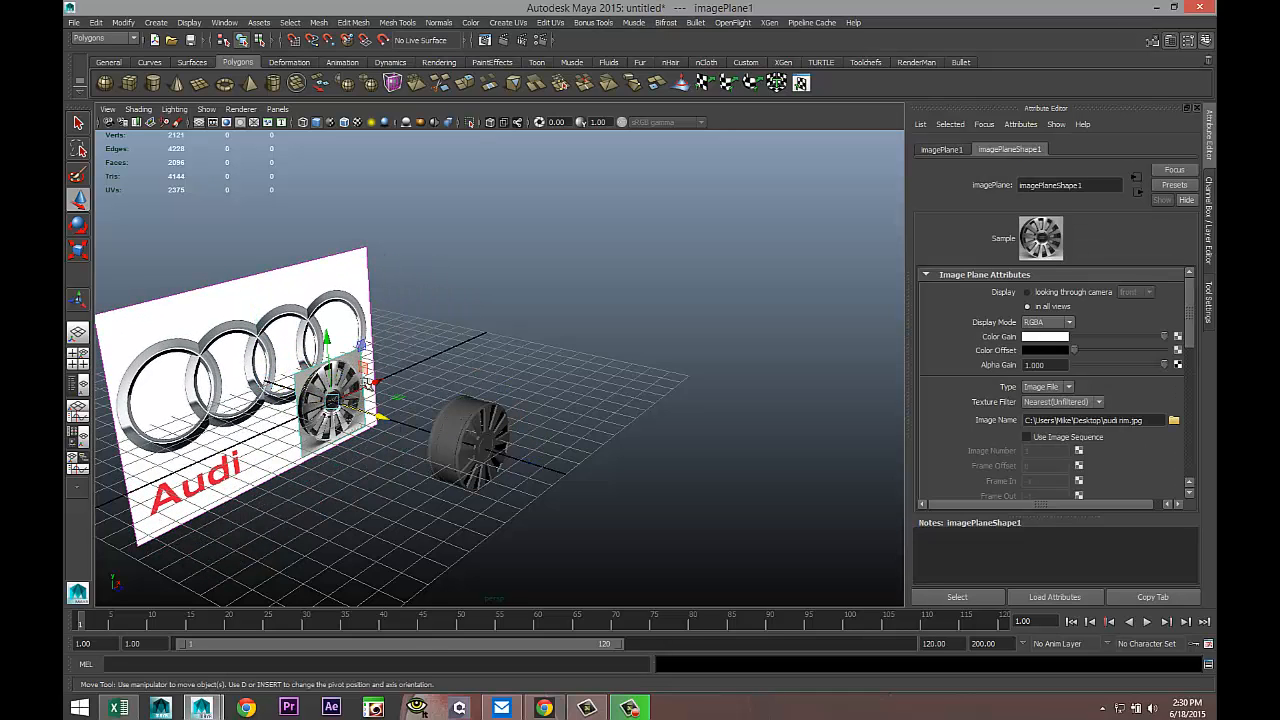
{"action": "left_click_drag", "start_coordinate": [380, 376], "coordinate": [334, 376]}
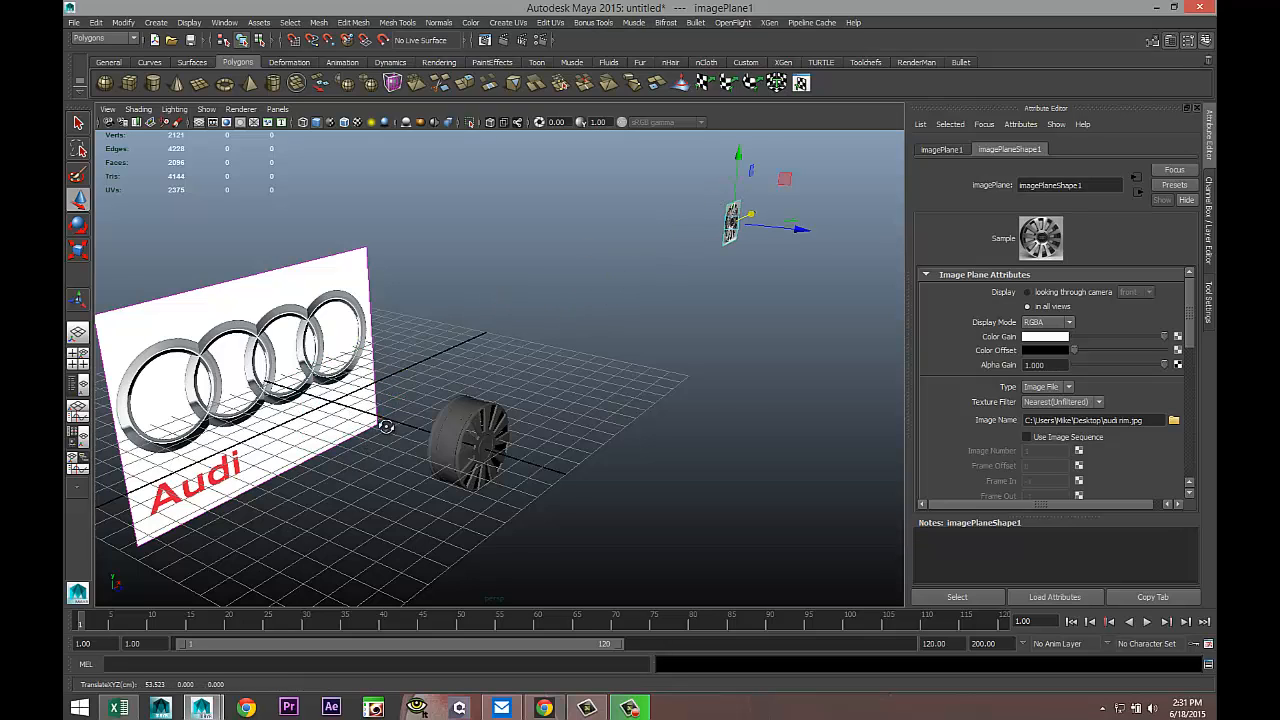
{"action": "left_click_drag", "start_coordinate": [385, 427], "coordinate": [465, 343], "text": "alt"}
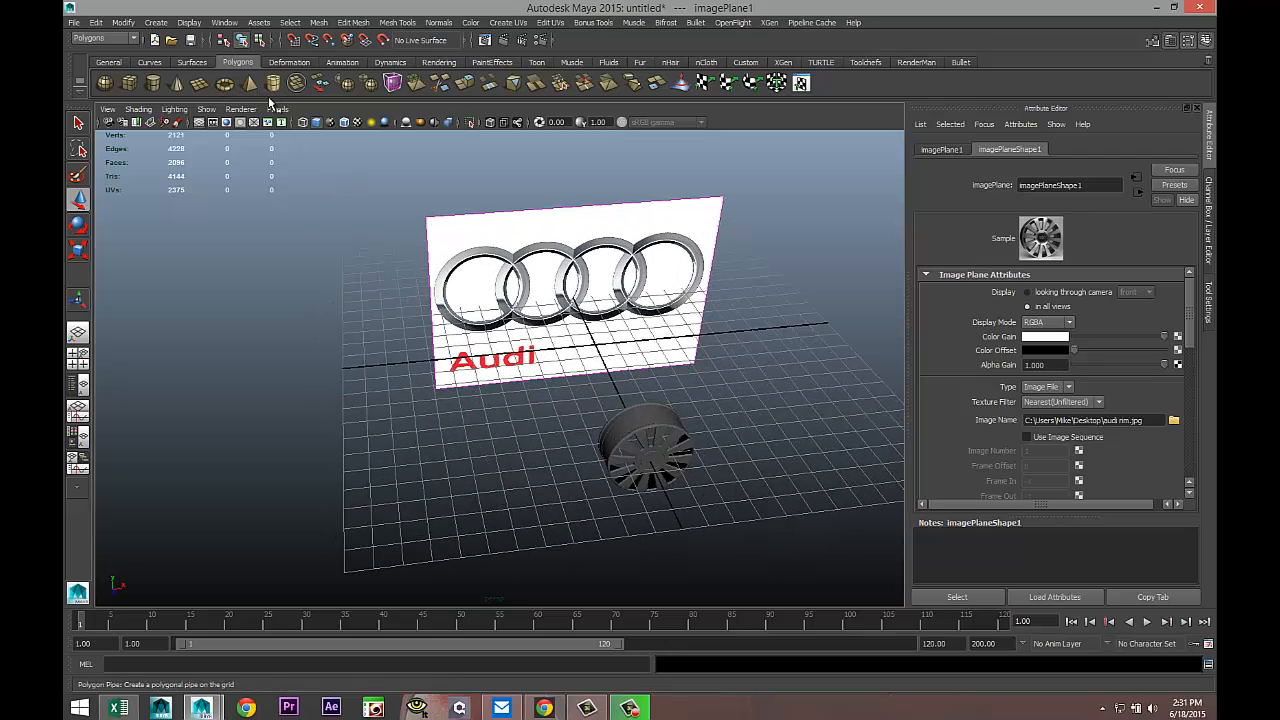
Draw a polygon pipe beside the grid, about 22 in radius and 7.7 high, and scale it down uniformly to about 0.072
{"action": "left_click", "coordinate": [272, 84]}
{"action": "scroll", "coordinate": [300, 266], "scroll_direction": "down", "scroll_amount": 3}
{"action": "left_click_drag", "start_coordinate": [312, 454], "coordinate": [417, 391]}
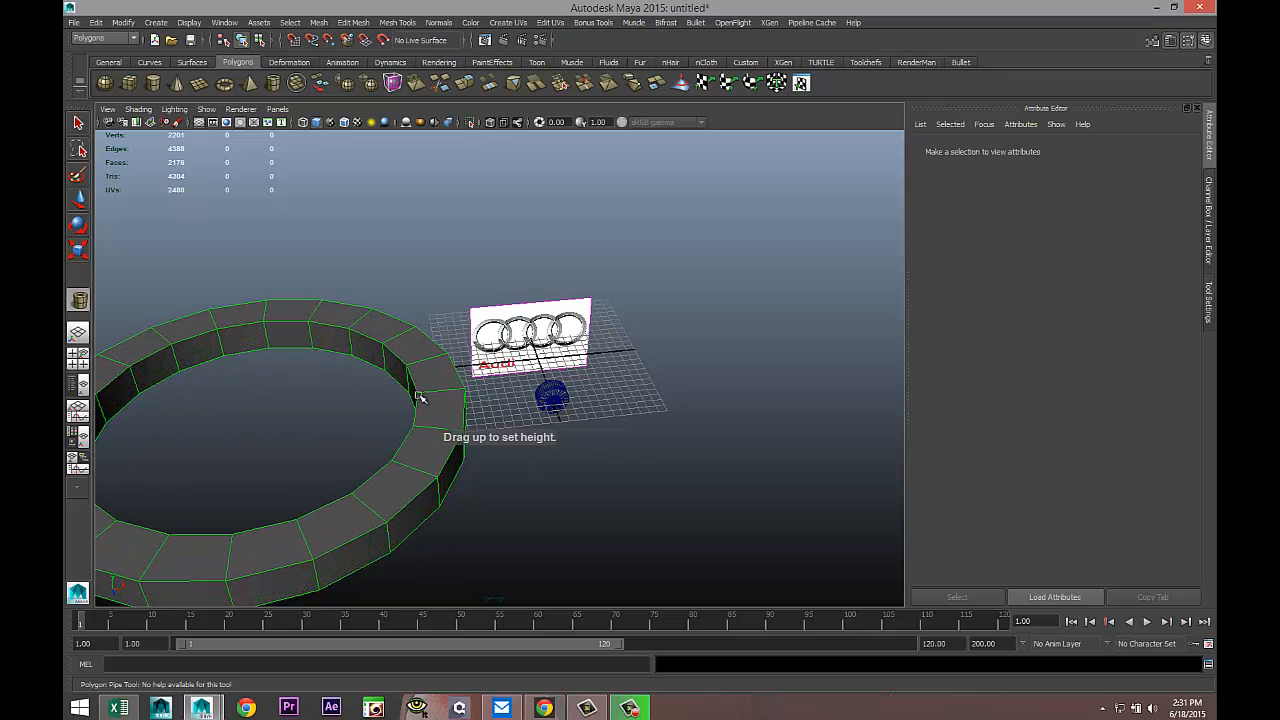
{"action": "left_click", "coordinate": [286, 449]}
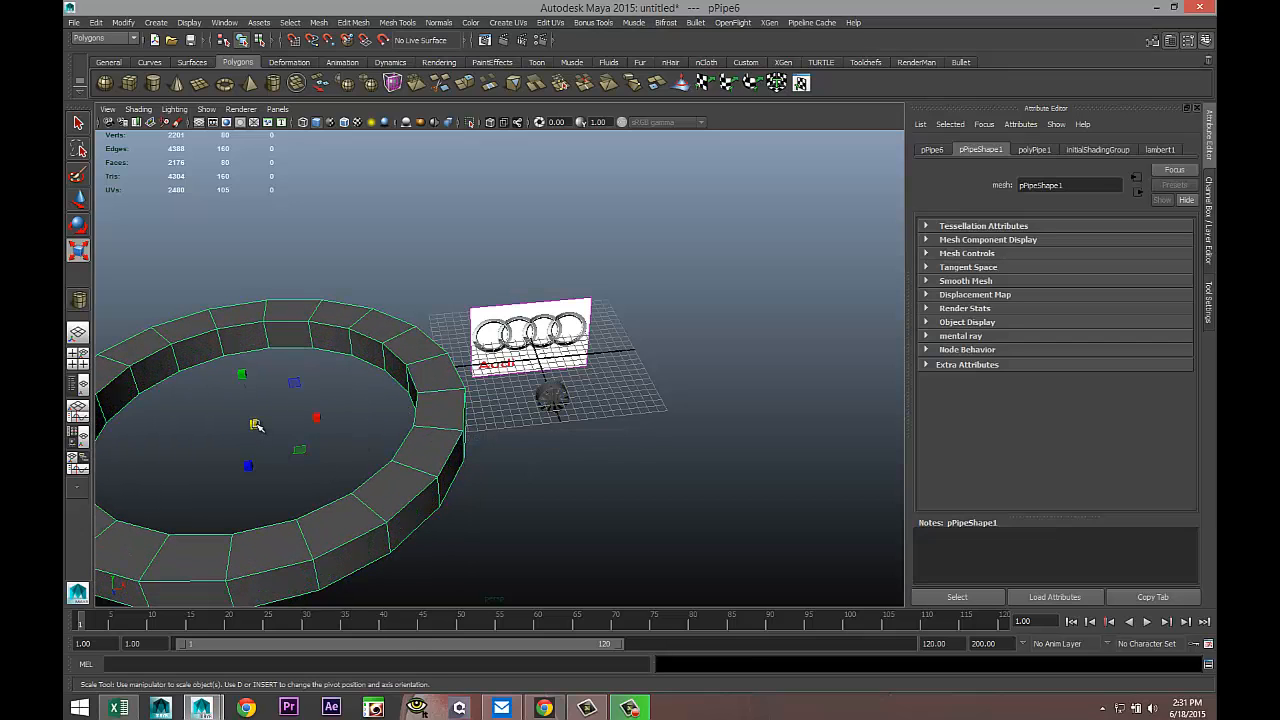
{"action": "left_click_drag", "start_coordinate": [253, 424], "coordinate": [84, 423]}
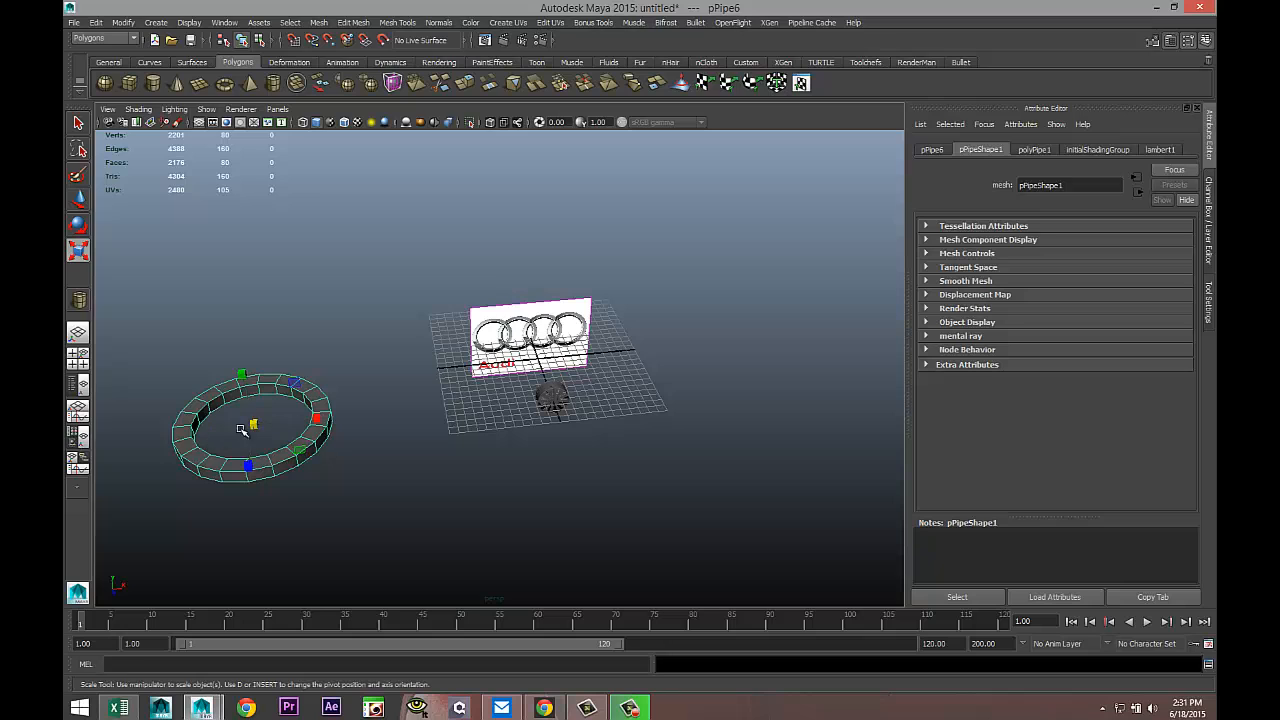
{"action": "left_click_drag", "start_coordinate": [253, 424], "coordinate": [167, 432]}
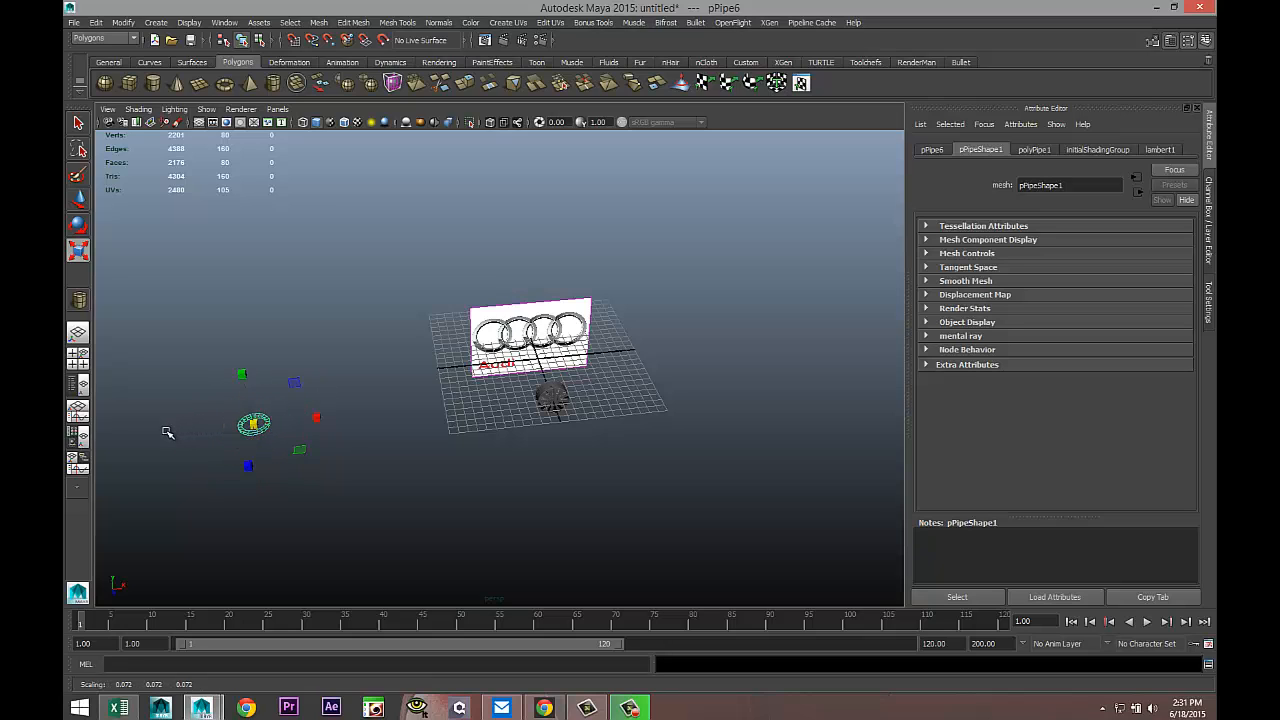
Rotate the pipe upright by setting its X rotation to 90 degrees
{"action": "key", "text": "e"}
{"action": "left_click_drag", "start_coordinate": [242, 391], "coordinate": [255, 487]}
{"action": "left_click", "coordinate": [932, 150]}
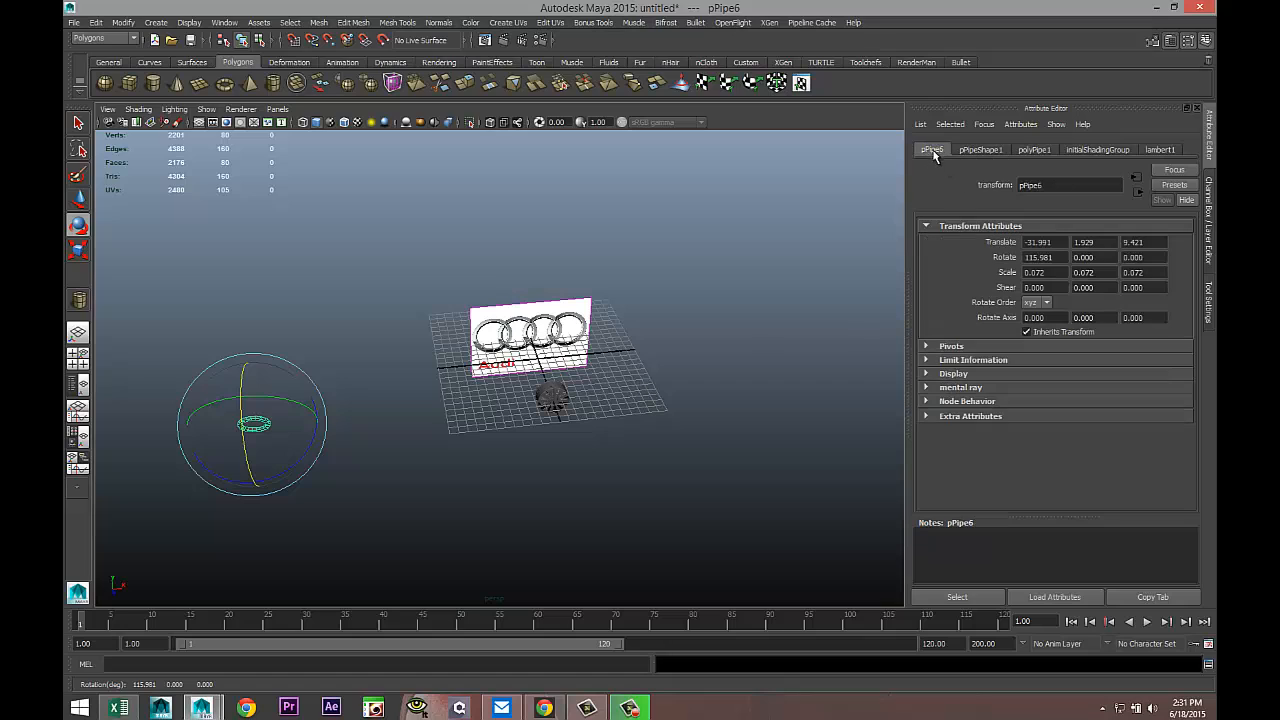
{"action": "left_click", "coordinate": [1046, 258]}
{"action": "type", "text": "90"}
{"action": "key", "text": "Return"}
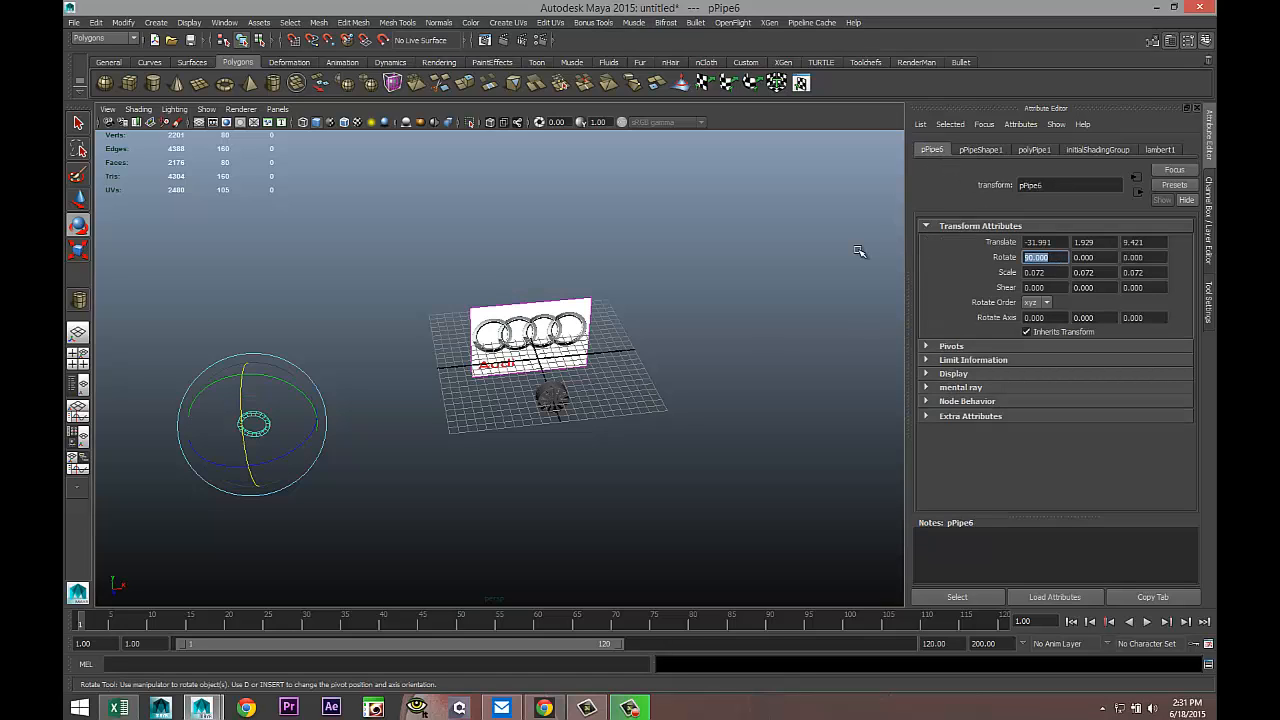
Set the pipe's cap subdivisions to 2 and its axis subdivisions to 40
{"action": "left_click", "coordinate": [1041, 150]}
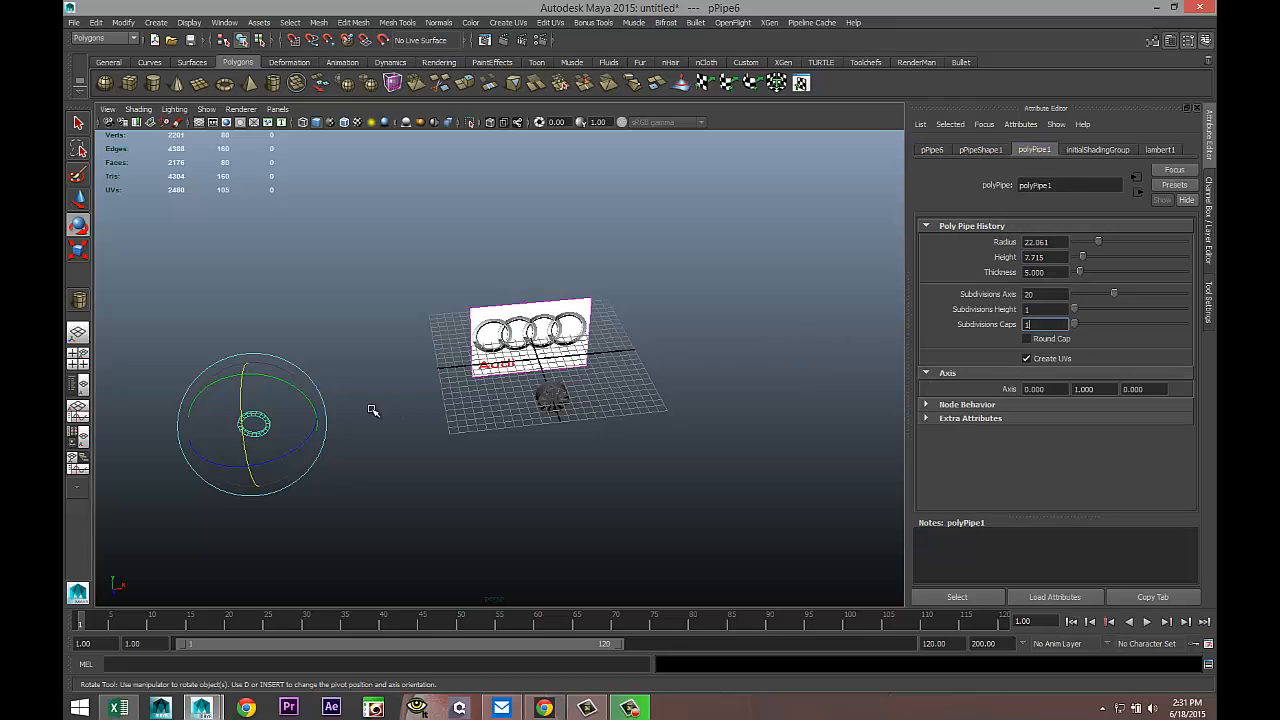
{"action": "left_click", "coordinate": [419, 406]}
{"action": "left_click", "coordinate": [250, 412]}
{"action": "key", "text": "f"}
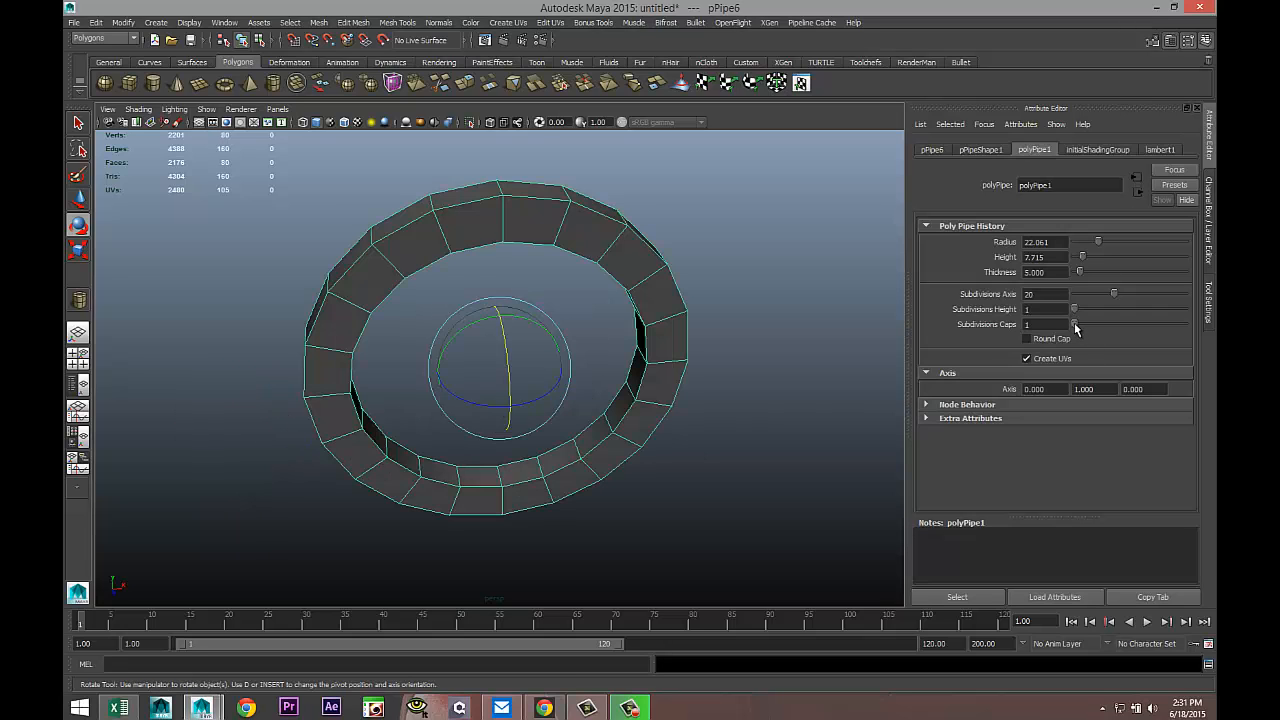
{"action": "left_click_drag", "start_coordinate": [1075, 325], "coordinate": [1079, 325]}
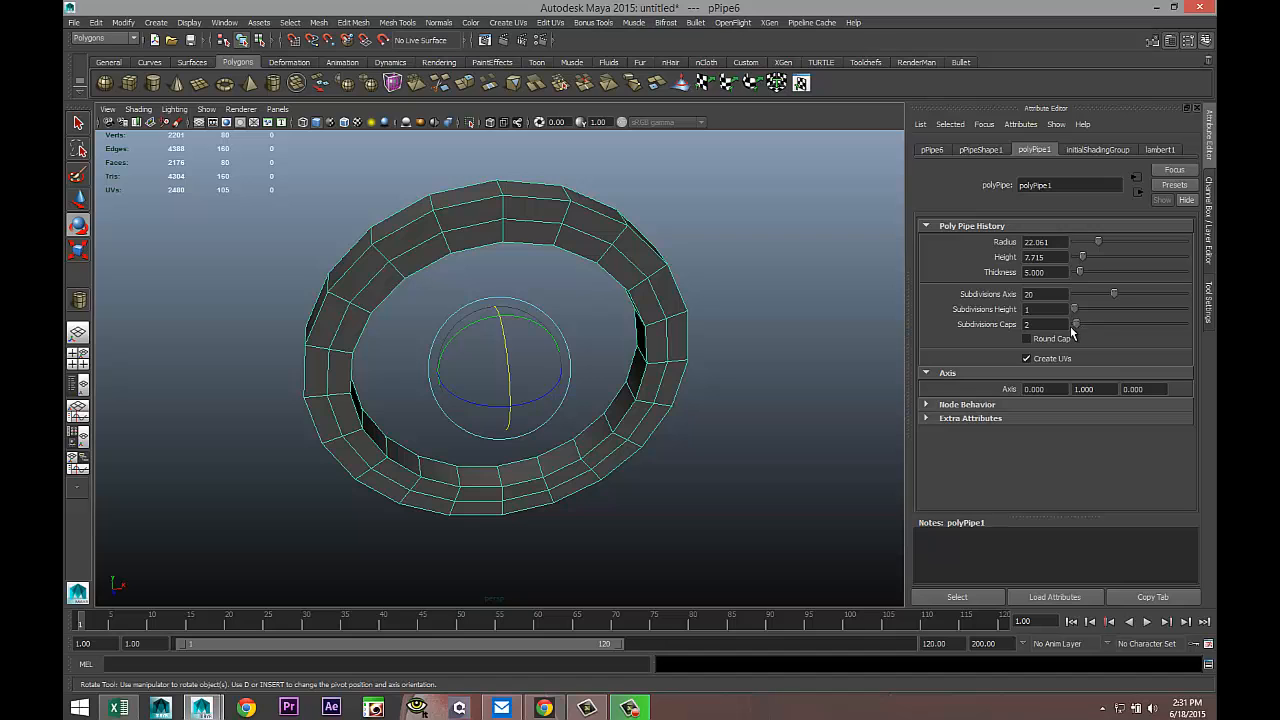
{"action": "left_click_drag", "start_coordinate": [733, 443], "coordinate": [723, 417], "text": "alt"}
{"action": "middle_click_drag", "start_coordinate": [724, 395], "coordinate": [726, 430], "text": "alt"}
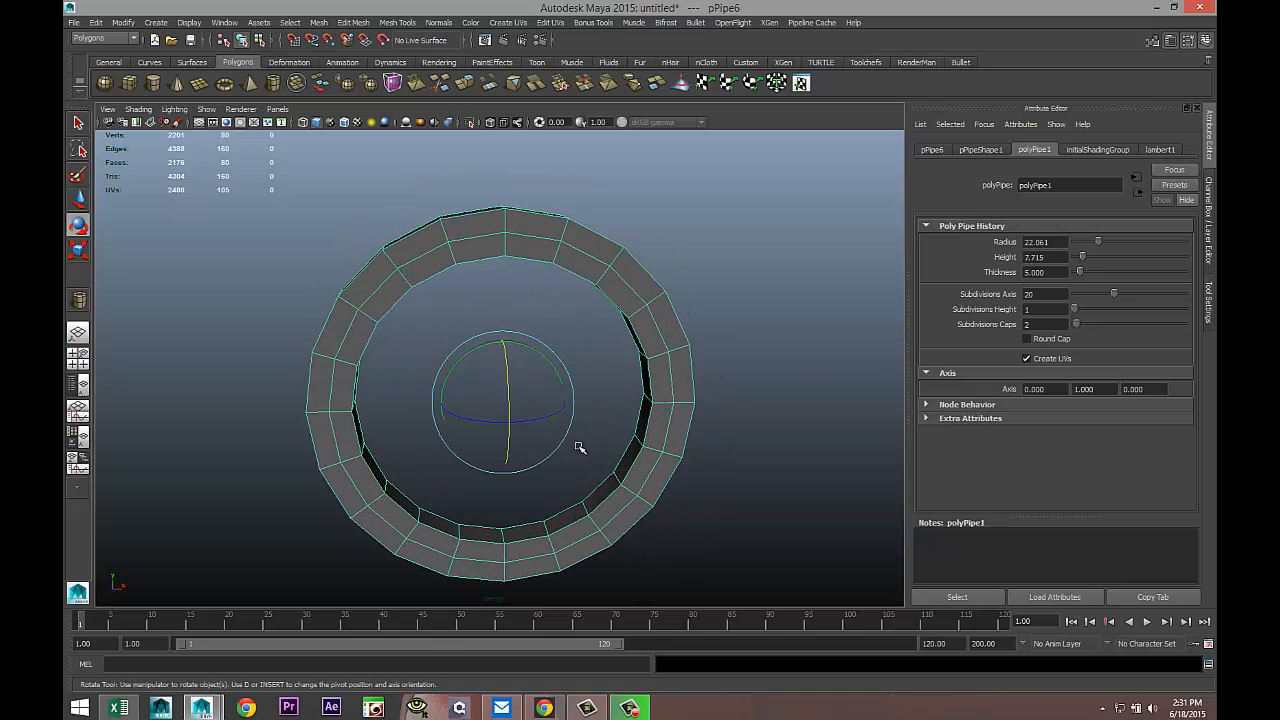
{"action": "double_click", "coordinate": [1060, 294]}
{"action": "type", "text": "40"}
{"action": "key", "text": "Return"}
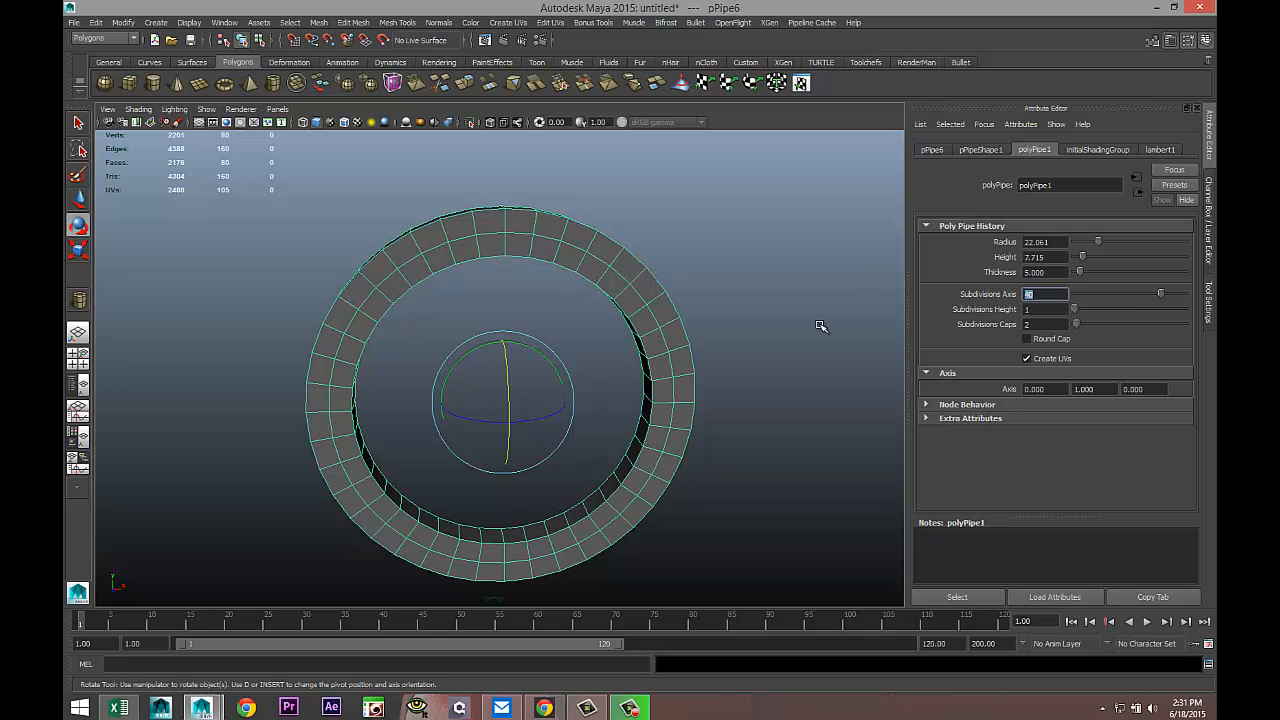
Make the upright pipe thinner by scaling it down along its depth axis
{"action": "left_click_drag", "start_coordinate": [820, 326], "coordinate": [780, 380], "text": "alt"}
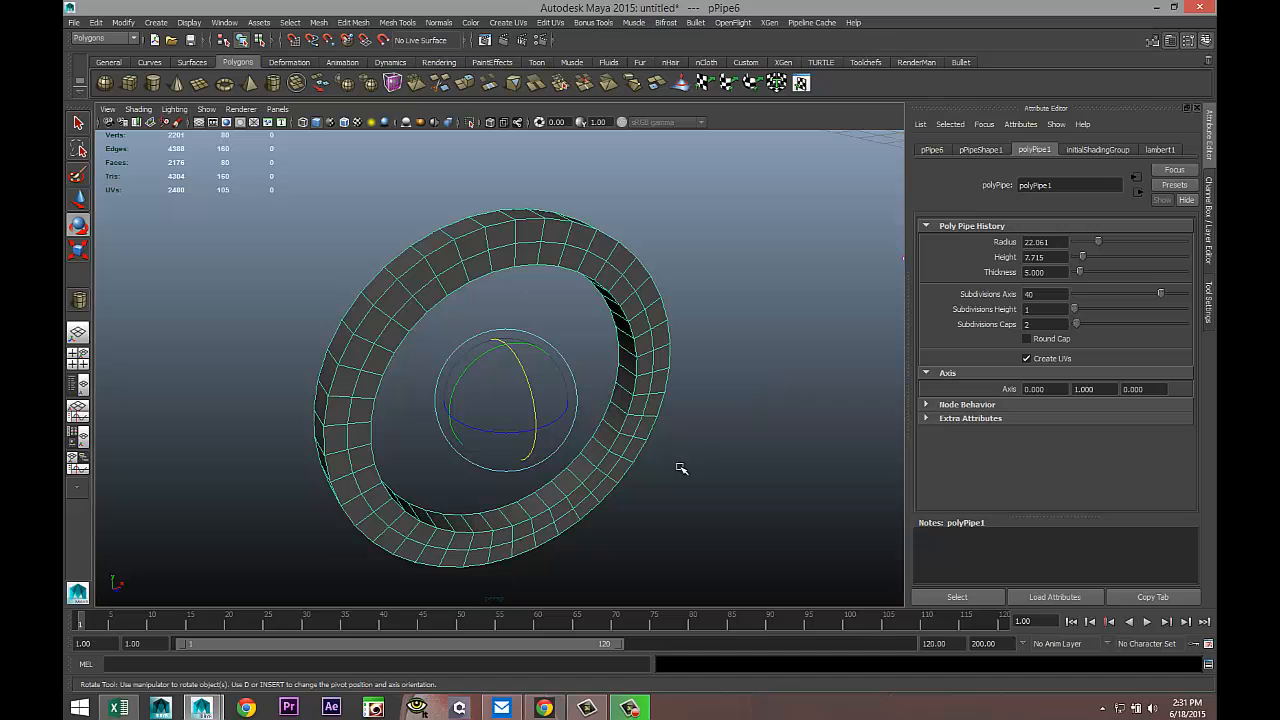
{"action": "key", "text": "r"}
{"action": "left_click_drag", "start_coordinate": [534, 429], "coordinate": [512, 410]}
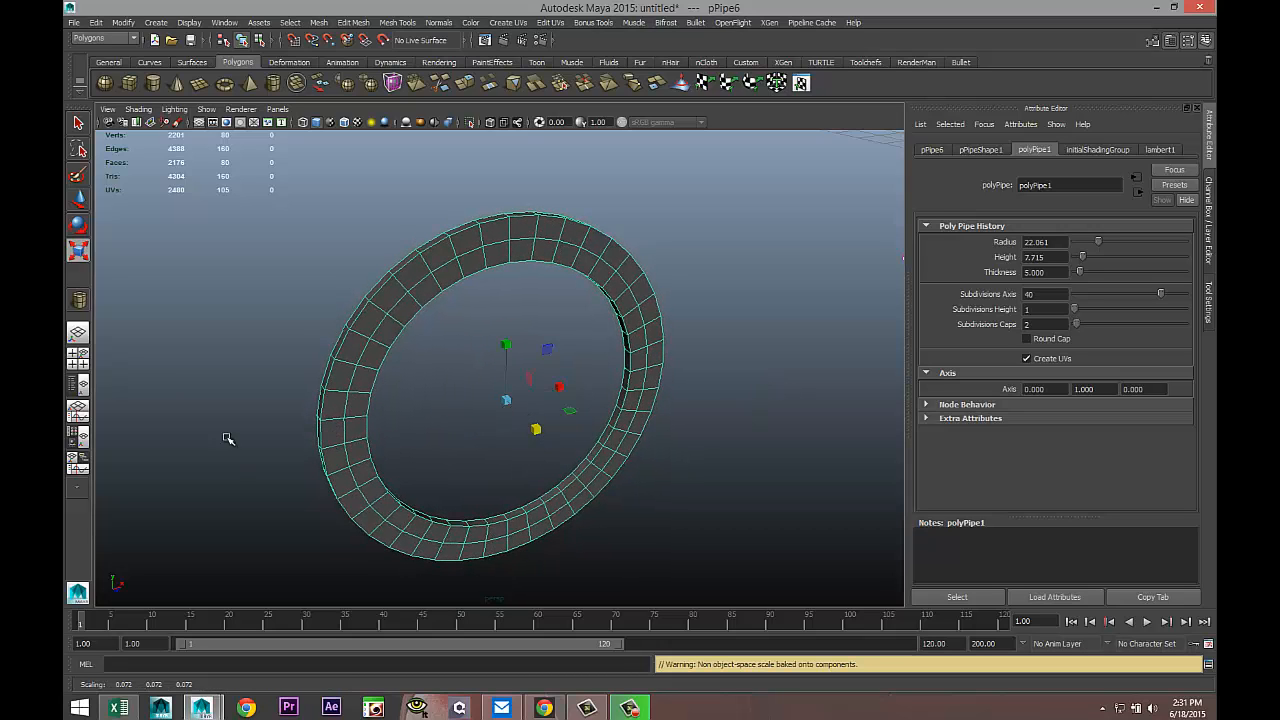
In the front view, move the pipe along X onto the second ring of the Audi logo image, to about X -1.4
{"action": "left_click", "coordinate": [80, 360]}
{"action": "key", "text": "space"}
{"action": "scroll", "coordinate": [490, 534], "scroll_direction": "down", "scroll_amount": 3}
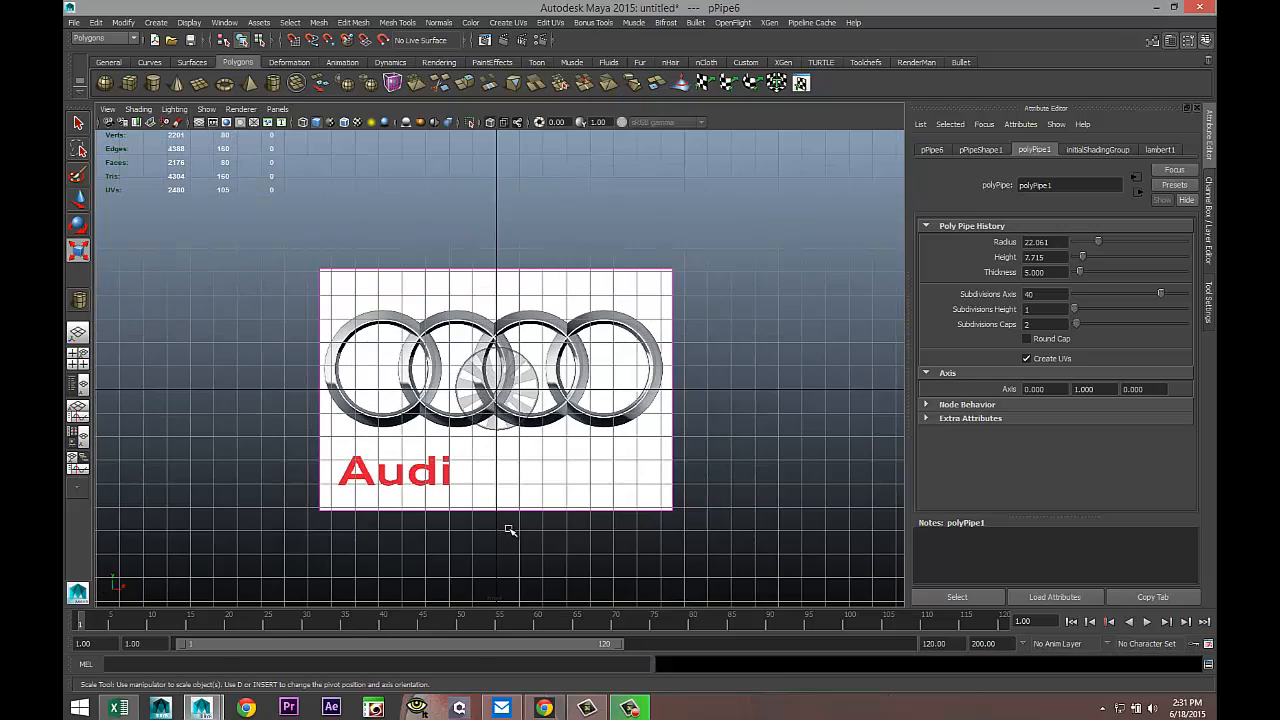
{"action": "scroll", "coordinate": [512, 529], "scroll_direction": "up", "scroll_amount": 5}
{"action": "scroll", "coordinate": [578, 510], "scroll_direction": "down", "scroll_amount": 5}
{"action": "scroll", "coordinate": [587, 512], "scroll_direction": "down", "scroll_amount": 3}
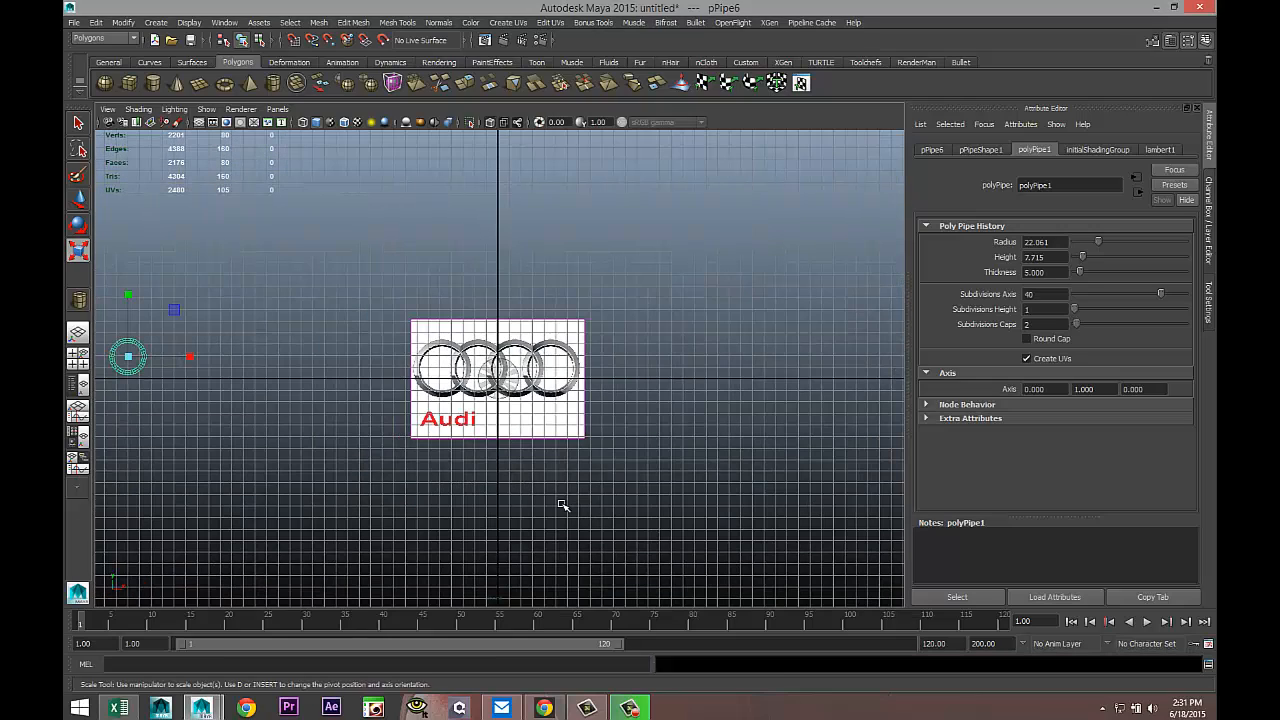
{"action": "key", "text": "w"}
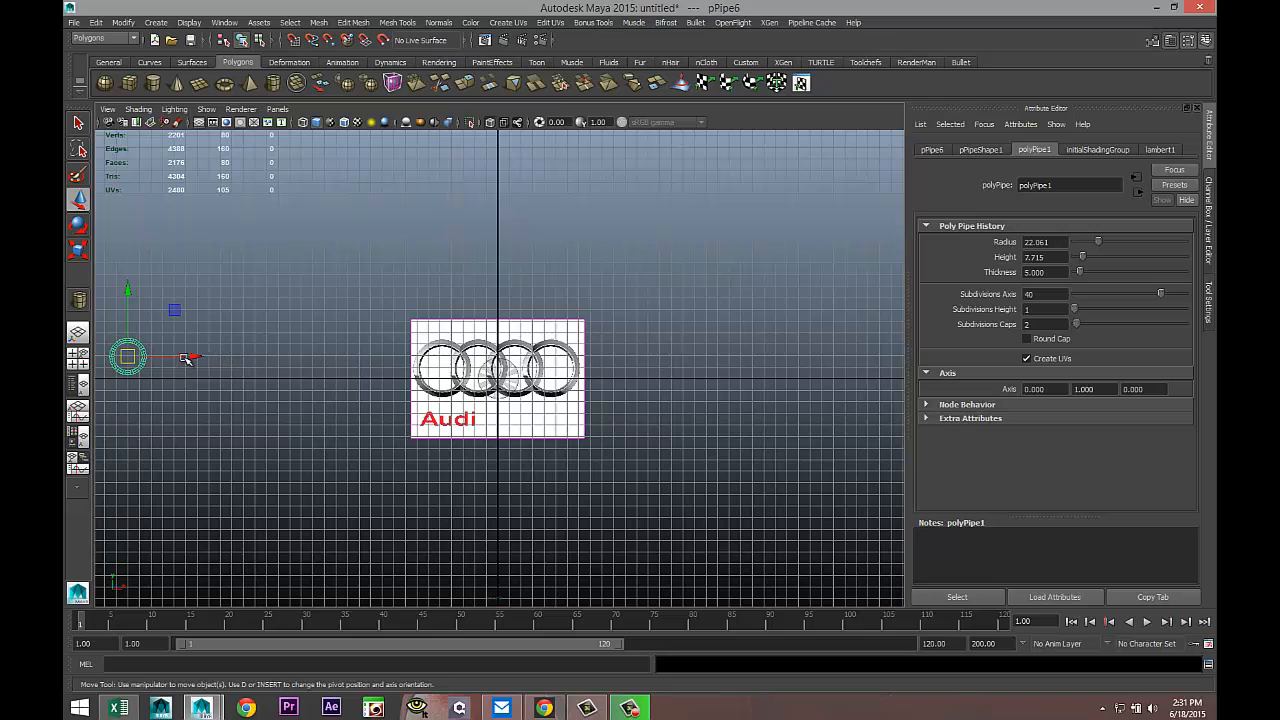
{"action": "left_click_drag", "start_coordinate": [190, 356], "coordinate": [543, 408]}
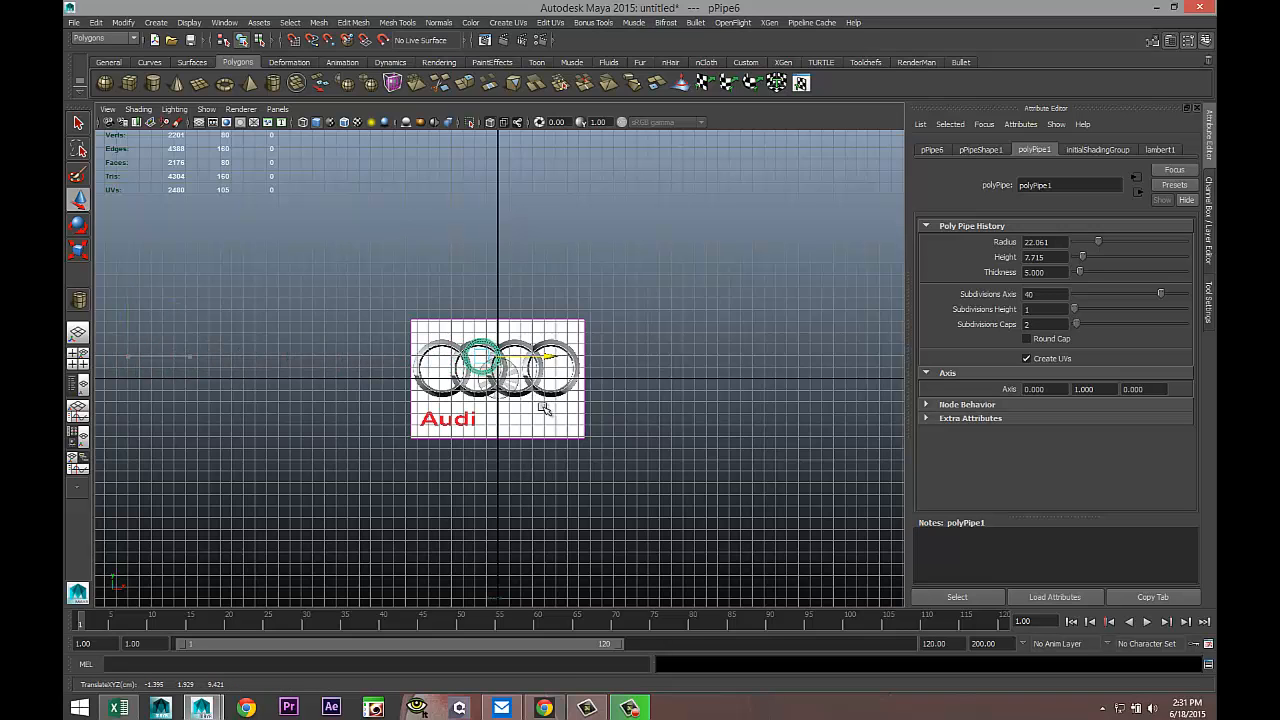
{"action": "key", "text": "f"}
{"action": "scroll", "coordinate": [540, 414], "scroll_direction": "down", "scroll_amount": 6}
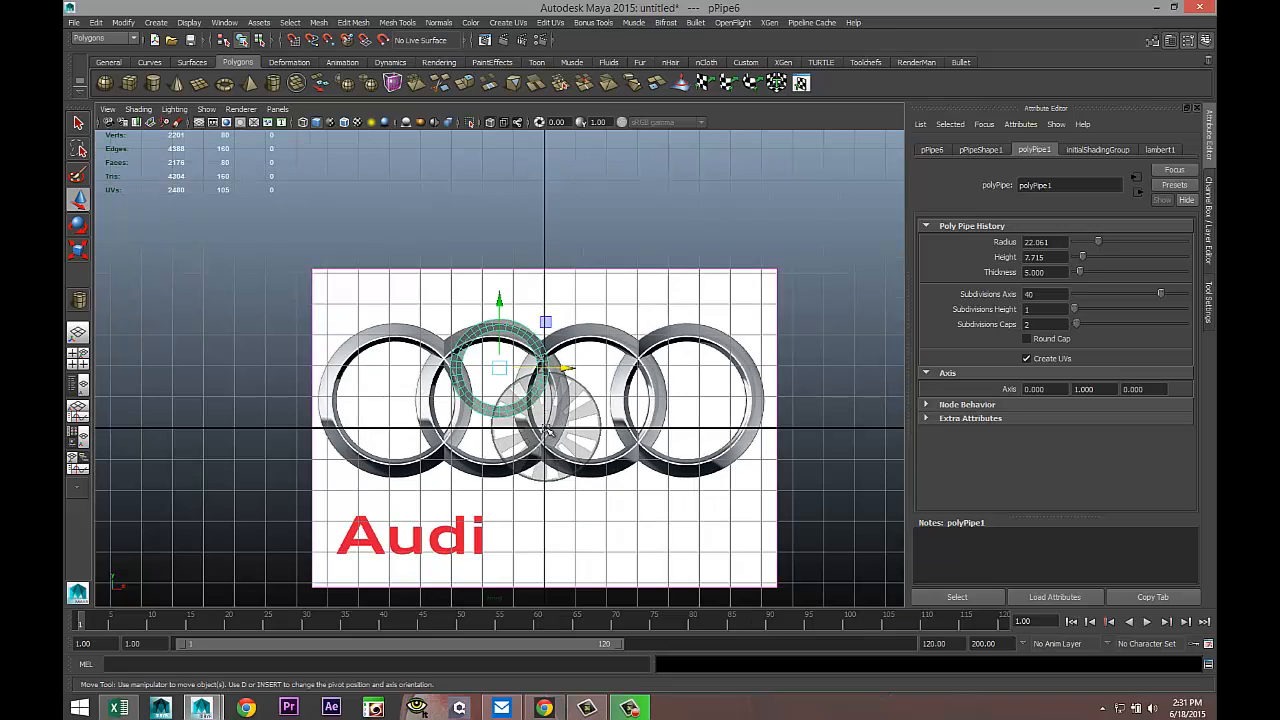
Move the wheel rim along X clear of the logo rings, and centre the pipe inside the second ring at about X -1.65, Y 0.98
{"action": "left_click", "coordinate": [595, 410]}
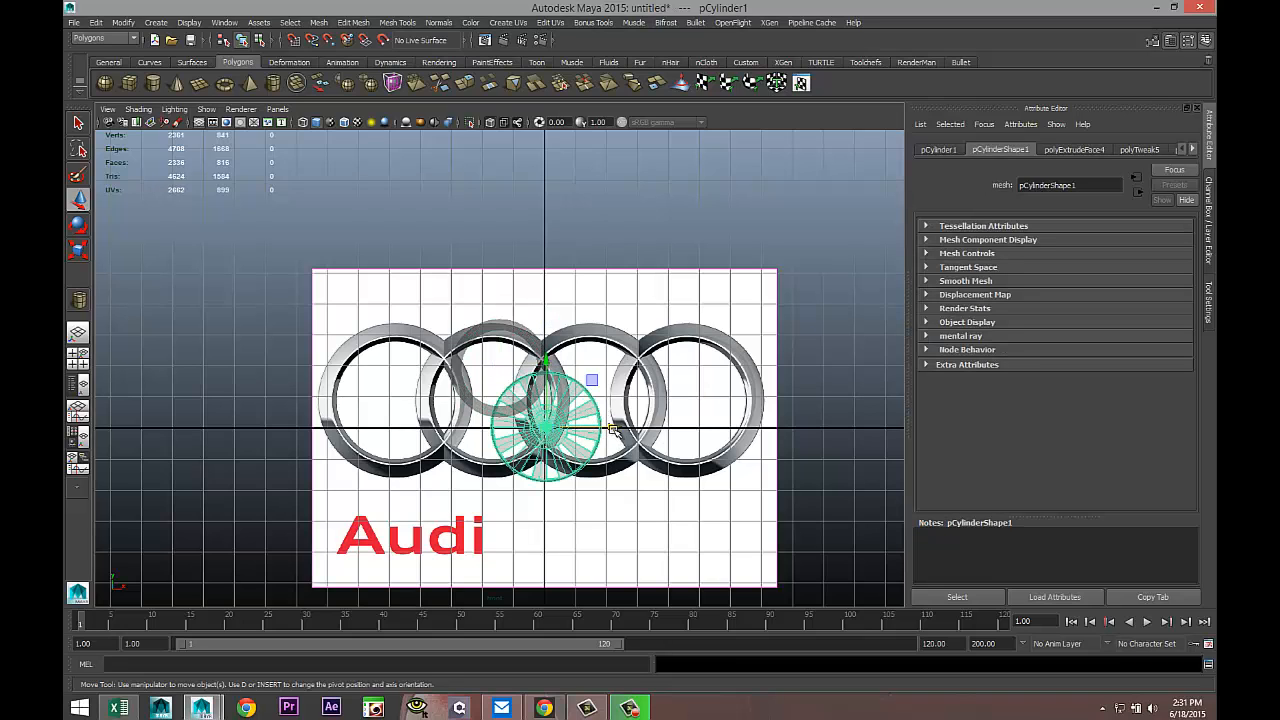
{"action": "left_click_drag", "start_coordinate": [613, 430], "coordinate": [875, 428]}
{"action": "left_click", "coordinate": [478, 328]}
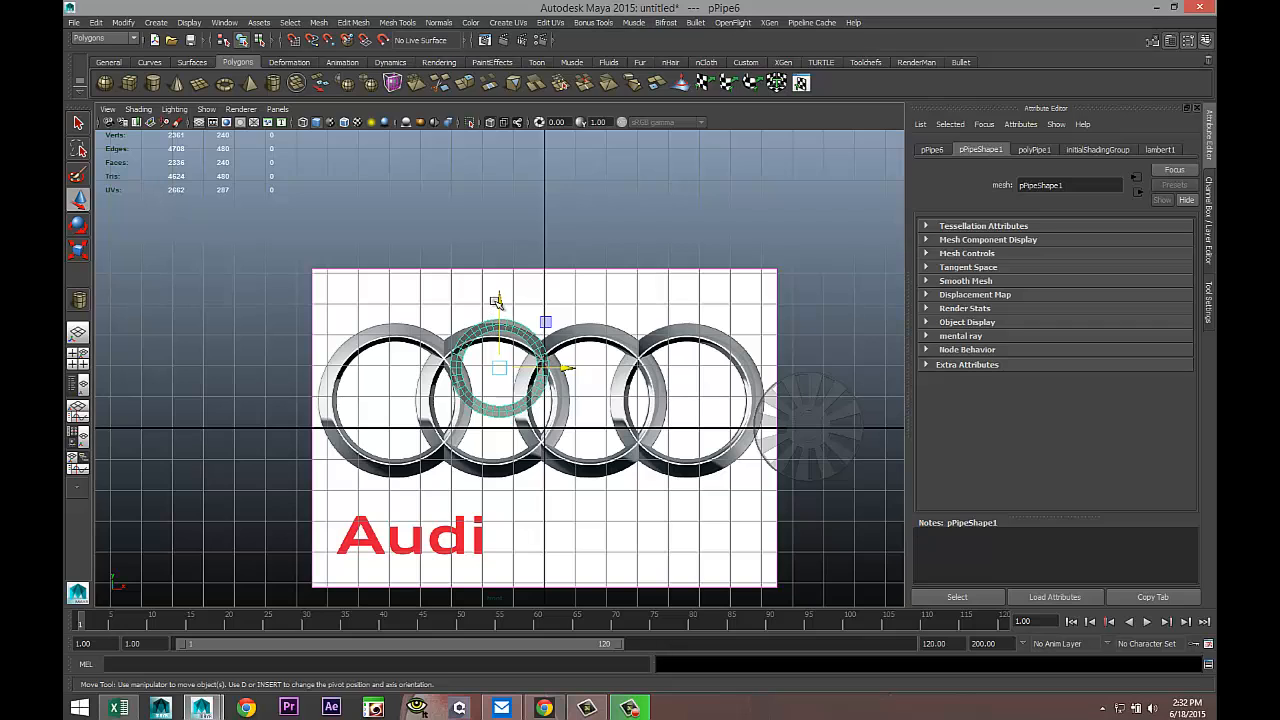
{"action": "left_click_drag", "start_coordinate": [499, 300], "coordinate": [498, 324]}
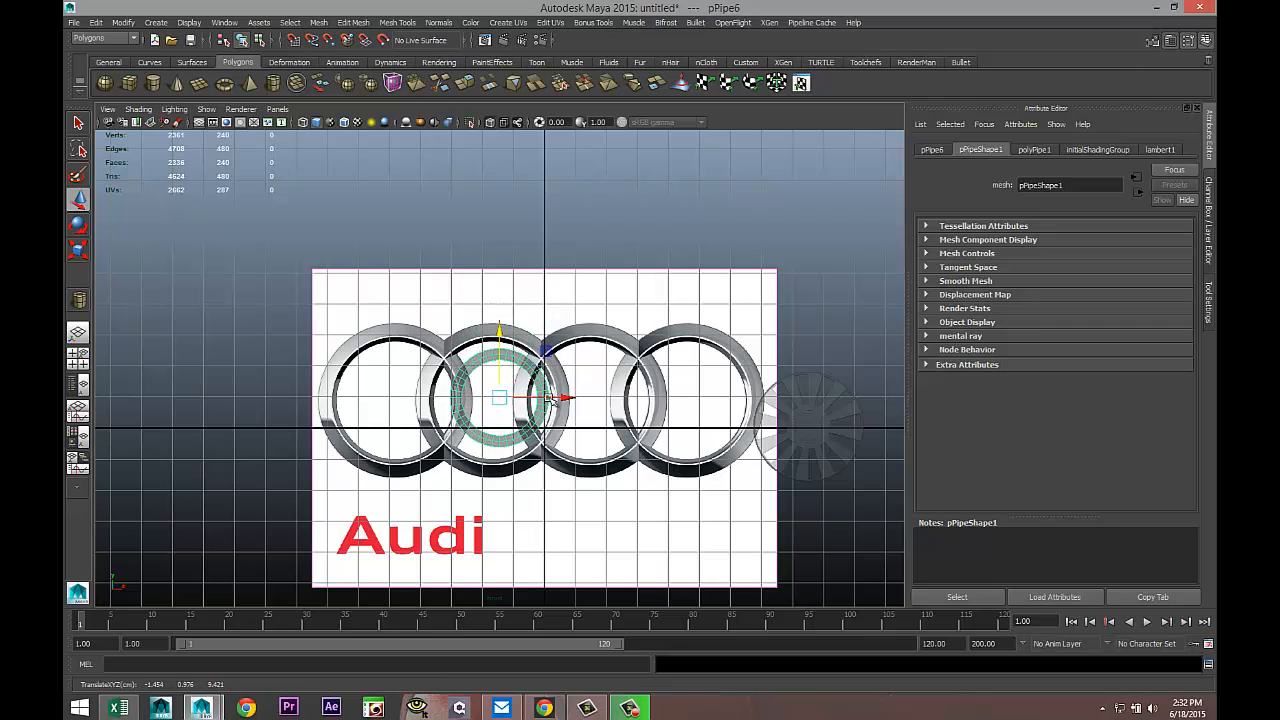
{"action": "left_click_drag", "start_coordinate": [565, 399], "coordinate": [560, 399]}
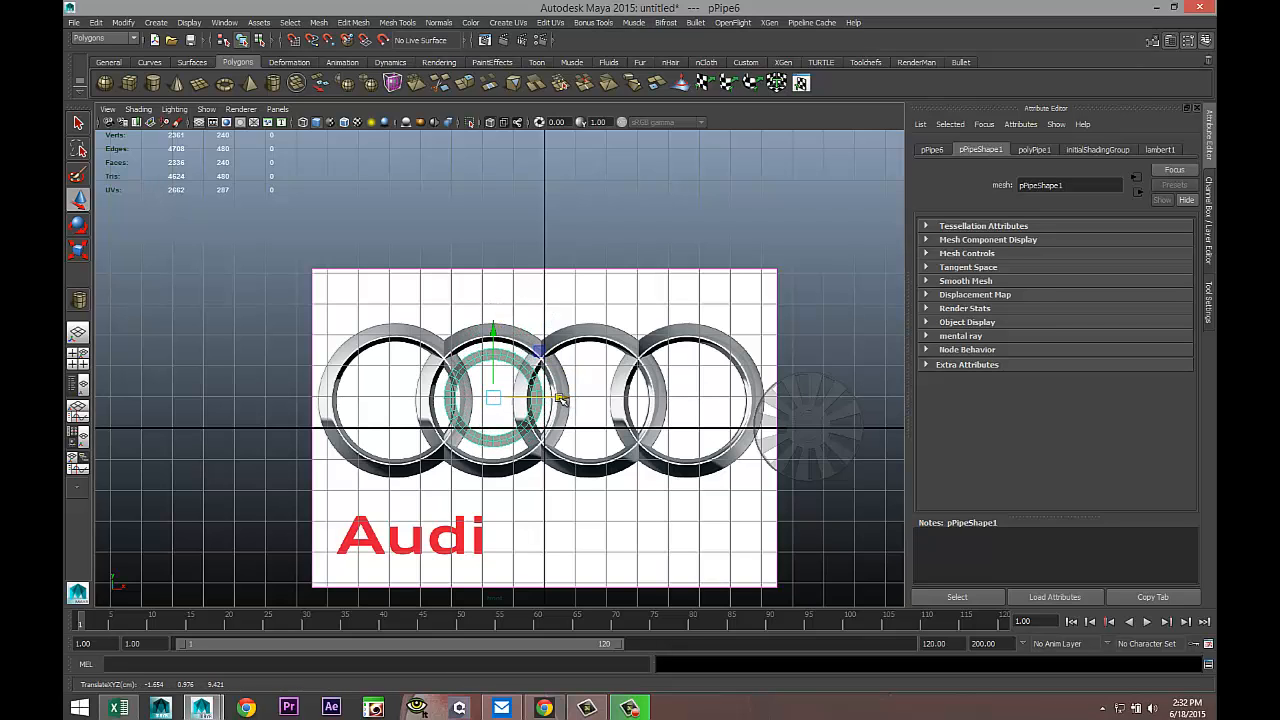
Scale the pipe up uniformly to about 0.113 to match the logo's second ring, and lower it to about Y 0.889
{"action": "scroll", "coordinate": [560, 398], "scroll_direction": "up", "scroll_amount": 5}
{"action": "scroll", "coordinate": [560, 398], "scroll_direction": "down", "scroll_amount": 3}
{"action": "scroll", "coordinate": [557, 397], "scroll_direction": "up", "scroll_amount": 1}
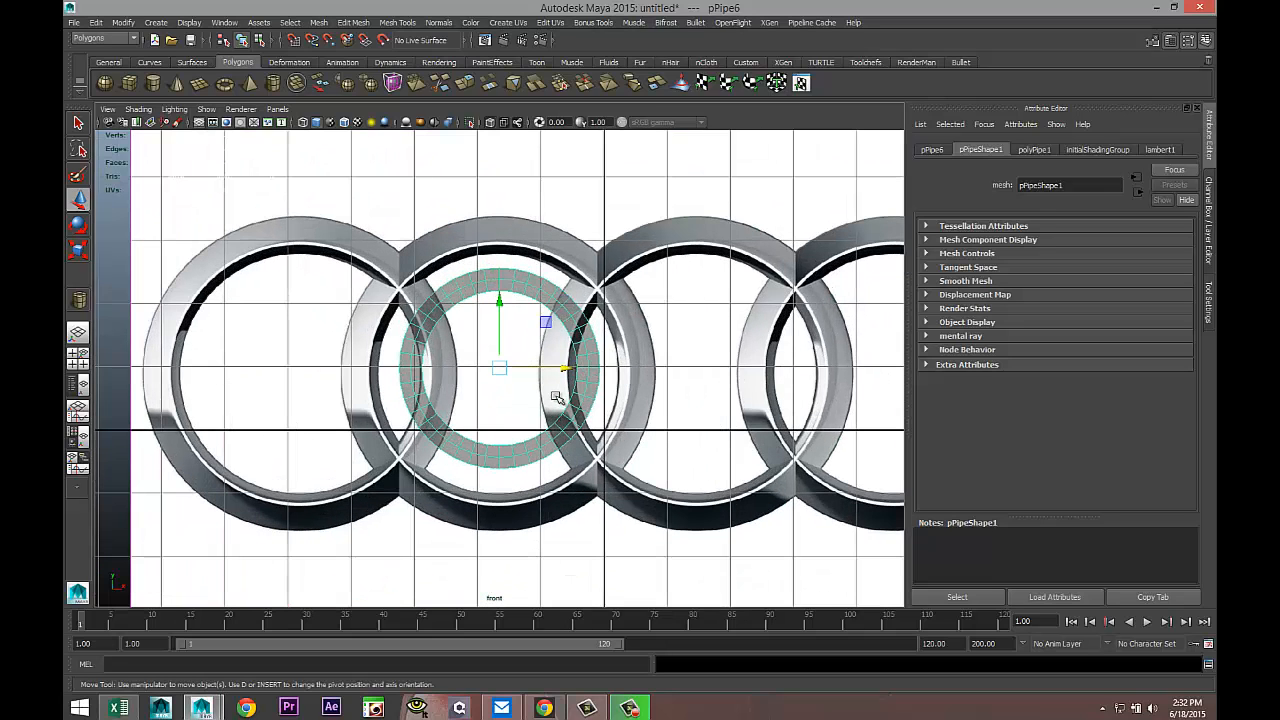
{"action": "key", "text": "r"}
{"action": "left_click_drag", "start_coordinate": [503, 372], "coordinate": [581, 393]}
{"action": "key", "text": "w"}
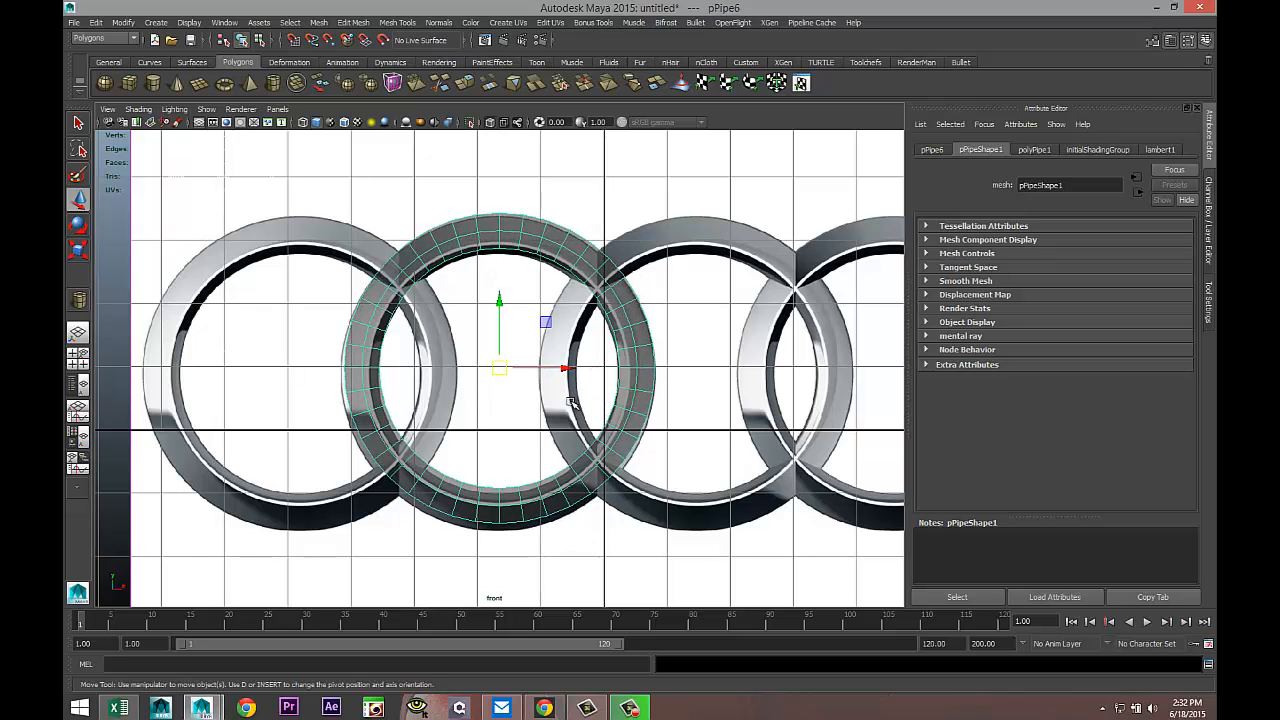
{"action": "left_click_drag", "start_coordinate": [499, 299], "coordinate": [498, 307]}
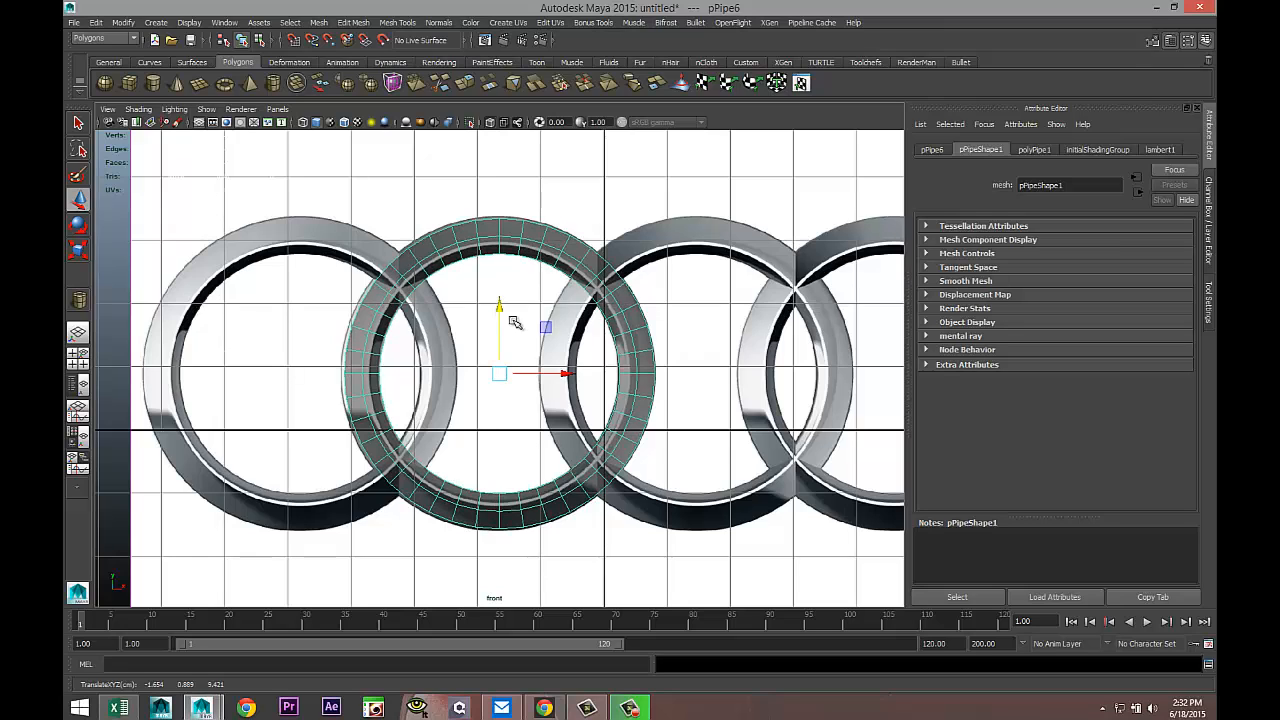
{"action": "left_click_drag", "start_coordinate": [570, 372], "coordinate": [500, 375]}
Select the middle edge loop of the pipe's front face and scale it inward to match the ring's inner bevel line
{"action": "key", "text": "r"}
{"action": "scroll", "coordinate": [501, 391], "scroll_direction": "up", "scroll_amount": 3}
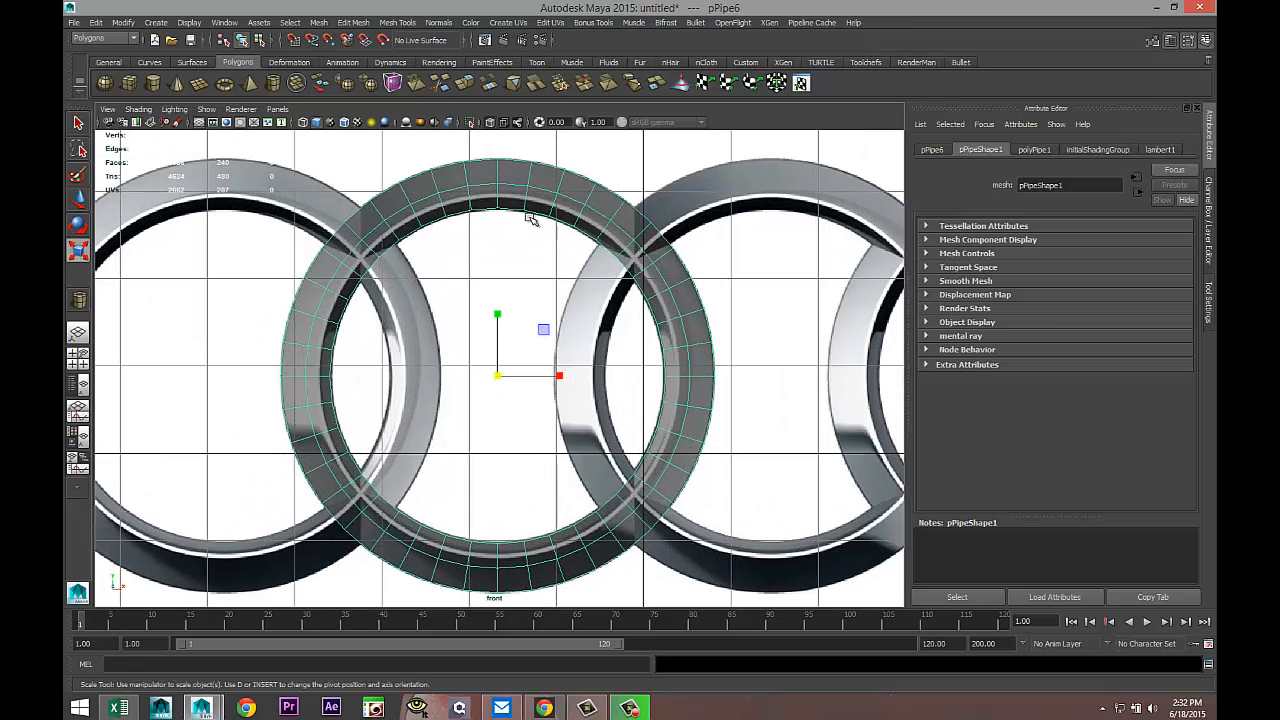
{"action": "right_click_drag", "start_coordinate": [478, 186], "coordinate": [481, 156]}
{"action": "double_click", "coordinate": [484, 185]}
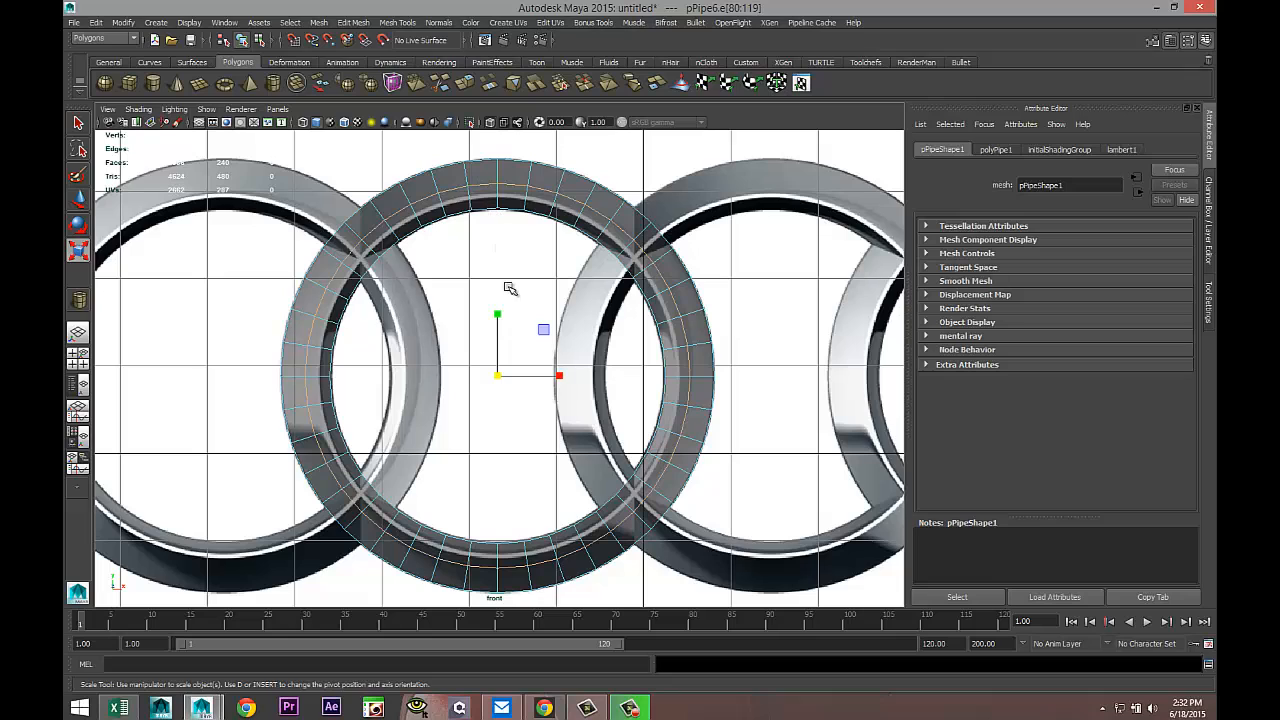
{"action": "left_click_drag", "start_coordinate": [498, 377], "coordinate": [483, 385]}
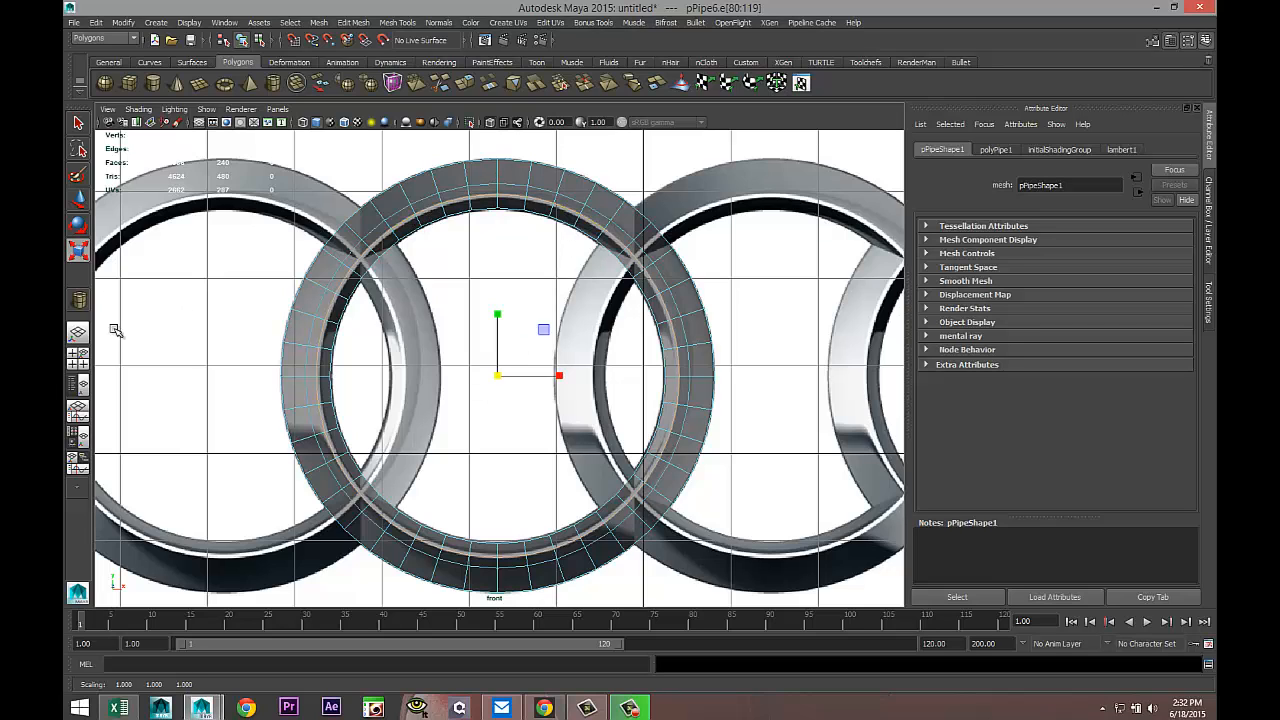
In the perspective view, reselect the front face's middle edge loop and pull it forward along Z to about 9.657
{"action": "left_click", "coordinate": [90, 358]}
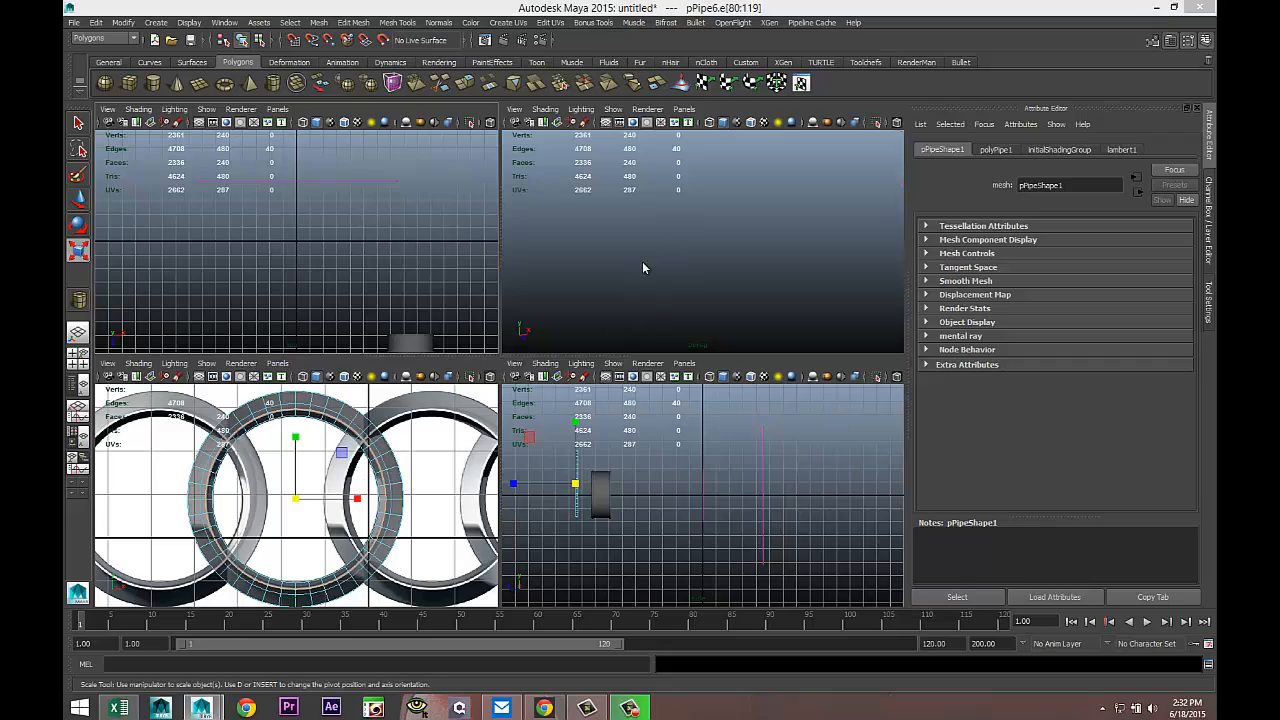
{"action": "key", "text": "space"}
{"action": "left_click_drag", "start_coordinate": [586, 285], "coordinate": [617, 366], "text": "alt"}
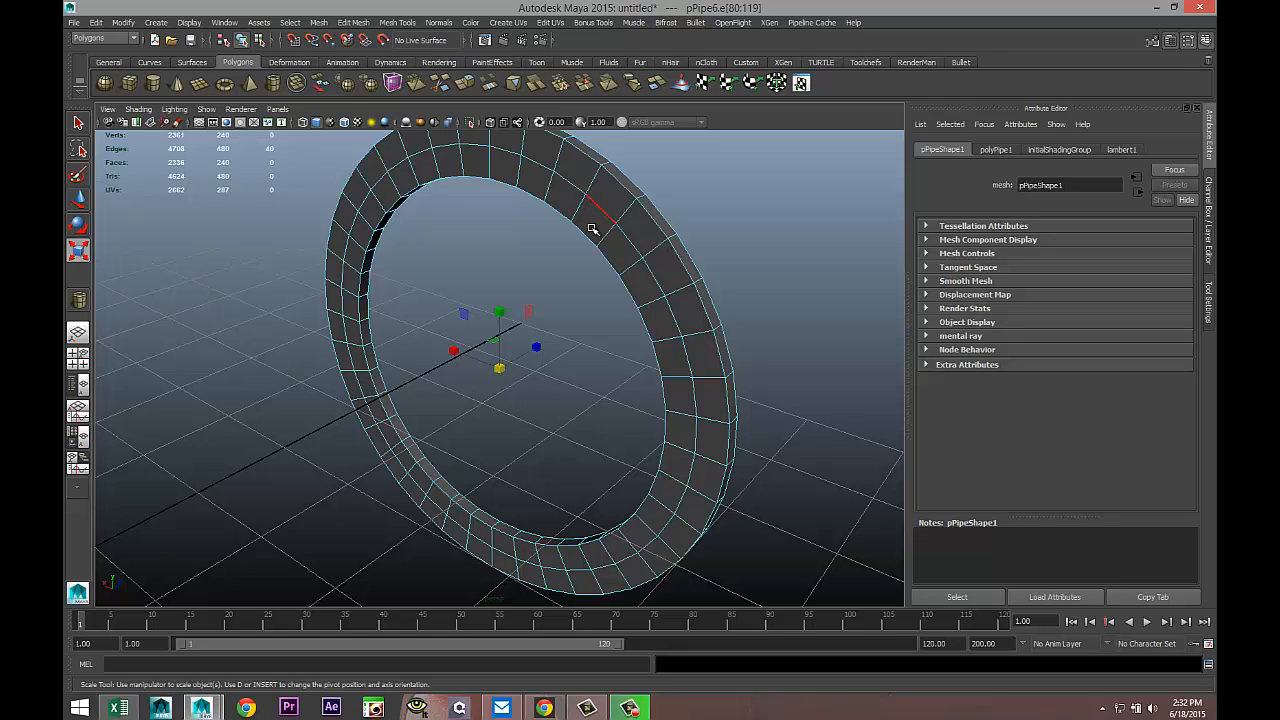
{"action": "right_click_drag", "start_coordinate": [593, 224], "coordinate": [593, 256]}
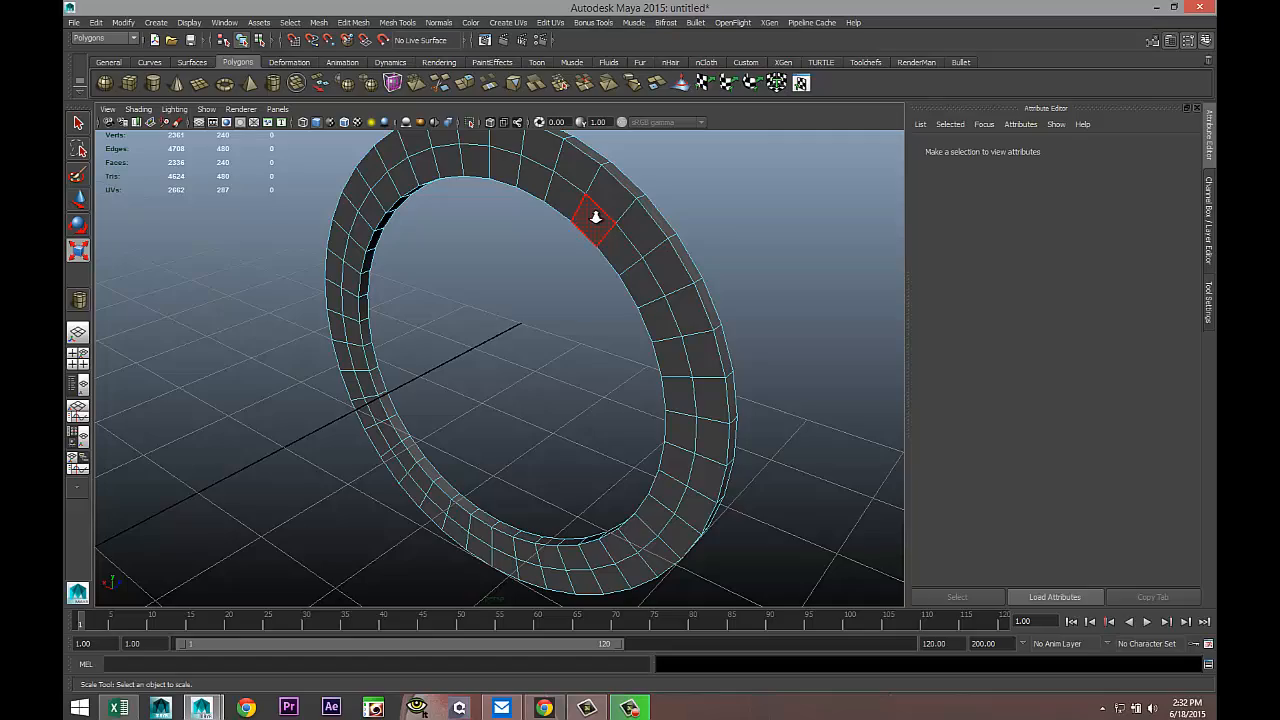
{"action": "scroll", "coordinate": [597, 219], "scroll_direction": "down", "scroll_amount": 3}
{"action": "scroll", "coordinate": [602, 237], "scroll_direction": "up", "scroll_amount": 3}
{"action": "left_click_drag", "start_coordinate": [623, 296], "coordinate": [466, 271], "text": "alt"}
{"action": "right_click", "coordinate": [462, 246]}
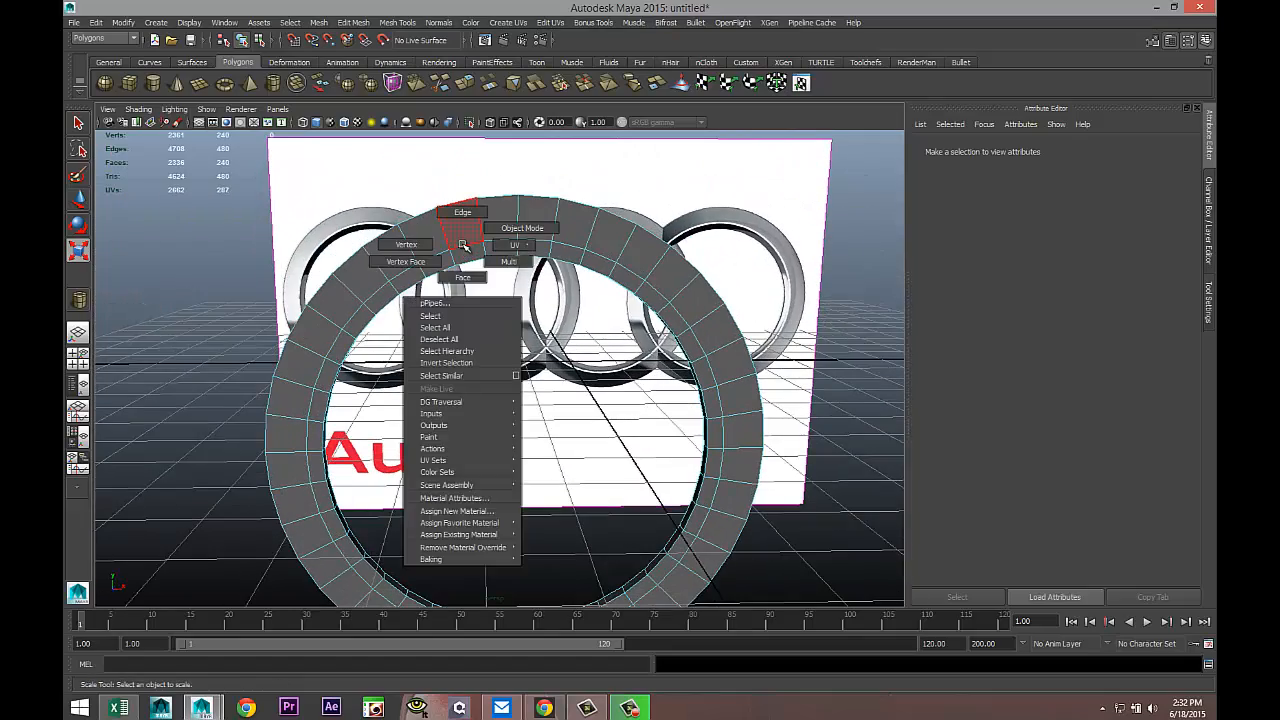
{"action": "right_click_drag", "start_coordinate": [463, 245], "coordinate": [463, 212]}
{"action": "double_click", "coordinate": [463, 249]}
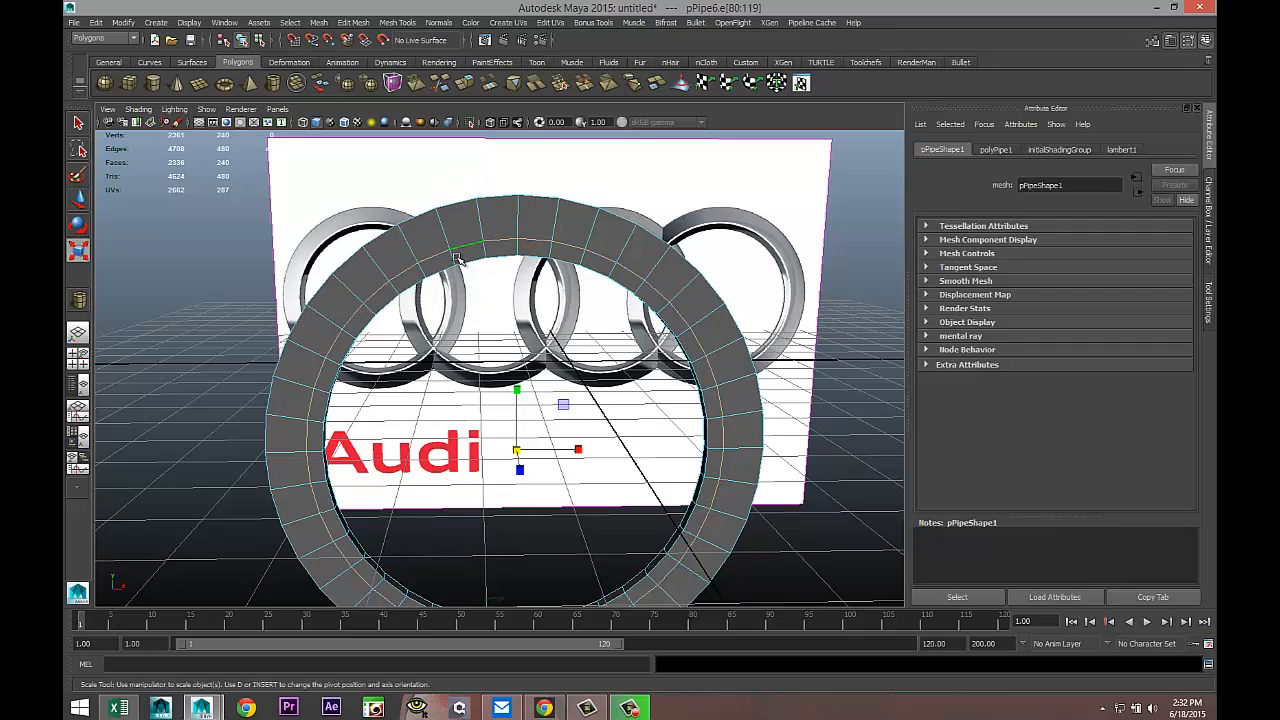
{"action": "left_click_drag", "start_coordinate": [267, 337], "coordinate": [394, 349], "text": "alt"}
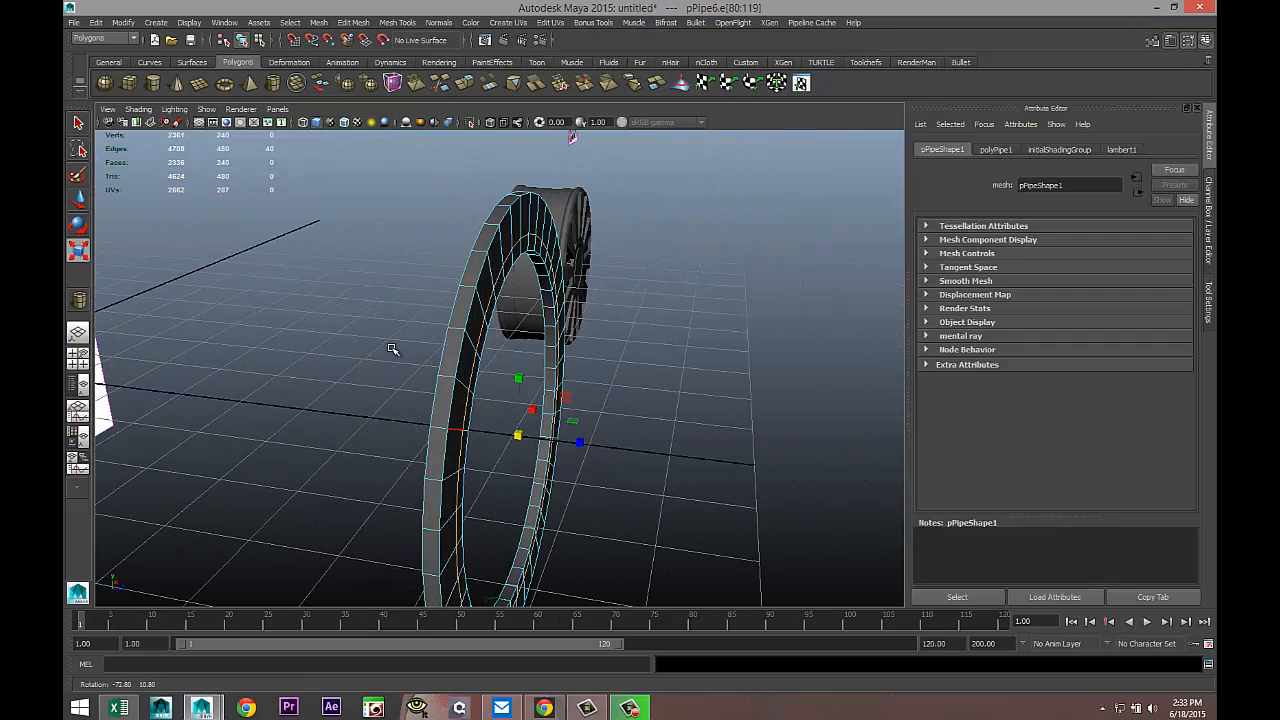
{"action": "key", "text": "w"}
{"action": "left_click_drag", "start_coordinate": [588, 446], "coordinate": [600, 443]}
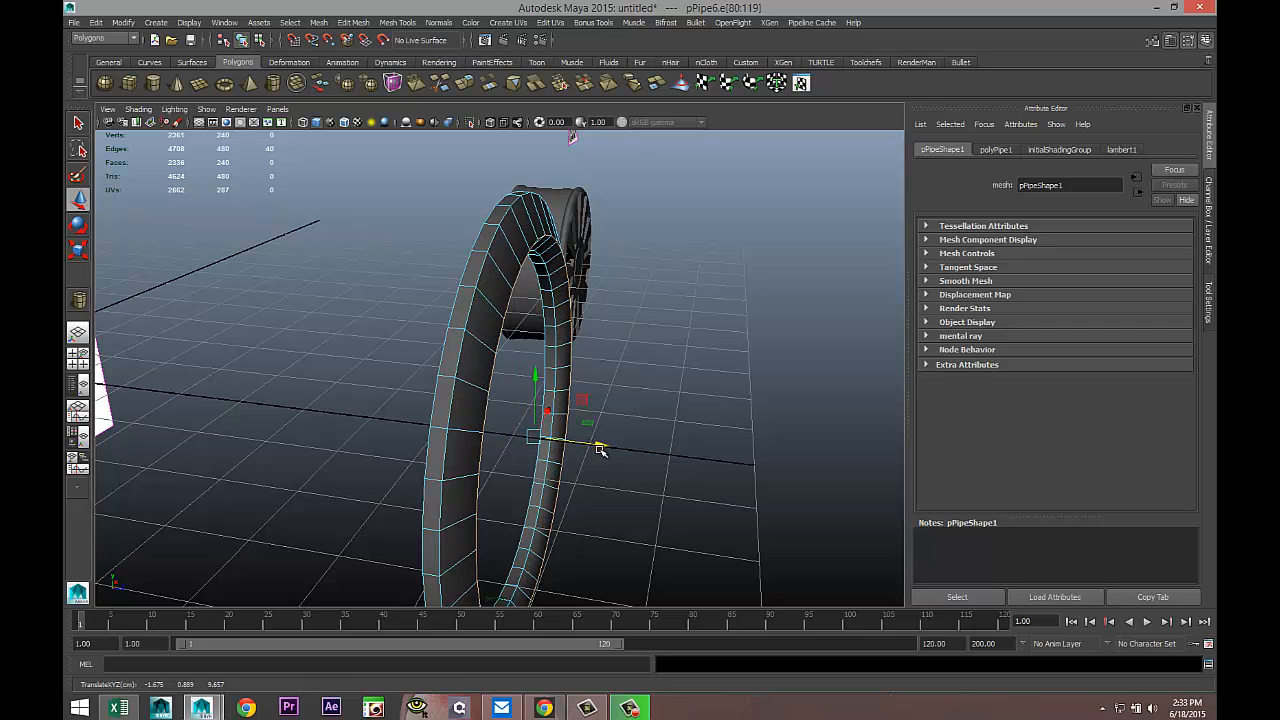
Check the ring against the logo in the front view, and scale the whole pipe slightly thinner along its depth axis
{"action": "left_click", "coordinate": [77, 355]}
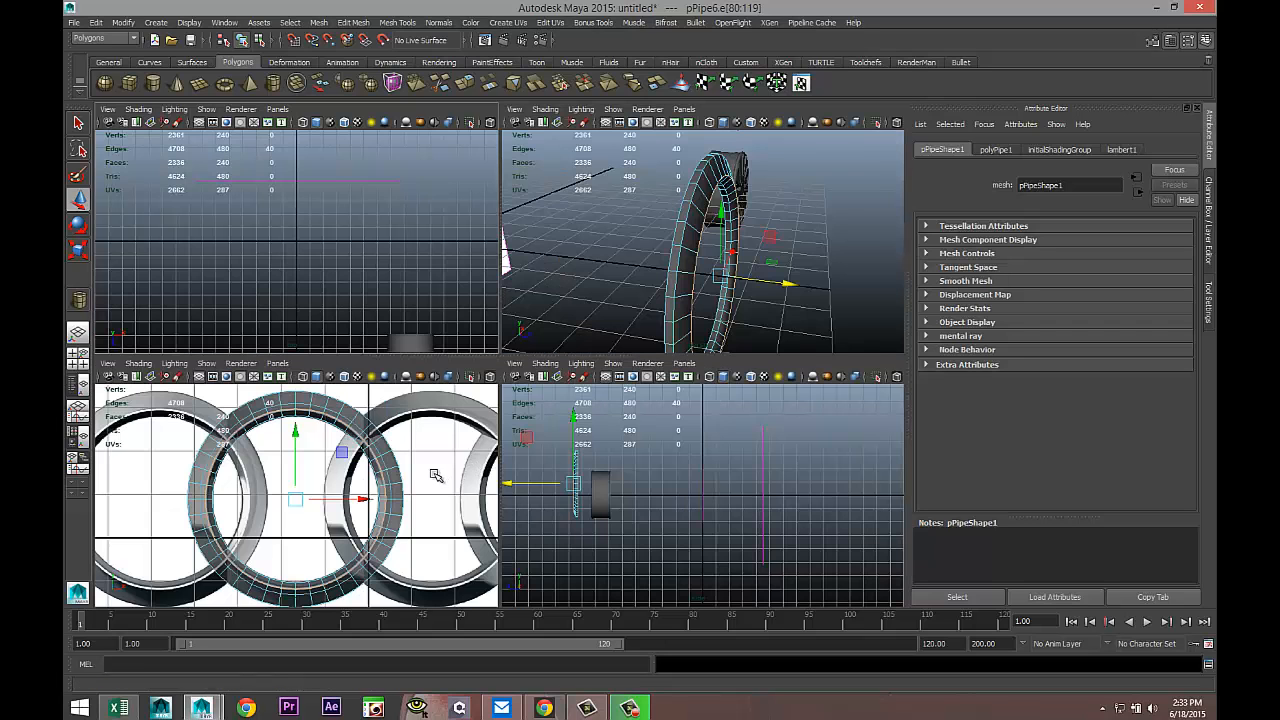
{"action": "key", "text": "space"}
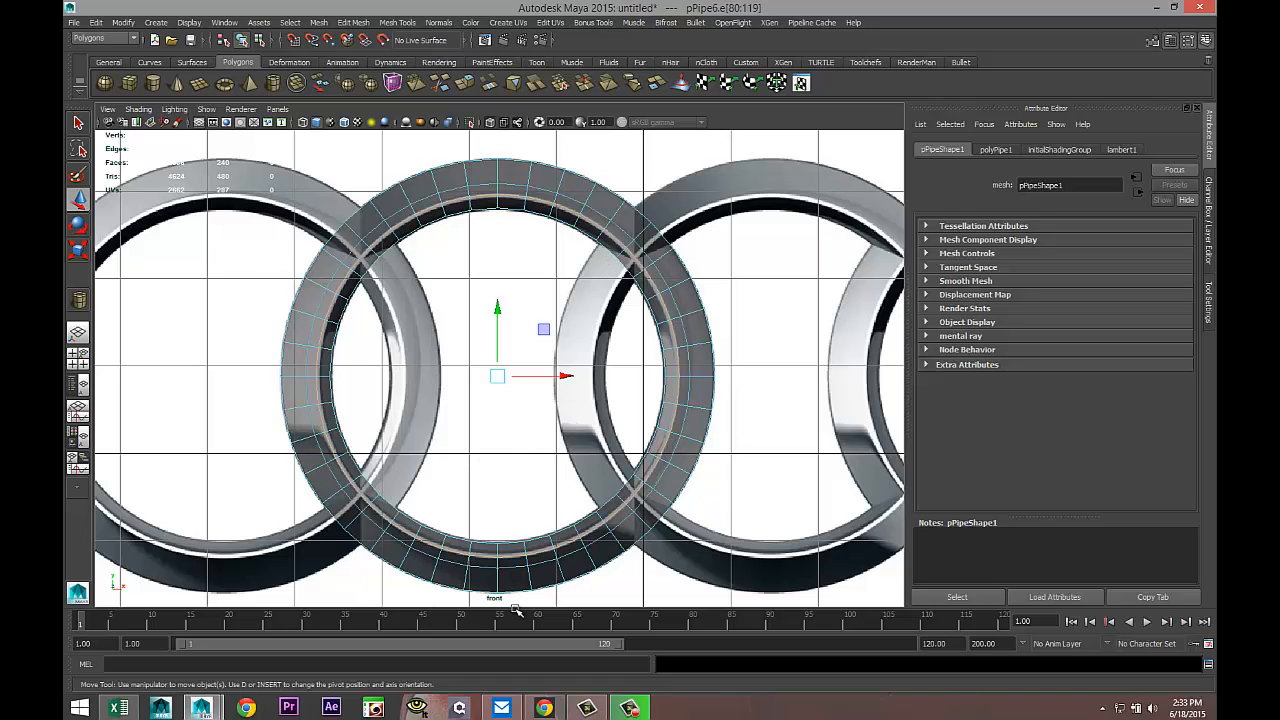
{"action": "left_click", "coordinate": [77, 357]}
{"action": "key", "text": "space"}
{"action": "mouse_move", "coordinate": [614, 420]}
{"action": "left_mouse_down", "text": "alt"}
{"action": "mouse_move", "coordinate": [677, 429]}
{"action": "mouse_move", "coordinate": [675, 416]}
{"action": "mouse_move", "coordinate": [608, 416]}
{"action": "left_mouse_up", "text": "alt"}
{"action": "middle_click_drag", "start_coordinate": [608, 416], "coordinate": [632, 346], "text": "alt"}
{"action": "left_click_drag", "start_coordinate": [613, 375], "coordinate": [626, 392], "text": "alt"}
{"action": "mouse_move", "coordinate": [408, 190]}
{"action": "right_mouse_down"}
{"action": "mouse_move", "coordinate": [436, 176]}
{"action": "mouse_move", "coordinate": [425, 181]}
{"action": "right_mouse_up"}
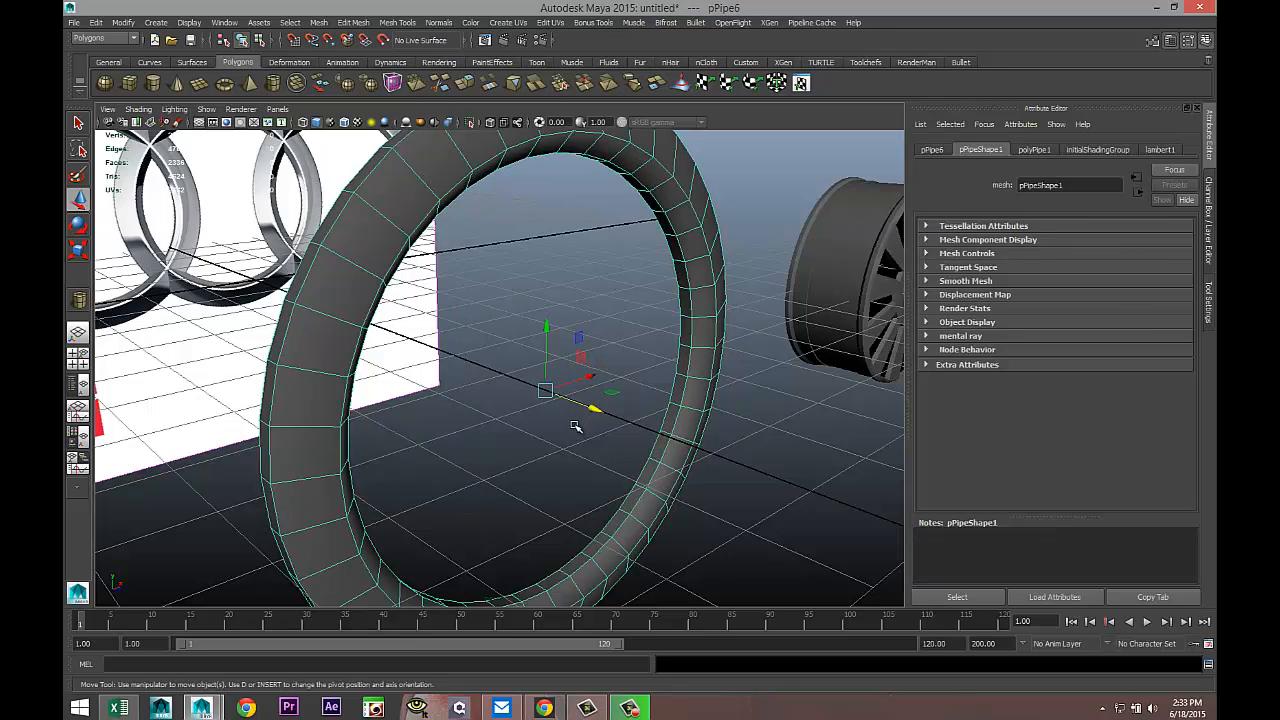
{"action": "key", "text": "r"}
{"action": "left_click_drag", "start_coordinate": [591, 409], "coordinate": [570, 404]}
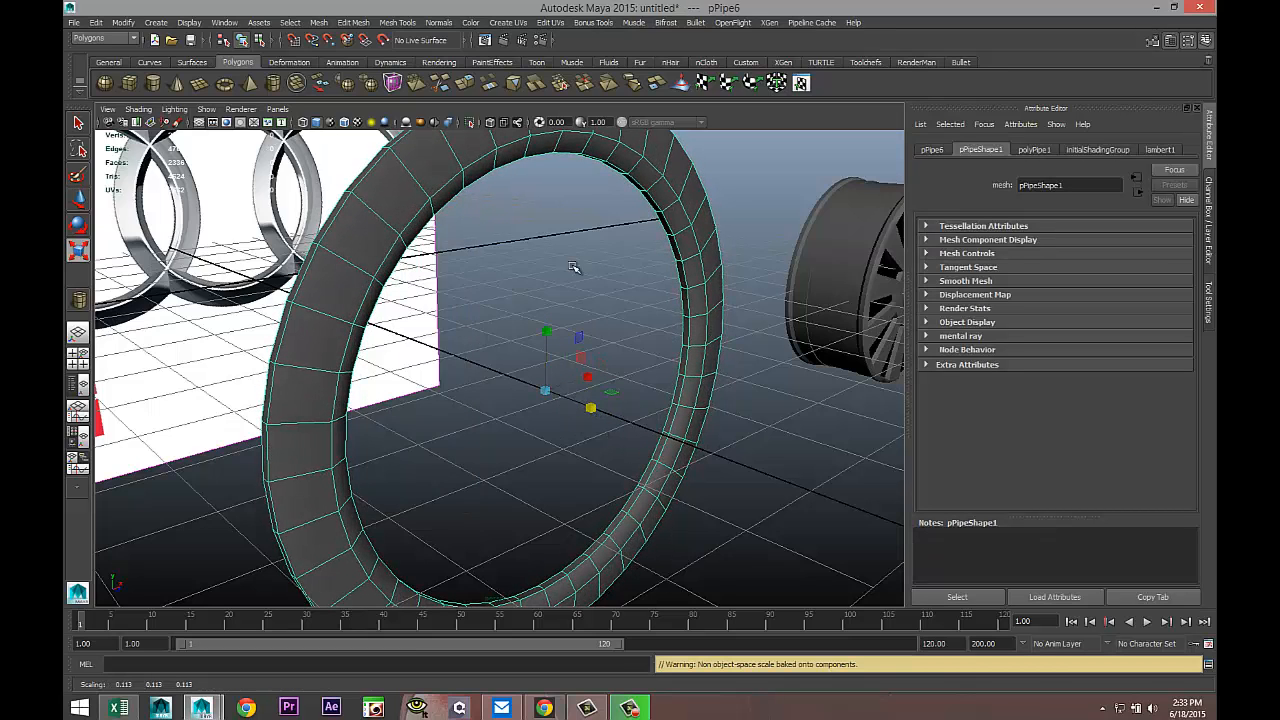
Select the front middle edge loop again and pull it further forward along Z to about 9.72
{"action": "mouse_move", "coordinate": [447, 191]}
{"action": "right_mouse_down"}
{"action": "mouse_move", "coordinate": [446, 160]}
{"action": "mouse_move", "coordinate": [445, 175]}
{"action": "right_mouse_up"}
{"action": "double_click", "coordinate": [448, 186]}
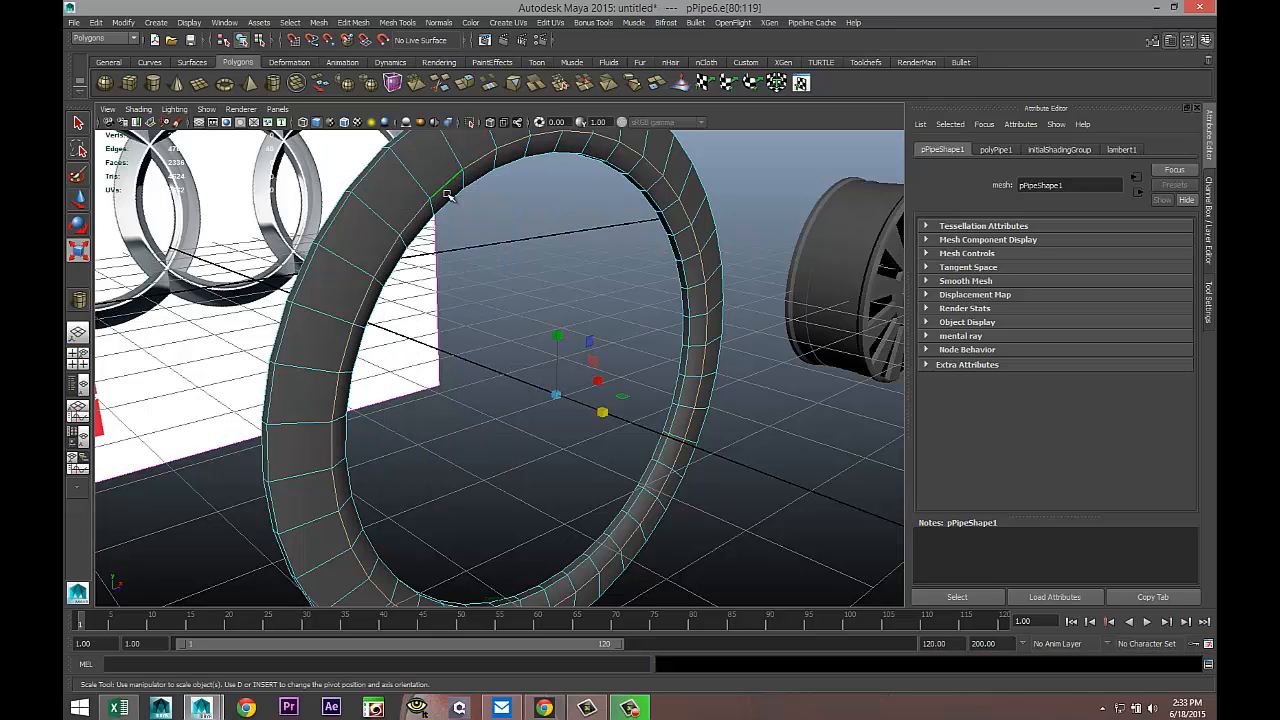
{"action": "key", "text": "w"}
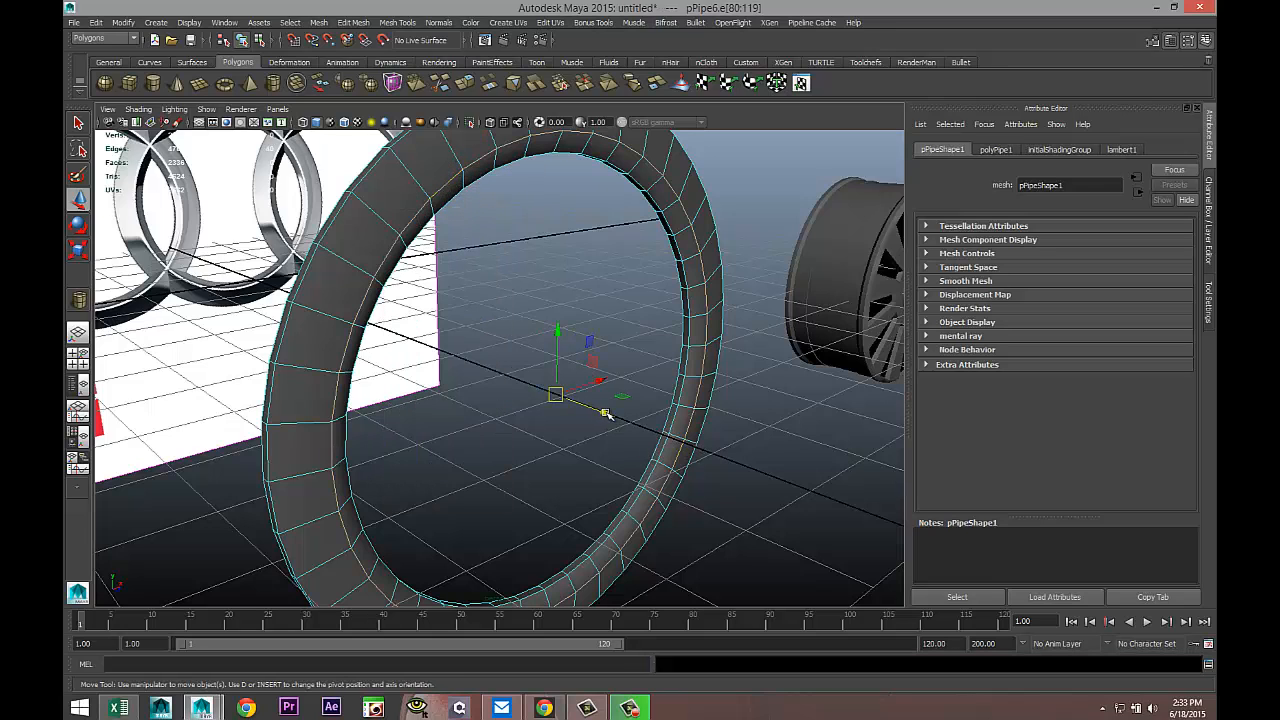
{"action": "left_click_drag", "start_coordinate": [605, 413], "coordinate": [621, 422]}
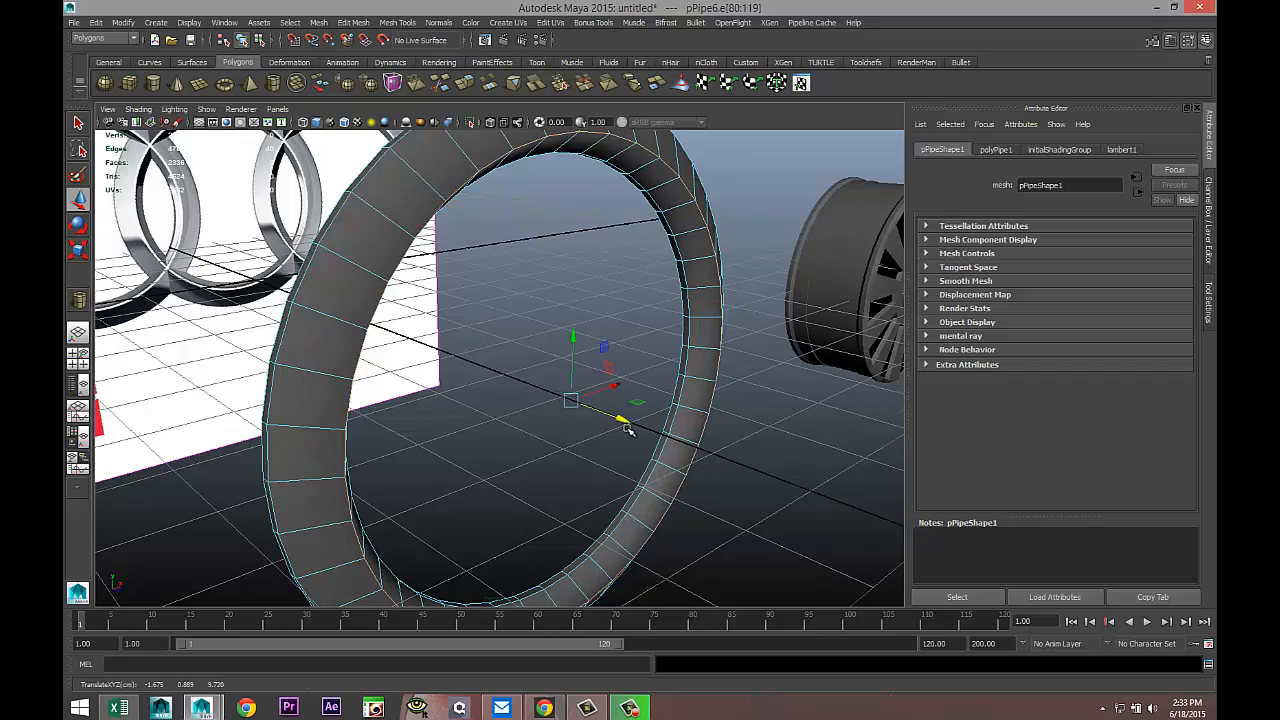
{"action": "scroll", "coordinate": [650, 436], "scroll_direction": "down", "scroll_amount": 4}
{"action": "left_click_drag", "start_coordinate": [713, 455], "coordinate": [666, 486], "text": "alt"}
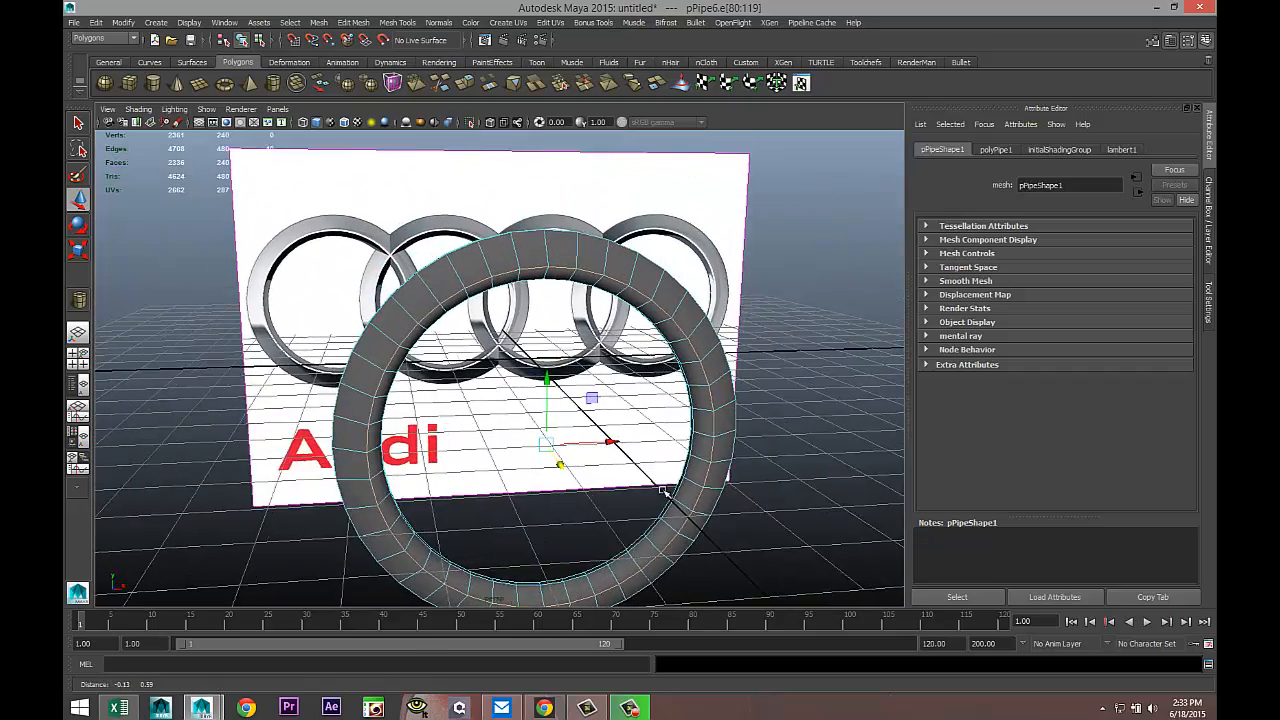
{"action": "scroll", "coordinate": [664, 482], "scroll_direction": "down", "scroll_amount": 2}
{"action": "scroll", "coordinate": [656, 473], "scroll_direction": "up", "scroll_amount": 4}
{"action": "left_click_drag", "start_coordinate": [538, 424], "coordinate": [547, 433], "text": "alt"}
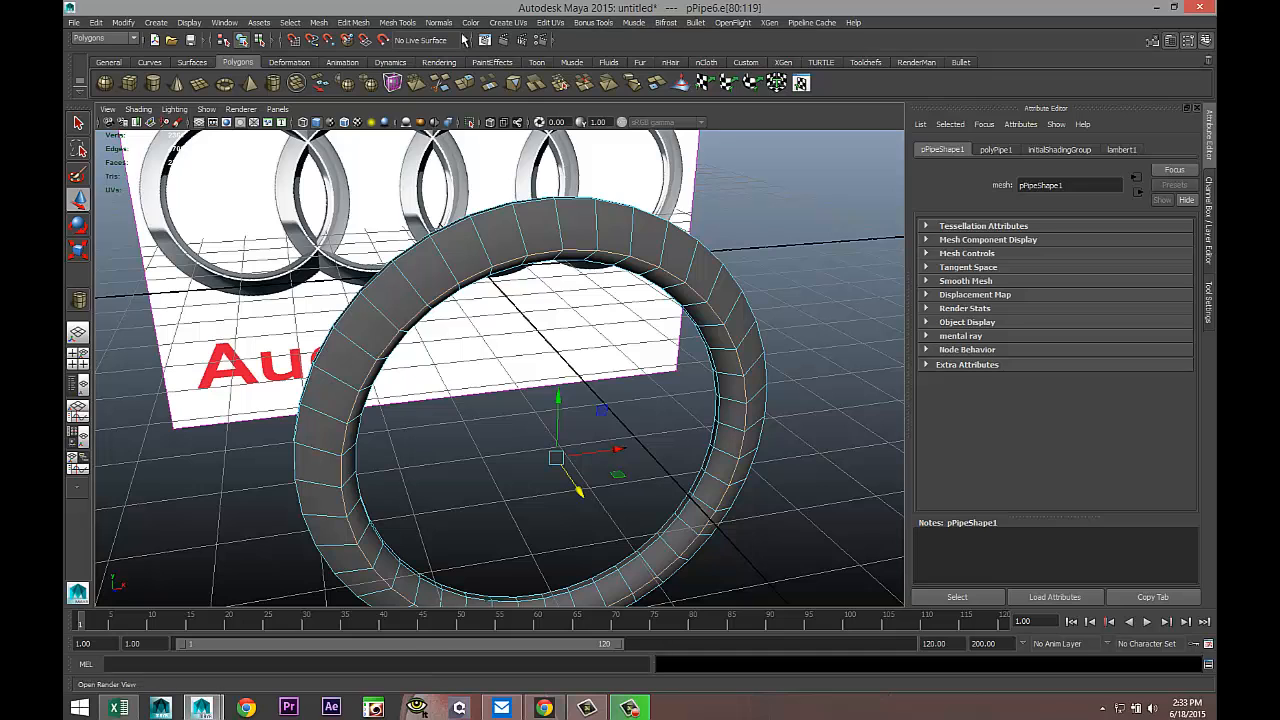
{"action": "left_click", "coordinate": [397, 22]}
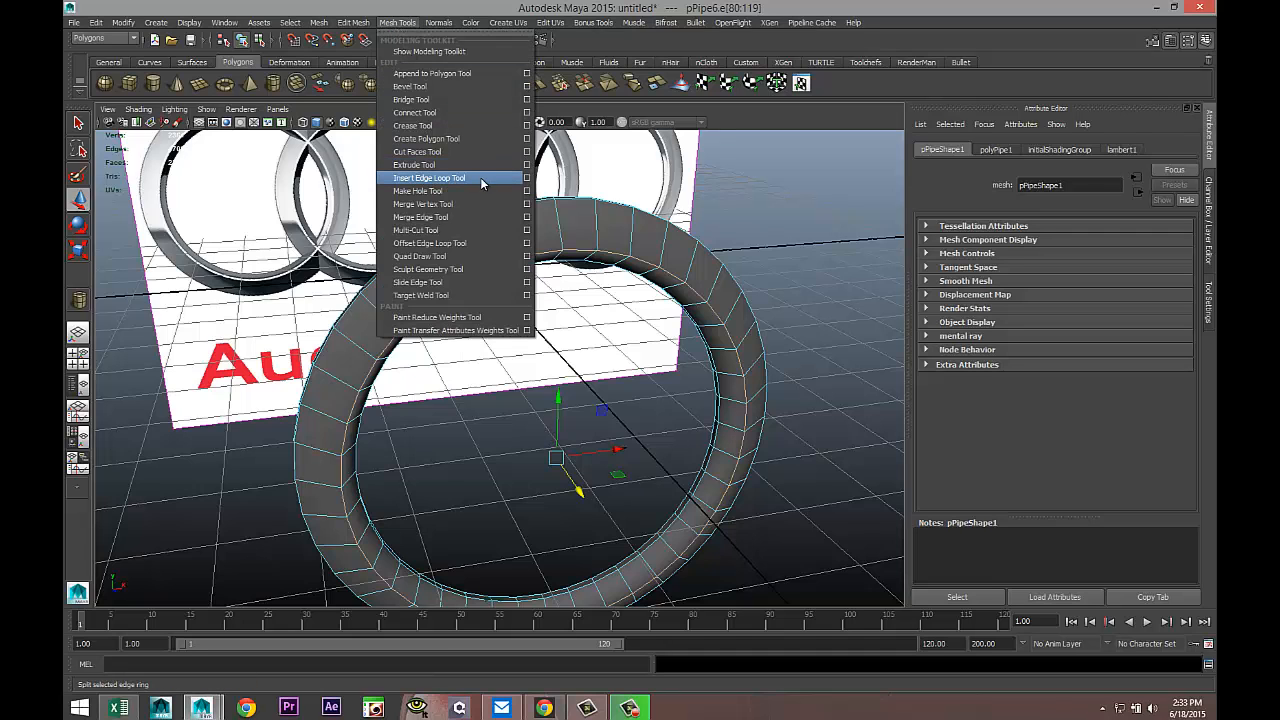
{"action": "left_click", "coordinate": [512, 181]}
{"action": "scroll", "coordinate": [543, 280], "scroll_direction": "up", "scroll_amount": 3}
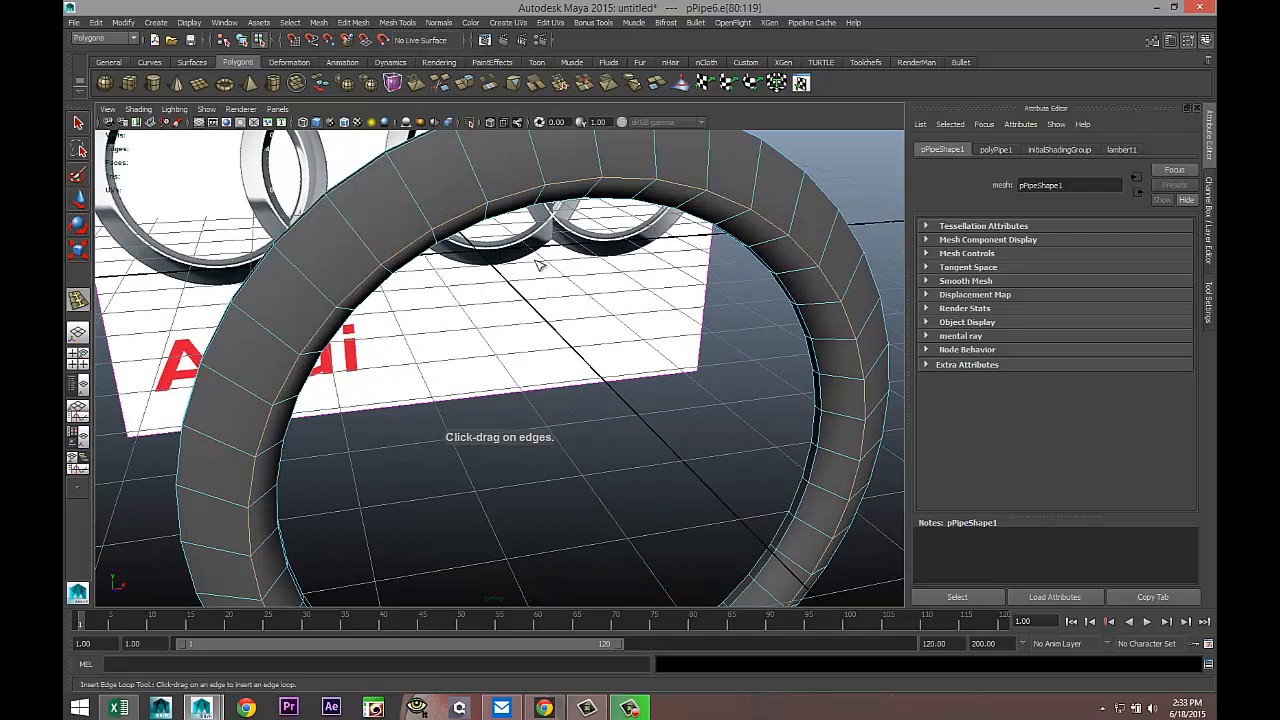
{"action": "left_click", "coordinate": [545, 180]}
{"action": "key", "text": "ctrl+z"}
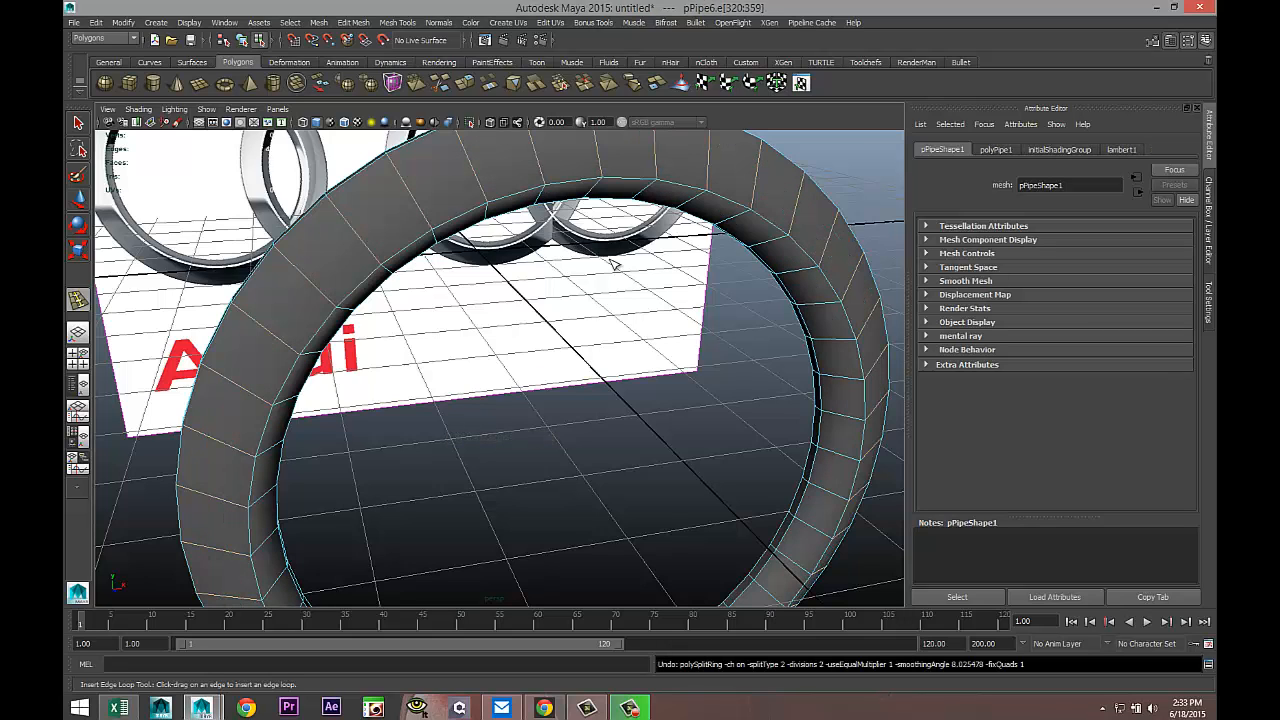
Set the Insert Edge Loop Tool to Equal distance from edge and insert two support loops close to the ring's bevel edges
{"action": "left_click", "coordinate": [398, 22]}
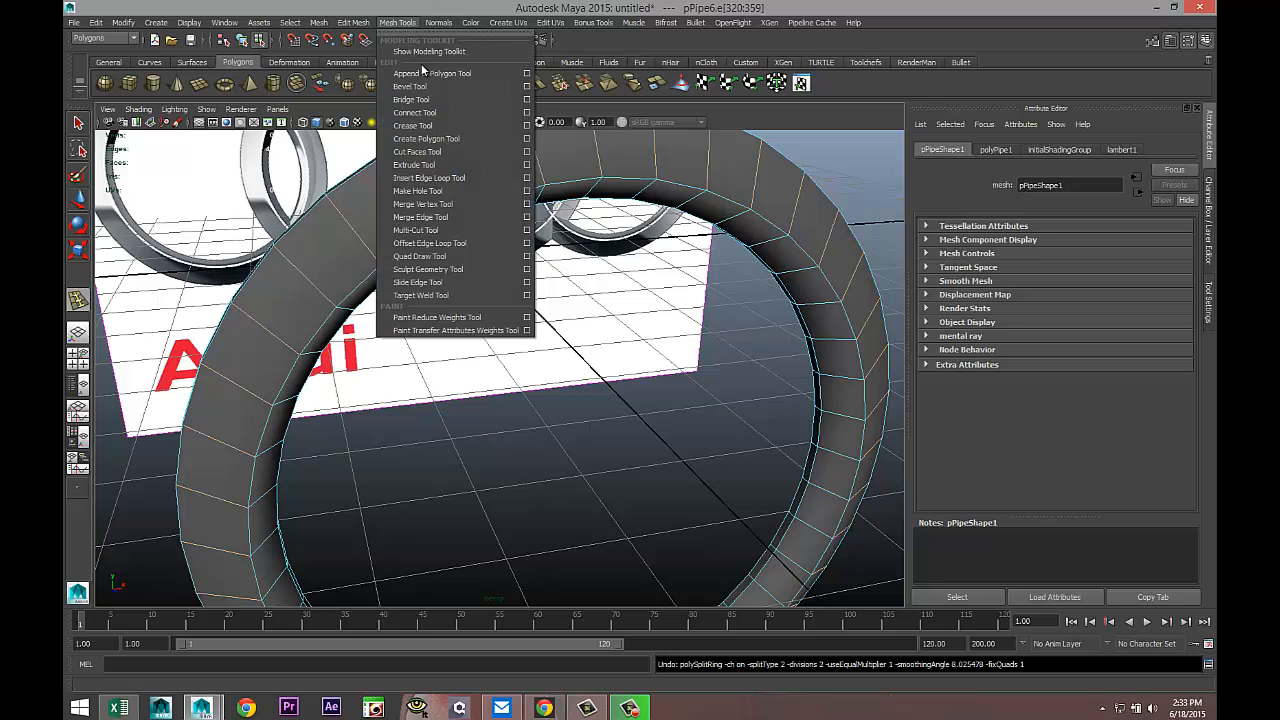
{"action": "left_click", "coordinate": [528, 178]}
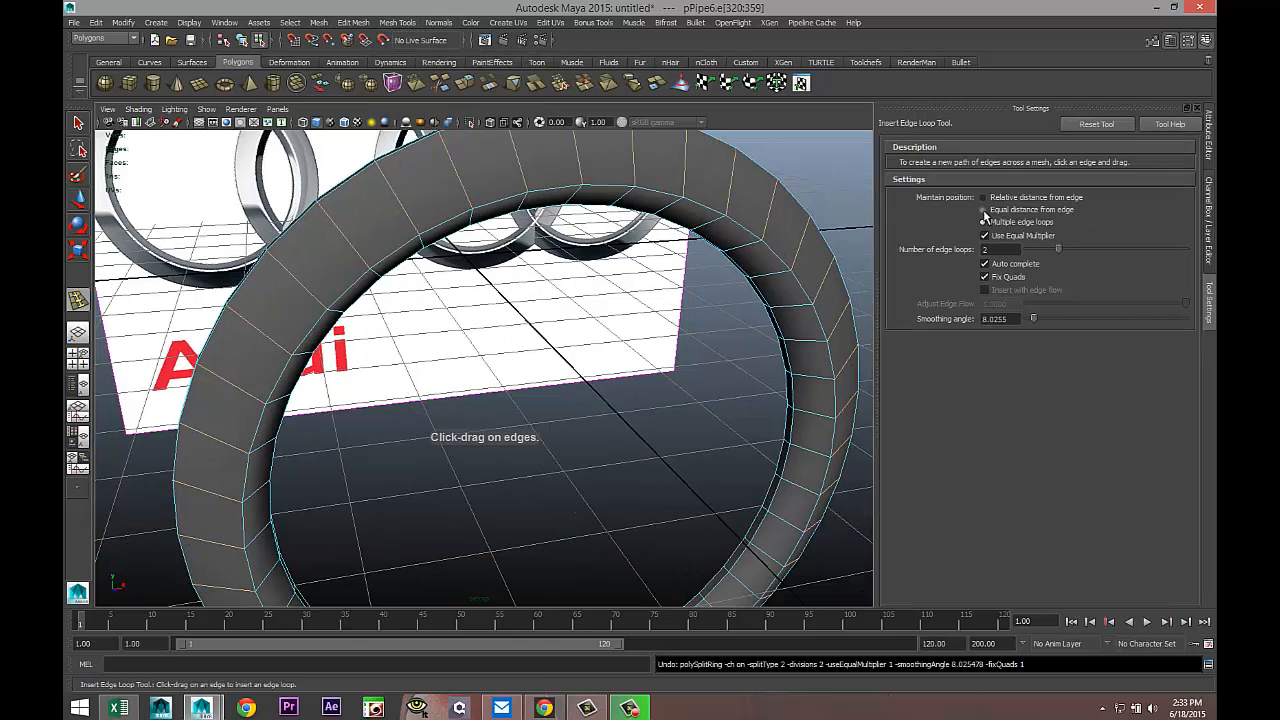
{"action": "left_click", "coordinate": [983, 209]}
{"action": "scroll", "coordinate": [691, 409], "scroll_direction": "up", "scroll_amount": 3}
{"action": "middle_click_drag", "start_coordinate": [503, 303], "coordinate": [592, 520], "text": "alt"}
{"action": "left_click_drag", "start_coordinate": [592, 520], "coordinate": [557, 434], "text": "alt"}
{"action": "middle_click_drag", "start_coordinate": [558, 472], "coordinate": [577, 546], "text": "alt"}
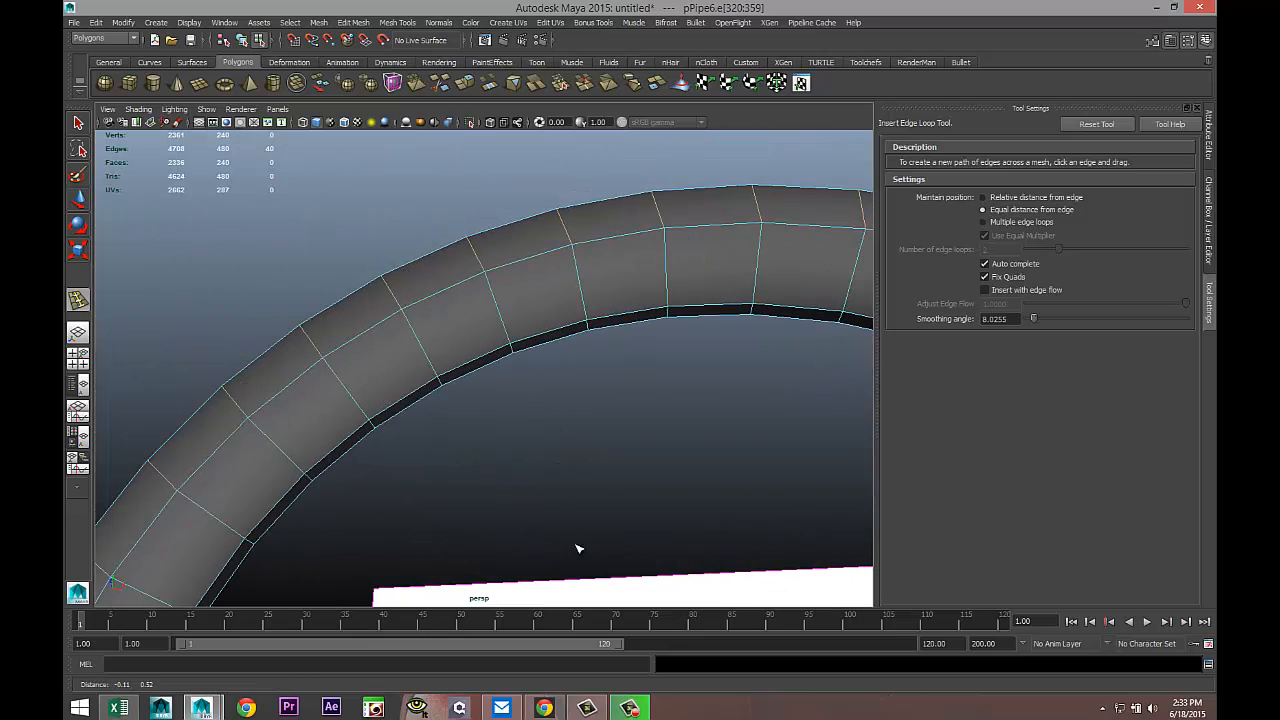
{"action": "left_click", "coordinate": [414, 323]}
{"action": "left_click_drag", "start_coordinate": [451, 343], "coordinate": [474, 385], "text": "alt"}
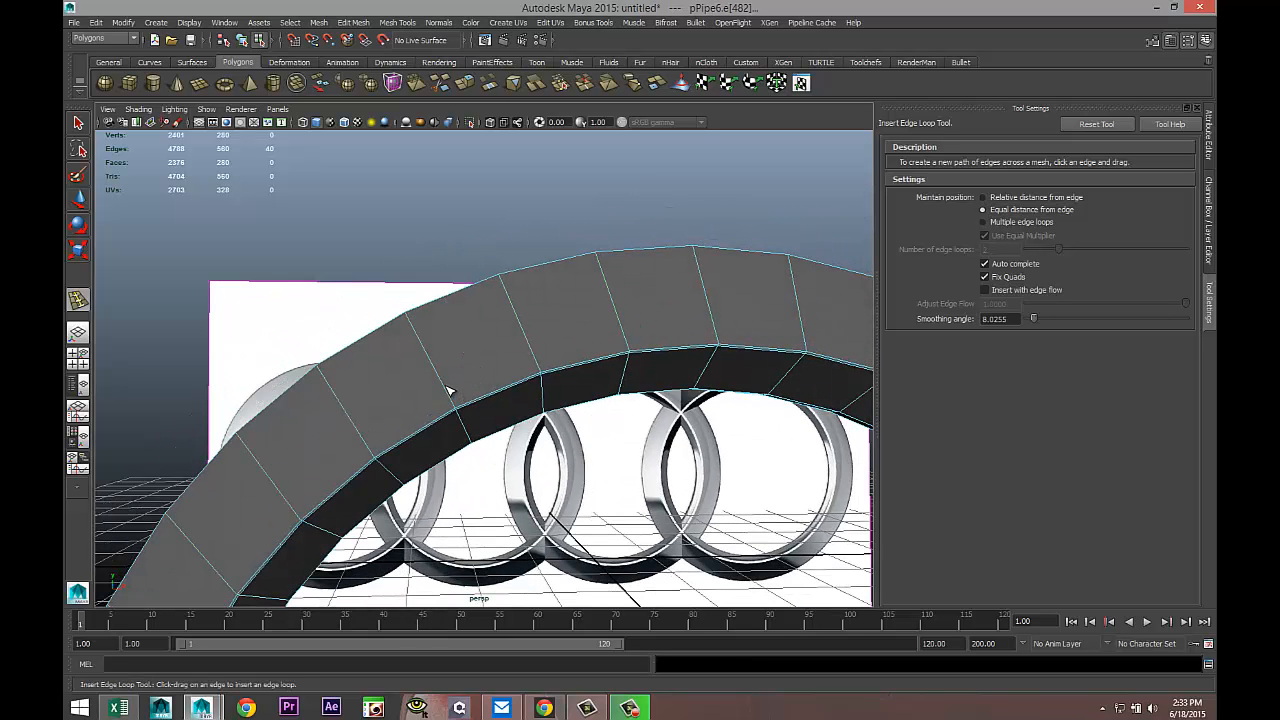
{"action": "left_click", "coordinate": [459, 408]}
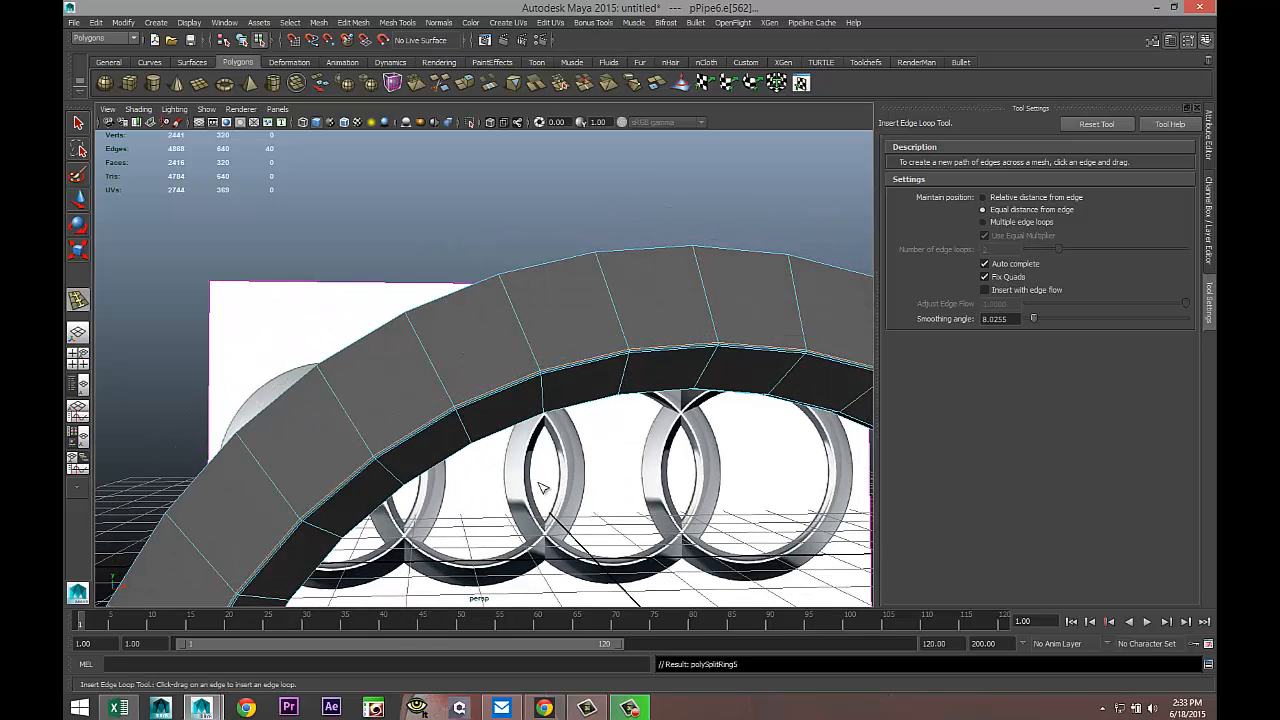
{"action": "left_click_drag", "start_coordinate": [534, 486], "coordinate": [592, 509], "text": "alt"}
Return the ring to object mode, turn on its smooth mesh preview, and deselect it to inspect the smoothed shape
{"action": "key", "text": "q"}
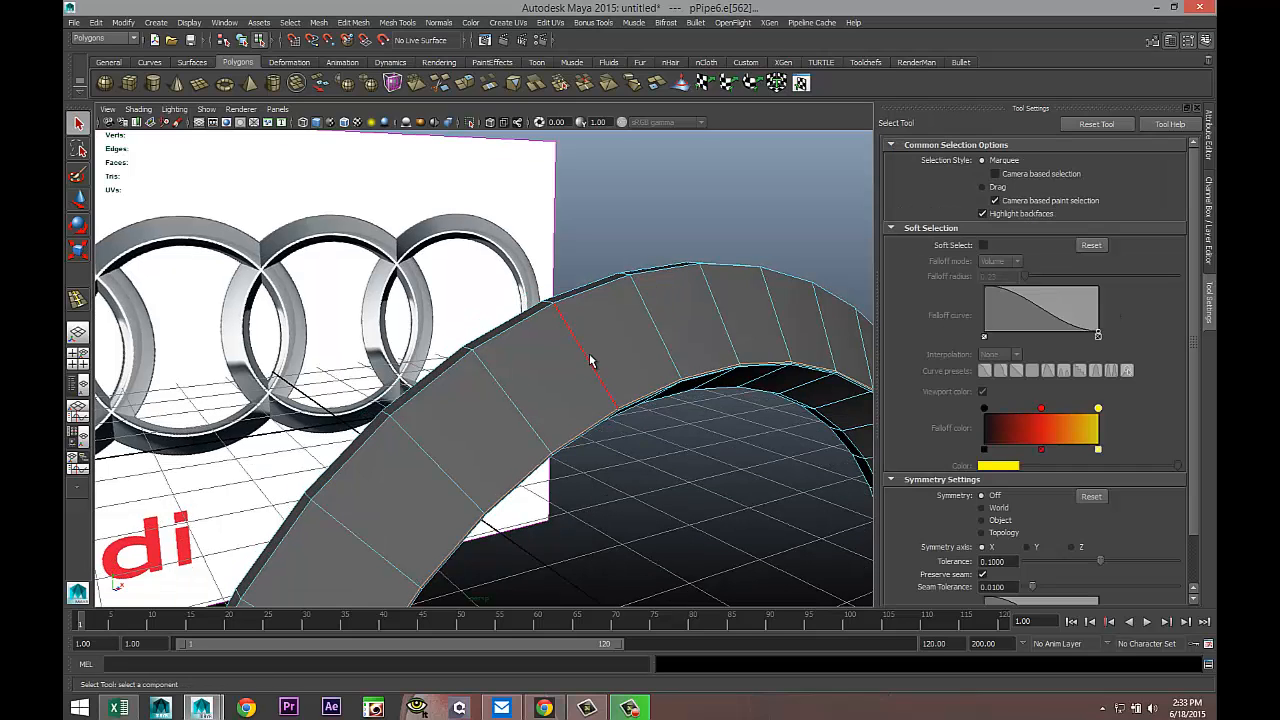
{"action": "right_click_drag", "start_coordinate": [592, 350], "coordinate": [620, 335]}
{"action": "left_click", "coordinate": [620, 340]}
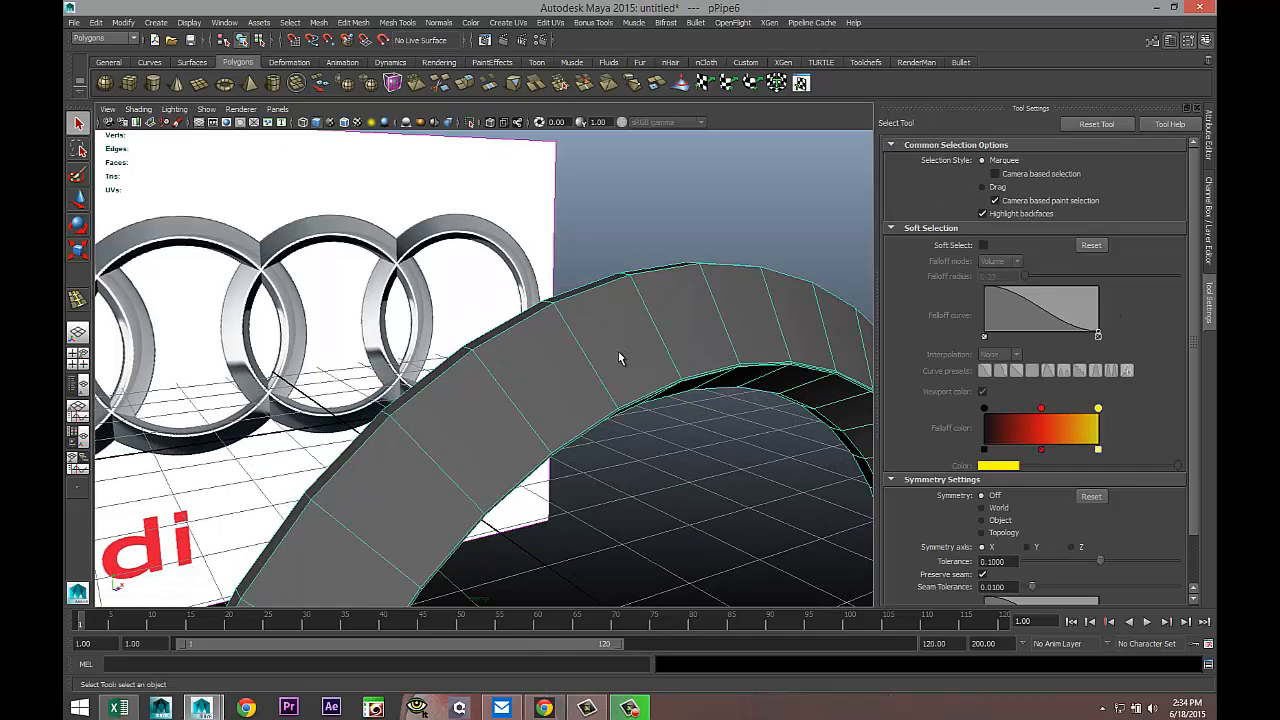
{"action": "left_click_drag", "start_coordinate": [620, 354], "coordinate": [646, 466], "text": "alt"}
{"action": "key", "text": "3"}
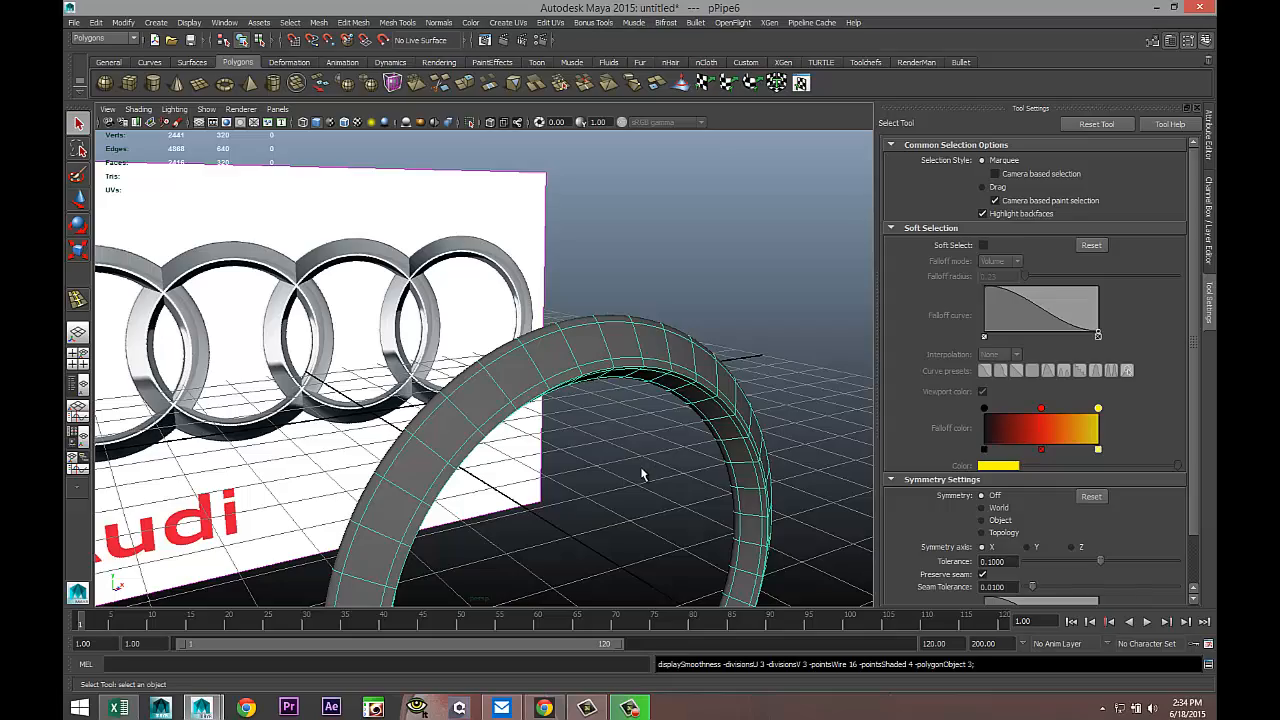
{"action": "middle_click_drag", "start_coordinate": [642, 467], "coordinate": [541, 357], "text": "alt"}
{"action": "left_click", "coordinate": [708, 309]}
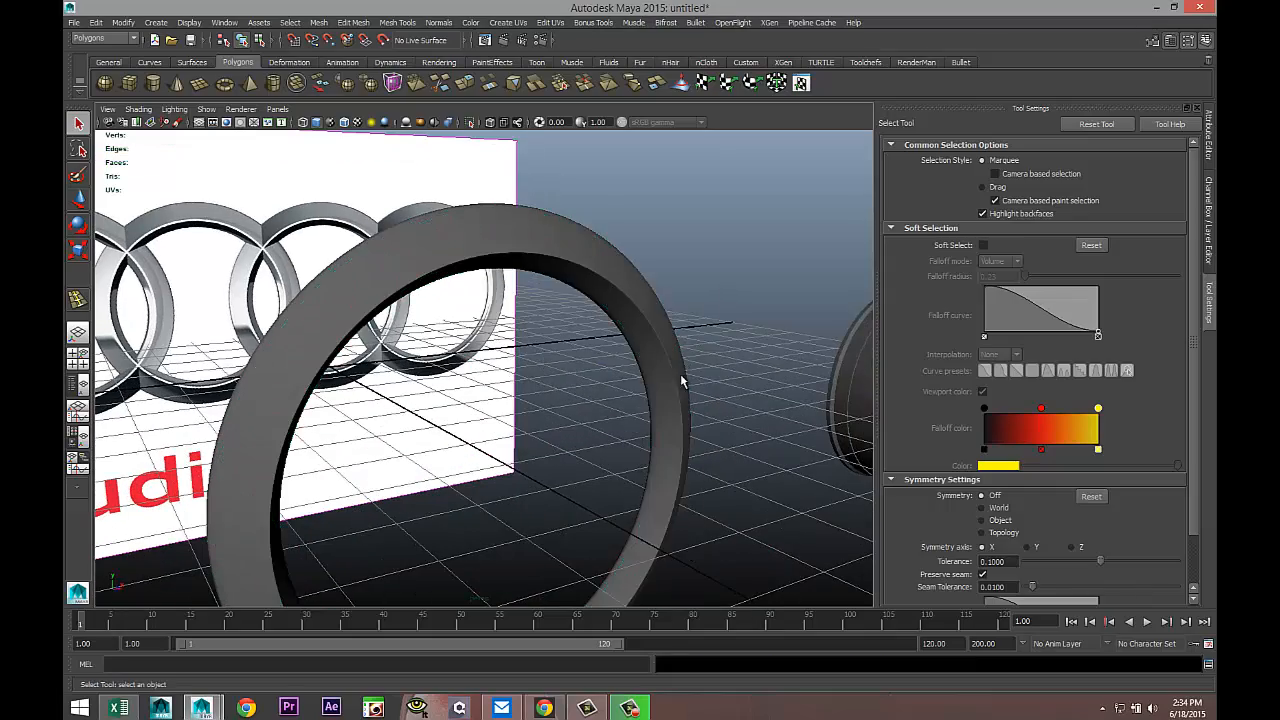
{"action": "scroll", "coordinate": [682, 382], "scroll_direction": "down", "scroll_amount": 4}
{"action": "left_click_drag", "start_coordinate": [666, 449], "coordinate": [633, 455], "text": "alt"}
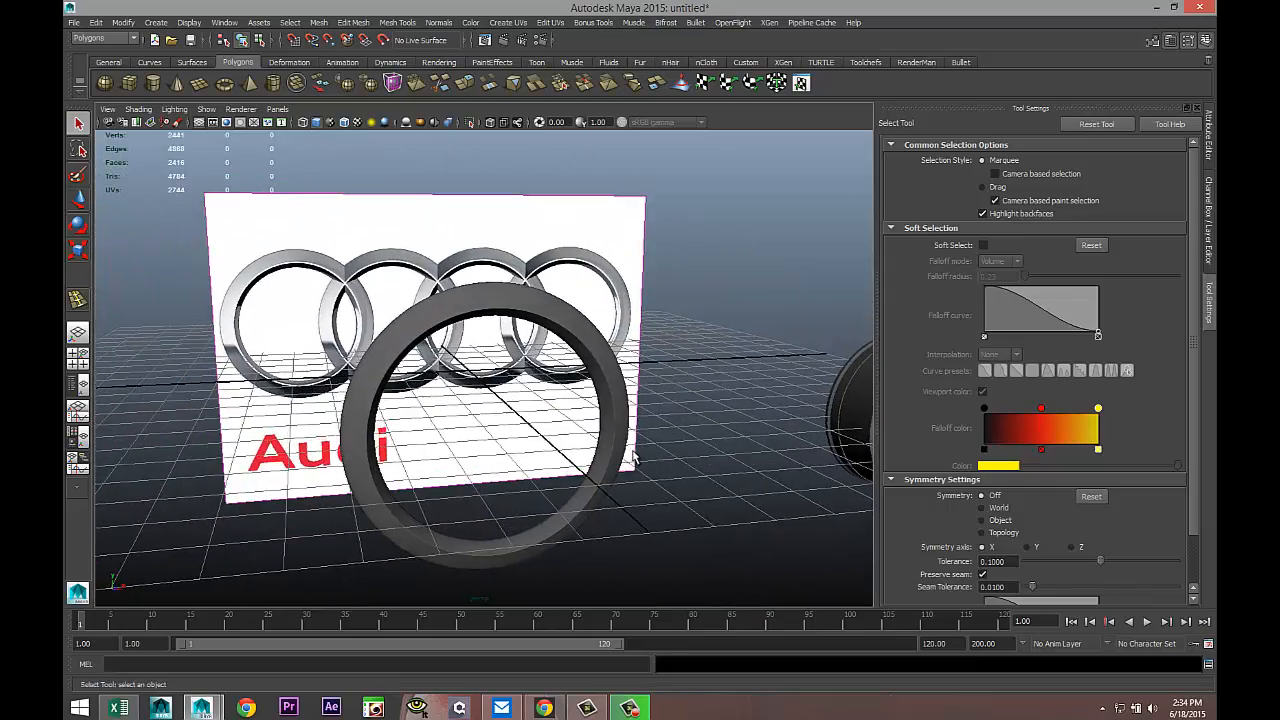
In the front view, duplicate the ring and move the copy along X to about -4.778, over the first logo ring
{"action": "left_click", "coordinate": [77, 357]}
{"action": "key", "text": "space"}
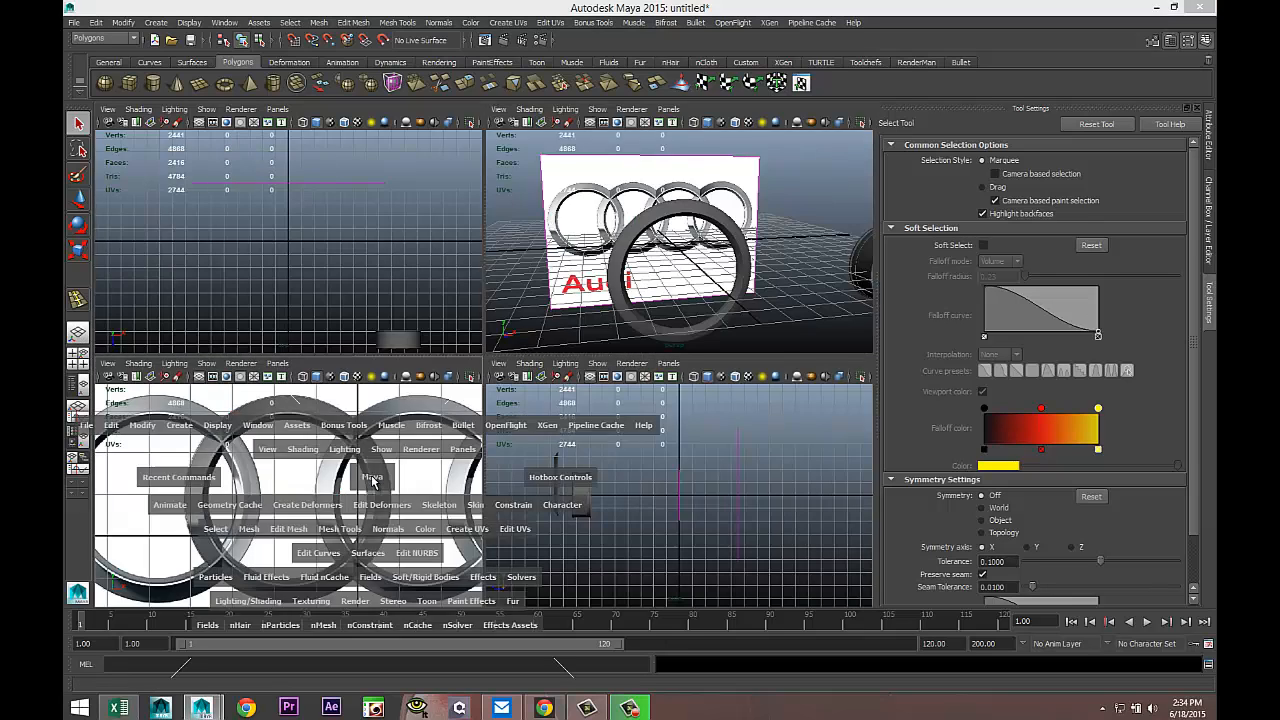
{"action": "scroll", "coordinate": [476, 480], "scroll_direction": "down", "scroll_amount": 5}
{"action": "left_click", "coordinate": [483, 310]}
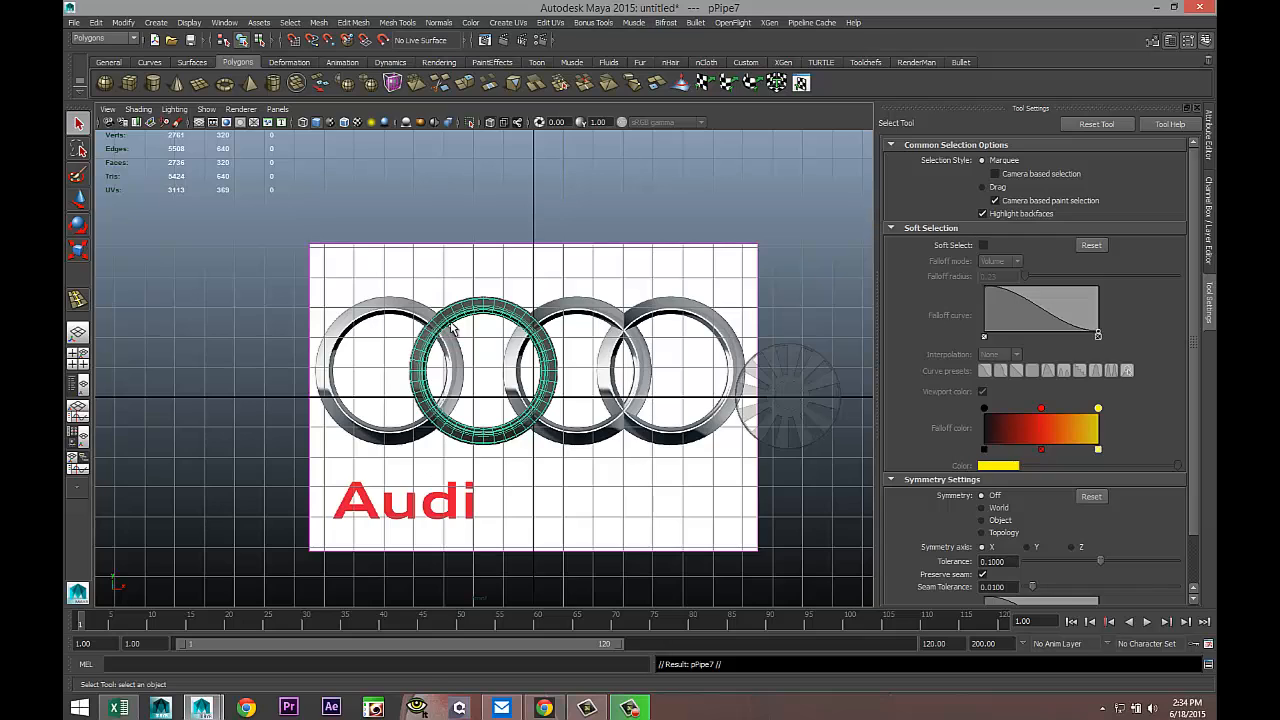
{"action": "key", "text": "w"}
{"action": "left_click_drag", "start_coordinate": [551, 376], "coordinate": [459, 375]}
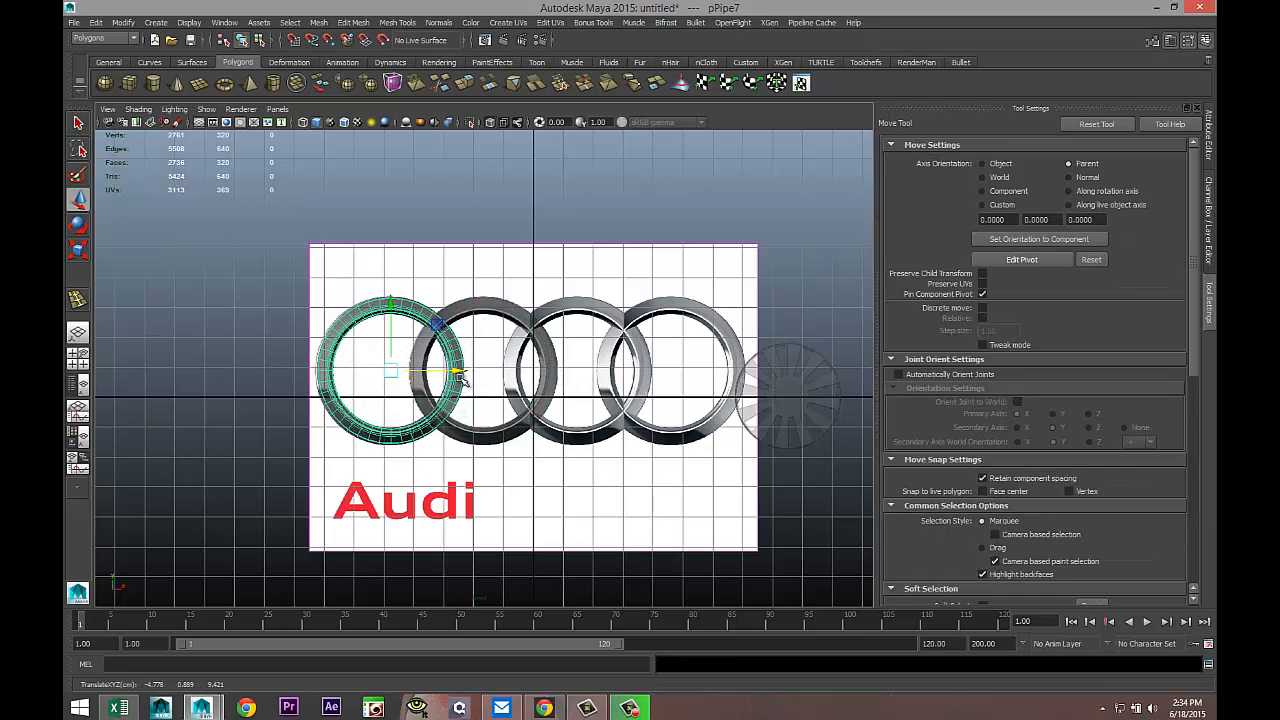
Select both rings, duplicate them, and move the copies along X over the third and fourth logo rings, the last at about 4.576
{"action": "left_click", "coordinate": [477, 312], "text": "shift"}
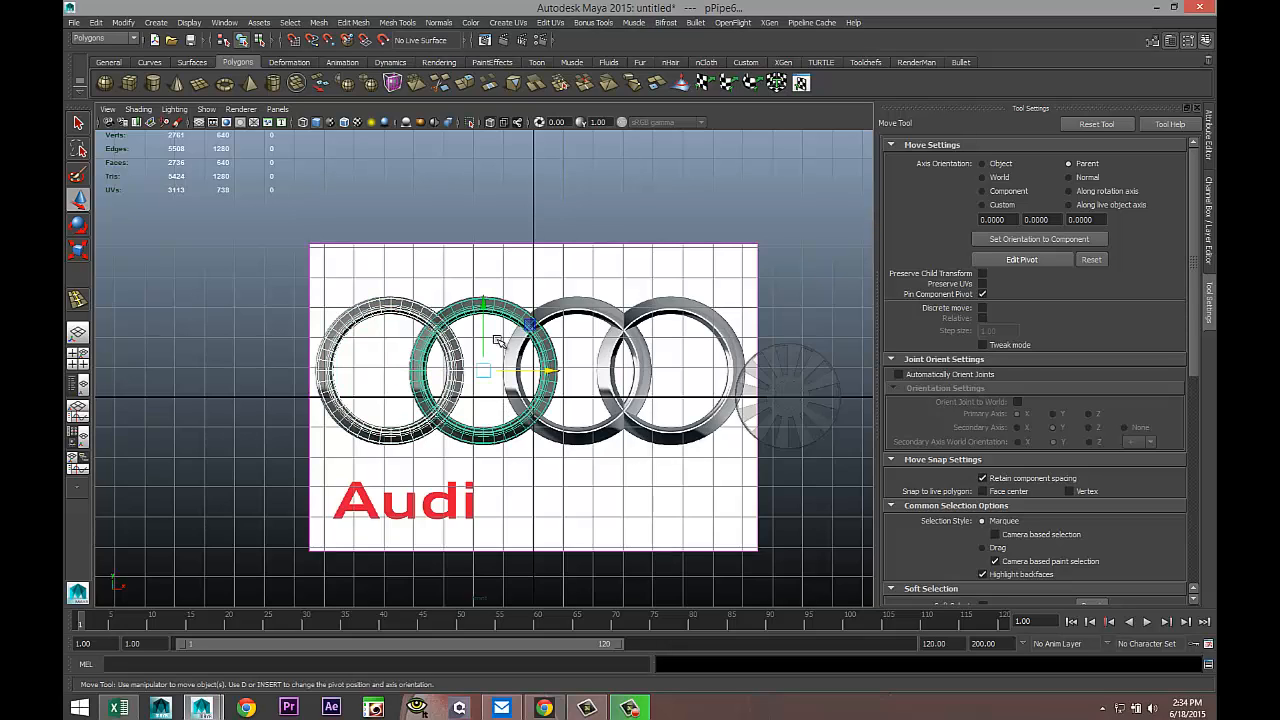
{"action": "key", "text": "ctrl+d"}
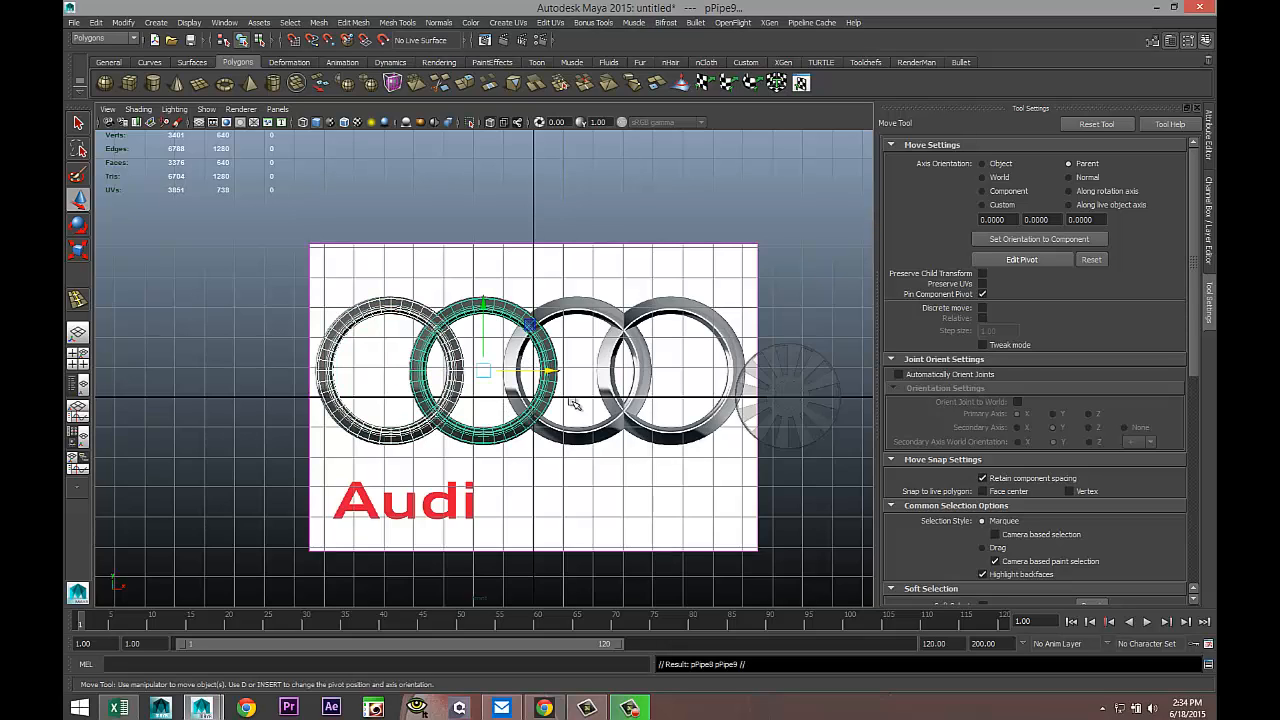
{"action": "left_click_drag", "start_coordinate": [551, 373], "coordinate": [737, 390]}
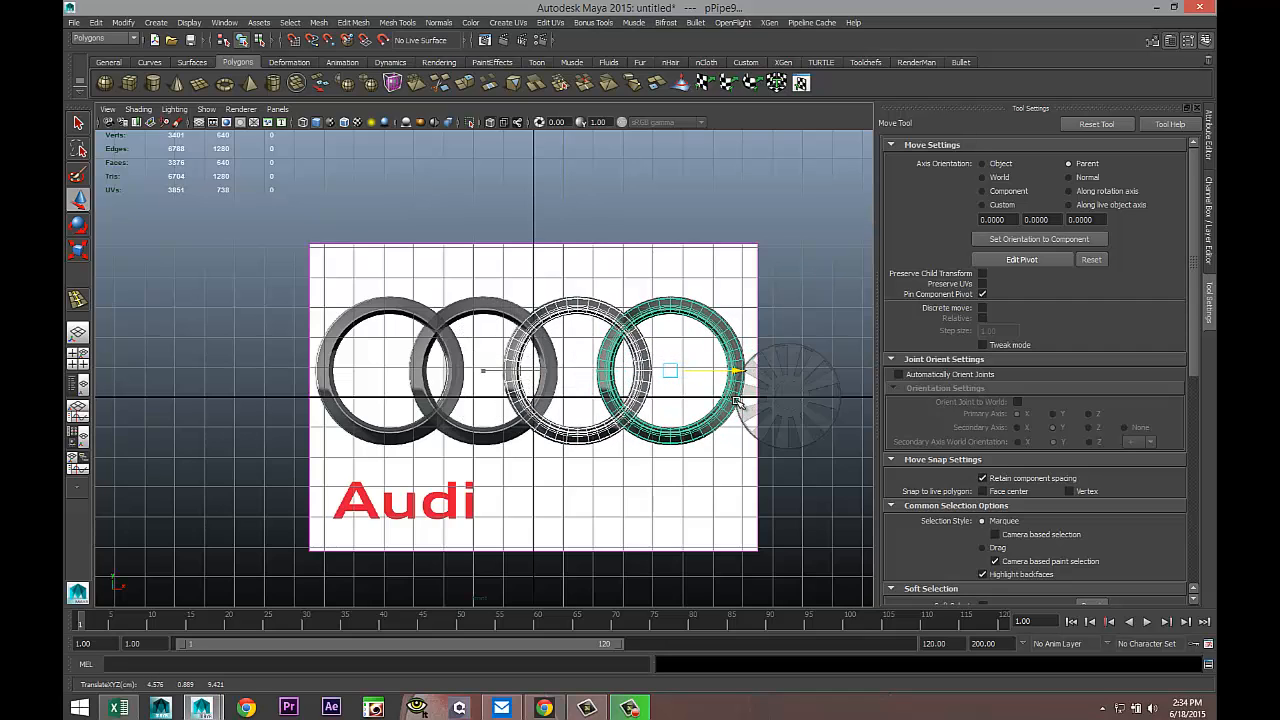
Select all four rings together in the perspective view, leaving the wheel rim out of the selection
{"action": "left_click", "coordinate": [77, 357]}
{"action": "key", "text": "space"}
{"action": "scroll", "coordinate": [632, 341], "scroll_direction": "down", "scroll_amount": 3}
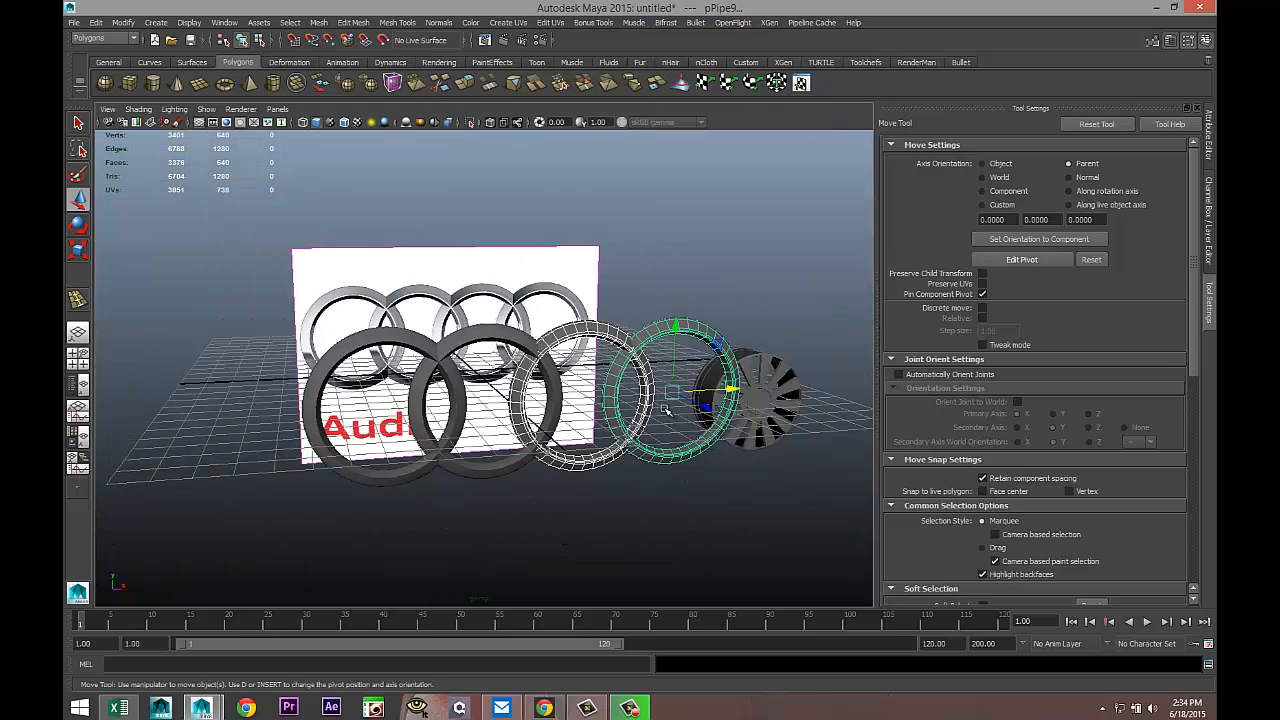
{"action": "left_click_drag", "start_coordinate": [665, 410], "coordinate": [643, 506], "text": "alt"}
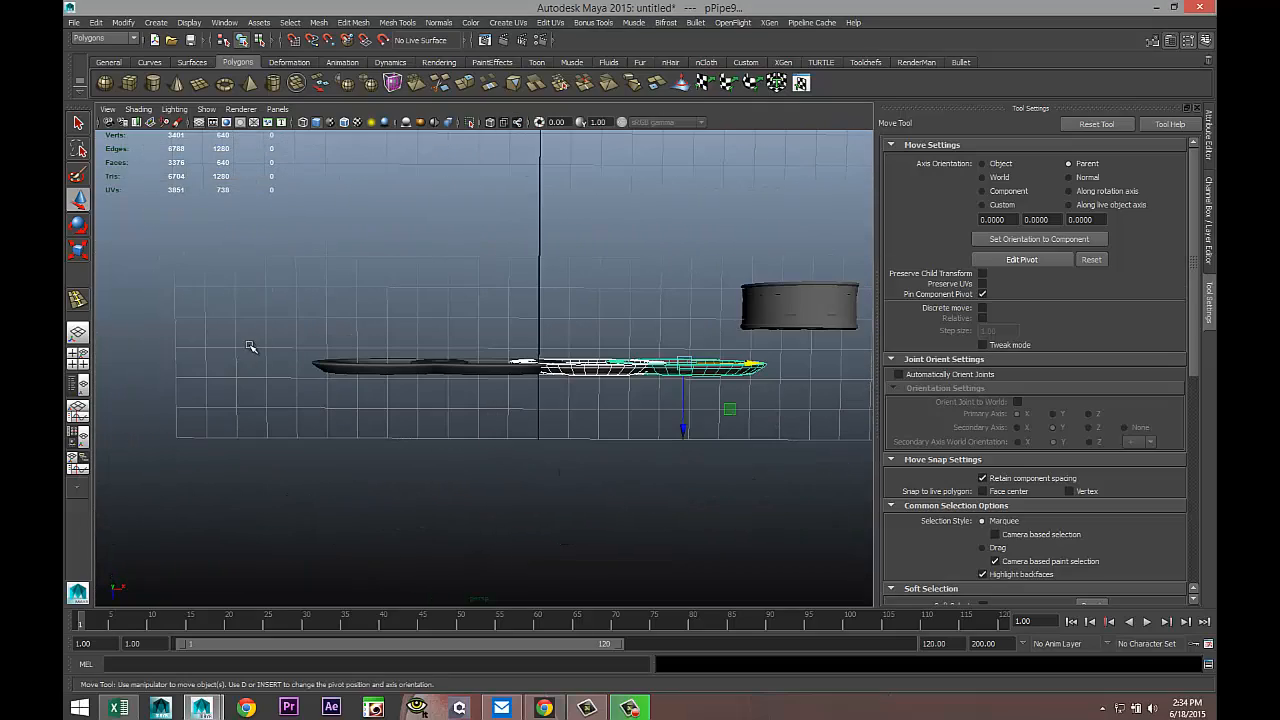
{"action": "left_click_drag", "start_coordinate": [251, 346], "coordinate": [760, 500]}
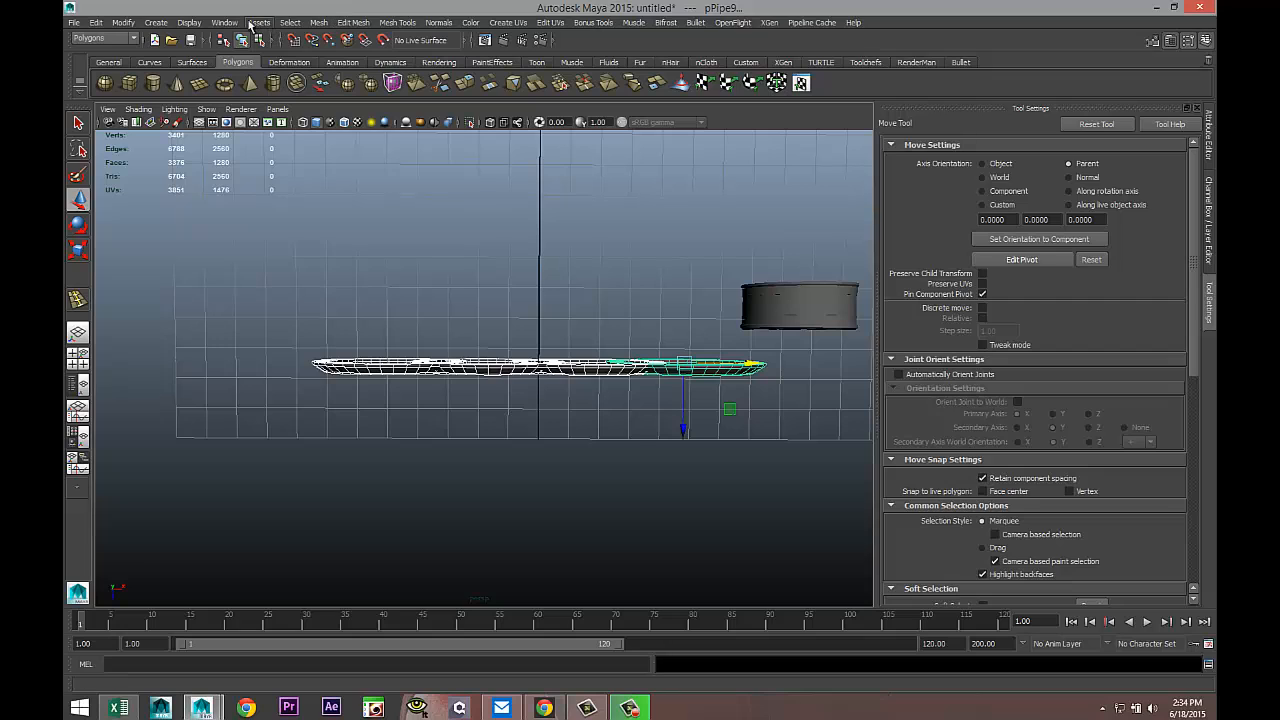
Combine the four selected rings into a single mesh and center its pivot
{"action": "left_click", "coordinate": [318, 22]}
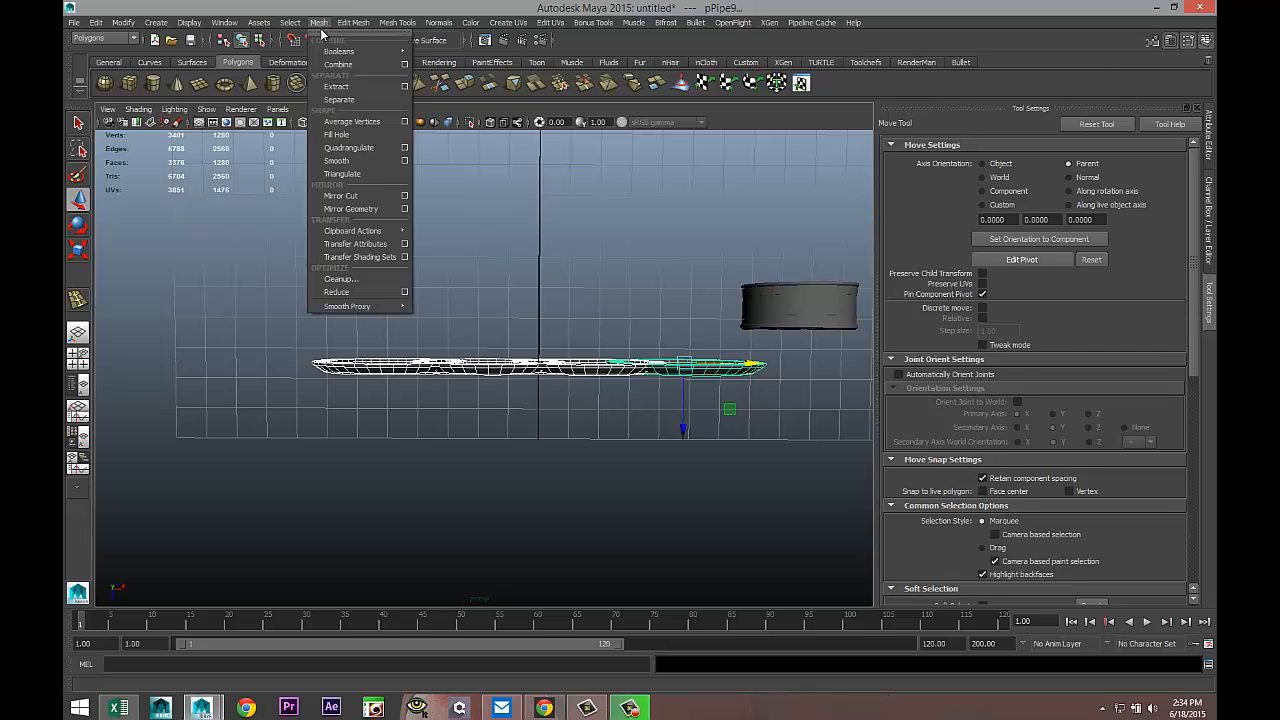
{"action": "left_click", "coordinate": [368, 65]}
{"action": "left_click", "coordinate": [123, 22]}
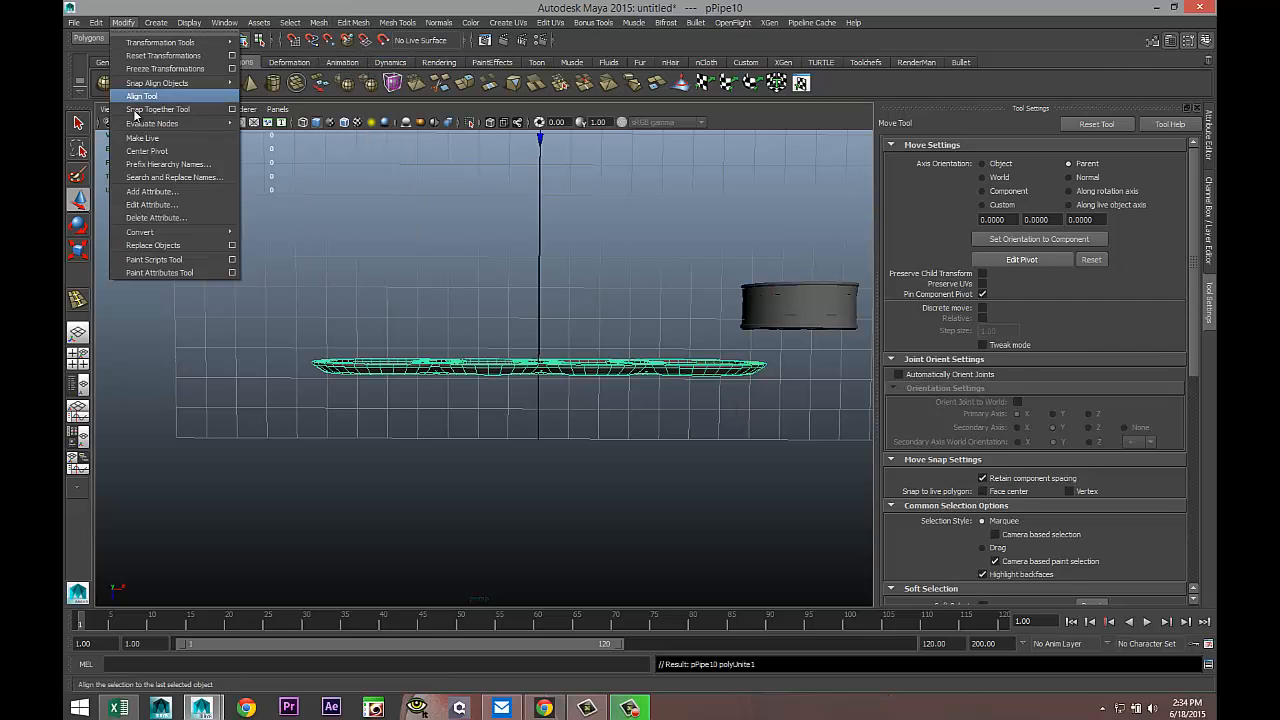
{"action": "left_click", "coordinate": [166, 152]}
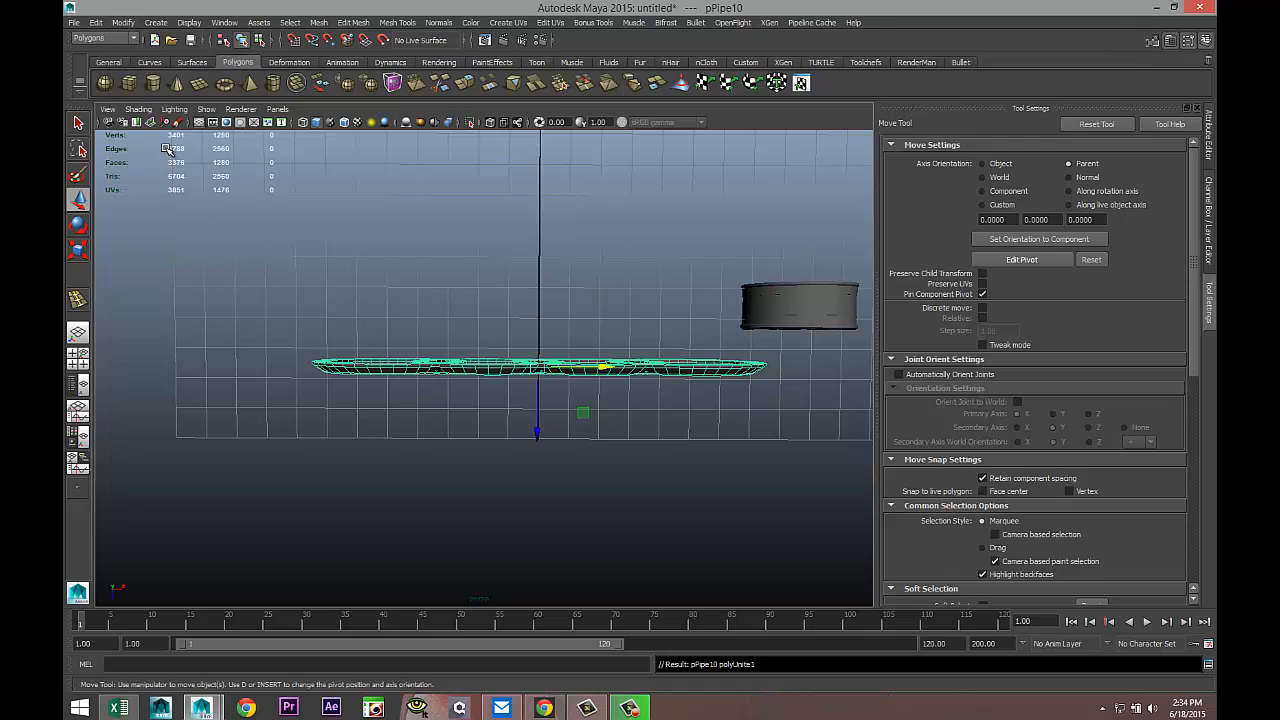
Delete the combined ring mesh's construction history and freeze its transformations
{"action": "left_click", "coordinate": [97, 24]}
{"action": "mouse_move", "coordinate": [186, 163]}
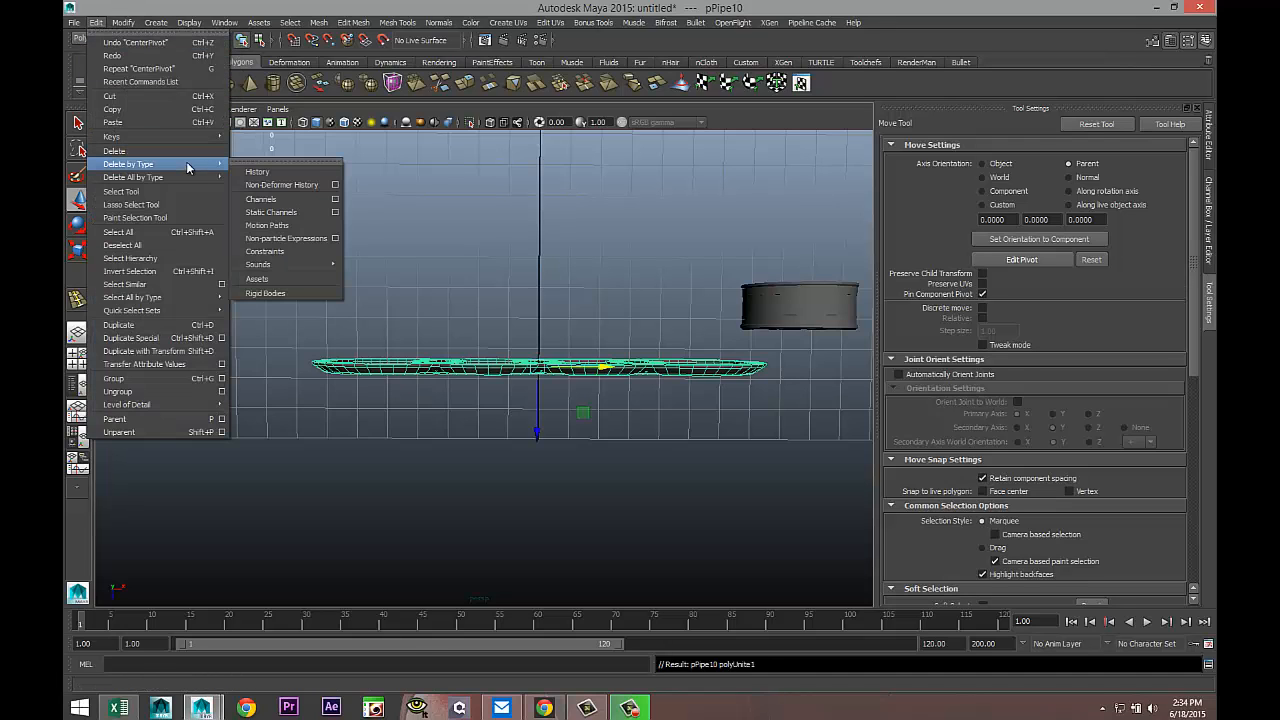
{"action": "left_click", "coordinate": [283, 173]}
{"action": "left_click", "coordinate": [123, 22]}
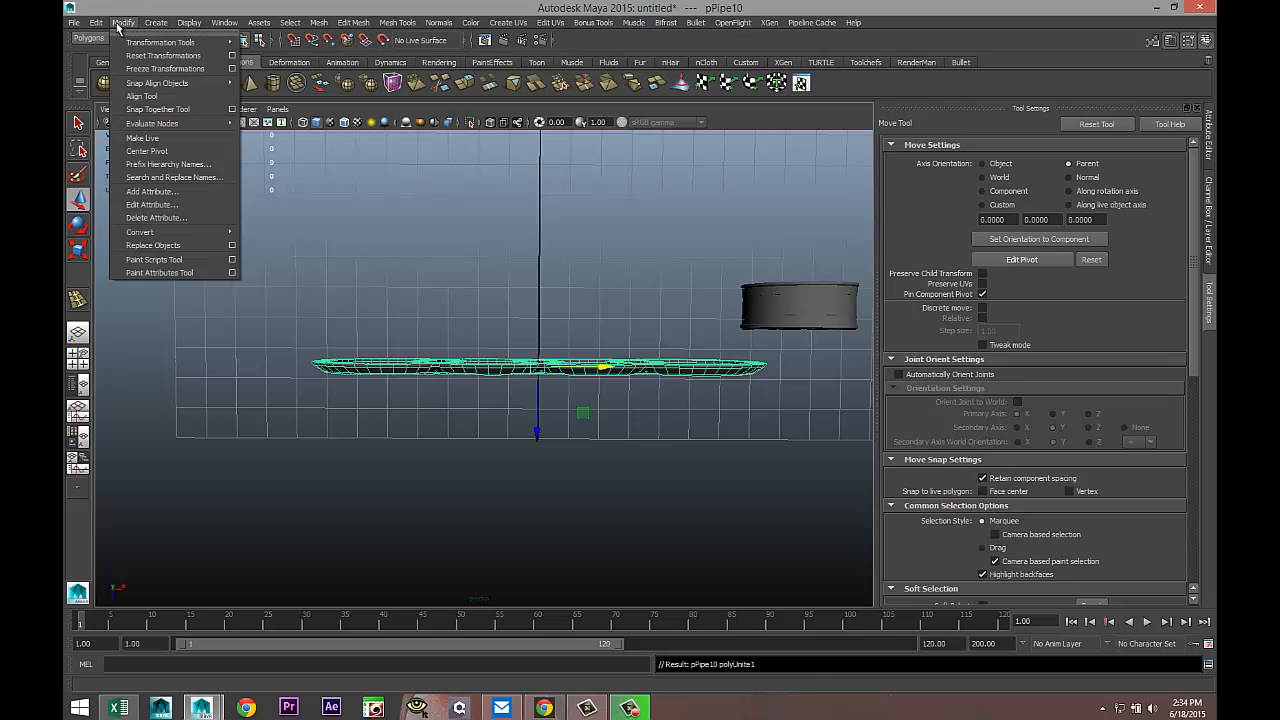
{"action": "left_click", "coordinate": [175, 69]}
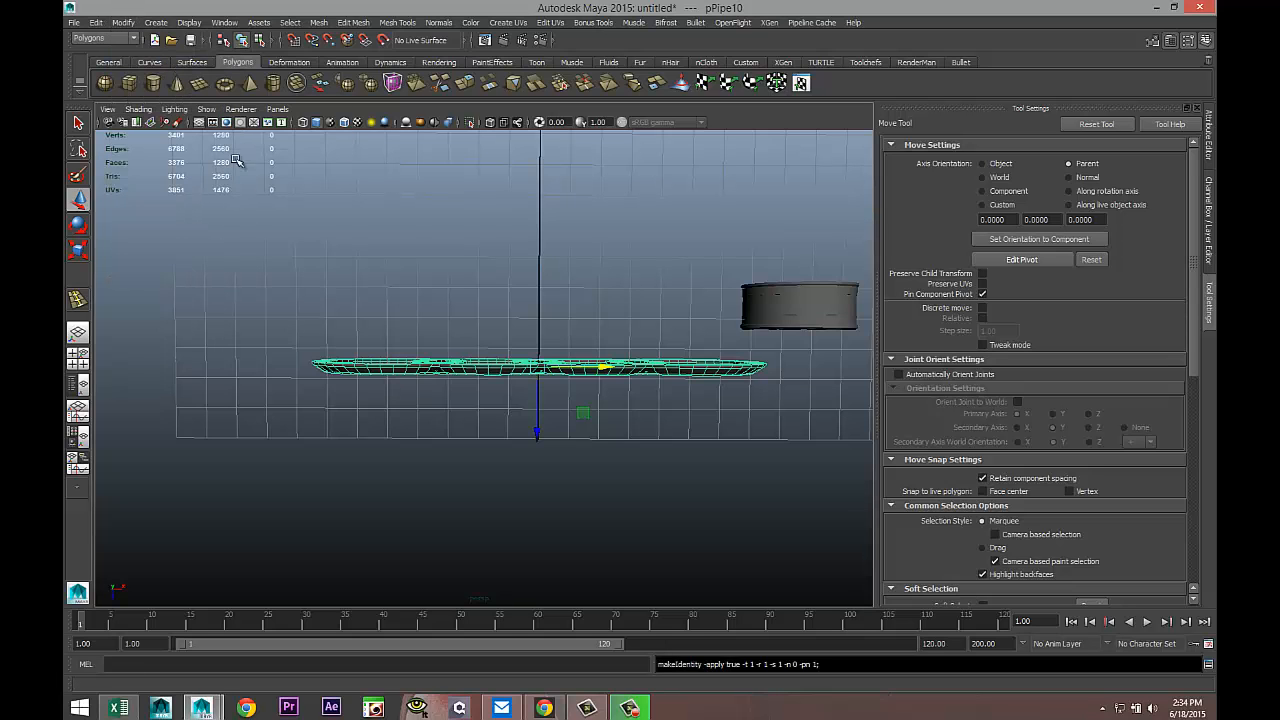
Delete the Audi logo reference image plane behind the rings, working in the front view
{"action": "scroll", "coordinate": [325, 268], "scroll_direction": "down", "scroll_amount": 3}
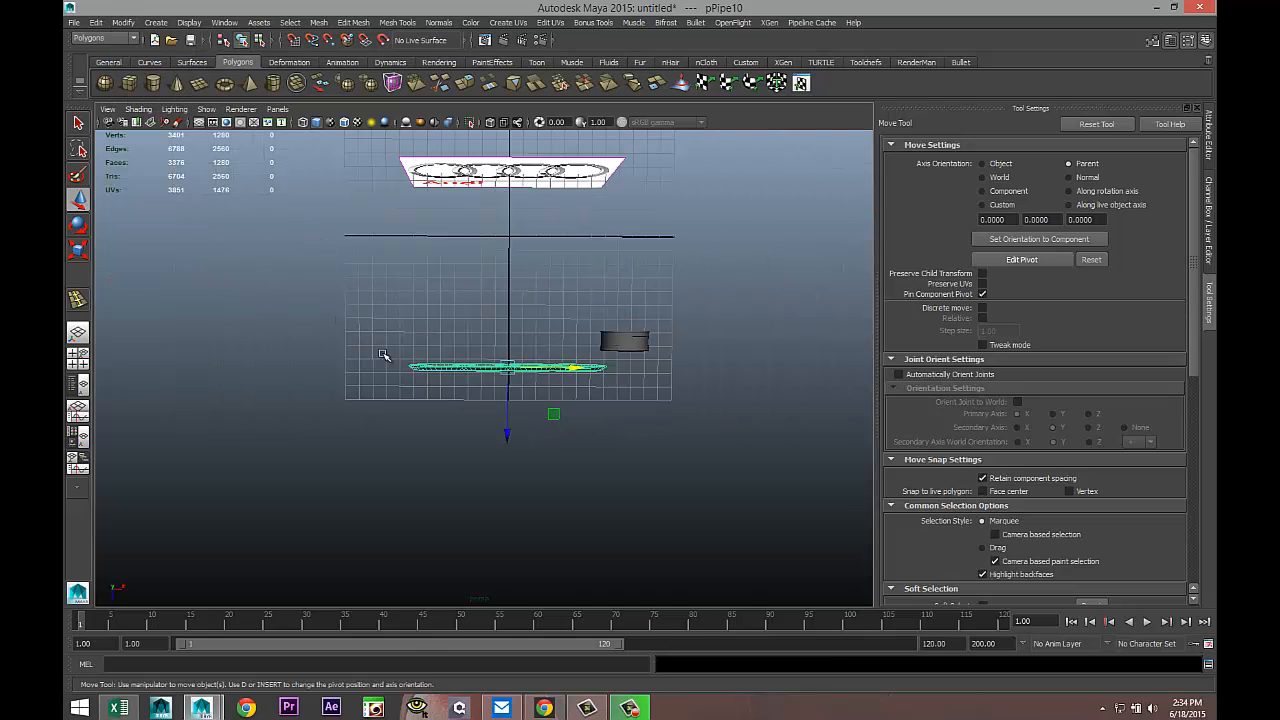
{"action": "left_click_drag", "start_coordinate": [383, 355], "coordinate": [385, 303], "text": "alt"}
{"action": "left_click", "coordinate": [624, 368]}
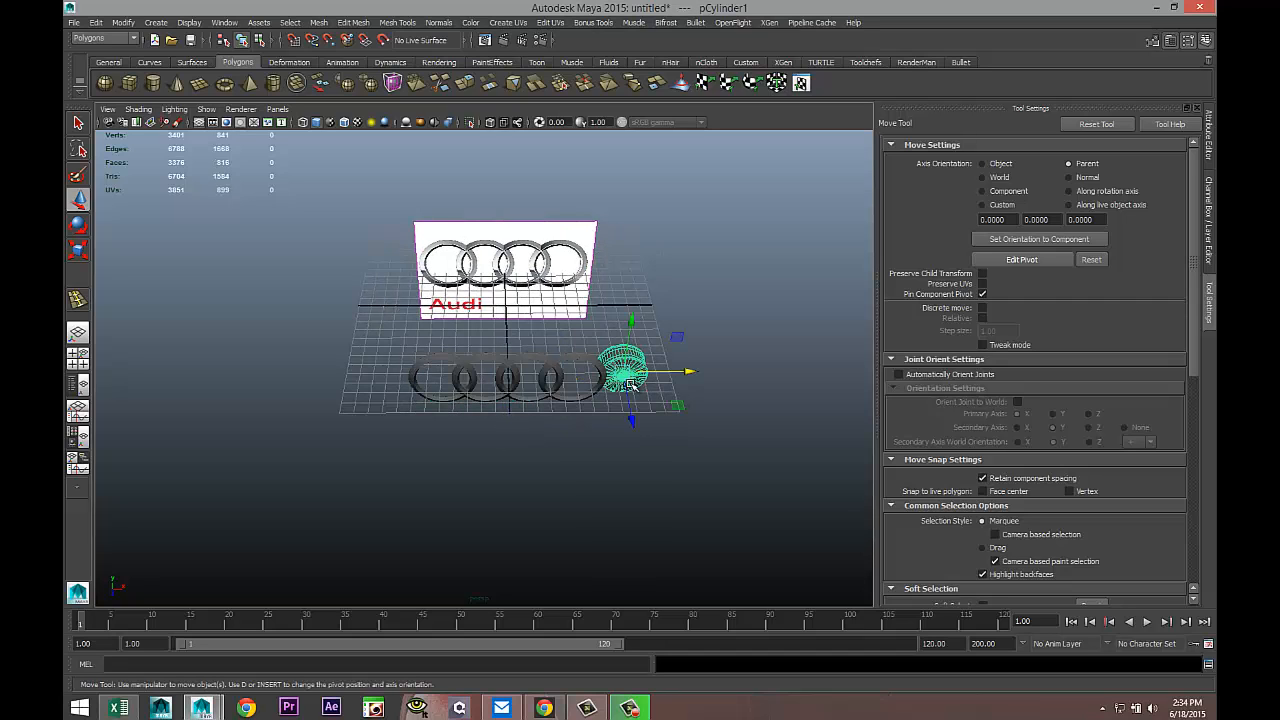
{"action": "left_click", "coordinate": [78, 356]}
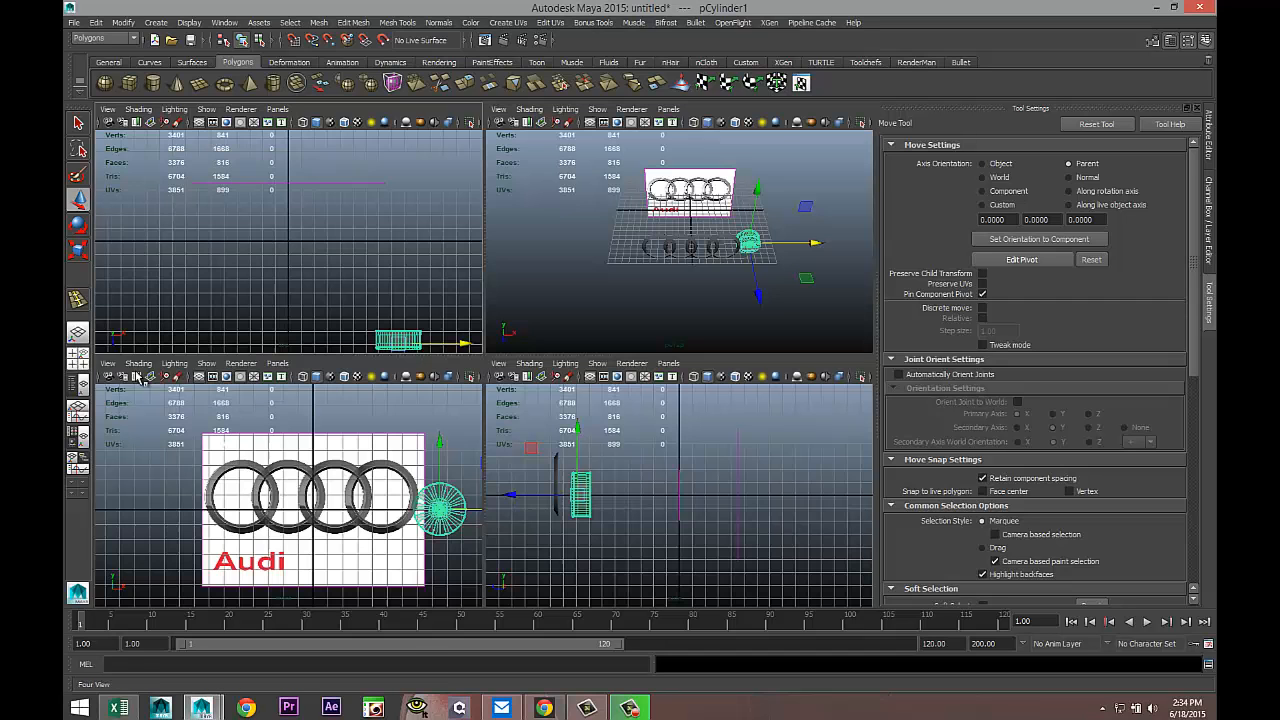
{"action": "scroll", "coordinate": [424, 409], "scroll_direction": "down", "scroll_amount": 3}
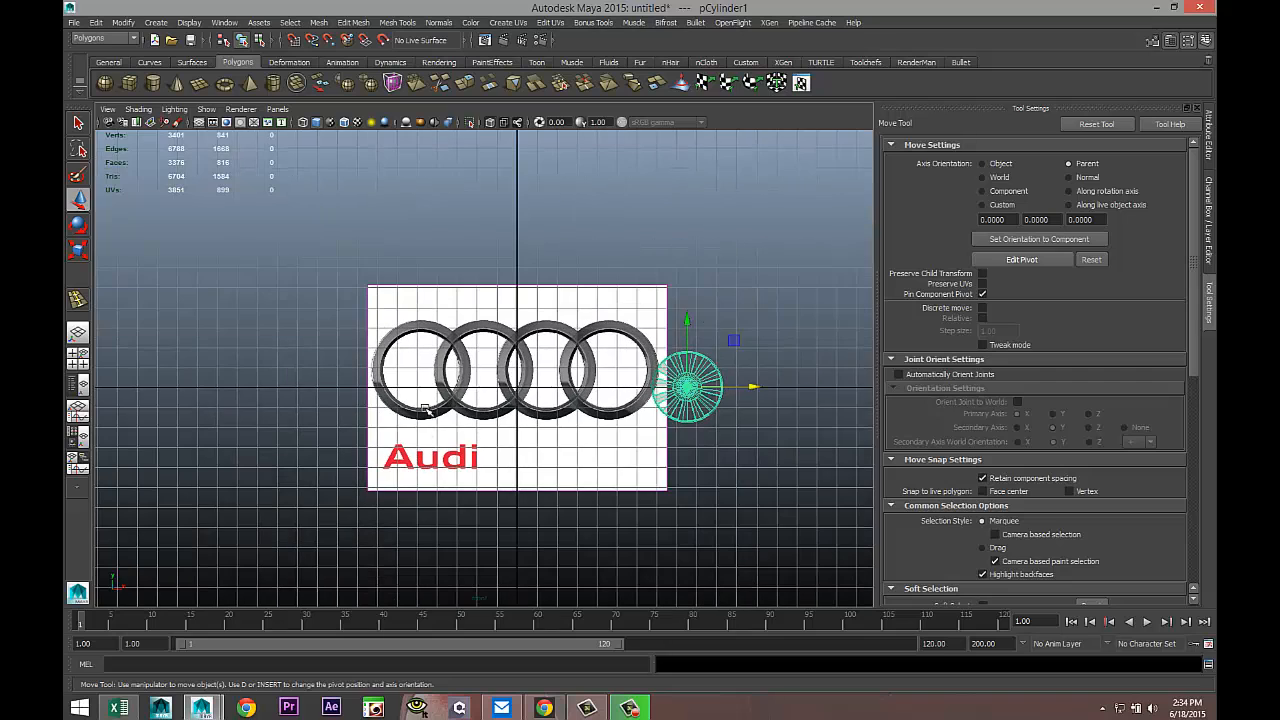
{"action": "left_click_drag", "start_coordinate": [360, 291], "coordinate": [319, 329]}
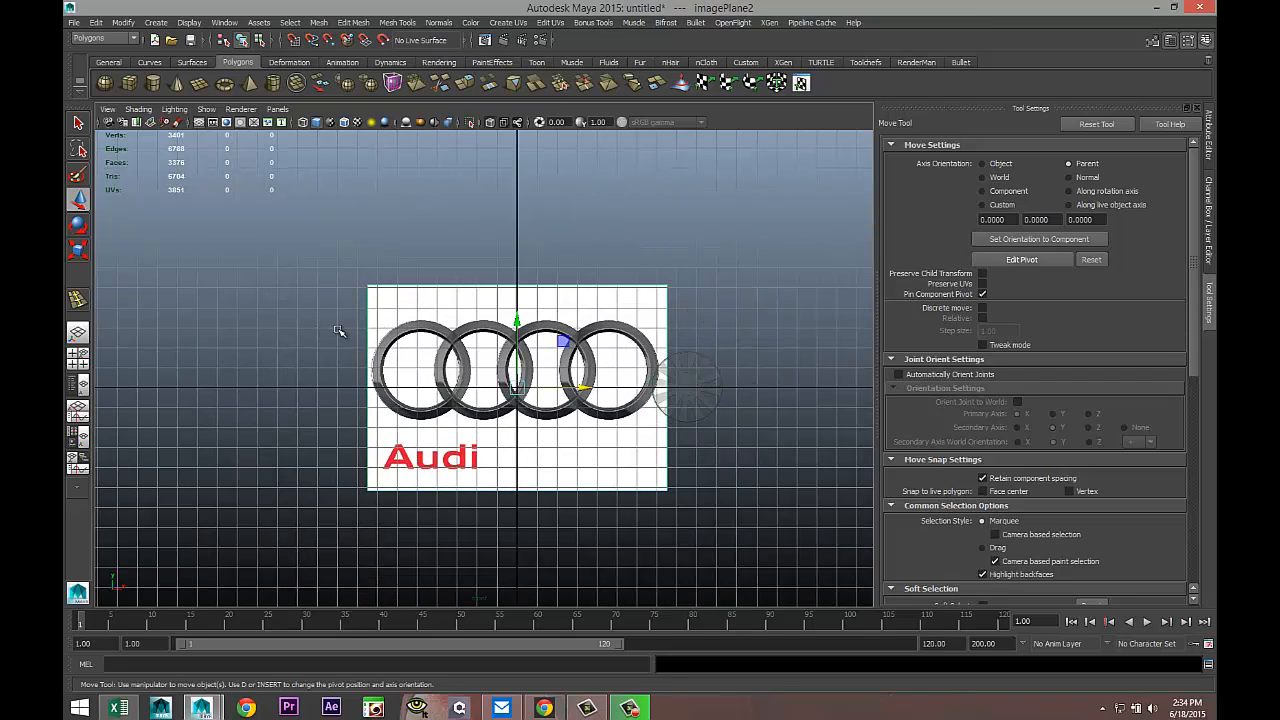
{"action": "key", "text": "Delete"}
Scale the combined ring logo down uniformly to about 0.093
{"action": "left_click_drag", "start_coordinate": [391, 308], "coordinate": [506, 497]}
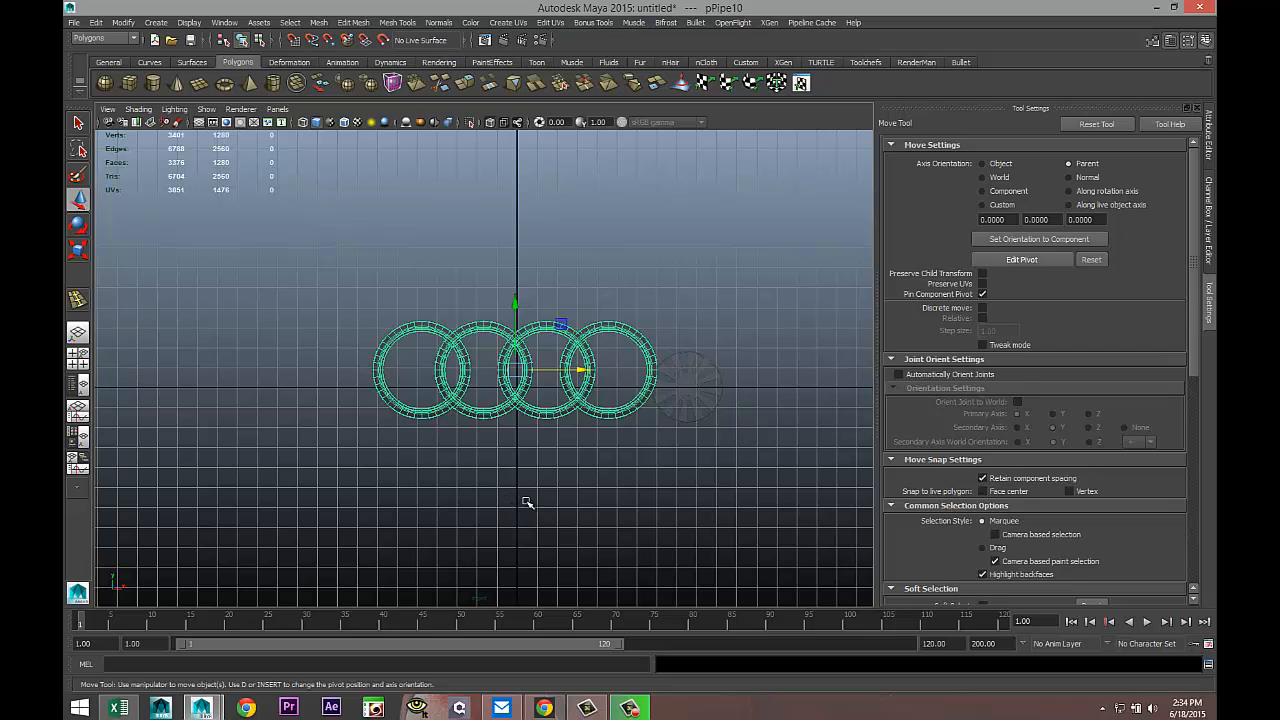
{"action": "key", "text": "r"}
{"action": "left_click_drag", "start_coordinate": [516, 372], "coordinate": [380, 366]}
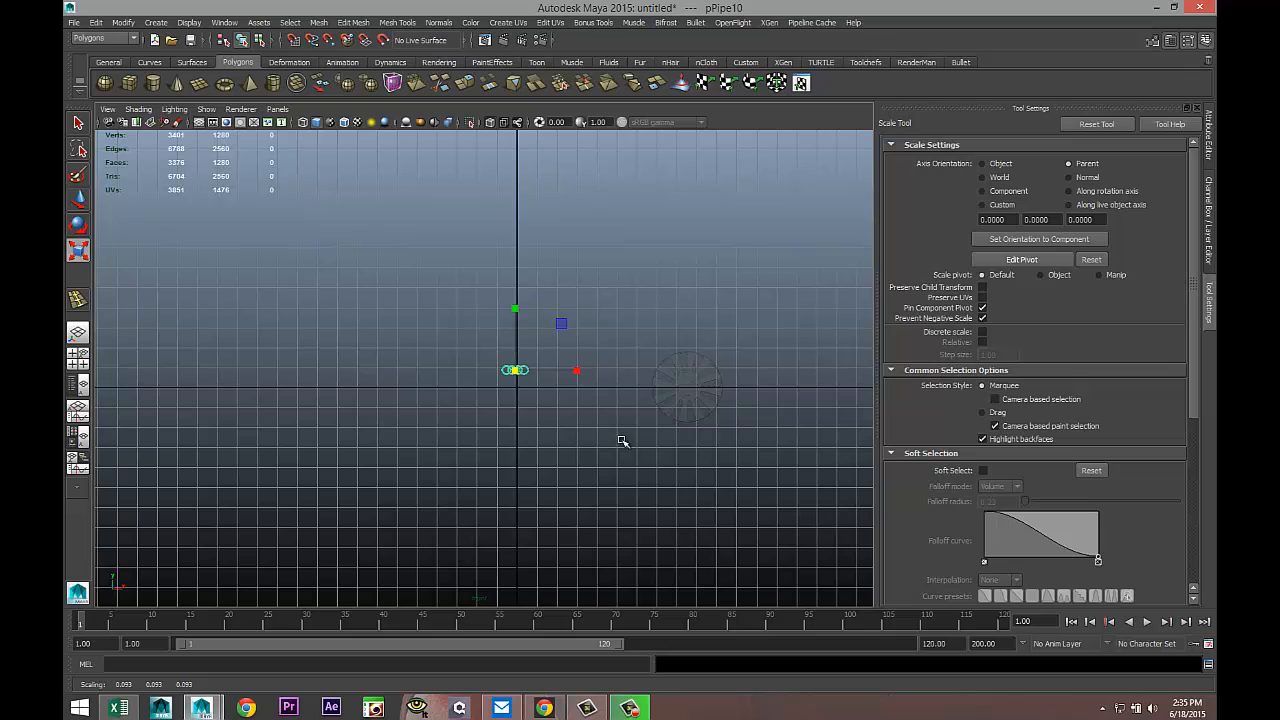
Move the wheel rim onto the grid center in the front view, at X 0 and Y 0
{"action": "left_click_drag", "start_coordinate": [680, 347], "coordinate": [724, 430]}
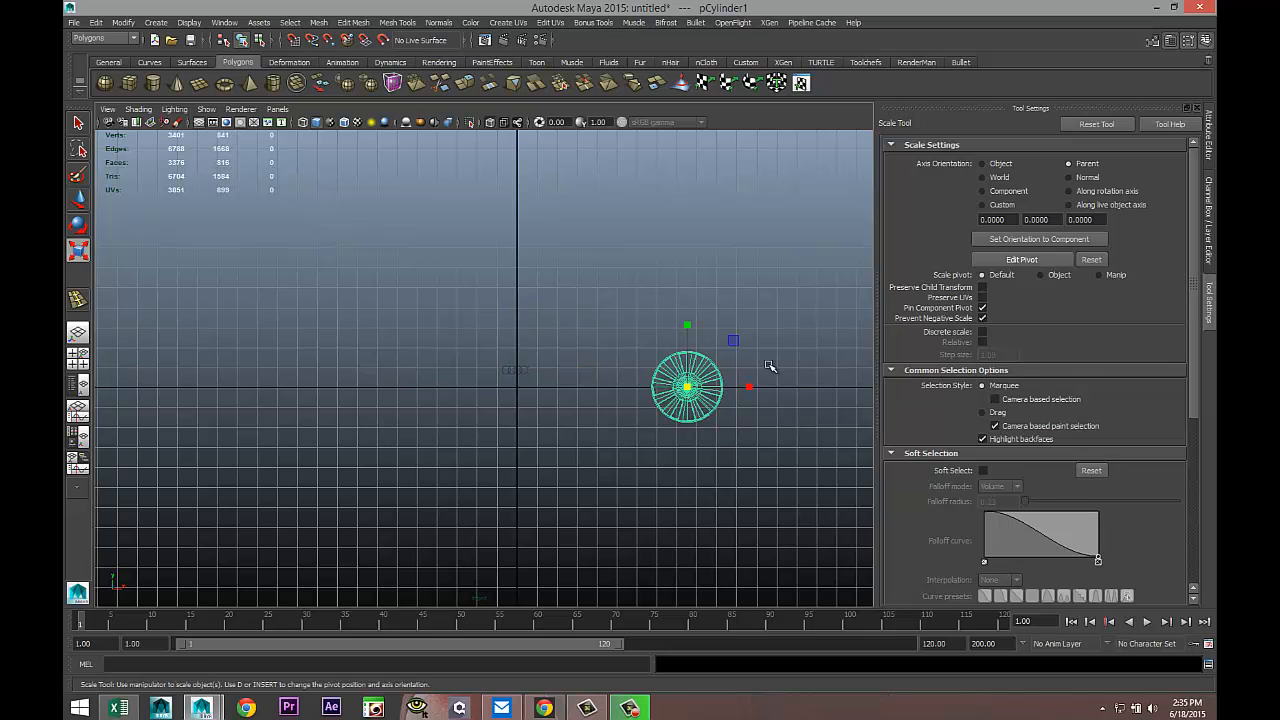
{"action": "key", "text": "w"}
{"action": "left_click_drag", "start_coordinate": [750, 387], "coordinate": [584, 398]}
{"action": "key", "text": "f"}
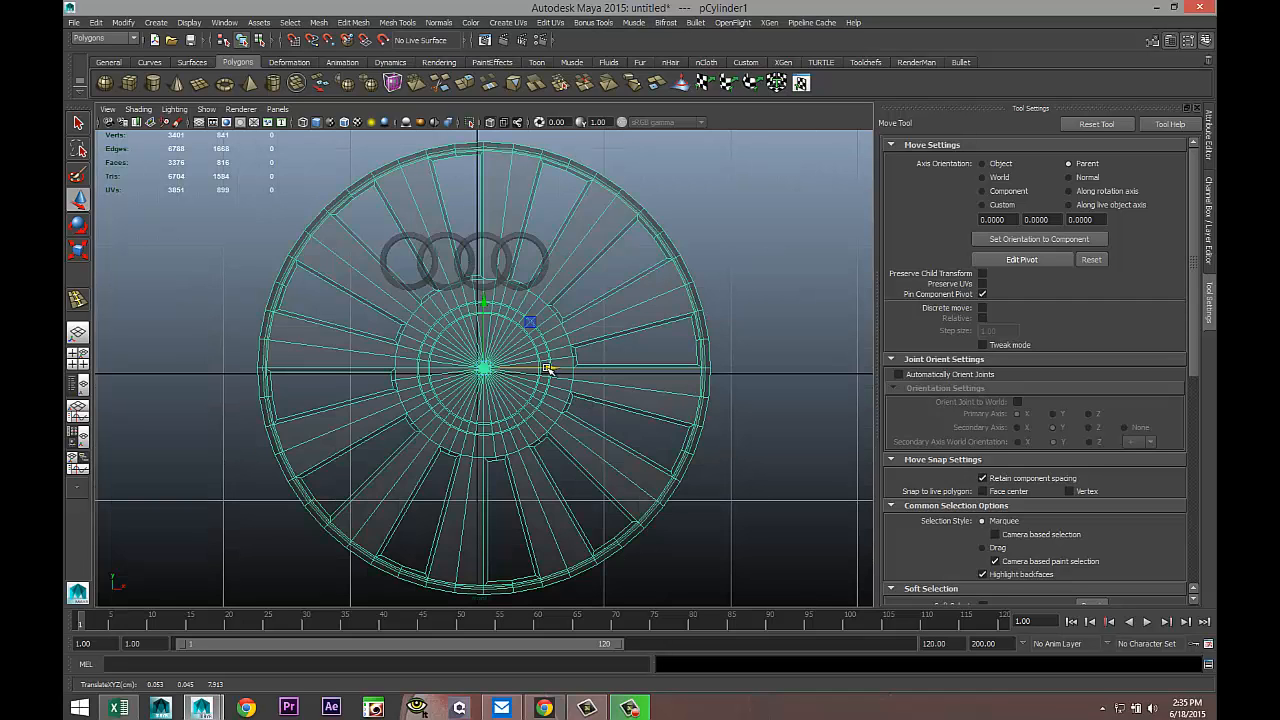
{"action": "left_click_drag", "start_coordinate": [549, 369], "coordinate": [472, 373]}
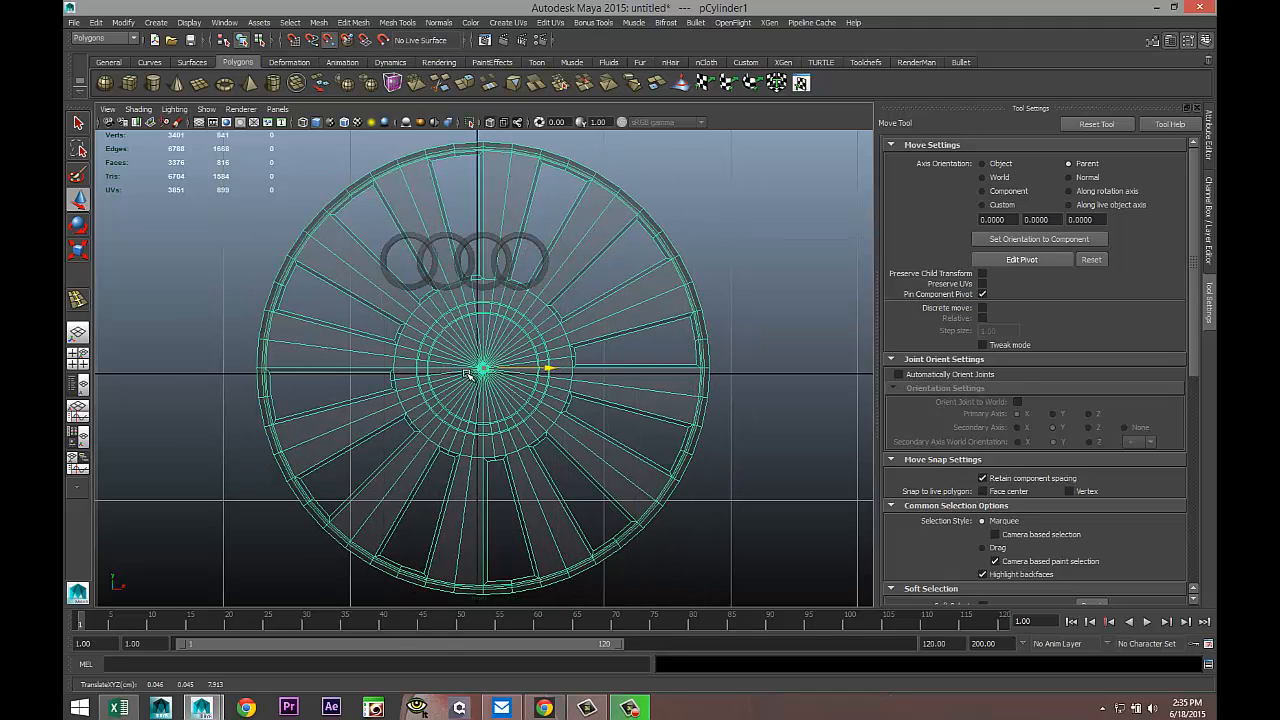
{"action": "left_click_drag", "start_coordinate": [482, 303], "coordinate": [482, 315]}
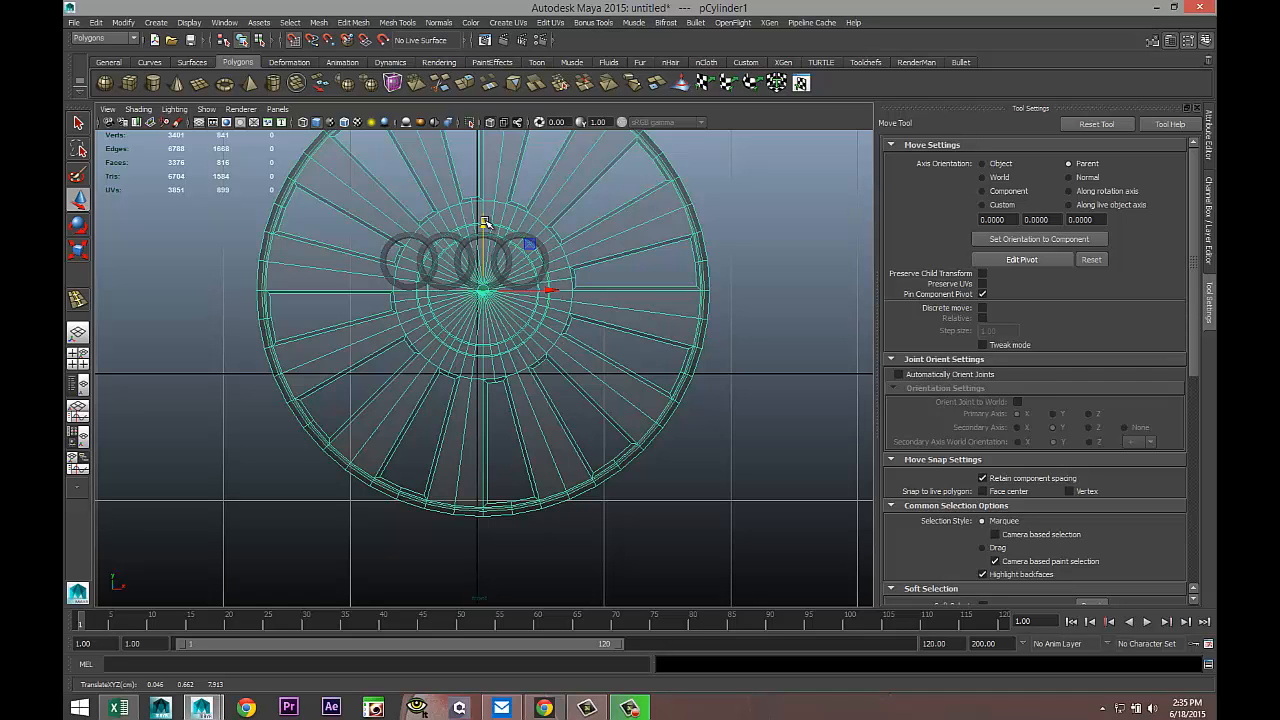
{"action": "left_click_drag", "start_coordinate": [483, 222], "coordinate": [470, 348]}
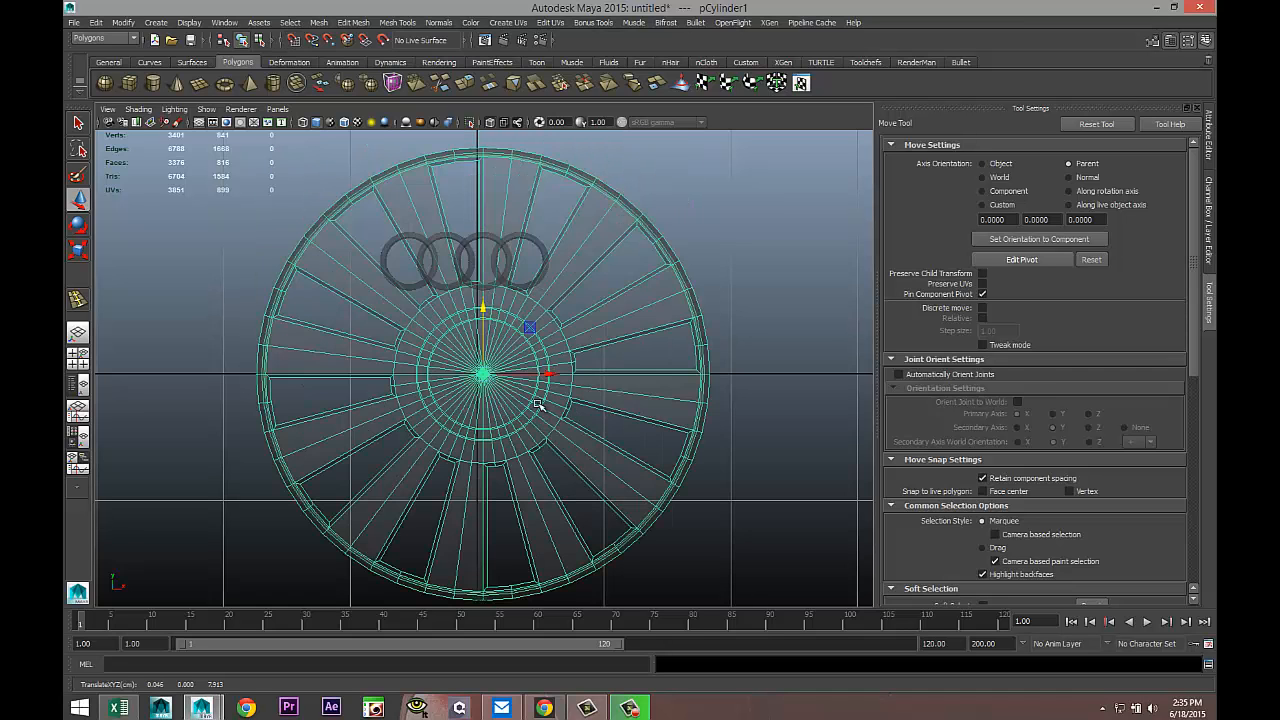
{"action": "left_click_drag", "start_coordinate": [552, 375], "coordinate": [545, 375]}
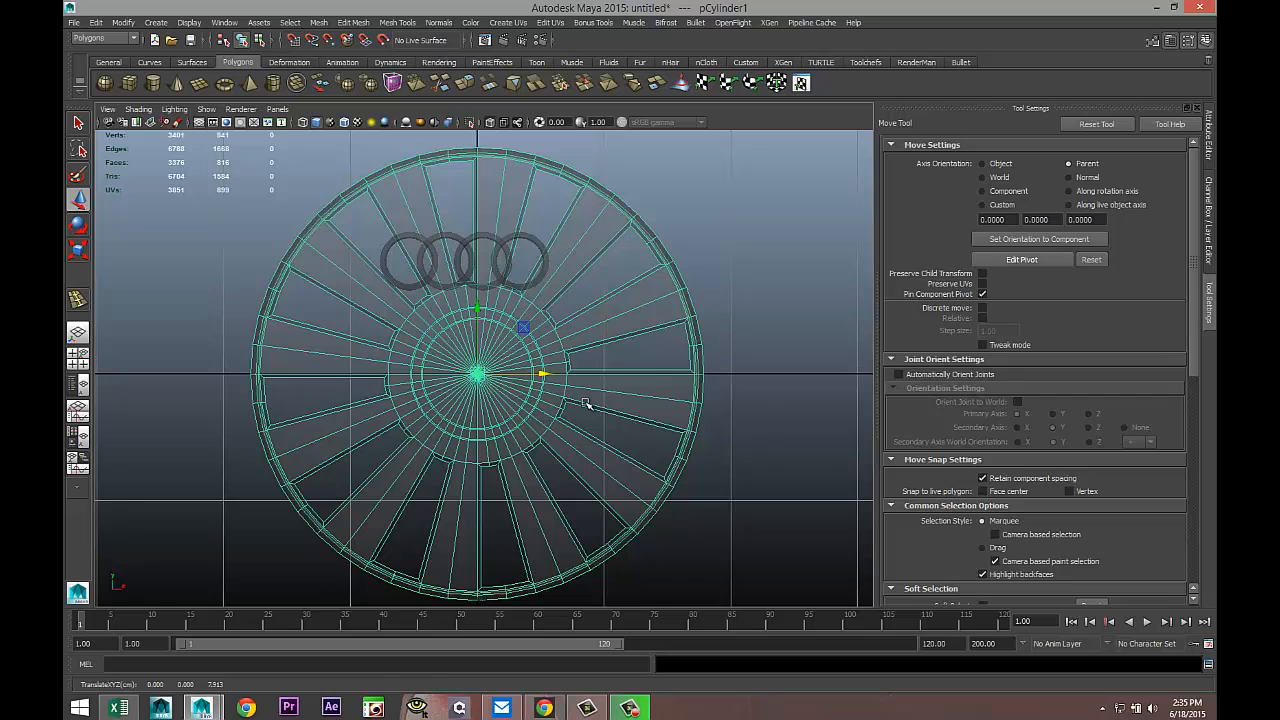
Center the ring logo on the wheel hub at X 0, Y 0 and scale it uniformly to about 0.052 to fit inside the hub circle
{"action": "scroll", "coordinate": [585, 403], "scroll_direction": "up", "scroll_amount": 2}
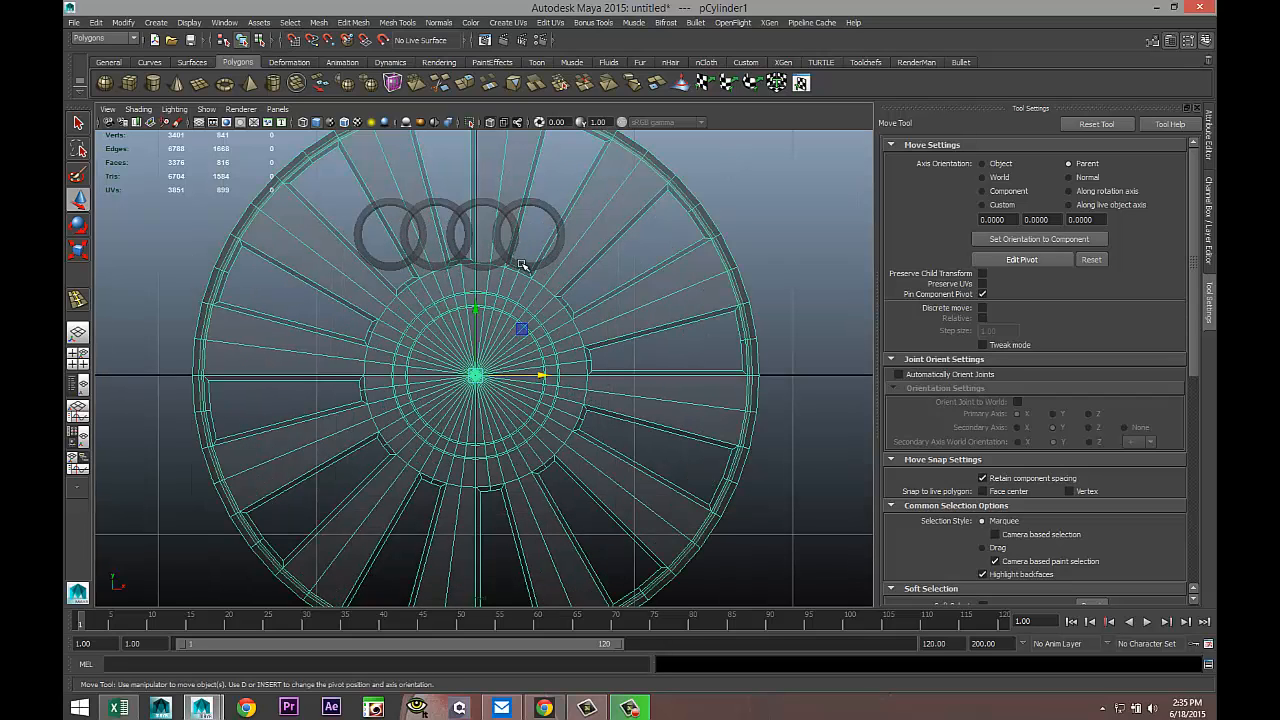
{"action": "left_click", "coordinate": [448, 208]}
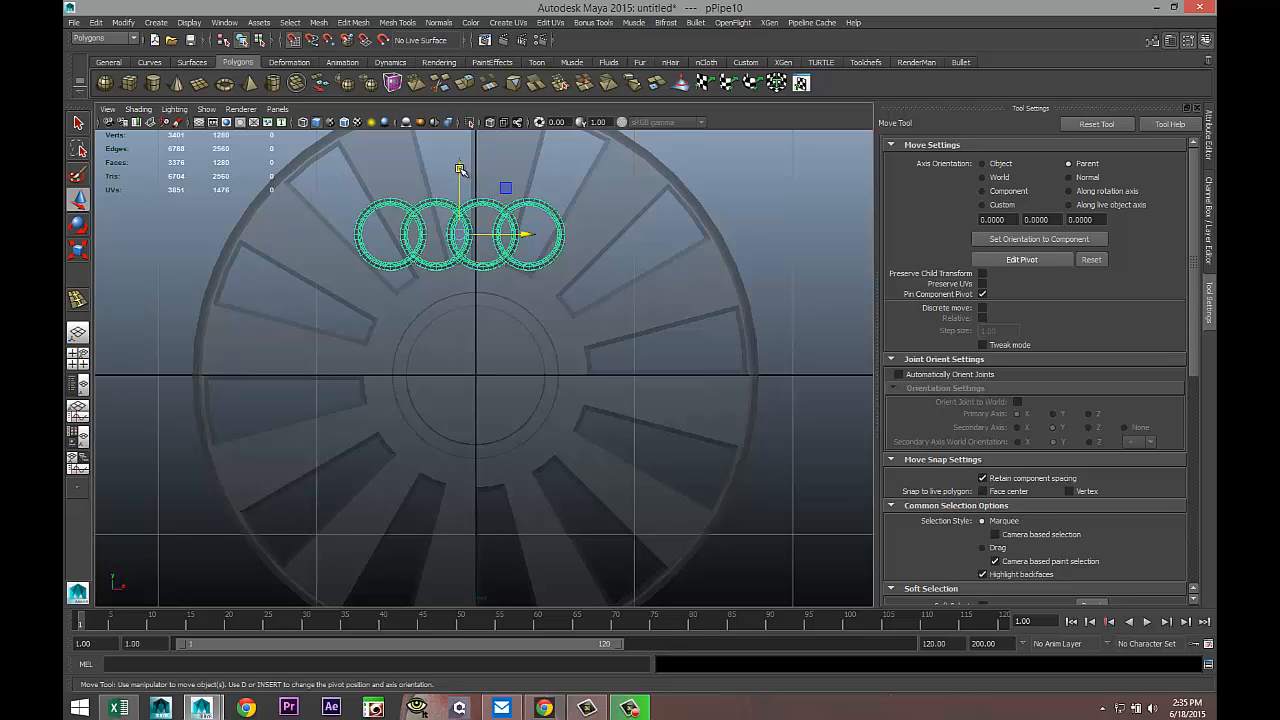
{"action": "left_click_drag", "start_coordinate": [460, 170], "coordinate": [460, 311]}
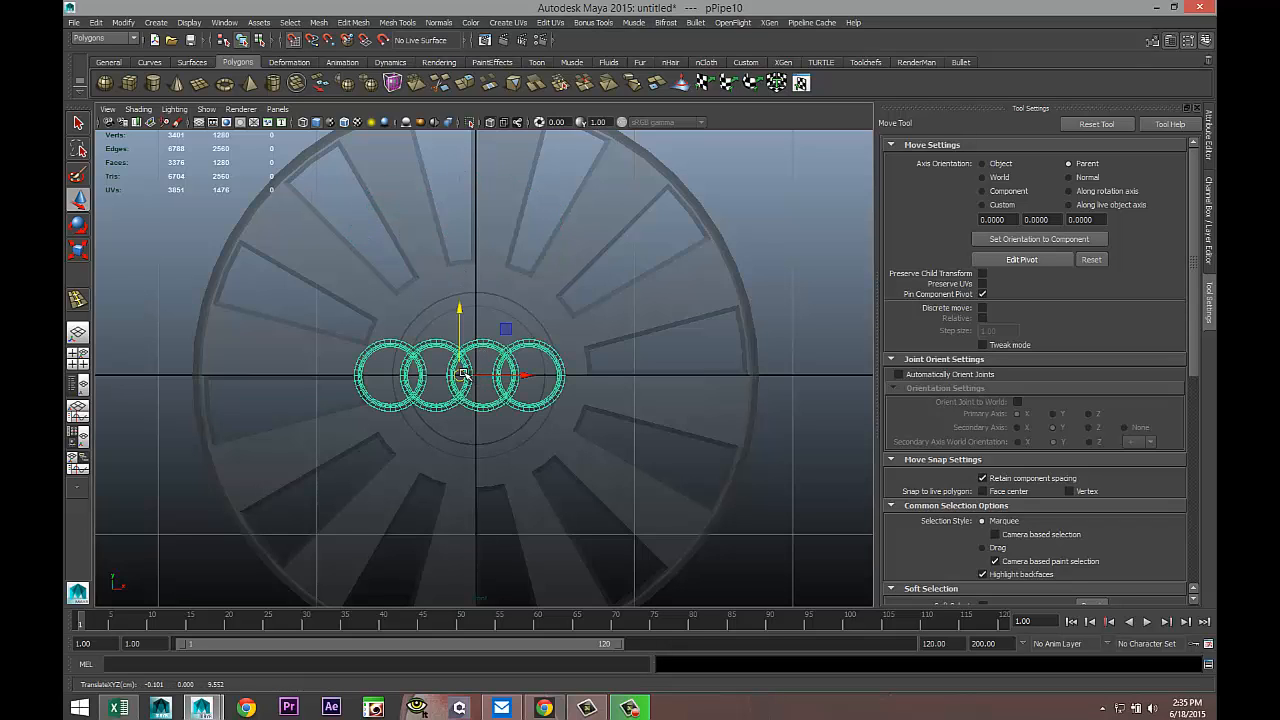
{"action": "left_click_drag", "start_coordinate": [463, 375], "coordinate": [478, 377]}
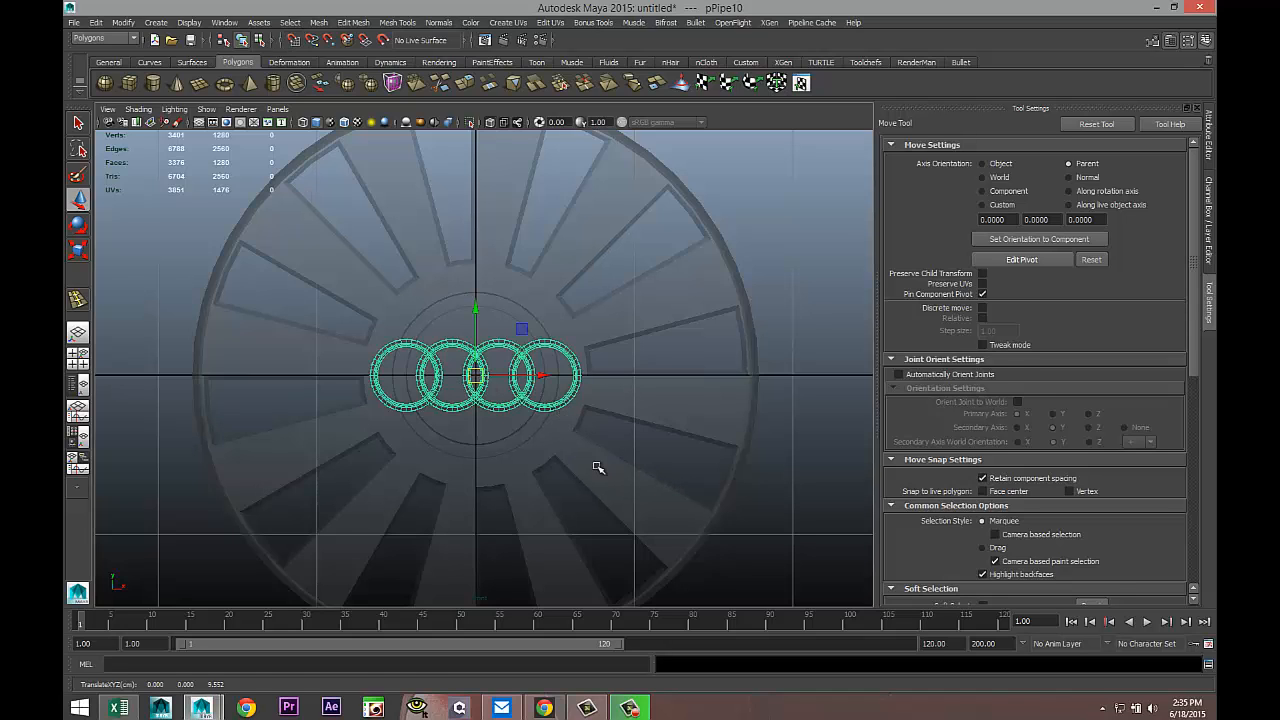
{"action": "key", "text": "r"}
{"action": "left_click_drag", "start_coordinate": [477, 376], "coordinate": [424, 383]}
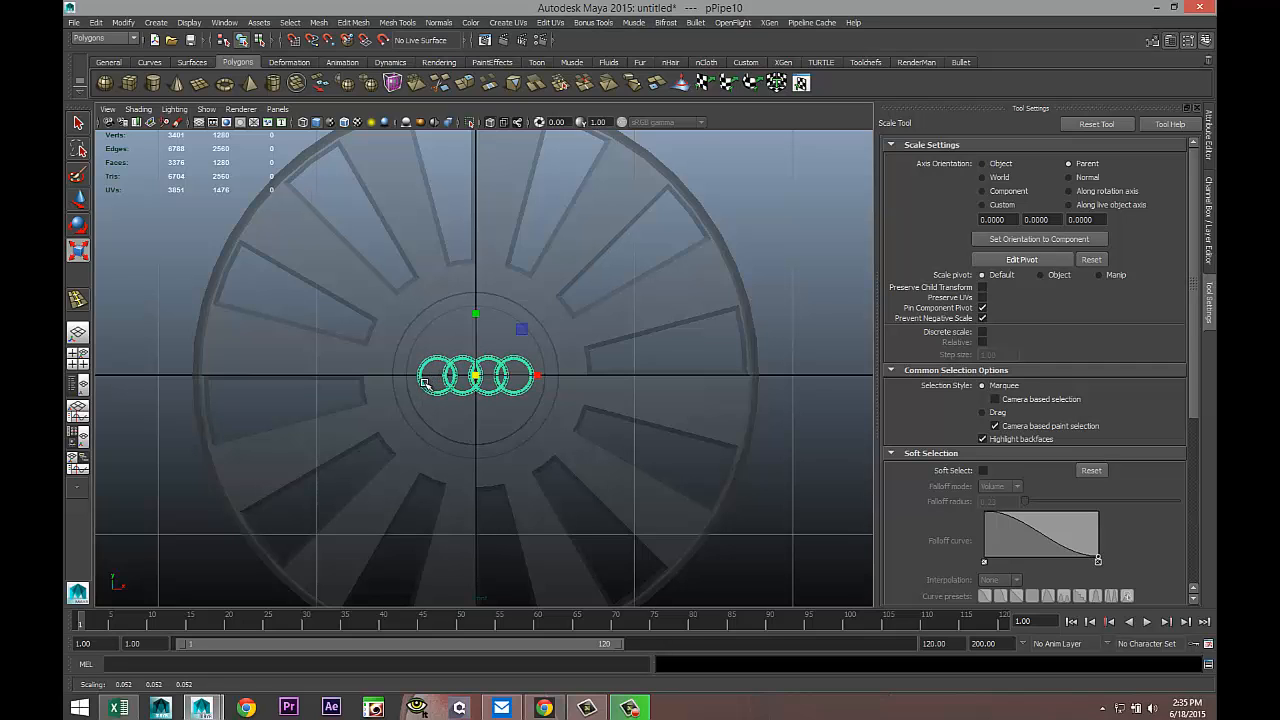
Move the wheel photo image plane along X to the grid center and scale it up well beyond the grid
{"action": "left_click", "coordinate": [78, 358]}
{"action": "key", "text": "space"}
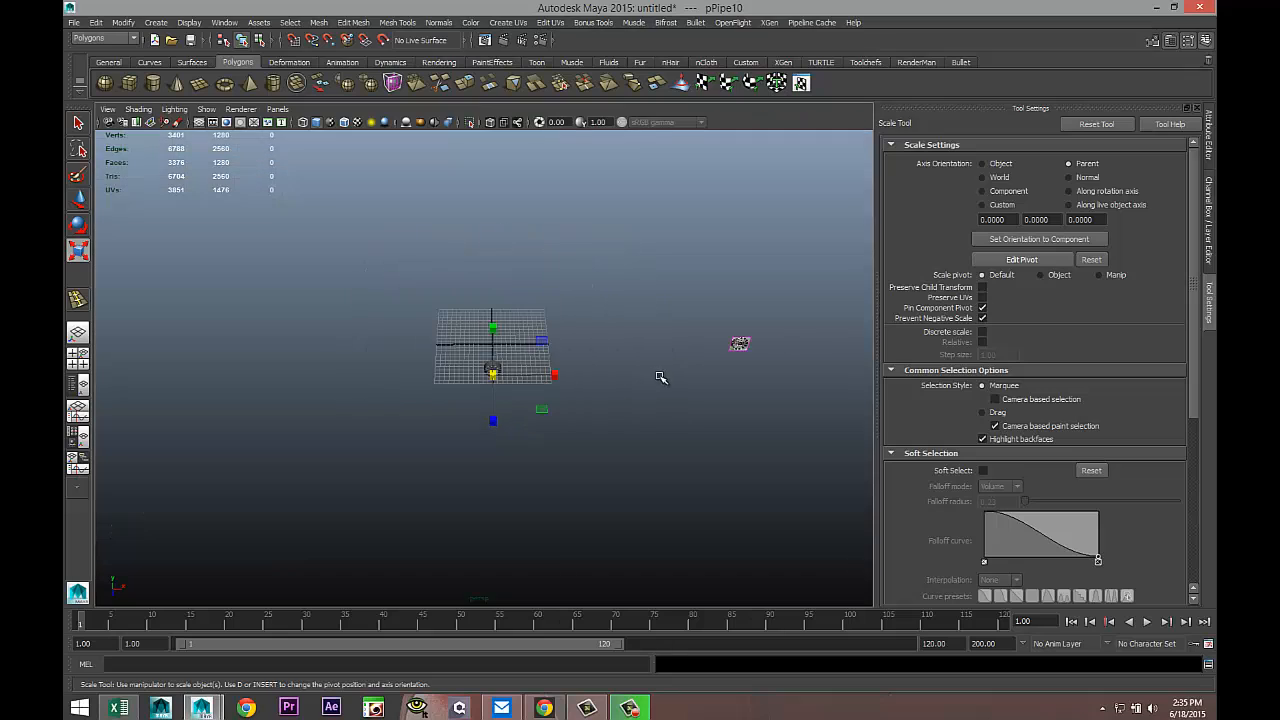
{"action": "left_click", "coordinate": [739, 343]}
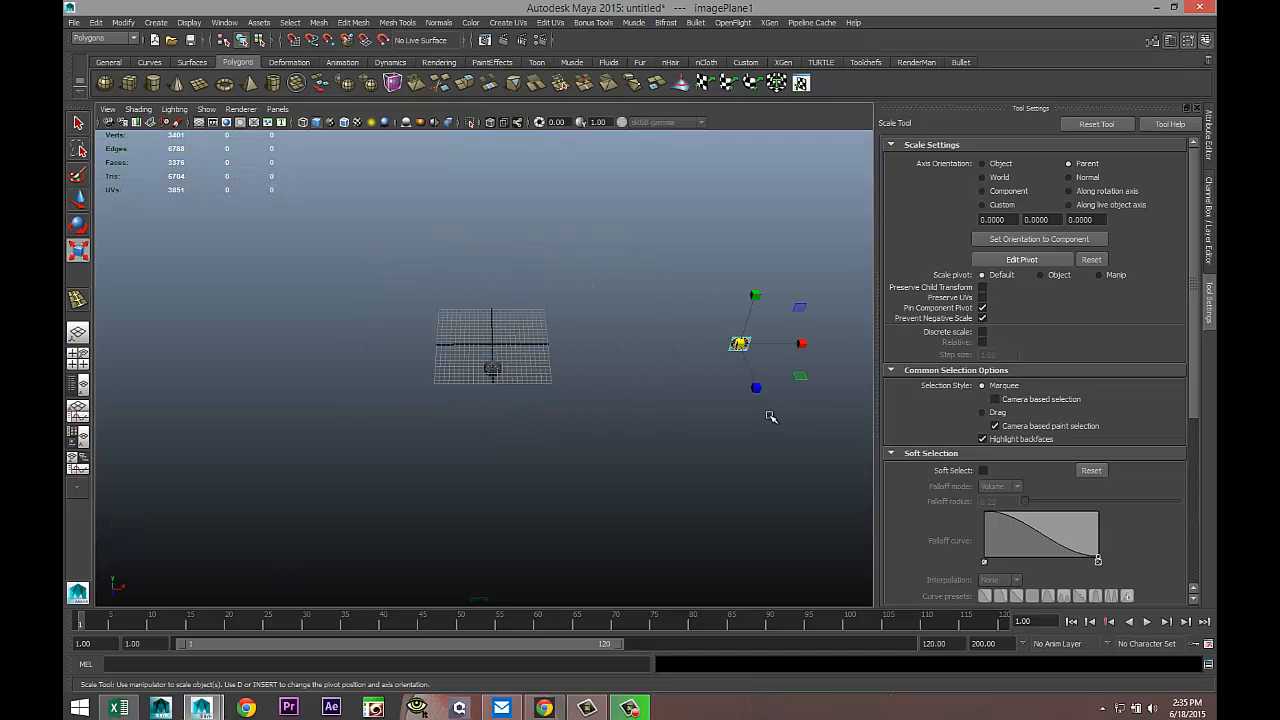
{"action": "key", "text": "w"}
{"action": "left_click_drag", "start_coordinate": [800, 344], "coordinate": [553, 348]}
{"action": "key", "text": "r"}
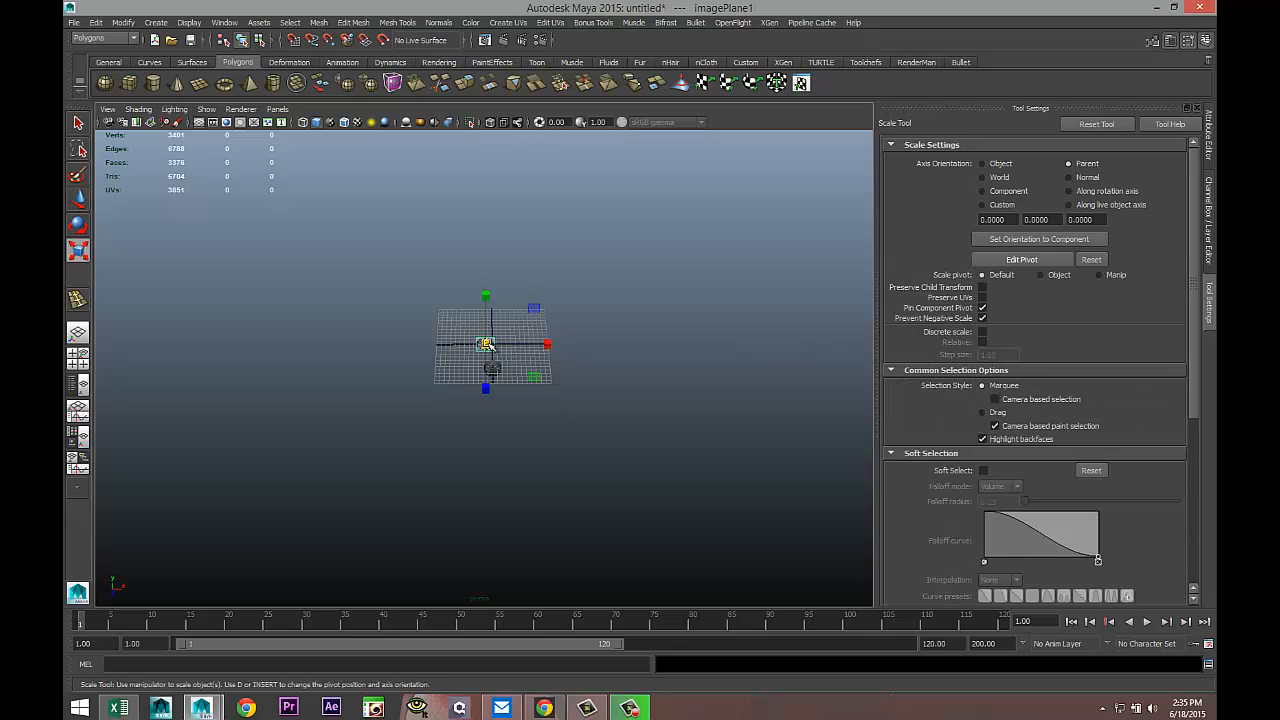
{"action": "middle_click_drag", "start_coordinate": [551, 349], "coordinate": [686, 356]}
{"action": "scroll", "coordinate": [656, 399], "scroll_direction": "up", "scroll_amount": 6}
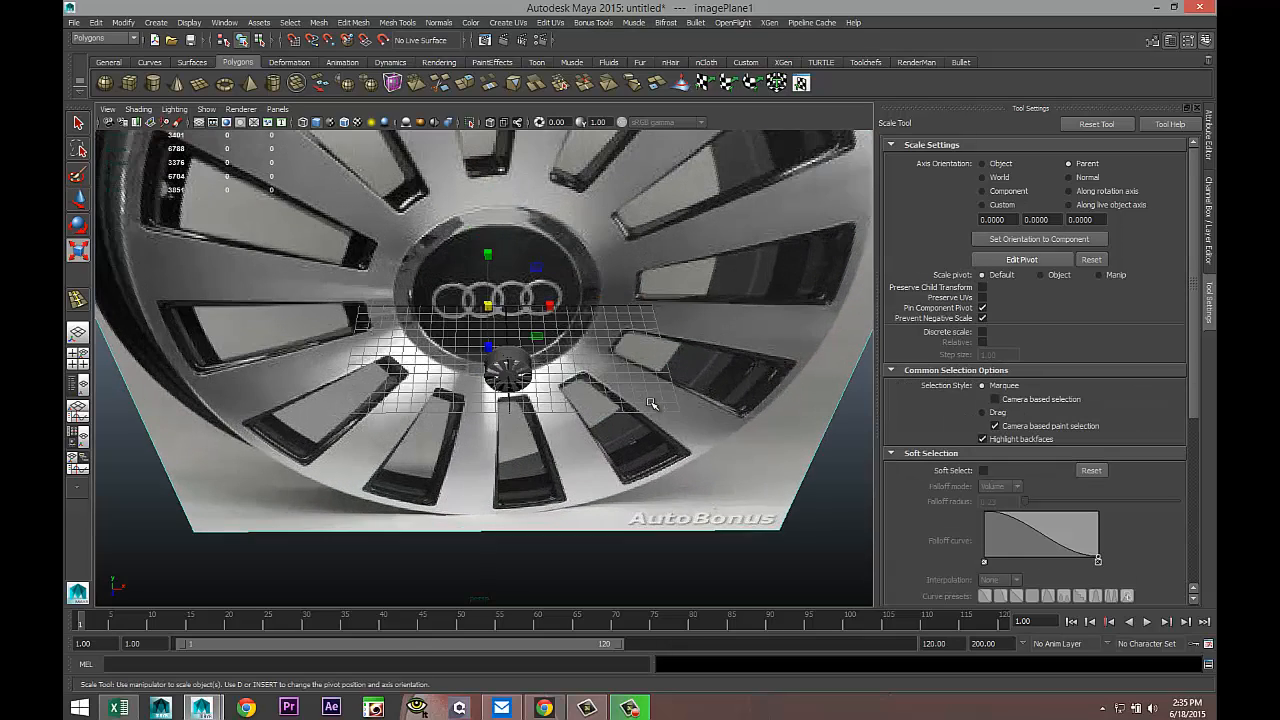
Examine the modeled ring logo on the wheel hub against the enlarged reference photo, in perspective and front views
{"action": "mouse_move", "coordinate": [653, 384]}
{"action": "left_mouse_down", "text": "alt"}
{"action": "mouse_move", "coordinate": [651, 349]}
{"action": "mouse_move", "coordinate": [638, 390]}
{"action": "left_mouse_up", "text": "alt"}
{"action": "scroll", "coordinate": [634, 438], "scroll_direction": "up", "scroll_amount": 6}
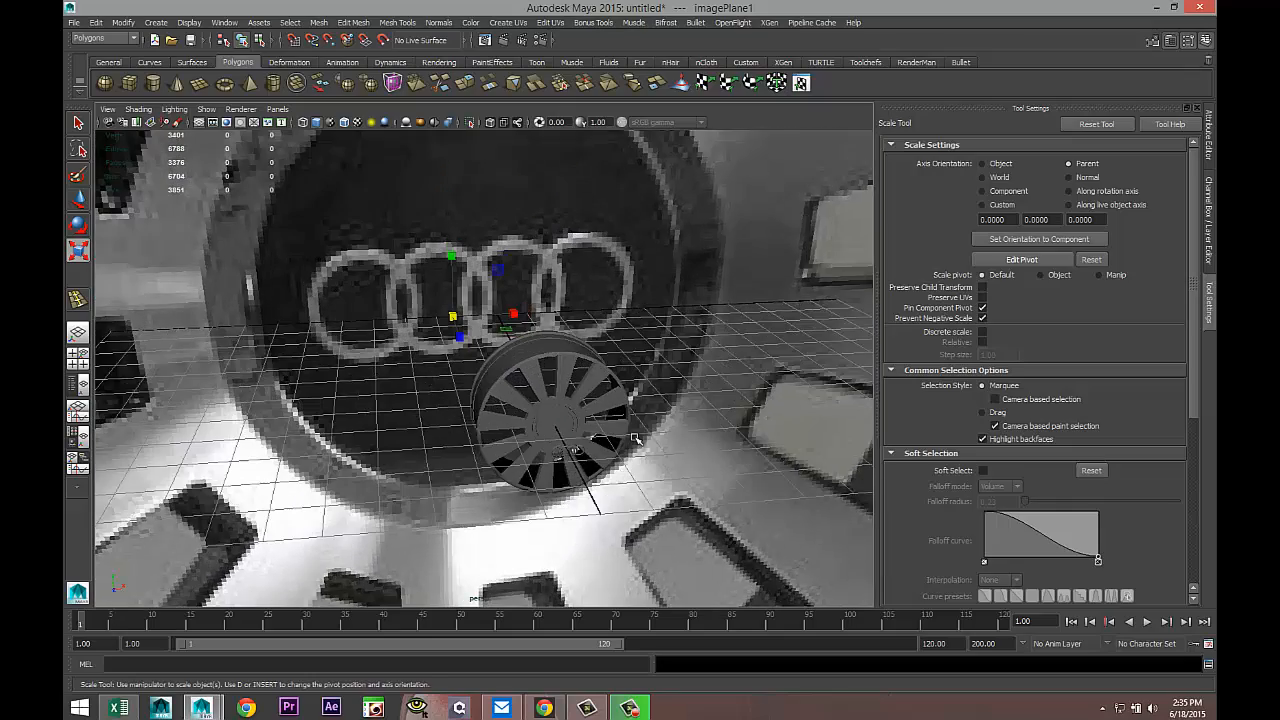
{"action": "scroll", "coordinate": [637, 442], "scroll_direction": "up", "scroll_amount": 2}
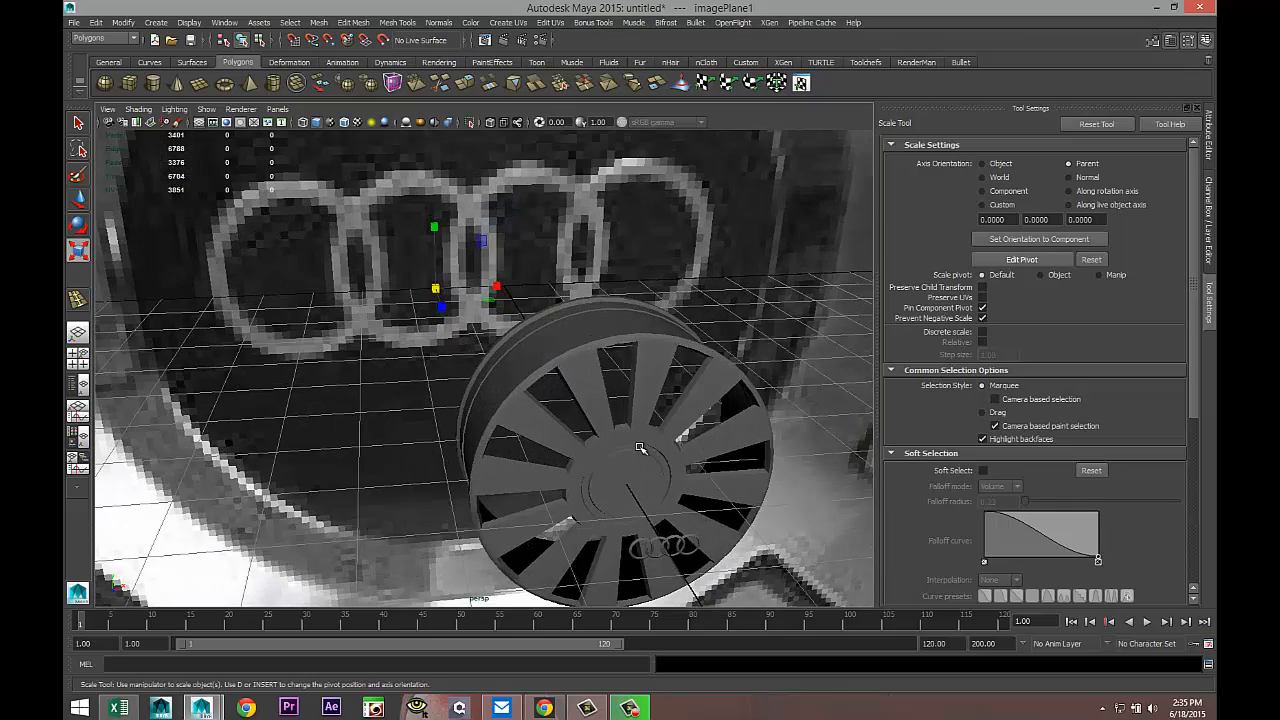
{"action": "left_click", "coordinate": [667, 541]}
{"action": "left_click", "coordinate": [80, 360]}
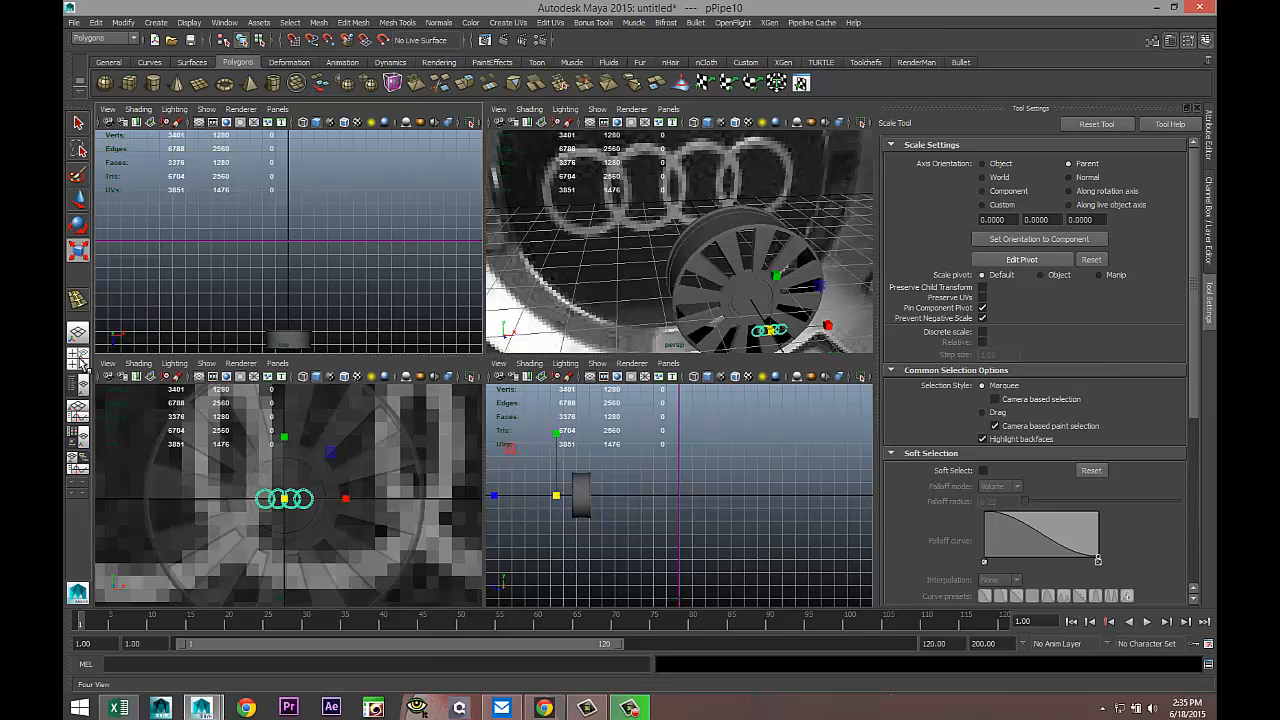
{"action": "key", "text": "space"}
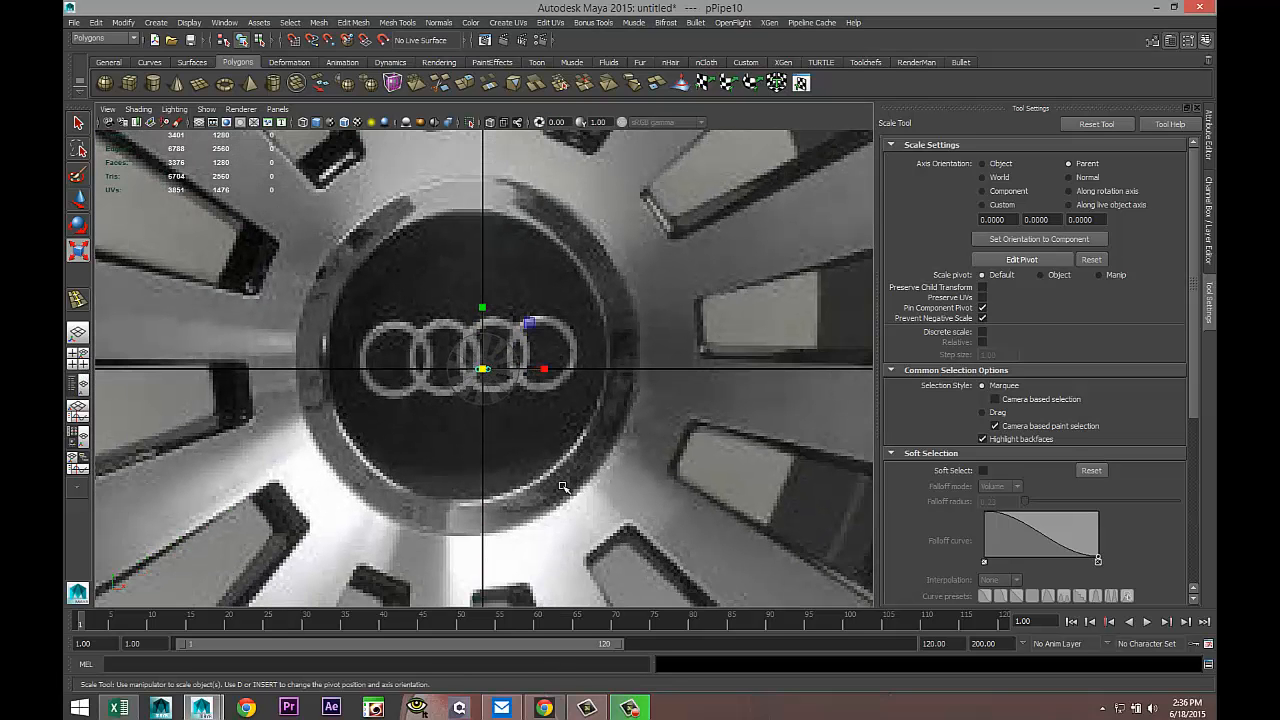
{"action": "left_click", "coordinate": [636, 314]}
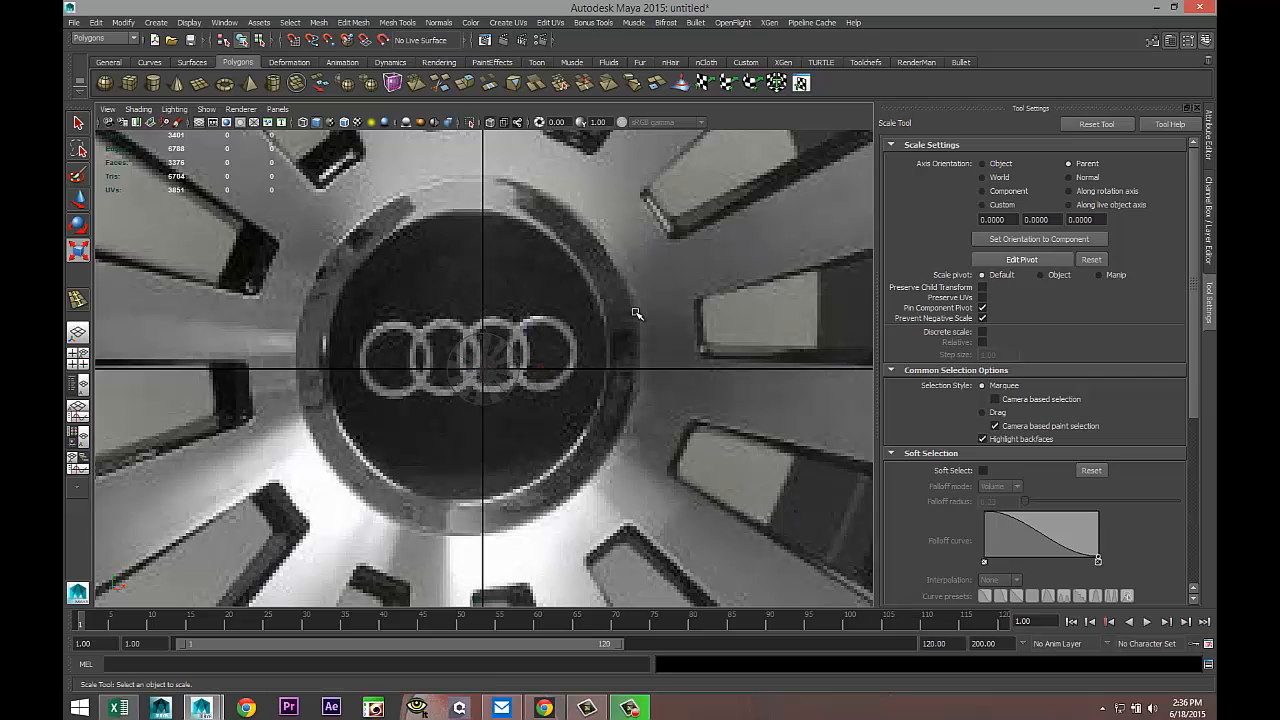
{"action": "scroll", "coordinate": [584, 389], "scroll_direction": "down", "scroll_amount": 3}
{"action": "scroll", "coordinate": [573, 402], "scroll_direction": "up", "scroll_amount": 10}
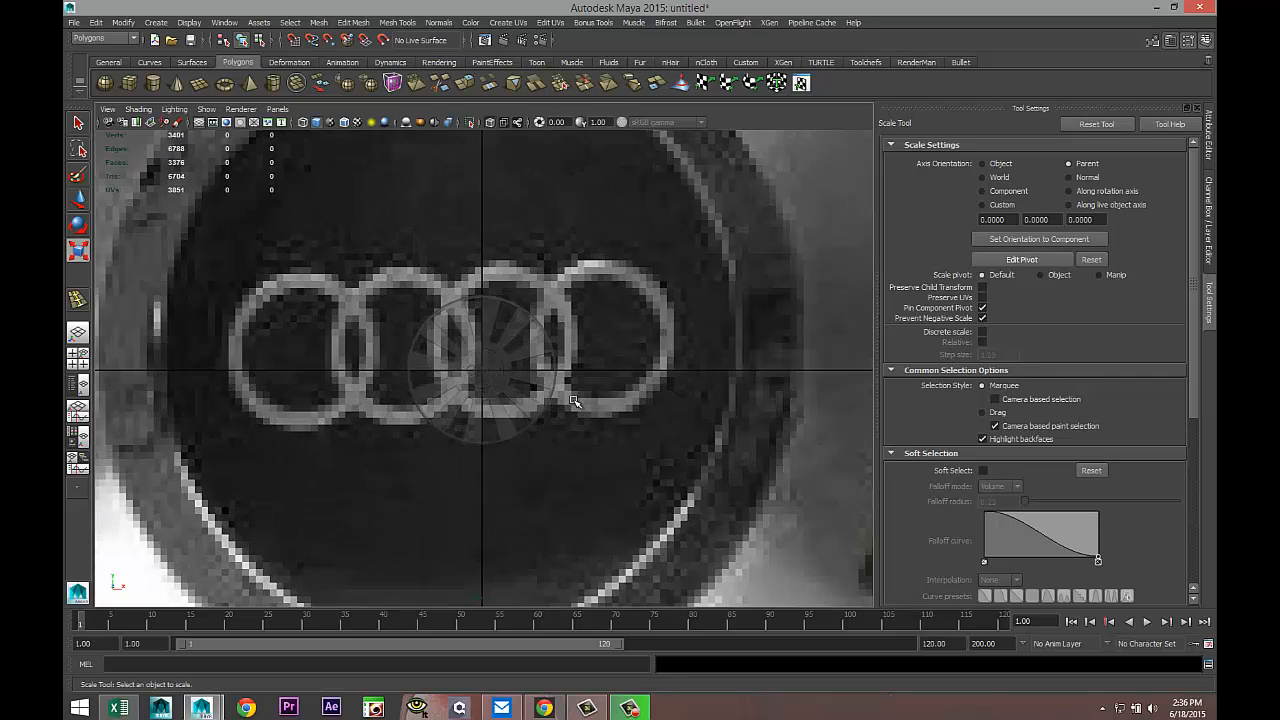
{"action": "scroll", "coordinate": [573, 402], "scroll_direction": "up", "scroll_amount": 2}
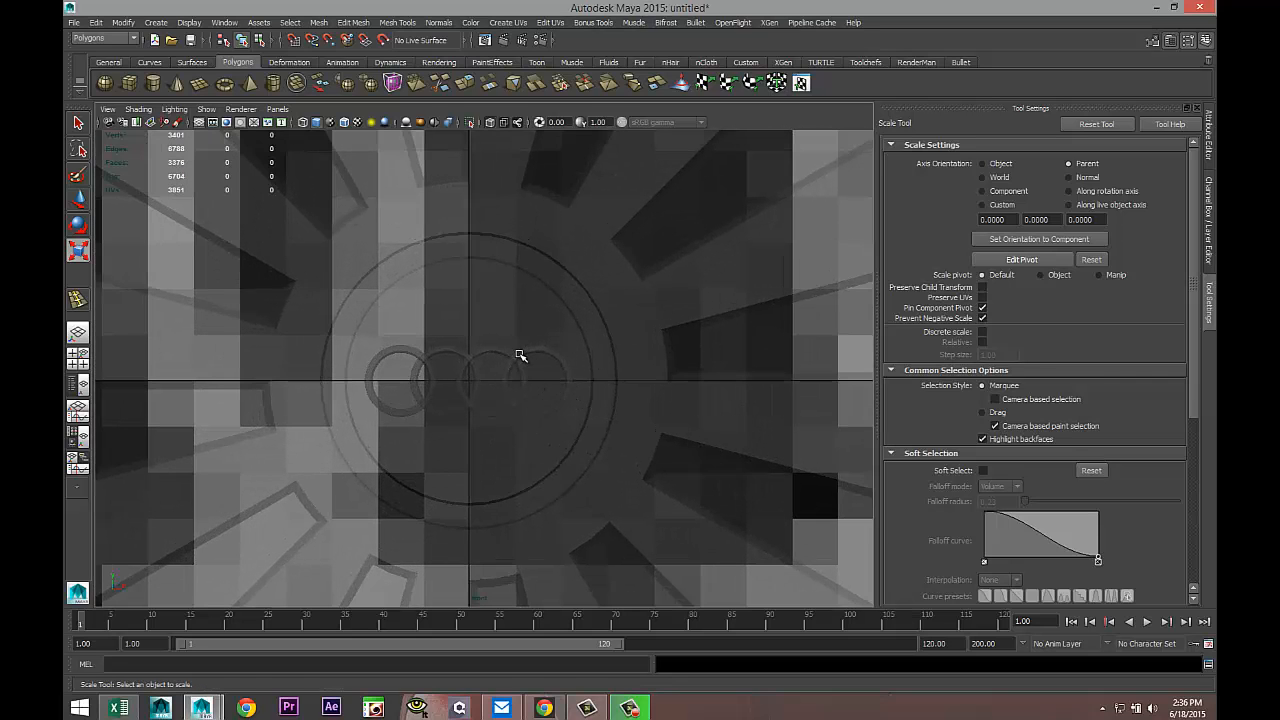
Select the ring logo and move it forward along Z in the perspective view until the rings stand out from the hub face
{"action": "left_click", "coordinate": [520, 355]}
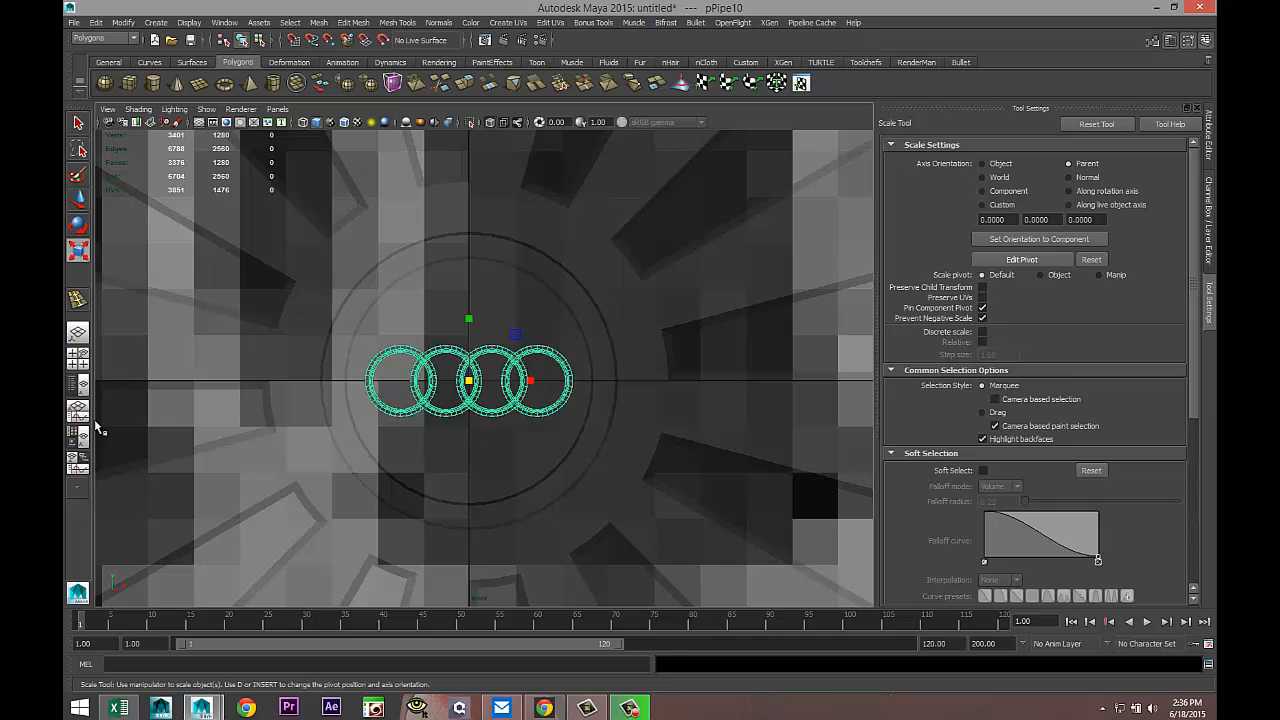
{"action": "left_click", "coordinate": [77, 358]}
{"action": "key", "text": "space"}
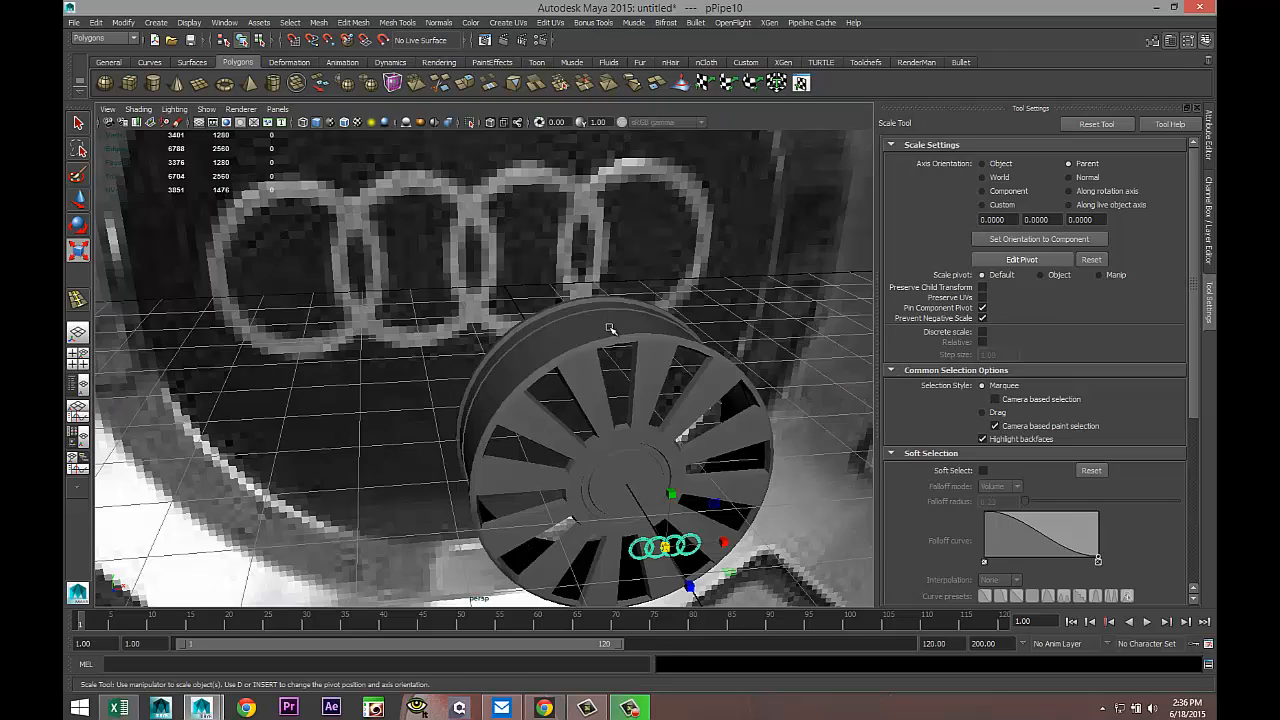
{"action": "scroll", "coordinate": [605, 341], "scroll_direction": "down", "scroll_amount": 3}
{"action": "mouse_move", "coordinate": [563, 418]}
{"action": "left_mouse_down", "text": "alt"}
{"action": "mouse_move", "coordinate": [626, 429]}
{"action": "mouse_move", "coordinate": [595, 443]}
{"action": "mouse_move", "coordinate": [552, 428]}
{"action": "left_mouse_up", "text": "alt"}
{"action": "key", "text": "w"}
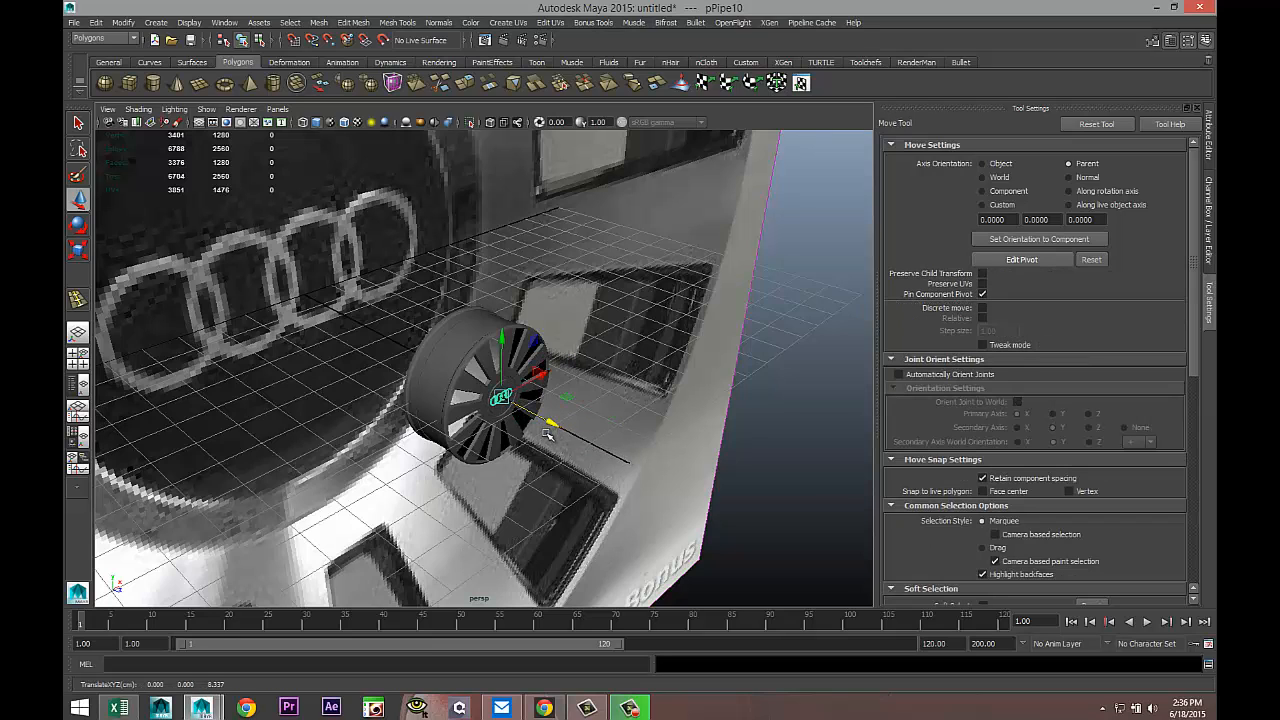
{"action": "key", "text": "f"}
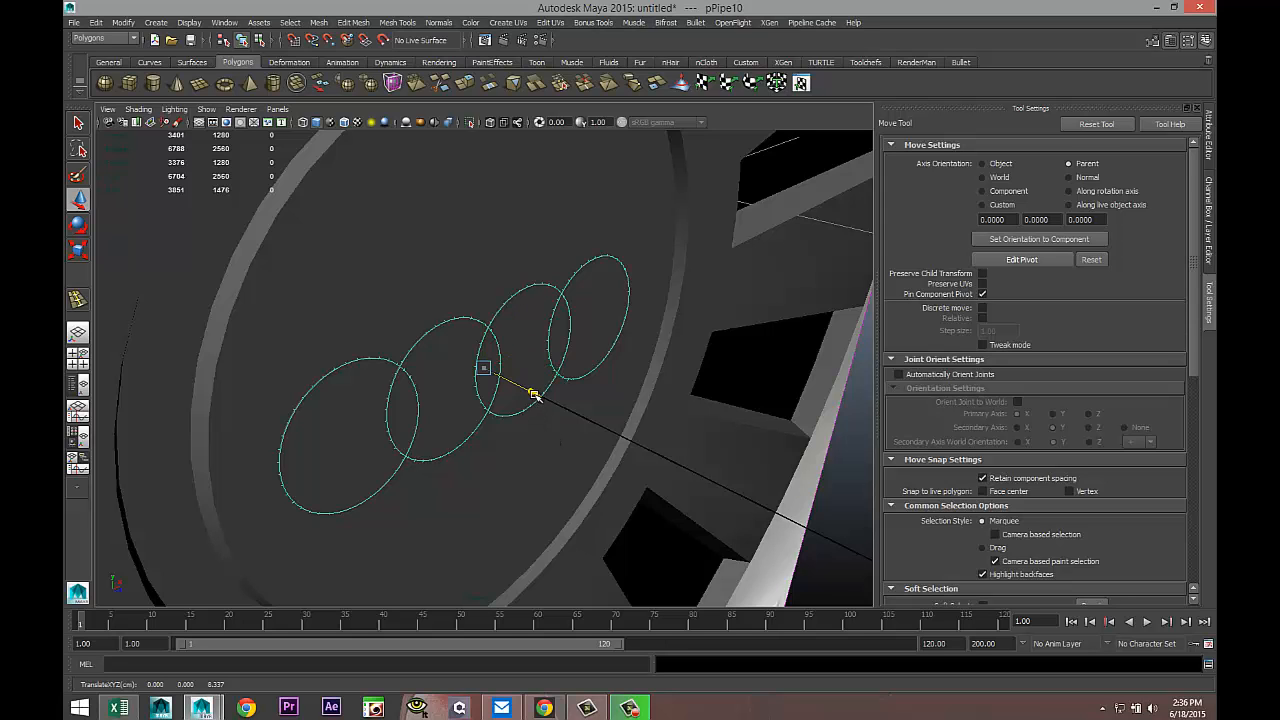
{"action": "left_click_drag", "start_coordinate": [534, 394], "coordinate": [538, 404]}
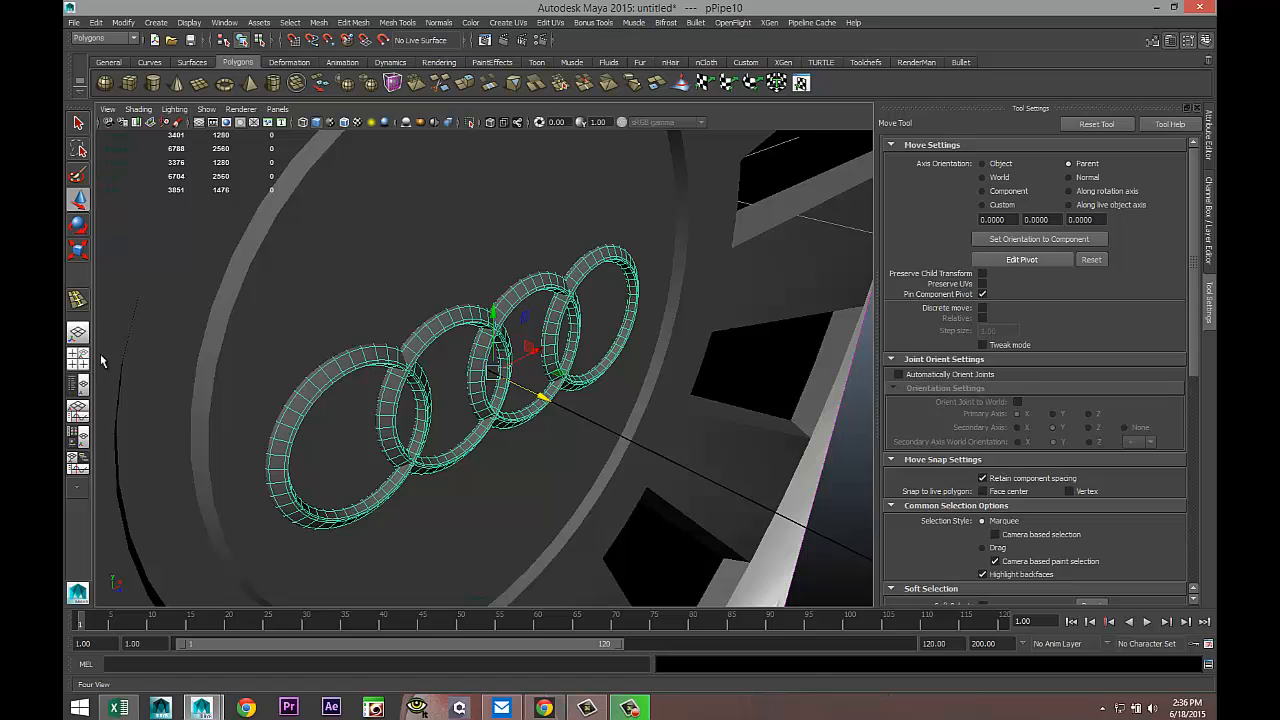
Fine-tune the logo's depth against the hub face in the wireframe top view, placing it at about Z 8.354
{"action": "left_click", "coordinate": [100, 360]}
{"action": "key", "text": "space"}
{"action": "key", "text": "f"}
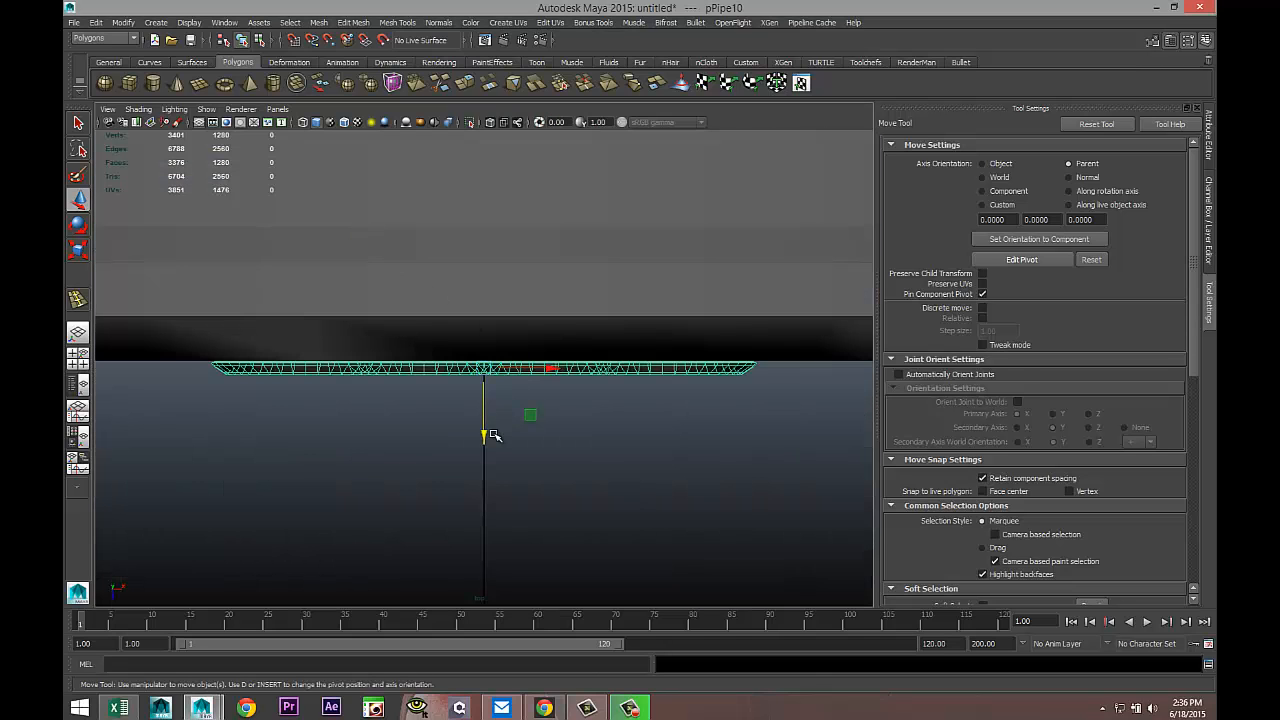
{"action": "key", "text": "4"}
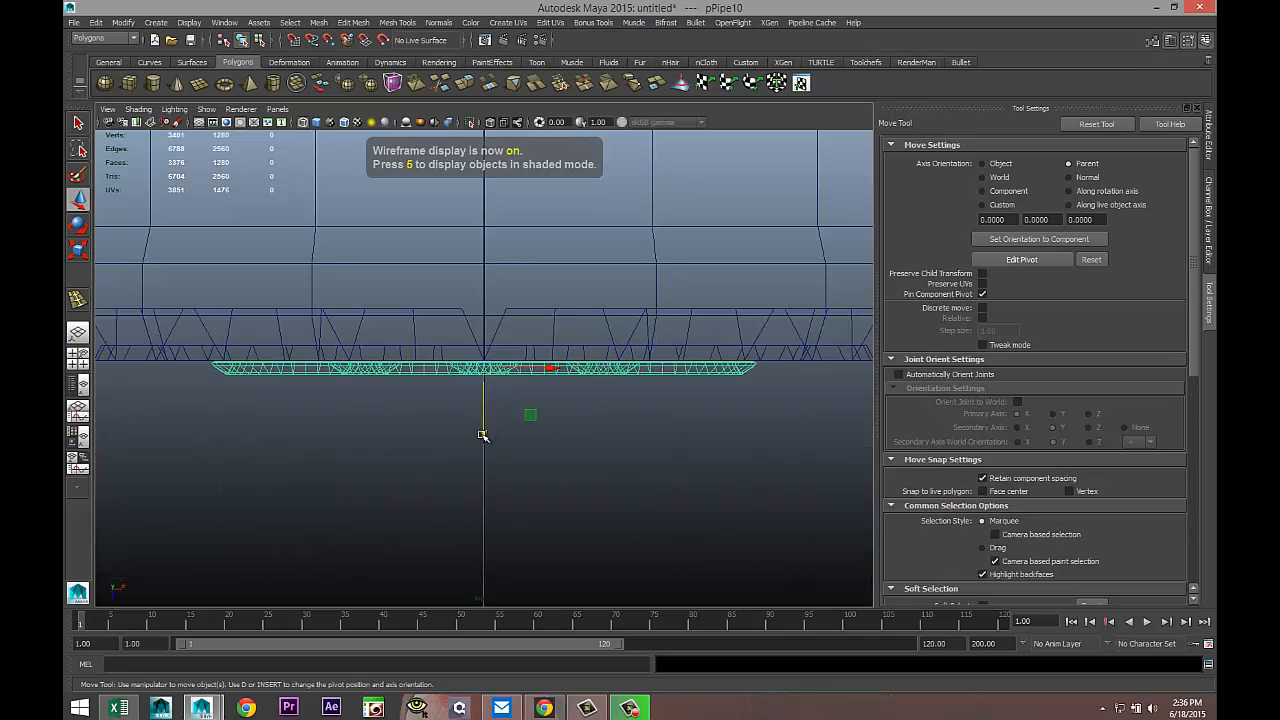
{"action": "left_click_drag", "start_coordinate": [483, 436], "coordinate": [485, 435]}
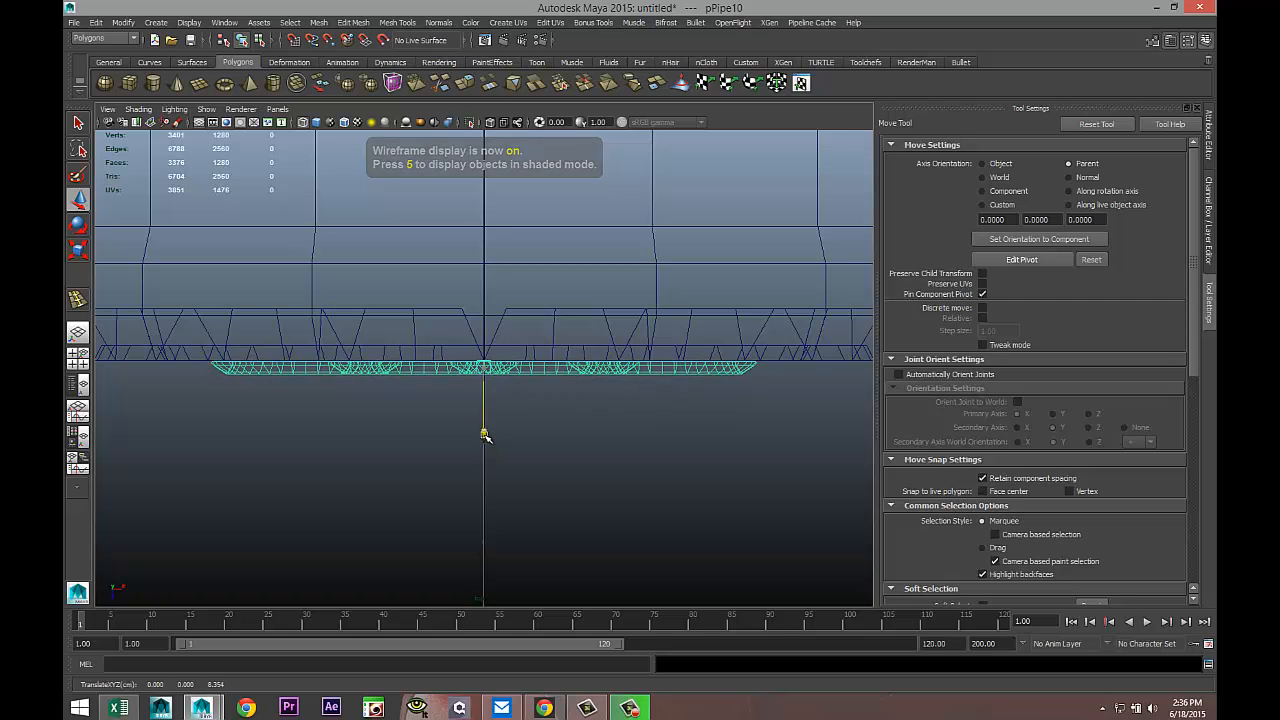
Examine the placed ring logo on the wheel hub in perspective and compare it with the reference wheel photo
{"action": "left_click", "coordinate": [89, 357]}
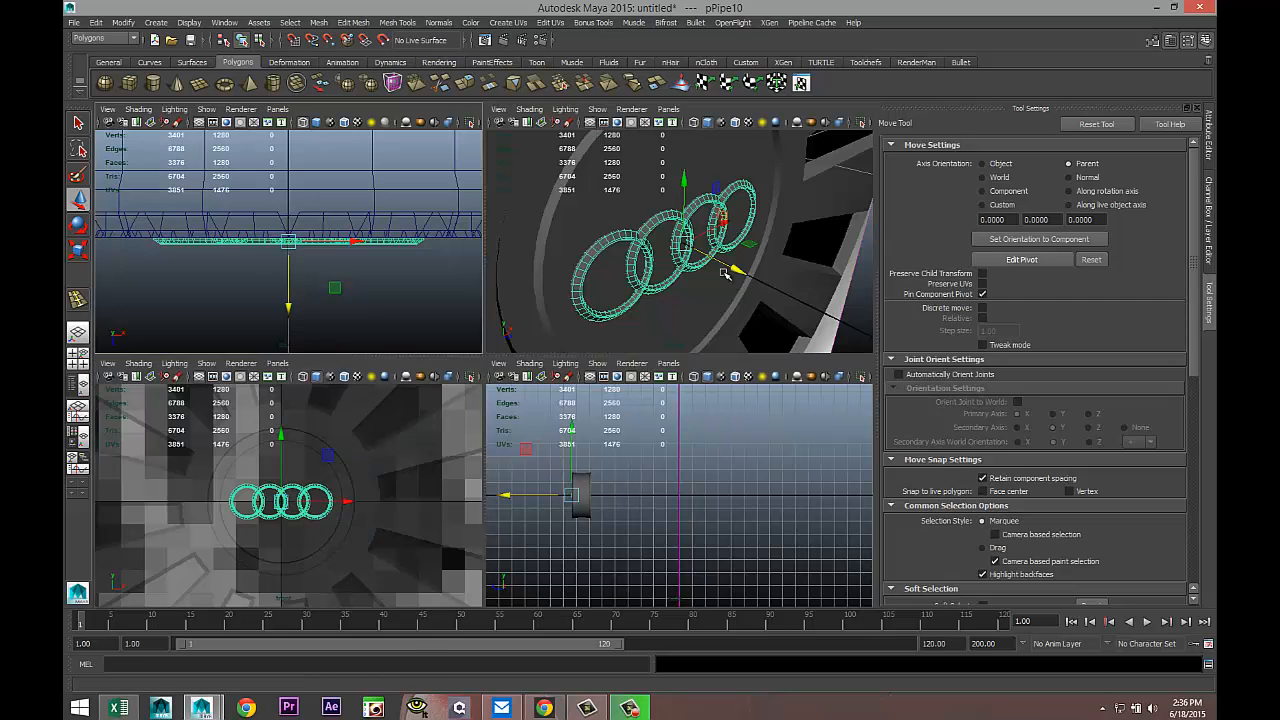
{"action": "key", "text": "space"}
{"action": "scroll", "coordinate": [672, 299], "scroll_direction": "down", "scroll_amount": 9}
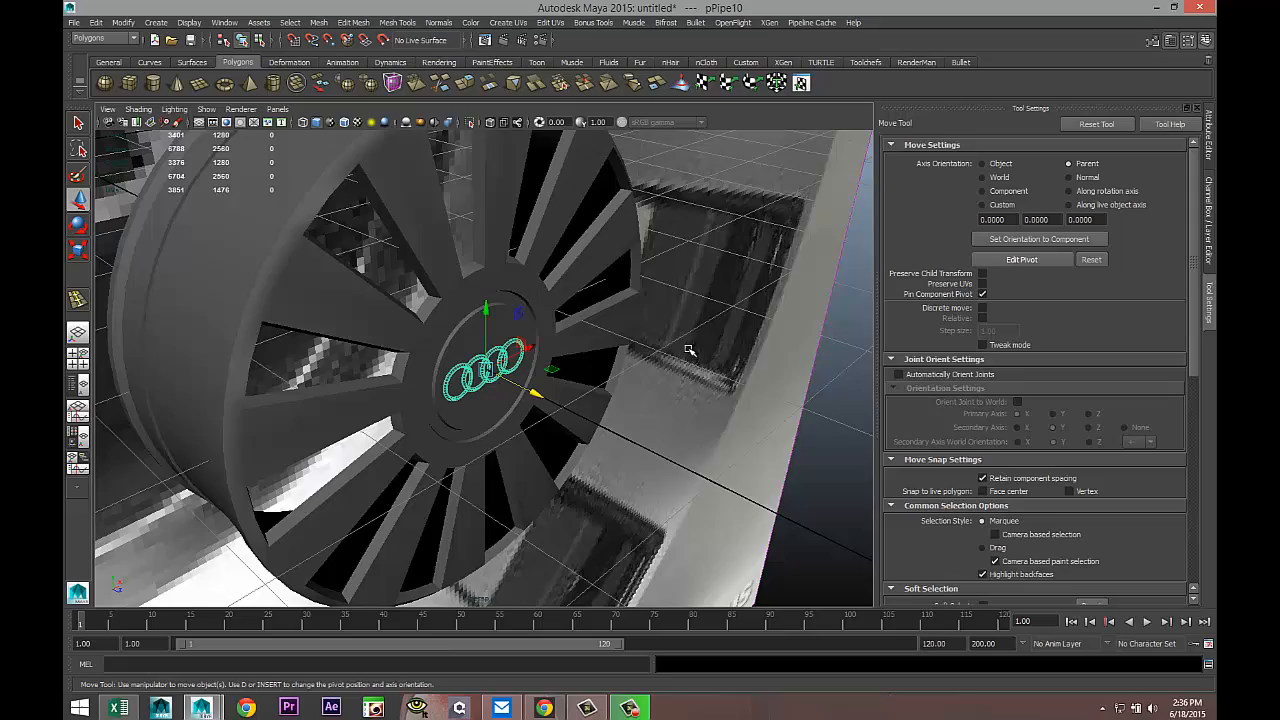
{"action": "left_click_drag", "start_coordinate": [689, 350], "coordinate": [717, 366], "text": "alt"}
{"action": "scroll", "coordinate": [703, 378], "scroll_direction": "up", "scroll_amount": 5}
{"action": "scroll", "coordinate": [690, 379], "scroll_direction": "down", "scroll_amount": 5}
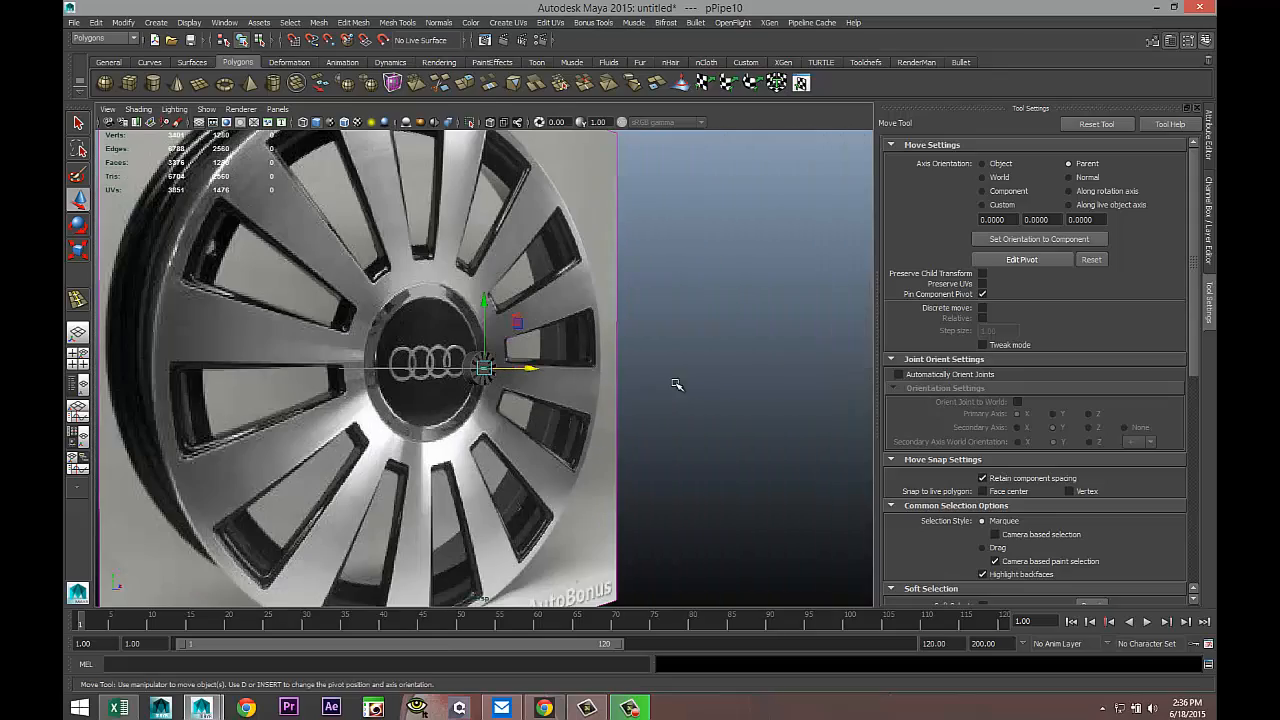
{"action": "left_click_drag", "start_coordinate": [603, 374], "coordinate": [574, 430], "text": "alt"}
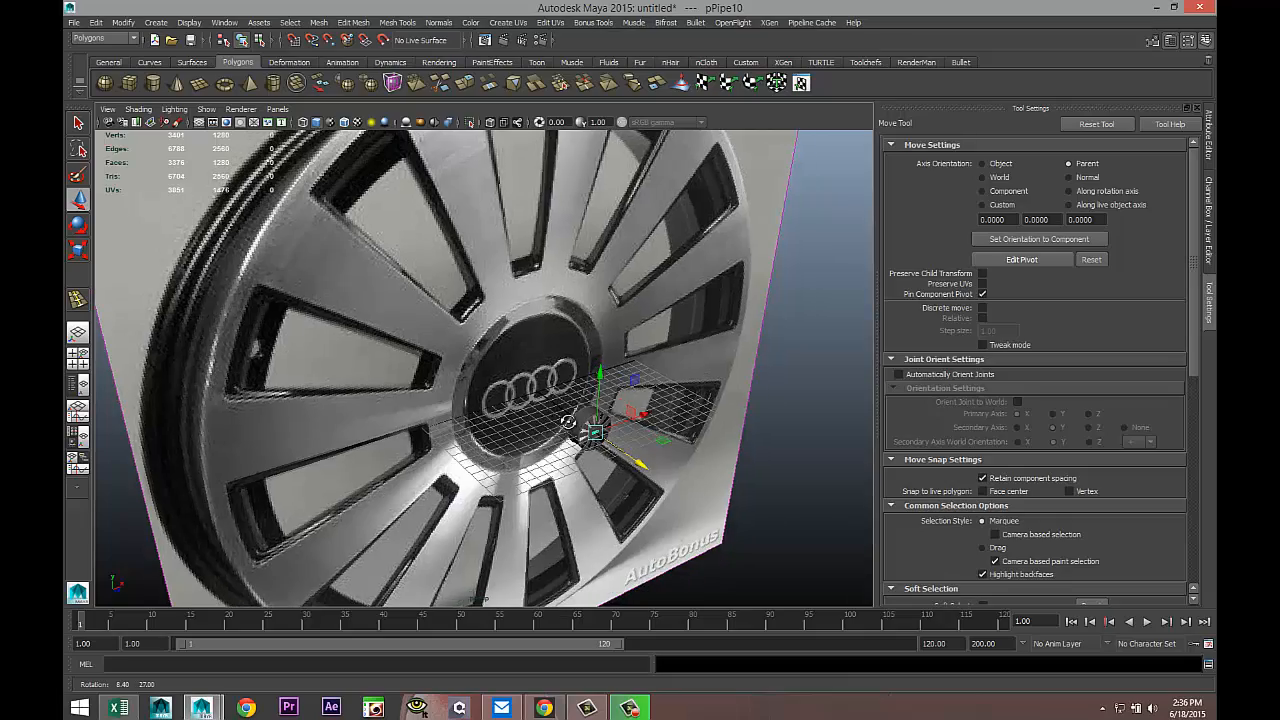
{"action": "scroll", "coordinate": [570, 440], "scroll_direction": "up", "scroll_amount": 5}
{"action": "scroll", "coordinate": [540, 449], "scroll_direction": "down", "scroll_amount": 5}
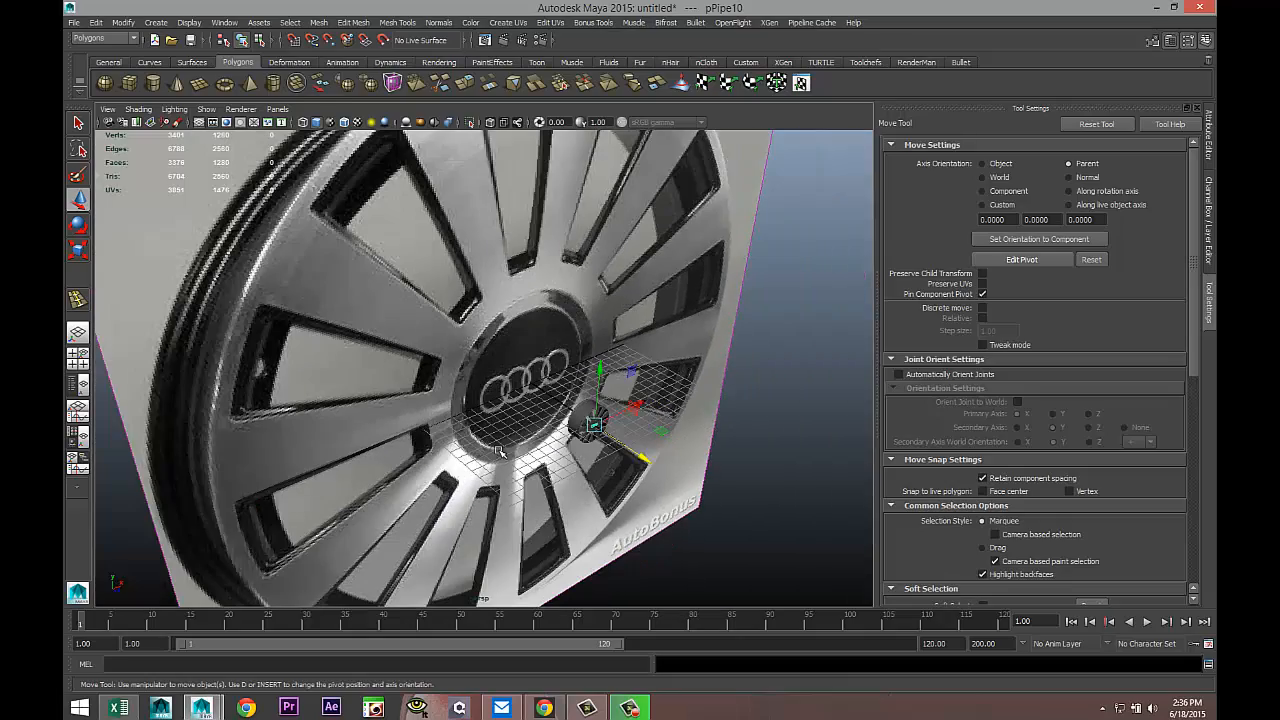
Put the wheel rim in face selection mode and select the barrel faces from the side in perspective
{"action": "left_click_drag", "start_coordinate": [475, 434], "coordinate": [468, 408], "text": "alt"}
{"action": "middle_click_drag", "start_coordinate": [528, 430], "coordinate": [479, 461], "text": "alt"}
{"action": "scroll", "coordinate": [440, 325], "scroll_direction": "up", "scroll_amount": 5}
{"action": "scroll", "coordinate": [479, 461], "scroll_direction": "down", "scroll_amount": 1}
{"action": "left_click_drag", "start_coordinate": [479, 461], "coordinate": [531, 430], "text": "alt"}
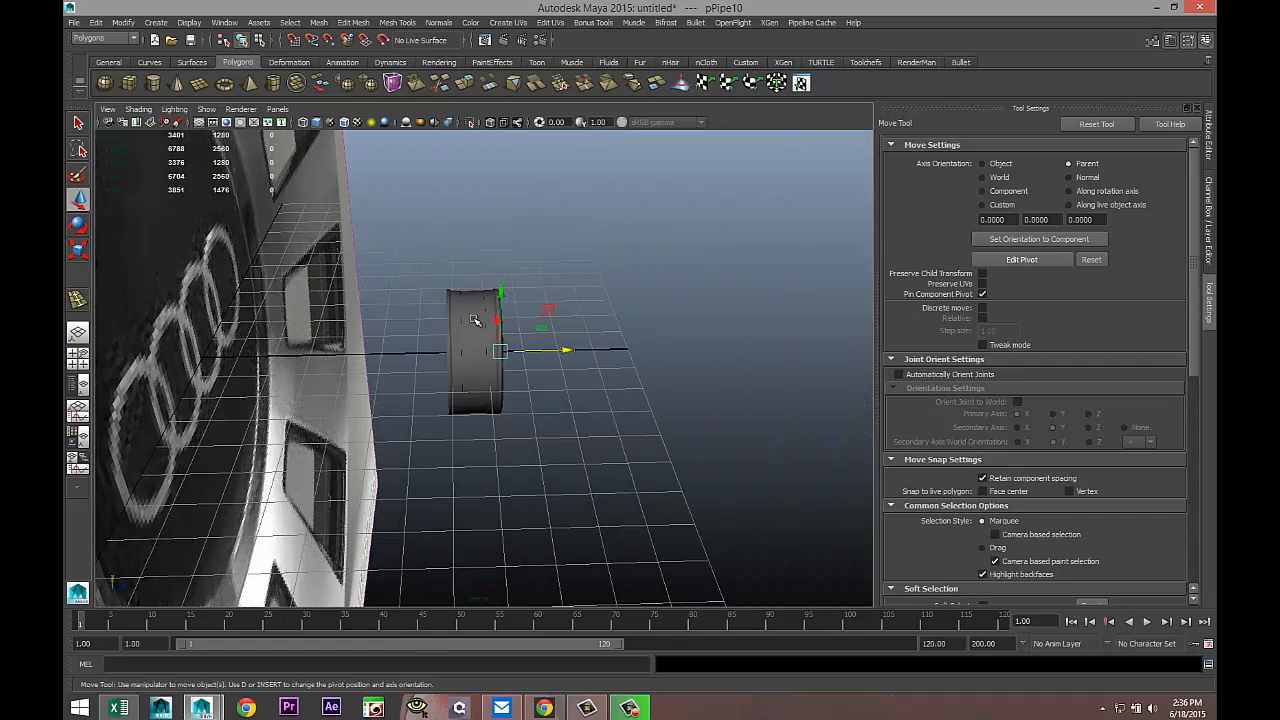
{"action": "right_click_drag", "start_coordinate": [475, 320], "coordinate": [432, 327]}
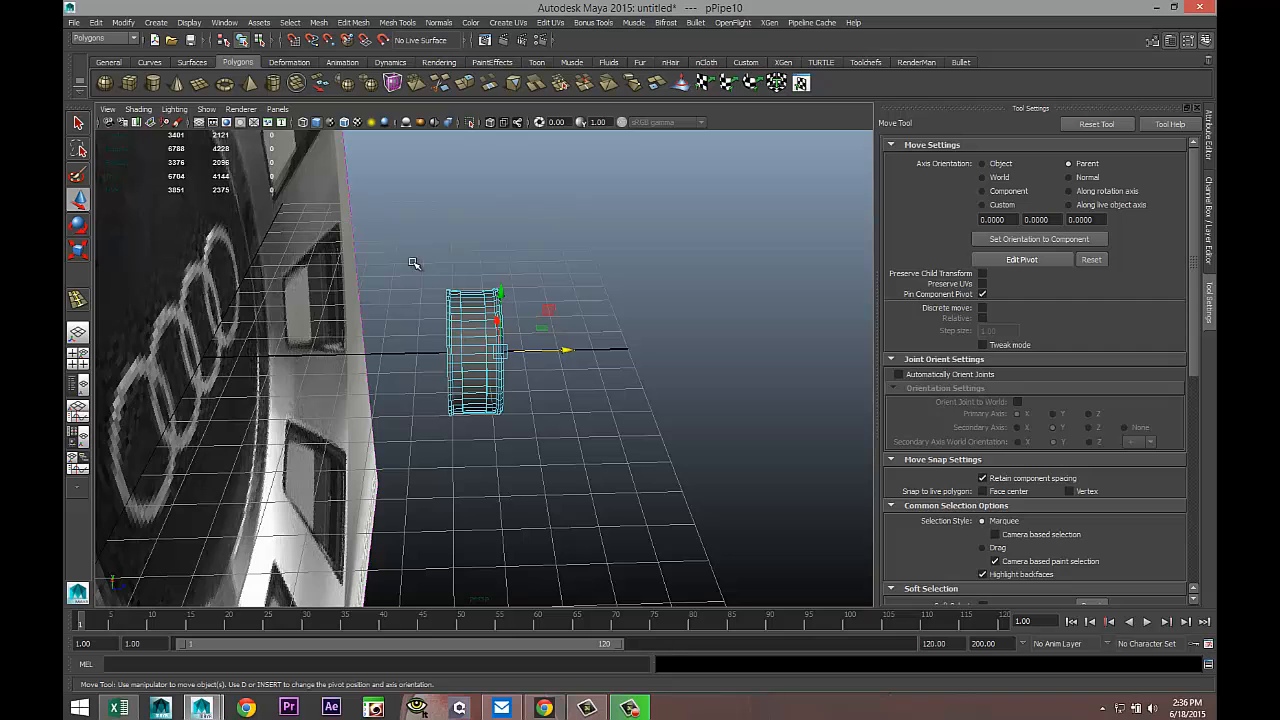
{"action": "left_click_drag", "start_coordinate": [501, 447], "coordinate": [487, 450]}
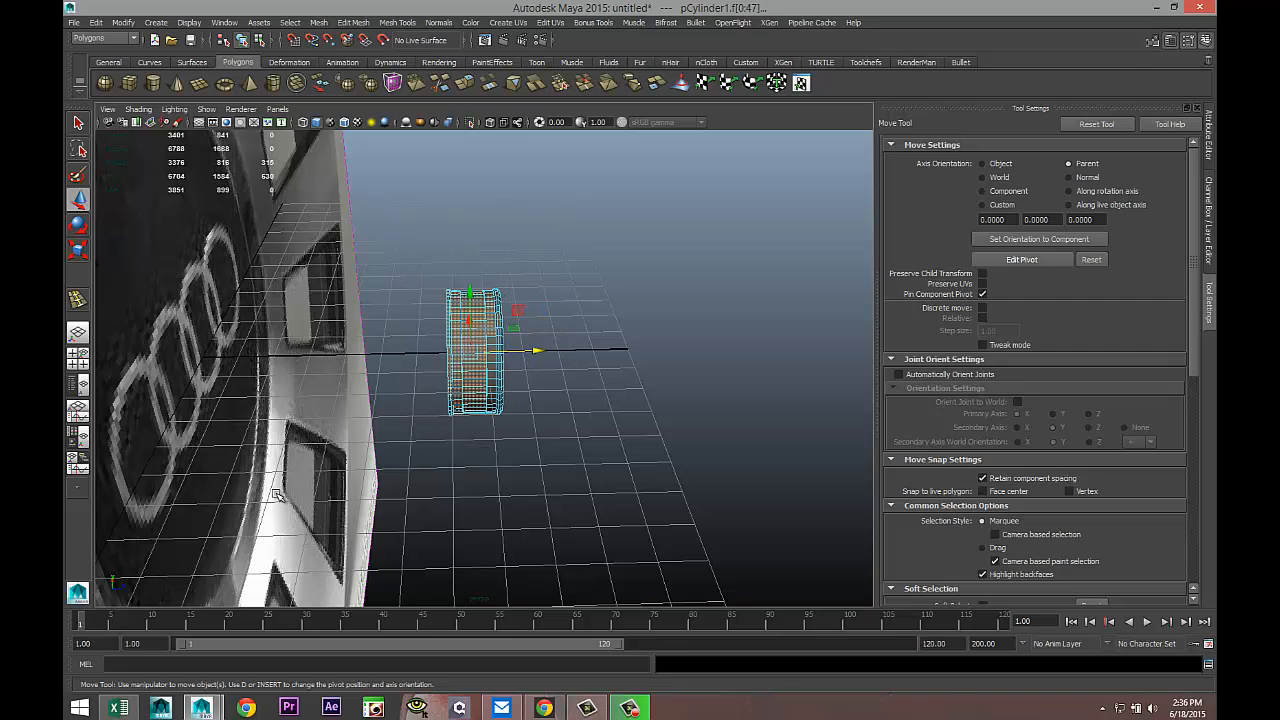
Reselect all rim barrel faces behind the front lip in the top view, adding the face loop that borders the lip
{"action": "left_click", "coordinate": [78, 360]}
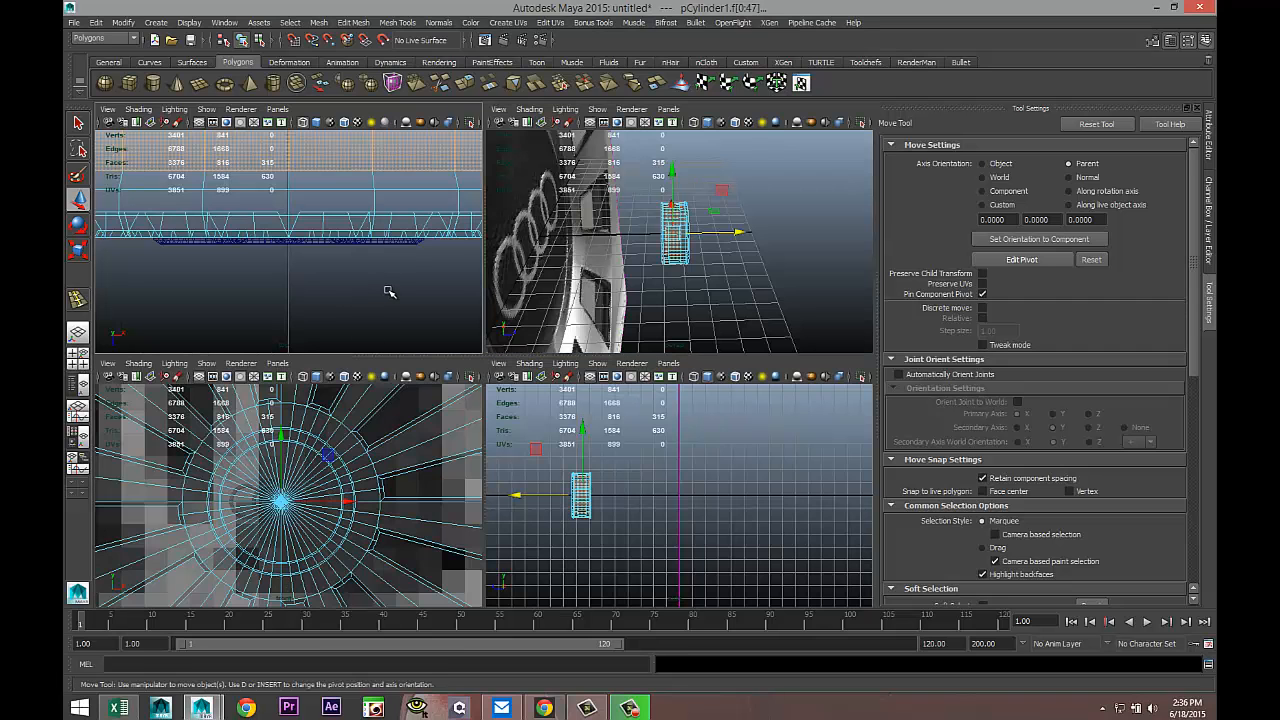
{"action": "key", "text": "space"}
{"action": "scroll", "coordinate": [401, 317], "scroll_direction": "down", "scroll_amount": 3}
{"action": "scroll", "coordinate": [402, 317], "scroll_direction": "up", "scroll_amount": 5}
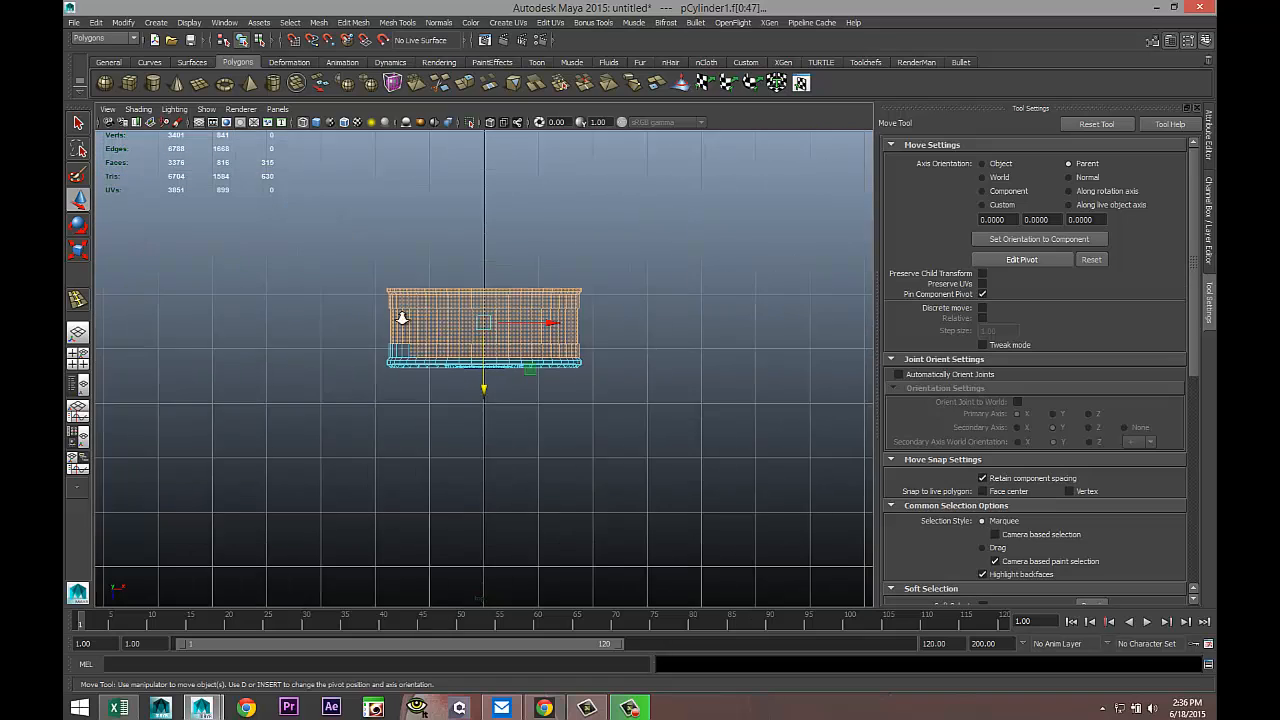
{"action": "left_click", "coordinate": [294, 200]}
{"action": "left_click_drag", "start_coordinate": [253, 200], "coordinate": [754, 347]}
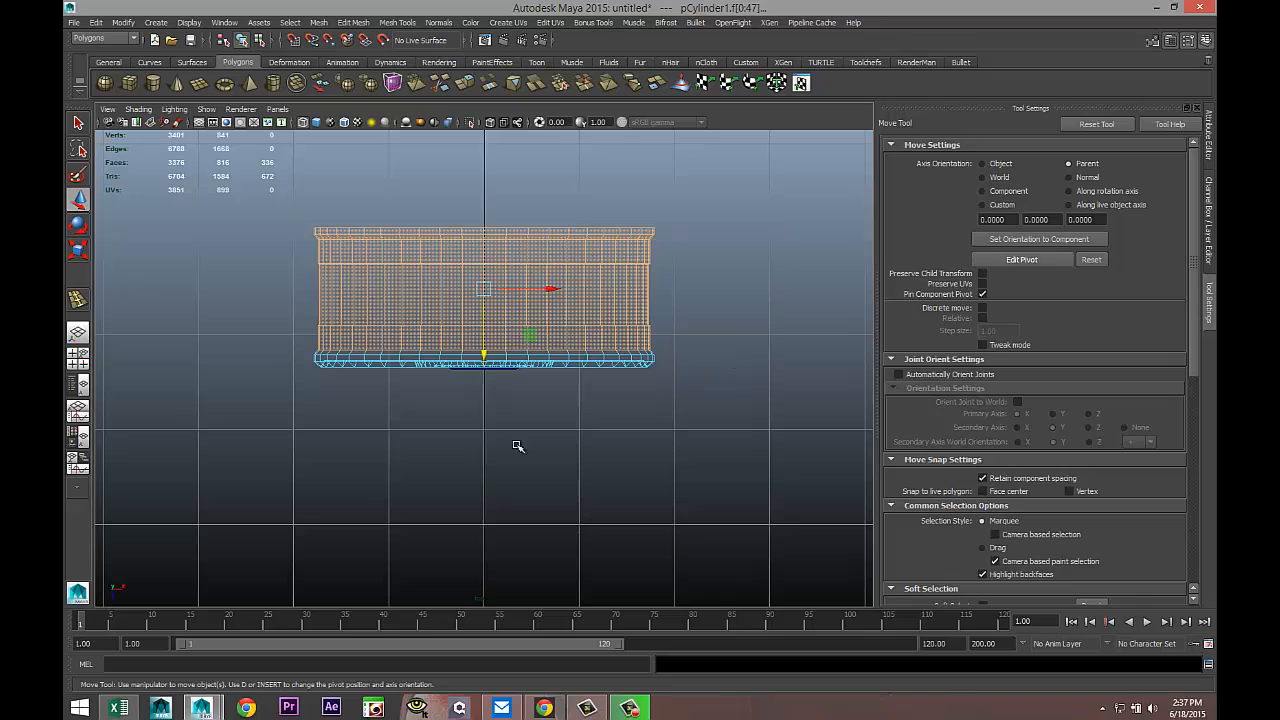
{"action": "scroll", "coordinate": [487, 424], "scroll_direction": "up", "scroll_amount": 3}
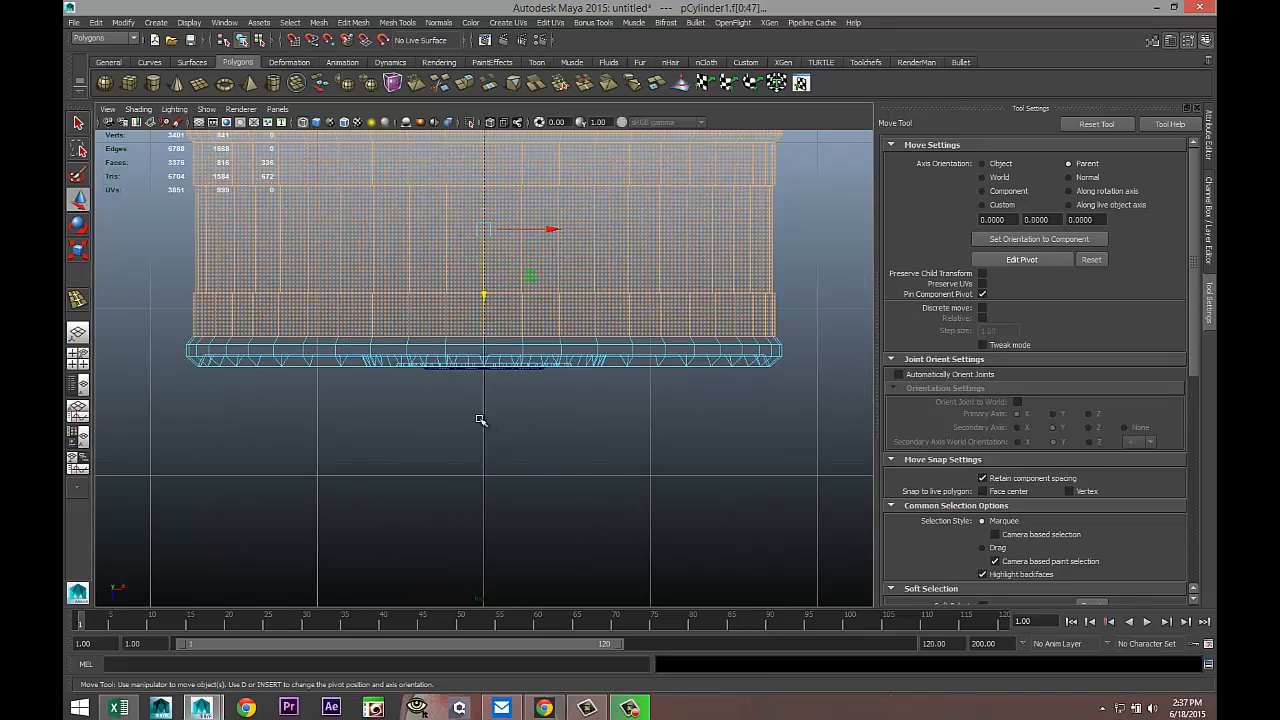
{"action": "left_click", "coordinate": [390, 343], "text": "shift"}
{"action": "double_click", "coordinate": [357, 342], "text": "shift"}
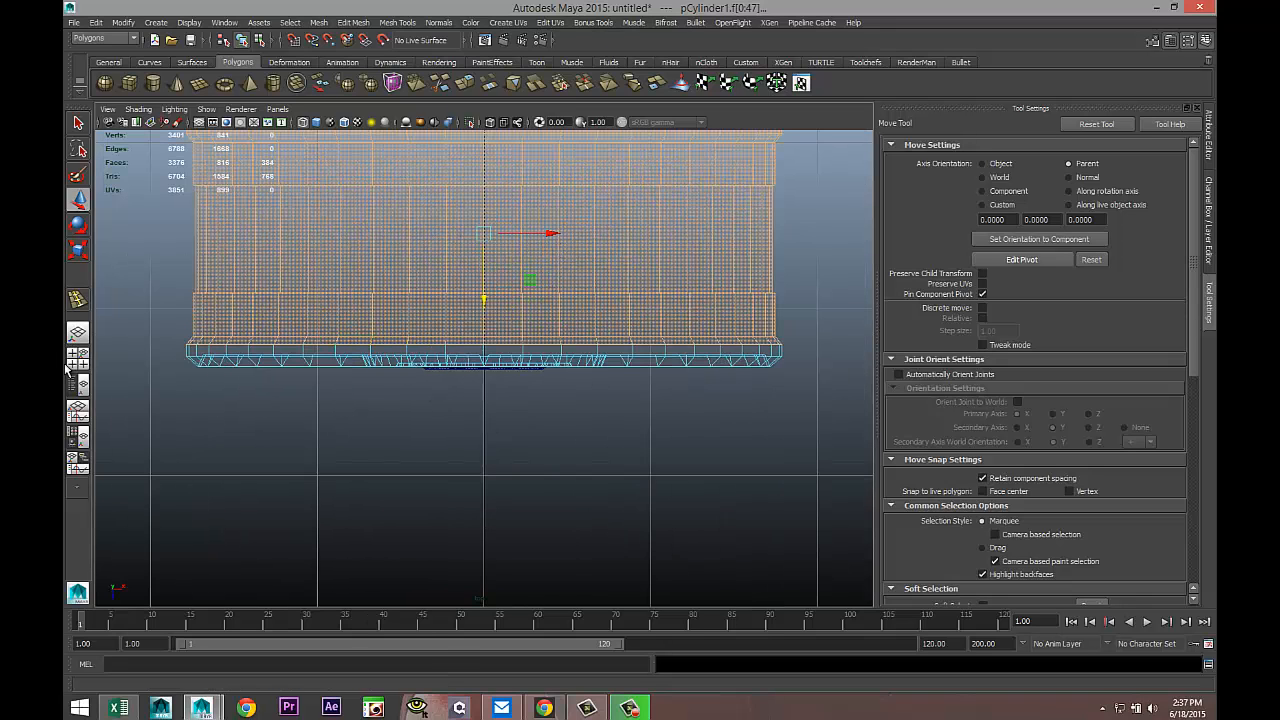
Assign a new Blinn material to the selected rim barrel faces
{"action": "key", "text": "space"}
{"action": "key", "text": "space"}
{"action": "scroll", "coordinate": [645, 320], "scroll_direction": "up", "scroll_amount": 4}
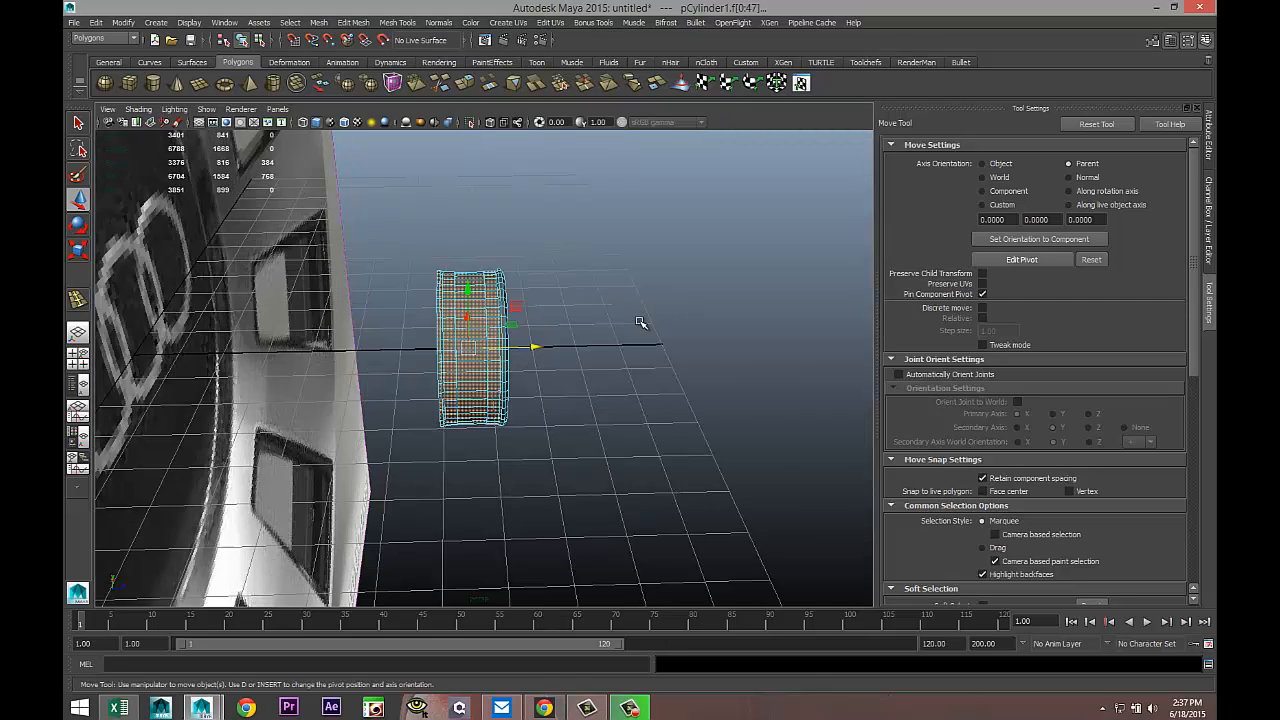
{"action": "right_click_drag", "start_coordinate": [428, 272], "coordinate": [450, 541]}
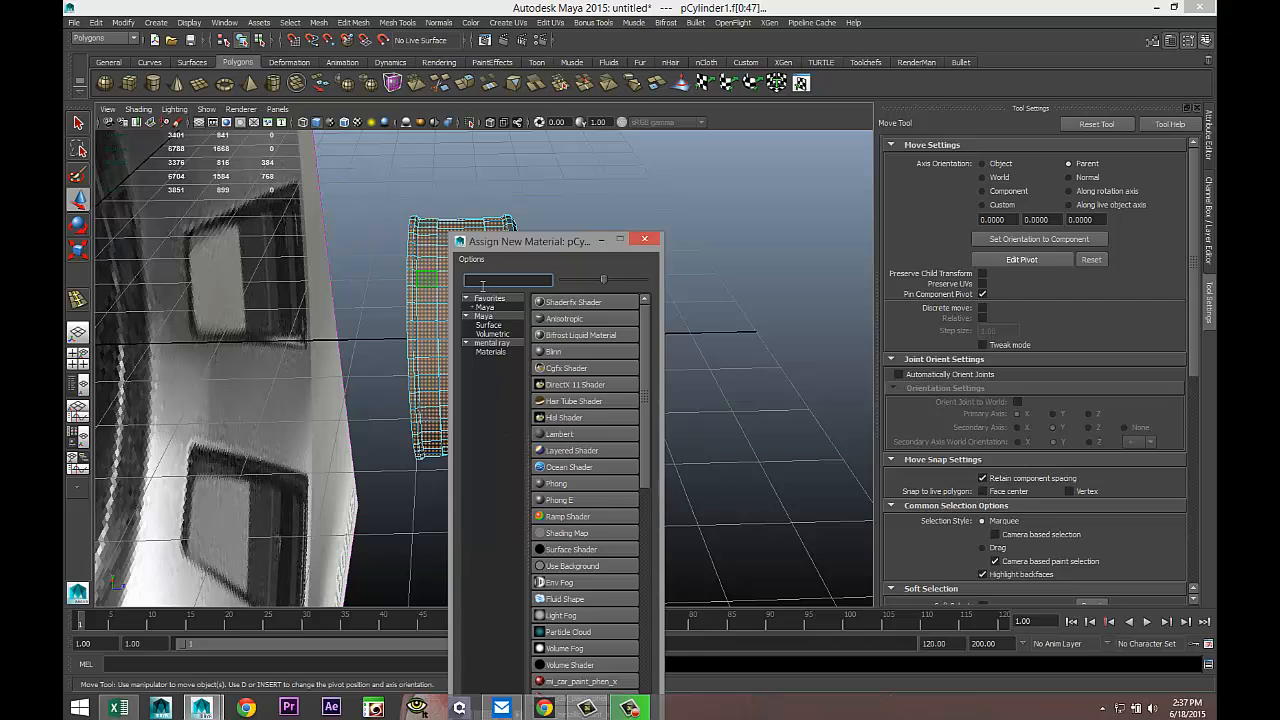
{"action": "type", "text": "blin"}
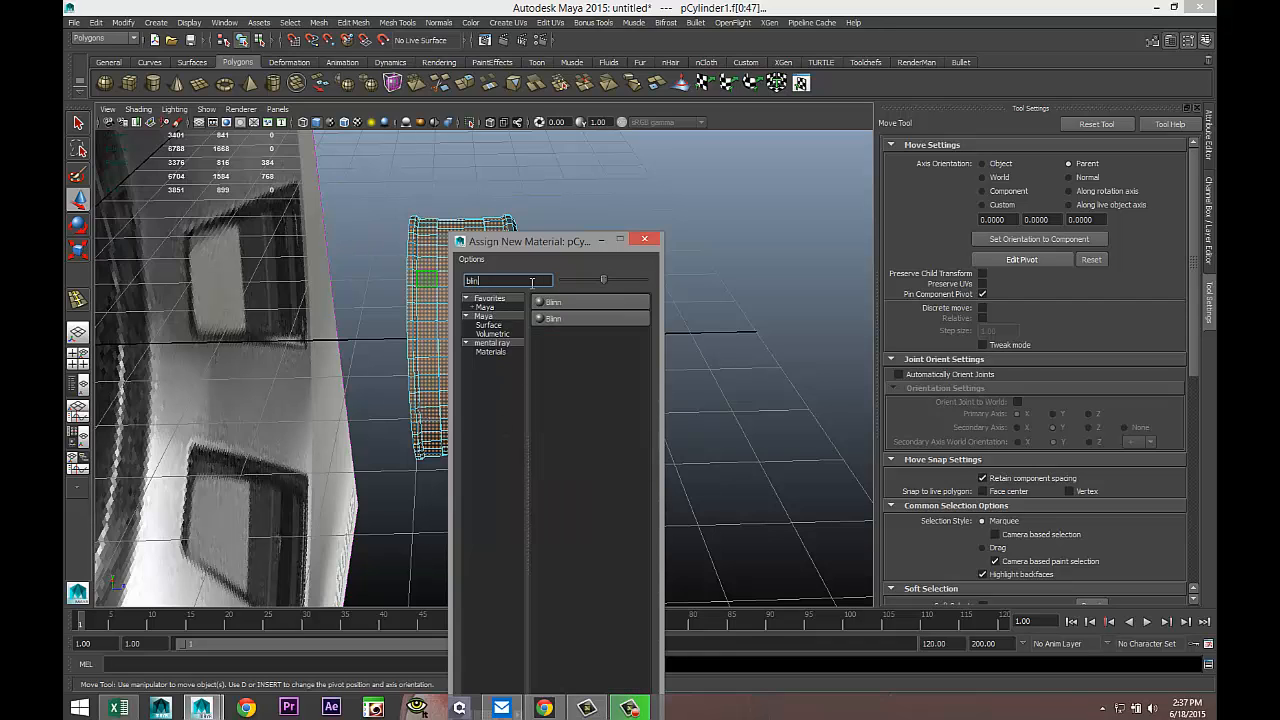
{"action": "left_click", "coordinate": [586, 300]}
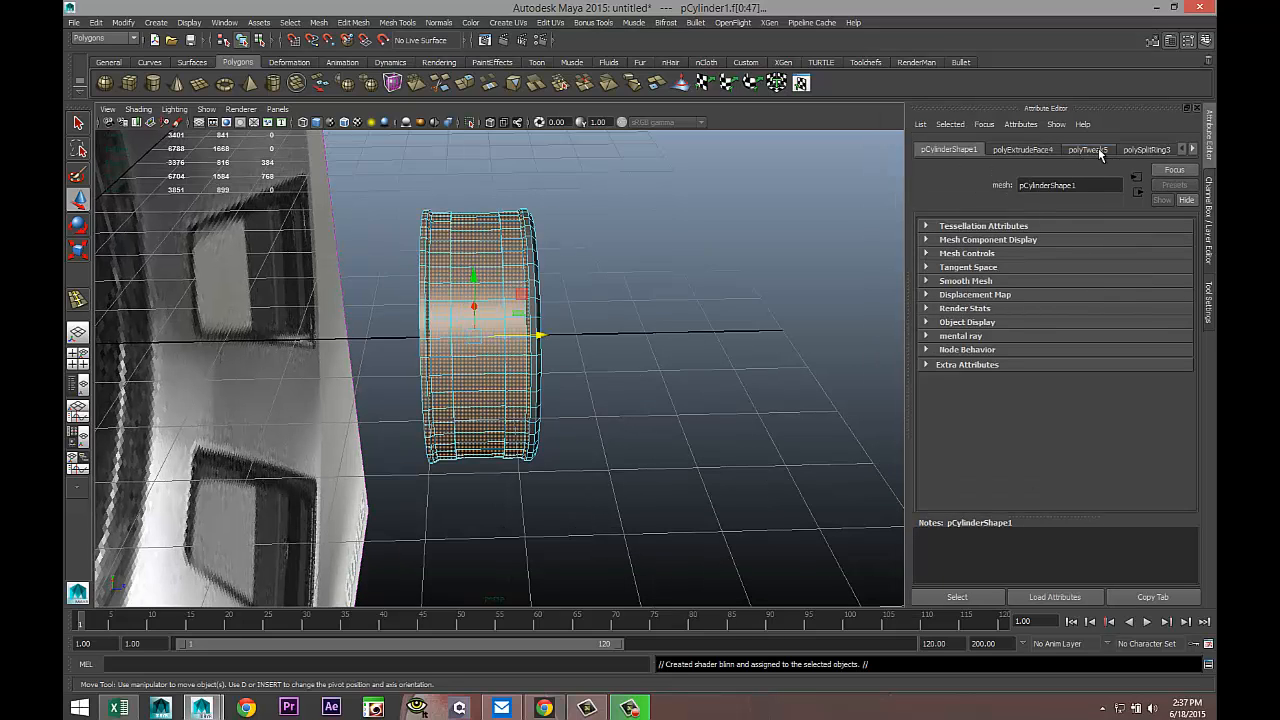
Set the new Blinn's color to black and reflectivity to 0.700, rename it Black, and deselect the faces
{"action": "left_click", "coordinate": [1196, 149]}
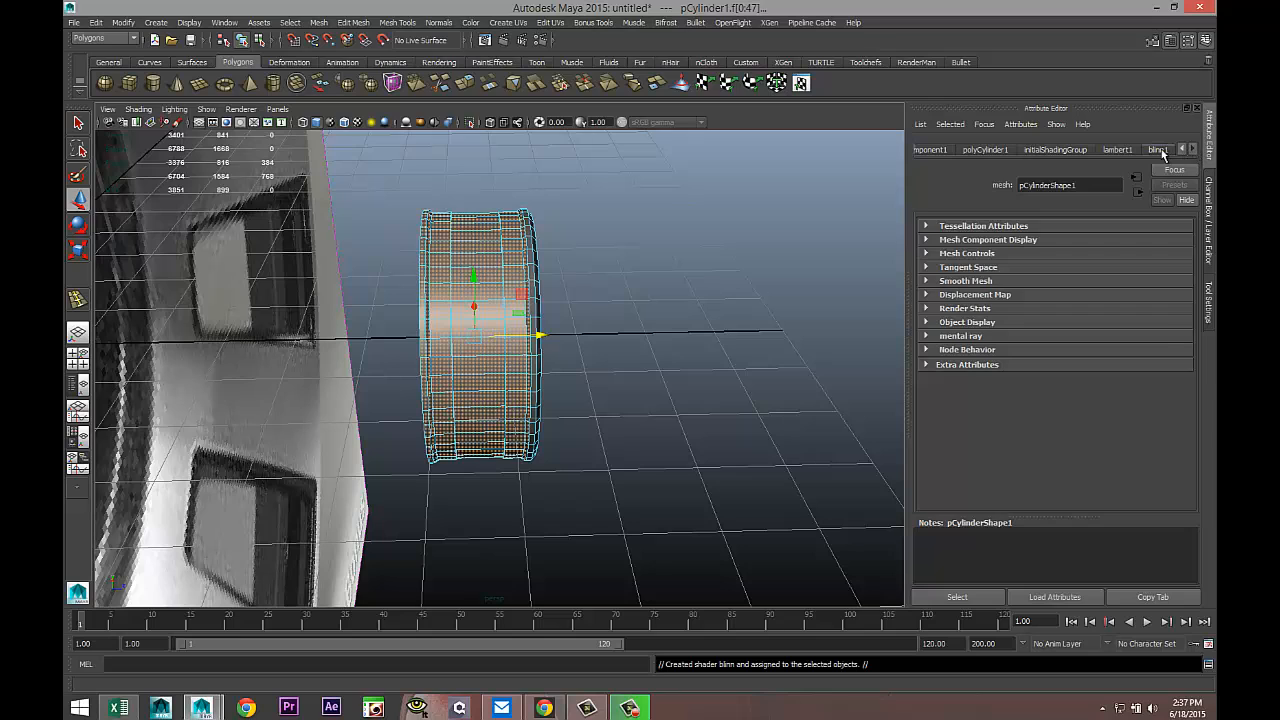
{"action": "left_click", "coordinate": [1158, 150]}
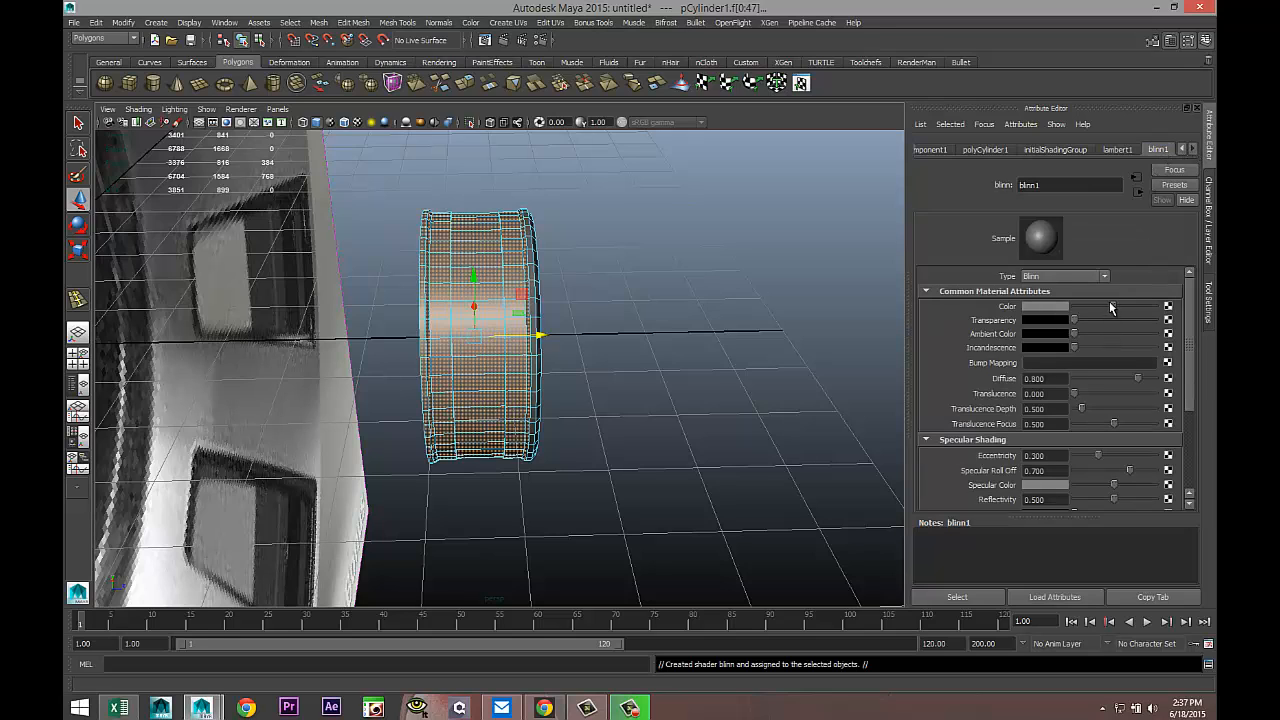
{"action": "left_click_drag", "start_coordinate": [1109, 306], "coordinate": [1051, 306]}
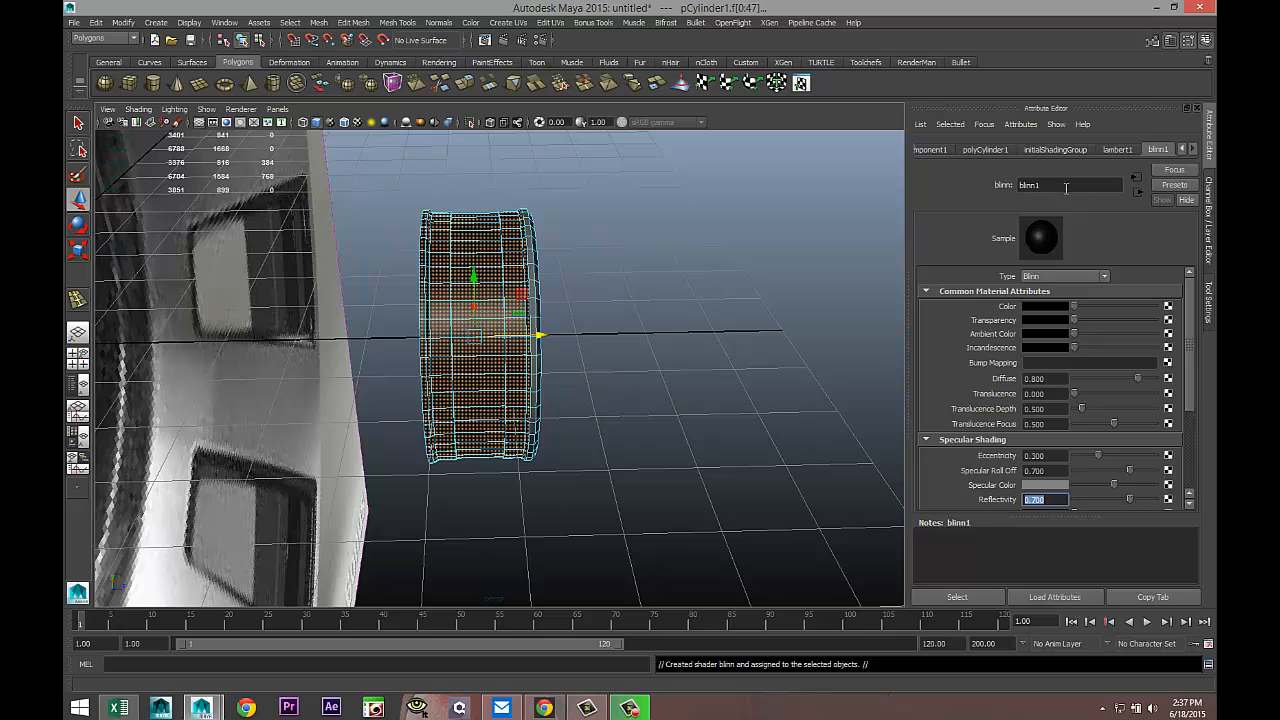
{"action": "left_click_drag", "start_coordinate": [1066, 188], "coordinate": [896, 174]}
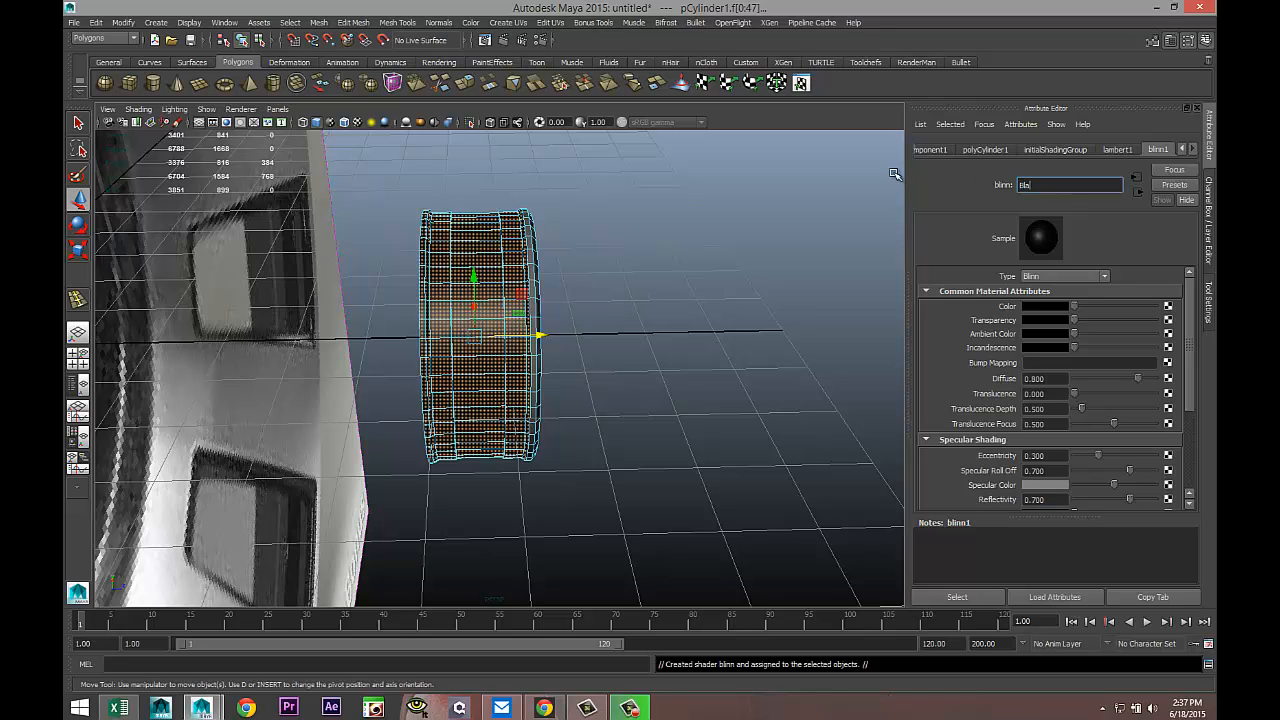
{"action": "type", "text": "Black"}
{"action": "key", "text": "Return"}
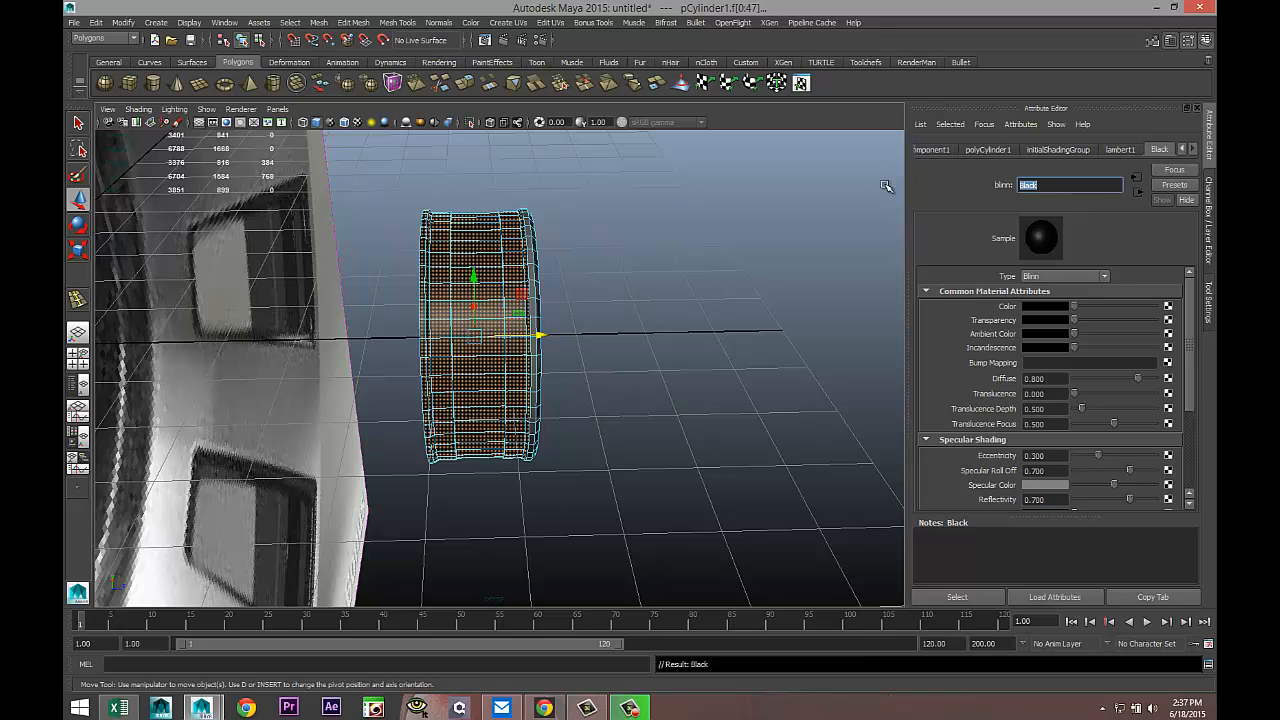
{"action": "left_click", "coordinate": [724, 355]}
Try to select the wedge faces of the rim's hub centre behind the Audi logo as a face loop
{"action": "scroll", "coordinate": [648, 369], "scroll_direction": "up", "scroll_amount": 3}
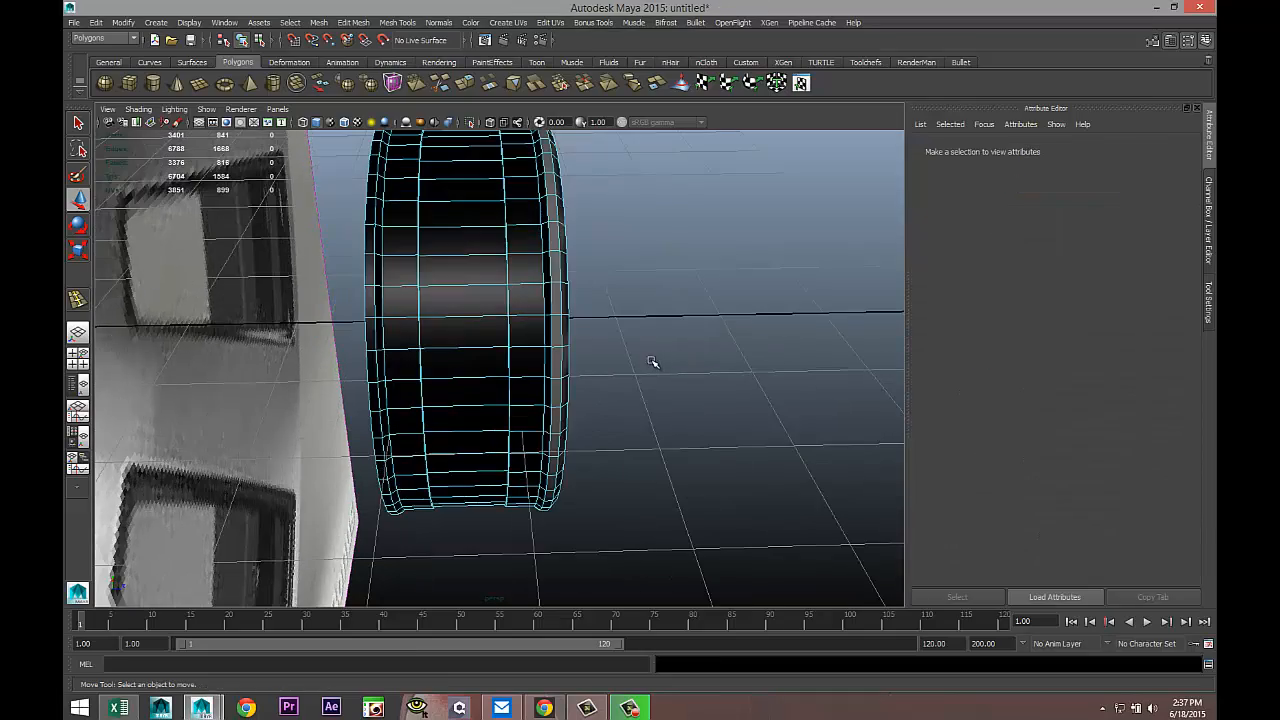
{"action": "left_click_drag", "start_coordinate": [661, 354], "coordinate": [495, 317], "text": "alt"}
{"action": "middle_click_drag", "start_coordinate": [495, 317], "coordinate": [677, 397], "text": "alt"}
{"action": "scroll", "coordinate": [675, 398], "scroll_direction": "down", "scroll_amount": 4}
{"action": "scroll", "coordinate": [648, 424], "scroll_direction": "down", "scroll_amount": 3}
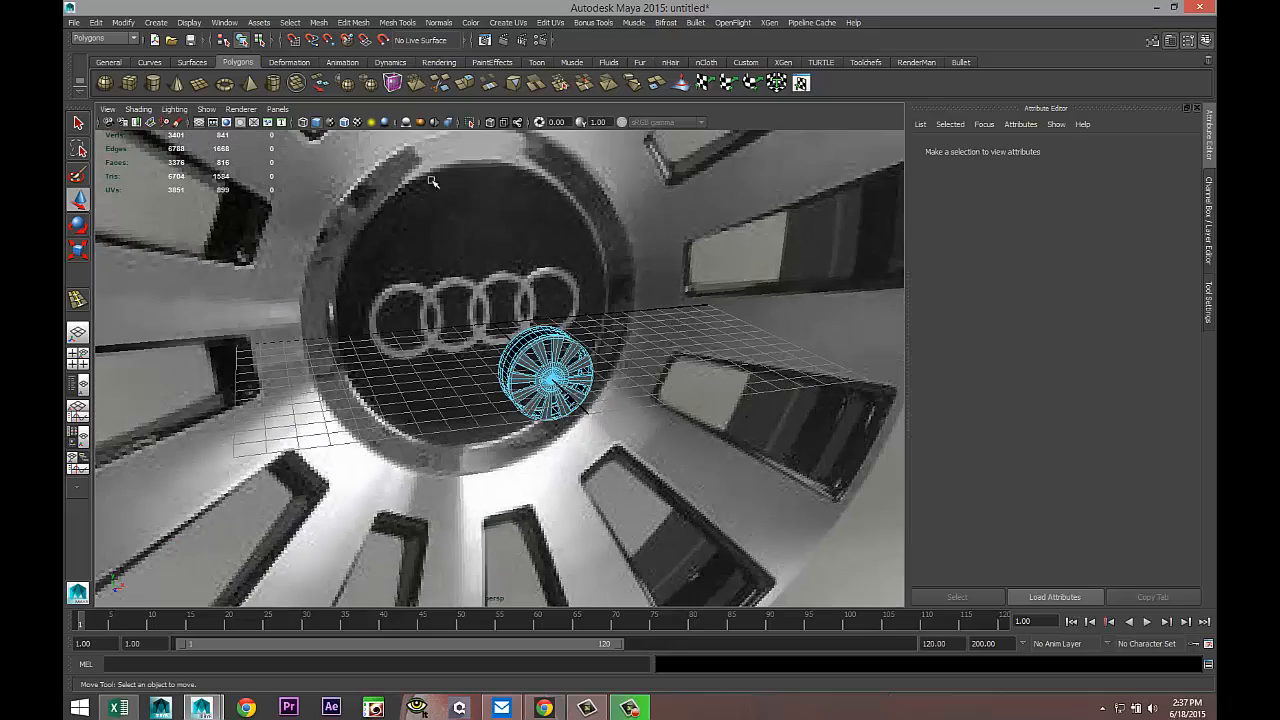
{"action": "scroll", "coordinate": [517, 471], "scroll_direction": "up", "scroll_amount": 5}
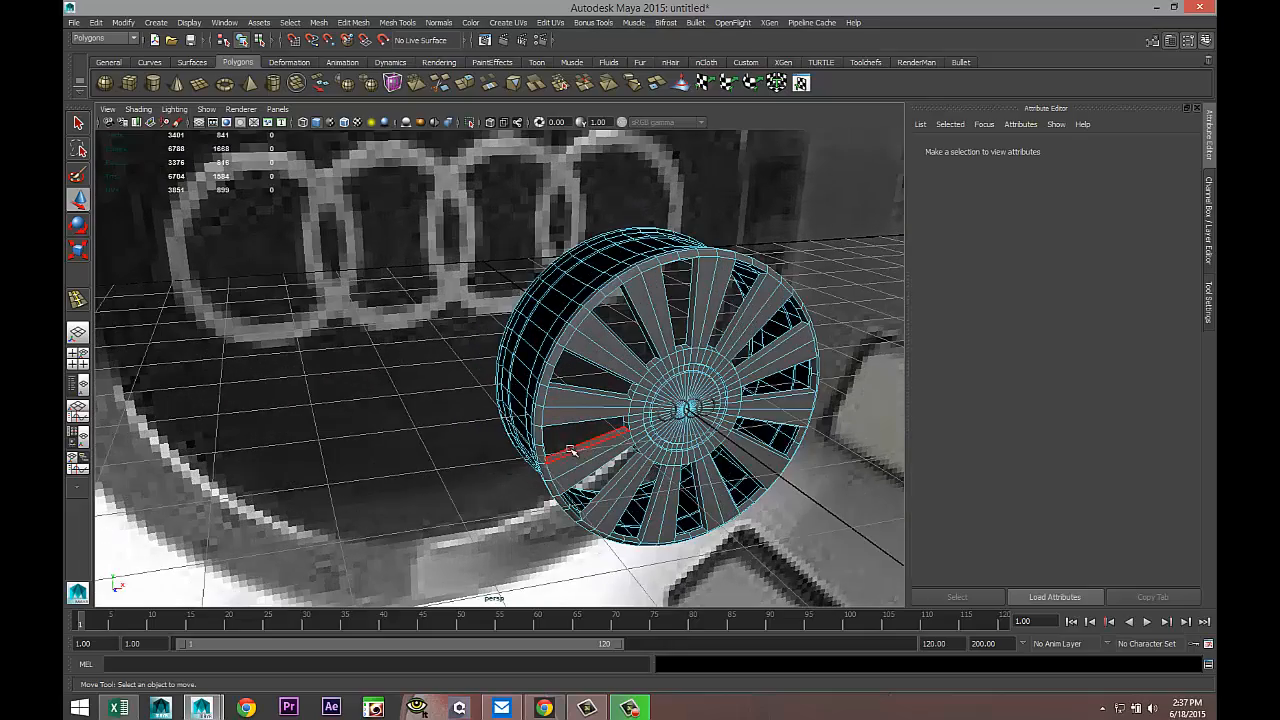
{"action": "scroll", "coordinate": [428, 421], "scroll_direction": "up", "scroll_amount": 8}
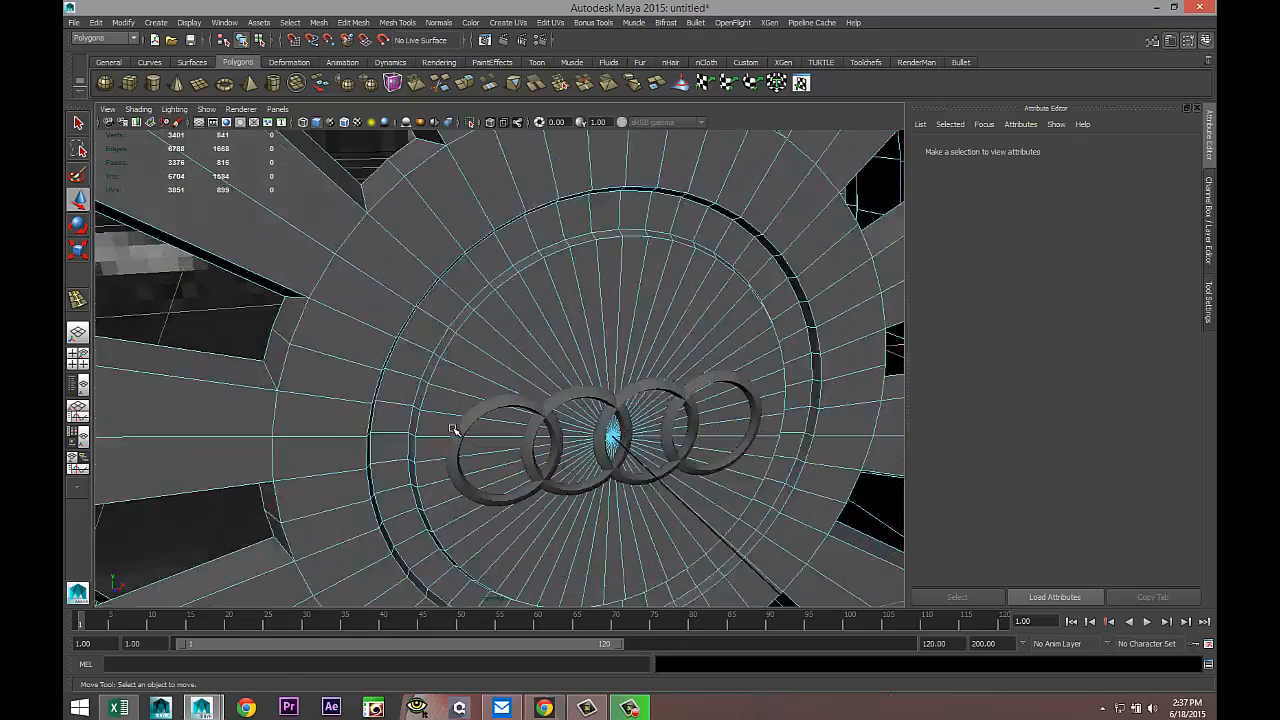
{"action": "left_click_drag", "start_coordinate": [536, 271], "coordinate": [512, 297]}
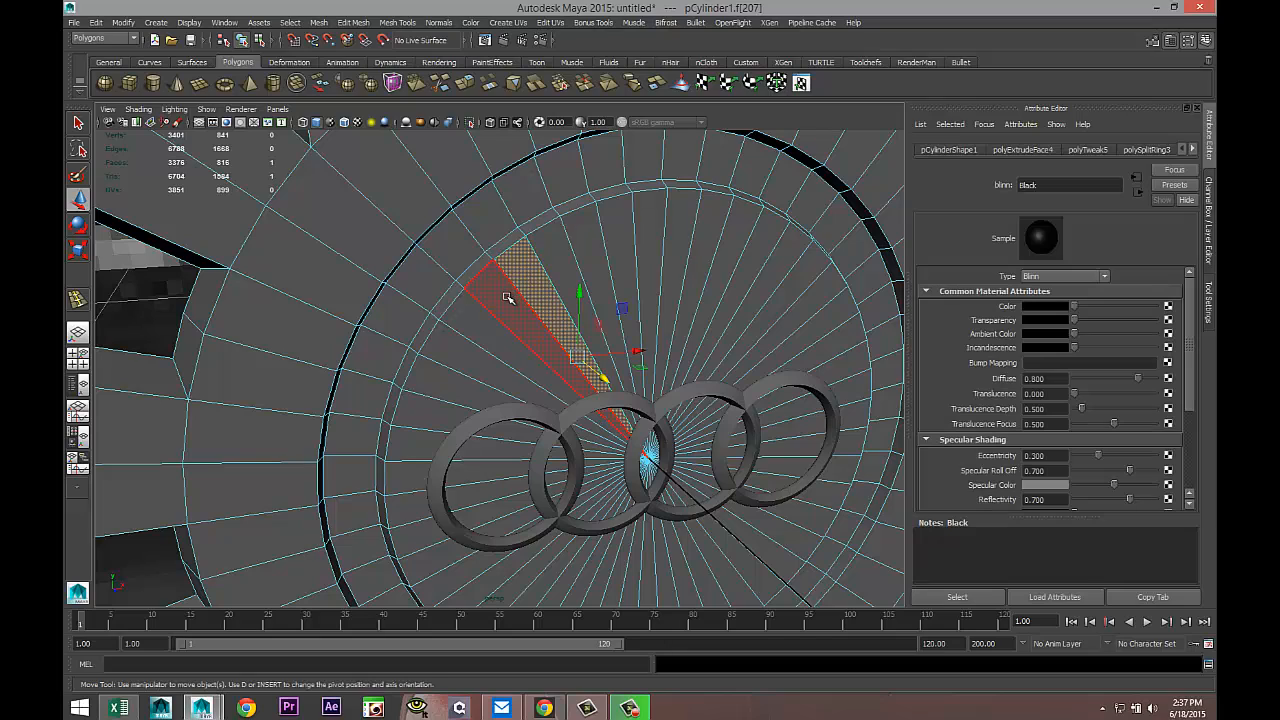
{"action": "middle_click_drag", "start_coordinate": [548, 480], "coordinate": [459, 243], "text": "alt"}
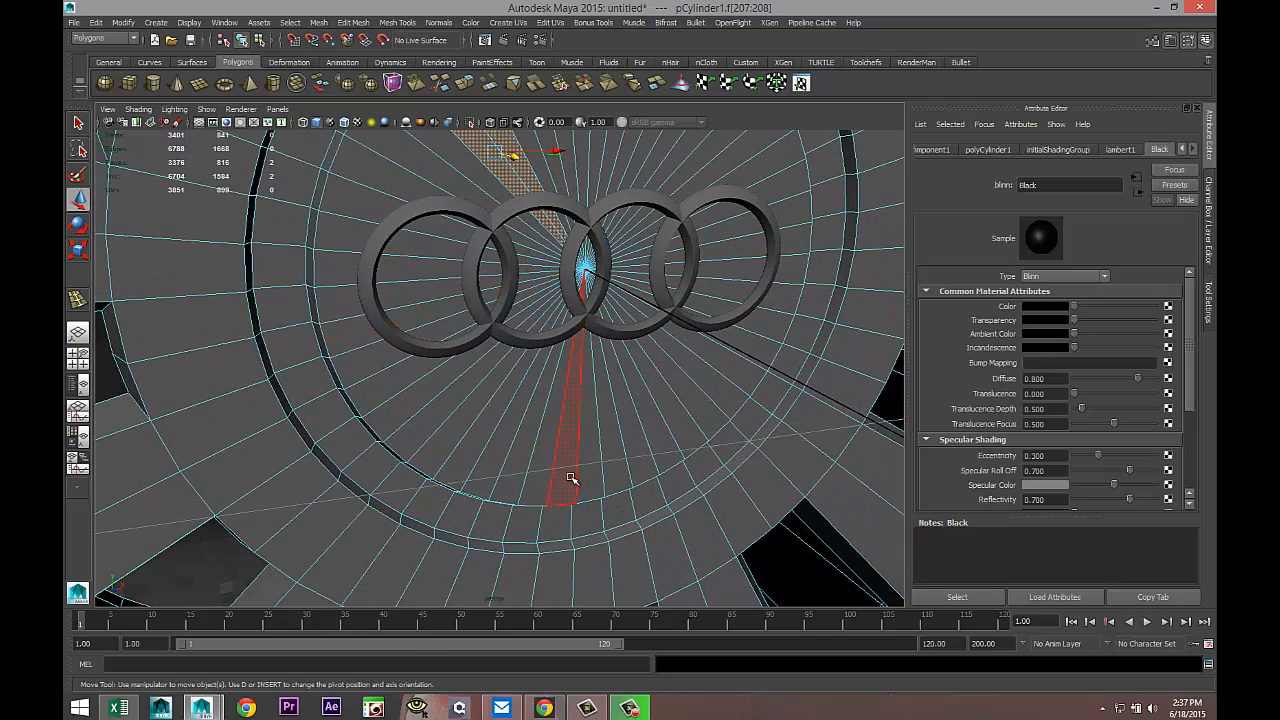
{"action": "double_click", "coordinate": [571, 478]}
{"action": "key", "text": "ctrl+z"}
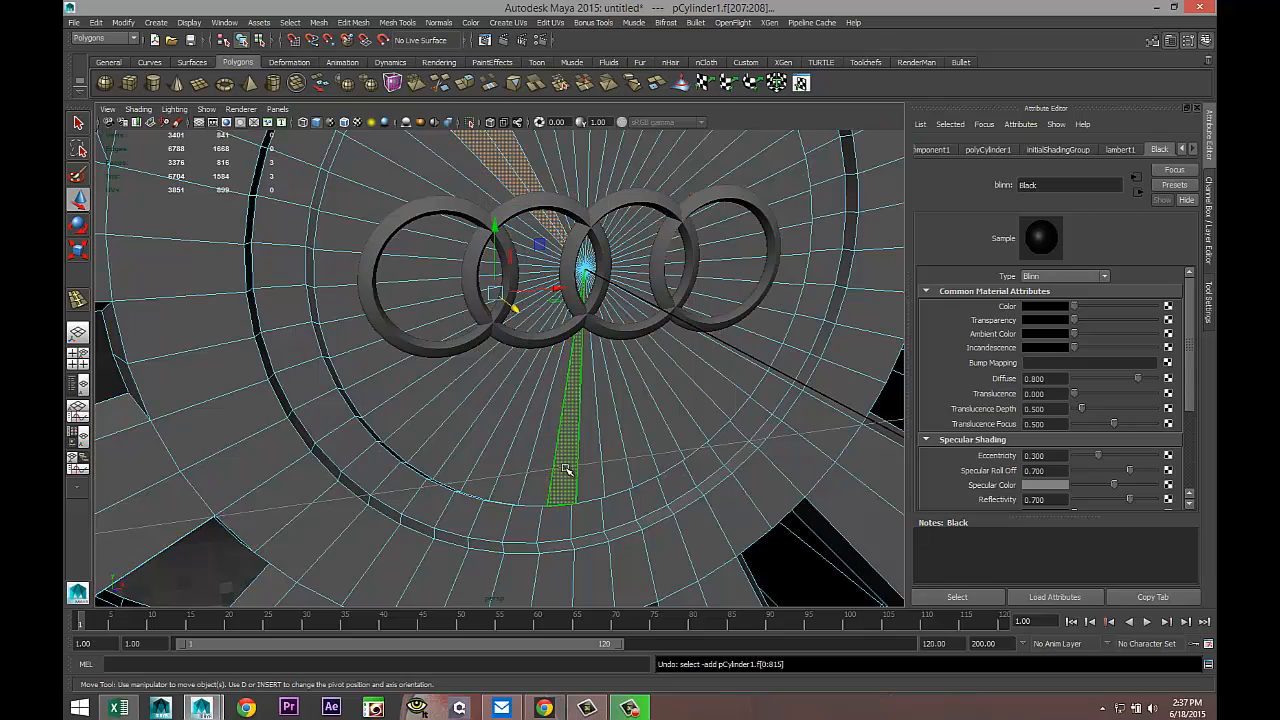
{"action": "double_click", "coordinate": [494, 456]}
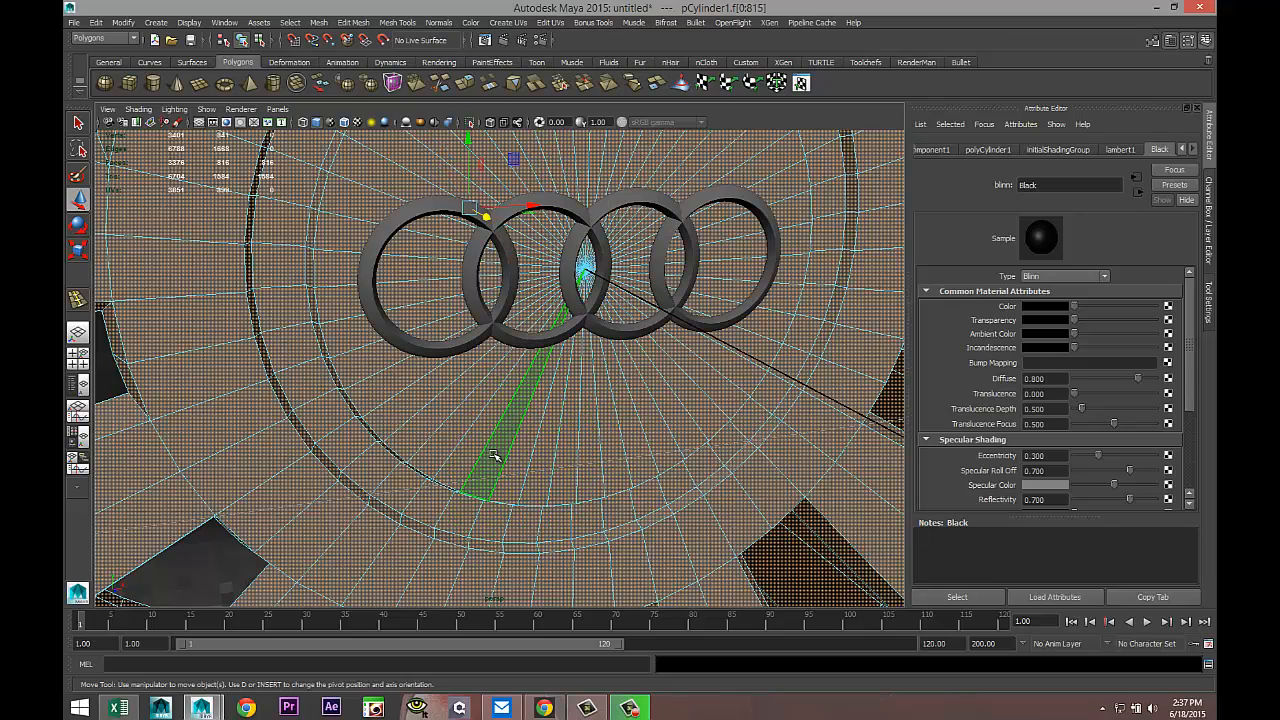
Select seven adjacent wedge faces below the Audi logo and grow the selection across the whole hub centre disc
{"action": "left_click", "coordinate": [503, 461]}
{"action": "left_click", "coordinate": [519, 474], "text": "shift"}
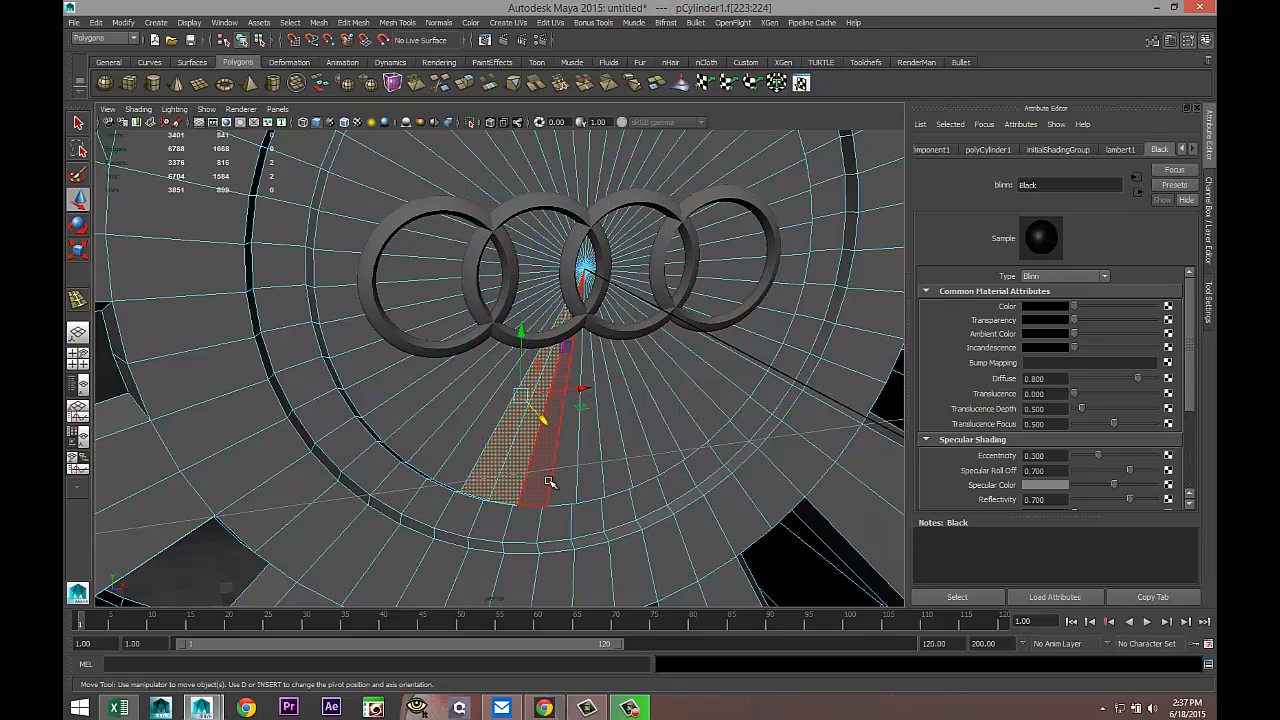
{"action": "left_click", "coordinate": [549, 480], "text": "shift"}
{"action": "left_click", "coordinate": [566, 481], "text": "shift"}
{"action": "left_click", "coordinate": [596, 480], "text": "shift"}
{"action": "left_click", "coordinate": [619, 472], "text": "shift"}
{"action": "left_click", "coordinate": [640, 465], "text": "shift"}
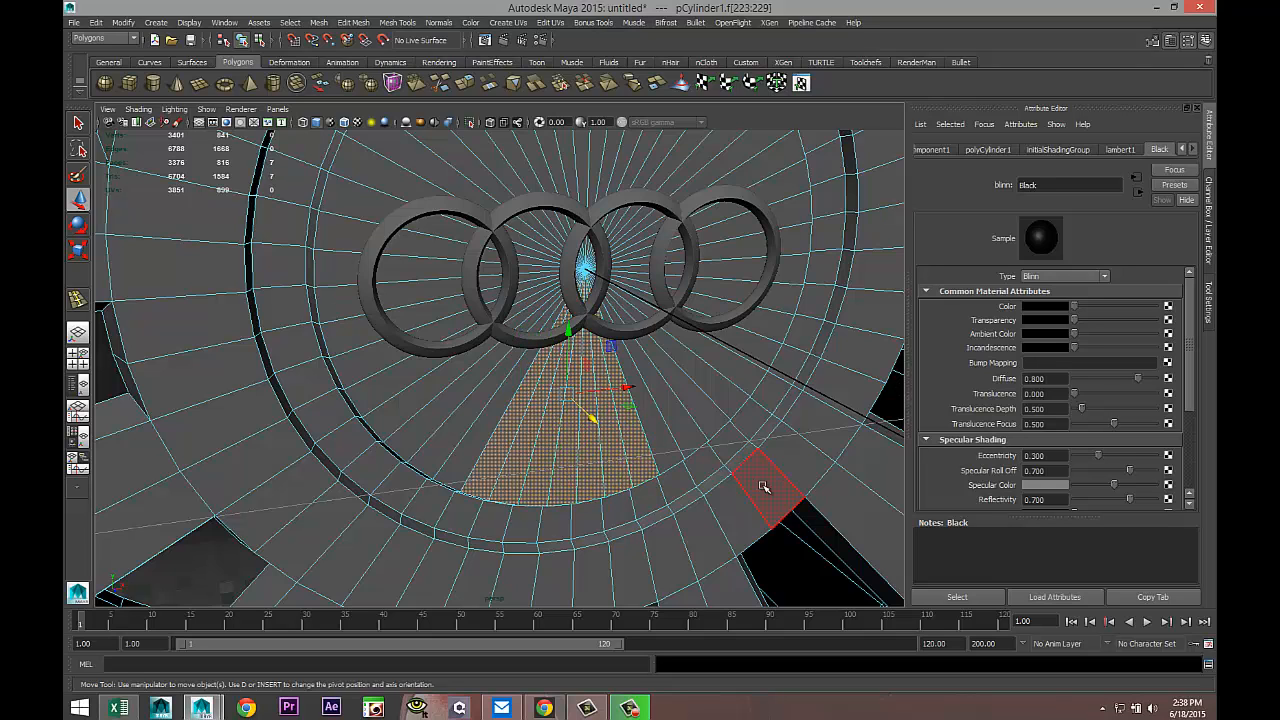
{"action": "key", "text": "shift+period"}
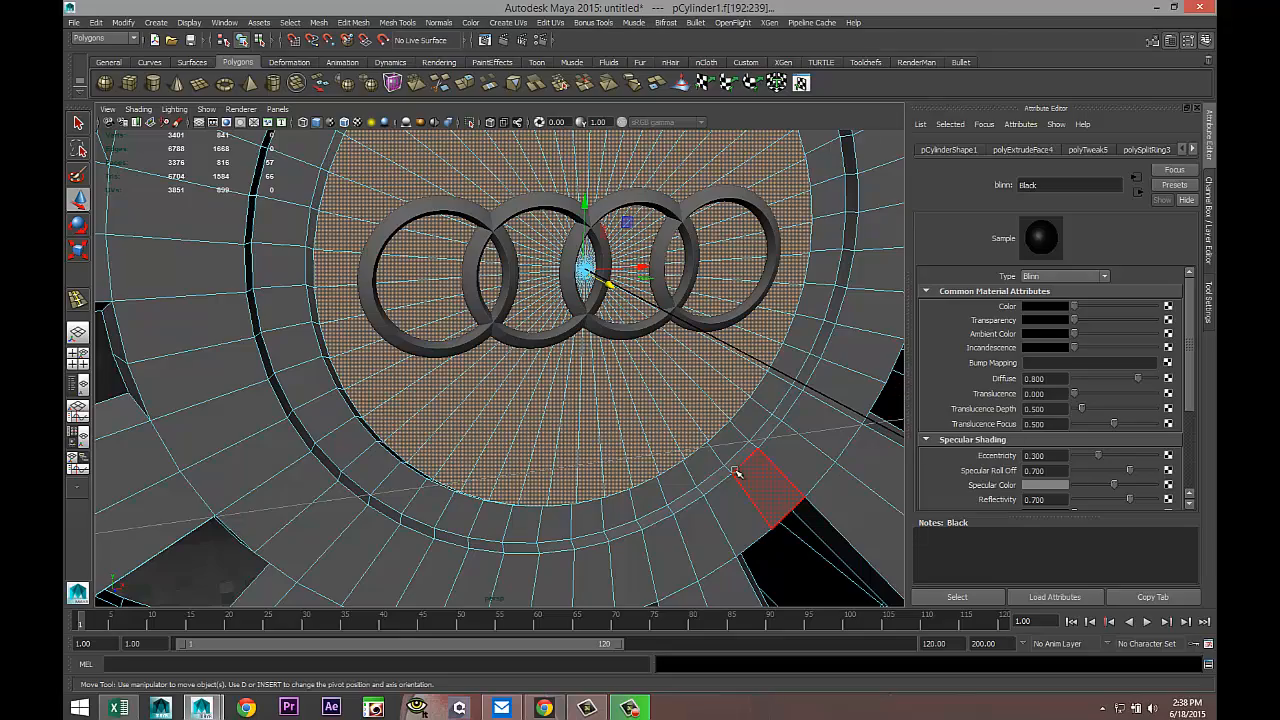
Assign the existing Black material to the selected hub centre faces and return the rim to object mode
{"action": "scroll", "coordinate": [525, 377], "scroll_direction": "down", "scroll_amount": 4}
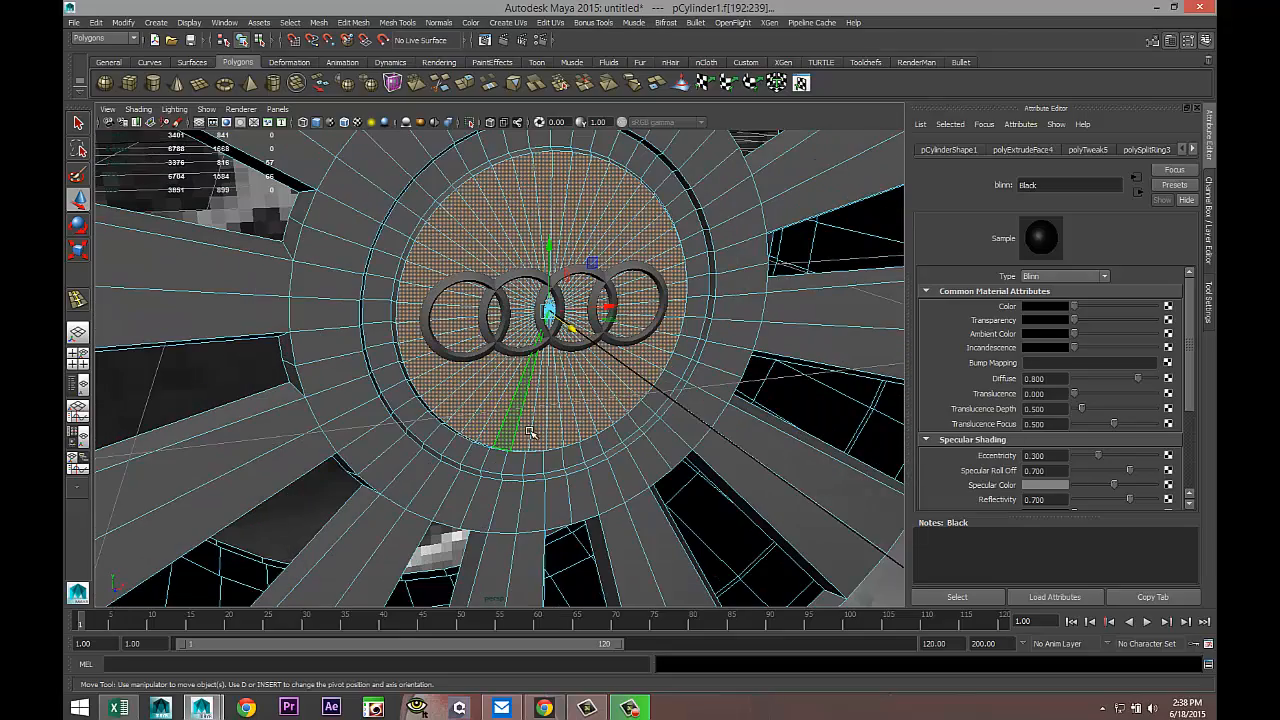
{"action": "middle_click_drag", "start_coordinate": [517, 358], "coordinate": [524, 413], "text": "alt"}
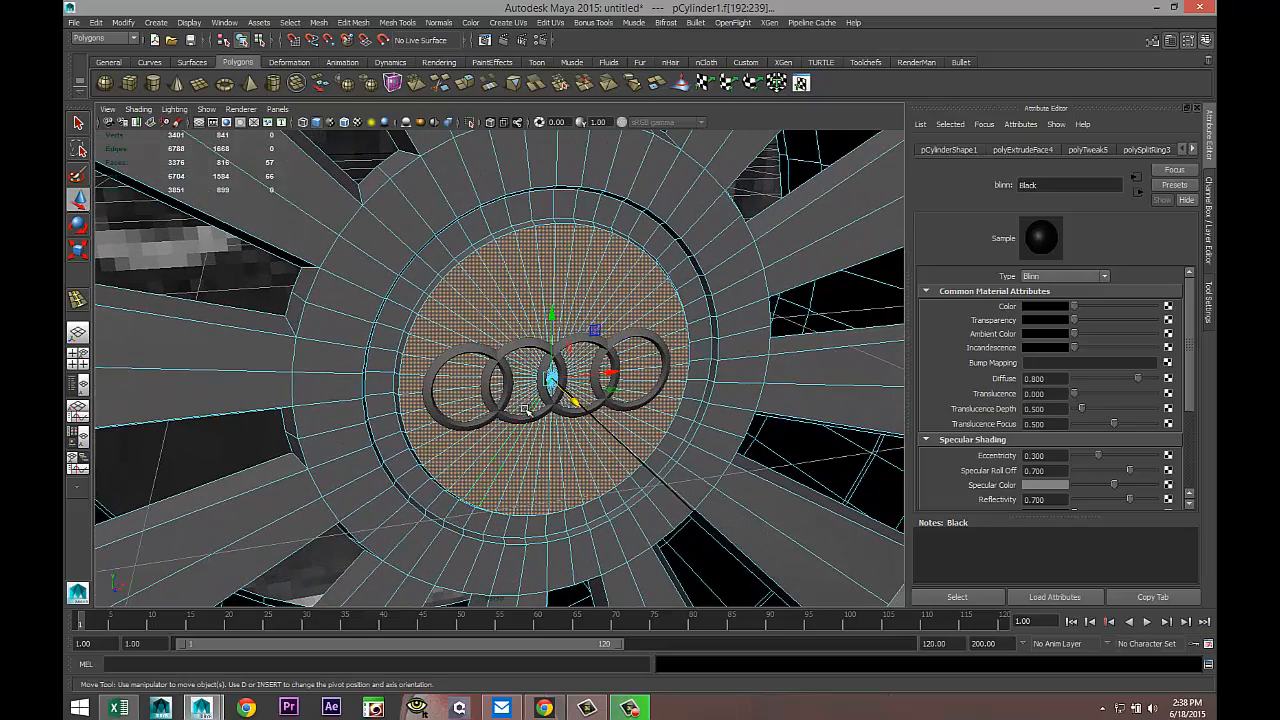
{"action": "right_click_drag", "start_coordinate": [521, 265], "coordinate": [605, 557]}
{"action": "right_click_drag", "start_coordinate": [630, 556], "coordinate": [632, 557]}
{"action": "scroll", "coordinate": [632, 556], "scroll_direction": "down", "scroll_amount": 5}
{"action": "scroll", "coordinate": [620, 535], "scroll_direction": "down", "scroll_amount": 10}
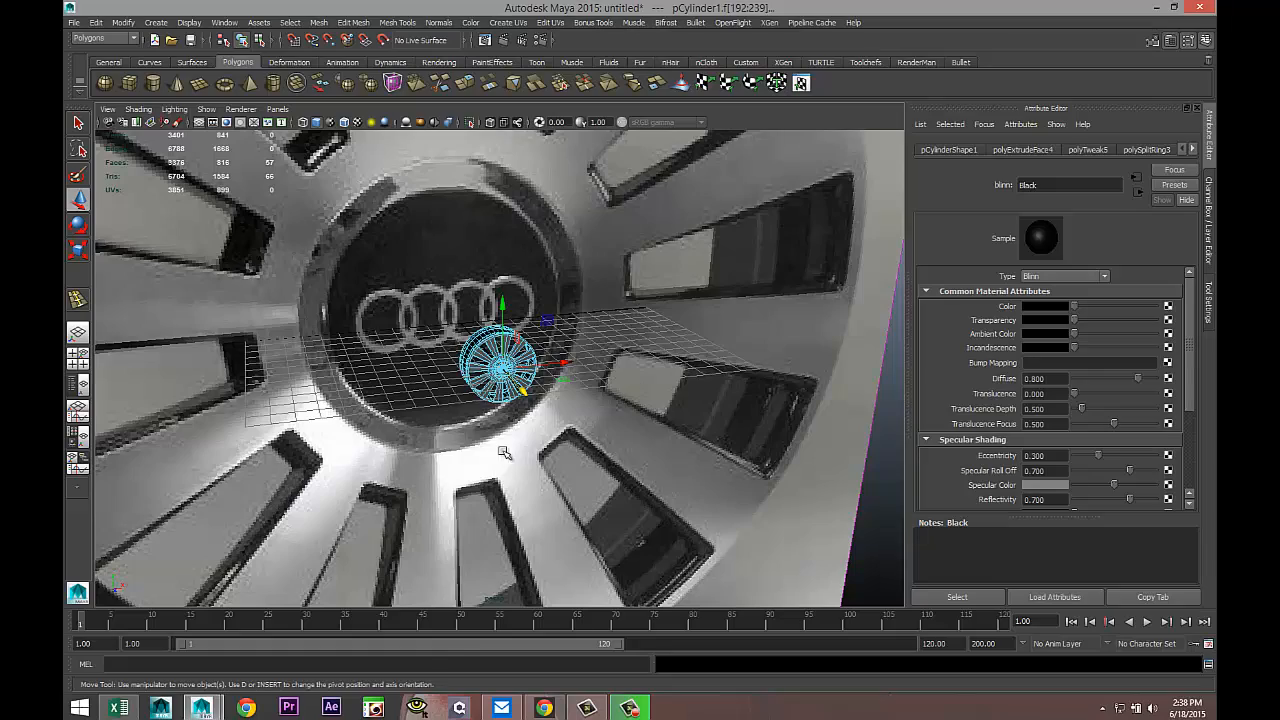
{"action": "scroll", "coordinate": [505, 452], "scroll_direction": "up", "scroll_amount": 10}
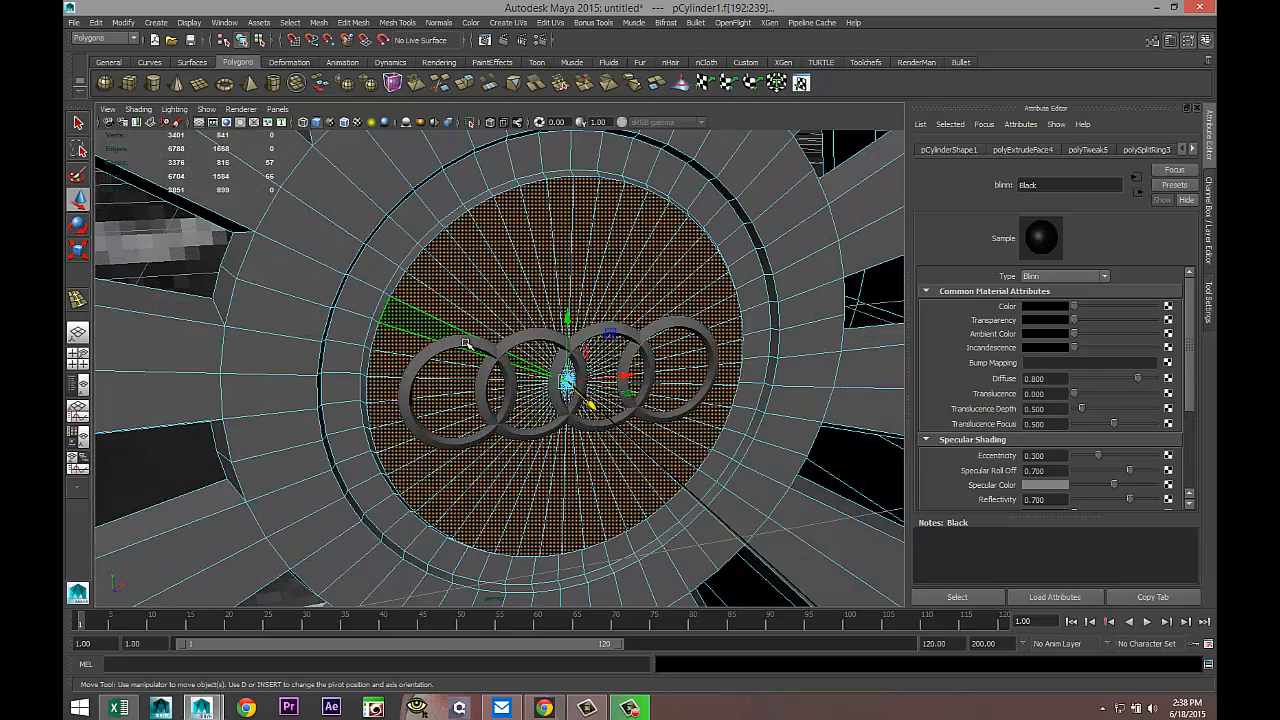
{"action": "left_click", "coordinate": [466, 343]}
{"action": "right_click_drag", "start_coordinate": [466, 343], "coordinate": [504, 331]}
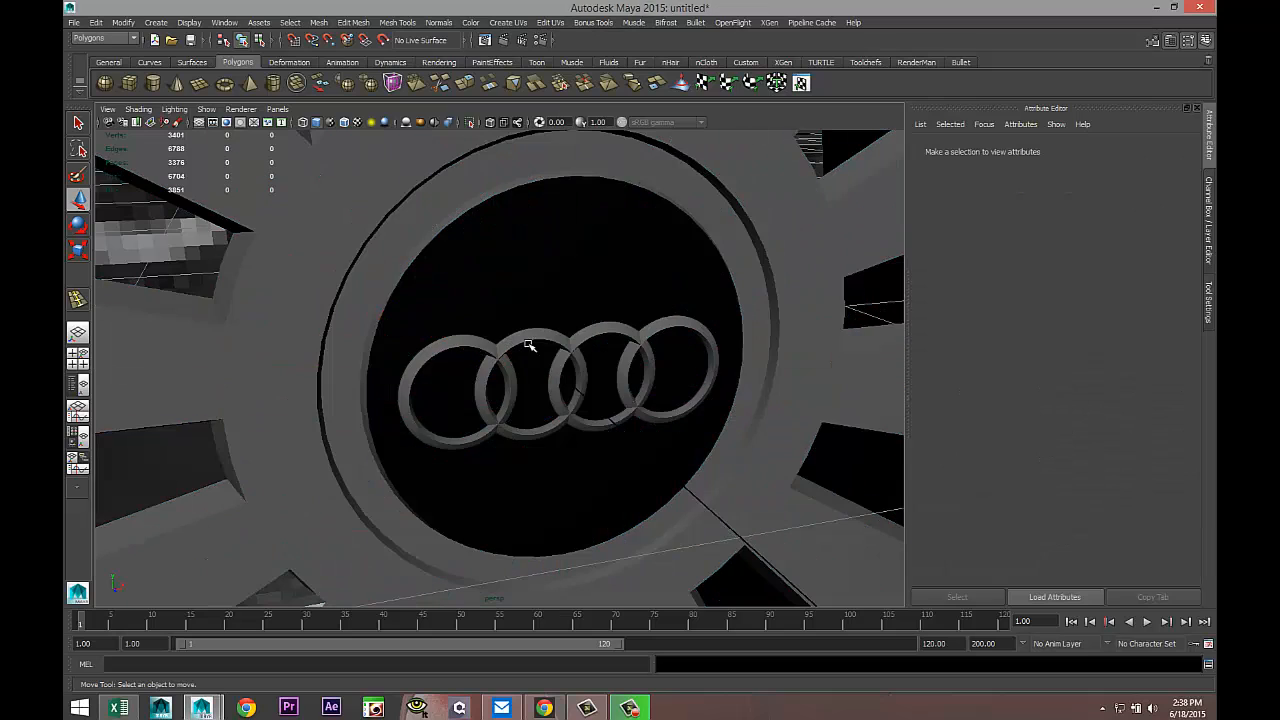
Select the Audi logo rings together with the rim's flat face loop surrounding the black hub centre
{"action": "left_click", "coordinate": [527, 344]}
{"action": "scroll", "coordinate": [530, 381], "scroll_direction": "down", "scroll_amount": 5}
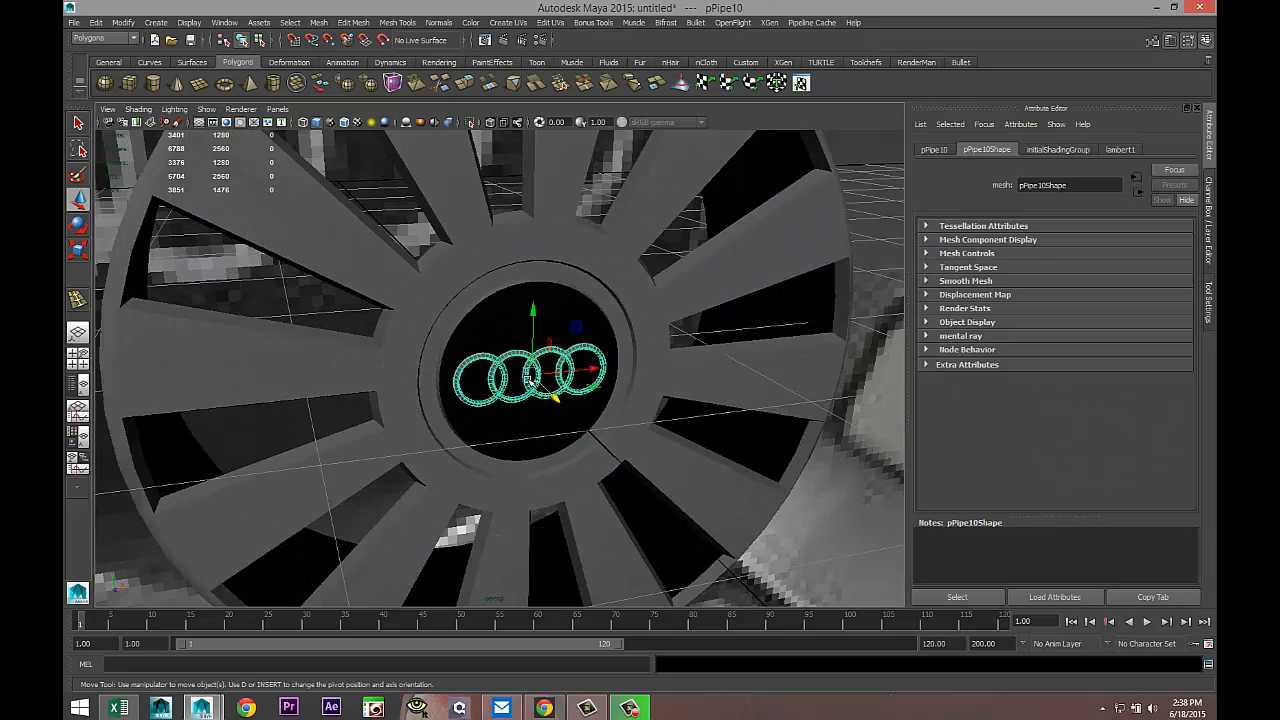
{"action": "left_click_drag", "start_coordinate": [494, 391], "coordinate": [518, 394], "text": "alt"}
{"action": "scroll", "coordinate": [511, 358], "scroll_direction": "up", "scroll_amount": 4}
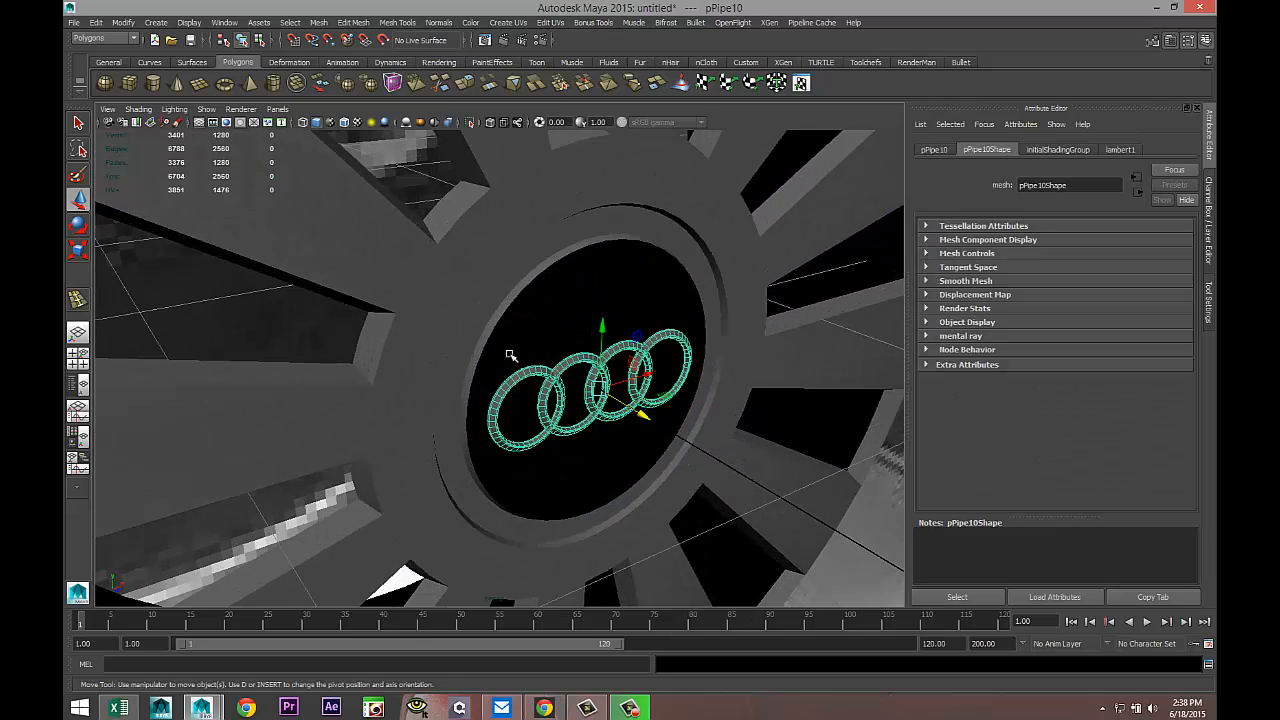
{"action": "left_click", "coordinate": [532, 255]}
{"action": "right_click_drag", "start_coordinate": [532, 255], "coordinate": [536, 284]}
{"action": "left_click", "coordinate": [535, 256], "text": "shift"}
{"action": "double_click", "coordinate": [553, 244], "text": "shift"}
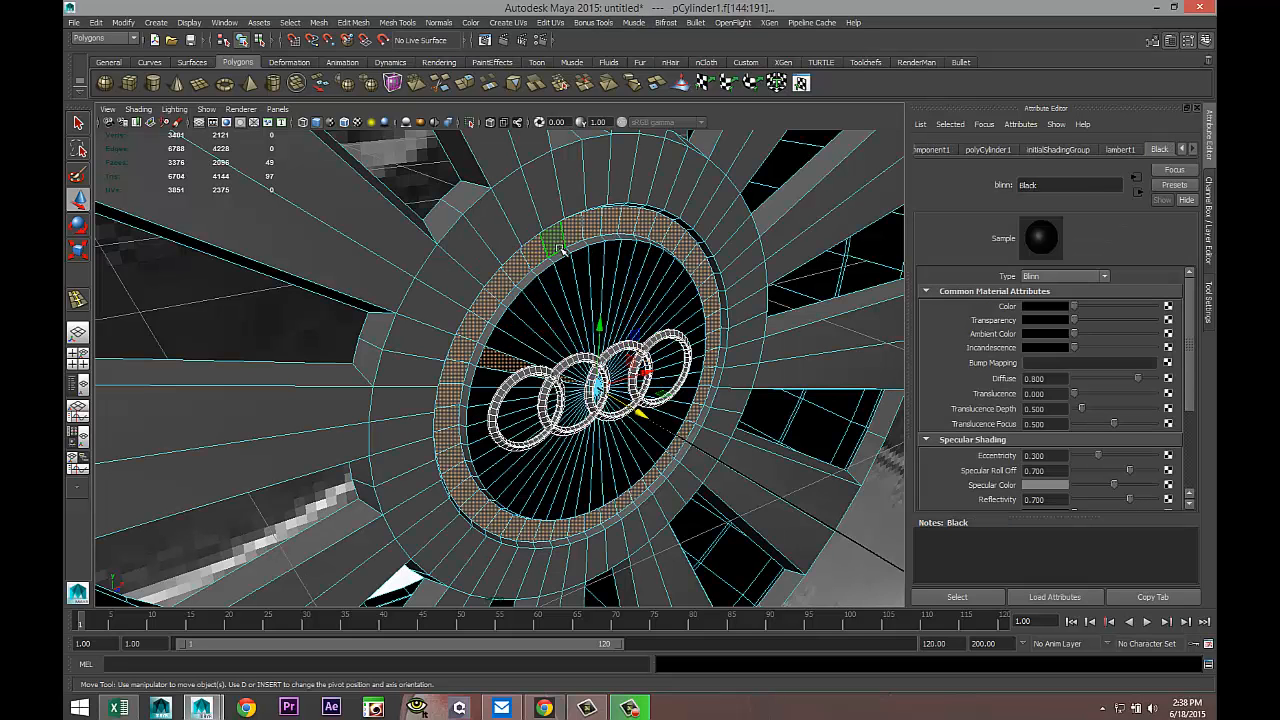
Add the two narrow face loops bordering the hub ring to the selection of logo and ring faces
{"action": "left_click_drag", "start_coordinate": [566, 277], "coordinate": [587, 407], "text": "alt"}
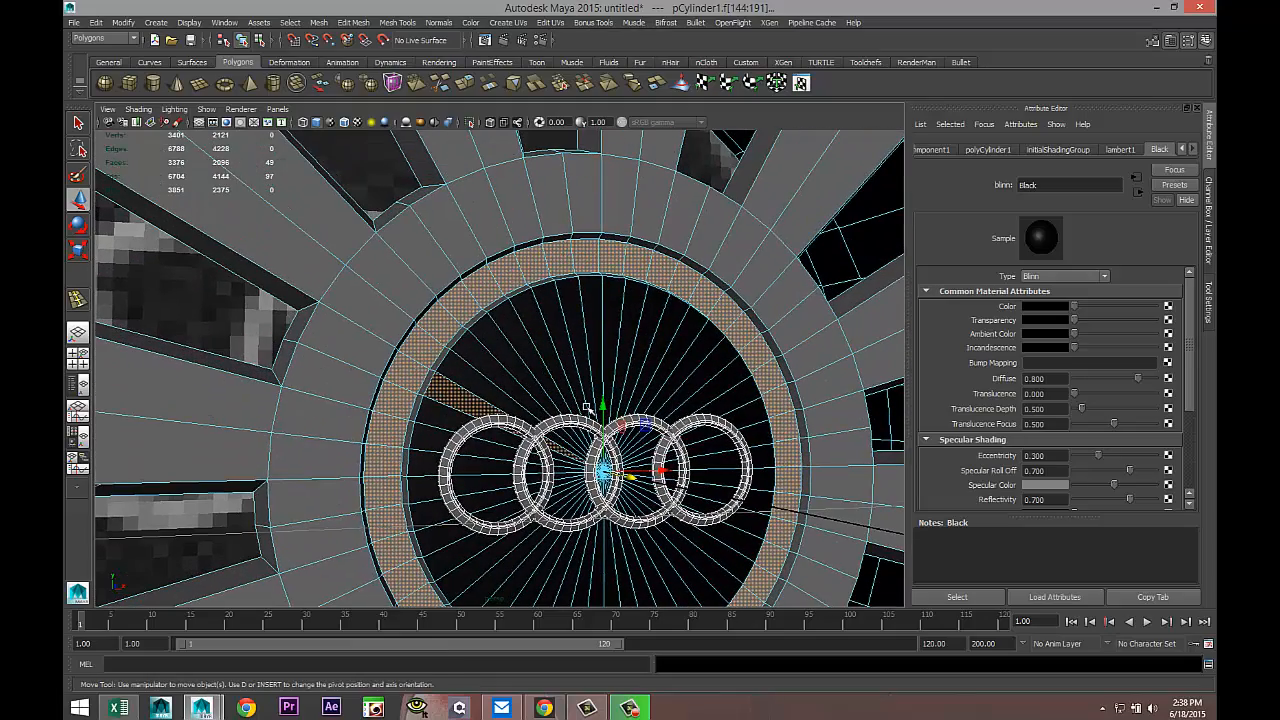
{"action": "key", "text": "alt+d"}
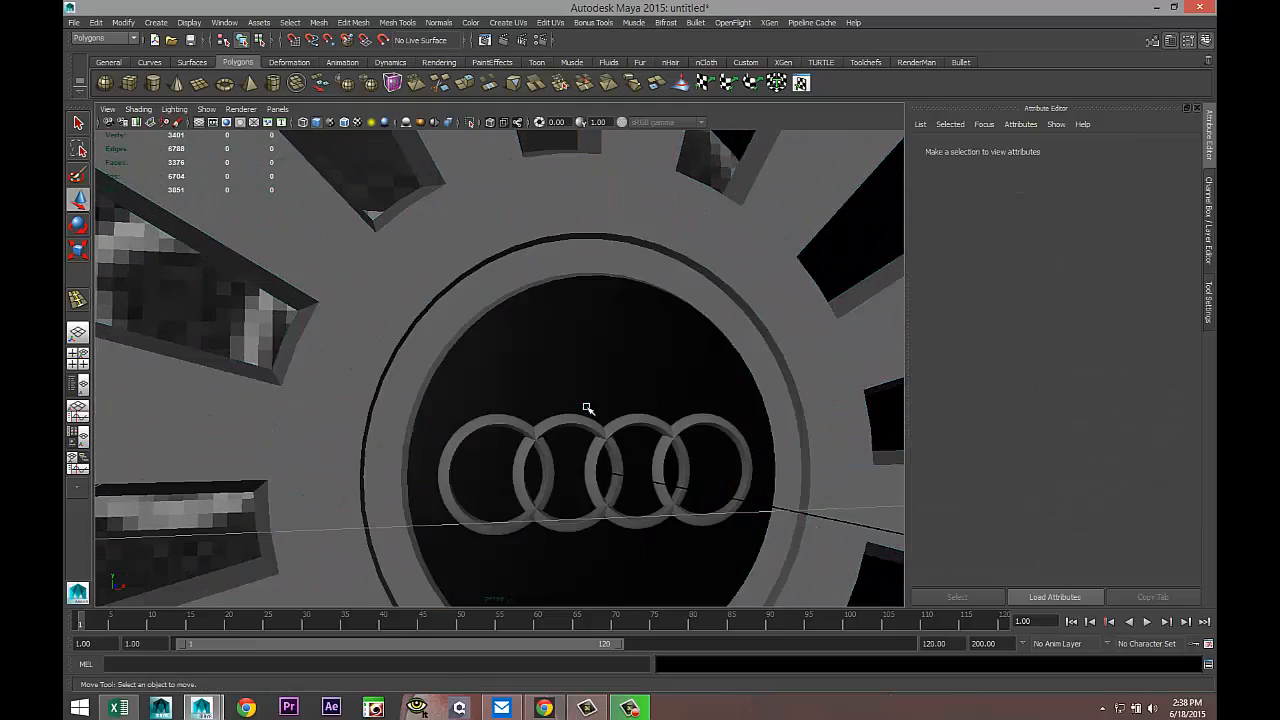
{"action": "key", "text": "ctrl+z"}
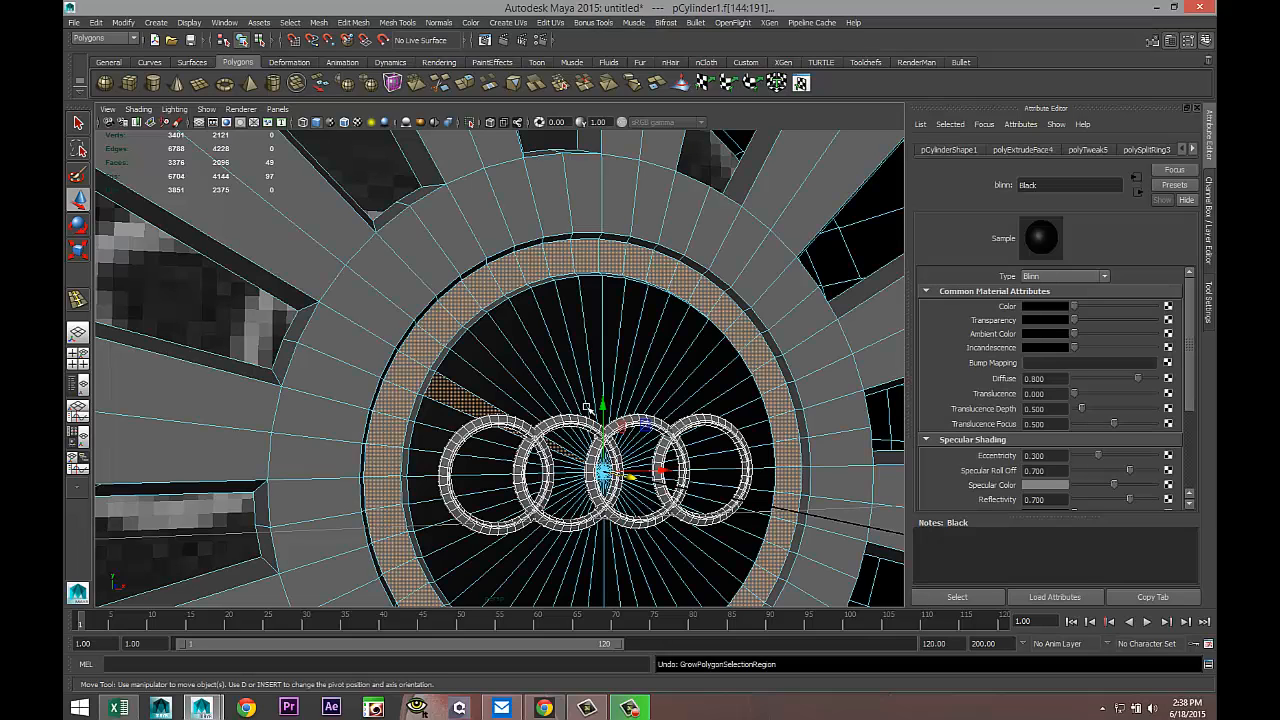
{"action": "key", "text": "f"}
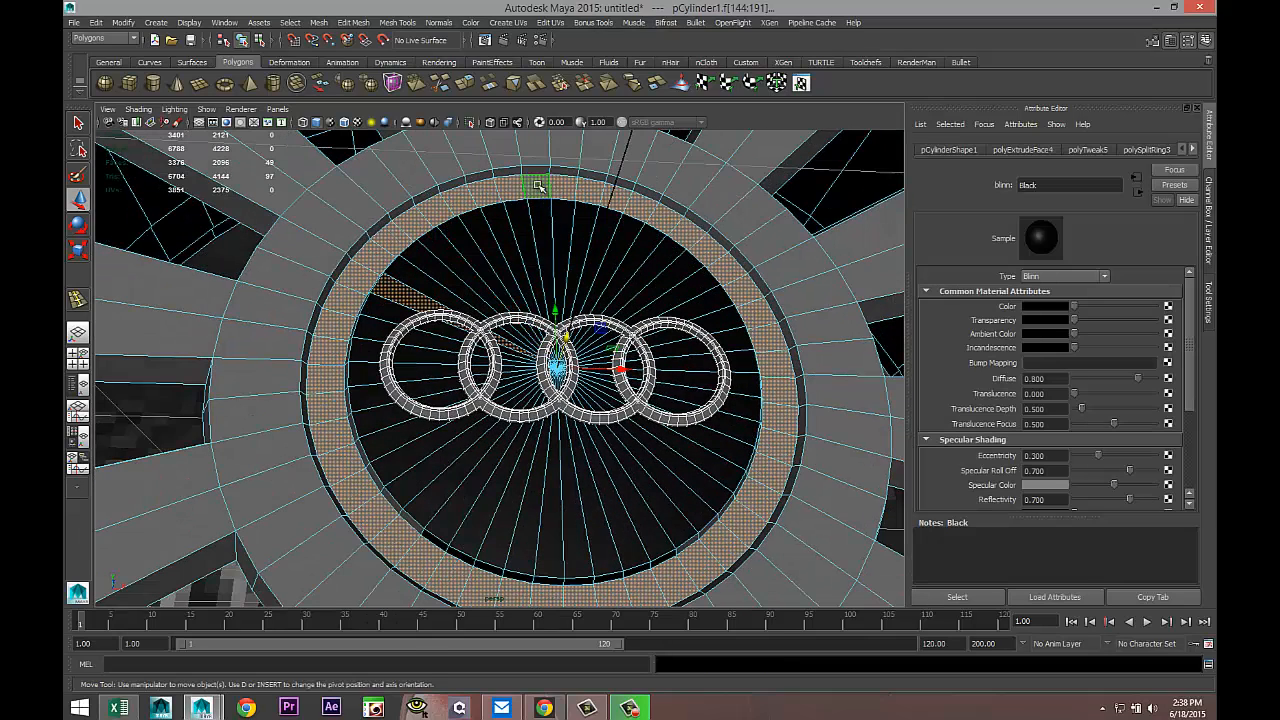
{"action": "left_click_drag", "start_coordinate": [510, 190], "coordinate": [500, 322], "text": "alt"}
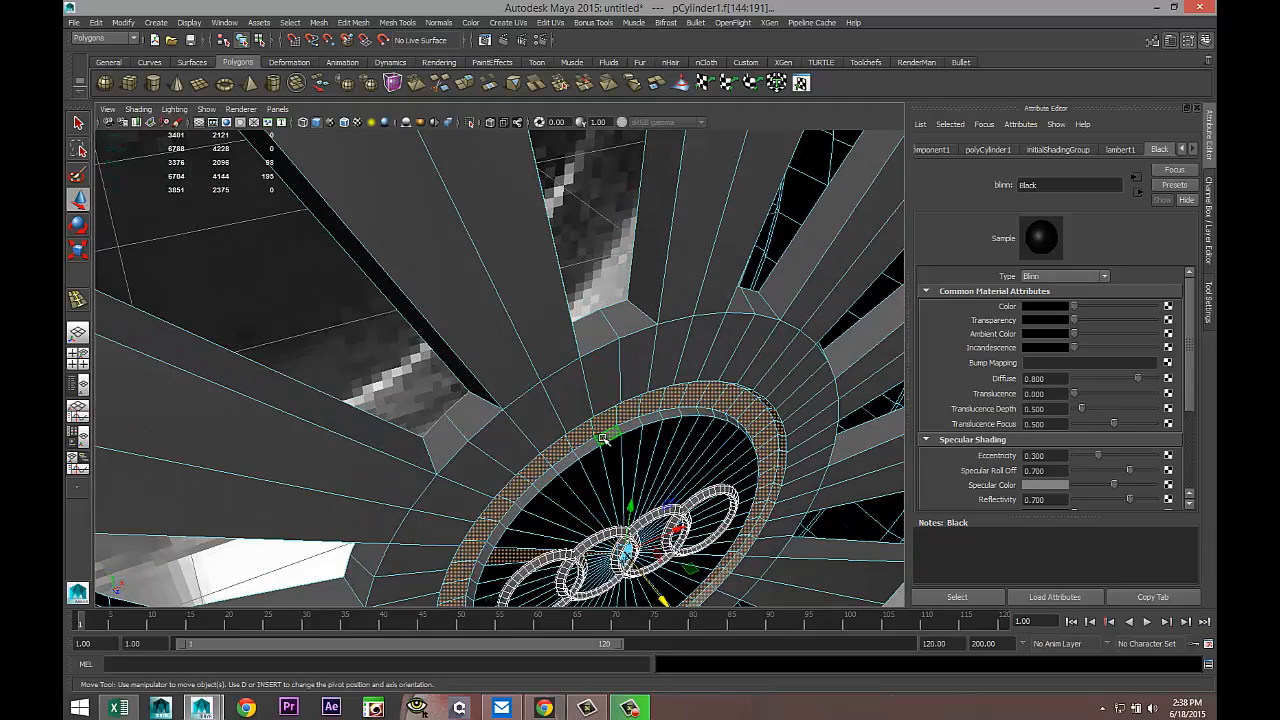
{"action": "left_click_drag", "start_coordinate": [587, 446], "coordinate": [633, 467], "text": "alt"}
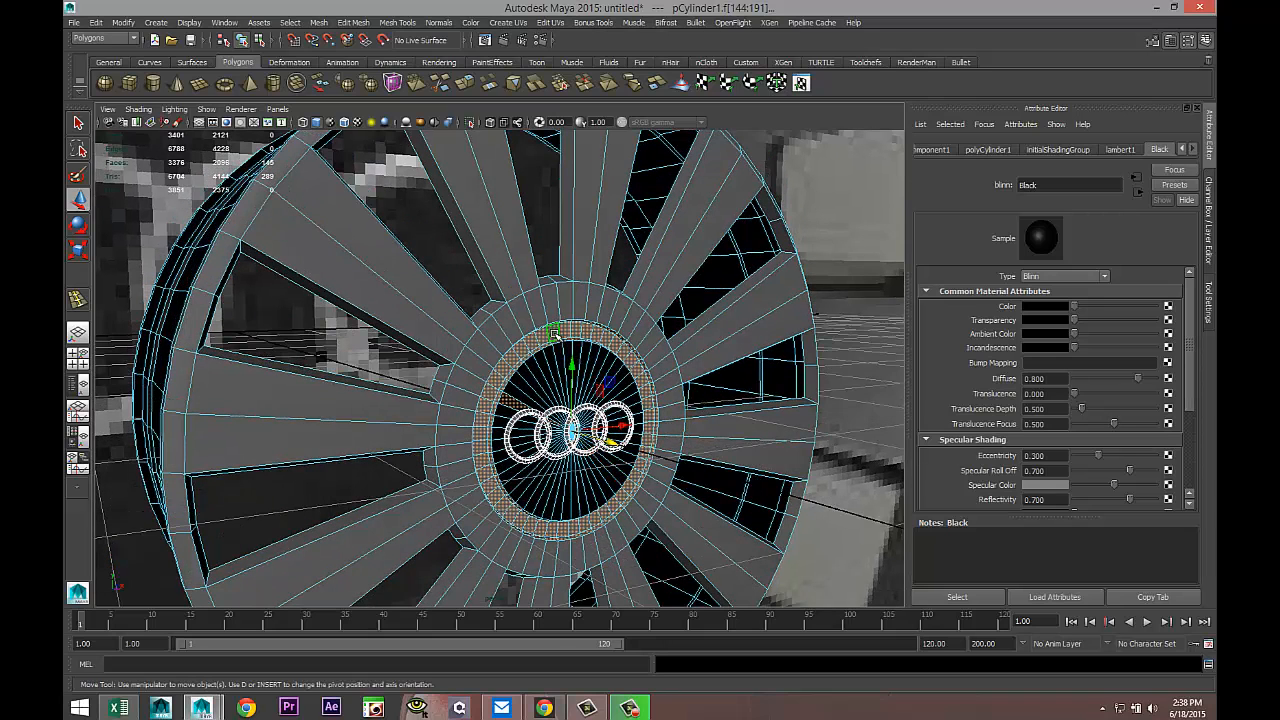
Assign a new mia_material_x to the selected Audi logo and hub ring faces
{"action": "right_click_drag", "start_coordinate": [553, 333], "coordinate": [581, 598]}
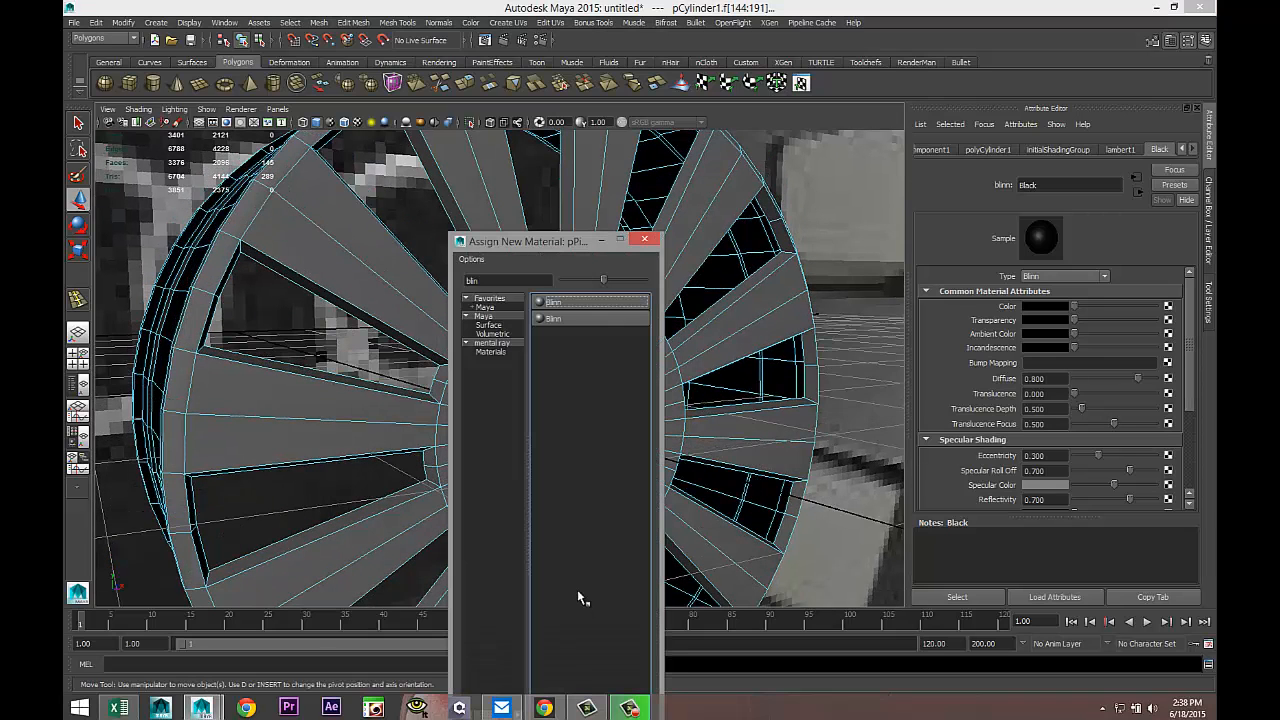
{"action": "left_click_drag", "start_coordinate": [530, 281], "coordinate": [329, 274]}
{"action": "type", "text": "mia"}
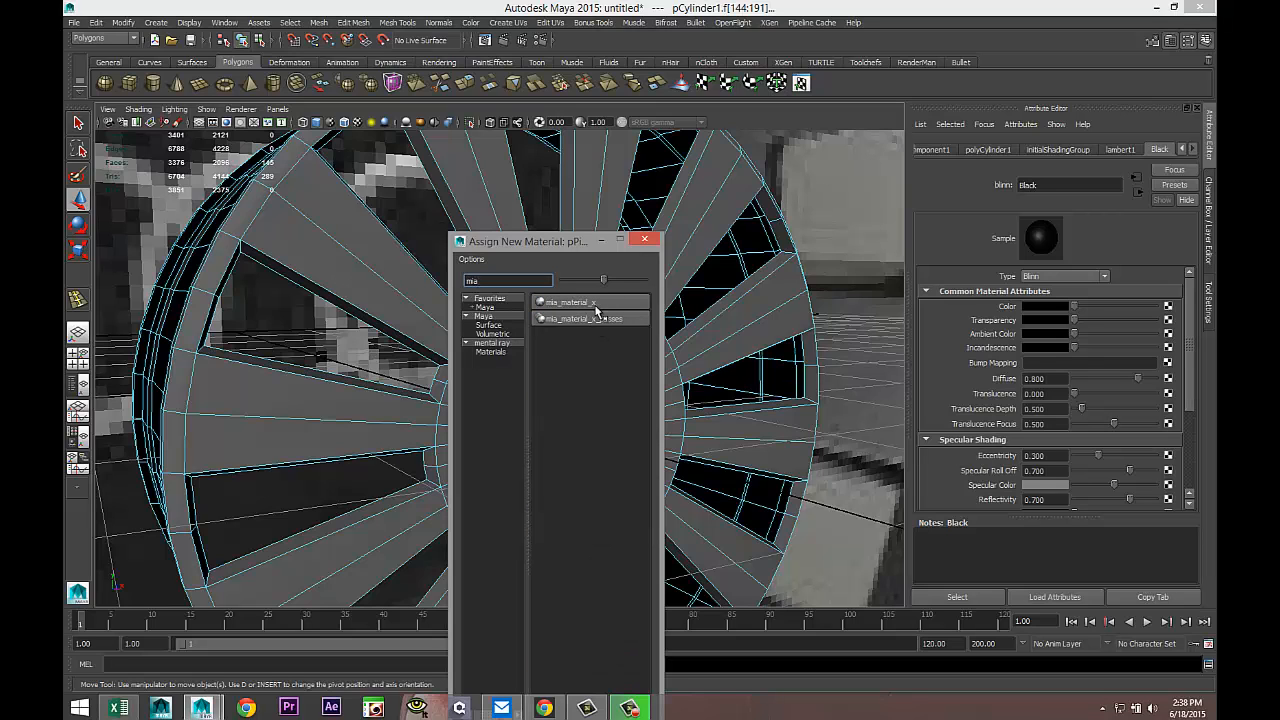
{"action": "left_click", "coordinate": [597, 304]}
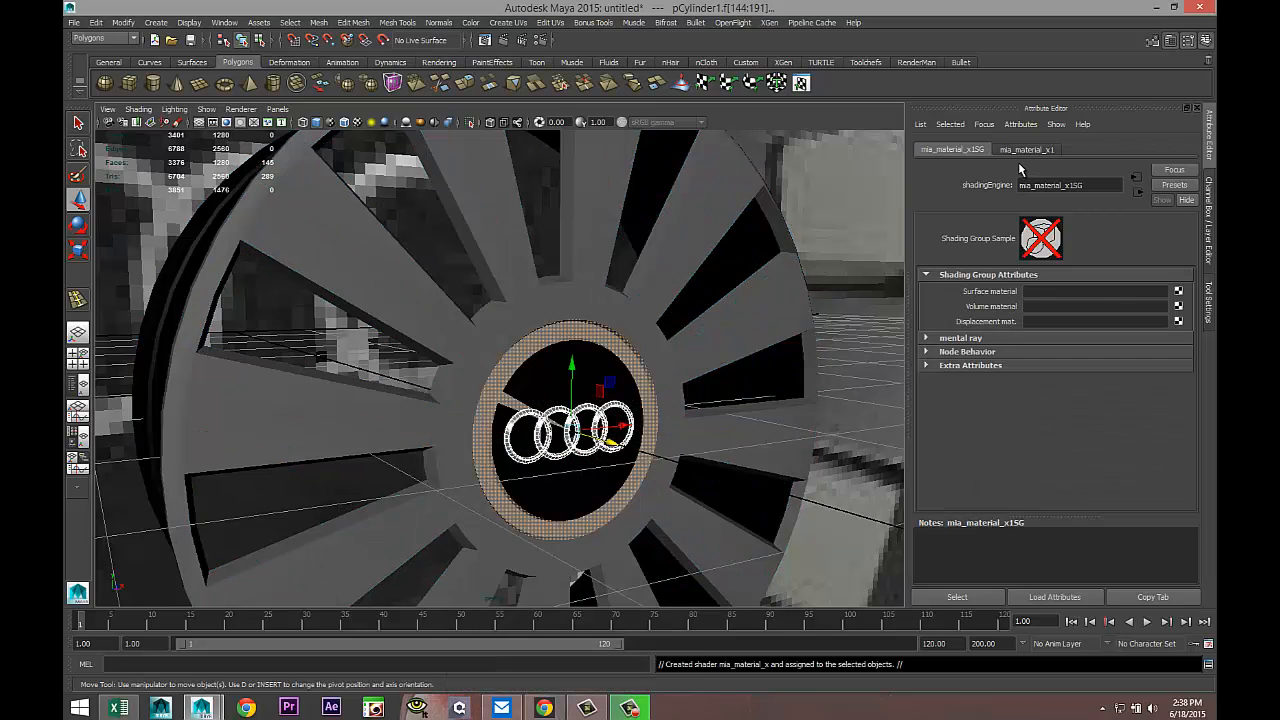
Replace the new mia_material_x's settings with the Chrome preset
{"action": "scroll", "coordinate": [624, 471], "scroll_direction": "up", "scroll_amount": 3}
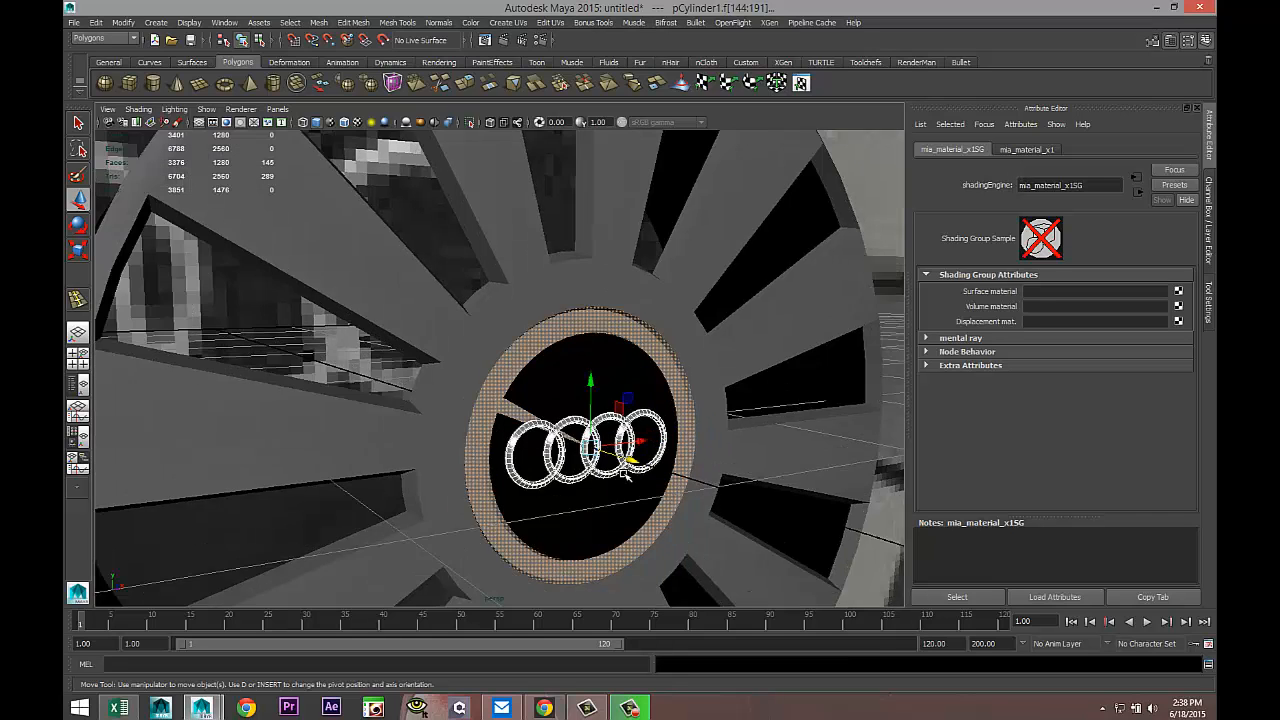
{"action": "scroll", "coordinate": [624, 471], "scroll_direction": "up", "scroll_amount": 3}
{"action": "scroll", "coordinate": [624, 471], "scroll_direction": "down", "scroll_amount": 4}
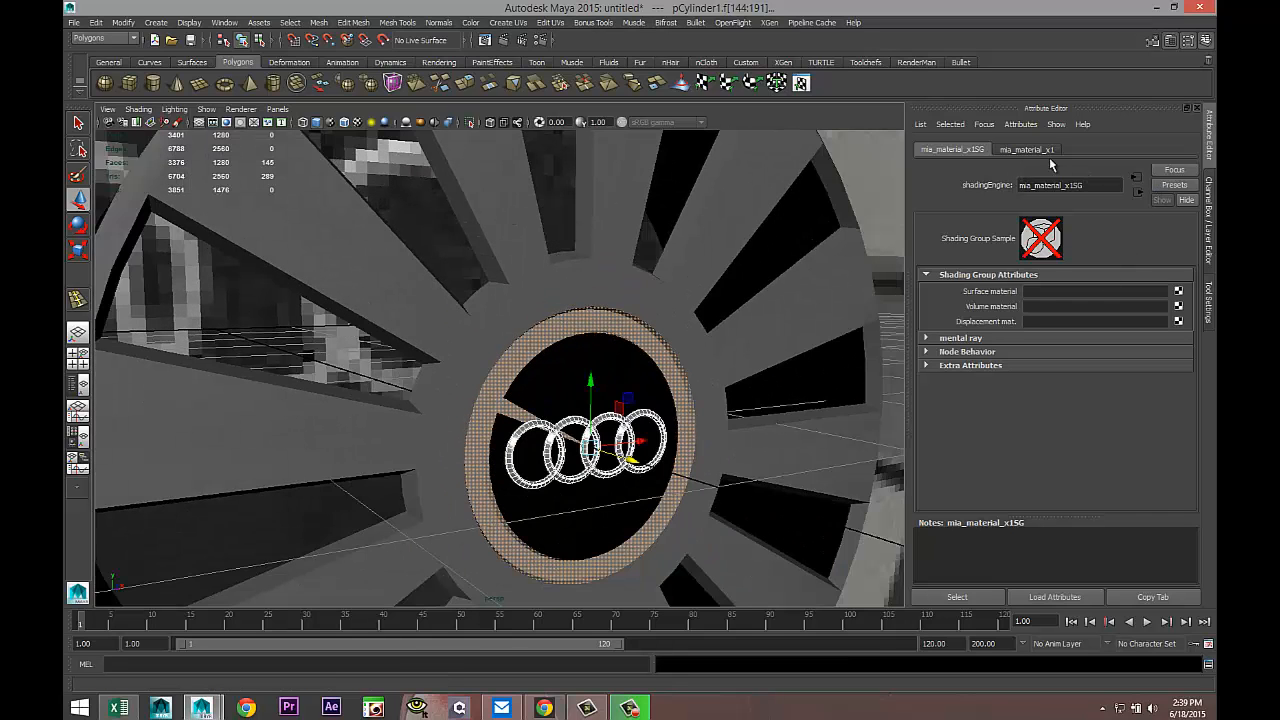
{"action": "left_click", "coordinate": [1028, 150]}
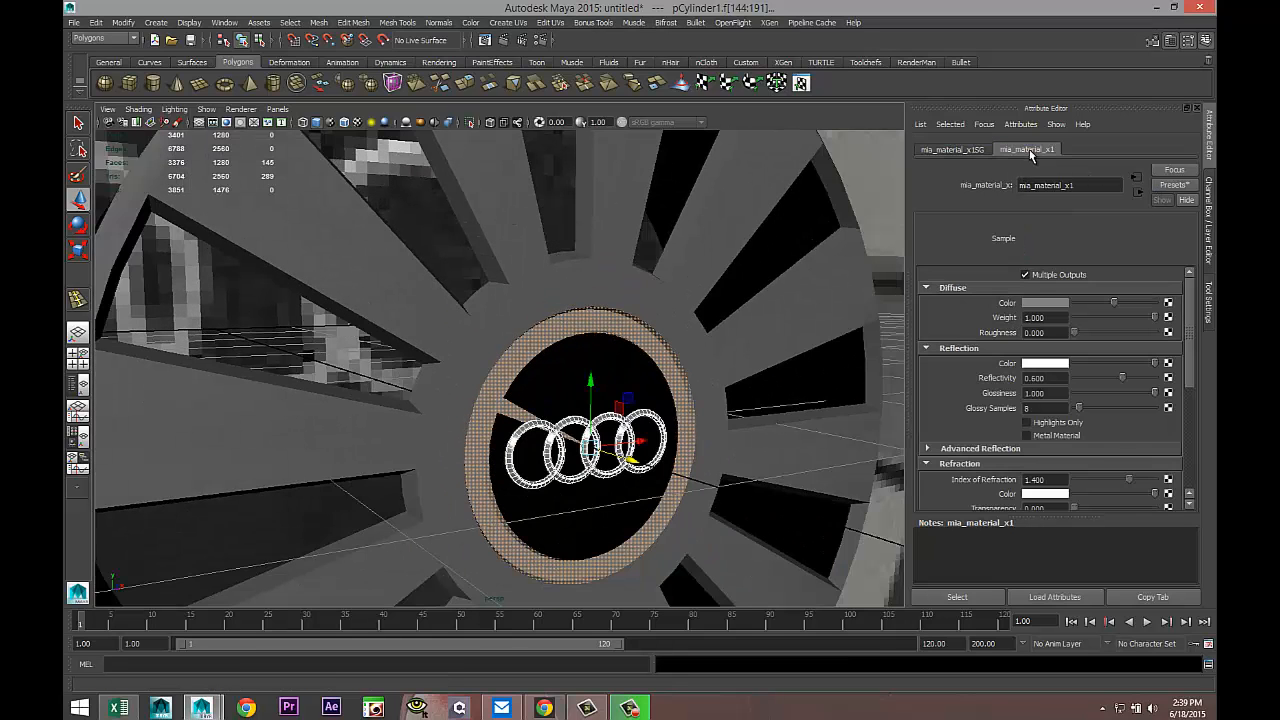
{"action": "left_click", "coordinate": [1173, 186]}
{"action": "mouse_move", "coordinate": [1138, 224]}
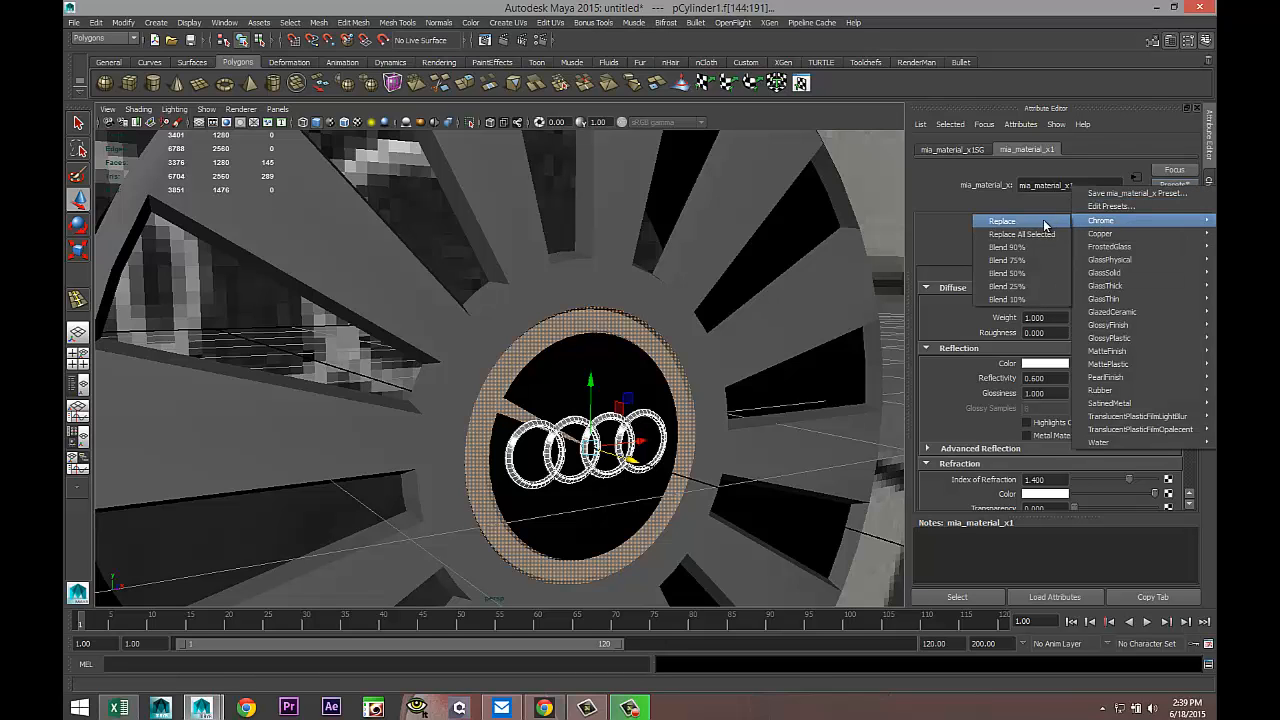
{"action": "left_click", "coordinate": [1002, 221]}
Reassign the existing Black material to the stray wedge face in the hub centre
{"action": "scroll", "coordinate": [695, 413], "scroll_direction": "up", "scroll_amount": 3}
{"action": "middle_click_drag", "start_coordinate": [695, 414], "coordinate": [683, 243], "text": "alt"}
{"action": "right_click_drag", "start_coordinate": [513, 265], "coordinate": [598, 555]}
{"action": "left_click", "coordinate": [520, 267]}
Select the two adjacent face loops around the rim's front lip, next to the black barrel faces
{"action": "left_click_drag", "start_coordinate": [597, 543], "coordinate": [560, 365], "text": "alt"}
{"action": "scroll", "coordinate": [596, 533], "scroll_direction": "up", "scroll_amount": 5}
{"action": "left_click", "coordinate": [541, 330]}
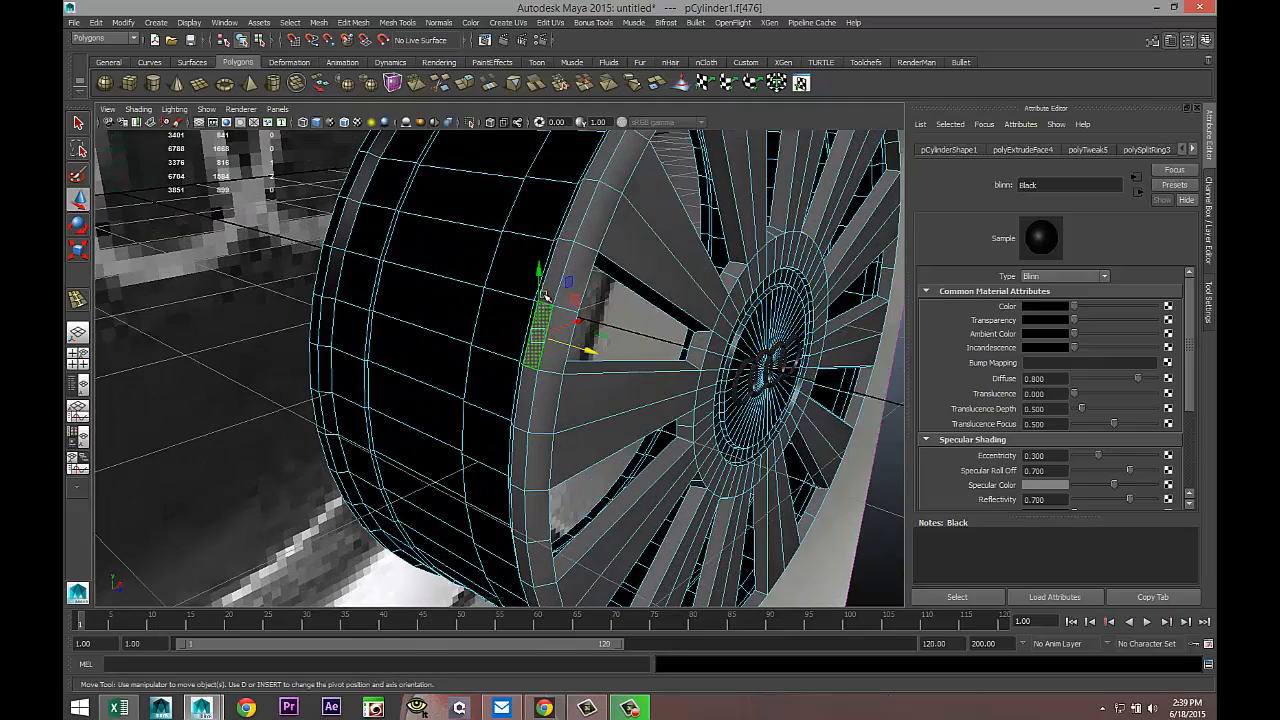
{"action": "double_click", "coordinate": [547, 285], "text": "shift"}
{"action": "left_click", "coordinate": [574, 295], "text": "shift"}
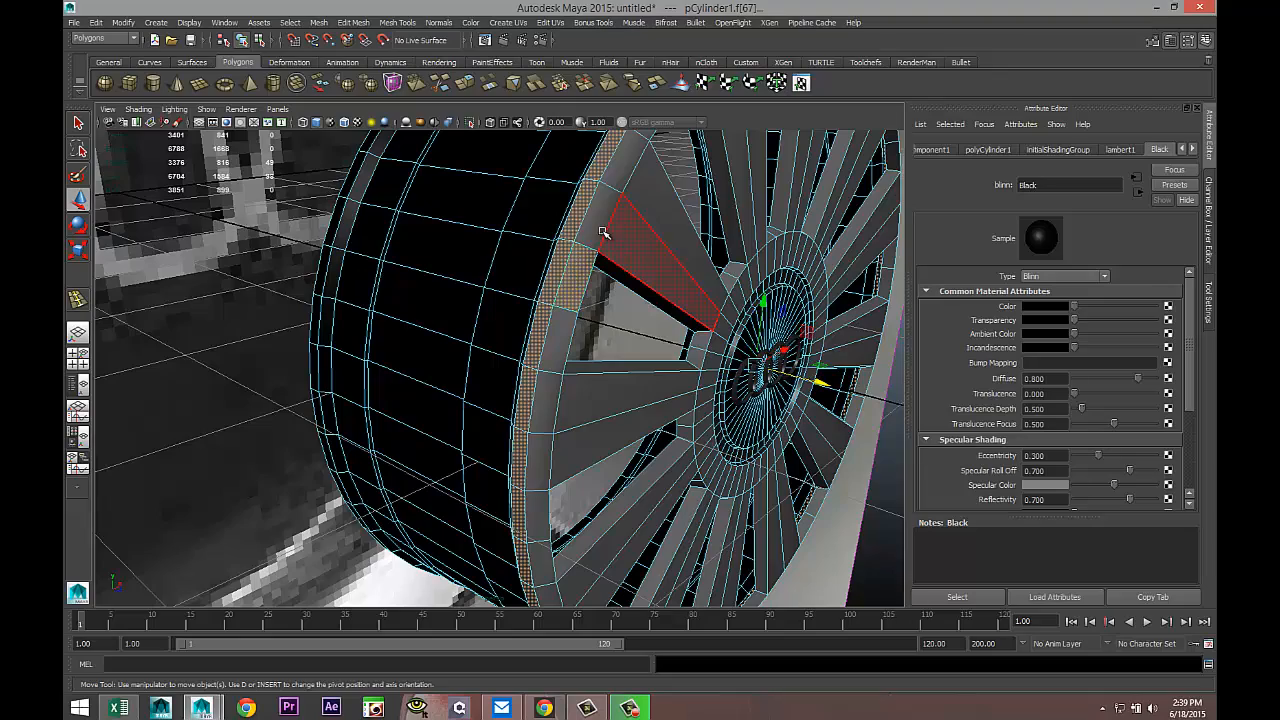
{"action": "double_click", "coordinate": [603, 229], "text": "shift"}
{"action": "left_click_drag", "start_coordinate": [570, 374], "coordinate": [505, 338], "text": "alt"}
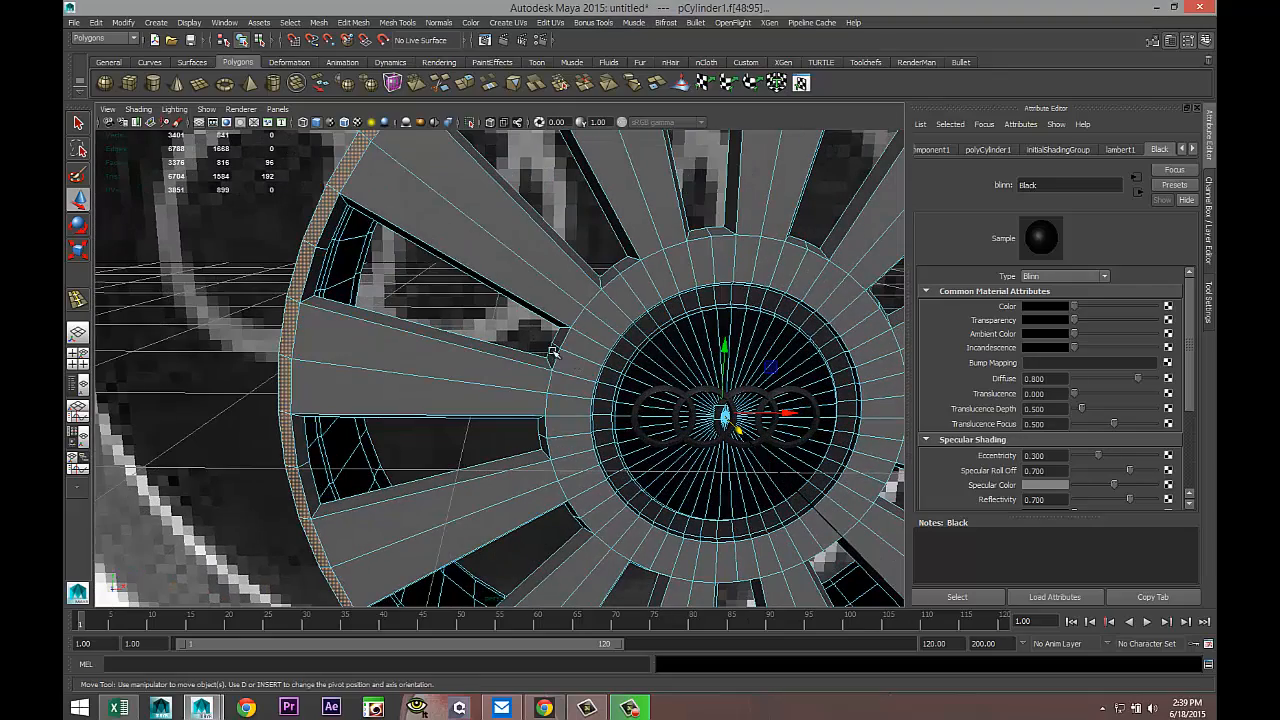
Add the front faces of three neighbouring spokes beside the selected lip section to the rim's face selection
{"action": "left_click", "coordinate": [425, 204], "text": "shift"}
{"action": "left_click", "coordinate": [446, 183], "text": "shift"}
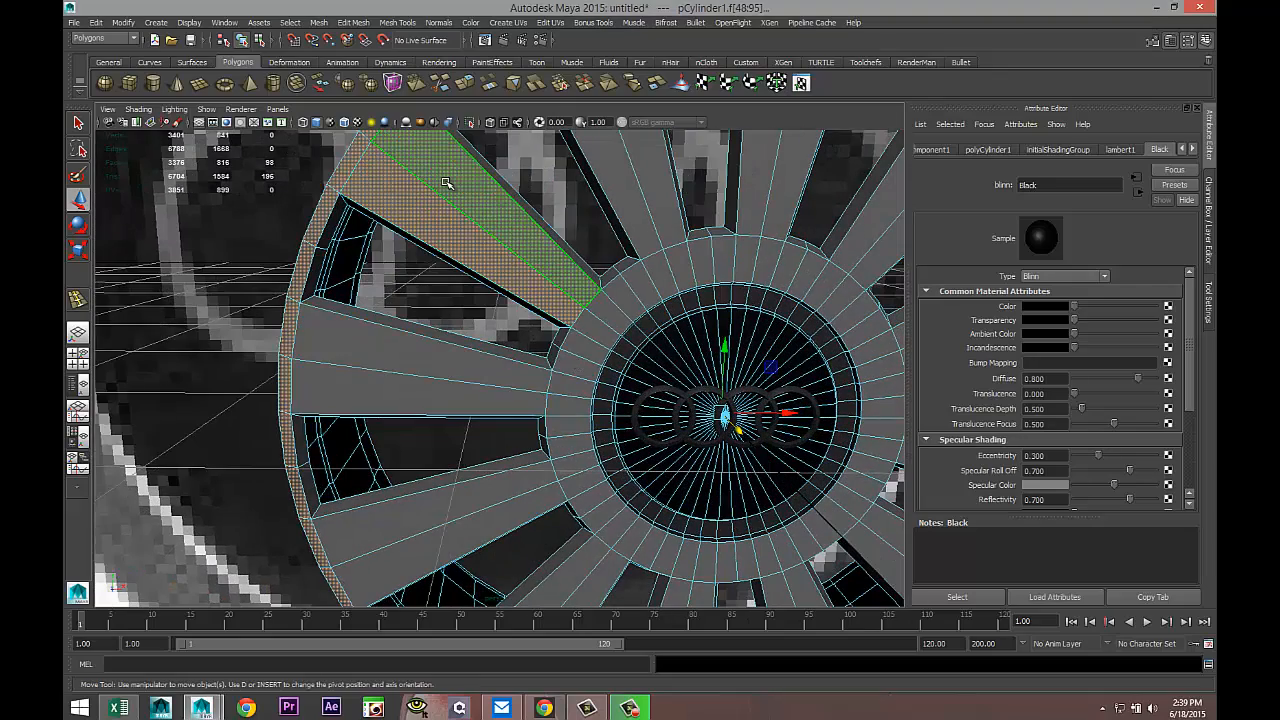
{"action": "double_click", "coordinate": [514, 371], "text": "shift"}
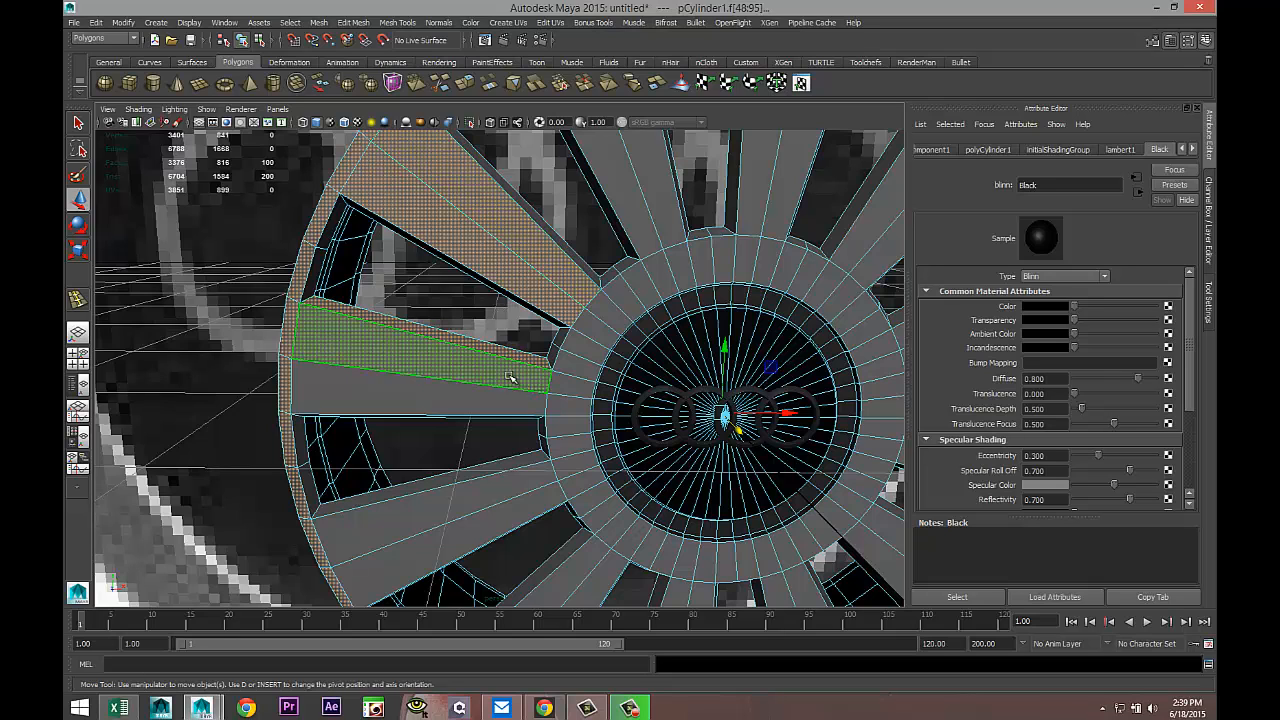
{"action": "double_click", "coordinate": [520, 481], "text": "shift"}
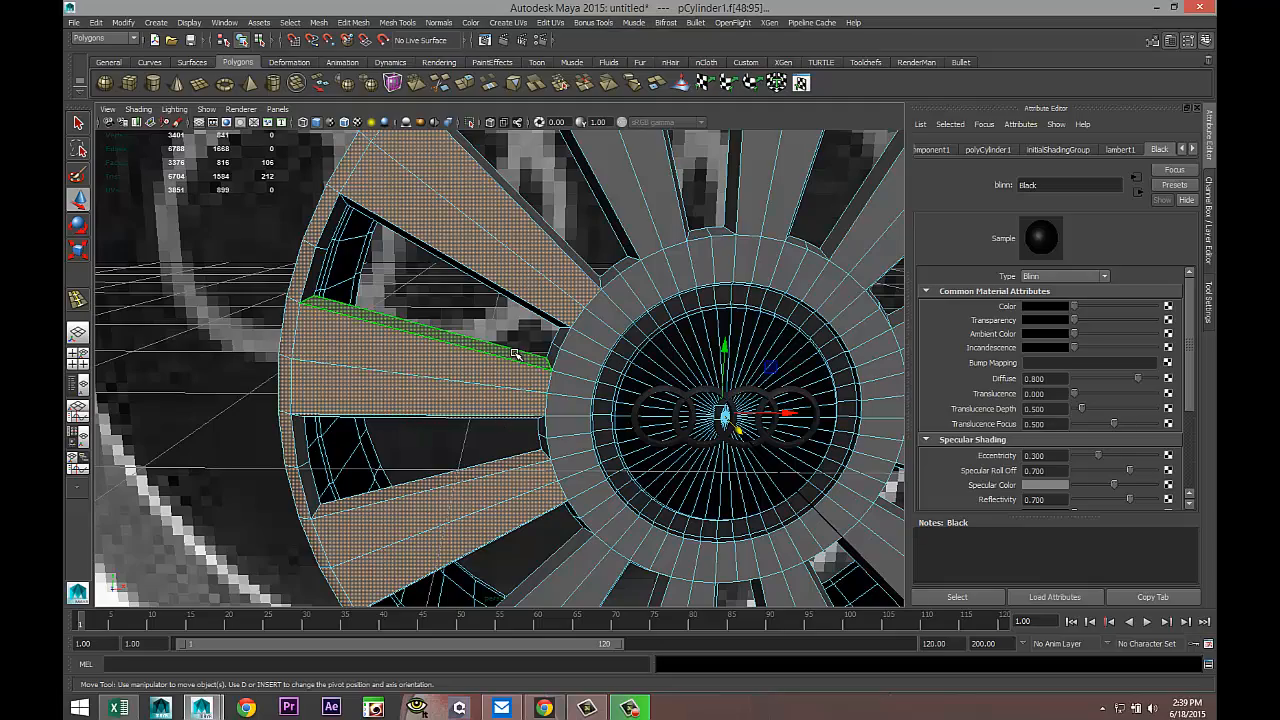
Add the front faces of all the remaining spokes around the rim to the face selection
{"action": "left_click_drag", "start_coordinate": [494, 434], "coordinate": [543, 287], "text": "alt"}
{"action": "left_click", "coordinate": [528, 202], "text": "shift"}
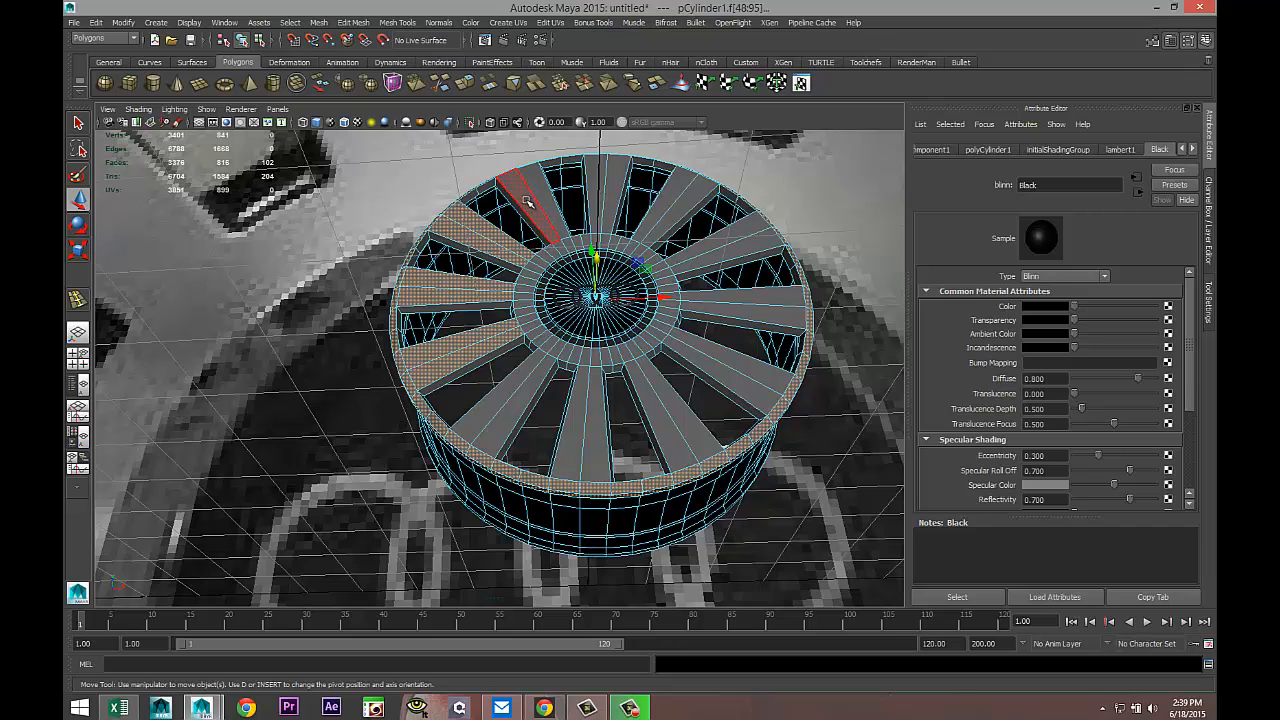
{"action": "left_click", "coordinate": [547, 196], "text": "shift"}
{"action": "left_click", "coordinate": [597, 198], "text": "shift"}
{"action": "left_click", "coordinate": [622, 193], "text": "shift"}
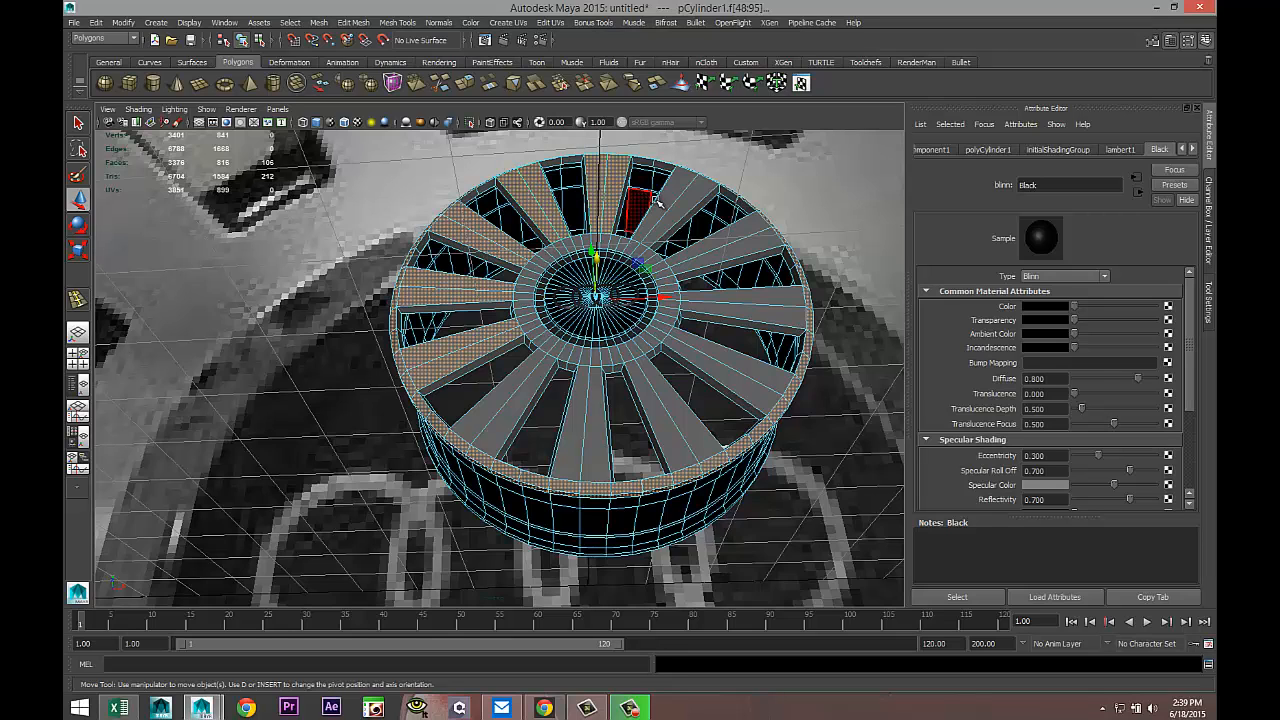
{"action": "left_click", "coordinate": [665, 203], "text": "shift"}
{"action": "left_click", "coordinate": [700, 220], "text": "shift"}
{"action": "left_click", "coordinate": [740, 231], "text": "shift"}
{"action": "left_click", "coordinate": [756, 248], "text": "shift"}
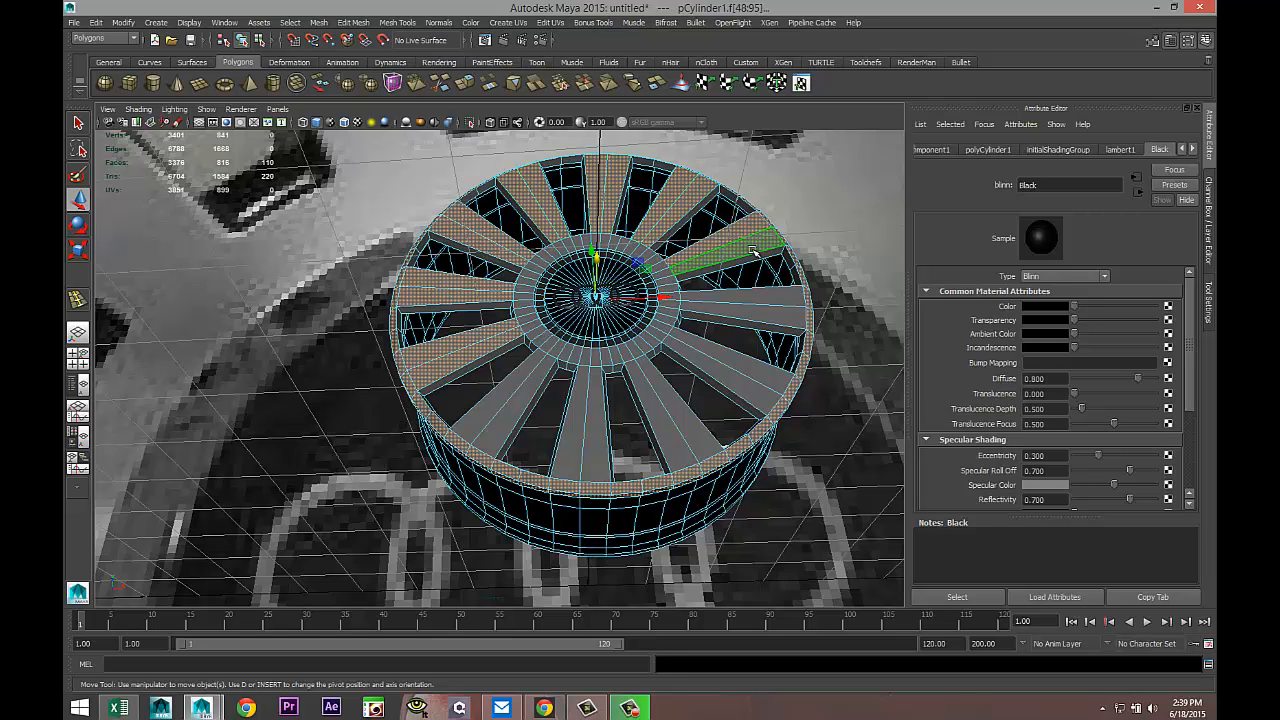
{"action": "left_click", "coordinate": [783, 297], "text": "shift"}
{"action": "left_click", "coordinate": [783, 320], "text": "shift"}
{"action": "left_click", "coordinate": [771, 377], "text": "shift"}
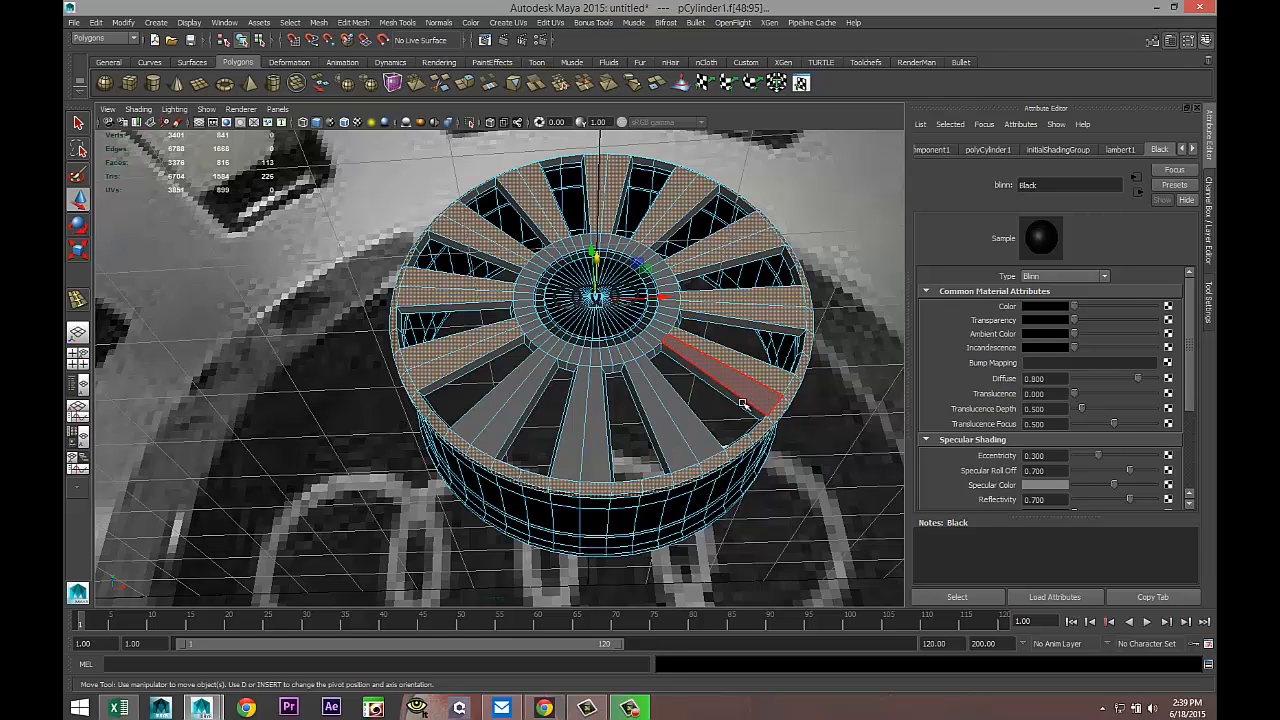
{"action": "left_click", "coordinate": [745, 405], "text": "shift"}
{"action": "left_click", "coordinate": [705, 432], "text": "shift"}
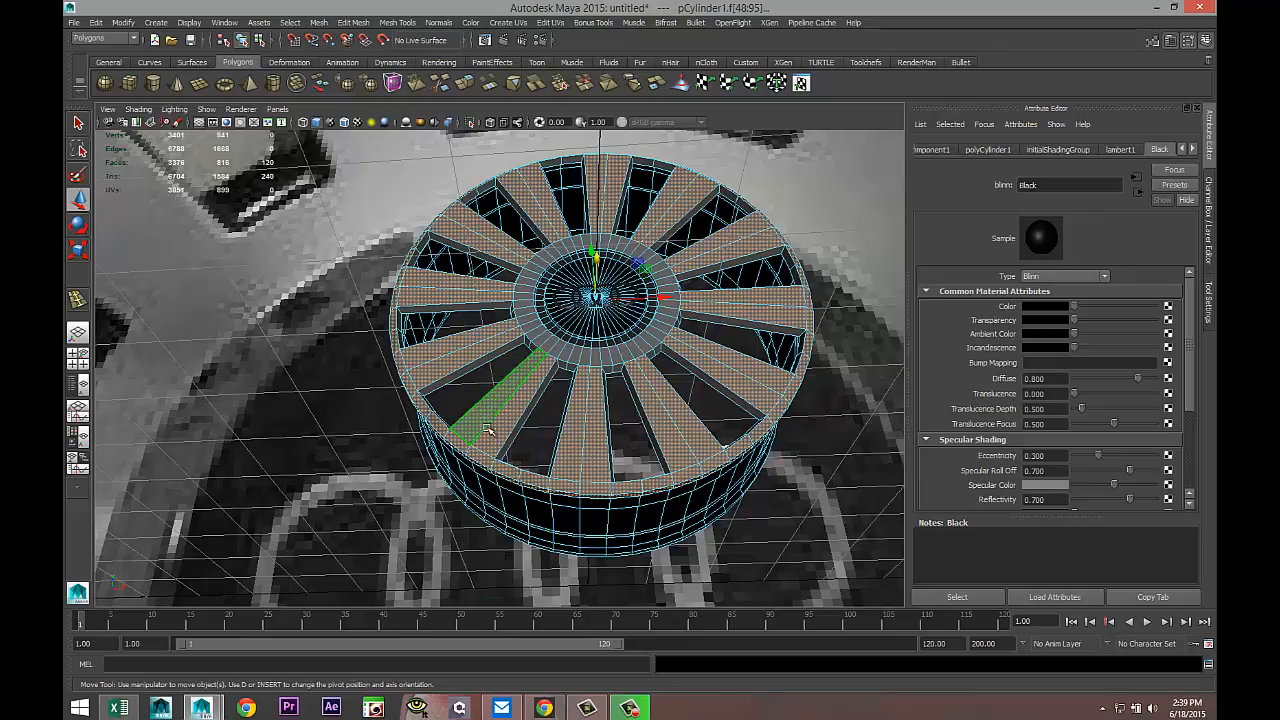
Compare the rim's selected spoke and lip faces with the Audi wheel reference photo
{"action": "left_click_drag", "start_coordinate": [422, 470], "coordinate": [457, 434], "text": "alt"}
{"action": "scroll", "coordinate": [363, 338], "scroll_direction": "down", "scroll_amount": 4}
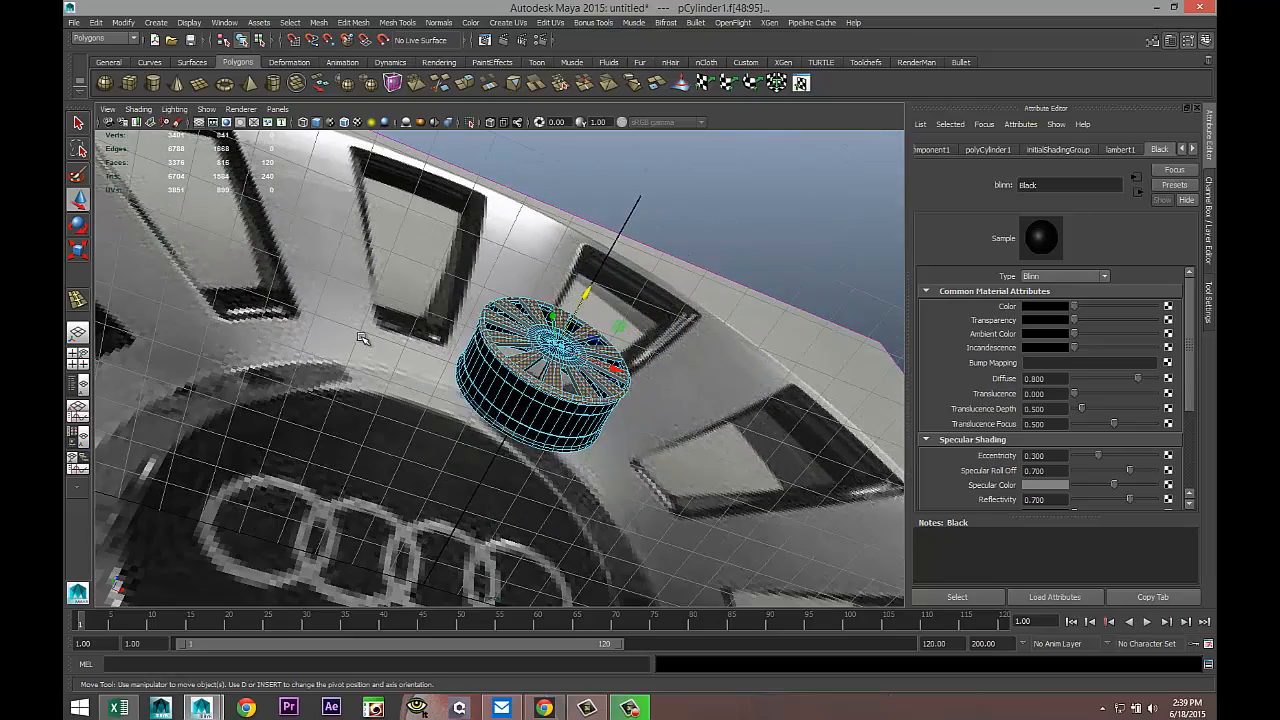
{"action": "middle_click_drag", "start_coordinate": [369, 322], "coordinate": [325, 440], "text": "alt"}
{"action": "left_click_drag", "start_coordinate": [749, 371], "coordinate": [751, 398], "text": "alt"}
{"action": "scroll", "coordinate": [751, 398], "scroll_direction": "down", "scroll_amount": 5}
{"action": "scroll", "coordinate": [811, 257], "scroll_direction": "down", "scroll_amount": 6}
{"action": "left_click_drag", "start_coordinate": [515, 388], "coordinate": [589, 341], "text": "alt"}
{"action": "scroll", "coordinate": [584, 424], "scroll_direction": "up", "scroll_amount": 5}
{"action": "scroll", "coordinate": [584, 424], "scroll_direction": "up", "scroll_amount": 10}
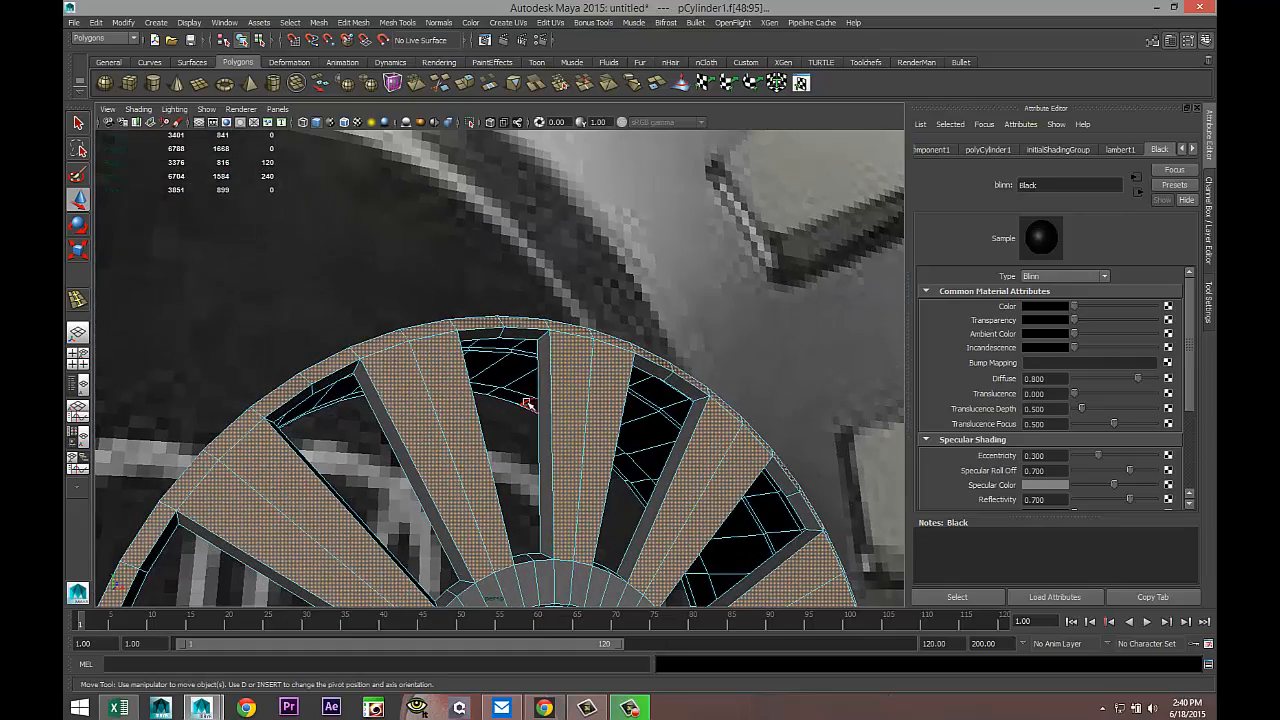
{"action": "left_click_drag", "start_coordinate": [527, 406], "coordinate": [527, 432], "text": "alt"}
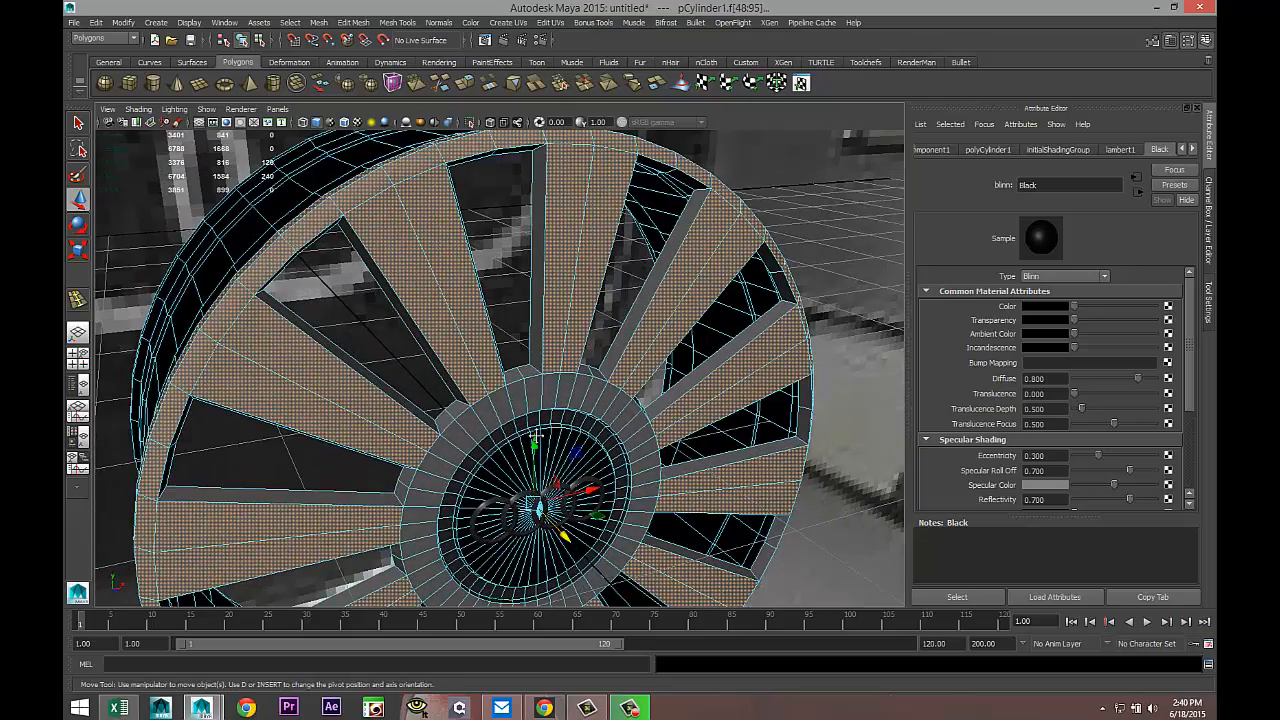
{"action": "middle_click_drag", "start_coordinate": [532, 371], "coordinate": [533, 345], "text": "alt"}
{"action": "scroll", "coordinate": [514, 233], "scroll_direction": "down", "scroll_amount": 10}
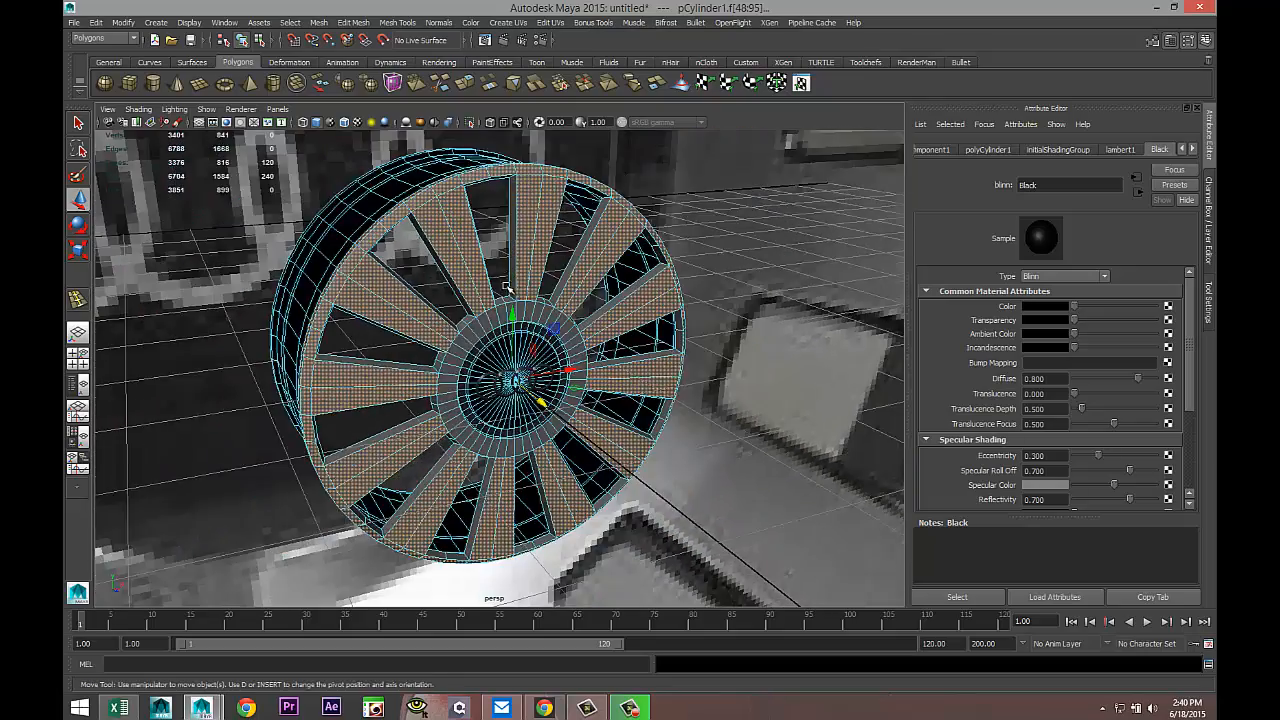
{"action": "scroll", "coordinate": [505, 300], "scroll_direction": "down", "scroll_amount": 3}
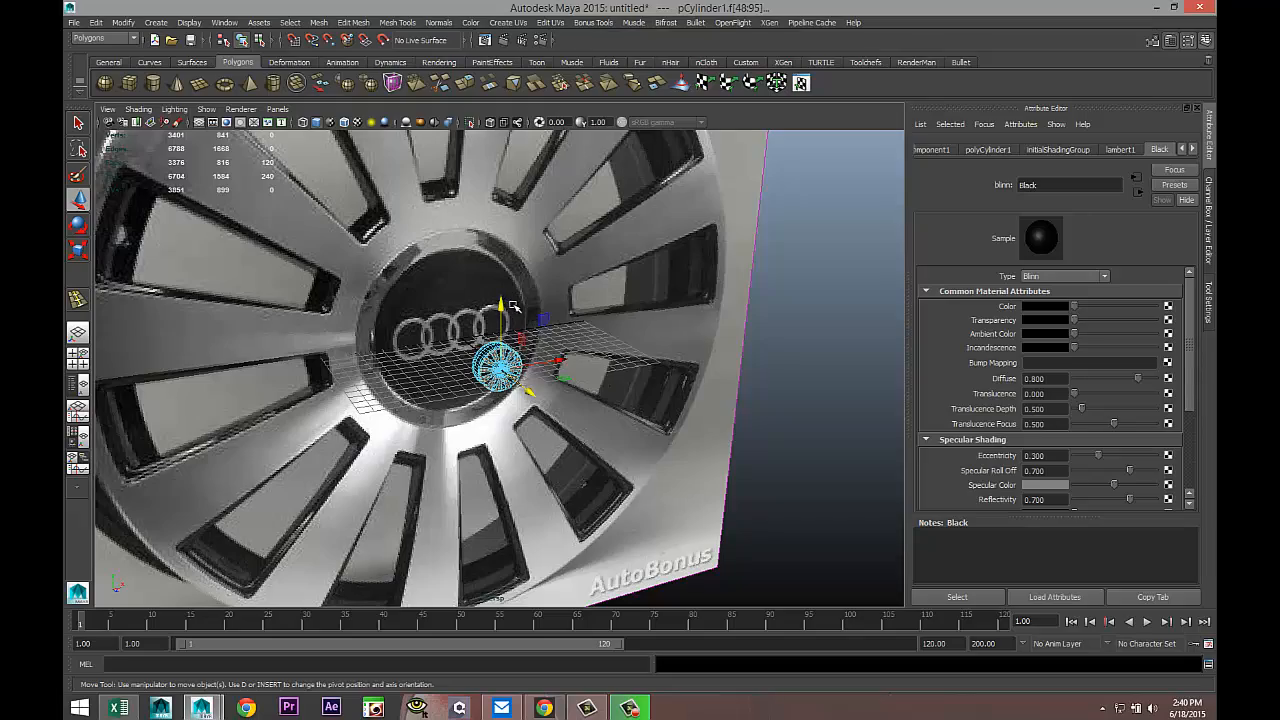
{"action": "scroll", "coordinate": [515, 308], "scroll_direction": "up", "scroll_amount": 10}
{"action": "scroll", "coordinate": [519, 313], "scroll_direction": "down", "scroll_amount": 3}
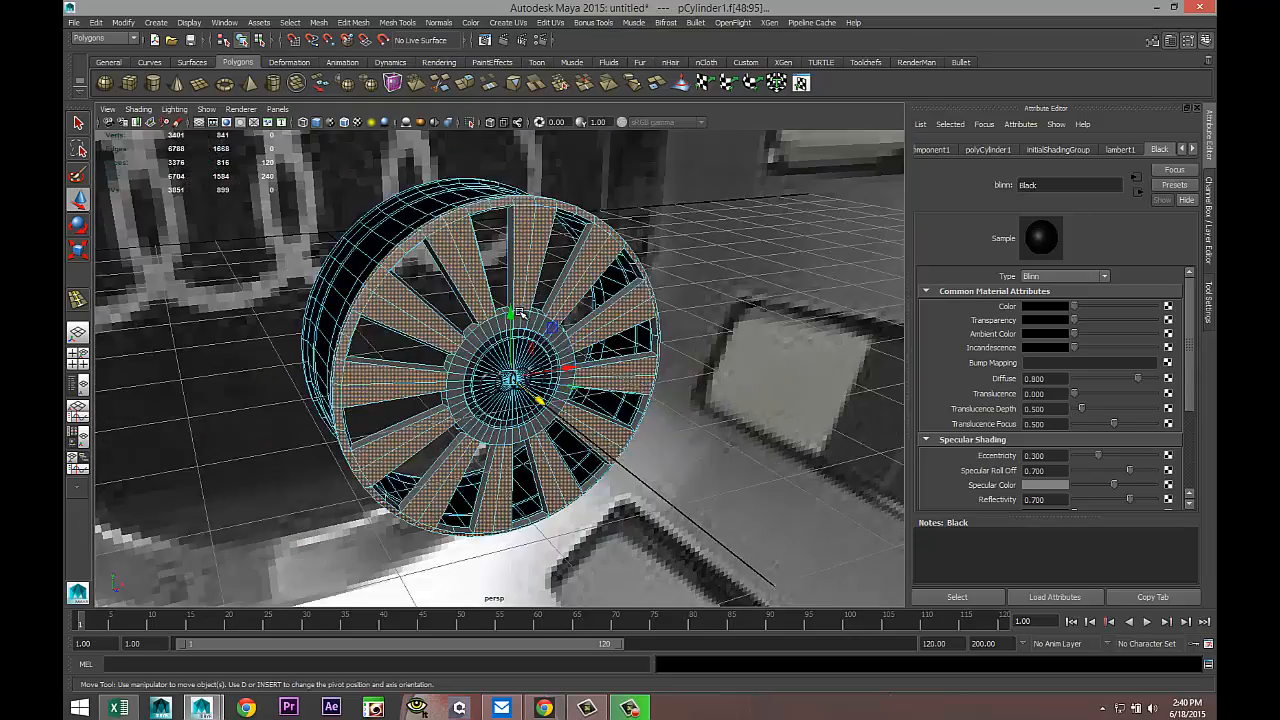
{"action": "scroll", "coordinate": [519, 313], "scroll_direction": "down", "scroll_amount": 8}
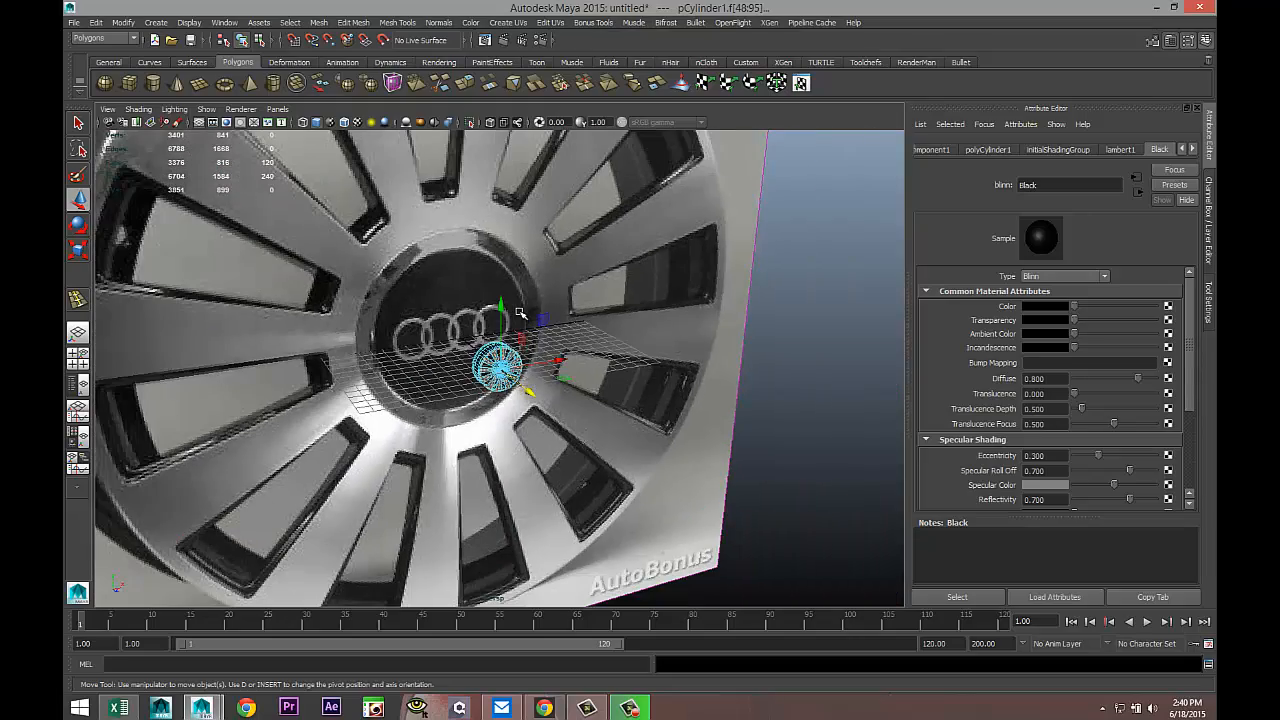
{"action": "scroll", "coordinate": [519, 313], "scroll_direction": "up", "scroll_amount": 9}
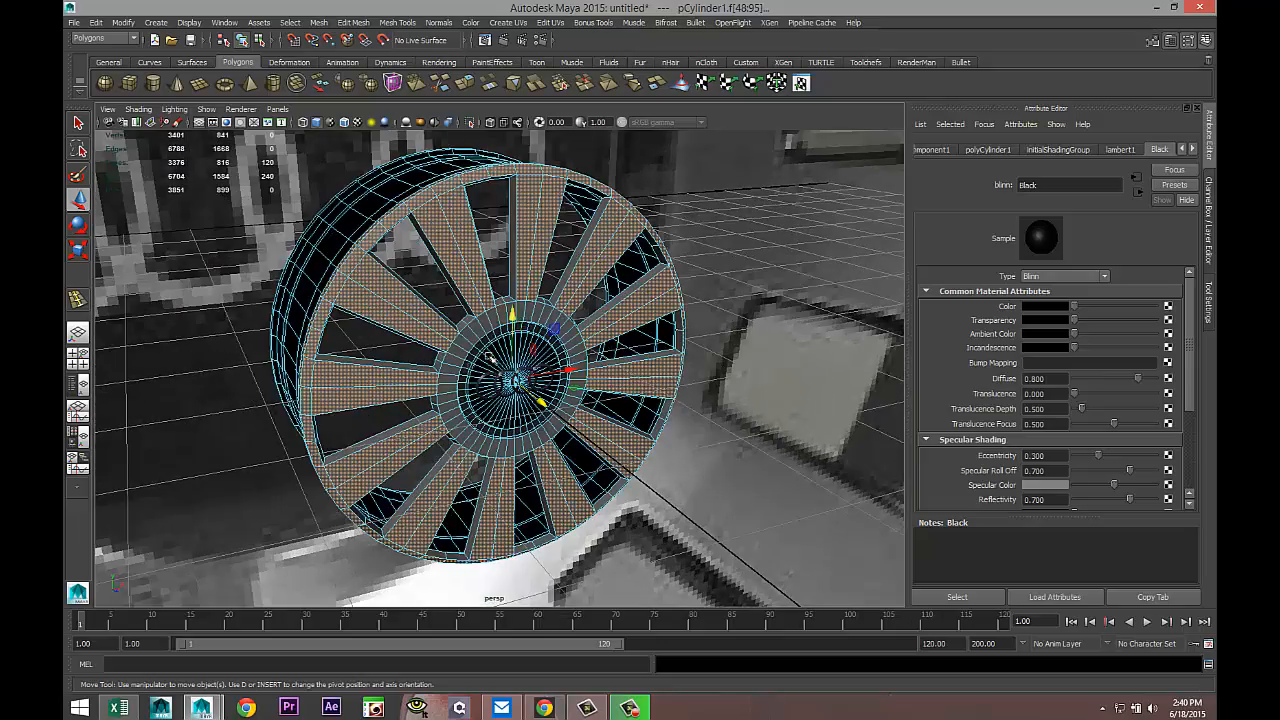
Add the ring of front faces joining the spokes around the hub to the selection
{"action": "left_click_drag", "start_coordinate": [490, 357], "coordinate": [400, 375], "text": "alt"}
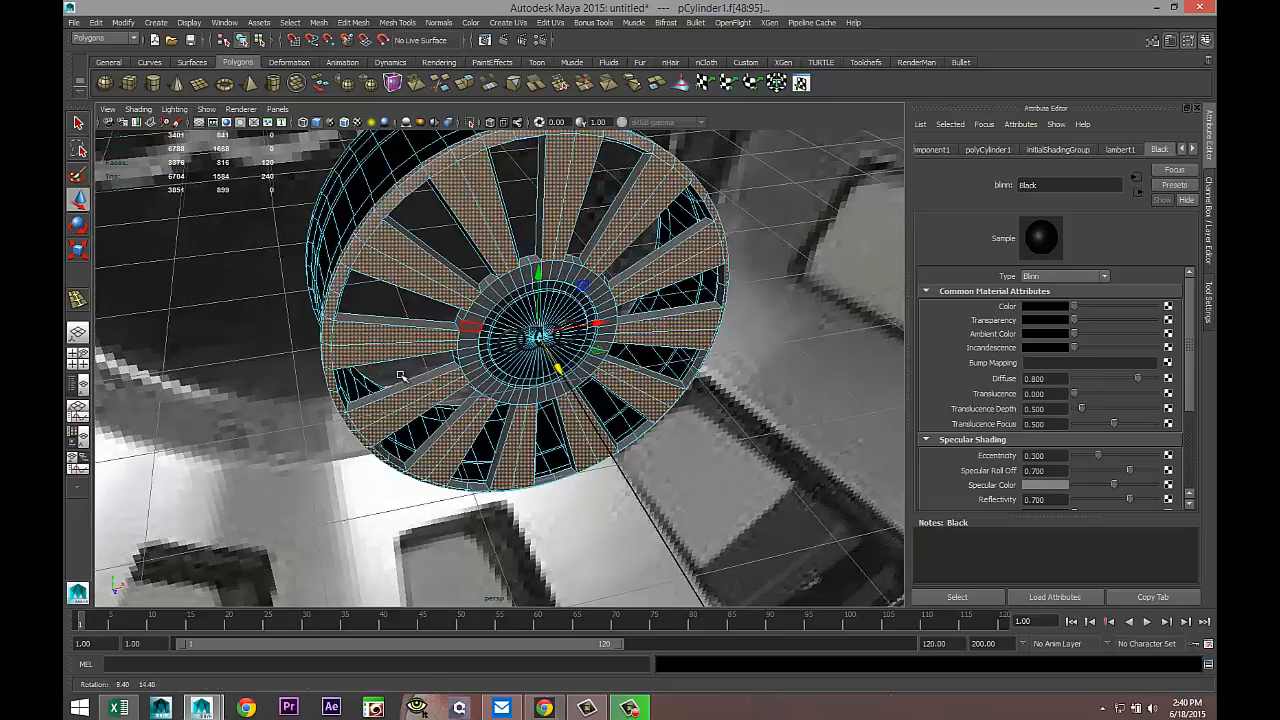
{"action": "middle_click_drag", "start_coordinate": [400, 375], "coordinate": [360, 334], "text": "alt"}
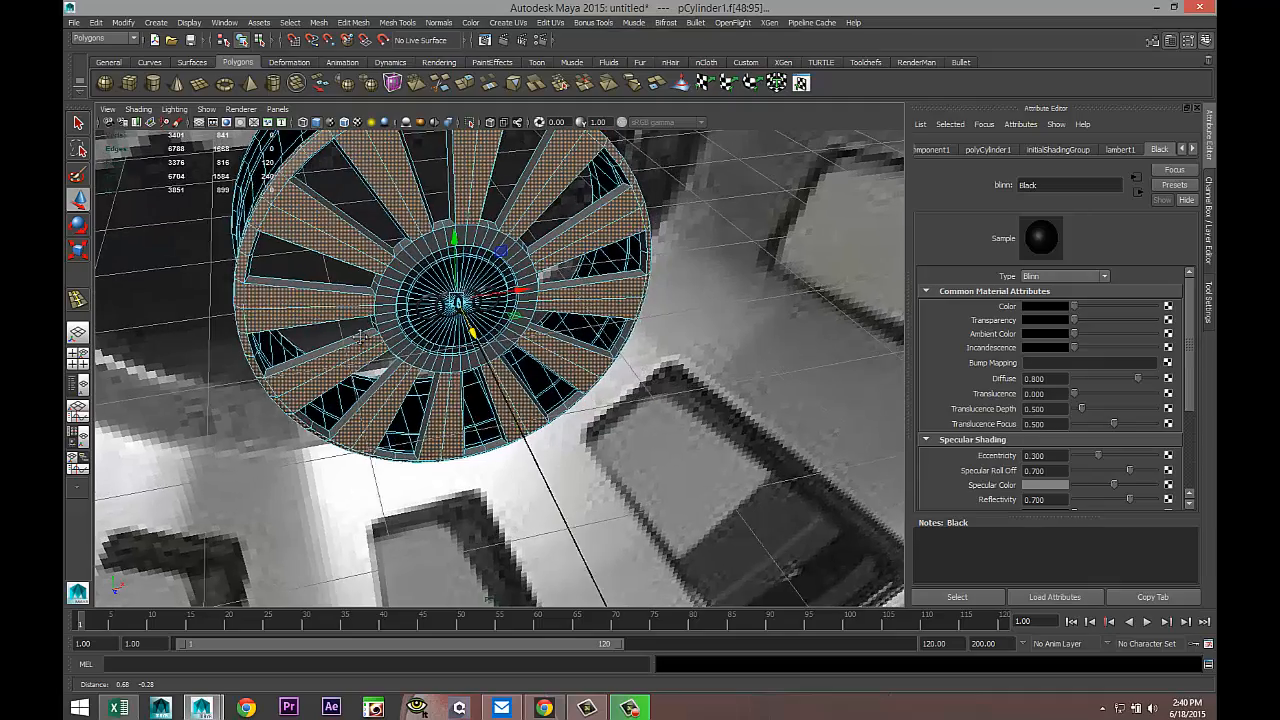
{"action": "scroll", "coordinate": [360, 334], "scroll_direction": "up", "scroll_amount": 8}
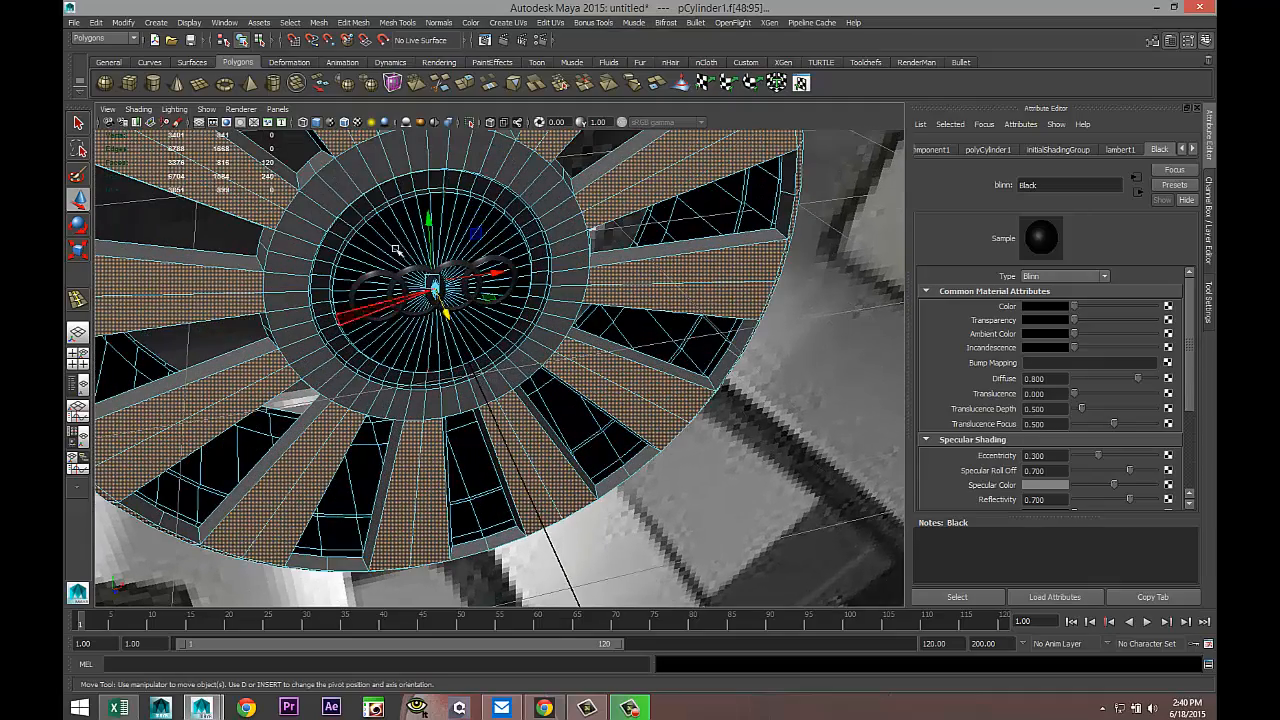
{"action": "double_click", "coordinate": [368, 174], "text": "shift"}
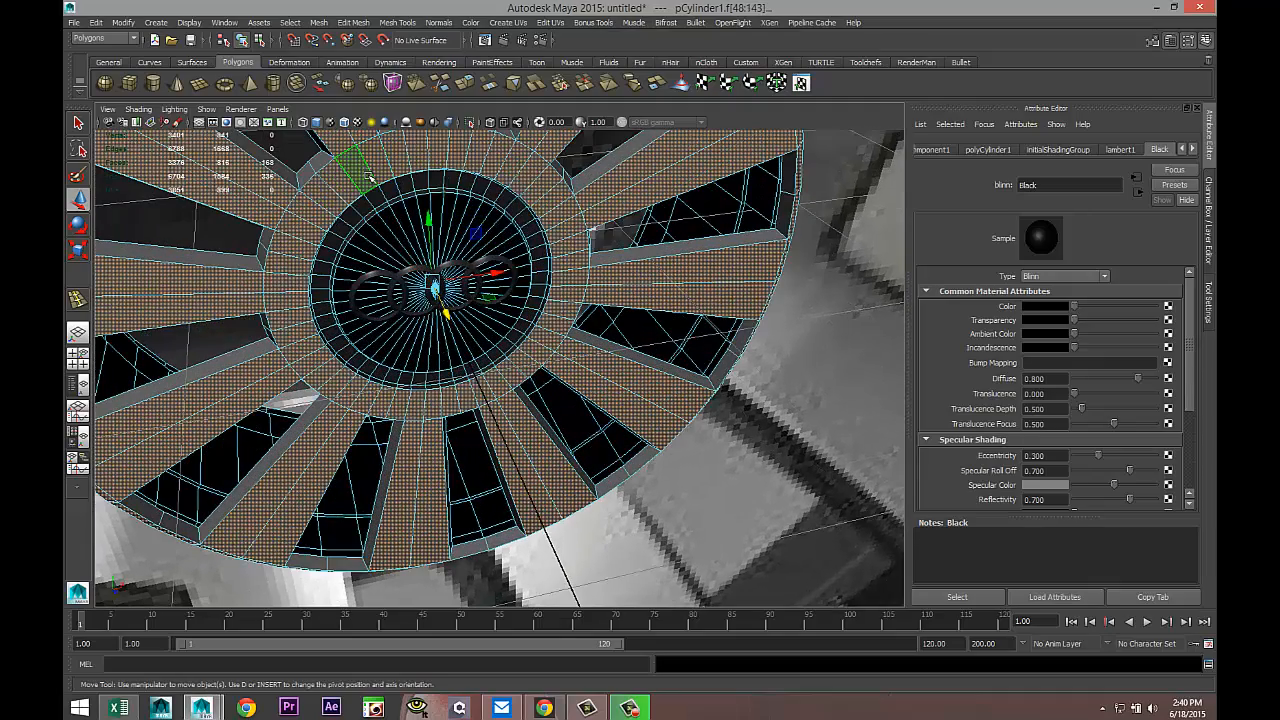
Assign a new mia_material_x to the selected lip, spoke and hub-surround faces
{"action": "scroll", "coordinate": [371, 220], "scroll_direction": "down", "scroll_amount": 2}
{"action": "left_click_drag", "start_coordinate": [549, 381], "coordinate": [574, 357], "text": "alt"}
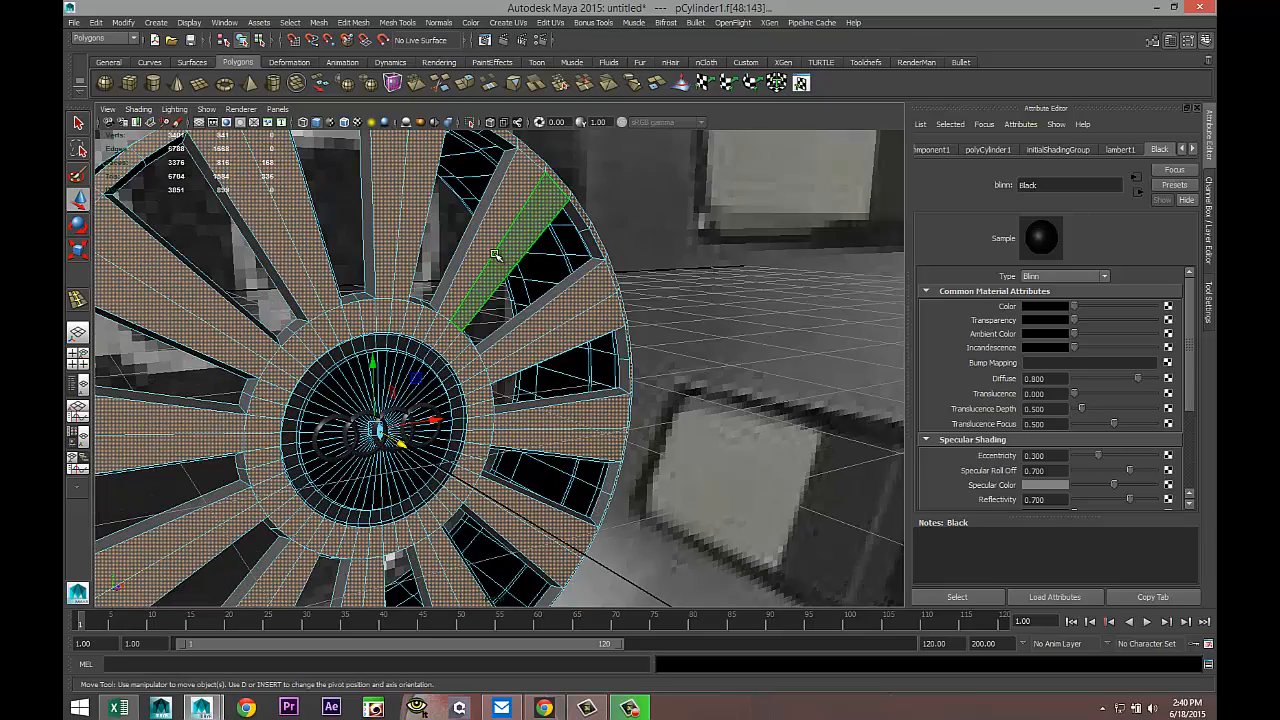
{"action": "right_click_drag", "start_coordinate": [495, 255], "coordinate": [515, 521]}
{"action": "left_click", "coordinate": [596, 303]}
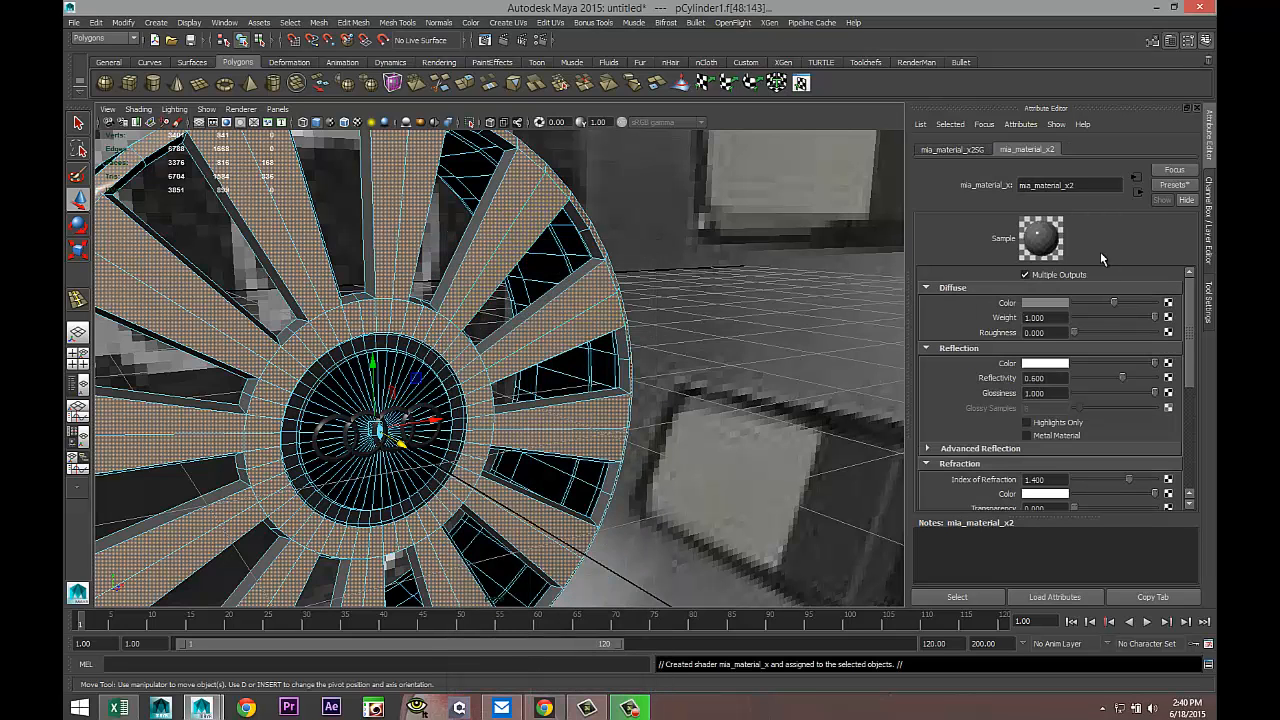
Blend the SatinedMetal preset at 90% into the new mia_material_x and clear the face selection
{"action": "left_click", "coordinate": [1171, 188]}
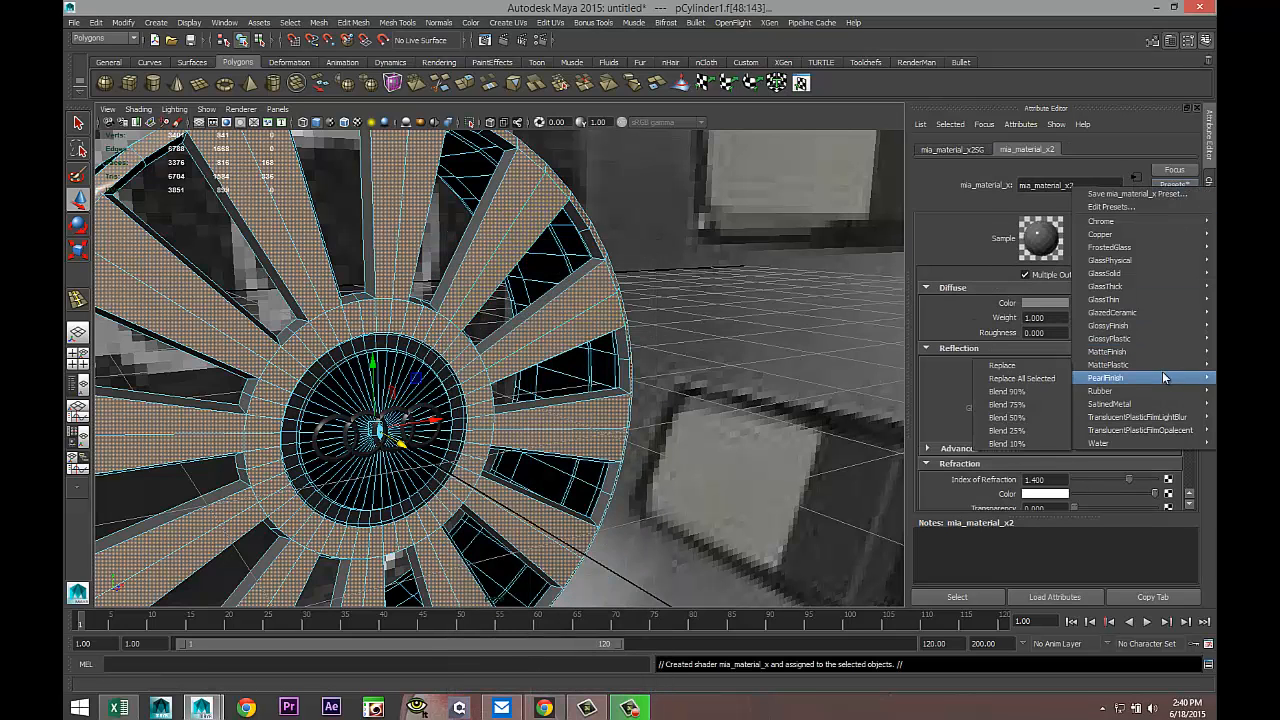
{"action": "mouse_move", "coordinate": [1160, 401]}
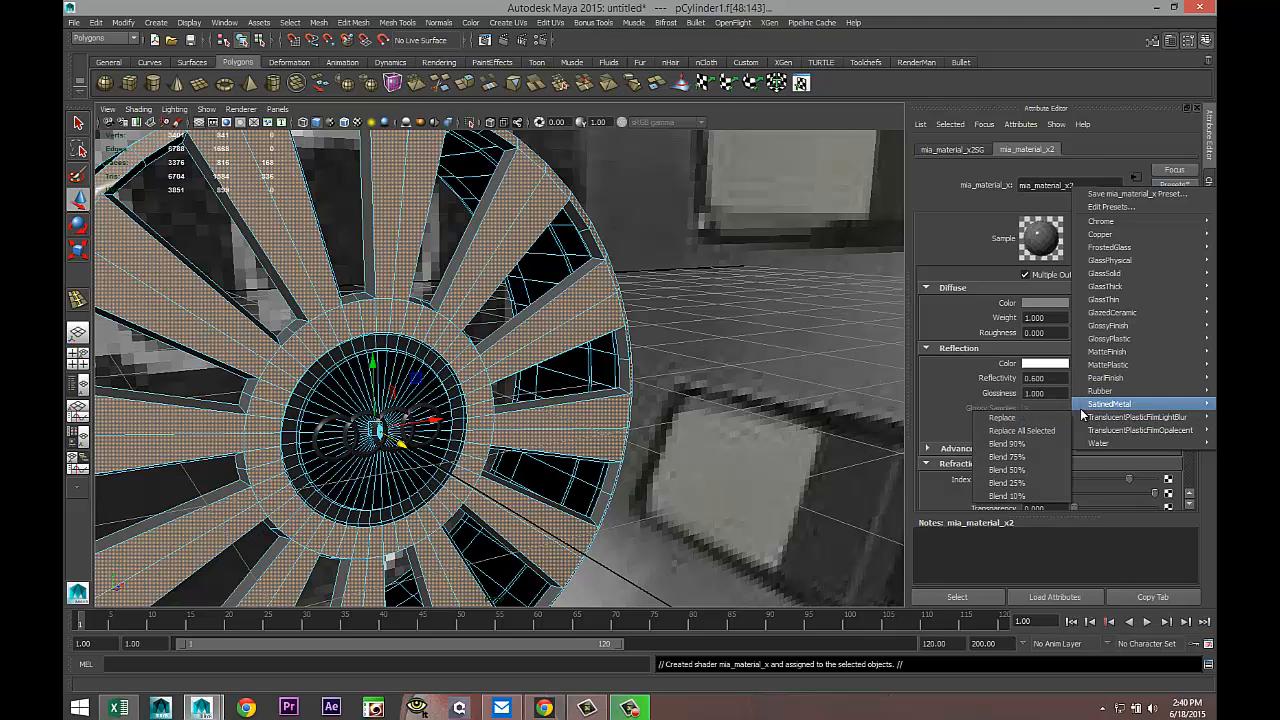
{"action": "left_click", "coordinate": [1027, 446]}
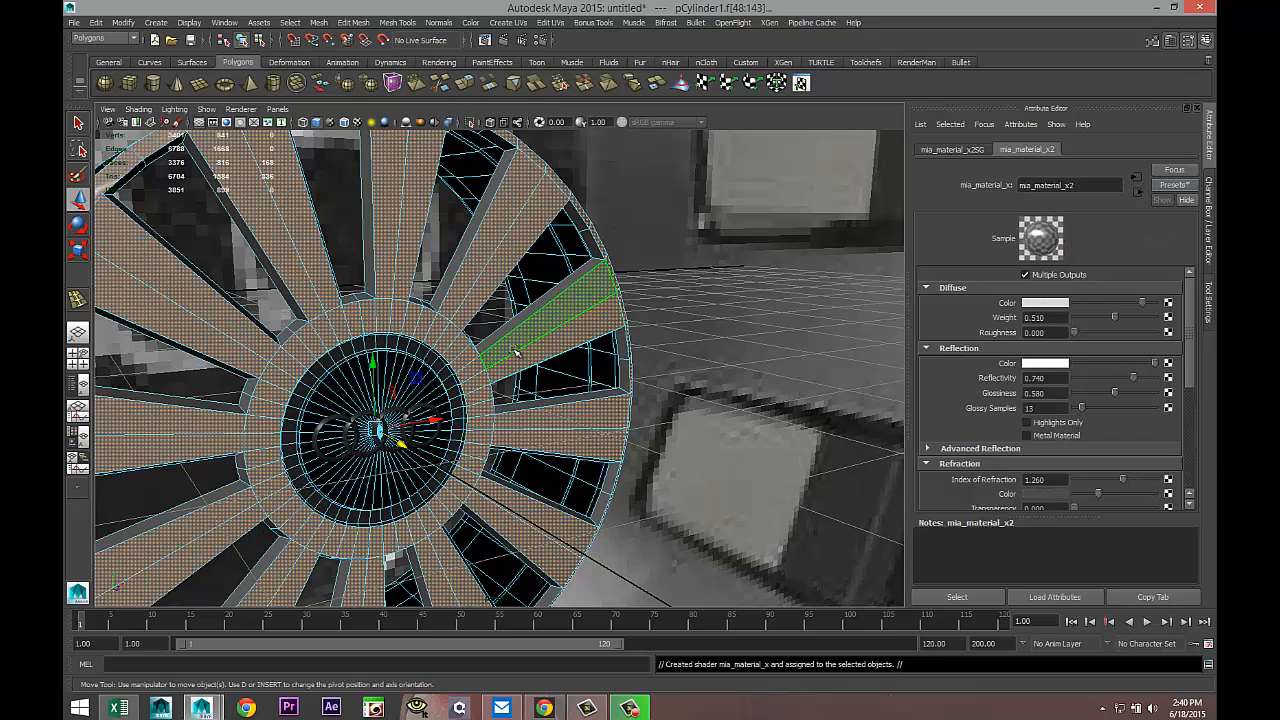
{"action": "scroll", "coordinate": [518, 351], "scroll_direction": "up", "scroll_amount": 3}
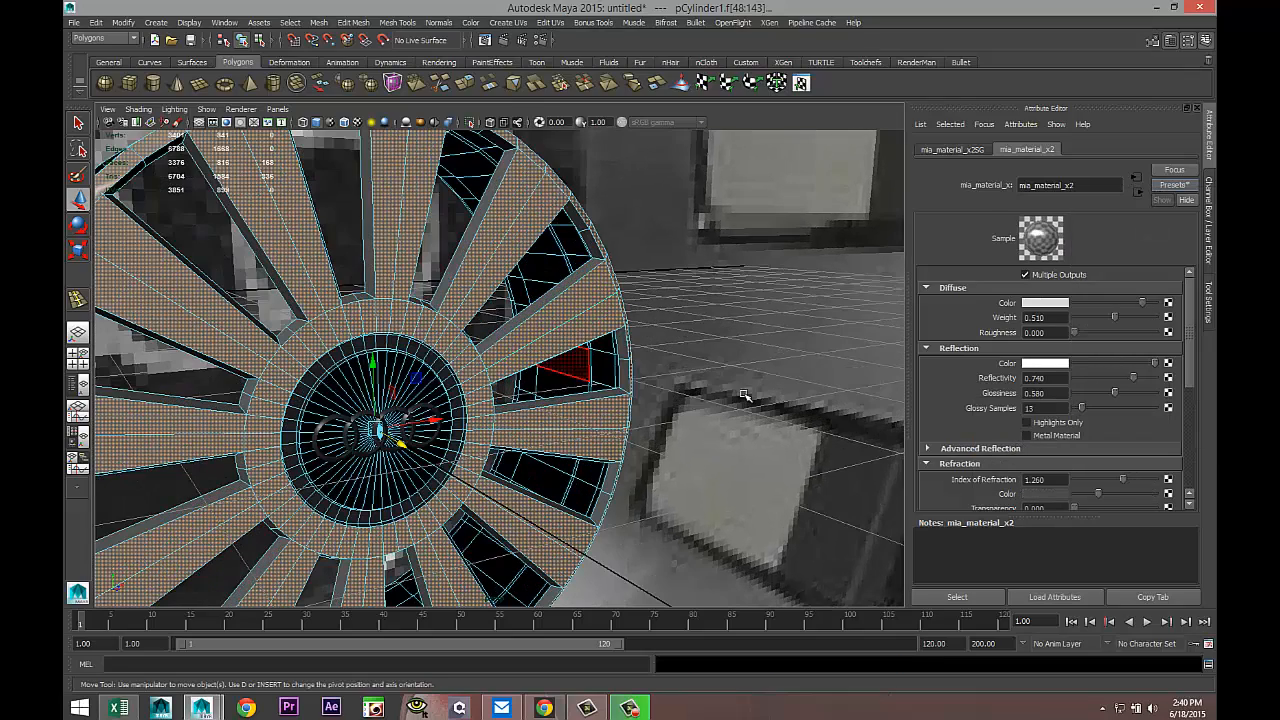
{"action": "left_click", "coordinate": [773, 307]}
Select the narrow inner wall faces at the lip end of two neighbouring spoke openings
{"action": "middle_click_drag", "start_coordinate": [705, 345], "coordinate": [857, 294], "text": "alt"}
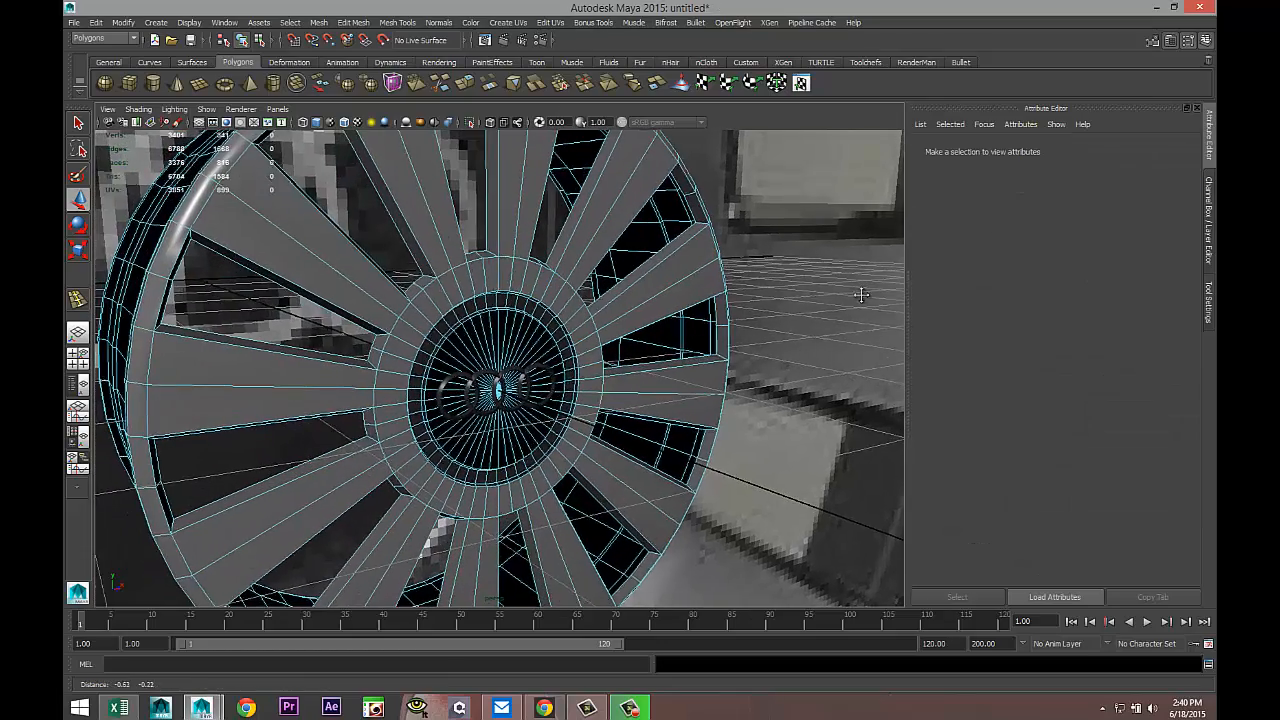
{"action": "right_click_drag", "start_coordinate": [857, 294], "coordinate": [736, 321], "text": "alt"}
{"action": "middle_click_drag", "start_coordinate": [696, 336], "coordinate": [809, 383], "text": "alt"}
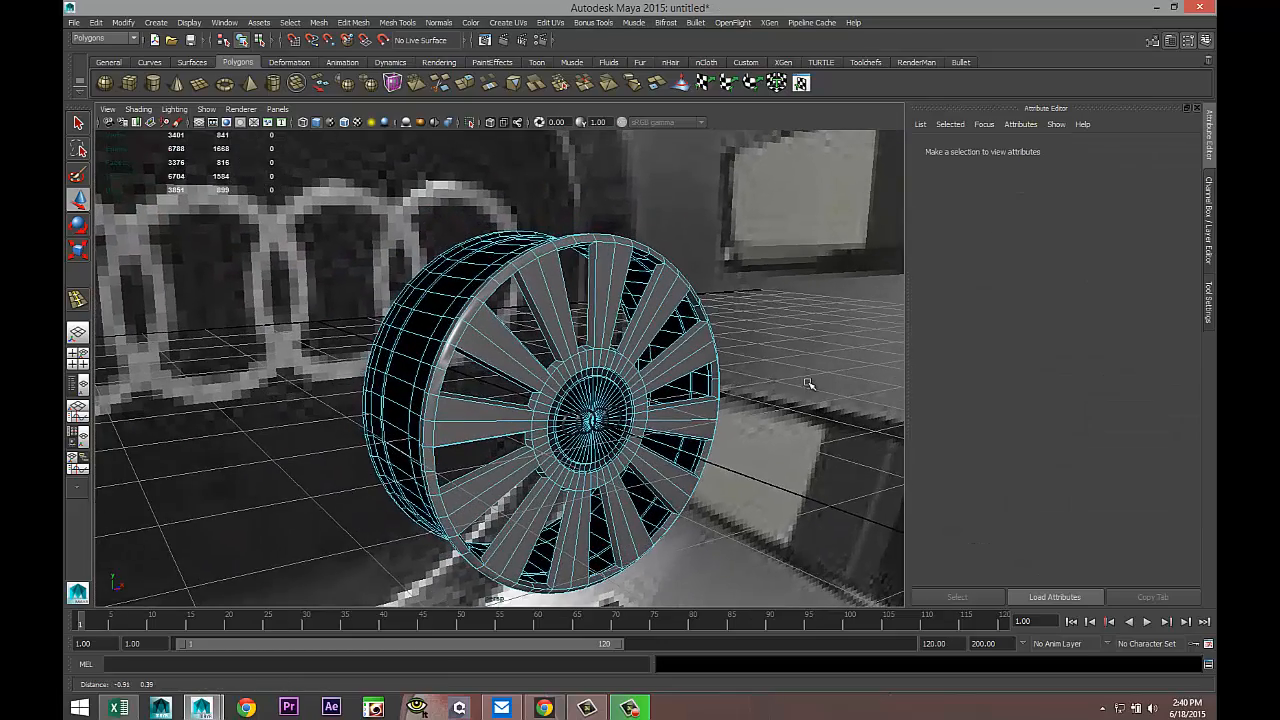
{"action": "scroll", "coordinate": [801, 380], "scroll_direction": "up", "scroll_amount": 4}
{"action": "left_click_drag", "start_coordinate": [771, 371], "coordinate": [727, 332], "text": "alt"}
{"action": "middle_click_drag", "start_coordinate": [727, 332], "coordinate": [587, 316], "text": "alt"}
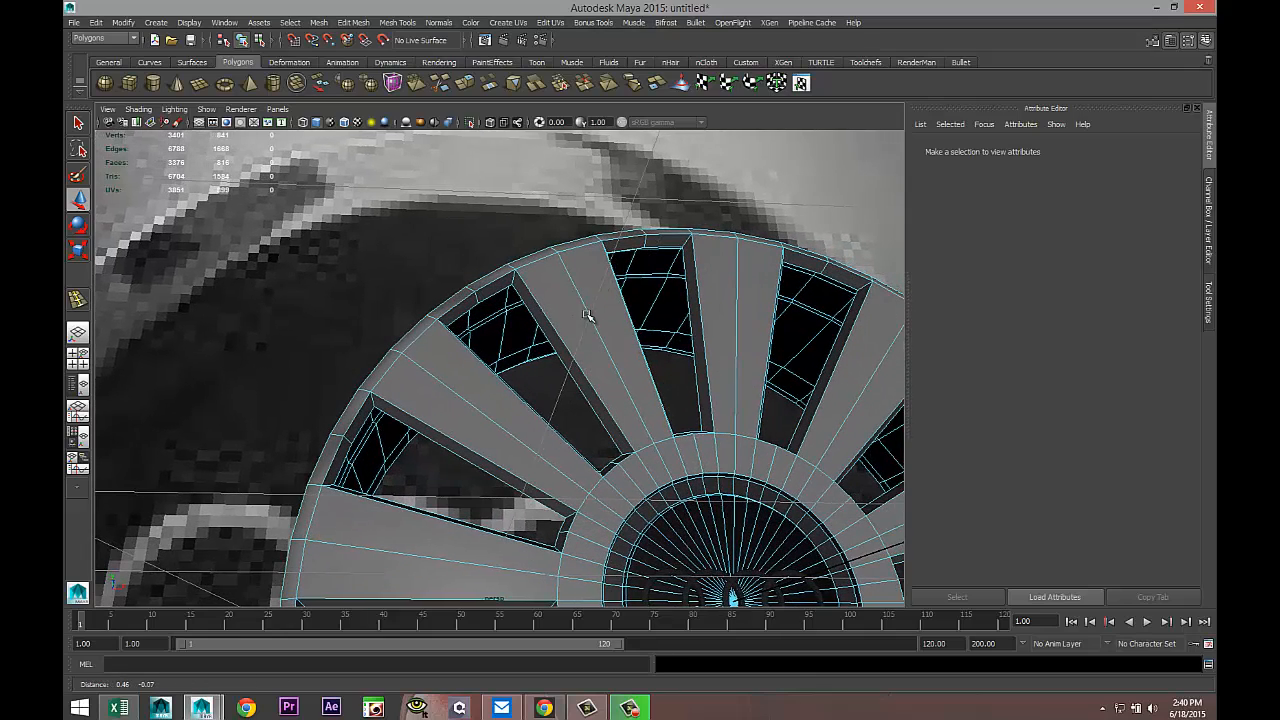
{"action": "left_click", "coordinate": [499, 284]}
{"action": "left_click", "coordinate": [645, 243], "text": "shift"}
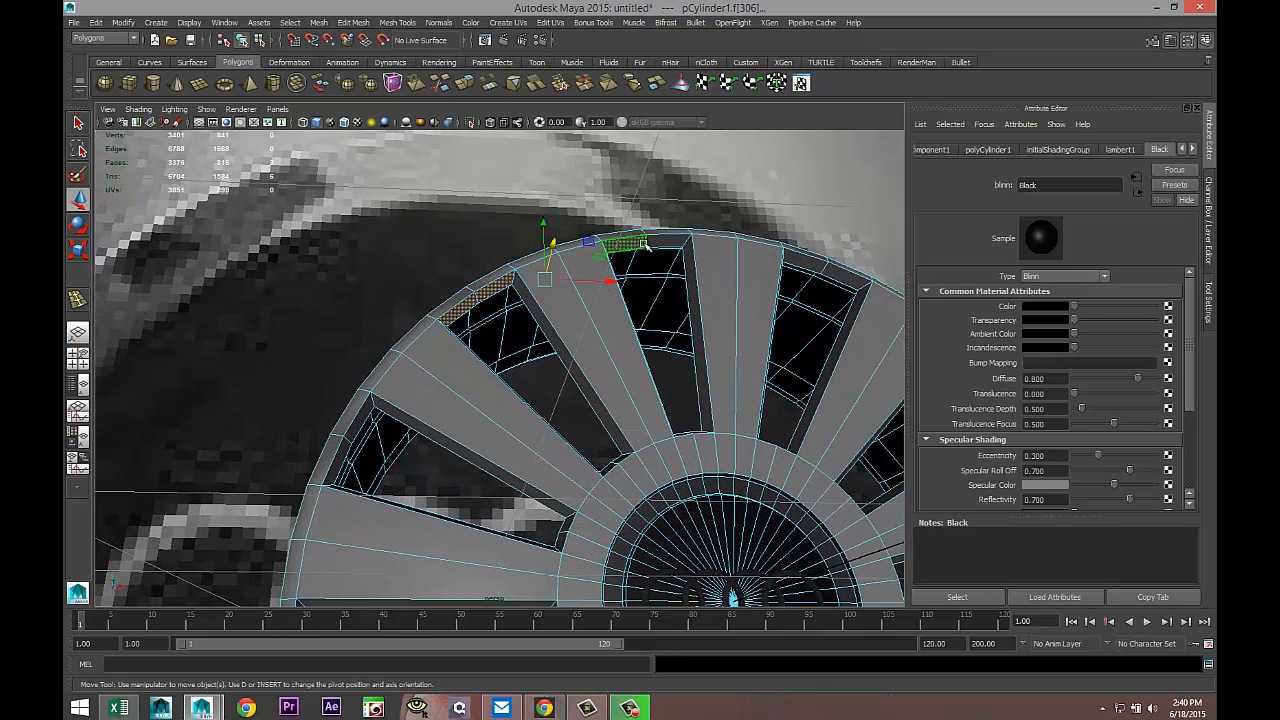
{"action": "left_click", "coordinate": [667, 245], "text": "shift"}
Add the narrow wall faces along the spoke sides and hub end of the first opening to the selection
{"action": "left_click_drag", "start_coordinate": [588, 380], "coordinate": [548, 384], "text": "alt"}
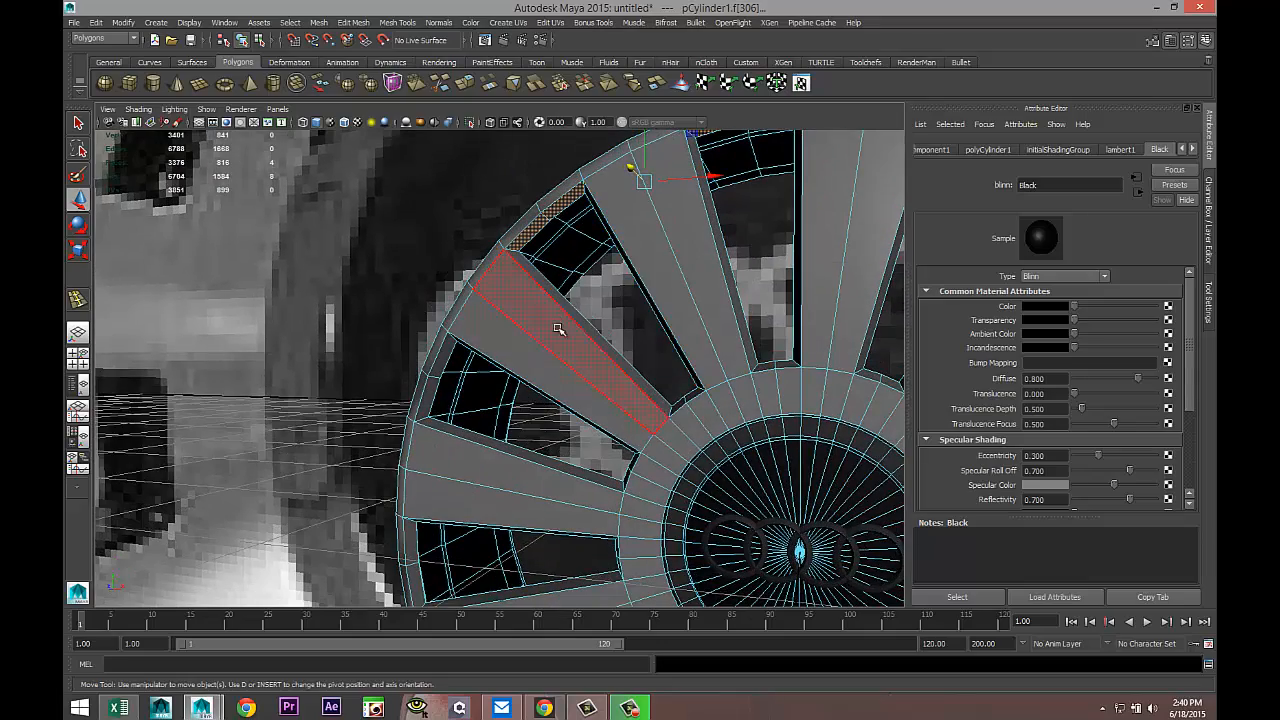
{"action": "left_click", "coordinate": [558, 330], "text": "shift"}
{"action": "left_click_drag", "start_coordinate": [556, 333], "coordinate": [537, 372], "text": "alt"}
{"action": "left_click", "coordinate": [530, 343], "text": "shift"}
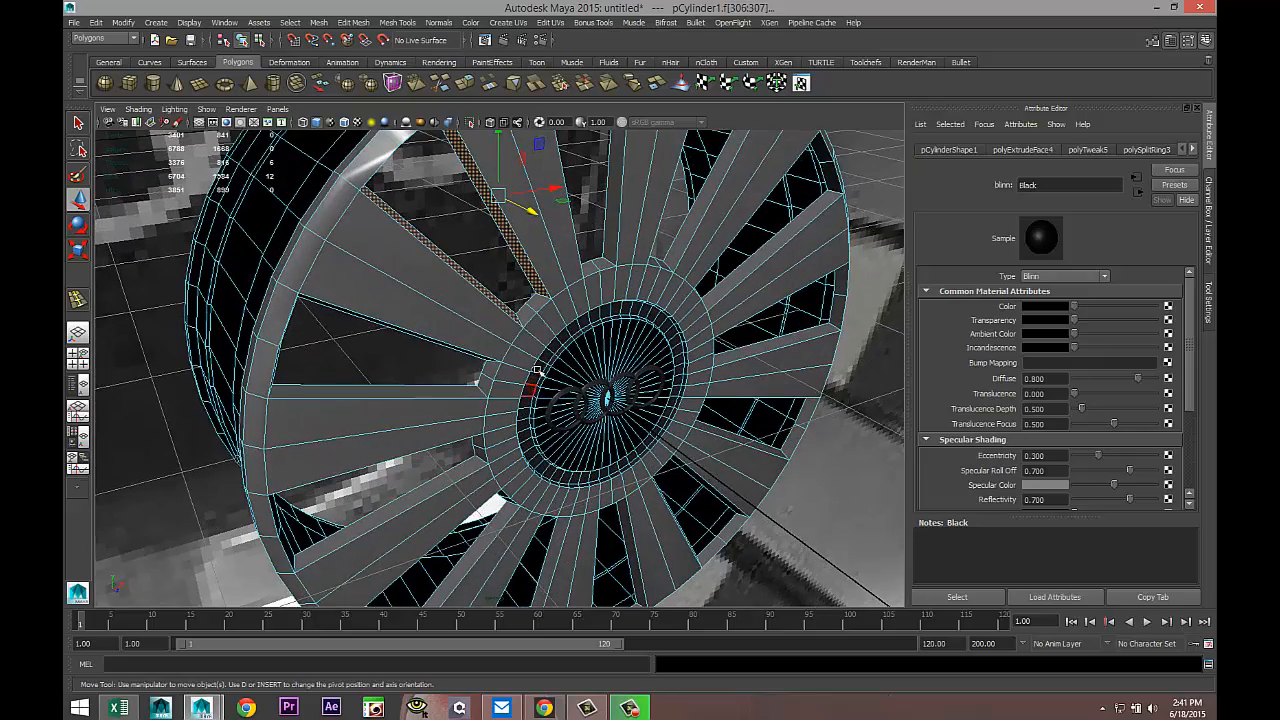
{"action": "left_click", "coordinate": [529, 318], "text": "shift"}
{"action": "left_click_drag", "start_coordinate": [534, 310], "coordinate": [587, 340], "text": "alt"}
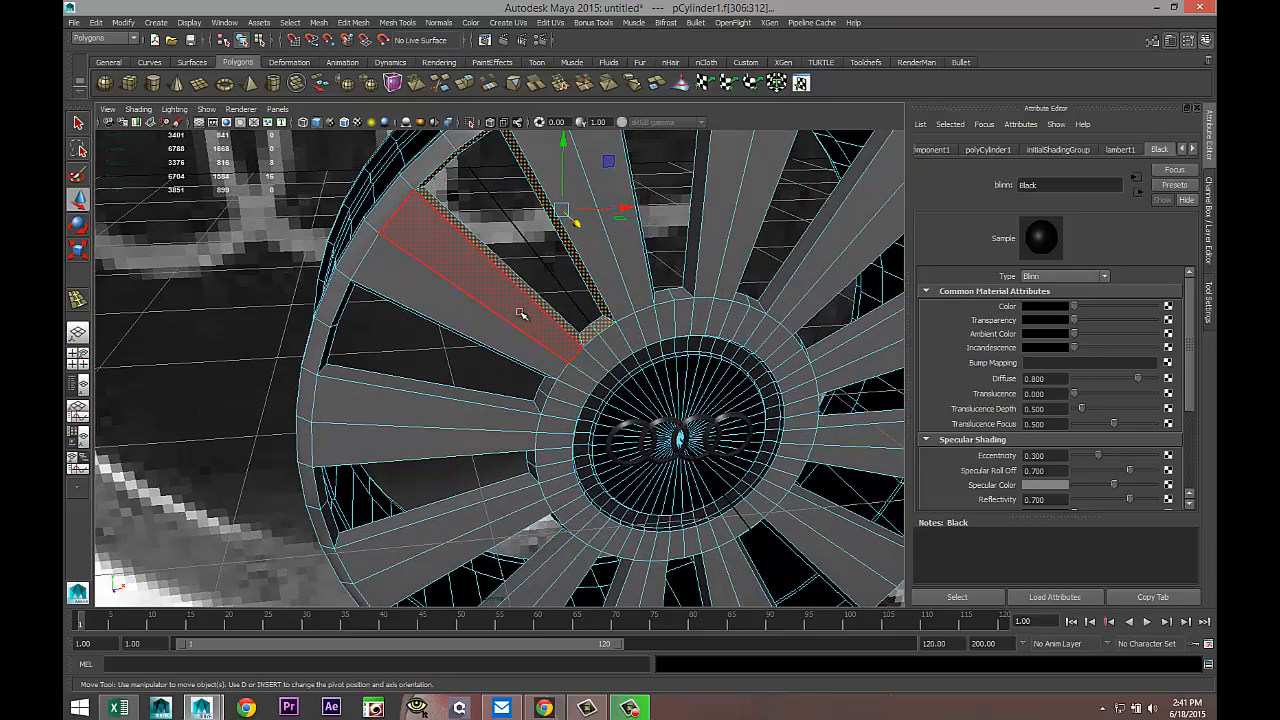
Assign the existing Black material to the selected narrow wall faces of all spoke openings and clear the selection
{"action": "mouse_move", "coordinate": [523, 311]}
{"action": "left_mouse_down", "text": "alt"}
{"action": "mouse_move", "coordinate": [491, 275]}
{"action": "mouse_move", "coordinate": [501, 316]}
{"action": "left_mouse_up", "text": "alt"}
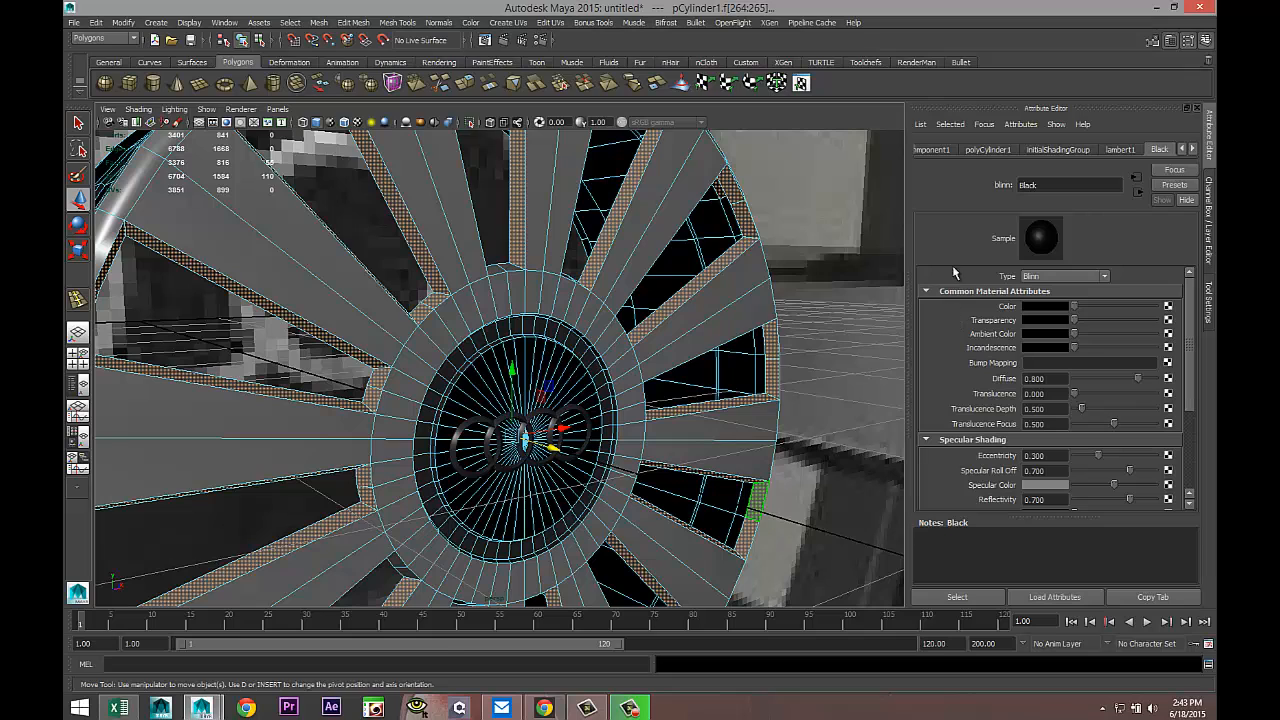
{"action": "right_click_drag", "start_coordinate": [770, 362], "coordinate": [777, 390]}
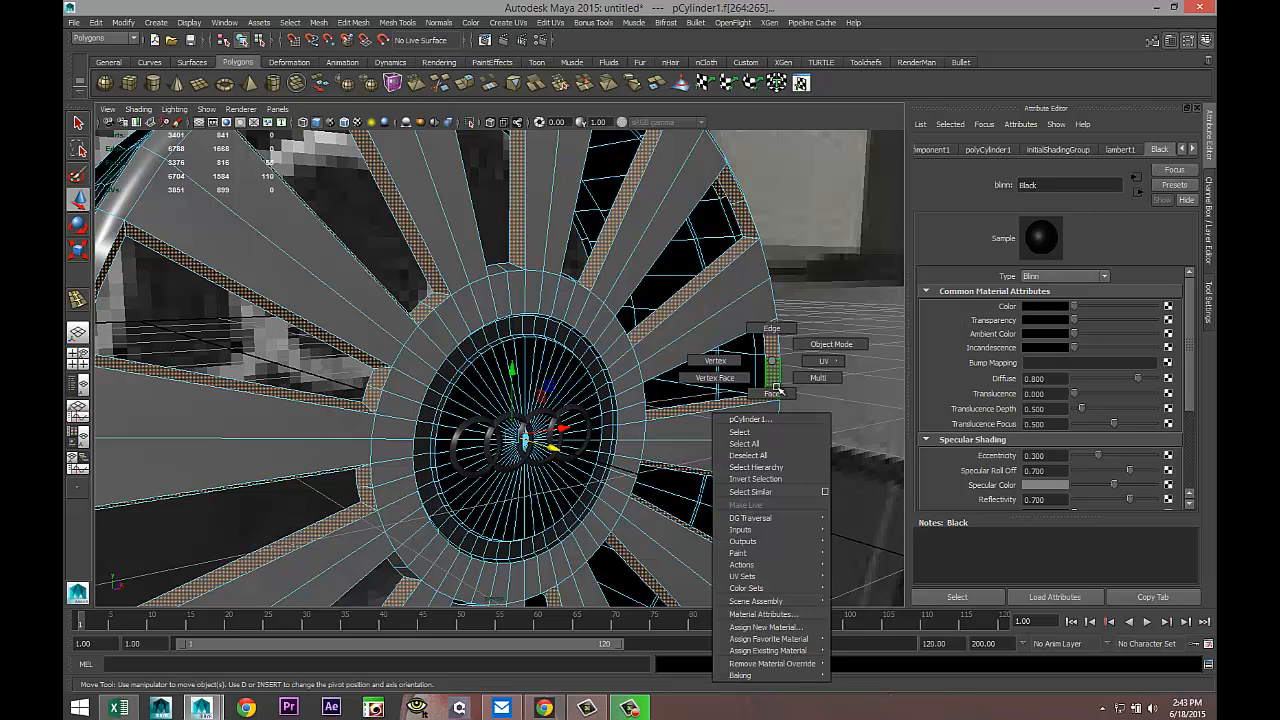
{"action": "mouse_move", "coordinate": [805, 639]}
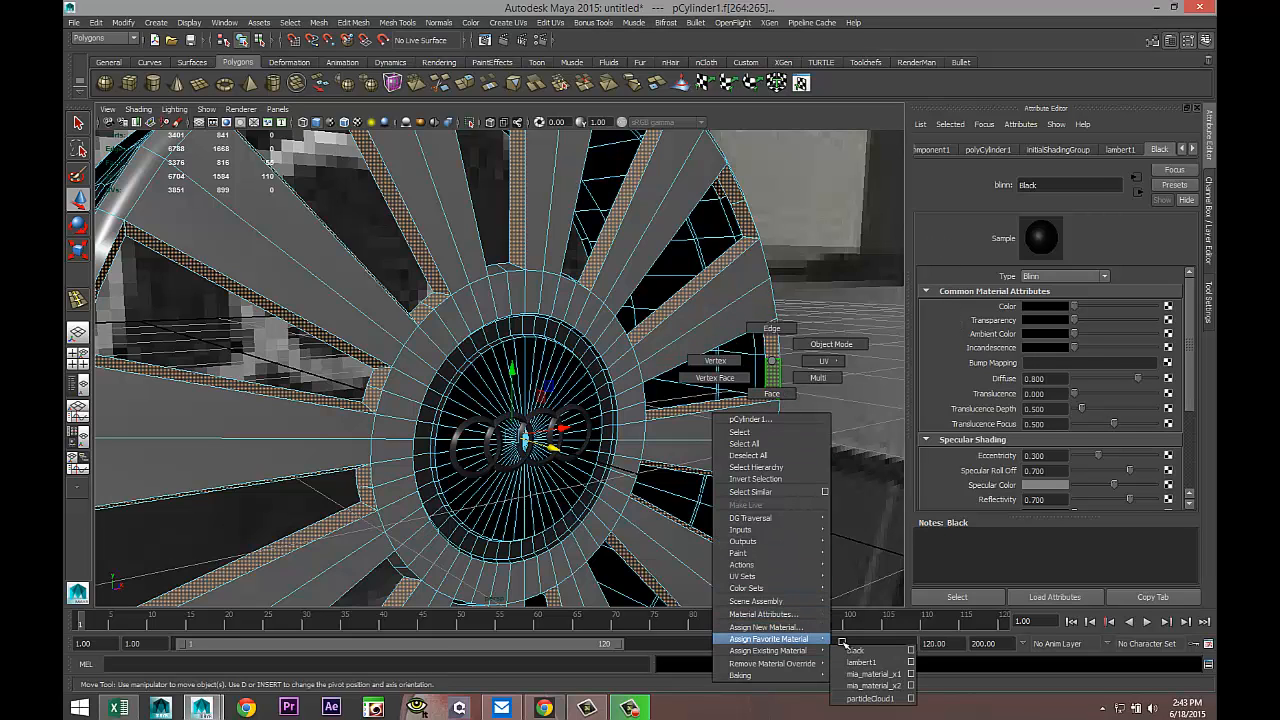
{"action": "left_click", "coordinate": [854, 651]}
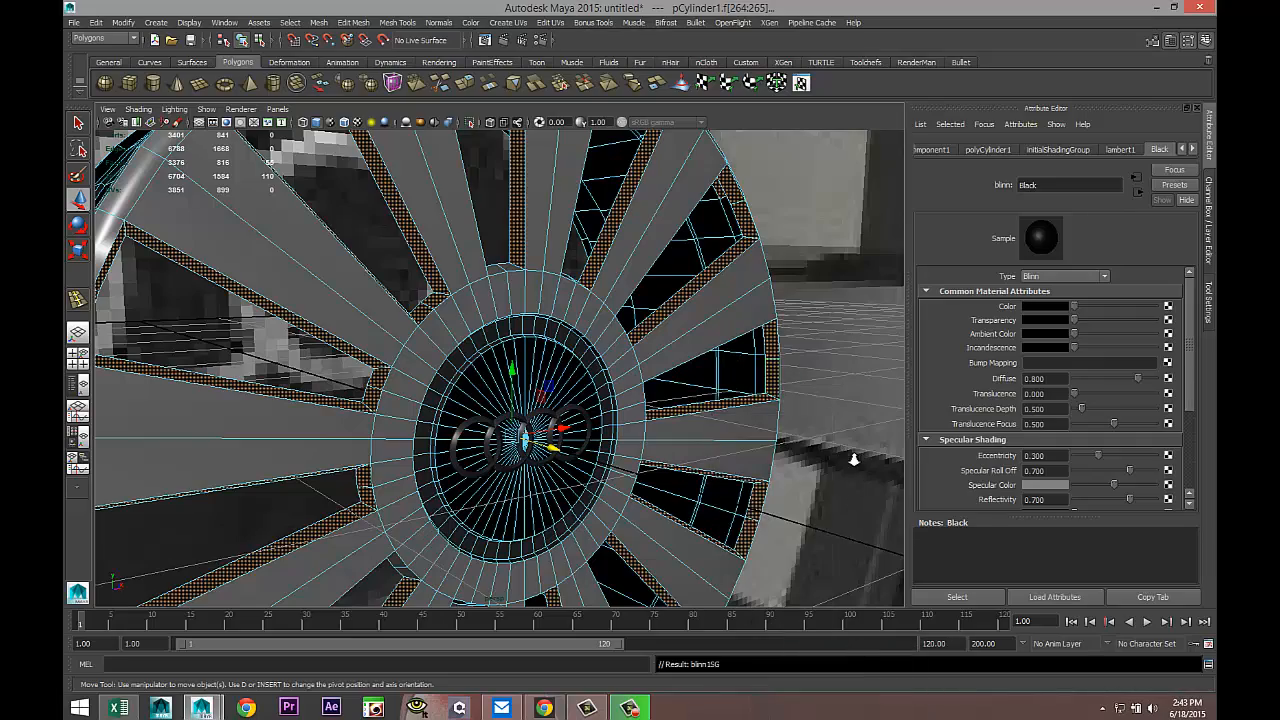
{"action": "scroll", "coordinate": [850, 456], "scroll_direction": "down", "scroll_amount": 4}
{"action": "left_click", "coordinate": [796, 431]}
Delete the wheel photo reference plane standing behind the rim
{"action": "scroll", "coordinate": [765, 418], "scroll_direction": "down", "scroll_amount": 8}
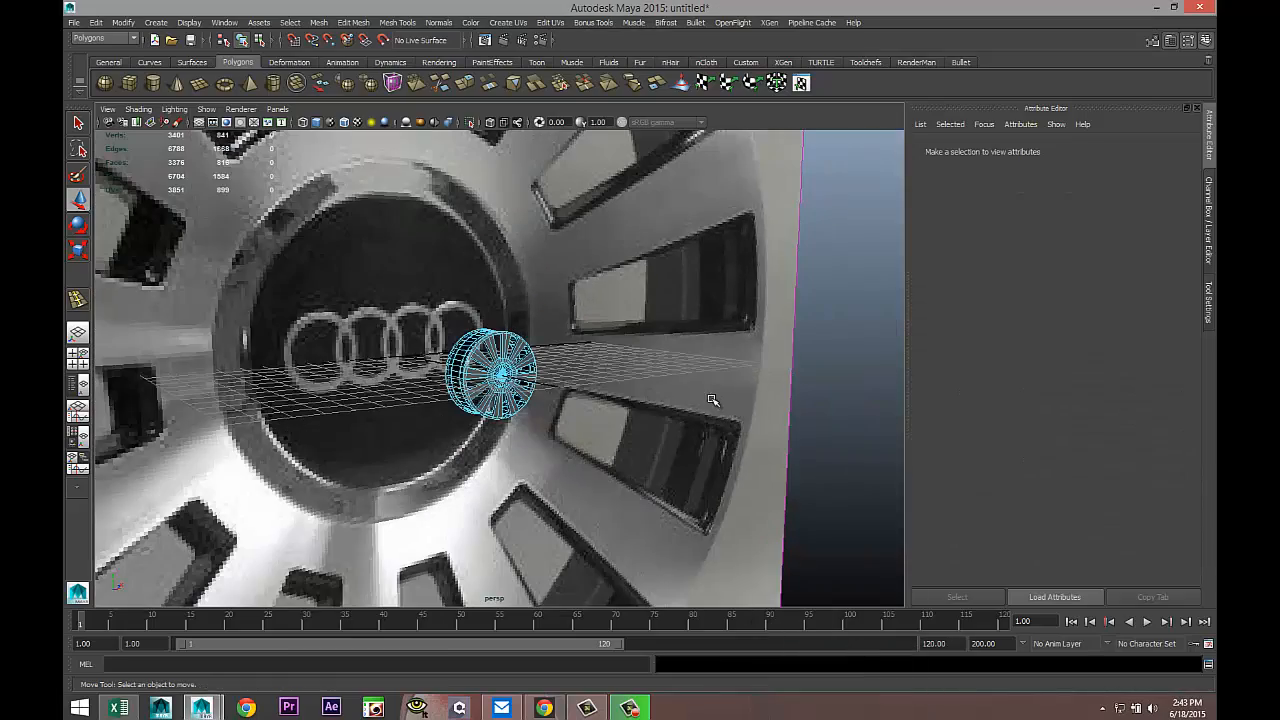
{"action": "scroll", "coordinate": [690, 395], "scroll_direction": "down", "scroll_amount": 10}
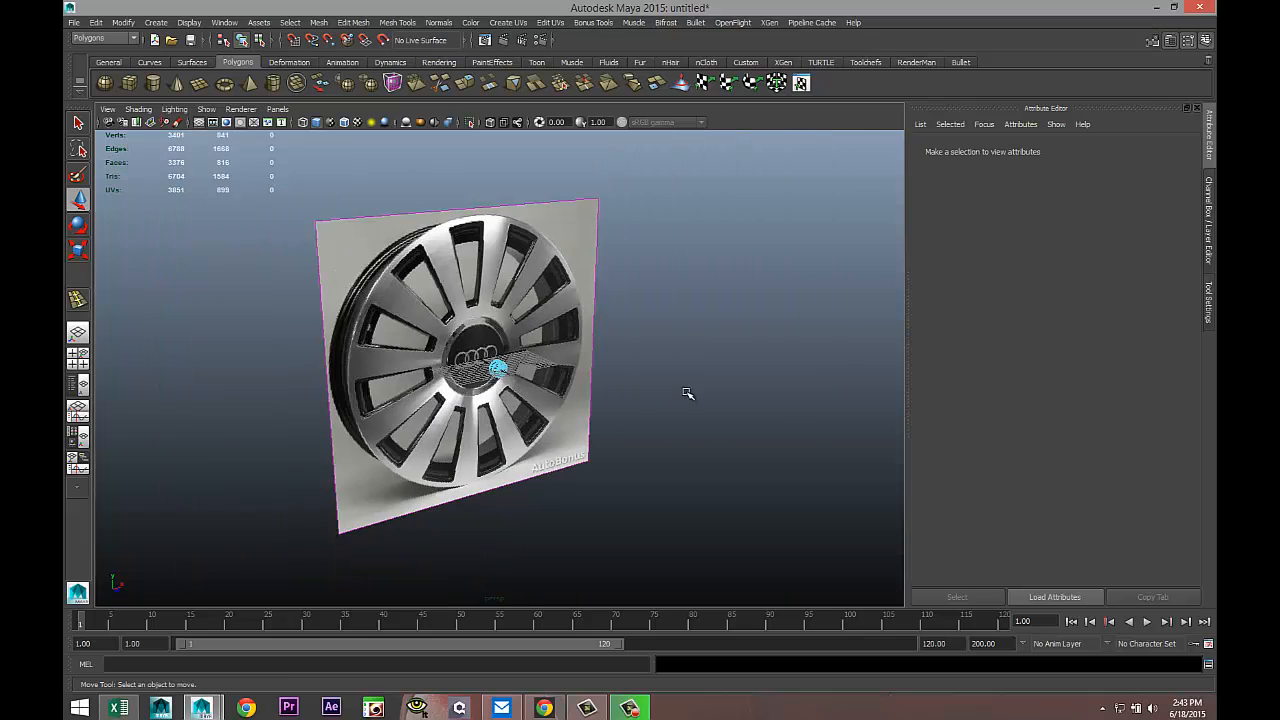
{"action": "left_click_drag", "start_coordinate": [707, 393], "coordinate": [712, 476], "text": "alt"}
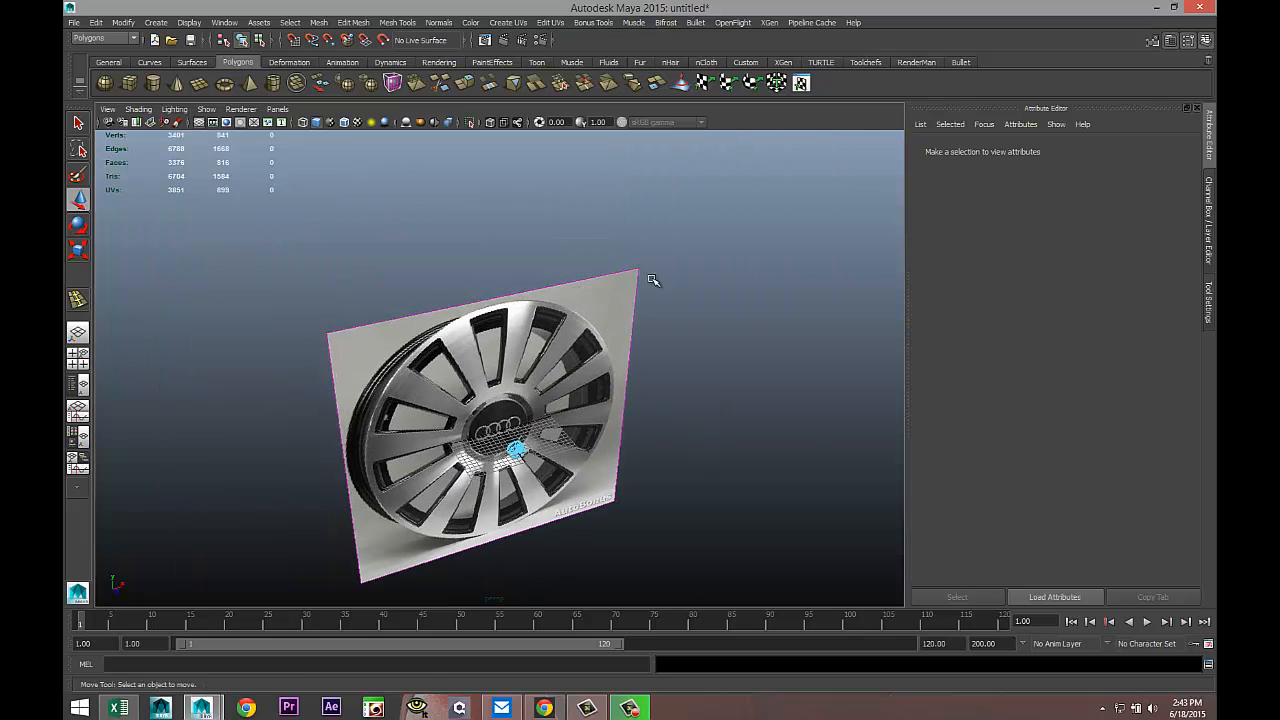
{"action": "left_click_drag", "start_coordinate": [766, 338], "coordinate": [769, 340]}
{"action": "key", "text": "Delete"}
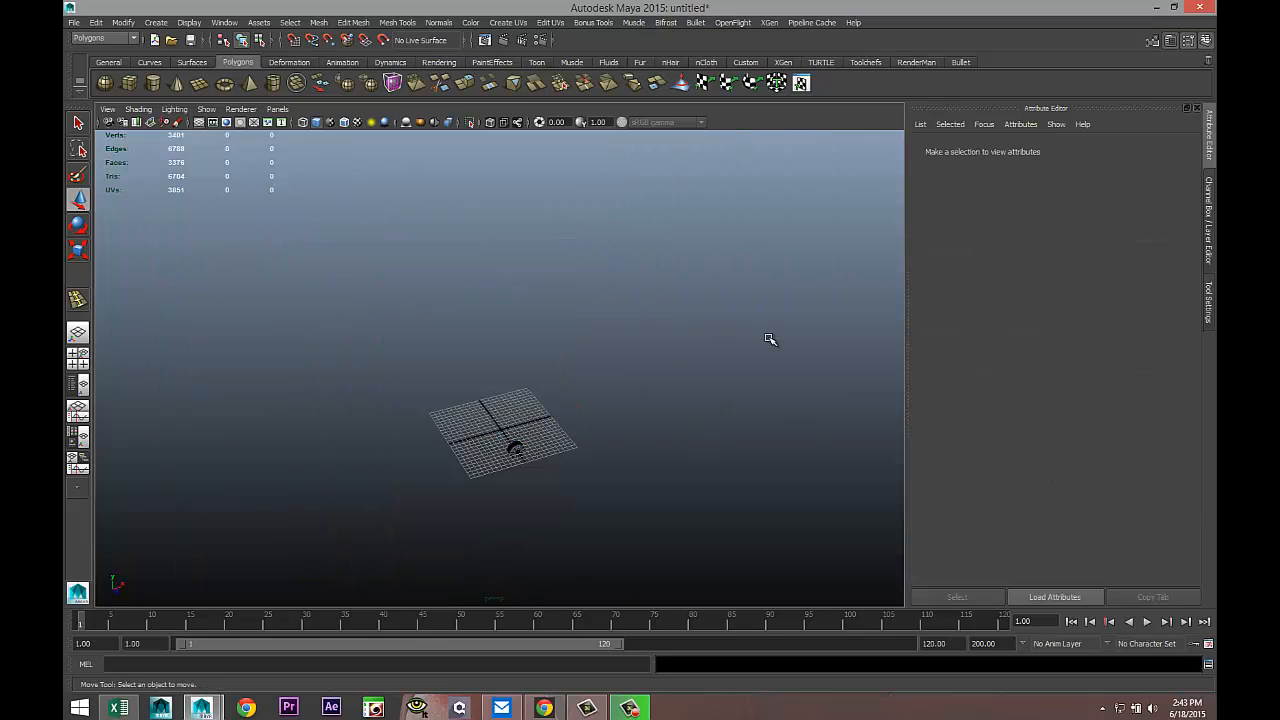
Select all parts of the rim, group them and center the group's pivot
{"action": "scroll", "coordinate": [651, 414], "scroll_direction": "up", "scroll_amount": 5}
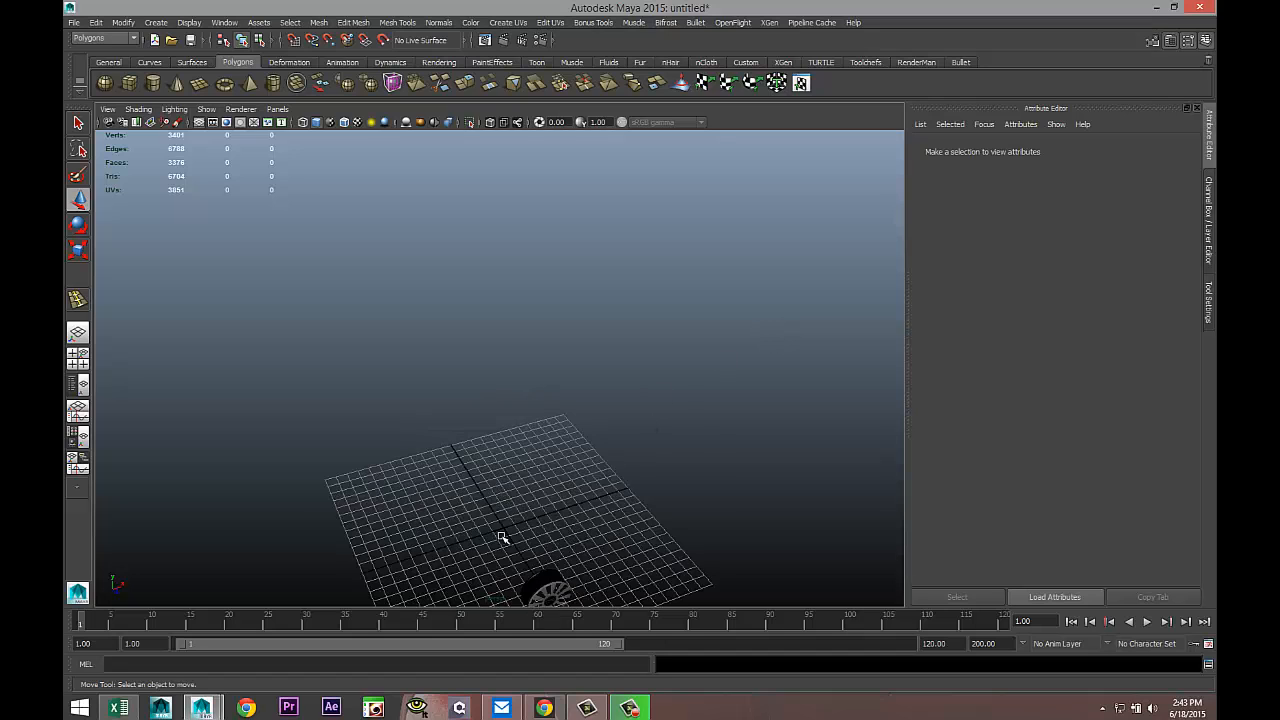
{"action": "scroll", "coordinate": [502, 538], "scroll_direction": "down", "scroll_amount": 4}
{"action": "left_click", "coordinate": [523, 490]}
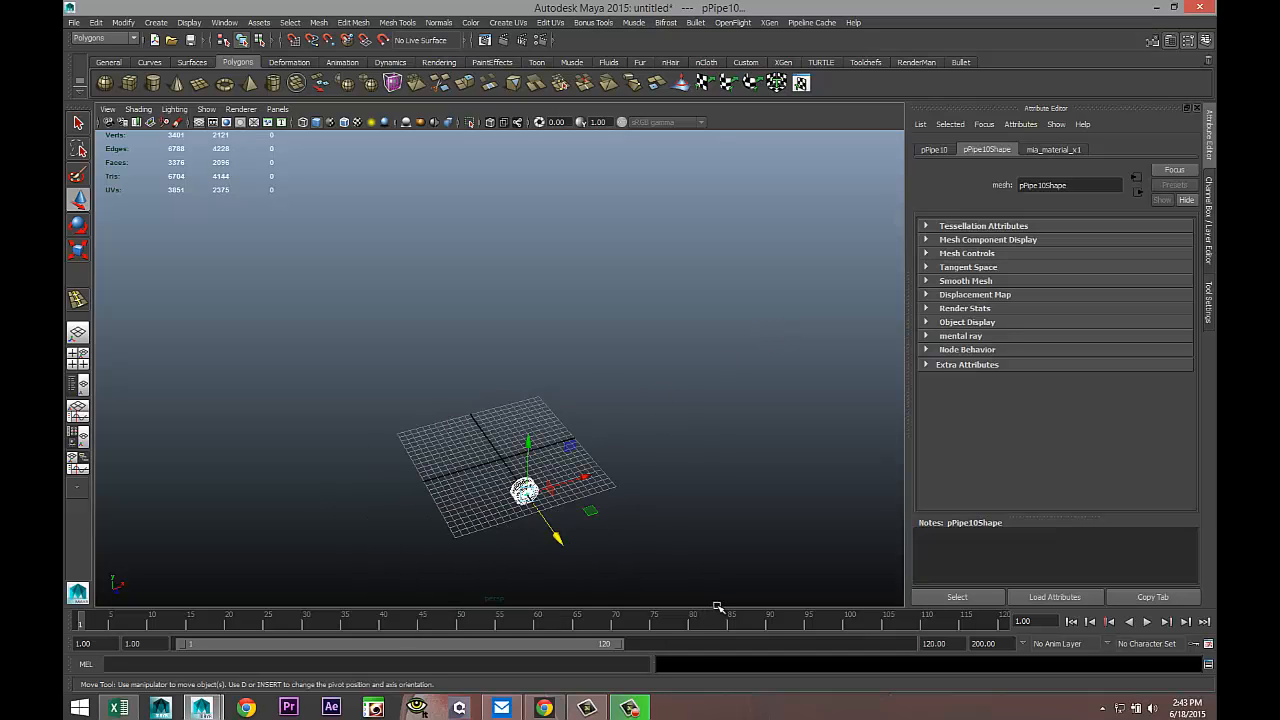
{"action": "key", "text": "ctrl+g"}
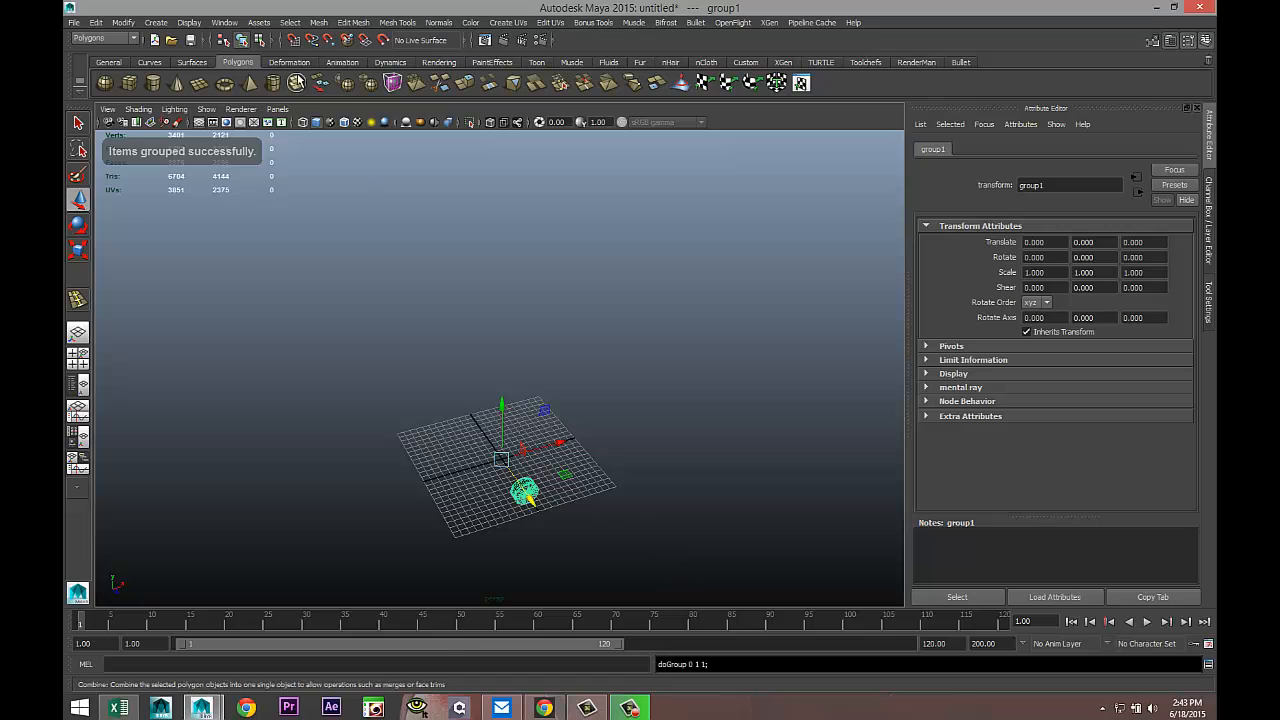
{"action": "left_click", "coordinate": [123, 22]}
{"action": "left_click", "coordinate": [147, 150]}
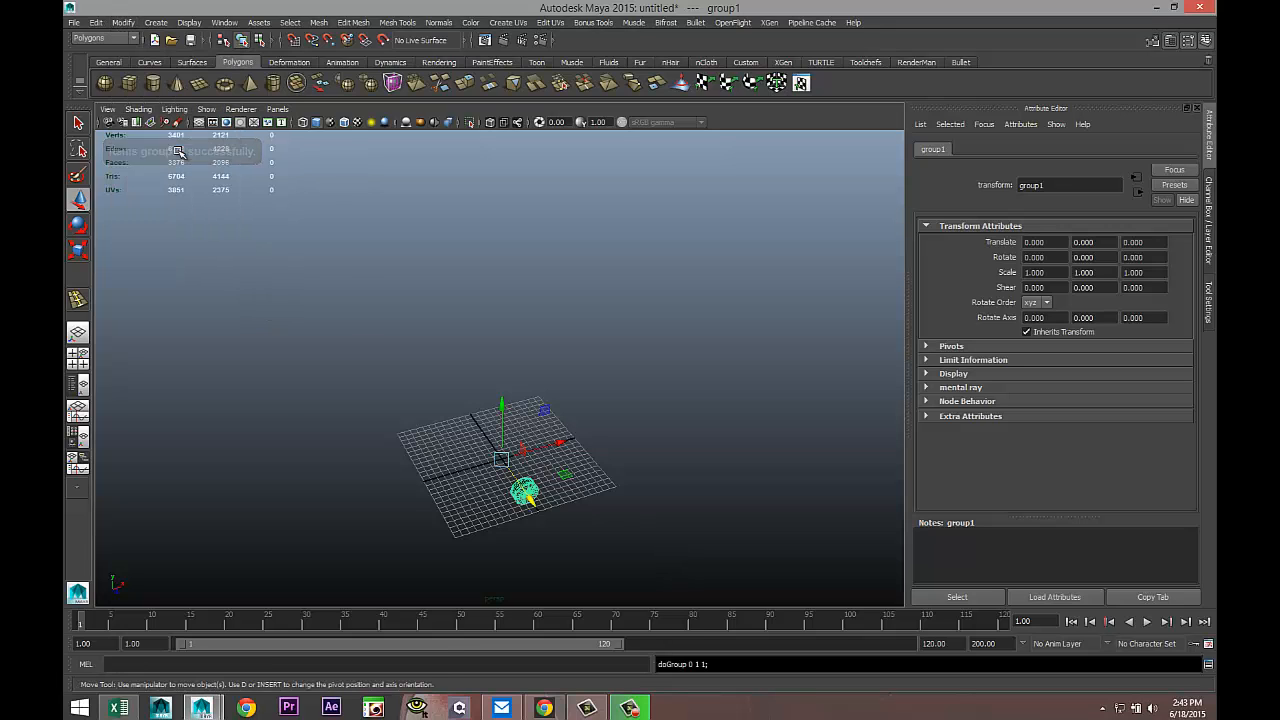
Delete the rim group's construction history and freeze its transformations
{"action": "left_click", "coordinate": [93, 22]}
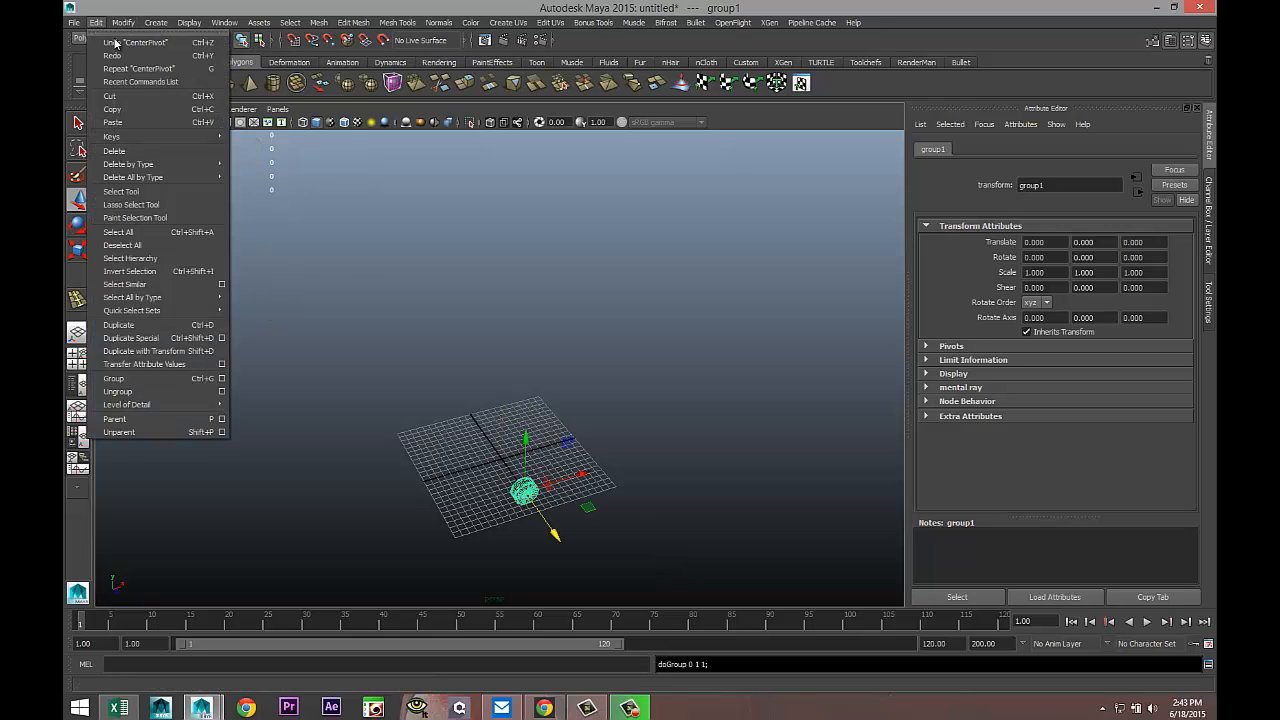
{"action": "mouse_move", "coordinate": [150, 163]}
{"action": "left_click", "coordinate": [268, 166]}
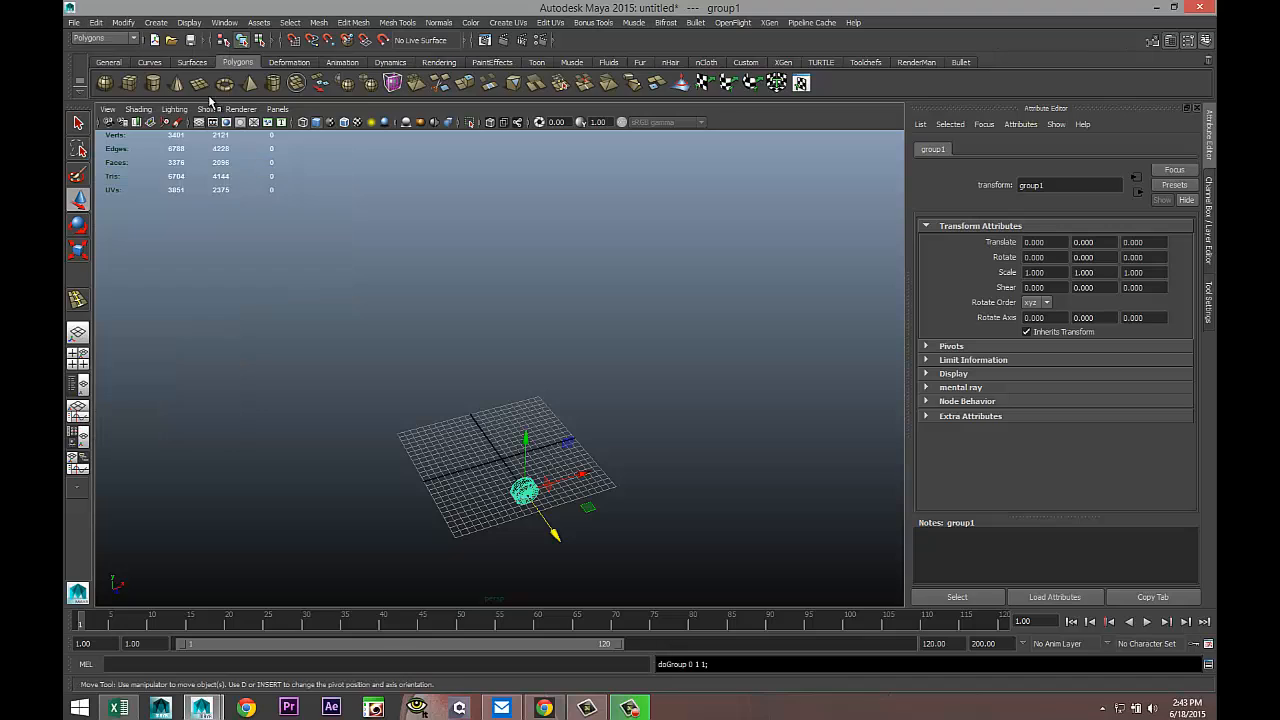
{"action": "left_click", "coordinate": [123, 22]}
{"action": "left_click", "coordinate": [160, 69]}
Move the rim group onto the grid's centre and raise it to rest on the ground, at about Y 1.81 and Z -7.66
{"action": "left_click_drag", "start_coordinate": [554, 534], "coordinate": [533, 496]}
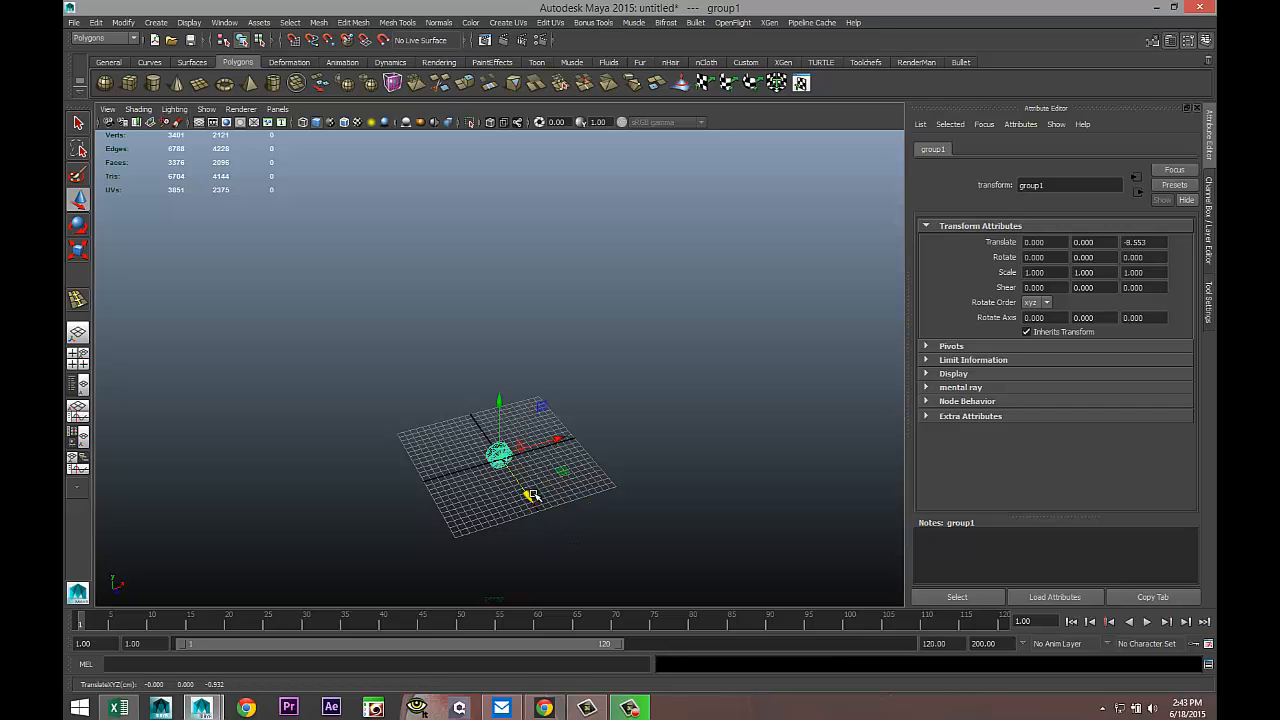
{"action": "left_click", "coordinate": [78, 357]}
{"action": "key", "text": "space"}
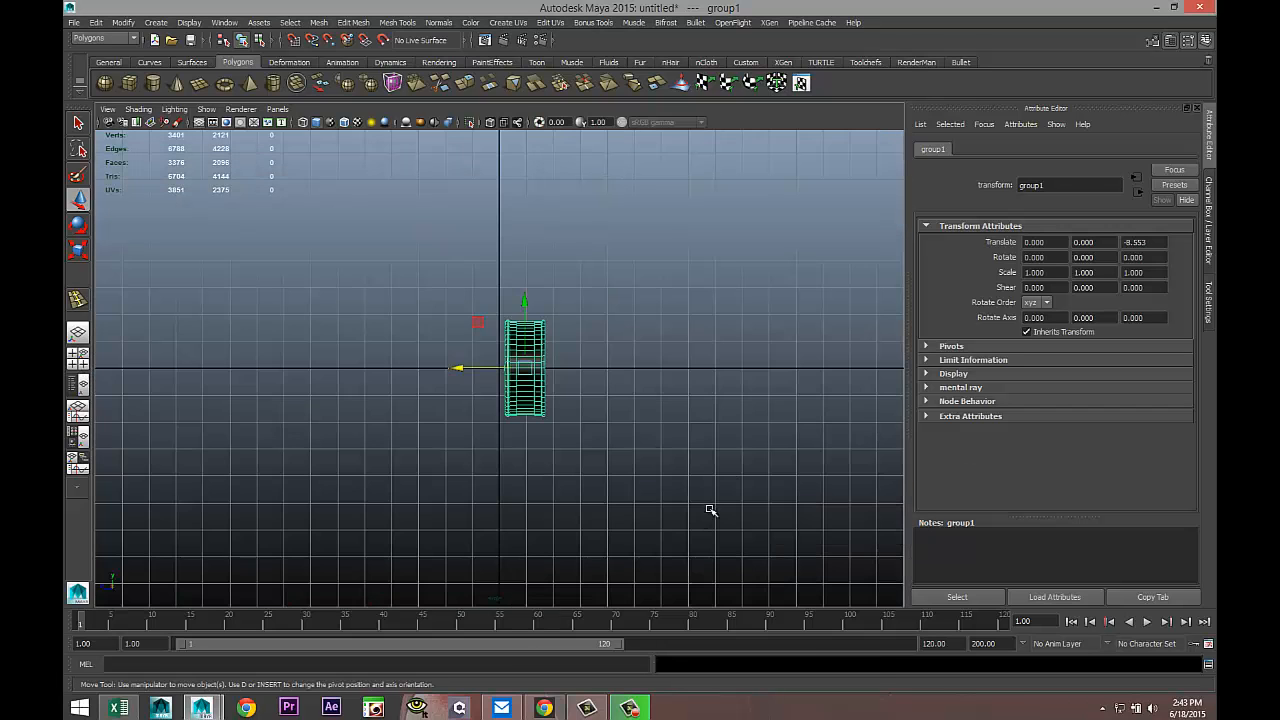
{"action": "left_click_drag", "start_coordinate": [525, 303], "coordinate": [520, 255]}
{"action": "left_click_drag", "start_coordinate": [456, 319], "coordinate": [431, 315]}
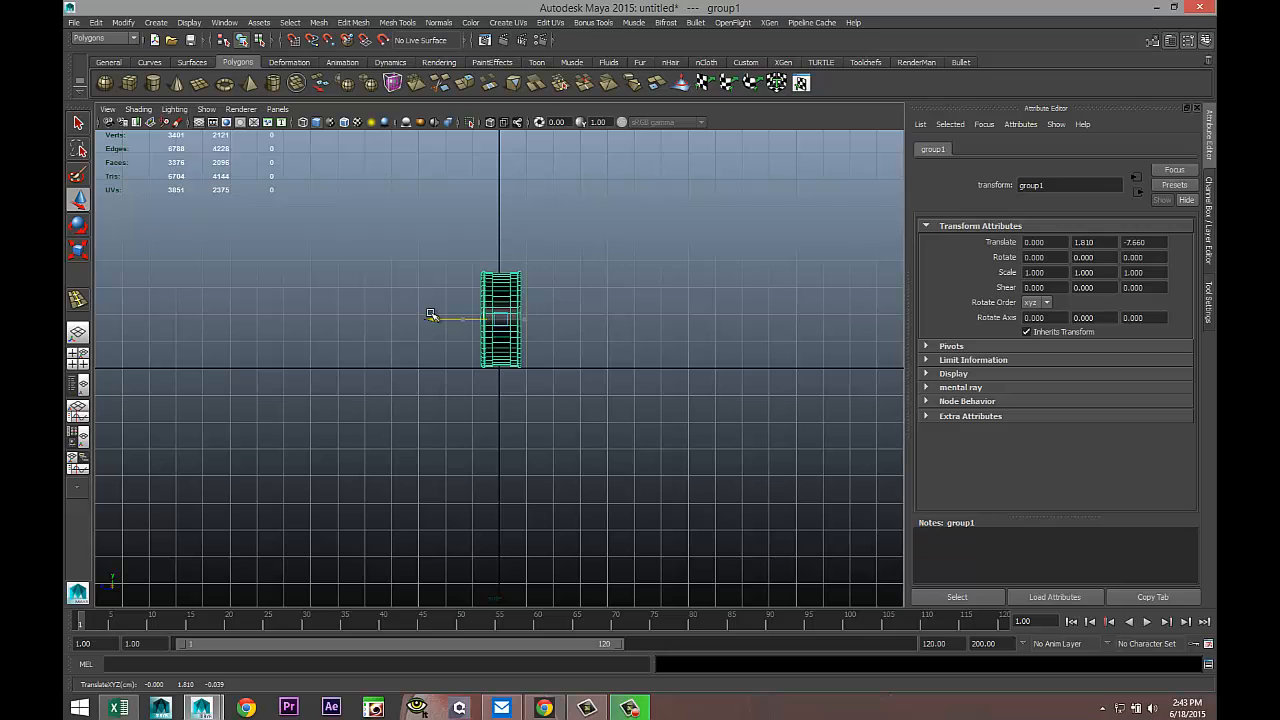
In the front view, rotate the rim group about 1.7° around Z and lower it to about Y 1.786
{"action": "left_click", "coordinate": [78, 358]}
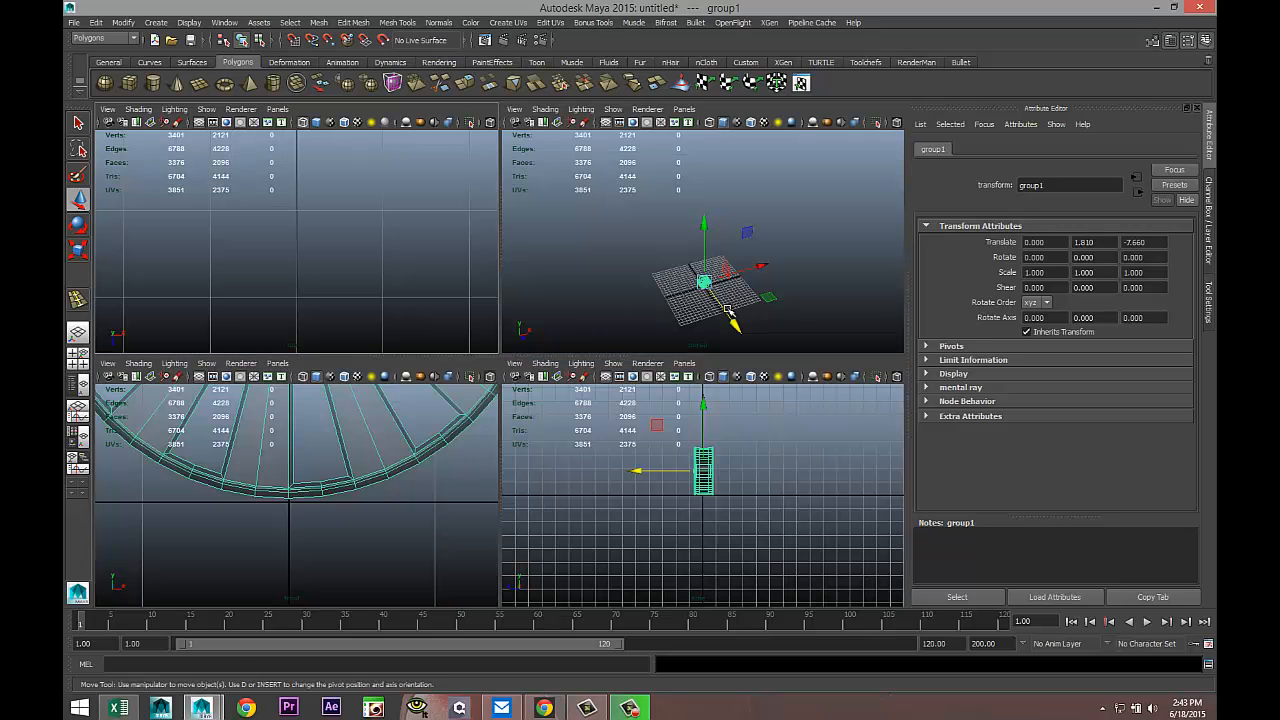
{"action": "key", "text": "space"}
{"action": "scroll", "coordinate": [606, 345], "scroll_direction": "down", "scroll_amount": 4}
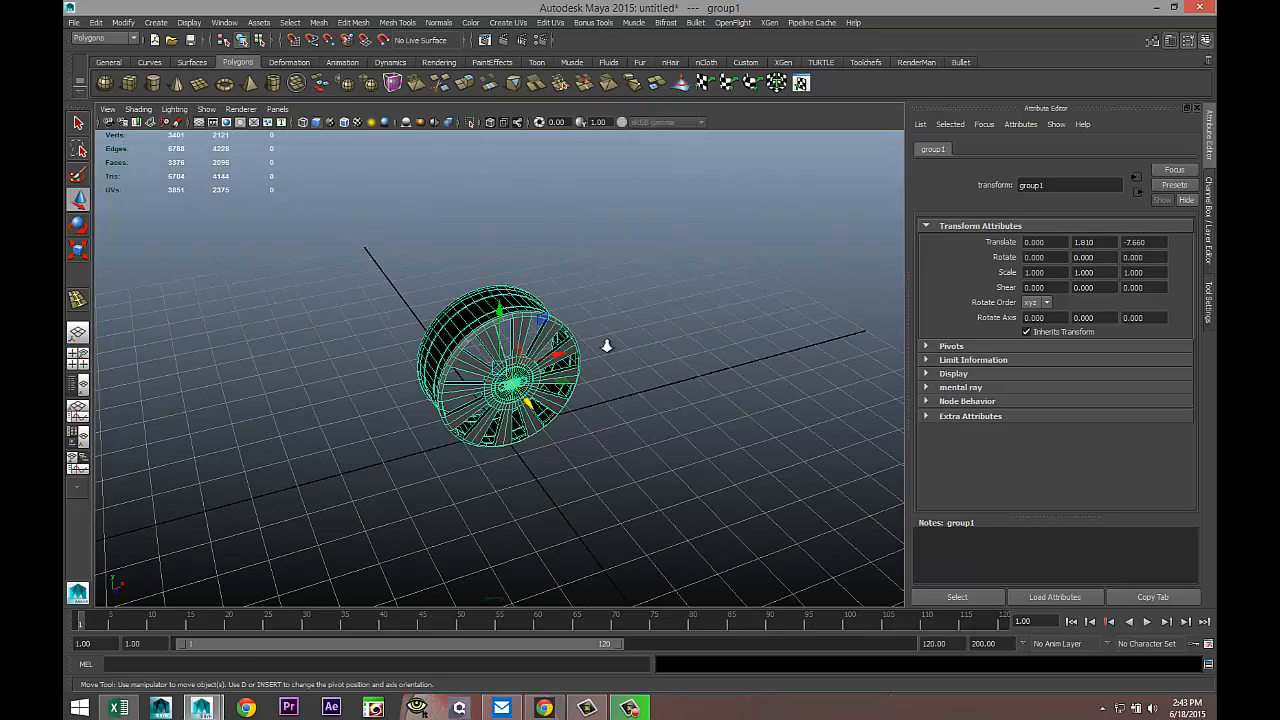
{"action": "scroll", "coordinate": [612, 355], "scroll_direction": "up", "scroll_amount": 6}
{"action": "mouse_move", "coordinate": [633, 404]}
{"action": "left_mouse_down", "text": "alt"}
{"action": "mouse_move", "coordinate": [671, 383]}
{"action": "mouse_move", "coordinate": [635, 394]}
{"action": "left_mouse_up", "text": "alt"}
{"action": "left_click", "coordinate": [76, 362]}
{"action": "key", "text": "space"}
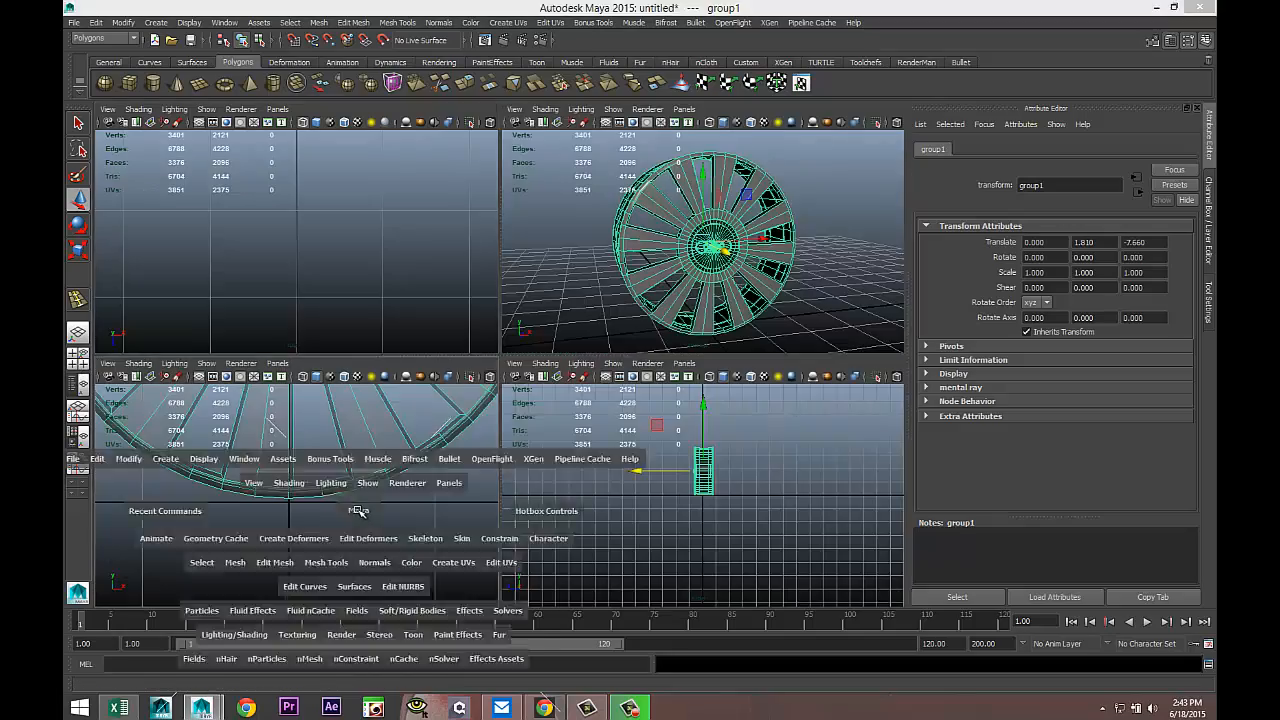
{"action": "scroll", "coordinate": [474, 466], "scroll_direction": "down", "scroll_amount": 3}
{"action": "scroll", "coordinate": [474, 466], "scroll_direction": "up", "scroll_amount": 3}
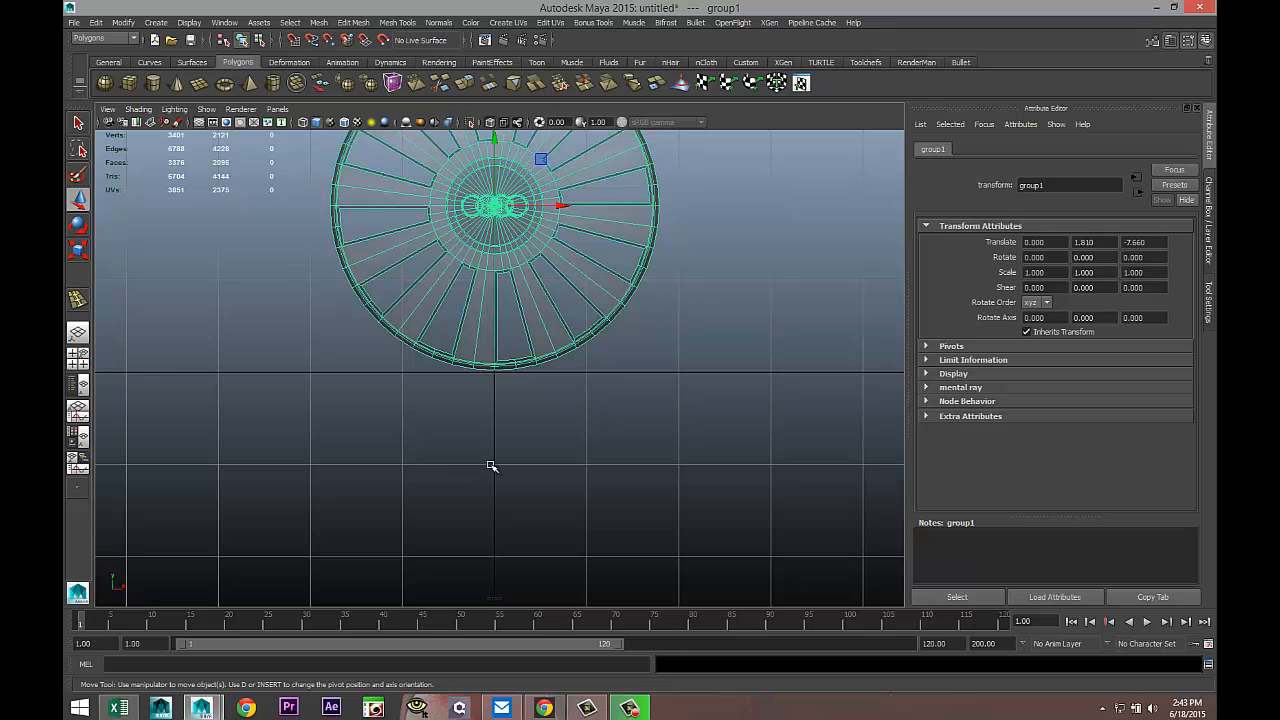
{"action": "middle_click_drag", "start_coordinate": [610, 390], "coordinate": [634, 491], "text": "alt"}
{"action": "scroll", "coordinate": [638, 490], "scroll_direction": "up", "scroll_amount": 2}
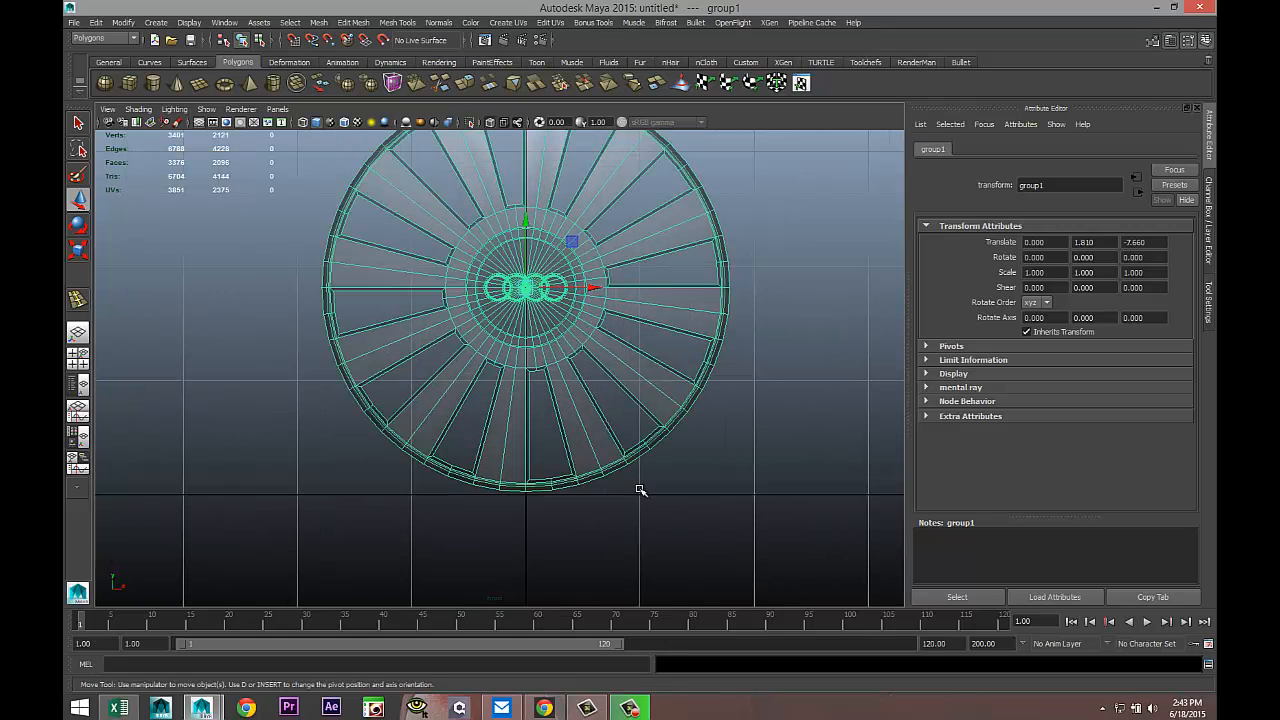
{"action": "key", "text": "e"}
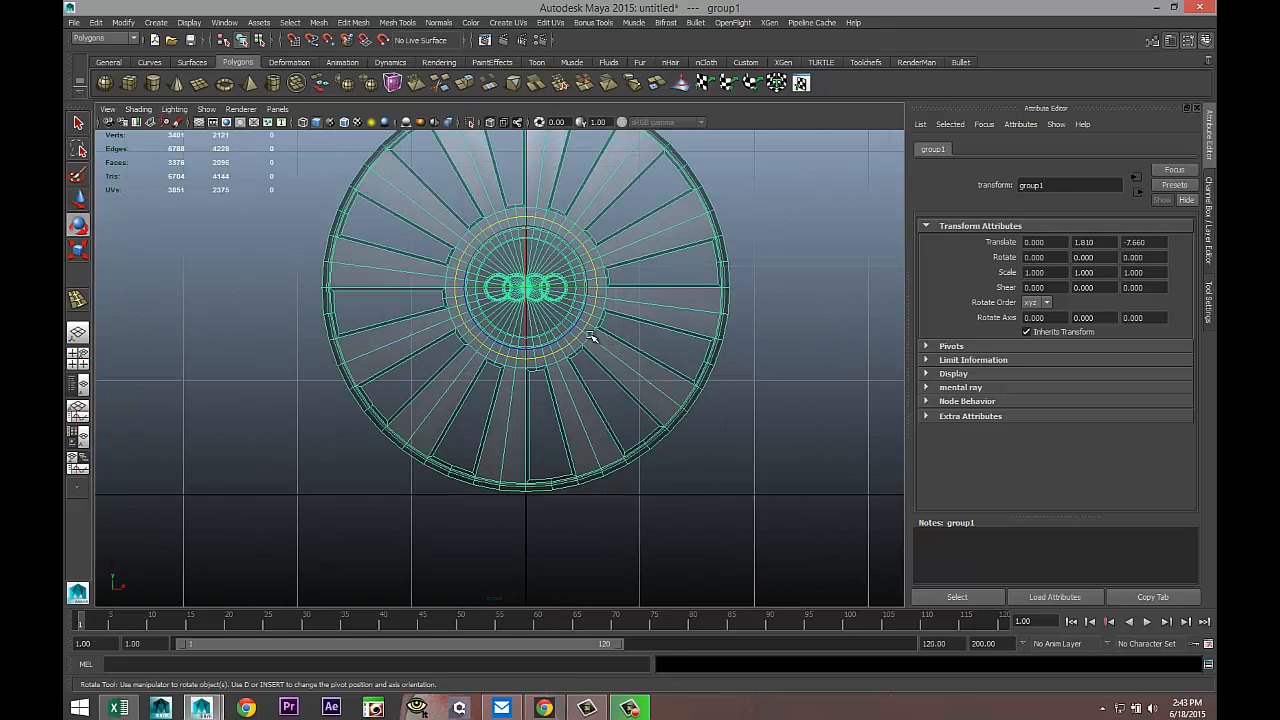
{"action": "left_click", "coordinate": [584, 328]}
{"action": "left_click_drag", "start_coordinate": [585, 327], "coordinate": [586, 327]}
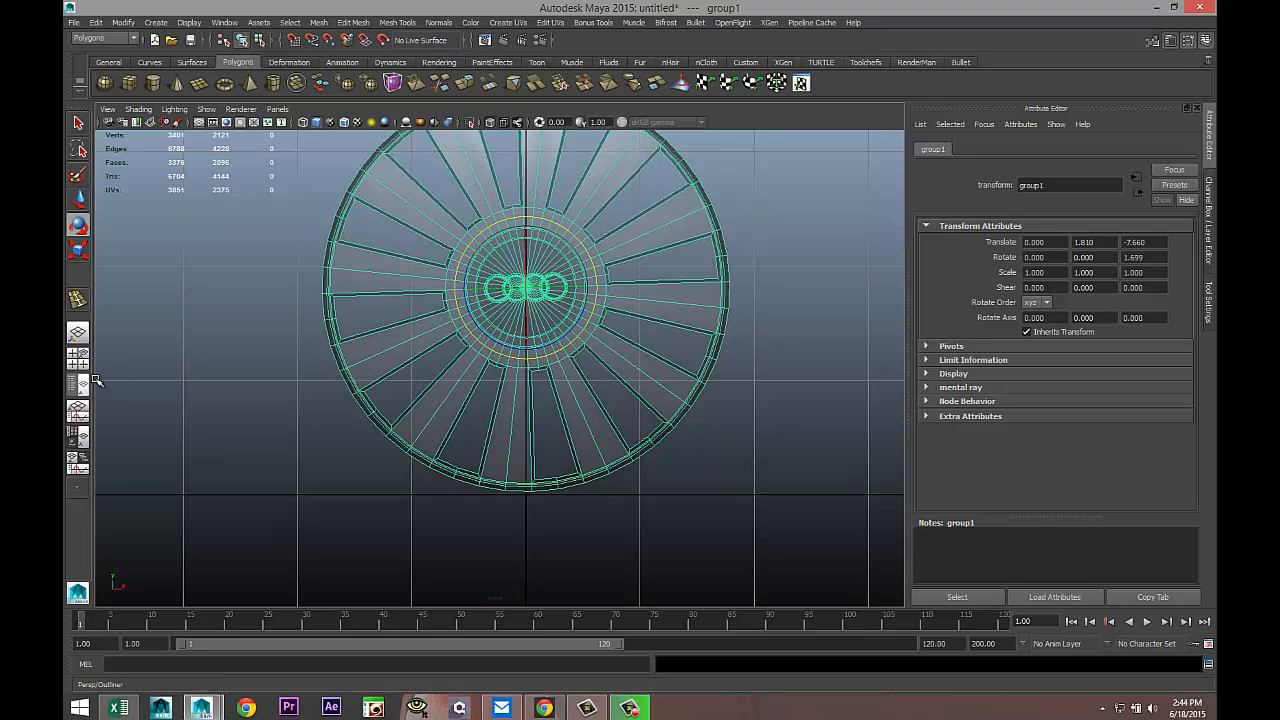
{"action": "key", "text": "w"}
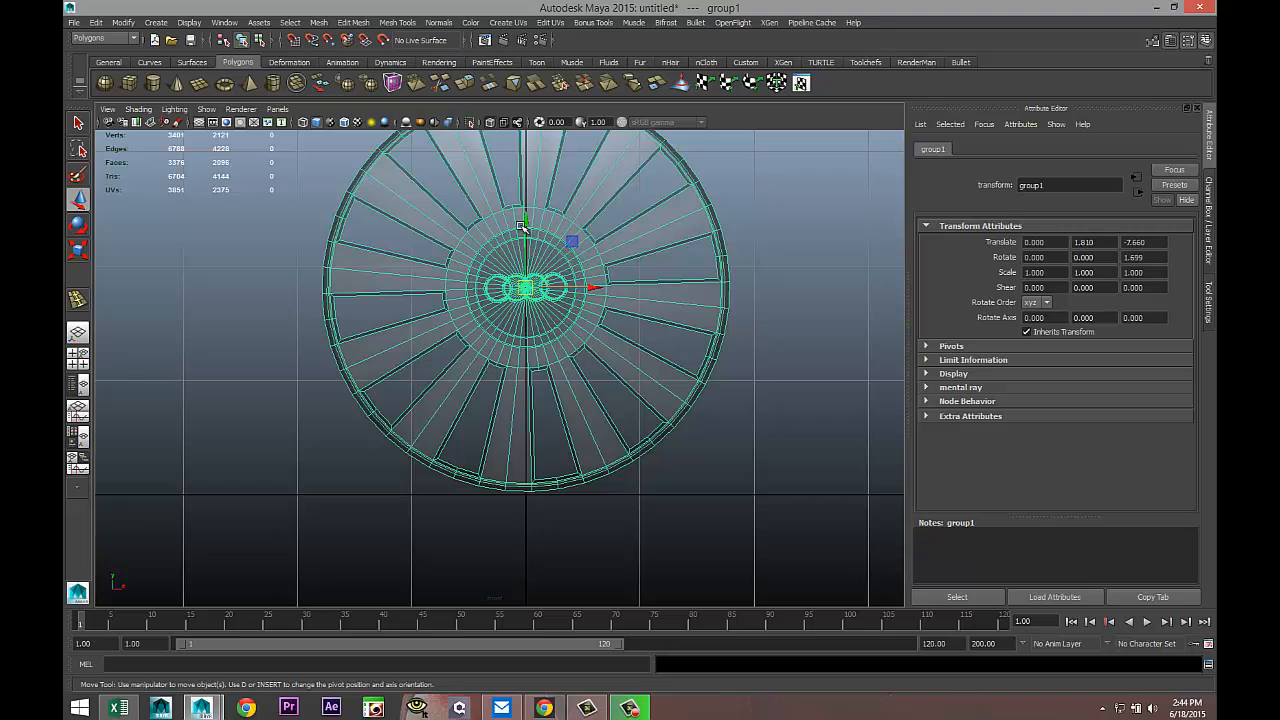
{"action": "left_click_drag", "start_coordinate": [524, 222], "coordinate": [524, 226]}
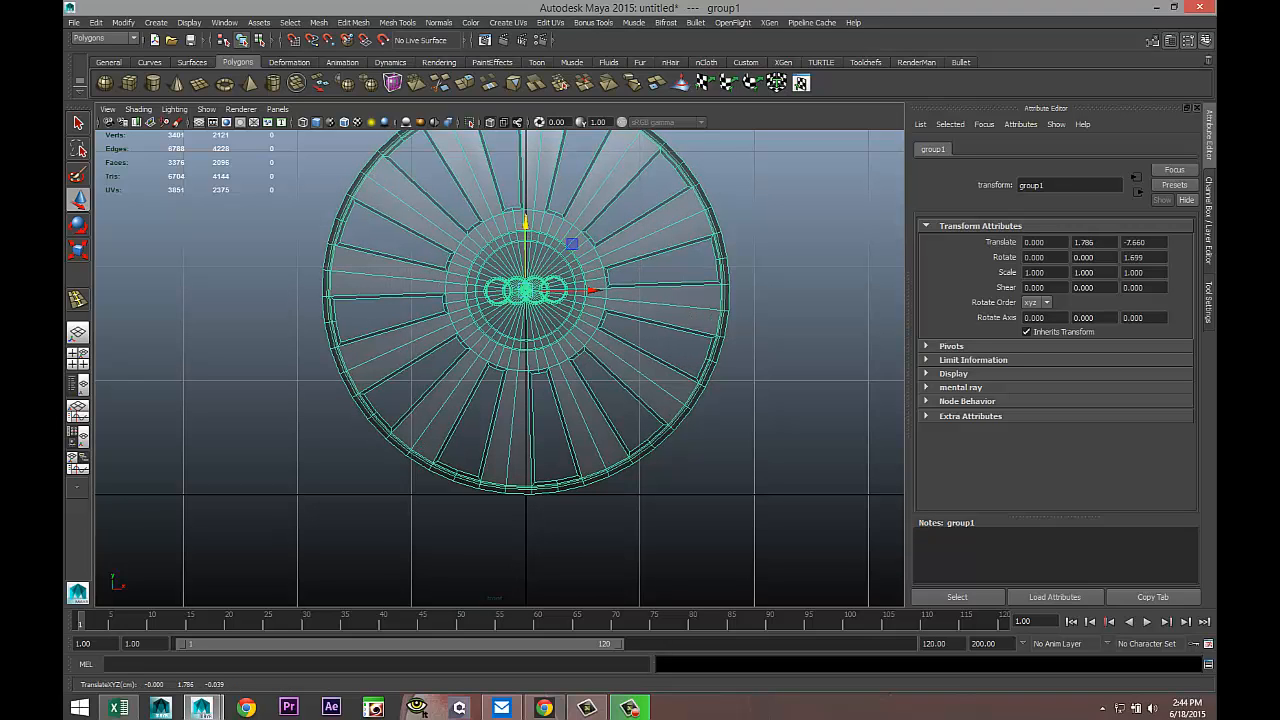
Duplicate the rim group and move the copy forward along Z to about -1.6
{"action": "left_click", "coordinate": [77, 358]}
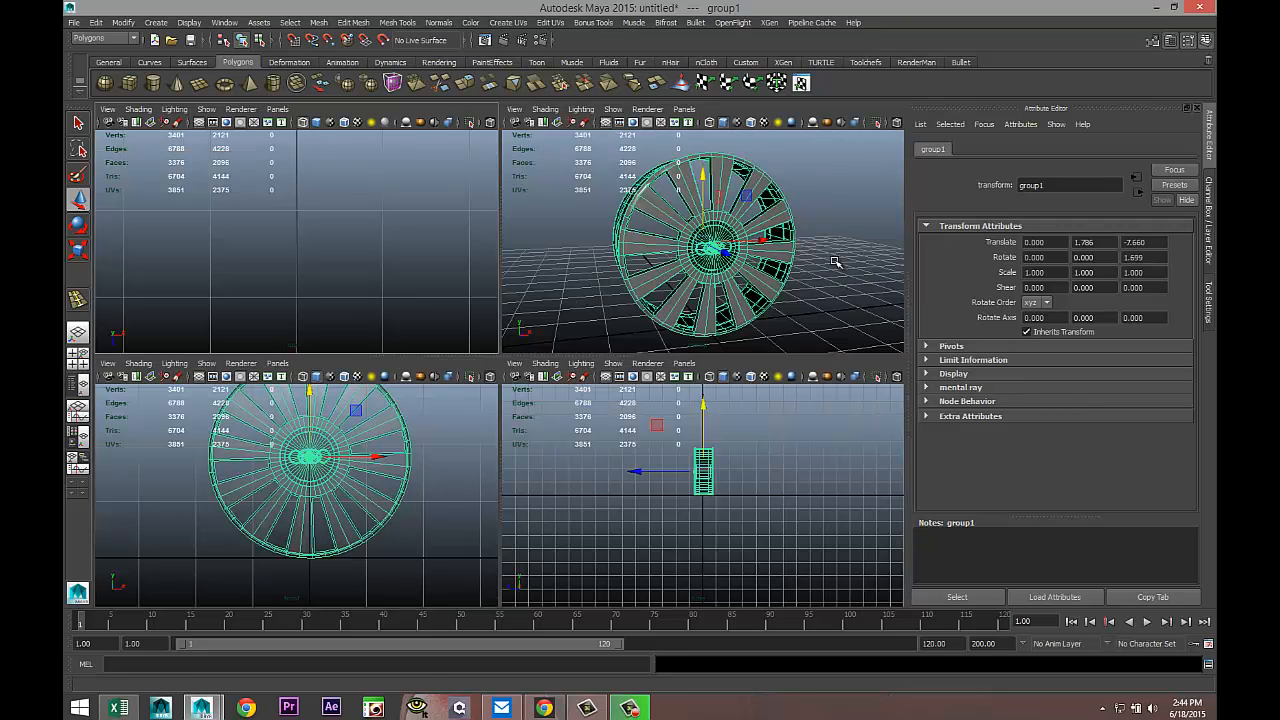
{"action": "key", "text": "space"}
{"action": "scroll", "coordinate": [734, 311], "scroll_direction": "down", "scroll_amount": 8}
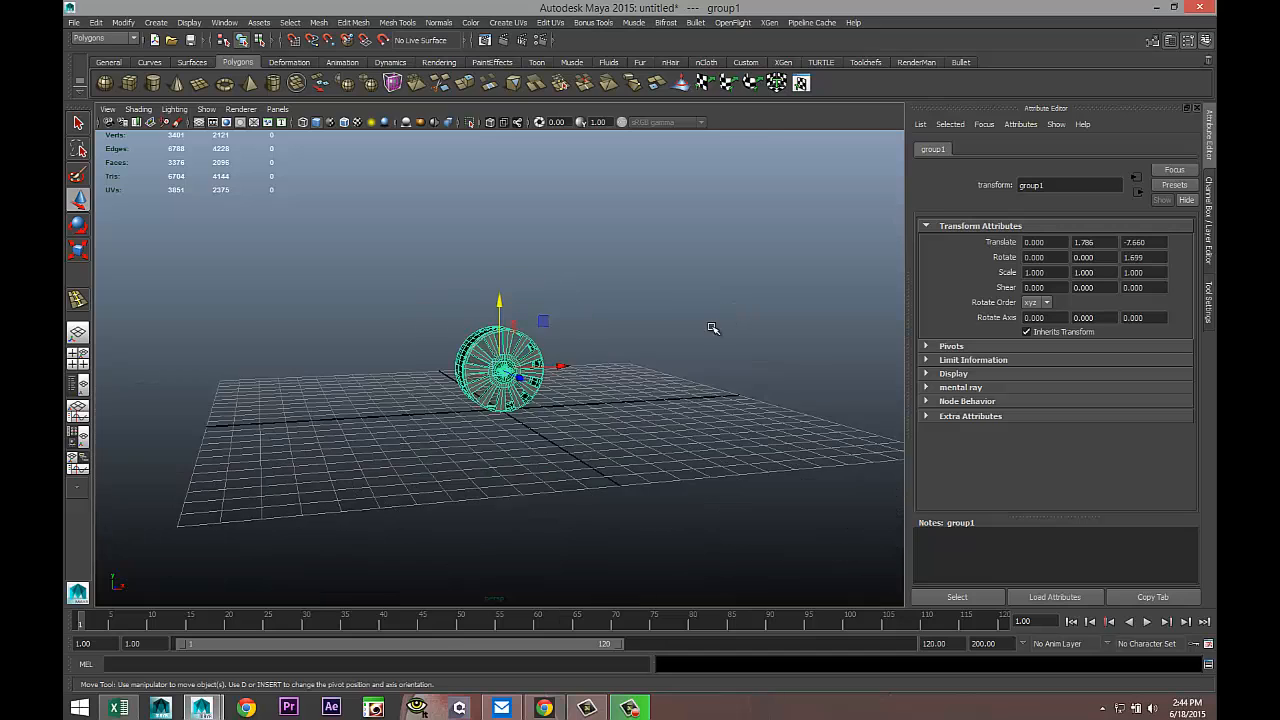
{"action": "left_click_drag", "start_coordinate": [678, 380], "coordinate": [706, 388], "text": "alt"}
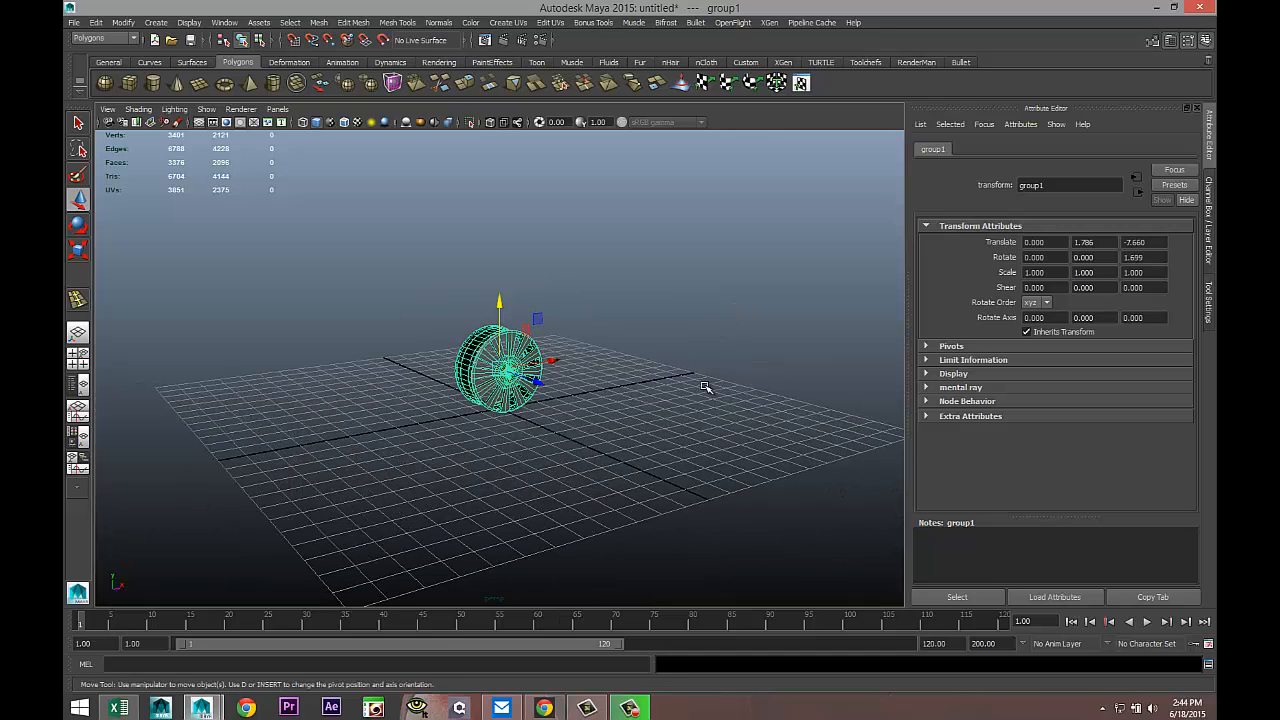
{"action": "key", "text": "ctrl+d"}
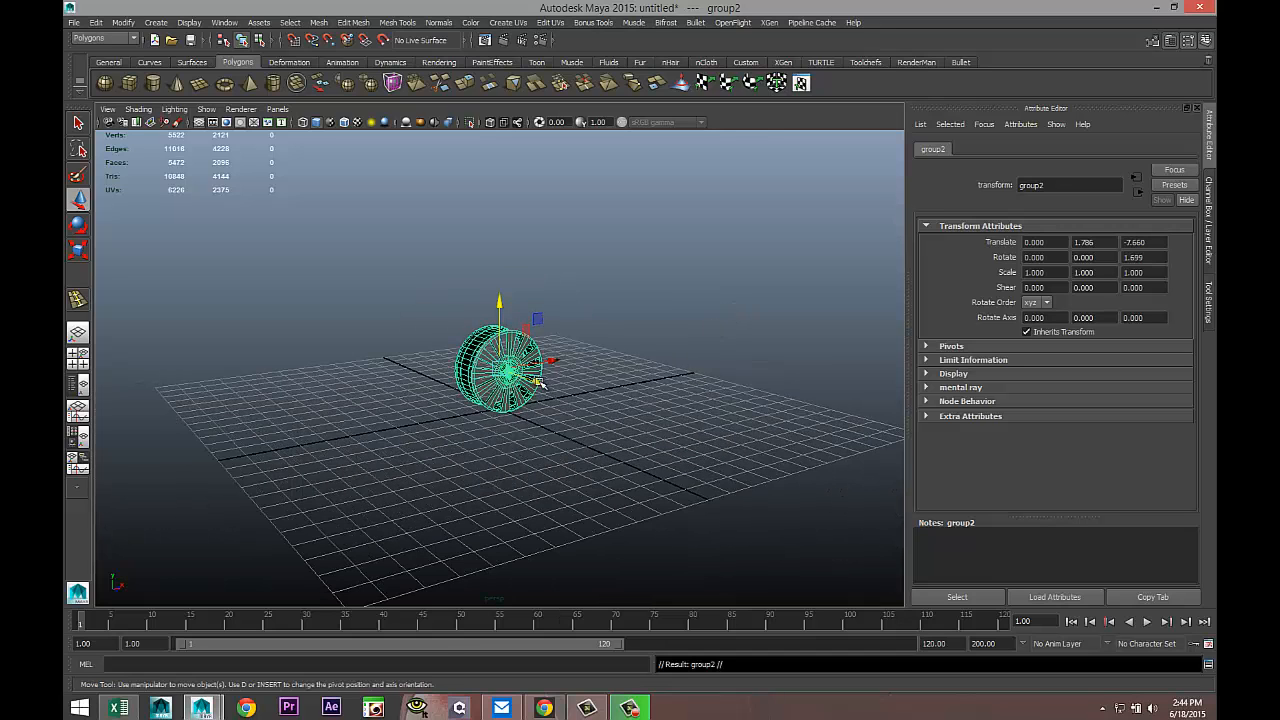
{"action": "left_click_drag", "start_coordinate": [535, 393], "coordinate": [634, 443]}
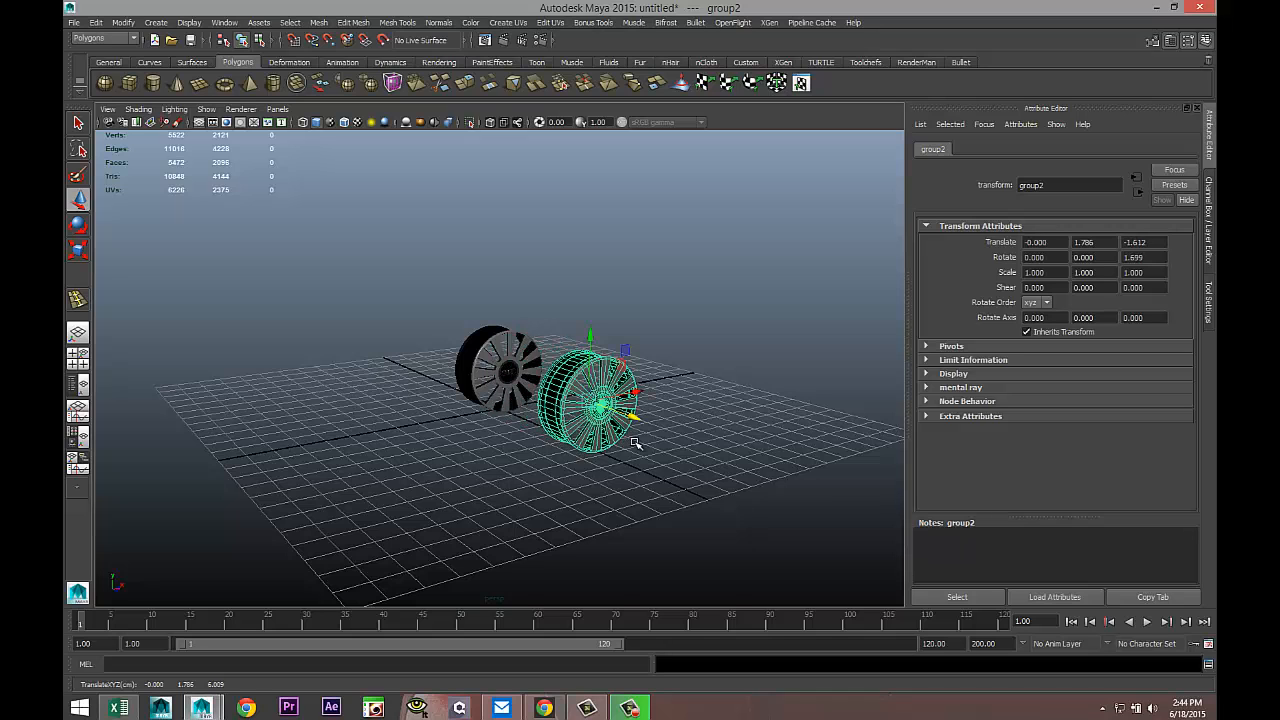
Lay the duplicated rim flat with its face upward by setting its X rotation to -90
{"action": "scroll", "coordinate": [556, 444], "scroll_direction": "up", "scroll_amount": 3}
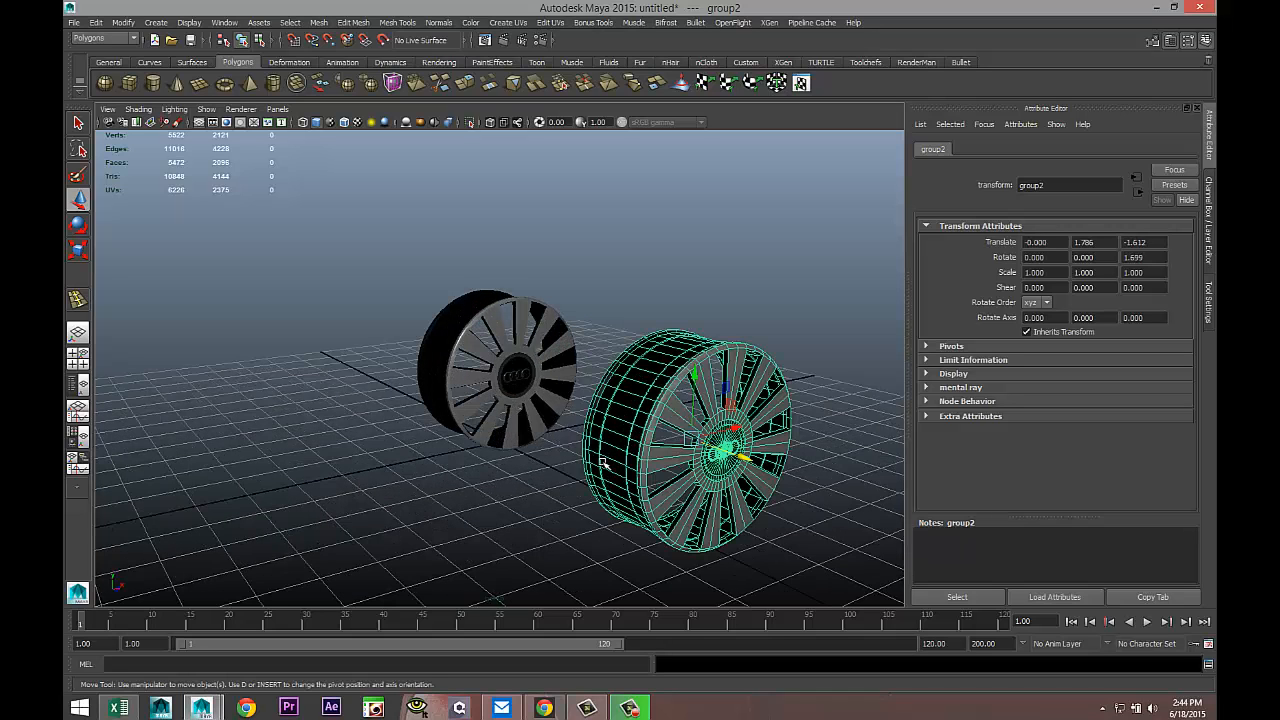
{"action": "key", "text": "e"}
{"action": "left_click_drag", "start_coordinate": [726, 428], "coordinate": [762, 378]}
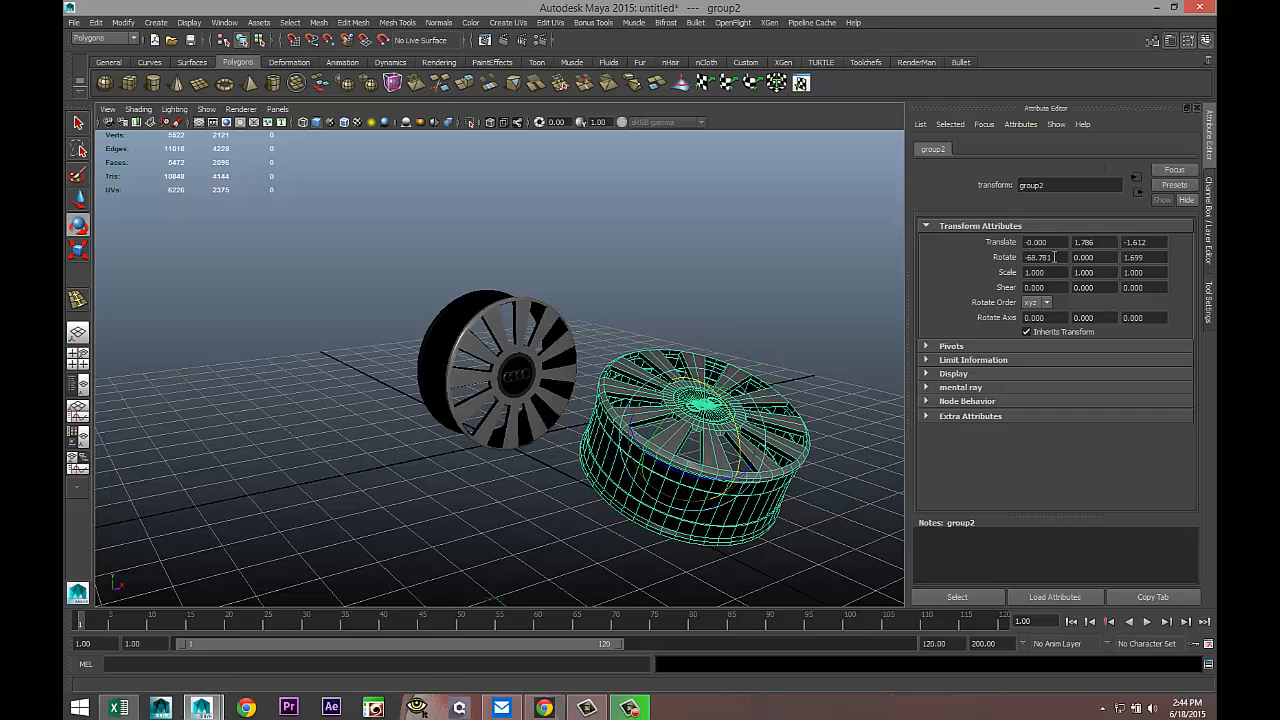
{"action": "left_click_drag", "start_coordinate": [1055, 257], "coordinate": [1021, 258]}
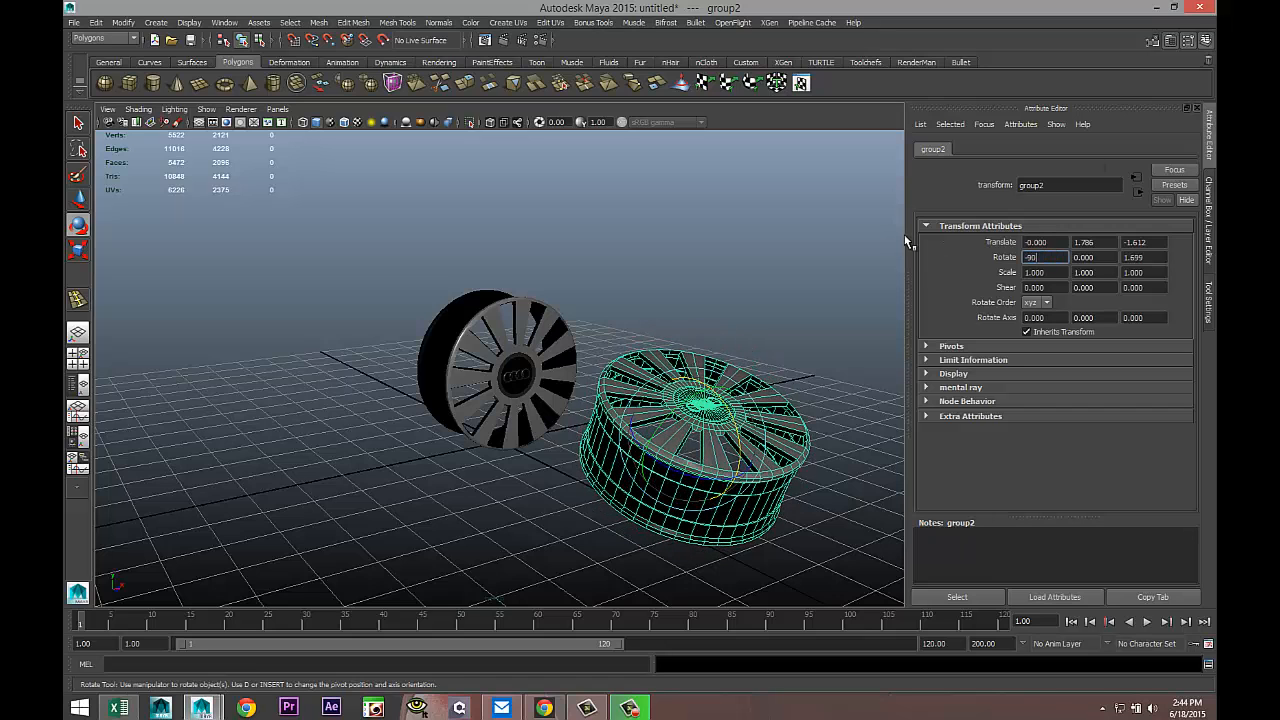
{"action": "type", "text": "-90"}
{"action": "key", "text": "Return"}
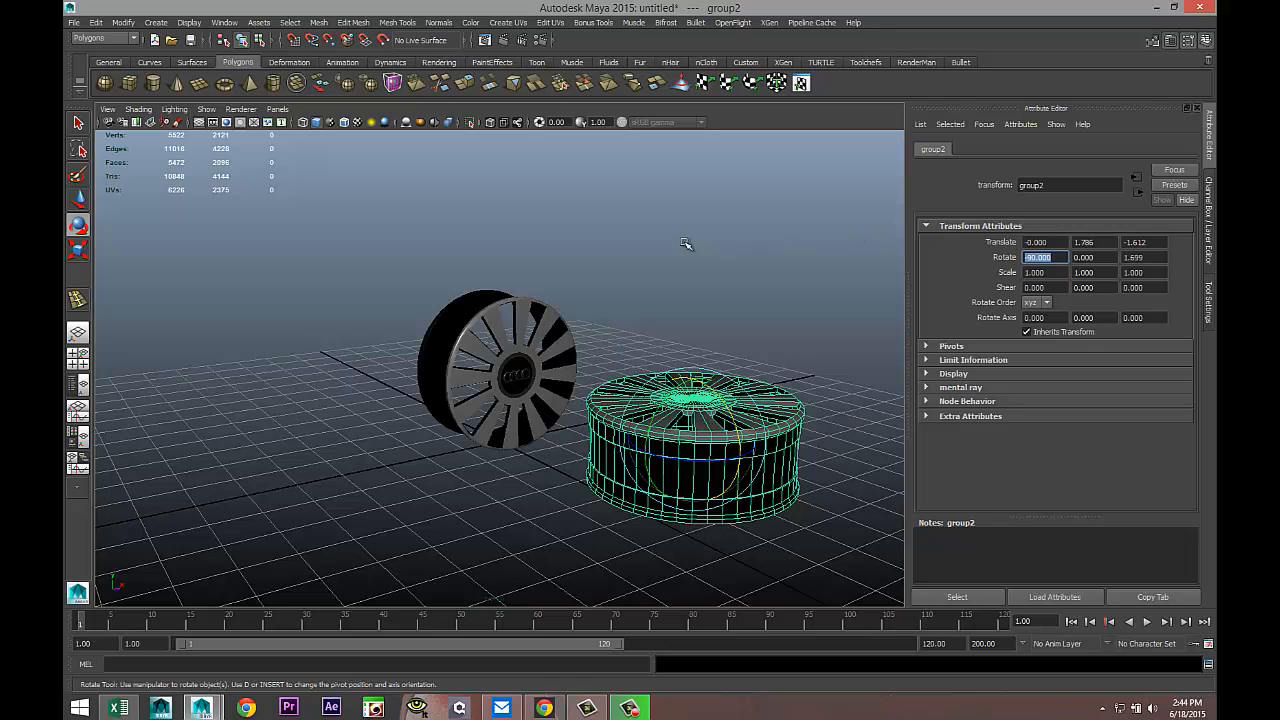
In the side view, lower the flat rim copy to rest on the ground, at about Y 0.792
{"action": "left_click", "coordinate": [77, 358]}
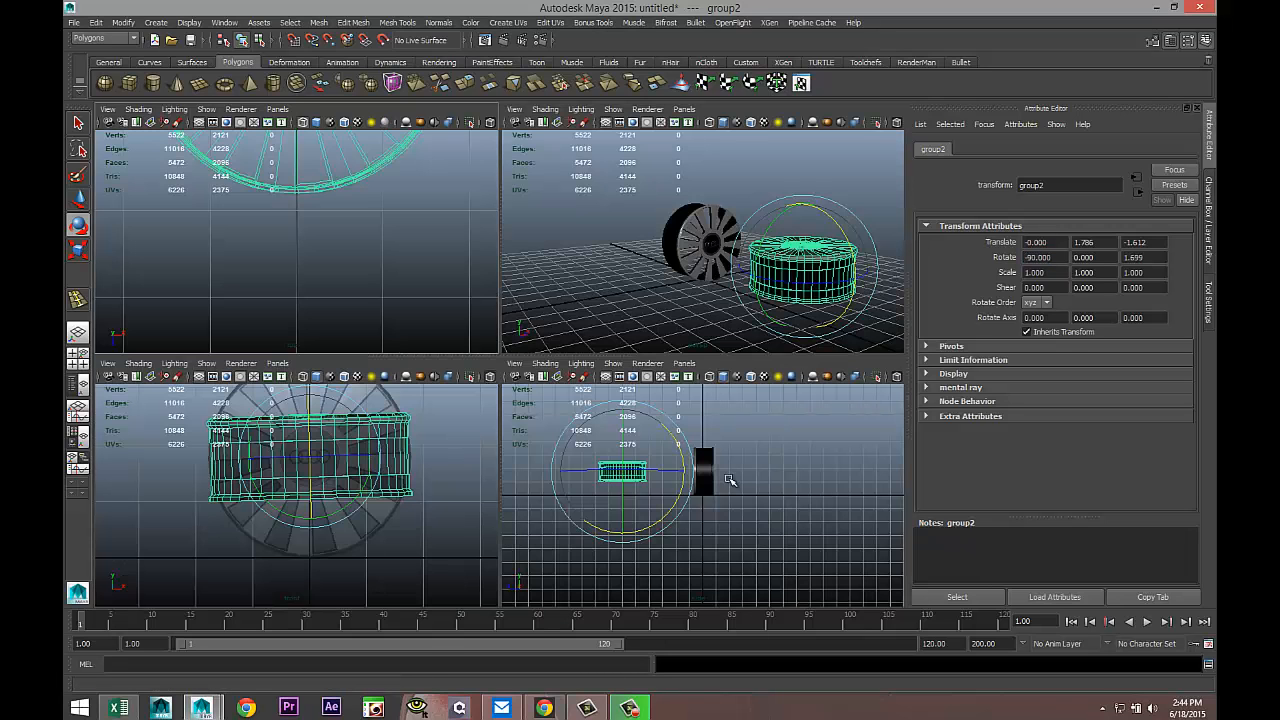
{"action": "key", "text": "space"}
{"action": "key", "text": "w"}
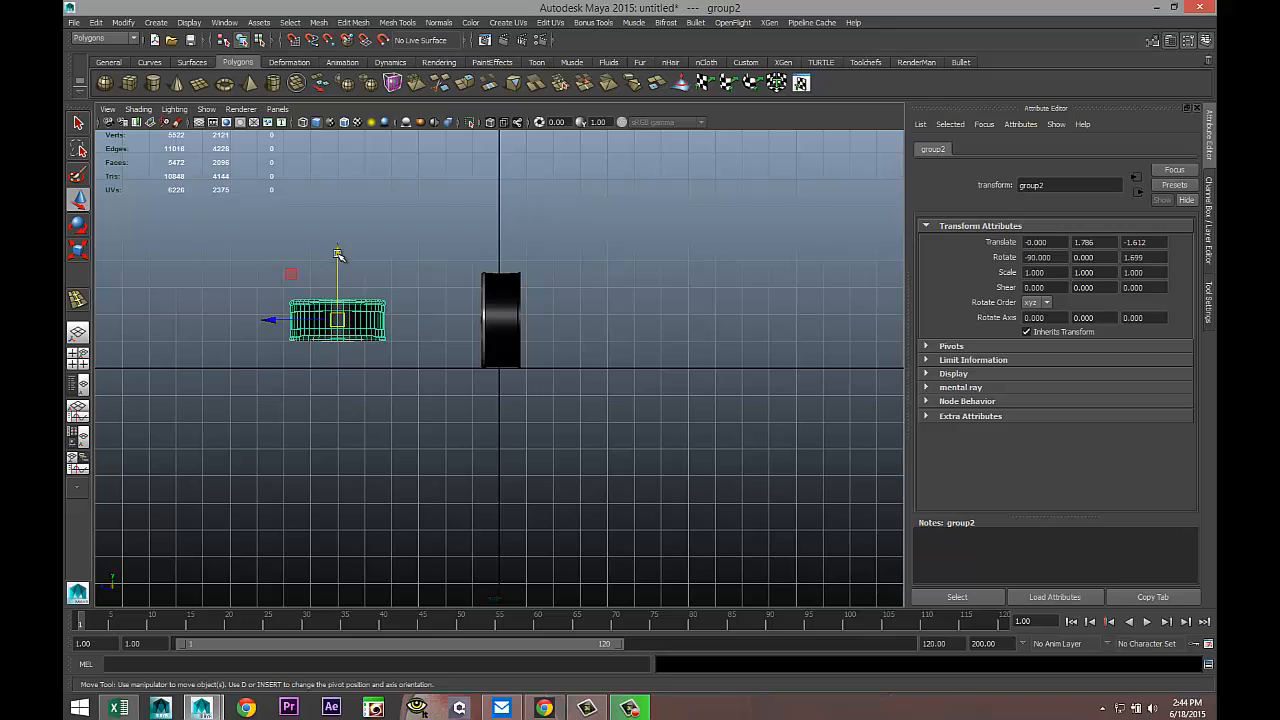
{"action": "left_click_drag", "start_coordinate": [338, 255], "coordinate": [338, 284]}
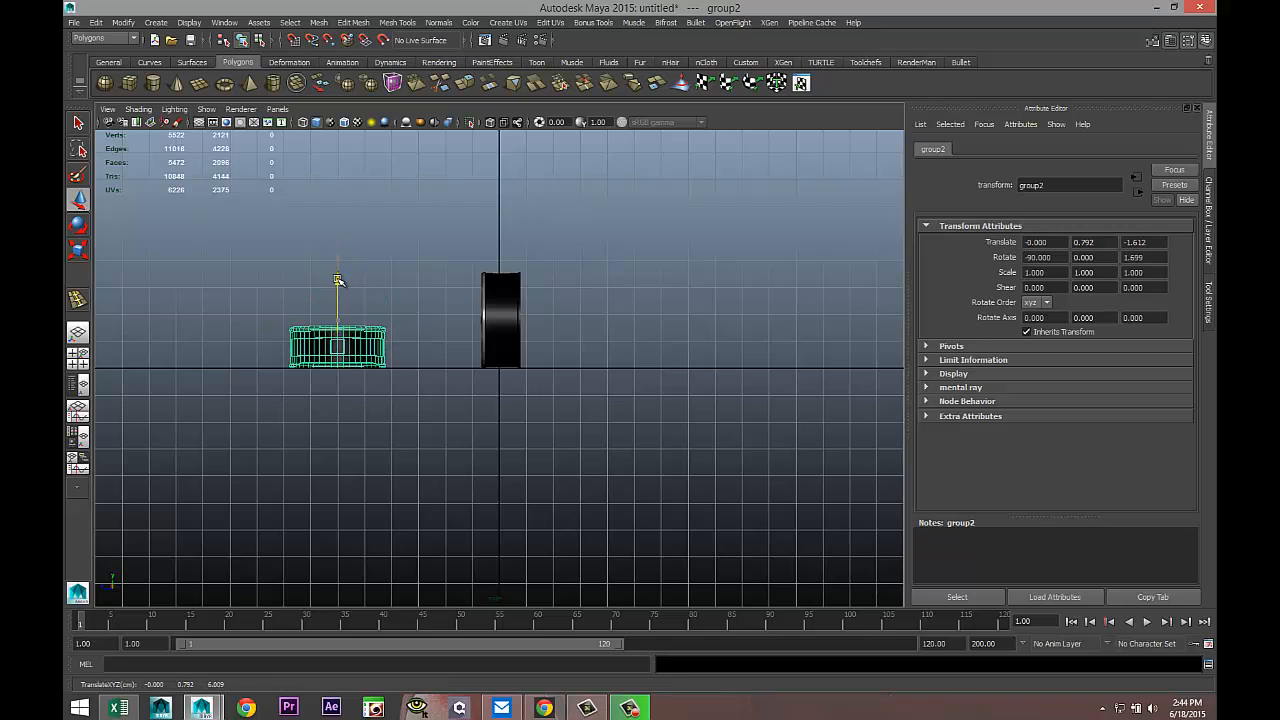
In the perspective view, move the flat rim copy beside the upright rim, at about X 4.02 and Z -6.63
{"action": "left_click", "coordinate": [80, 359]}
{"action": "key", "text": "space"}
{"action": "left_click_drag", "start_coordinate": [521, 340], "coordinate": [518, 380], "text": "alt"}
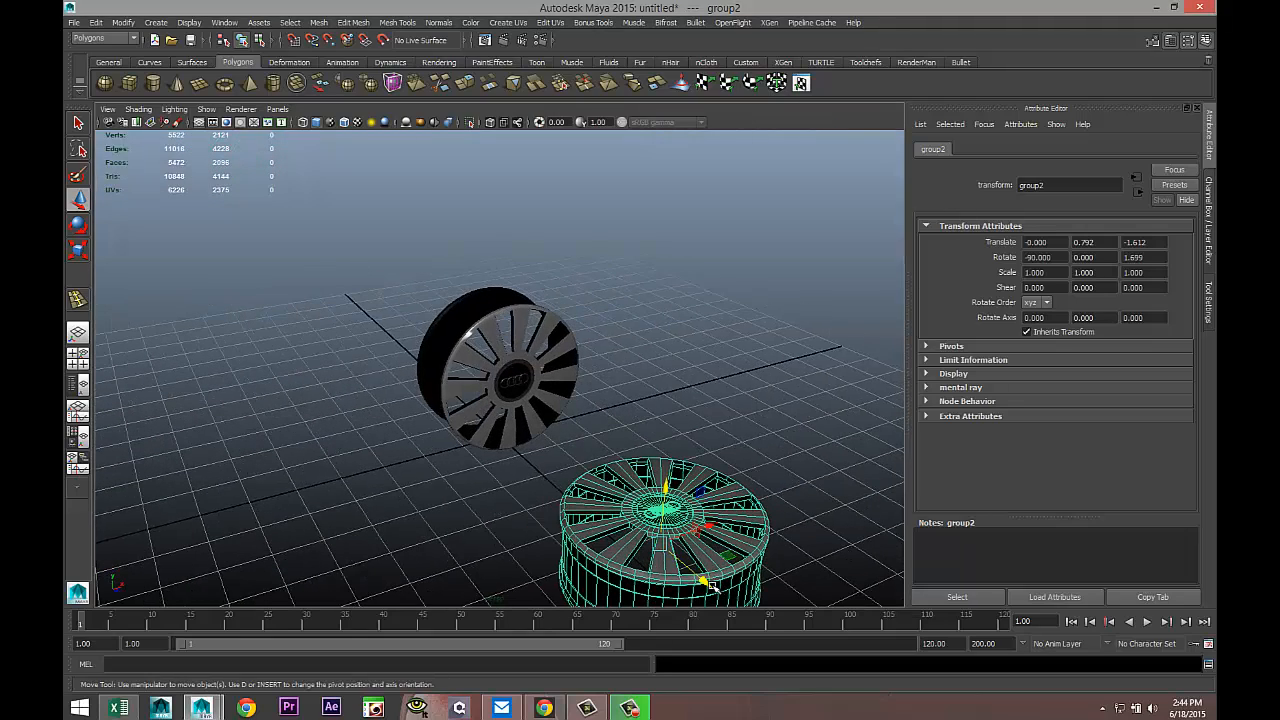
{"action": "left_click_drag", "start_coordinate": [712, 588], "coordinate": [553, 452]}
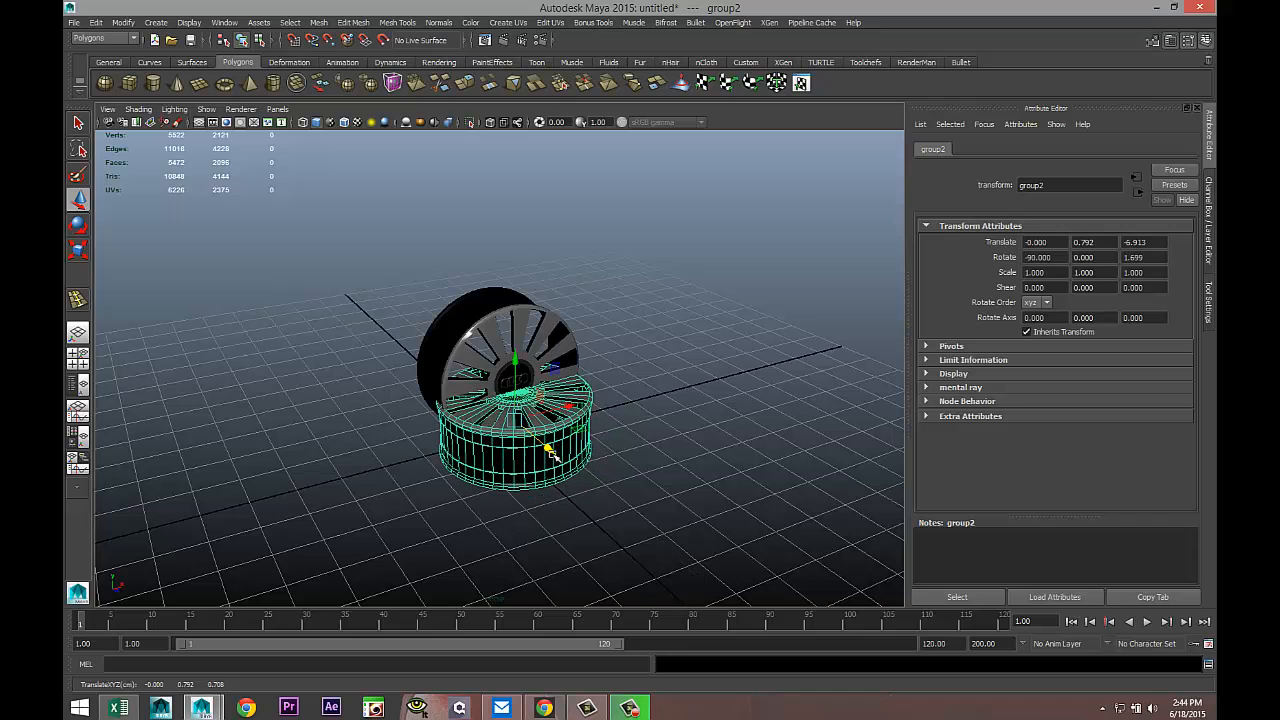
{"action": "left_click_drag", "start_coordinate": [568, 405], "coordinate": [700, 416]}
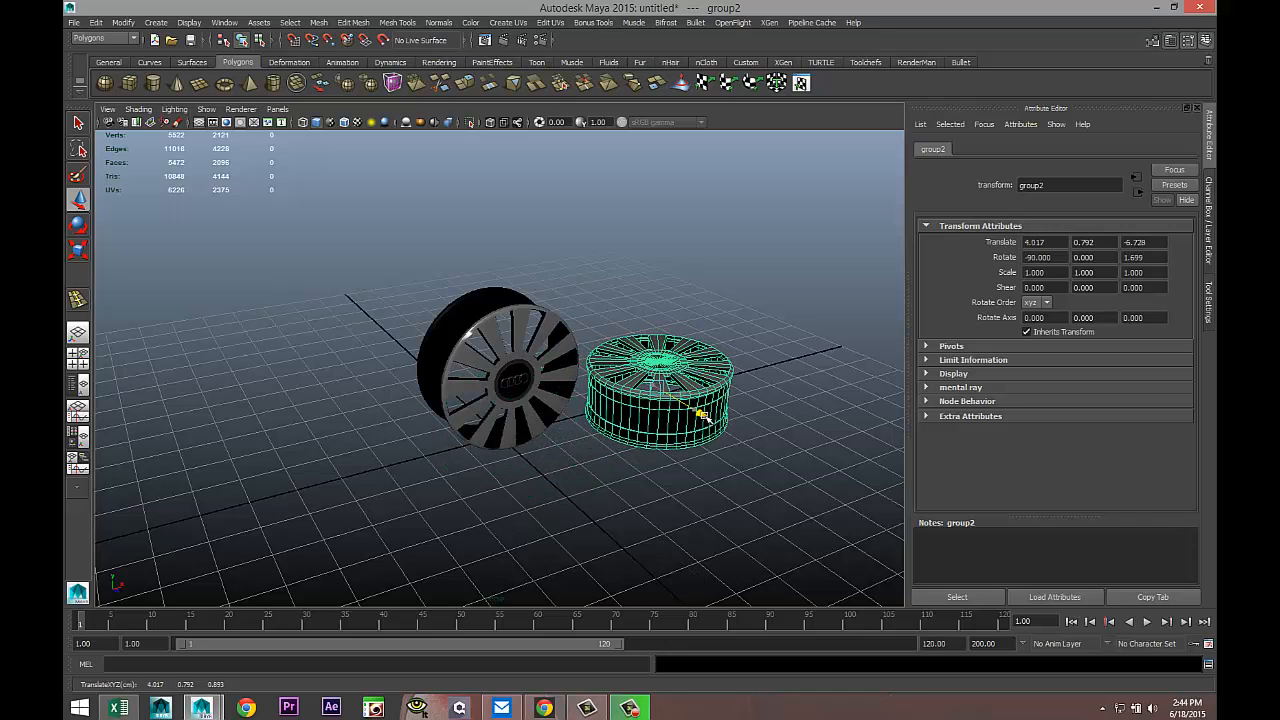
Show the perspective camera's resolution gate and frame both rims large inside it
{"action": "left_click_drag", "start_coordinate": [703, 469], "coordinate": [723, 486], "text": "alt"}
{"action": "scroll", "coordinate": [726, 484], "scroll_direction": "up", "scroll_amount": 3}
{"action": "middle_click_drag", "start_coordinate": [735, 488], "coordinate": [646, 477], "text": "alt"}
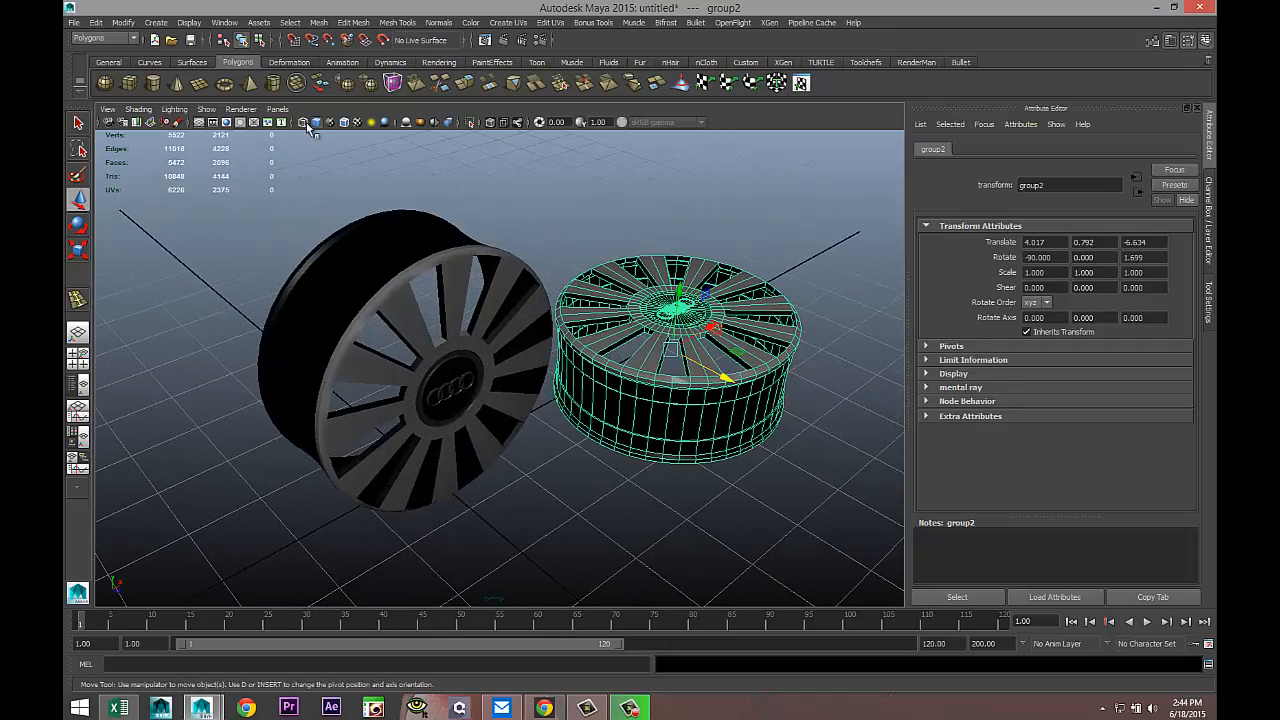
{"action": "left_click", "coordinate": [227, 122]}
{"action": "scroll", "coordinate": [570, 376], "scroll_direction": "up", "scroll_amount": 4}
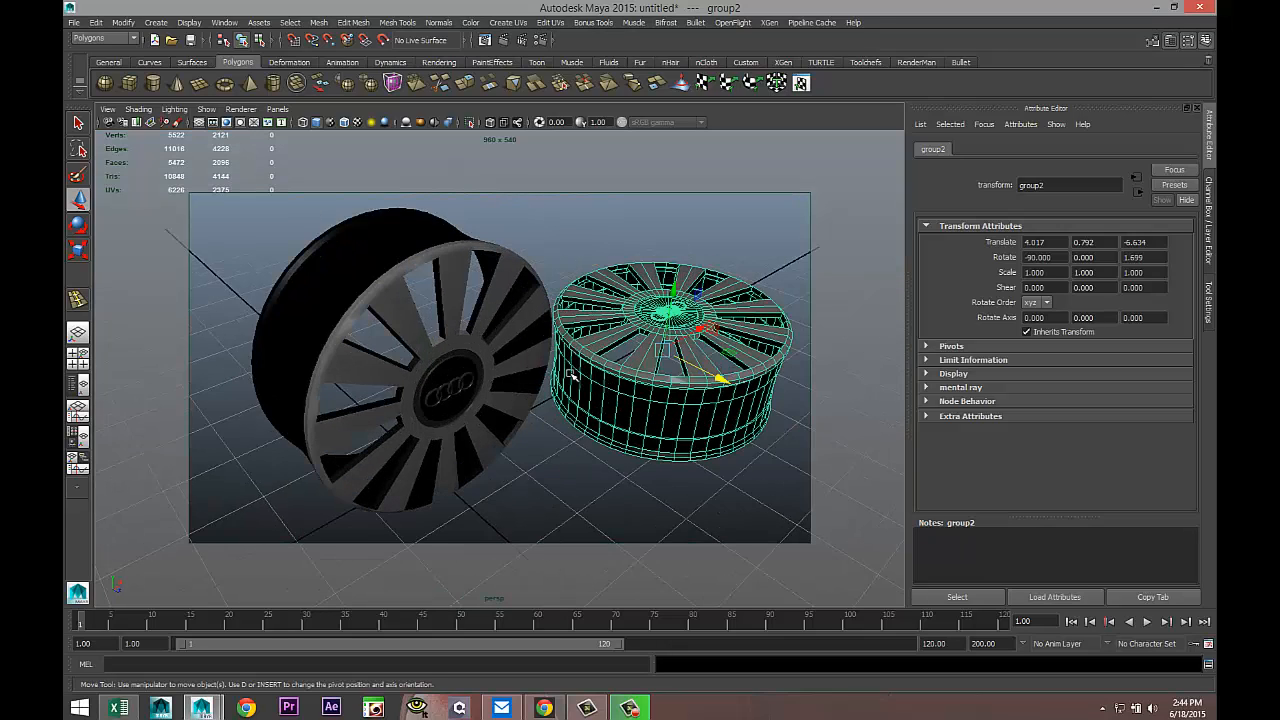
{"action": "left_click_drag", "start_coordinate": [580, 388], "coordinate": [542, 420], "text": "alt"}
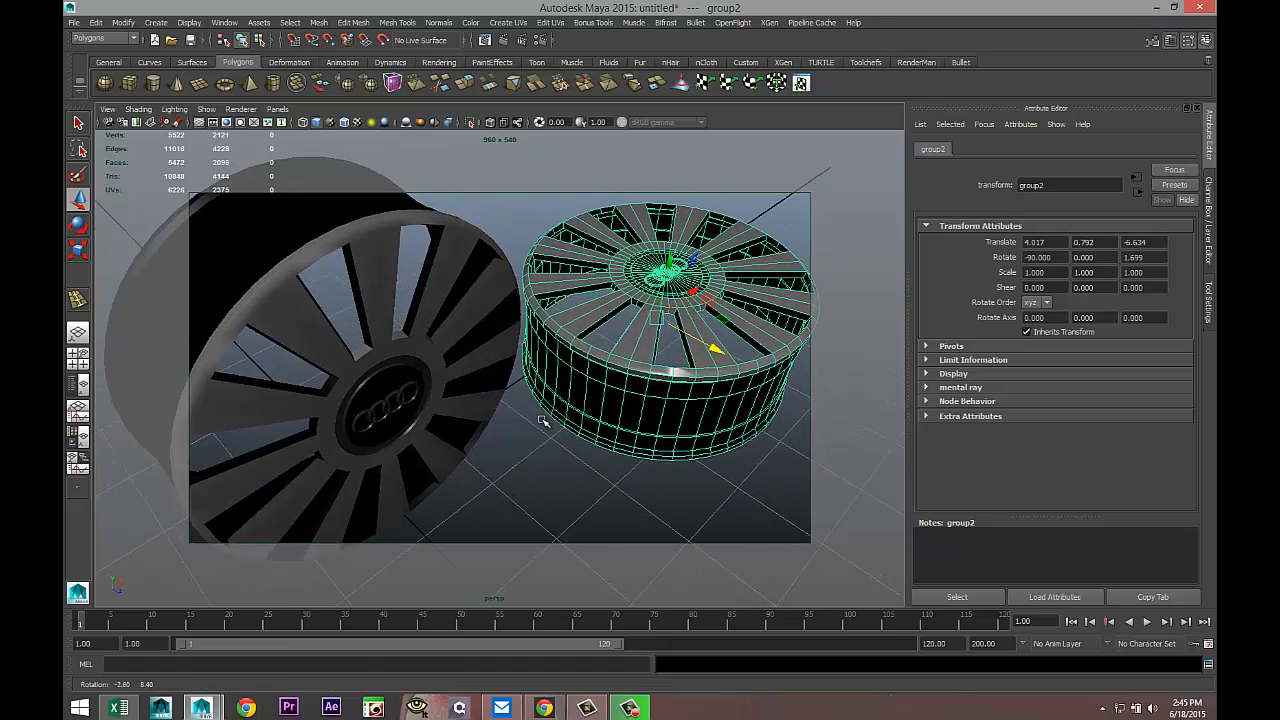
{"action": "middle_click_drag", "start_coordinate": [547, 411], "coordinate": [541, 410], "text": "alt"}
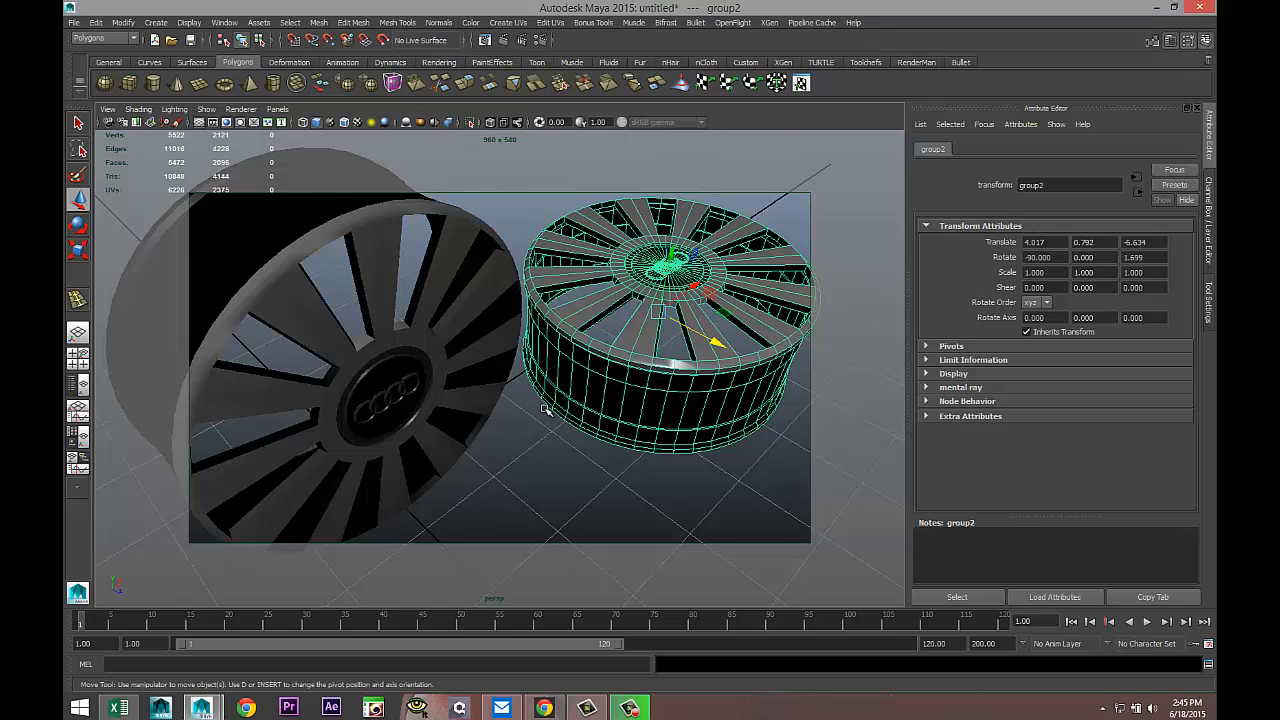
{"action": "scroll", "coordinate": [542, 406], "scroll_direction": "down", "scroll_amount": 2}
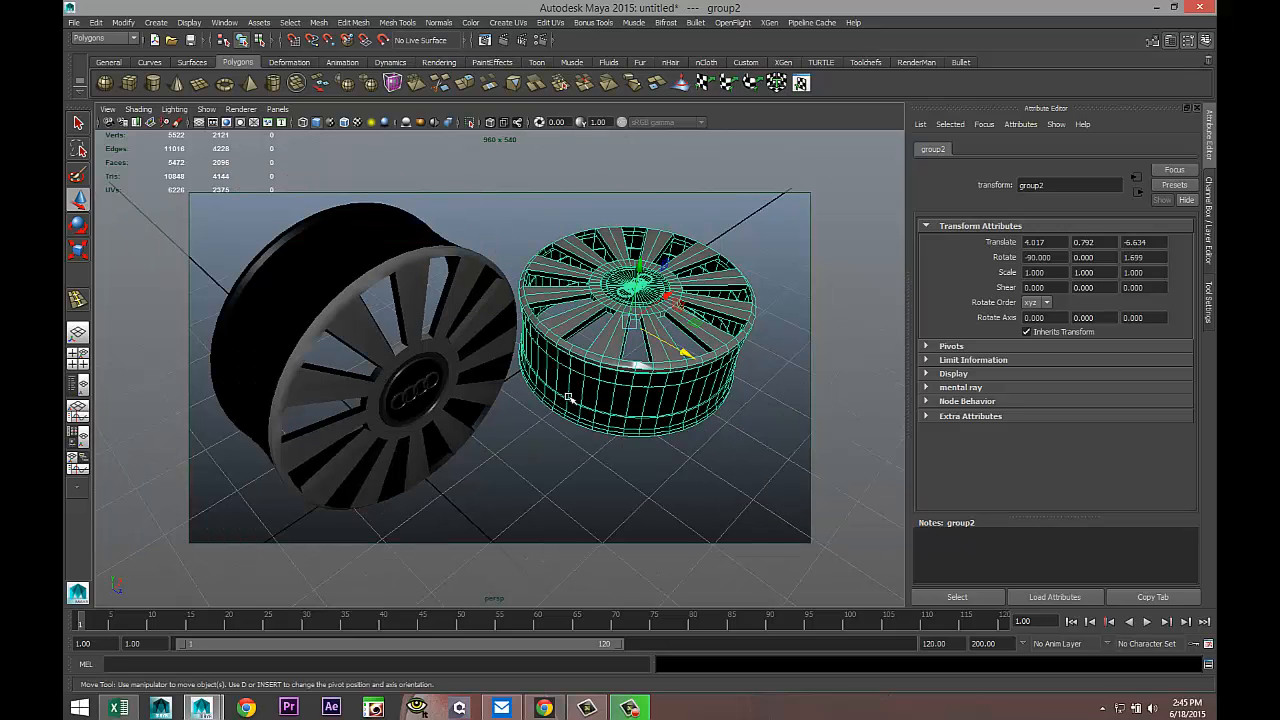
Bookmark the framed perspective camera view in the Bookmark Editor
{"action": "left_click", "coordinate": [107, 109]}
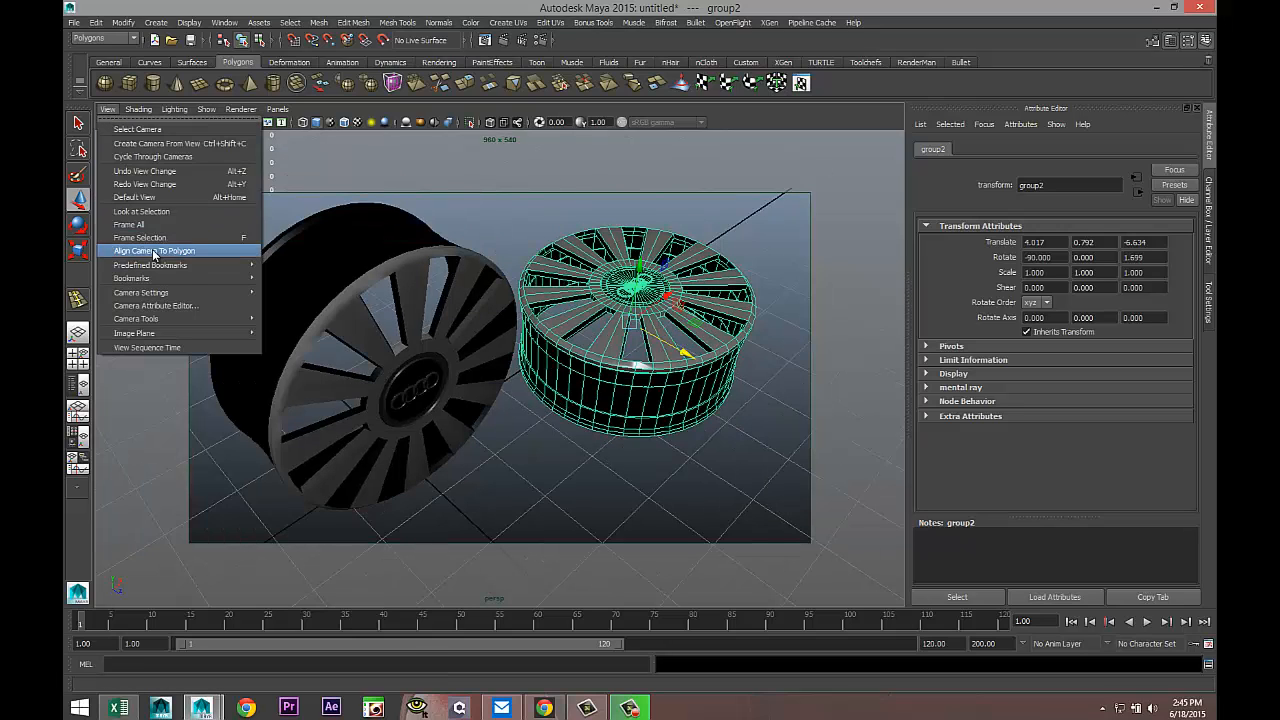
{"action": "mouse_move", "coordinate": [208, 280]}
{"action": "left_click", "coordinate": [305, 278]}
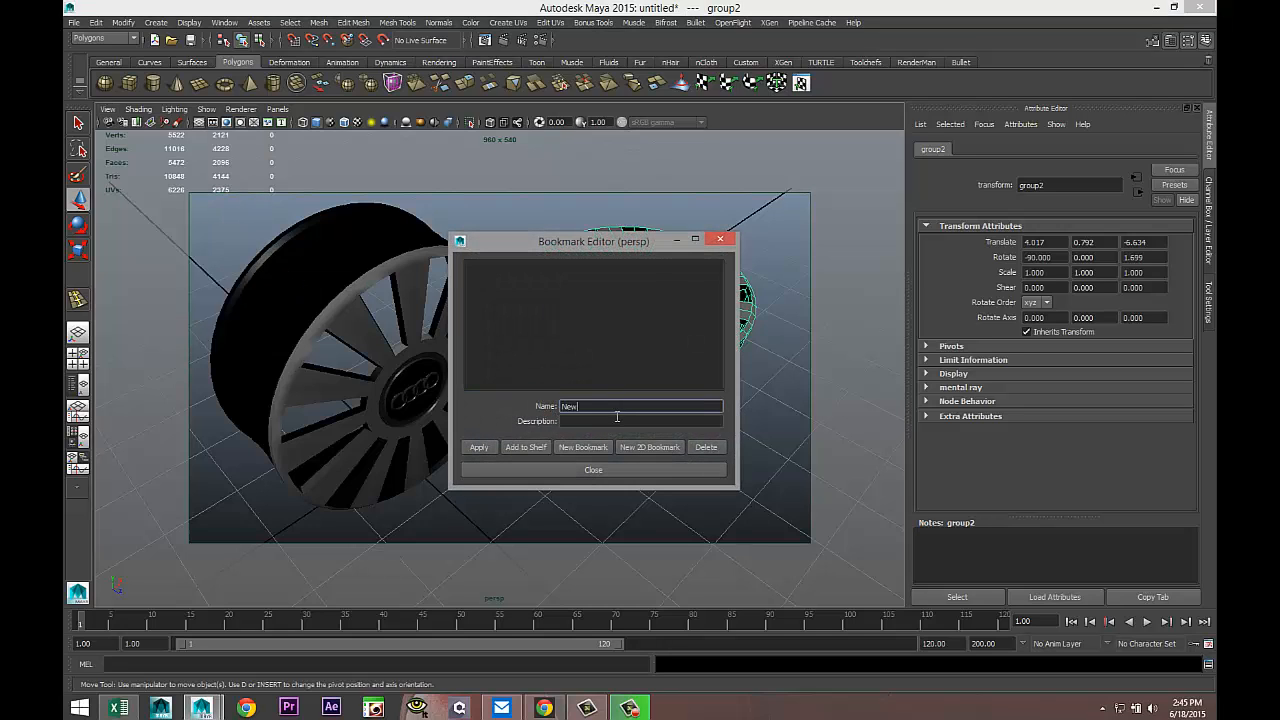
{"action": "left_click", "coordinate": [593, 470]}
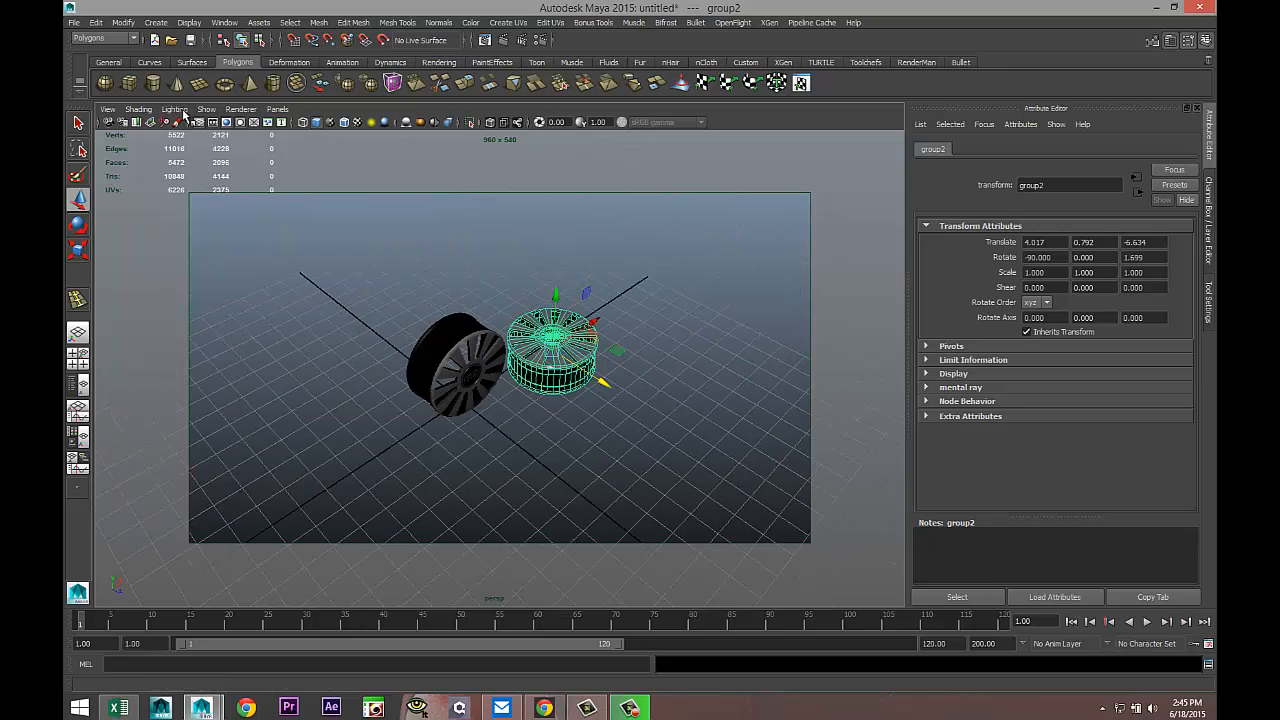
Create a large polygon ground plane under both rims and scale it along X and Z until it fills the camera frame
{"action": "left_click", "coordinate": [200, 83]}
{"action": "left_click_drag", "start_coordinate": [267, 349], "coordinate": [830, 375]}
{"action": "key", "text": "r"}
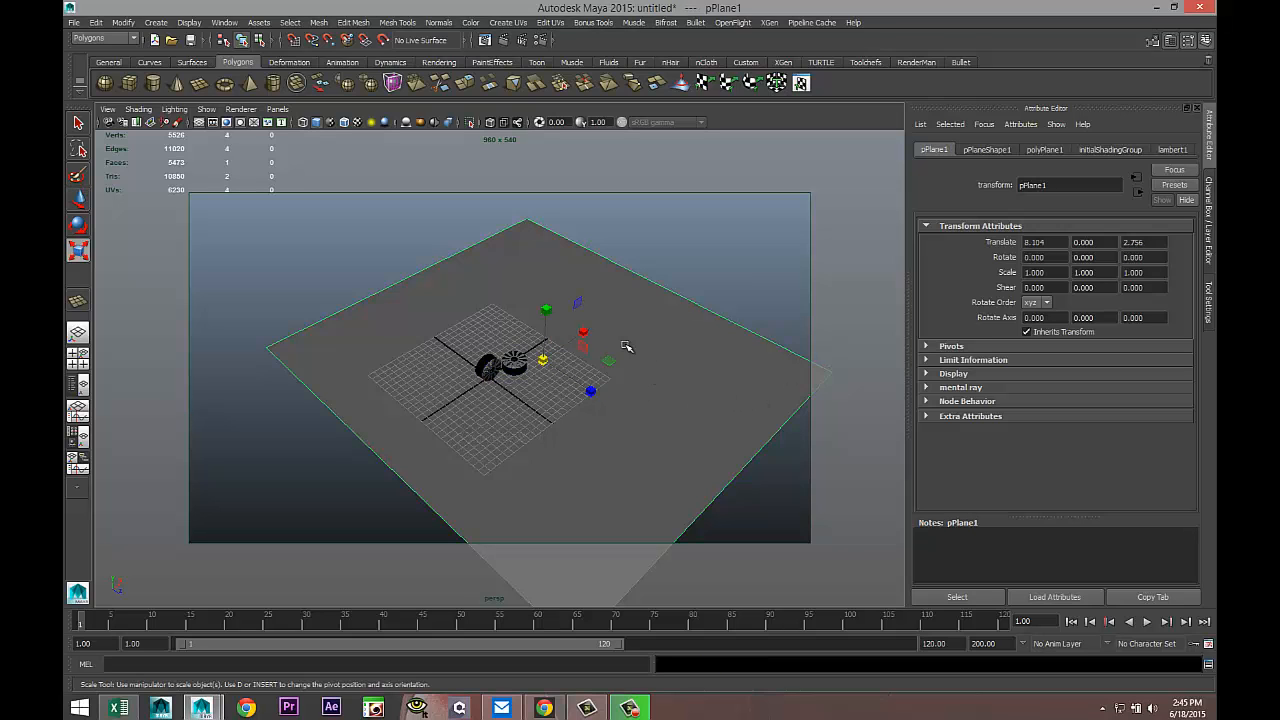
{"action": "left_click_drag", "start_coordinate": [584, 333], "coordinate": [751, 245]}
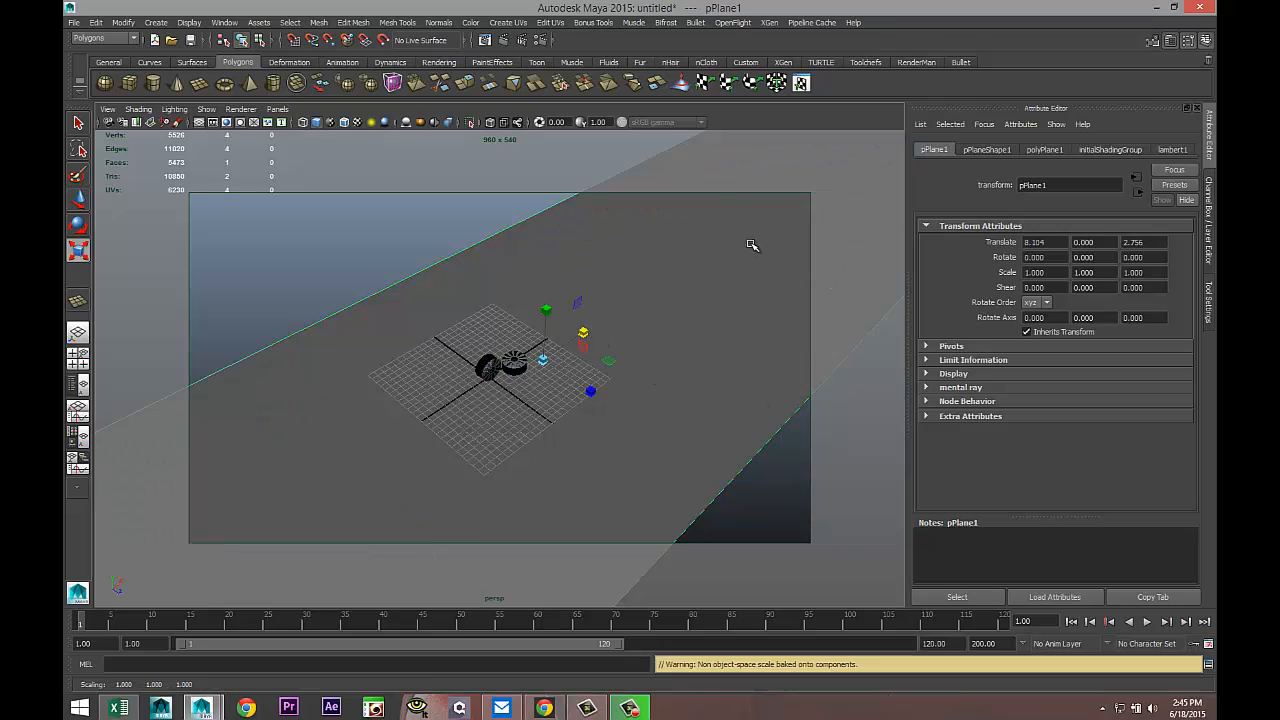
{"action": "left_click_drag", "start_coordinate": [593, 393], "coordinate": [771, 523]}
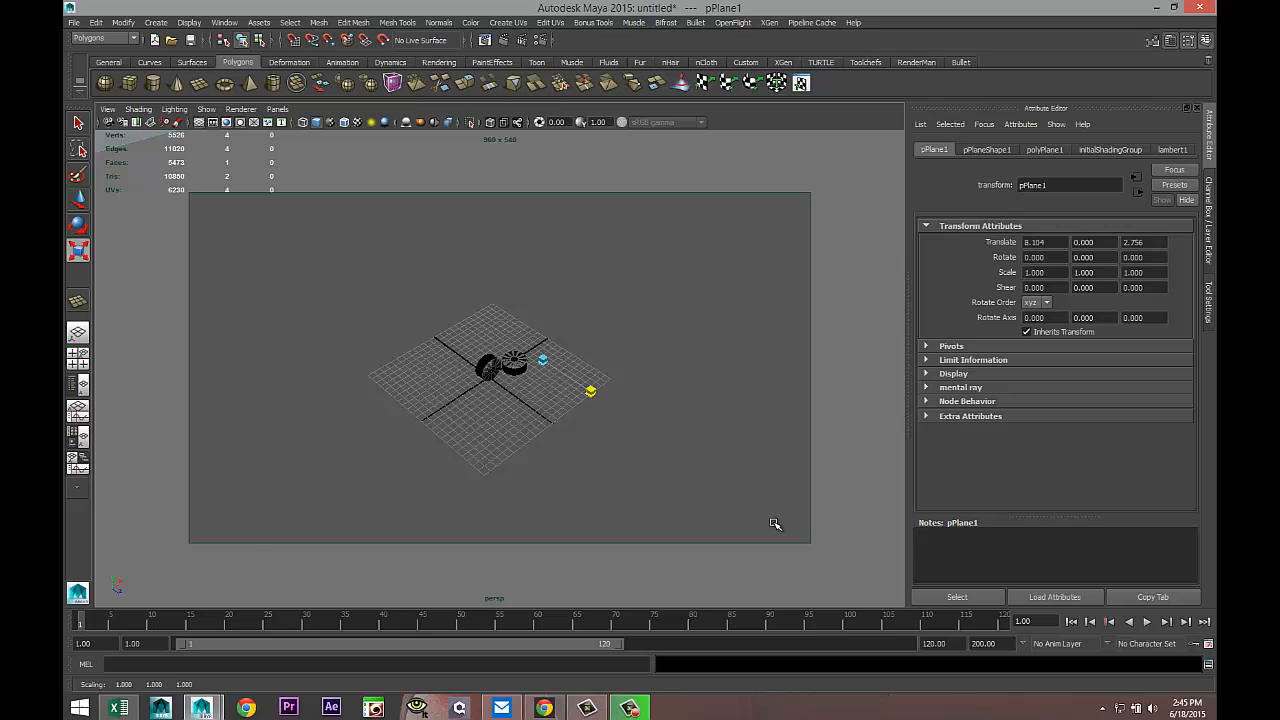
Assign a new Phong E material to the ground plane and set its color to white
{"action": "right_click_drag", "start_coordinate": [671, 318], "coordinate": [680, 596]}
{"action": "left_click", "coordinate": [681, 333]}
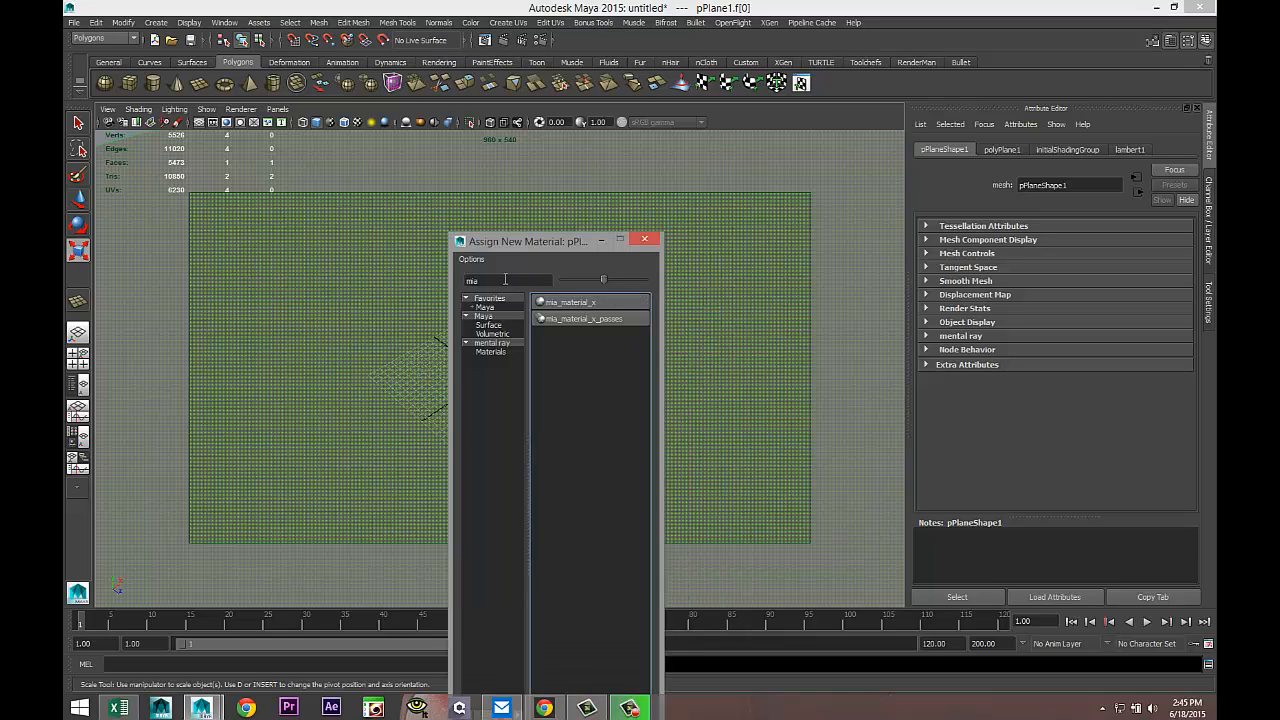
{"action": "type", "text": "ph"}
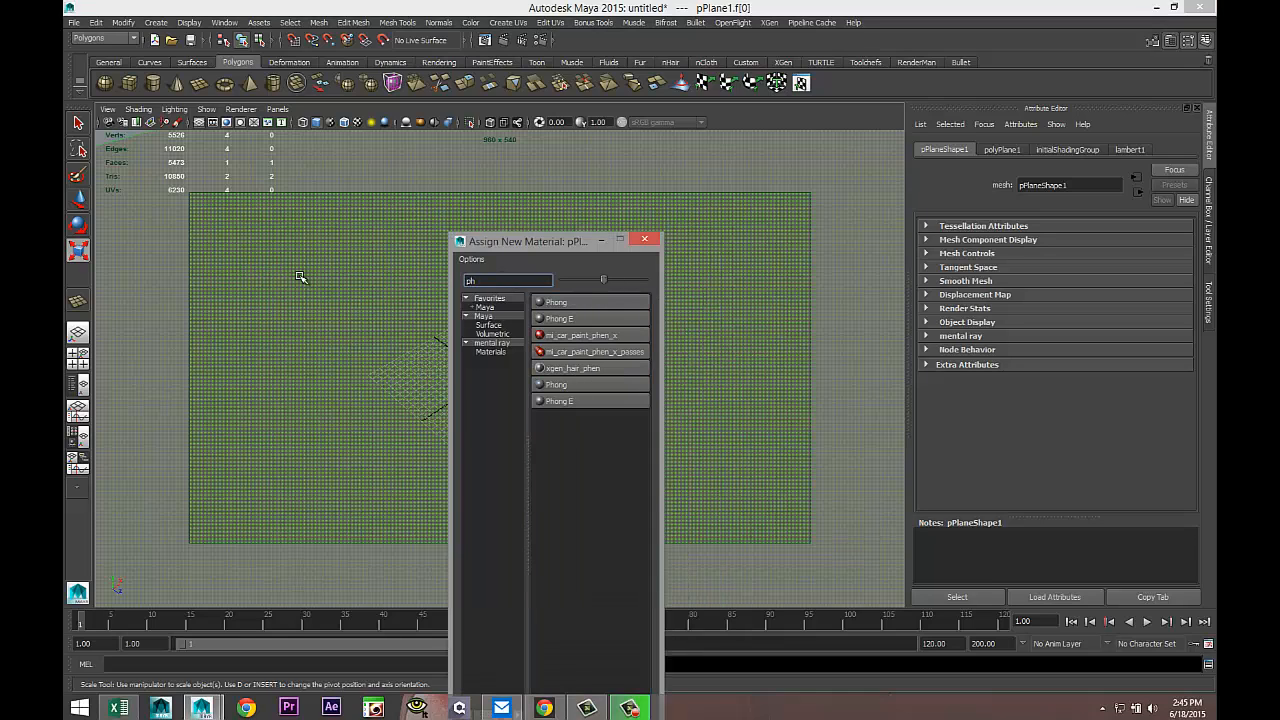
{"action": "left_click", "coordinate": [565, 320]}
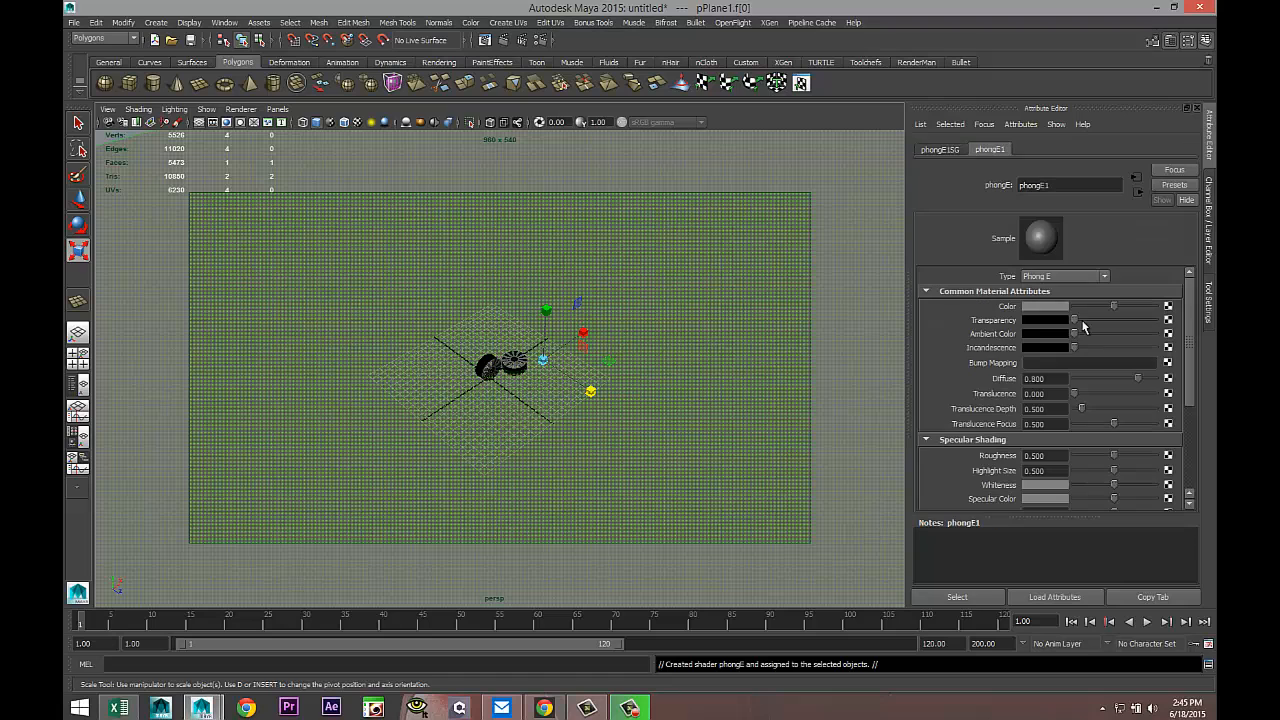
{"action": "left_click_drag", "start_coordinate": [1117, 307], "coordinate": [1166, 313]}
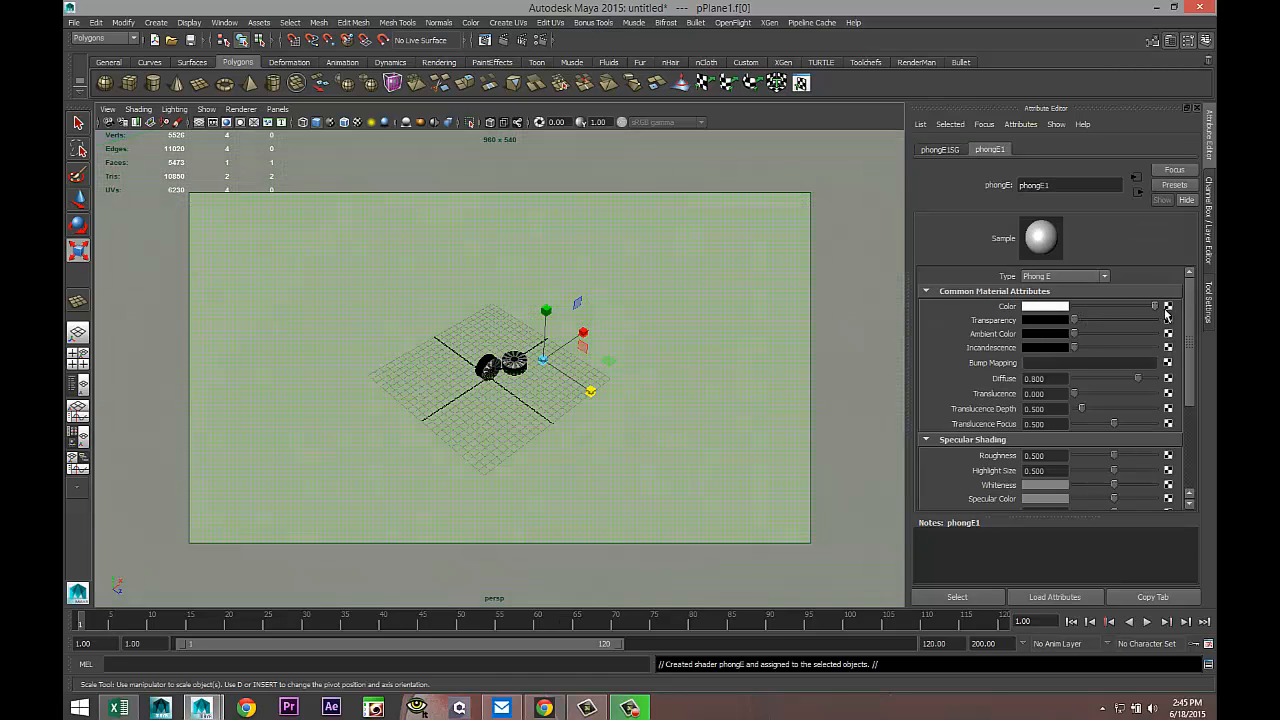
Create a point light and raise it above the rims to about Y 6.26
{"action": "scroll", "coordinate": [575, 402], "scroll_direction": "up", "scroll_amount": 5}
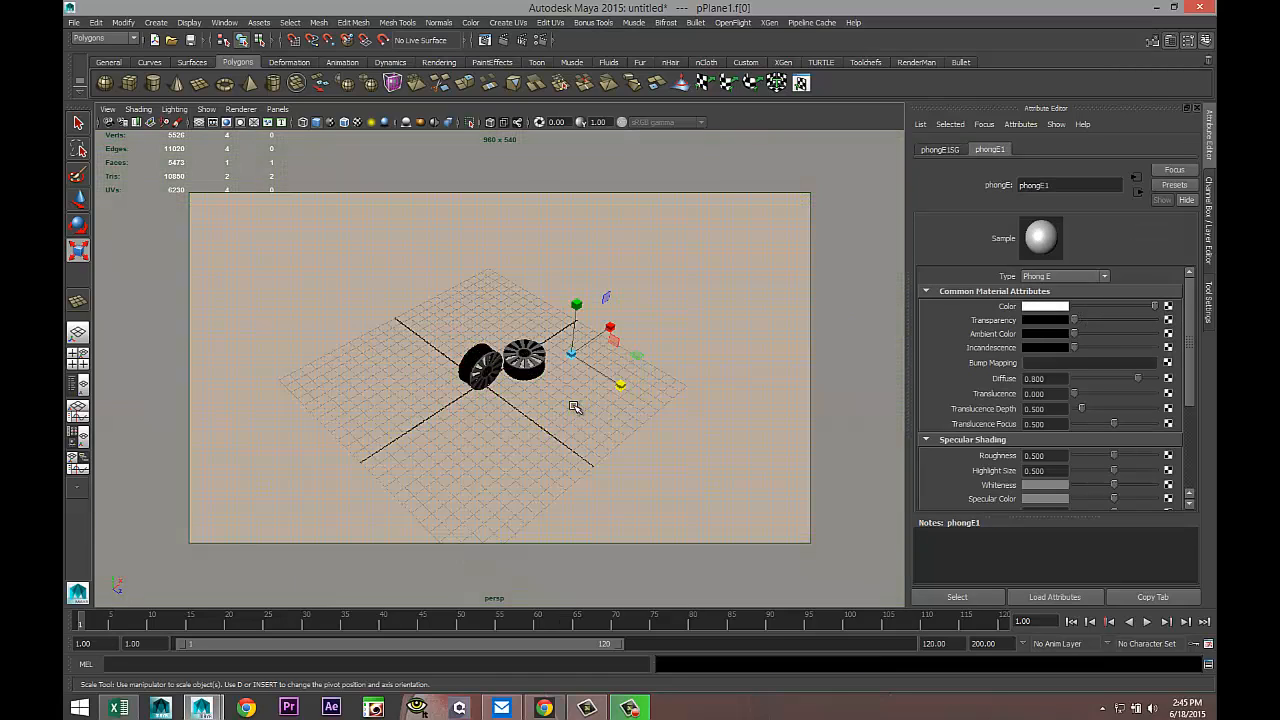
{"action": "left_click", "coordinate": [156, 22]}
{"action": "mouse_move", "coordinate": [215, 82]}
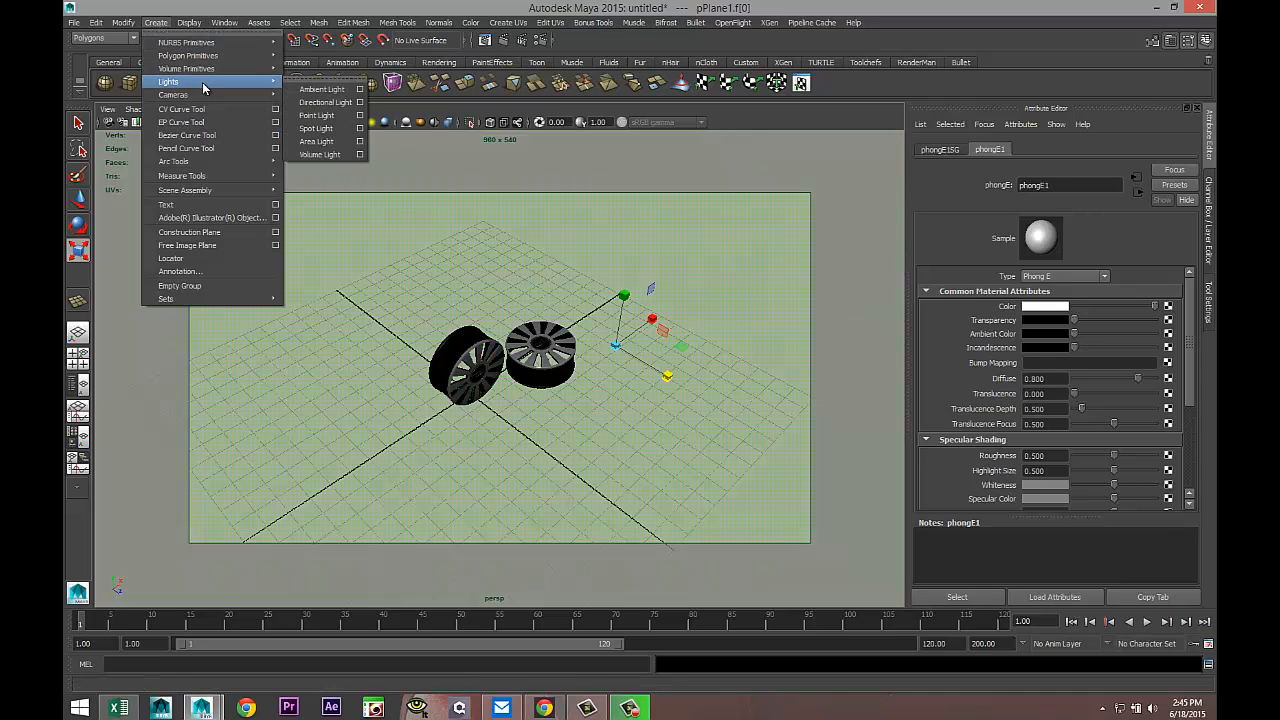
{"action": "left_click", "coordinate": [318, 120]}
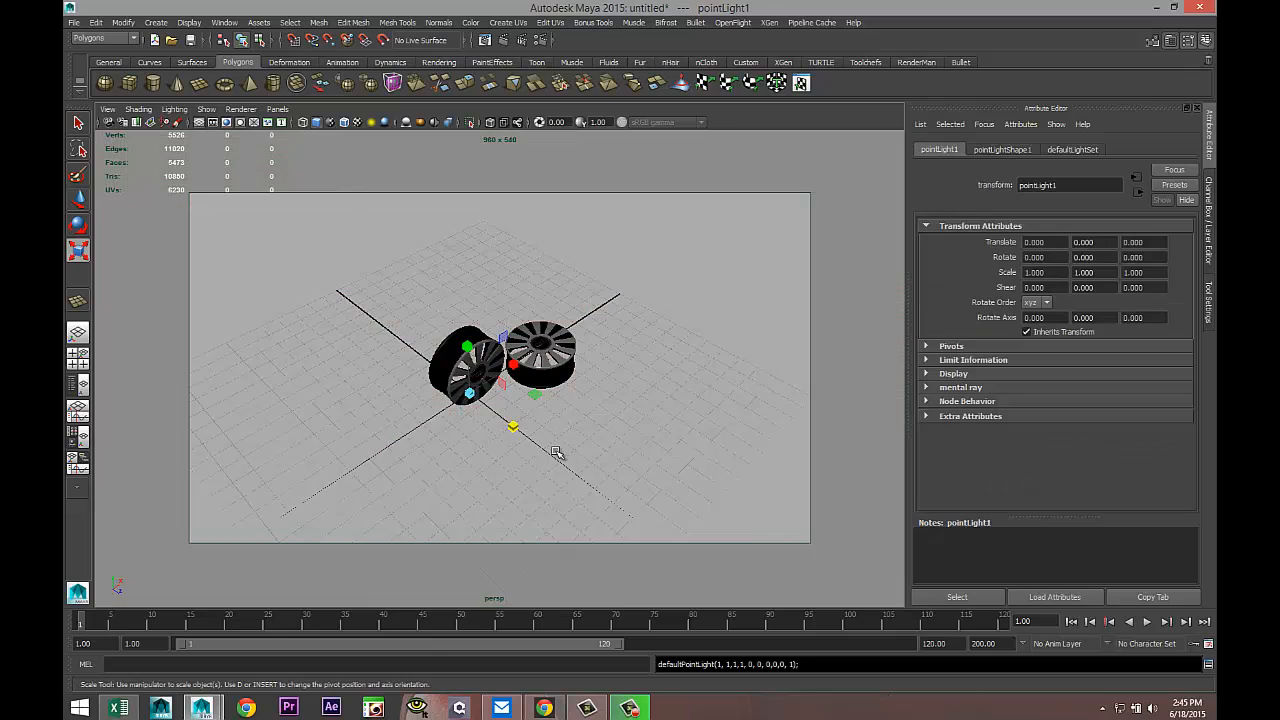
{"action": "key", "text": "w"}
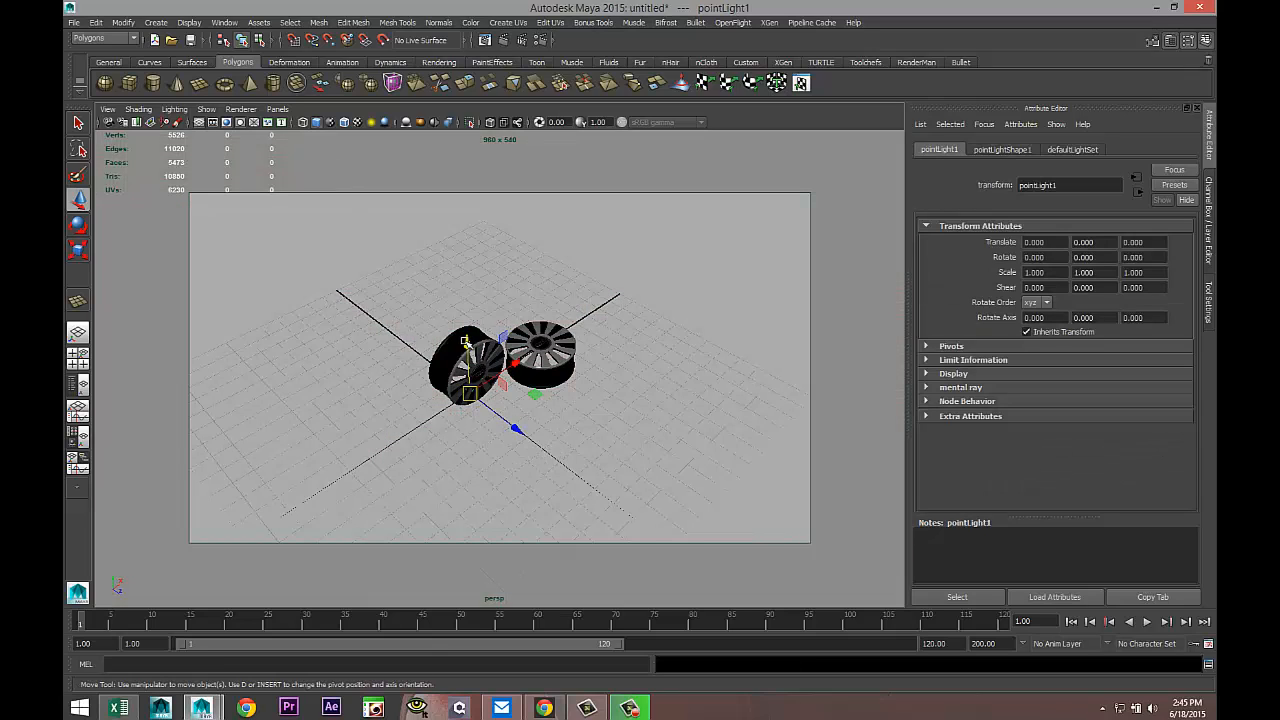
{"action": "left_click_drag", "start_coordinate": [465, 342], "coordinate": [470, 220]}
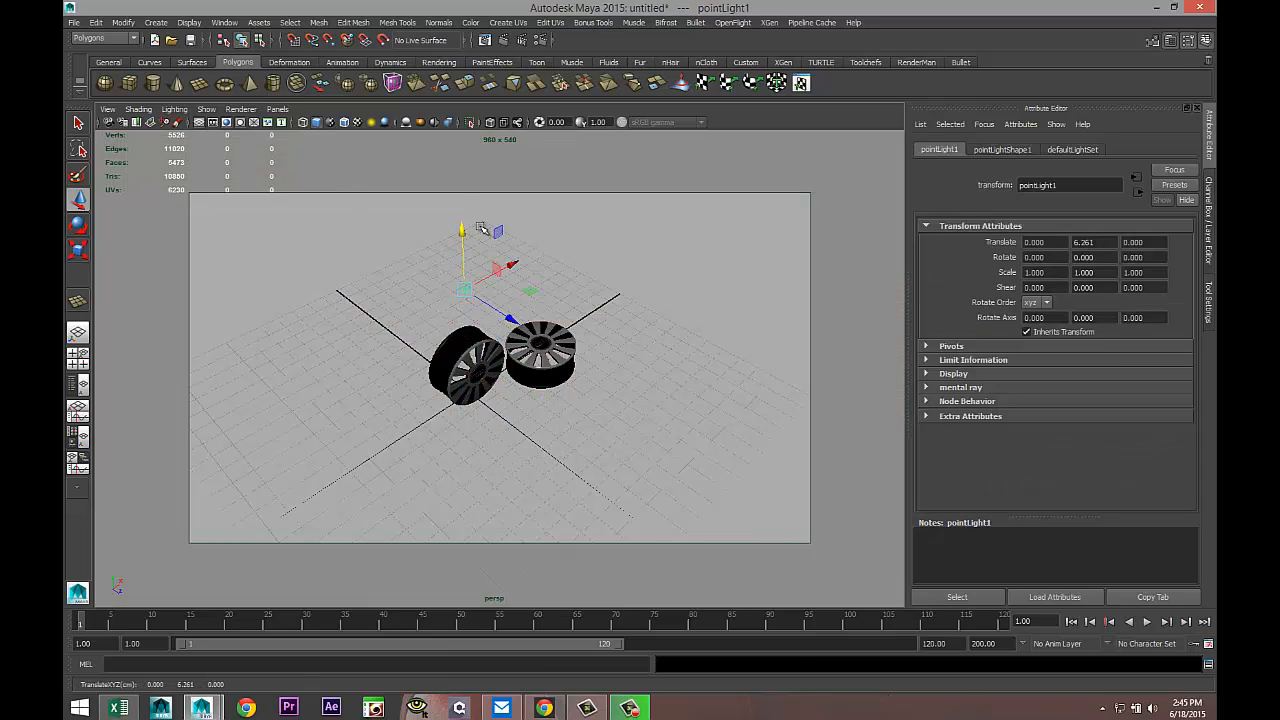
Display the viewport with all scene lights and move the point light in front of the rims, at about Y 5.29 and Z 5.24
{"action": "key", "text": "7"}
{"action": "left_click_drag", "start_coordinate": [507, 320], "coordinate": [596, 402]}
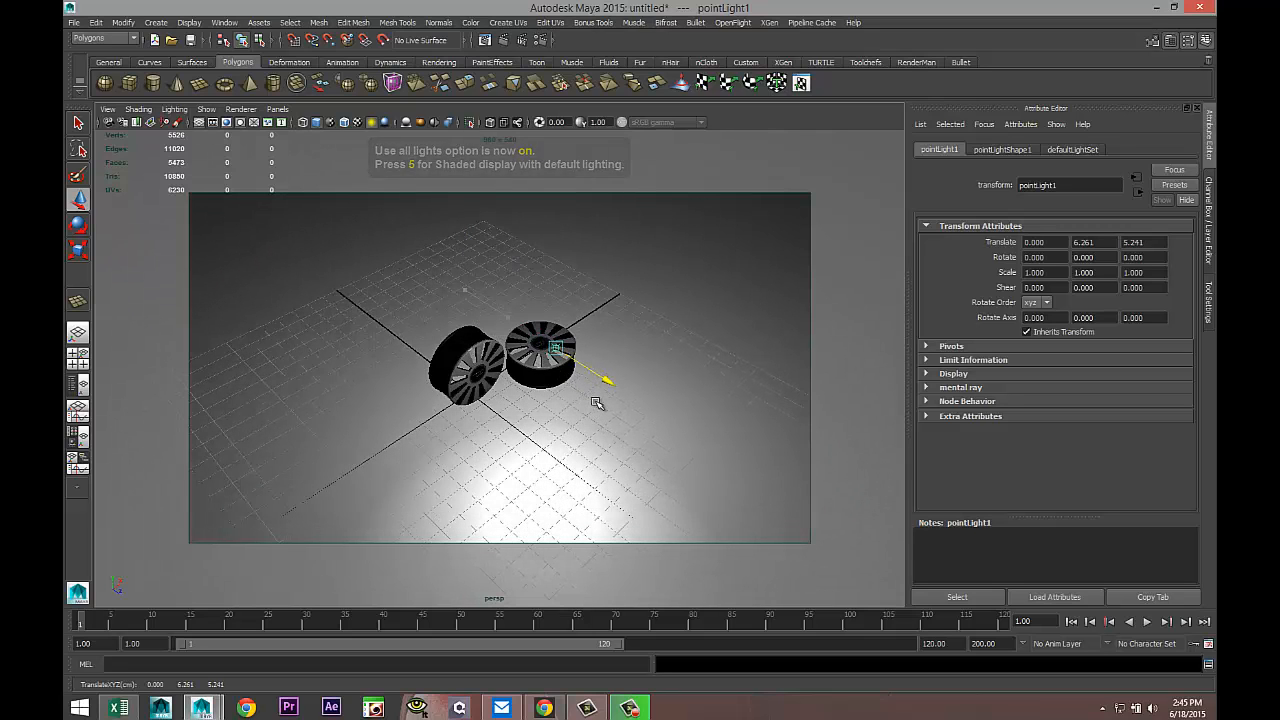
{"action": "mouse_move", "coordinate": [560, 298]}
{"action": "left_mouse_down"}
{"action": "mouse_move", "coordinate": [562, 327]}
{"action": "mouse_move", "coordinate": [563, 316]}
{"action": "left_mouse_up"}
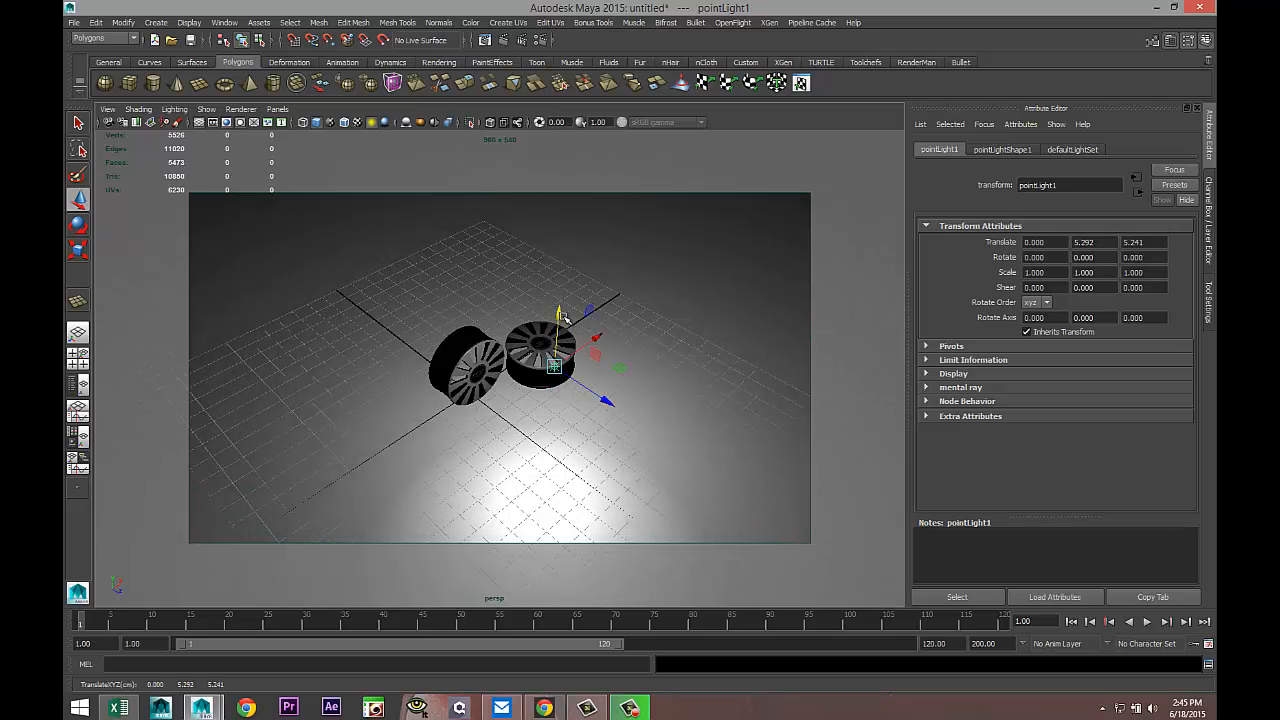
Duplicate the point light and move the copy up and behind the upright rim, to about X -5.38, Y 9.50, Z -1.50
{"action": "key", "text": "ctrl+d"}
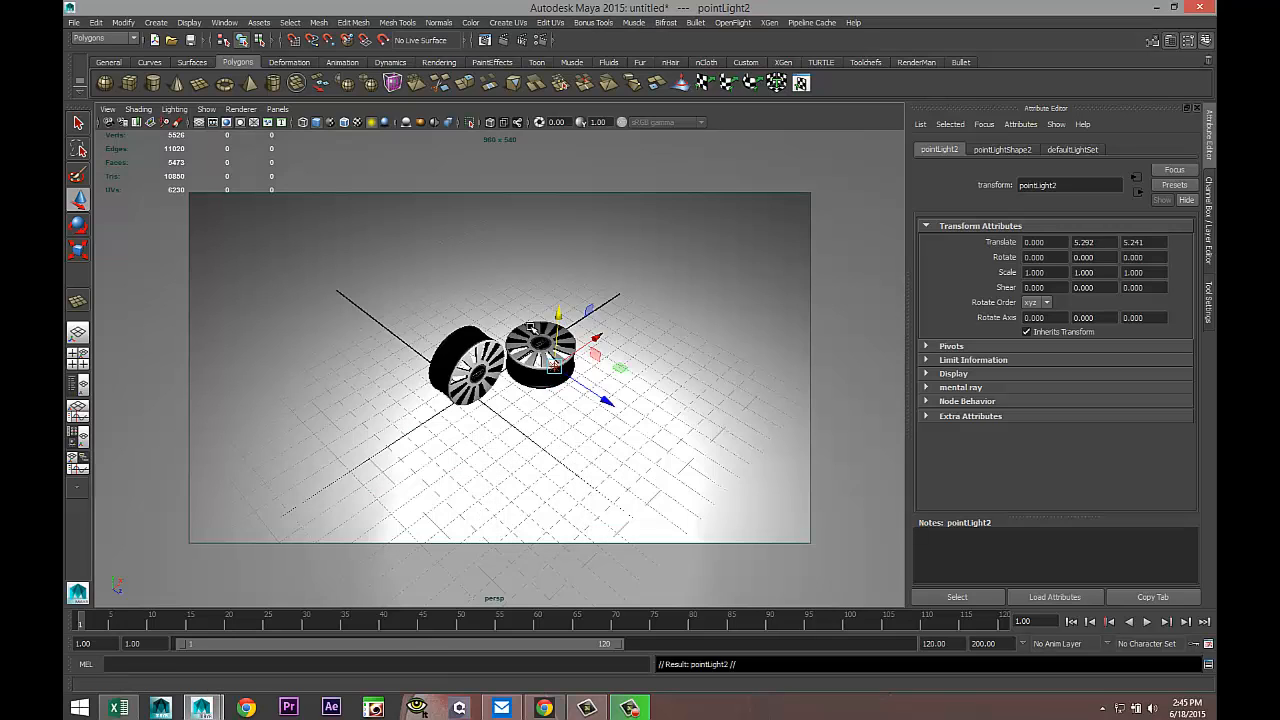
{"action": "left_click_drag", "start_coordinate": [609, 405], "coordinate": [490, 322]}
{"action": "left_click_drag", "start_coordinate": [488, 268], "coordinate": [316, 188]}
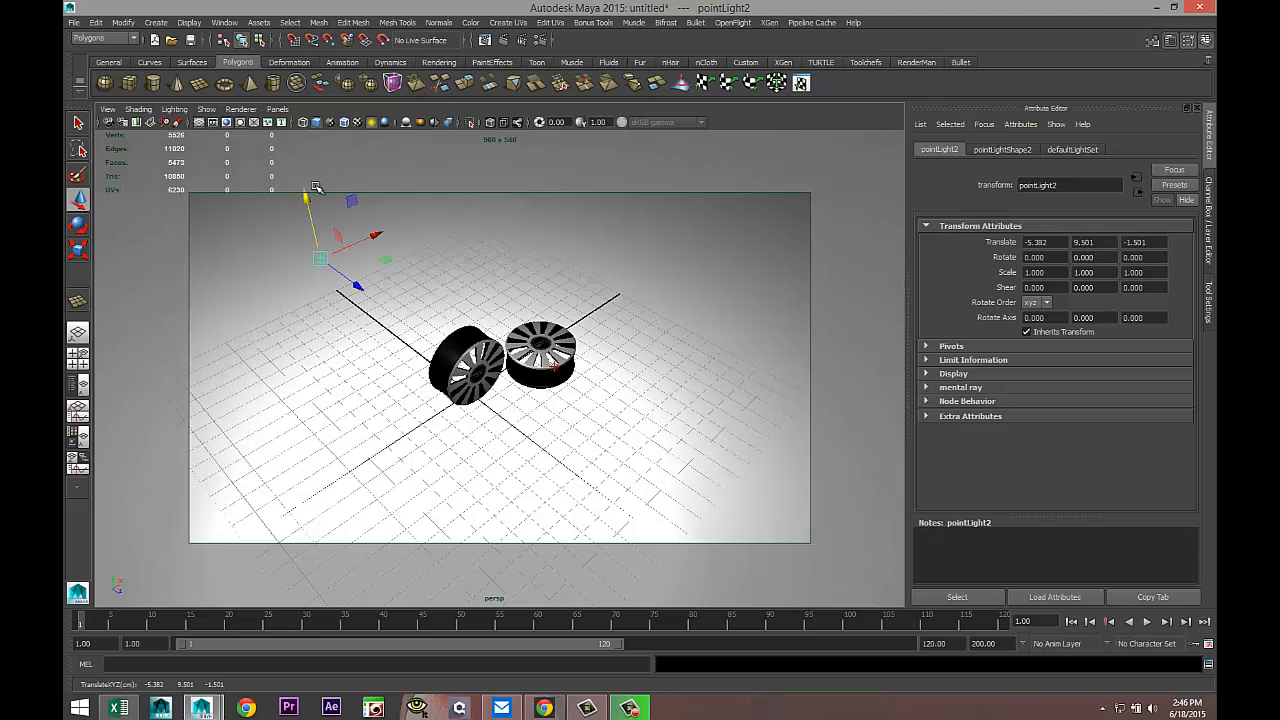
Try an intensity of 0.5 on the duplicated point light and settle on 0.3
{"action": "left_click", "coordinate": [1004, 150]}
{"action": "left_click_drag", "start_coordinate": [1062, 321], "coordinate": [920, 326]}
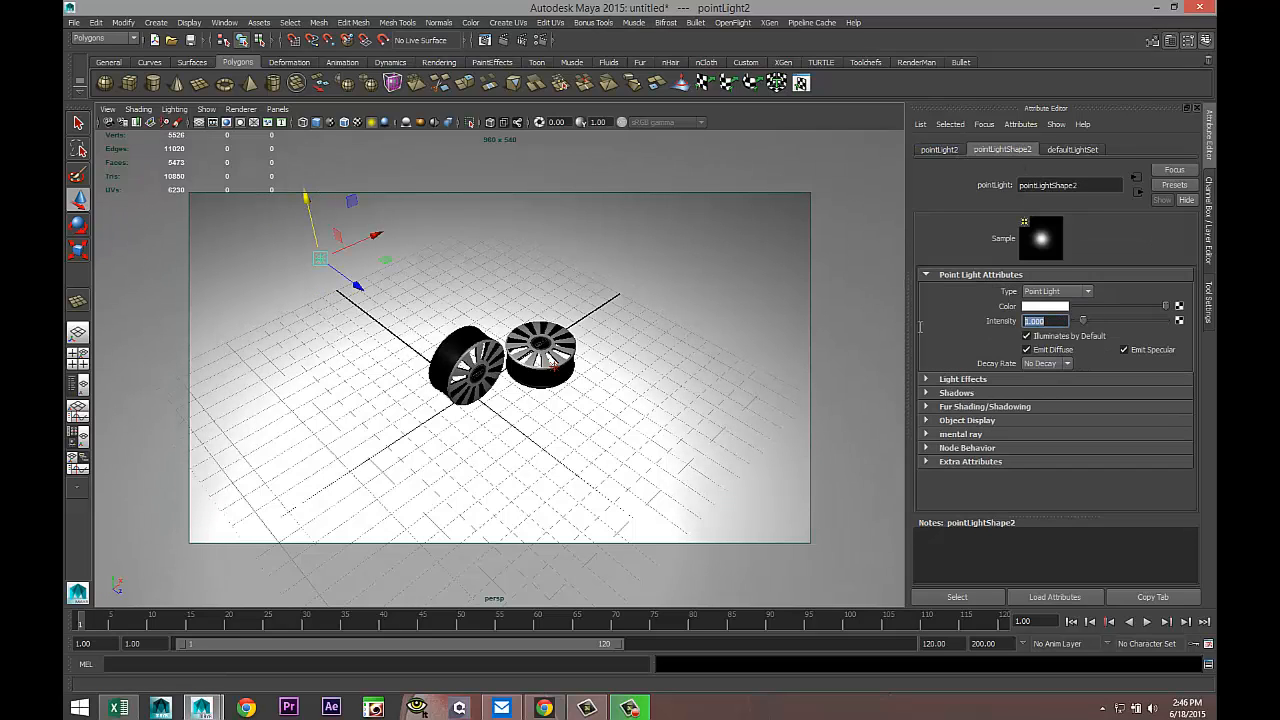
{"action": "type", "text": "0.5"}
{"action": "key", "text": "Return"}
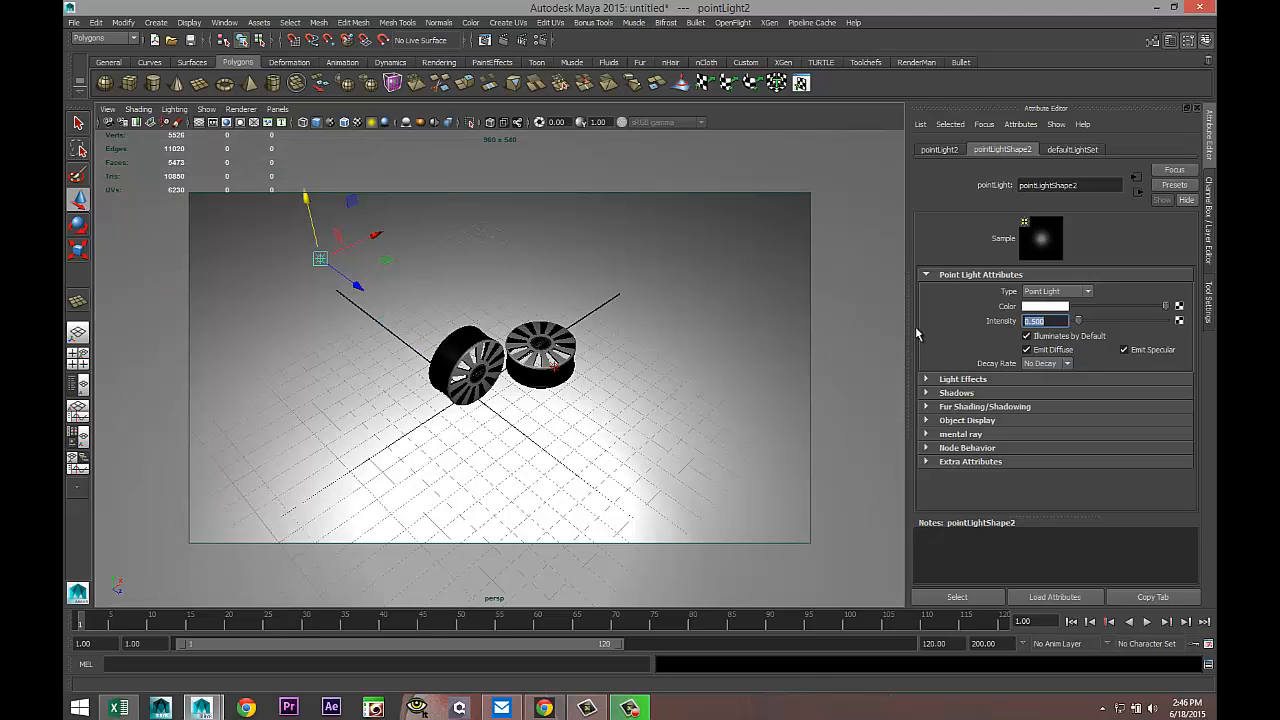
{"action": "type", "text": "0.3"}
{"action": "key", "text": "Return"}
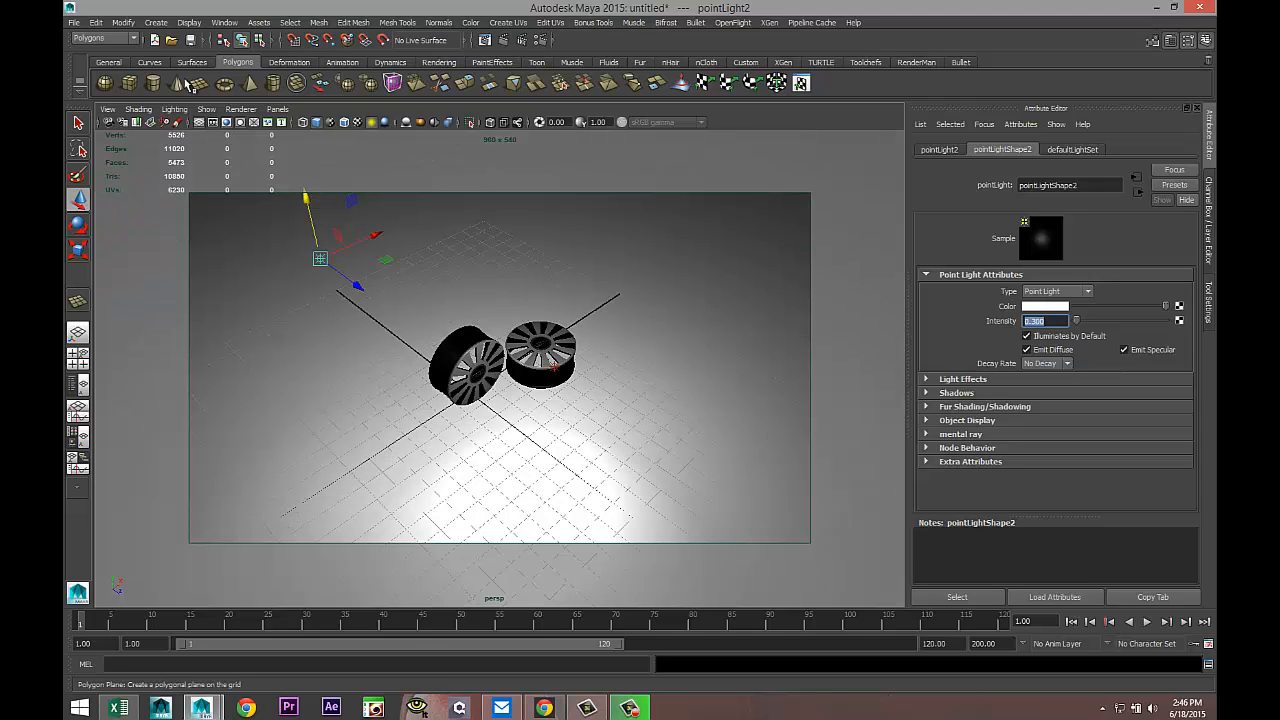
Create an ambient light and move it behind the rims, to about X 12.2, Y 1.38, Z -11.0
{"action": "left_click", "coordinate": [156, 22]}
{"action": "mouse_move", "coordinate": [213, 84]}
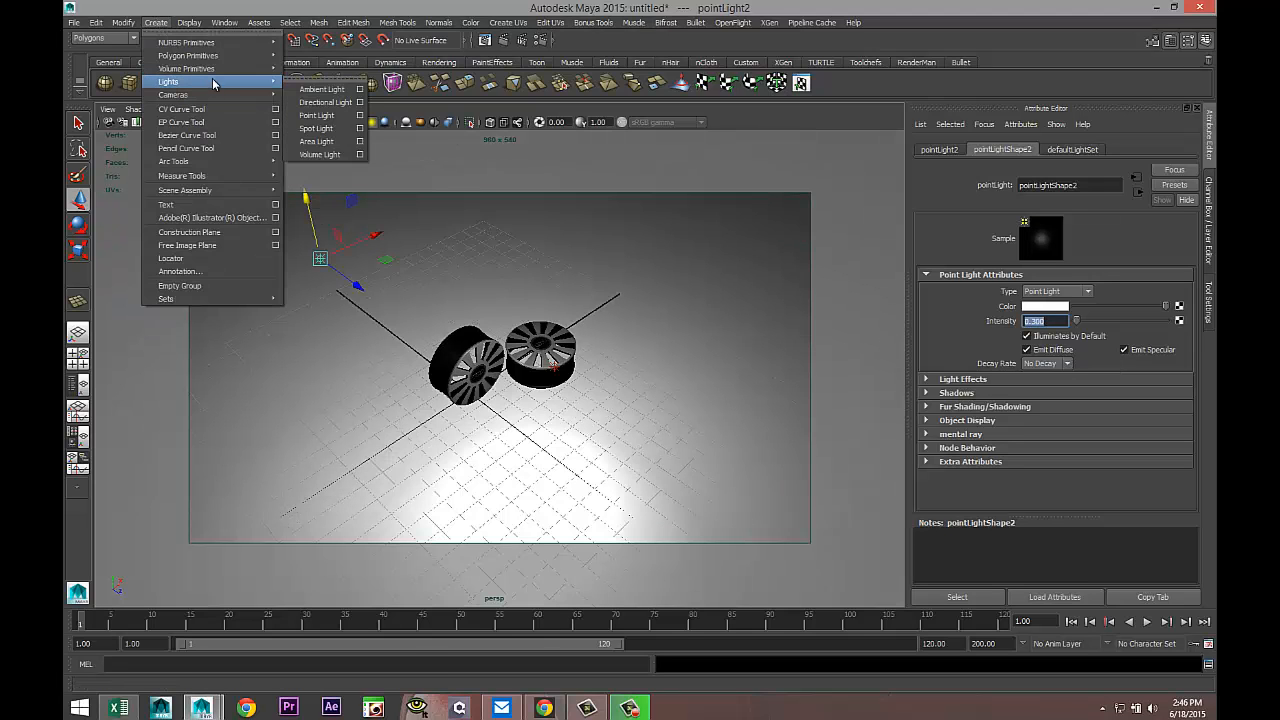
{"action": "left_click", "coordinate": [320, 89]}
{"action": "left_click_drag", "start_coordinate": [517, 428], "coordinate": [560, 215]}
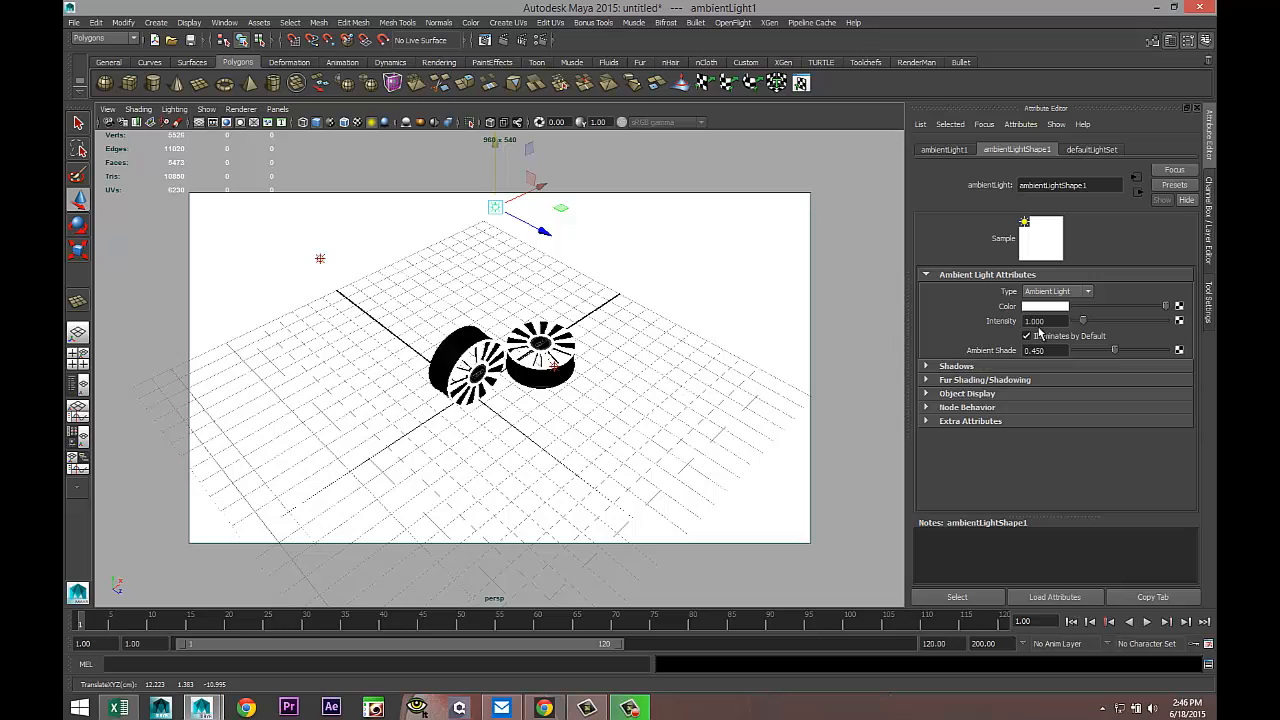
Set the ambient light's intensity to 0.1
{"action": "double_click", "coordinate": [1040, 321]}
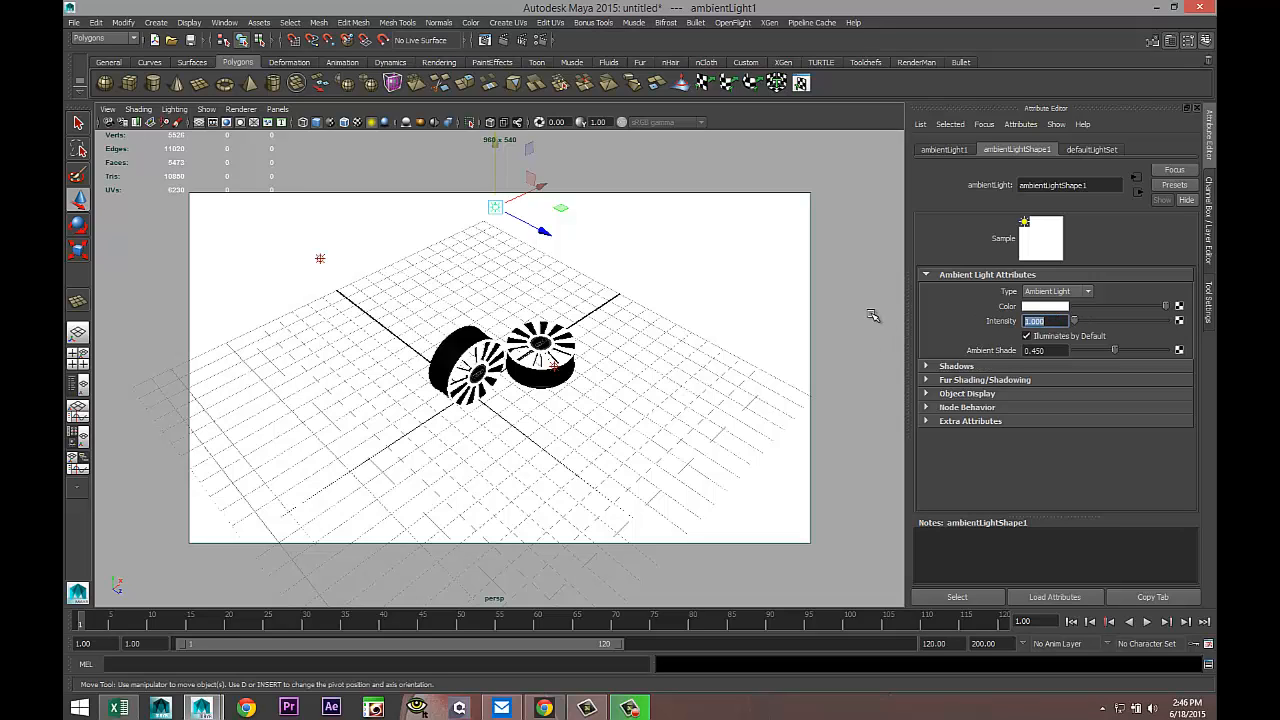
{"action": "type", "text": "0.1"}
{"action": "key", "text": "Return"}
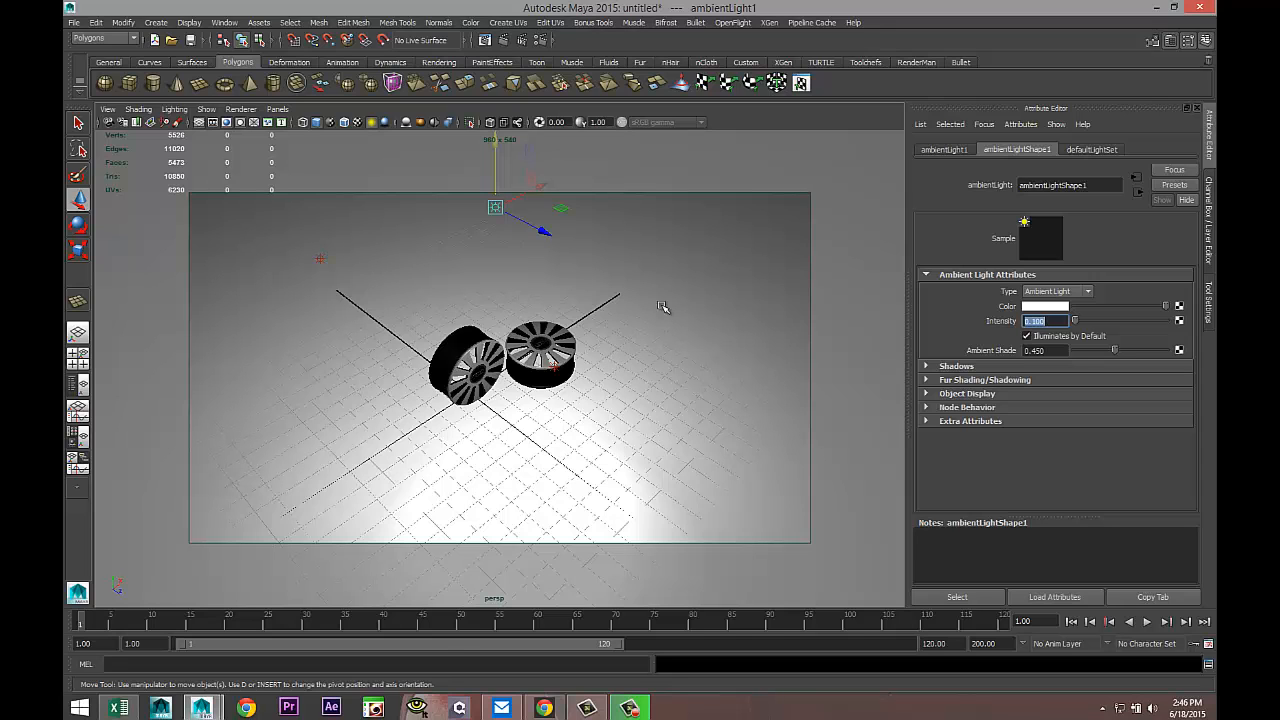
Configure the render settings to use mental ray with the HD 1080 image size preset
{"action": "left_click", "coordinate": [540, 42]}
{"action": "left_click", "coordinate": [160, 63]}
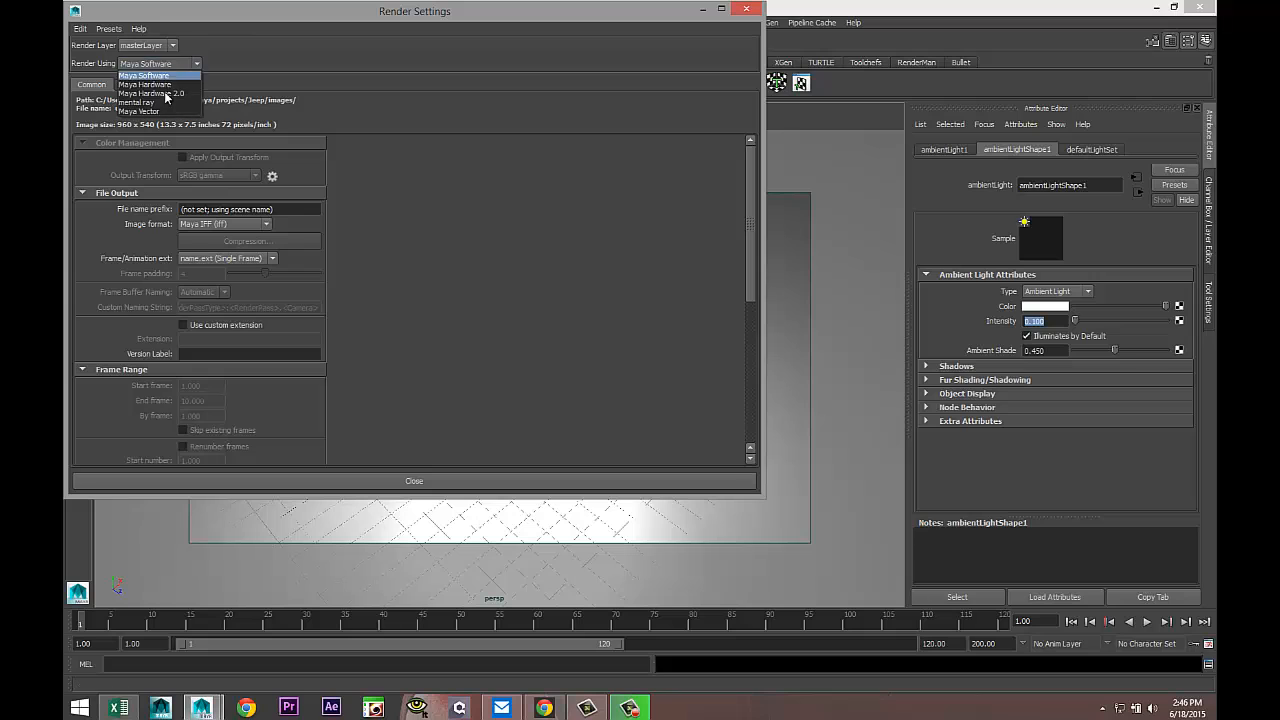
{"action": "left_click", "coordinate": [166, 102]}
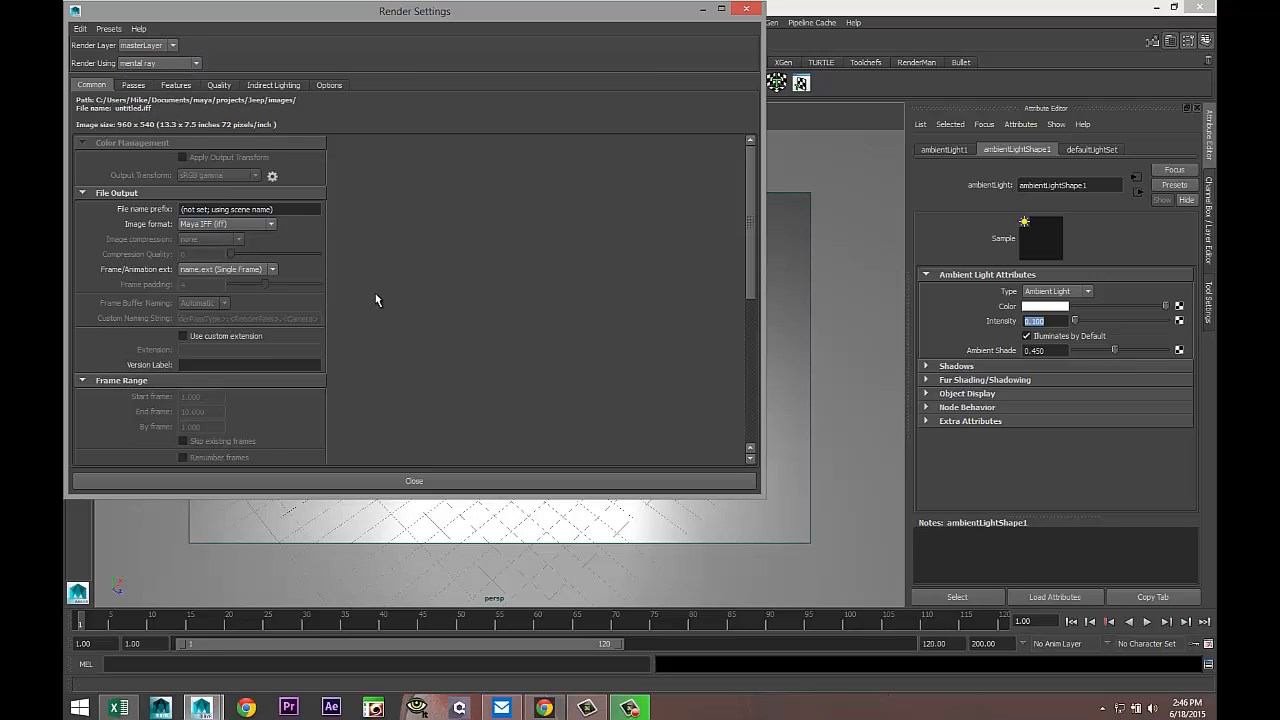
{"action": "scroll", "coordinate": [284, 288], "scroll_direction": "down", "scroll_amount": 6}
{"action": "left_click", "coordinate": [271, 272]}
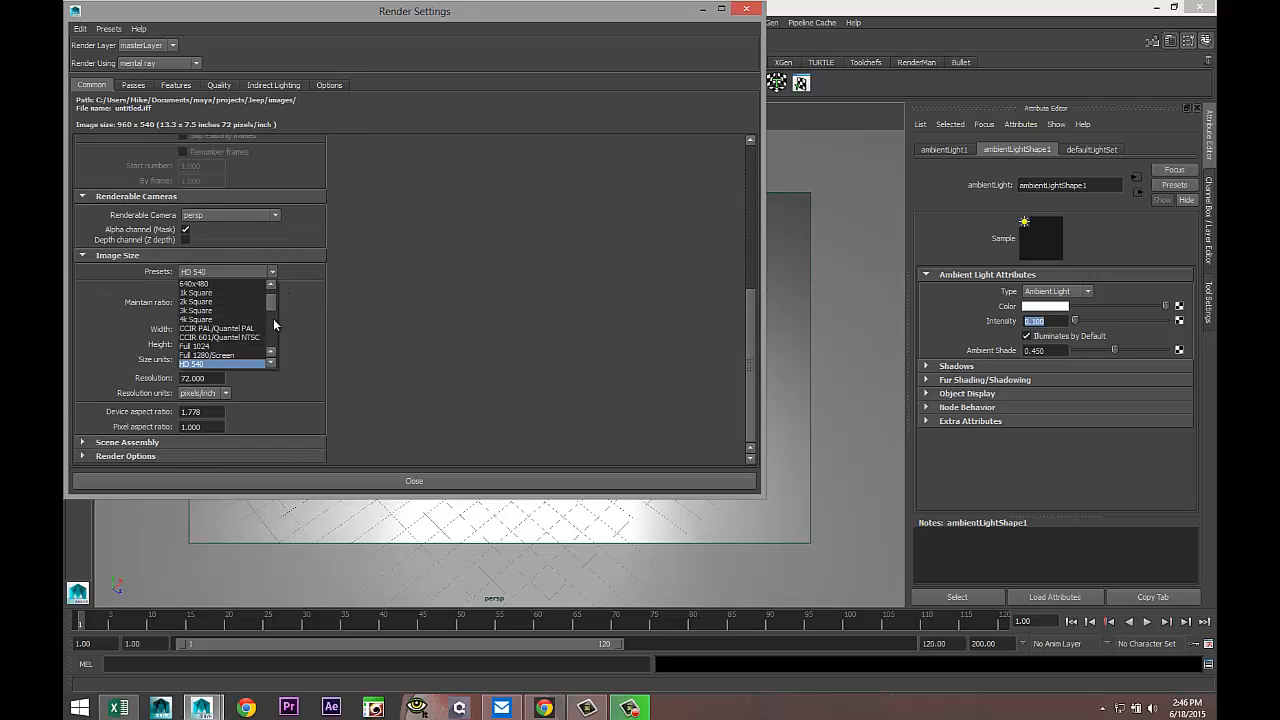
{"action": "left_click", "coordinate": [271, 365]}
{"action": "left_click", "coordinate": [248, 363]}
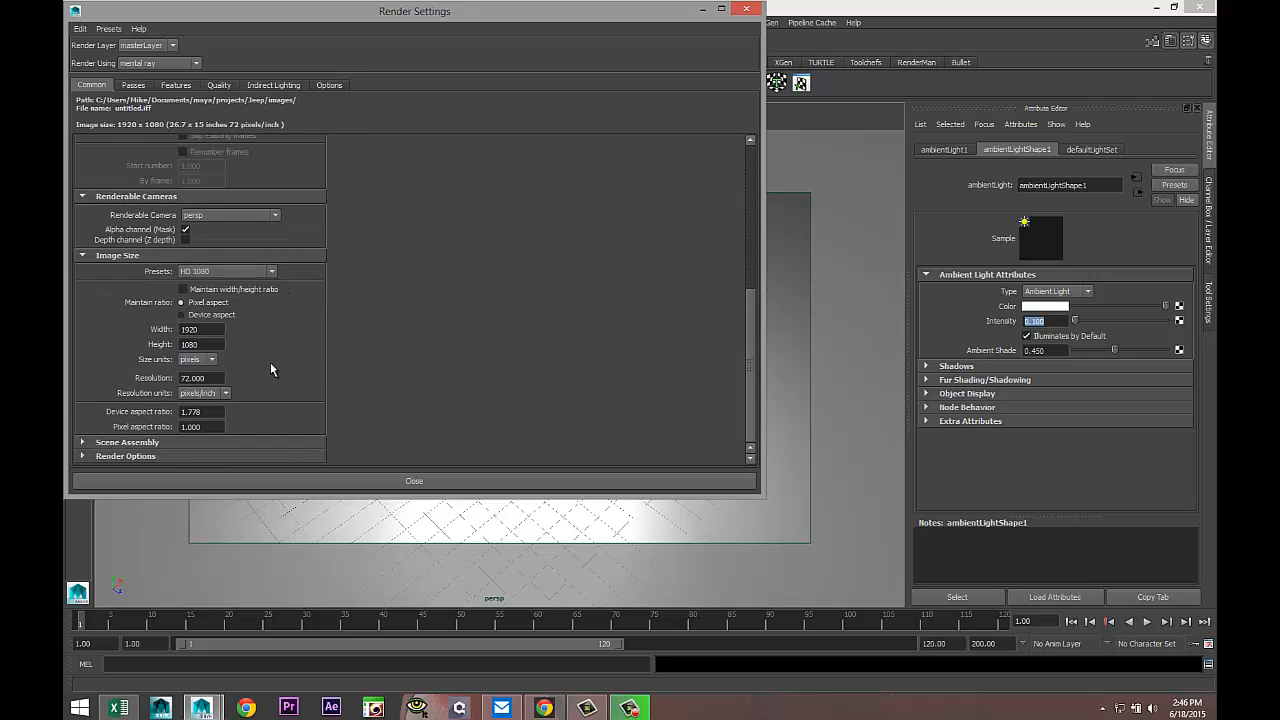
Raise the unified sampling quality for the render and enable Global Illumination
{"action": "left_click", "coordinate": [219, 85]}
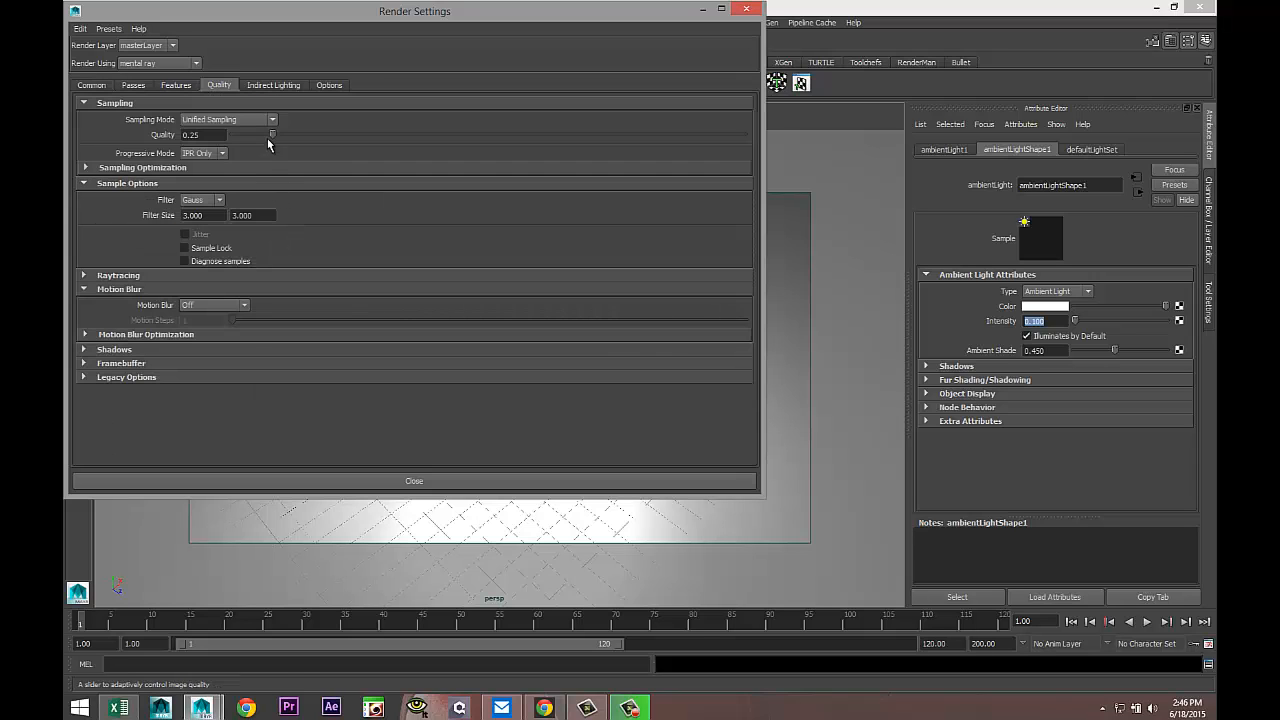
{"action": "left_click_drag", "start_coordinate": [285, 135], "coordinate": [609, 132]}
{"action": "left_click", "coordinate": [285, 87]}
{"action": "left_click", "coordinate": [185, 174]}
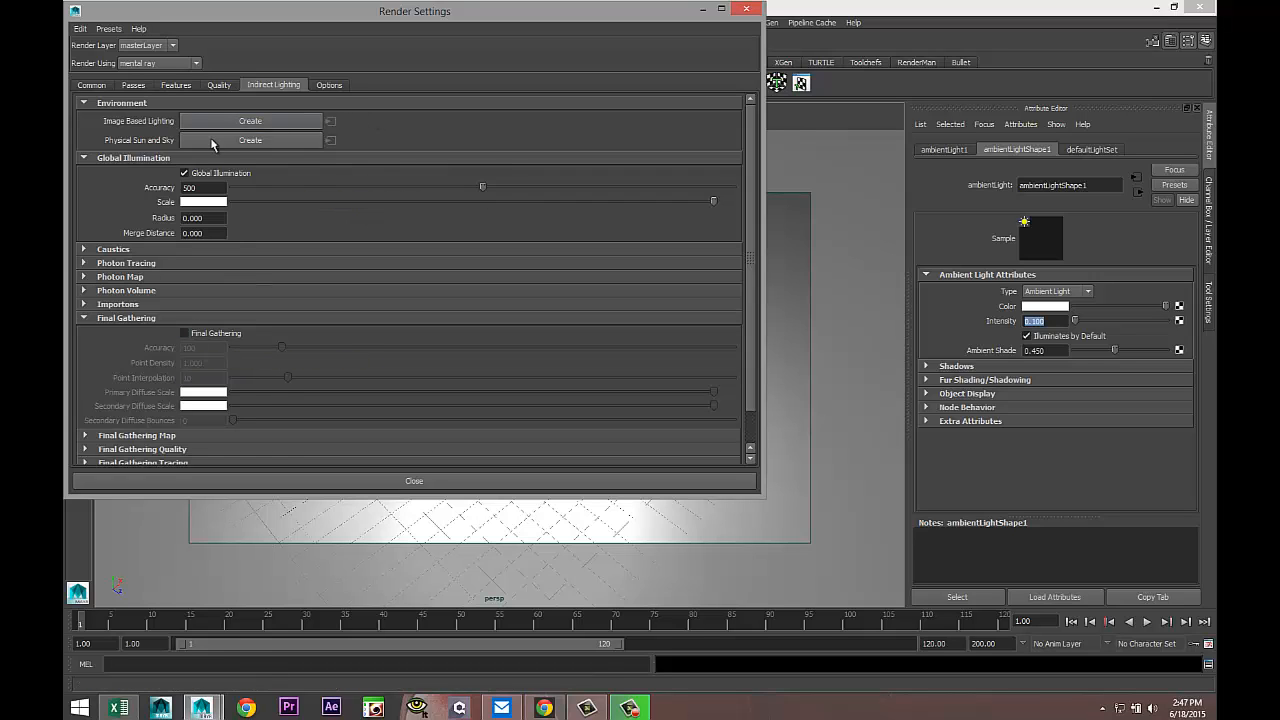
Create an image-based lighting environment and reframe the perspective camera closely on both rims
{"action": "left_click", "coordinate": [251, 121]}
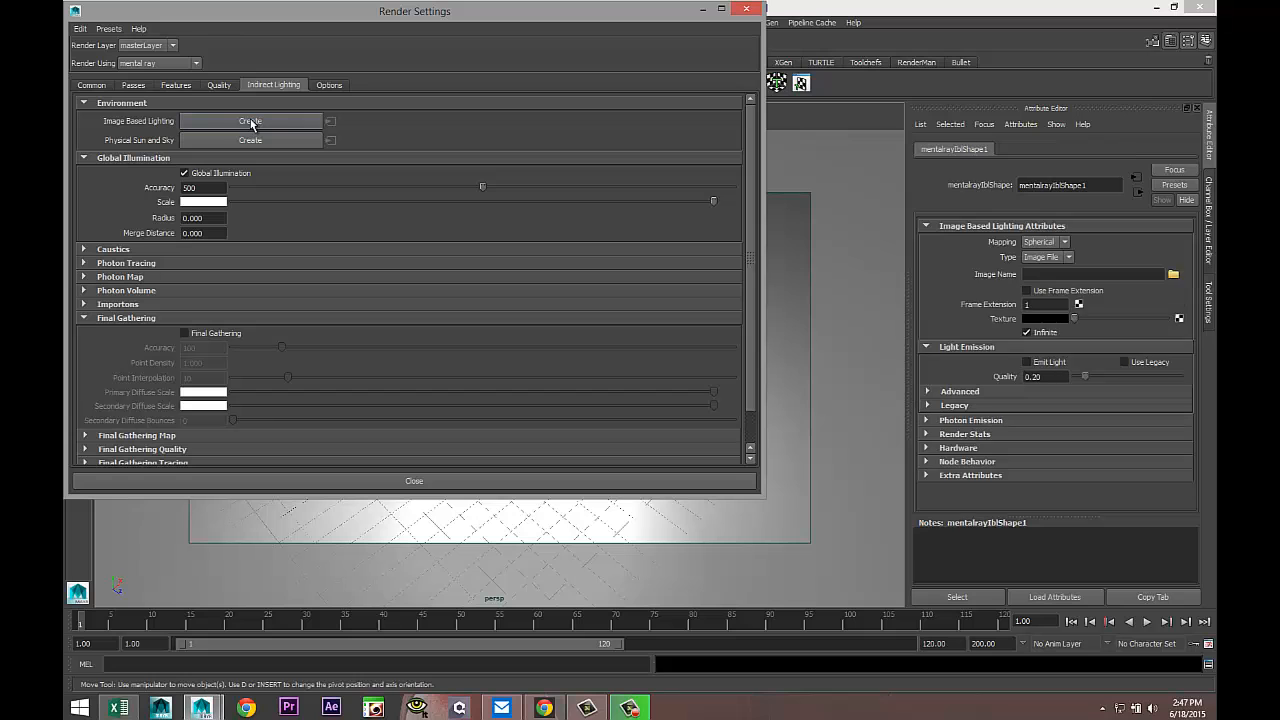
{"action": "left_click", "coordinate": [700, 11]}
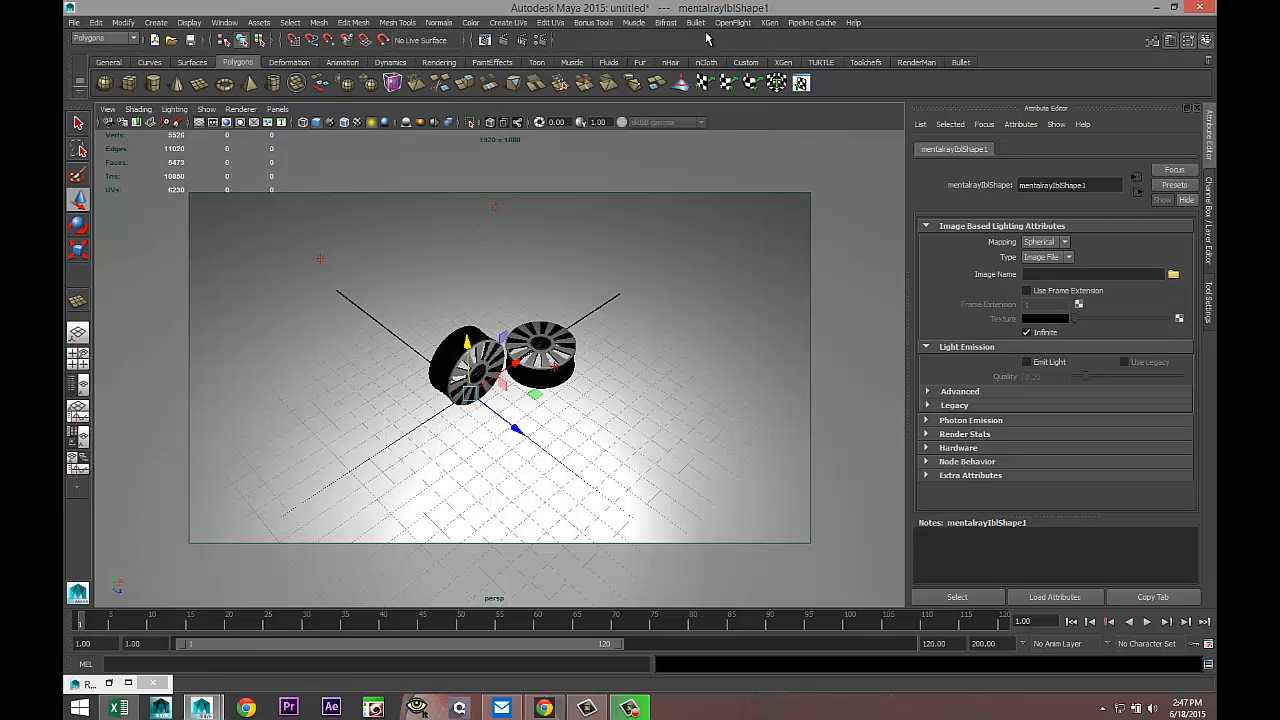
{"action": "left_click", "coordinate": [108, 109]}
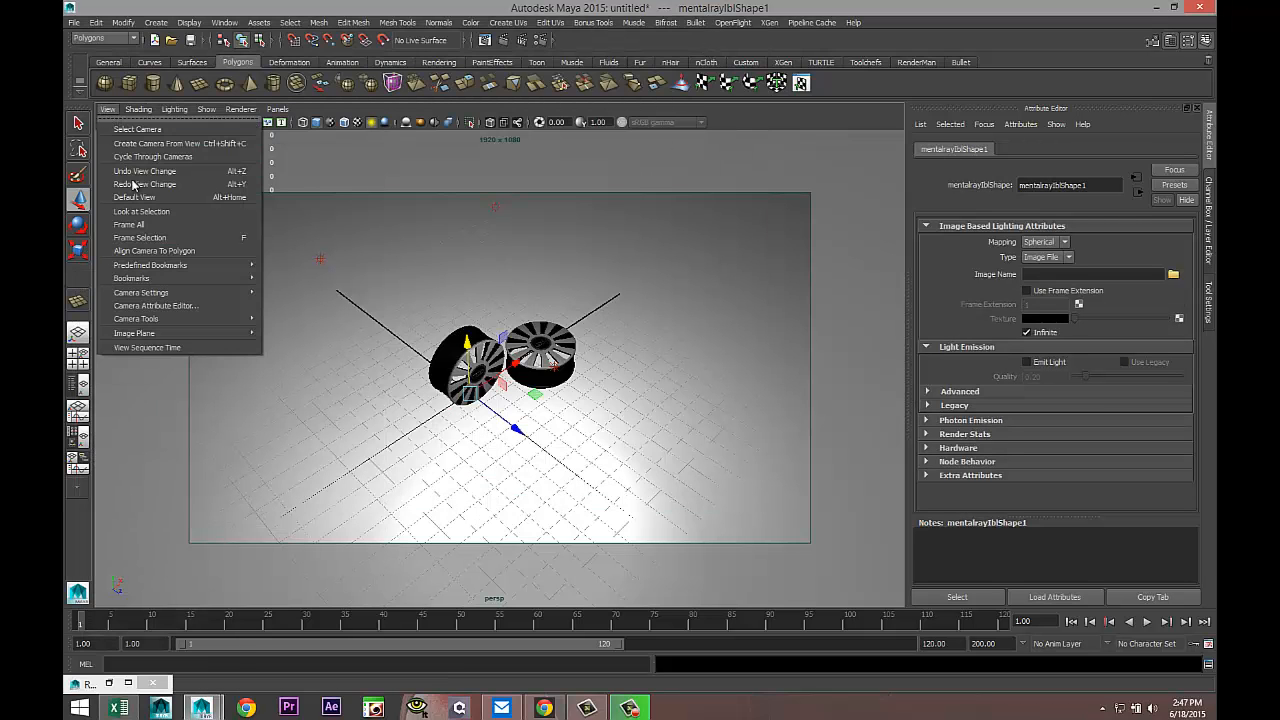
{"action": "mouse_move", "coordinate": [258, 277]}
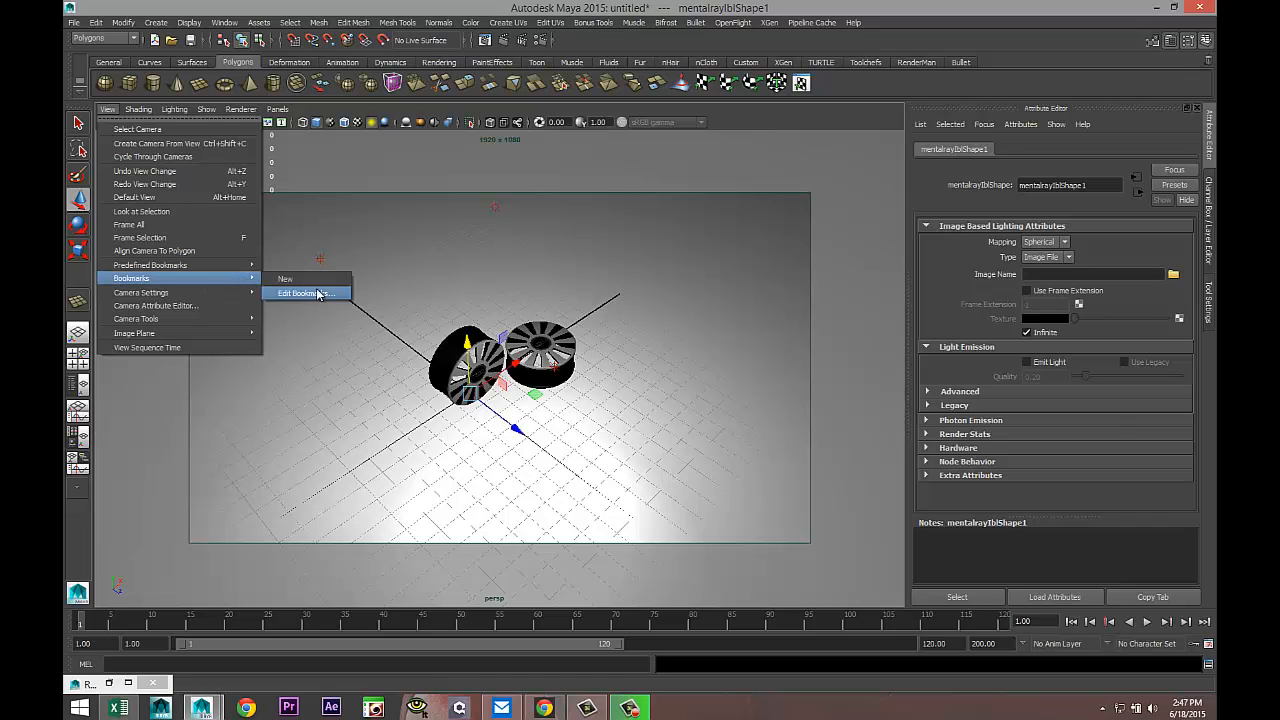
{"action": "left_click", "coordinate": [302, 281]}
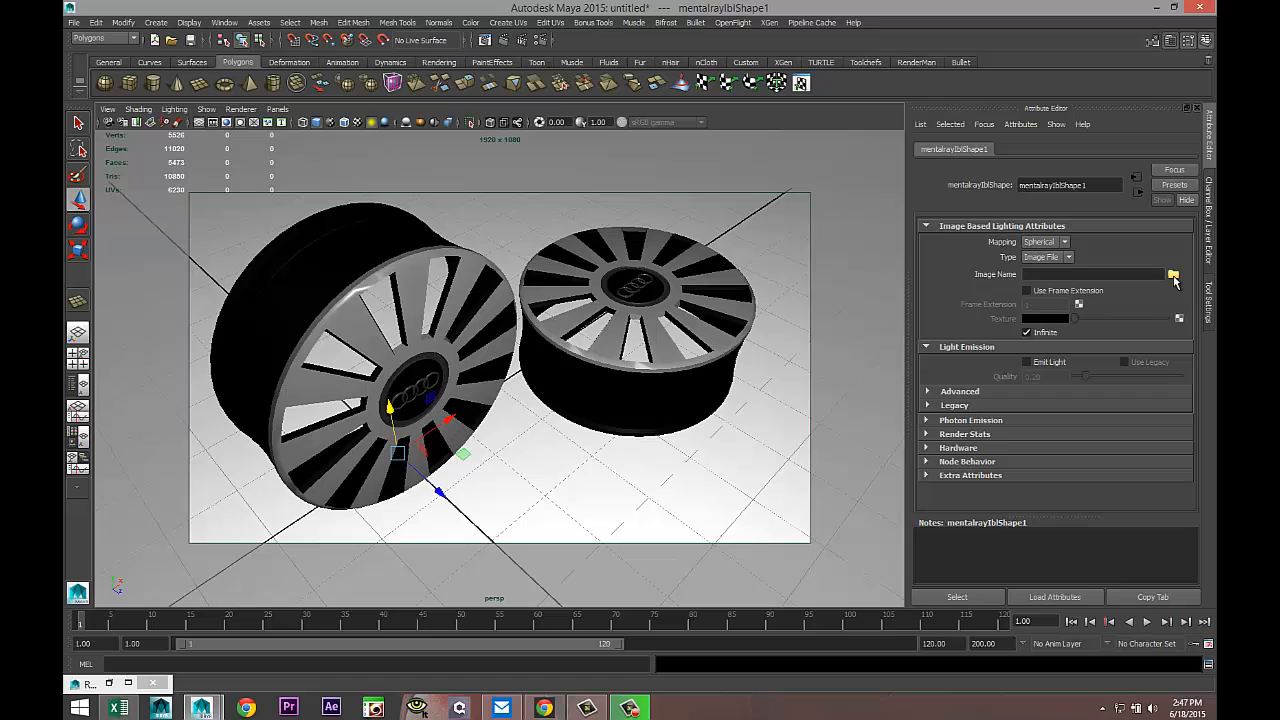
Load Fh_HDRI-Pack1-05.hdr from the maya HDRI folder in Documents as the image for the image-based lighting
{"action": "left_click", "coordinate": [1174, 275]}
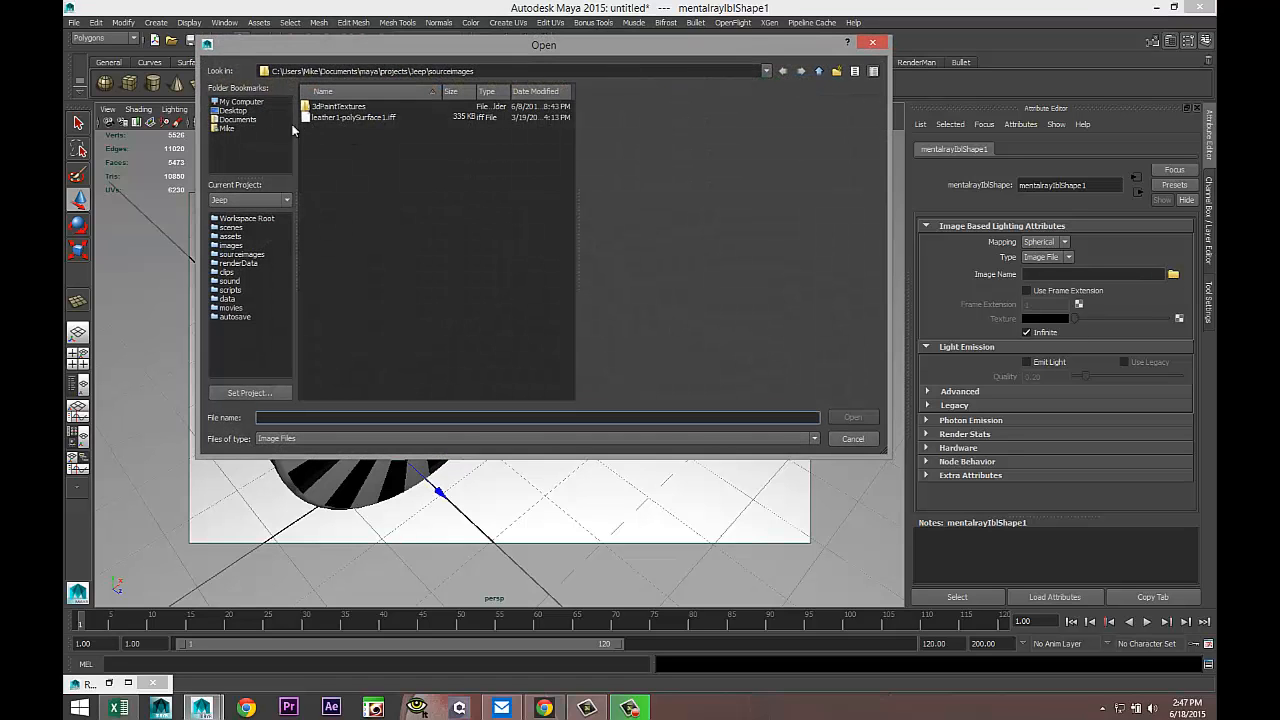
{"action": "left_click", "coordinate": [238, 120]}
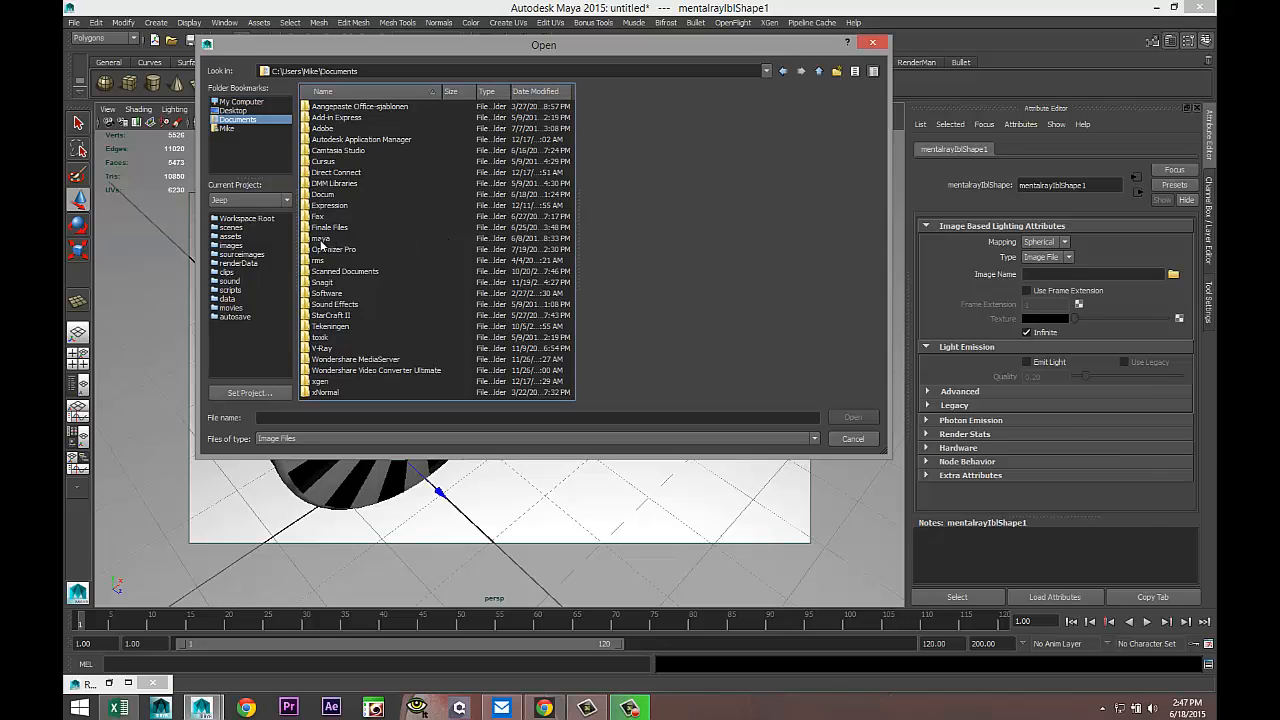
{"action": "double_click", "coordinate": [321, 240]}
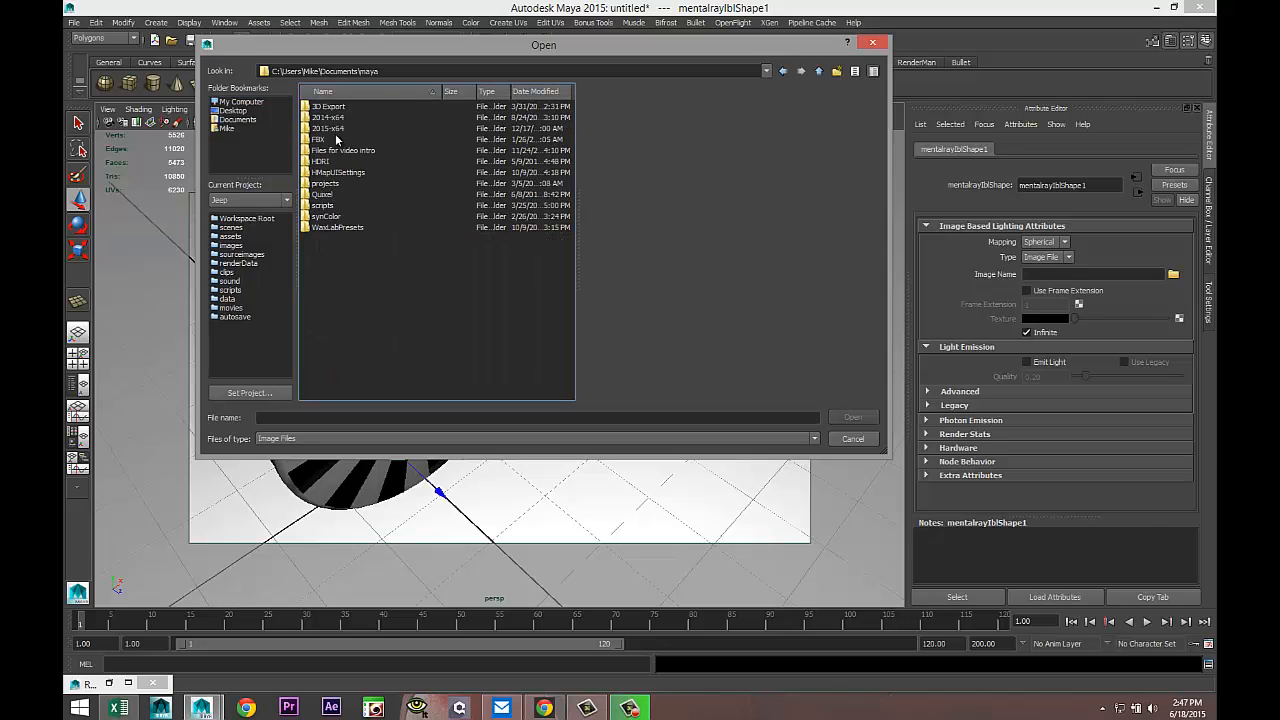
{"action": "double_click", "coordinate": [322, 162]}
{"action": "scroll", "coordinate": [452, 236], "scroll_direction": "down", "scroll_amount": 5}
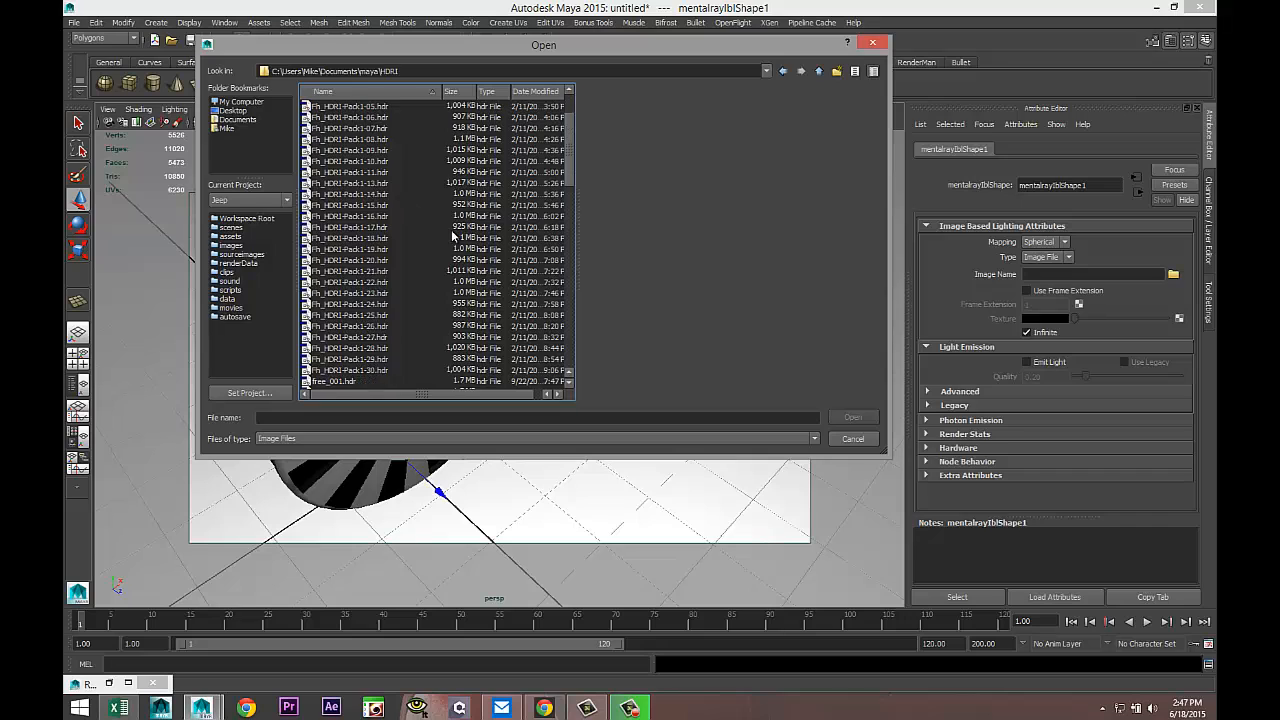
{"action": "scroll", "coordinate": [453, 235], "scroll_direction": "up", "scroll_amount": 5}
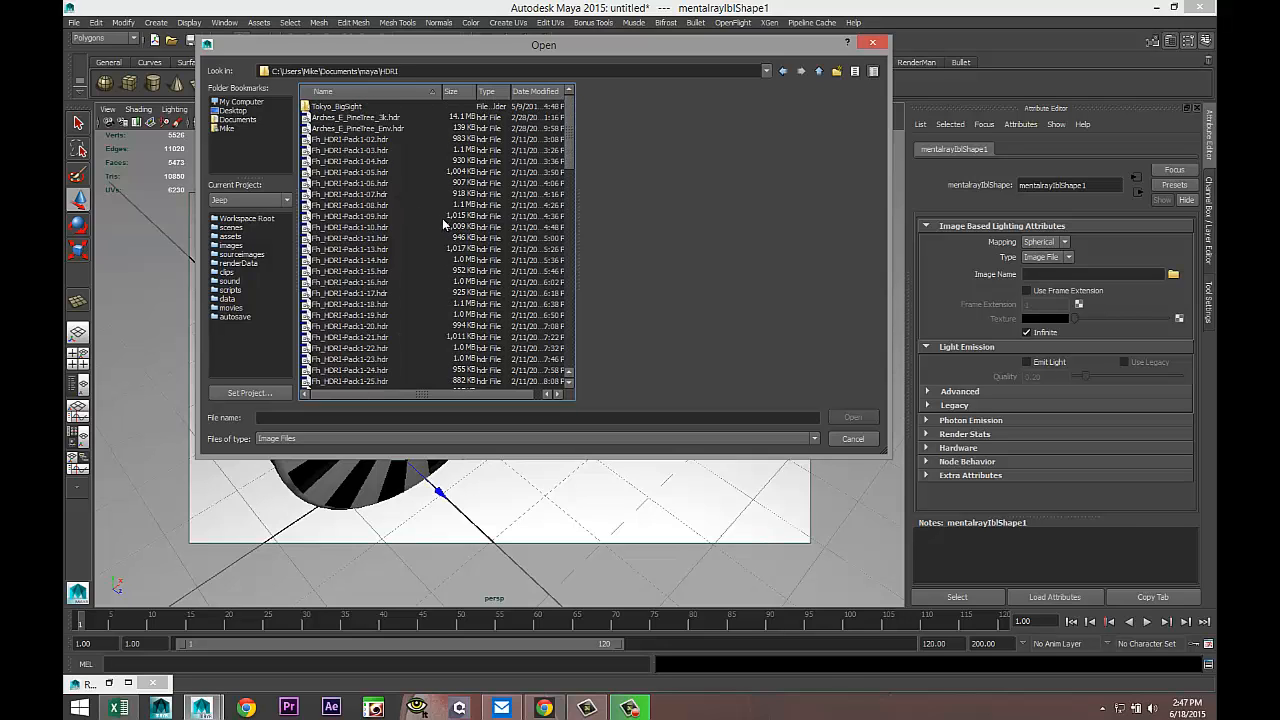
{"action": "left_click", "coordinate": [357, 174]}
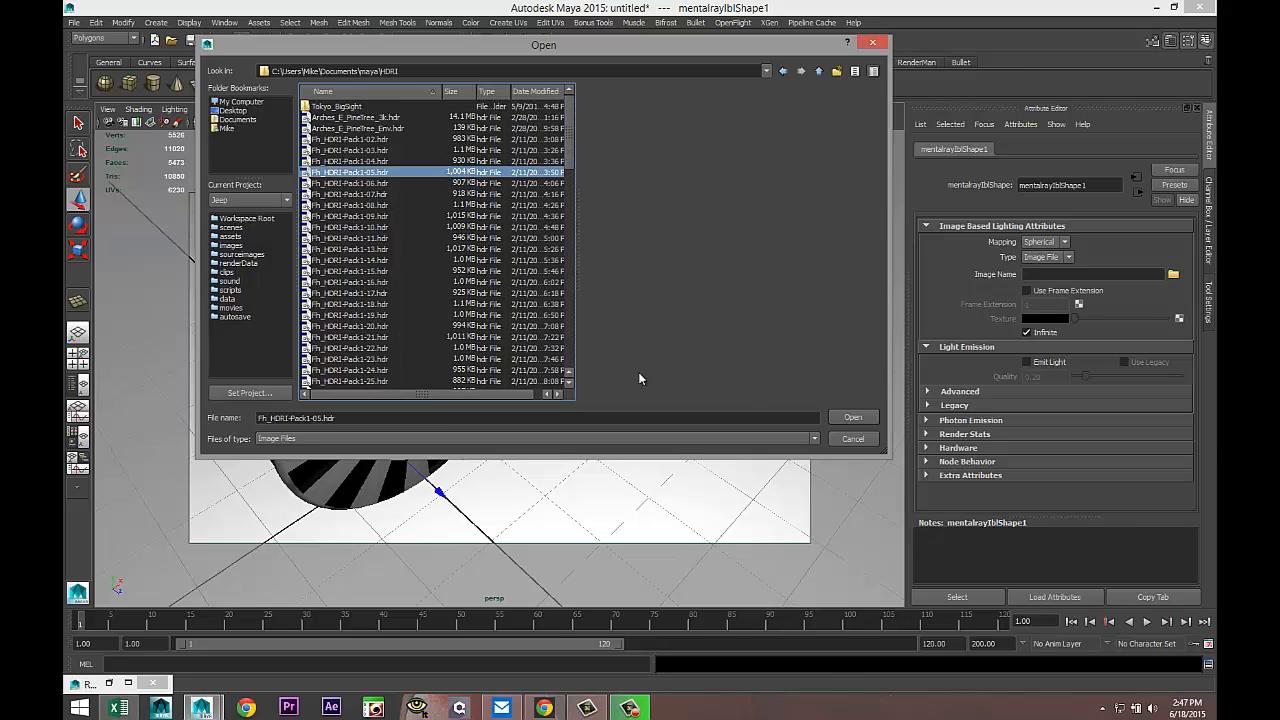
{"action": "left_click", "coordinate": [846, 418]}
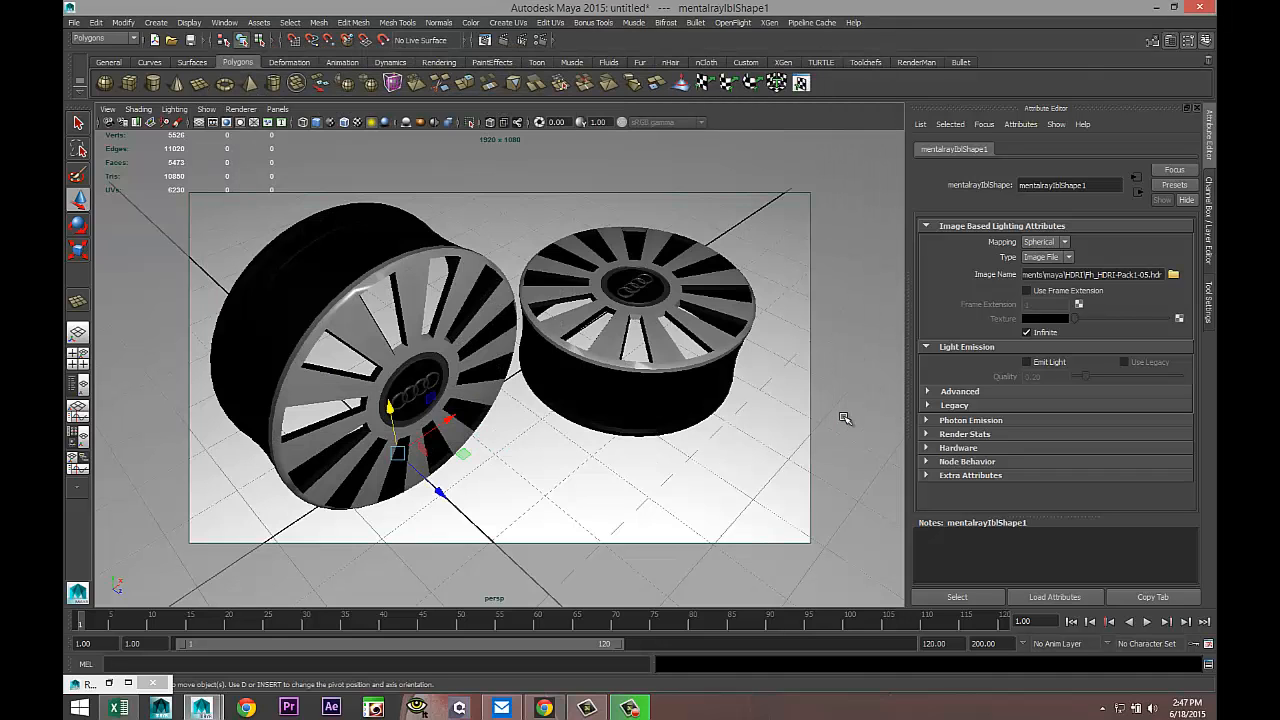